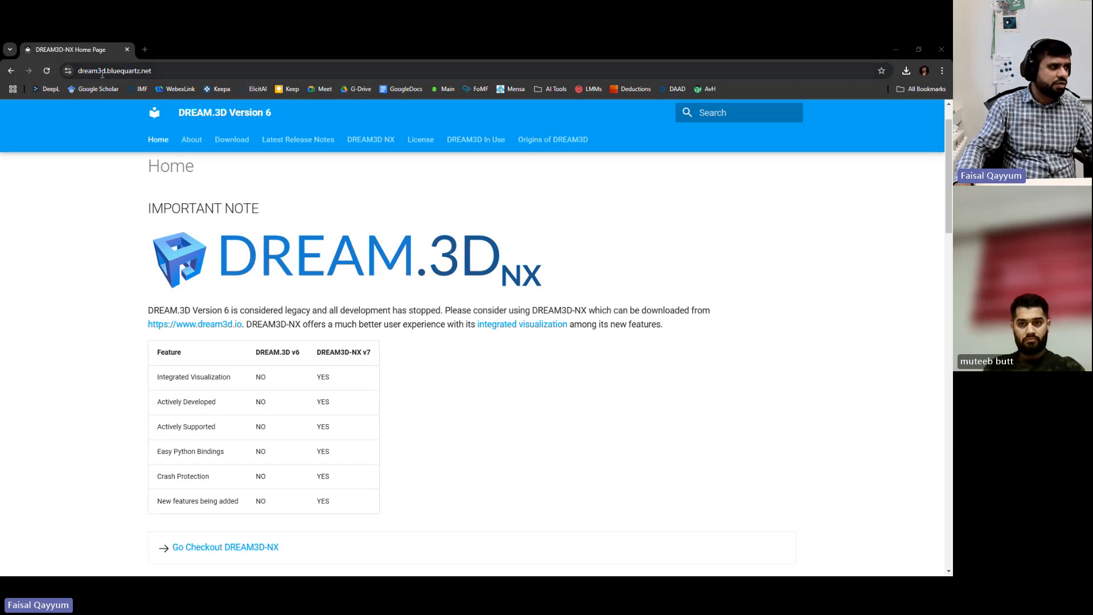
Search the web for "dream3d" in a new browser tab and open the DREAM3D-NX Home Page result at dream3d.bluequartz.net.
{"action": "left_click", "coordinate": [147, 55]}
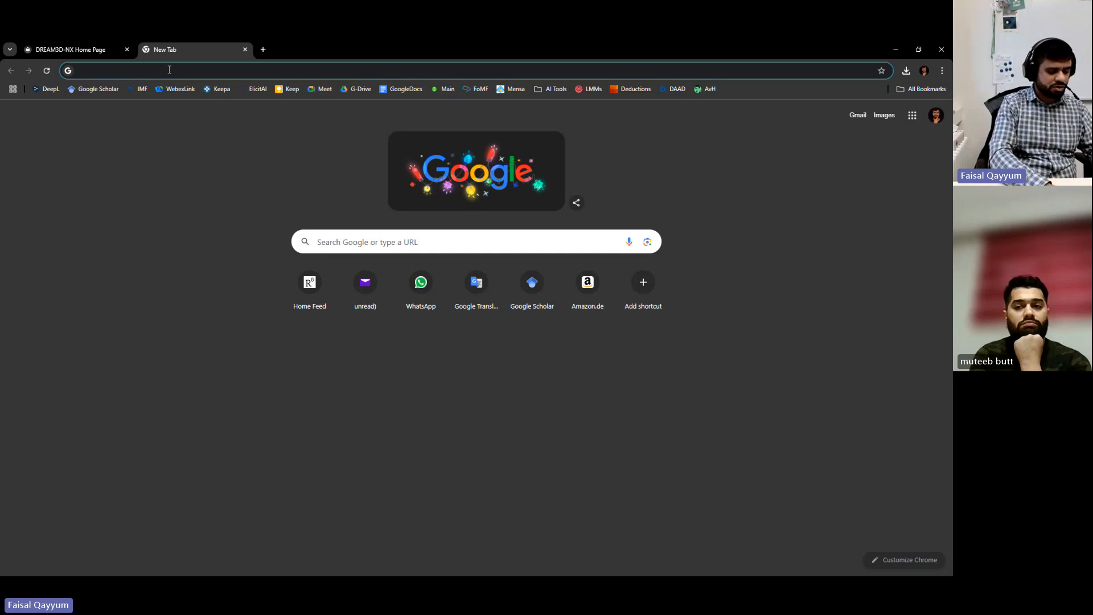
{"action": "type", "text": "dream"}
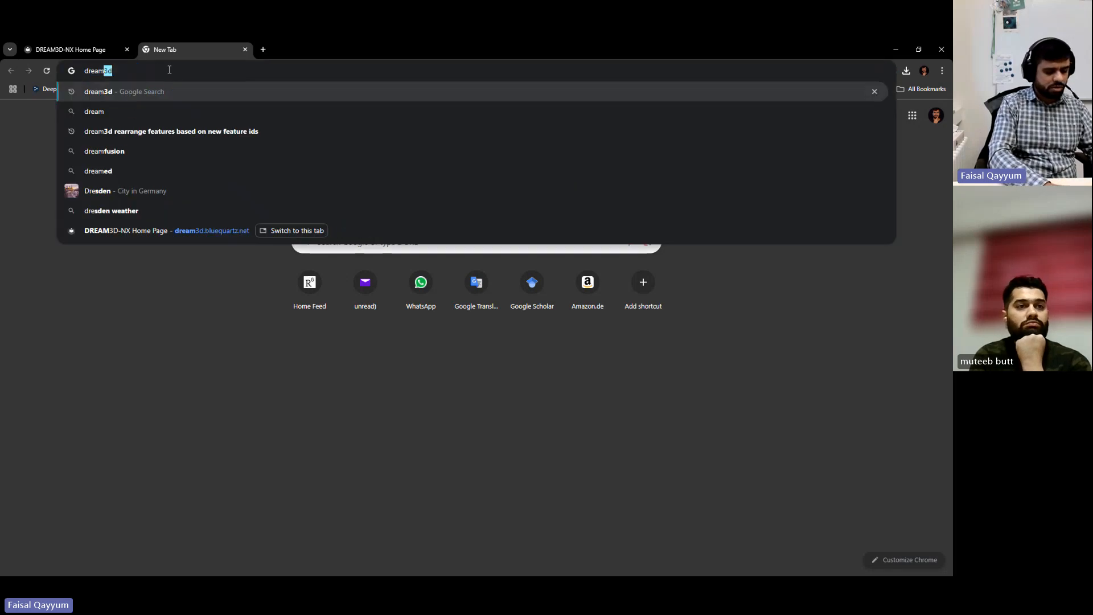
{"action": "type", "text": "3d"}
{"action": "key", "text": "Return"}
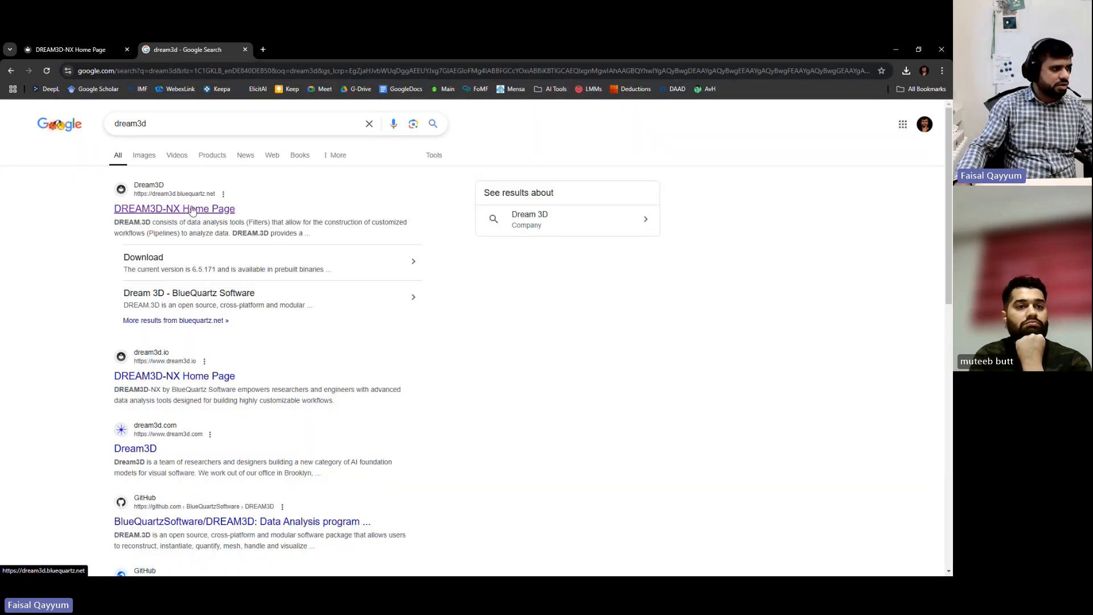
{"action": "left_click", "coordinate": [189, 210]}
Examine the version comparison, features and prebuilt binaries on the DREAM.3D home page, and check the recent downloads for the Windows zip.
{"action": "scroll", "coordinate": [645, 288], "scroll_direction": "down", "scroll_amount": 1}
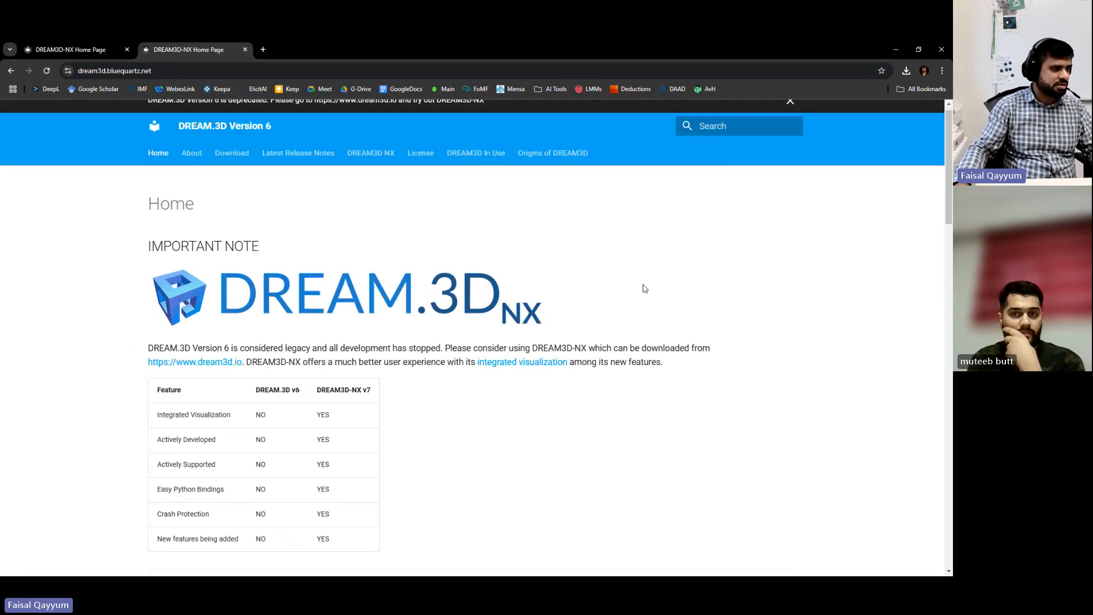
{"action": "scroll", "coordinate": [645, 289], "scroll_direction": "down", "scroll_amount": 3}
{"action": "scroll", "coordinate": [471, 246], "scroll_direction": "up", "scroll_amount": 3}
{"action": "scroll", "coordinate": [312, 226], "scroll_direction": "down", "scroll_amount": 2}
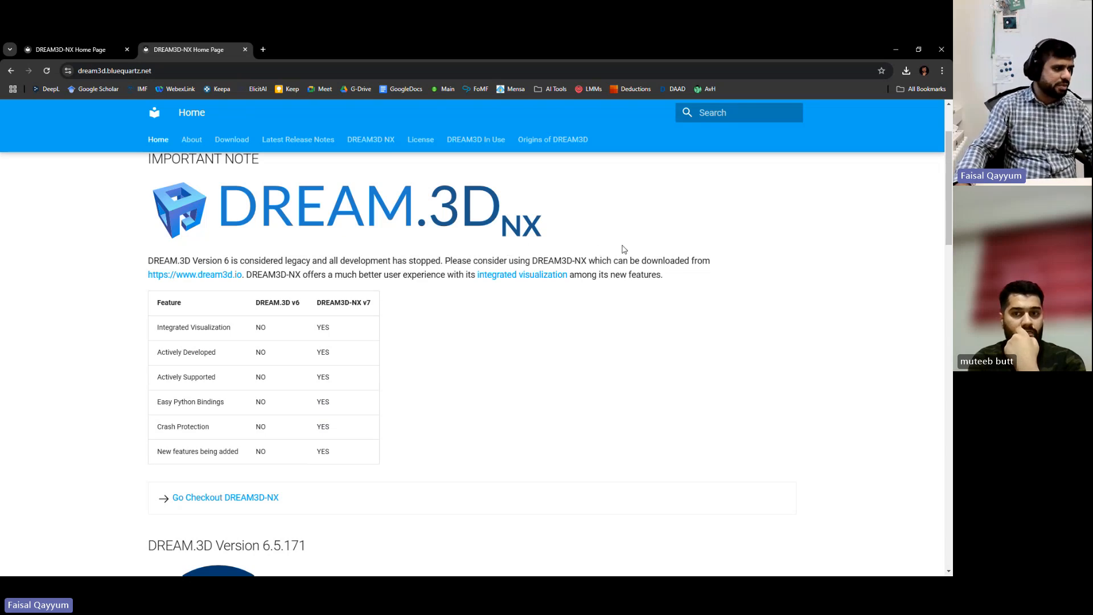
{"action": "scroll", "coordinate": [399, 308], "scroll_direction": "down", "scroll_amount": 1}
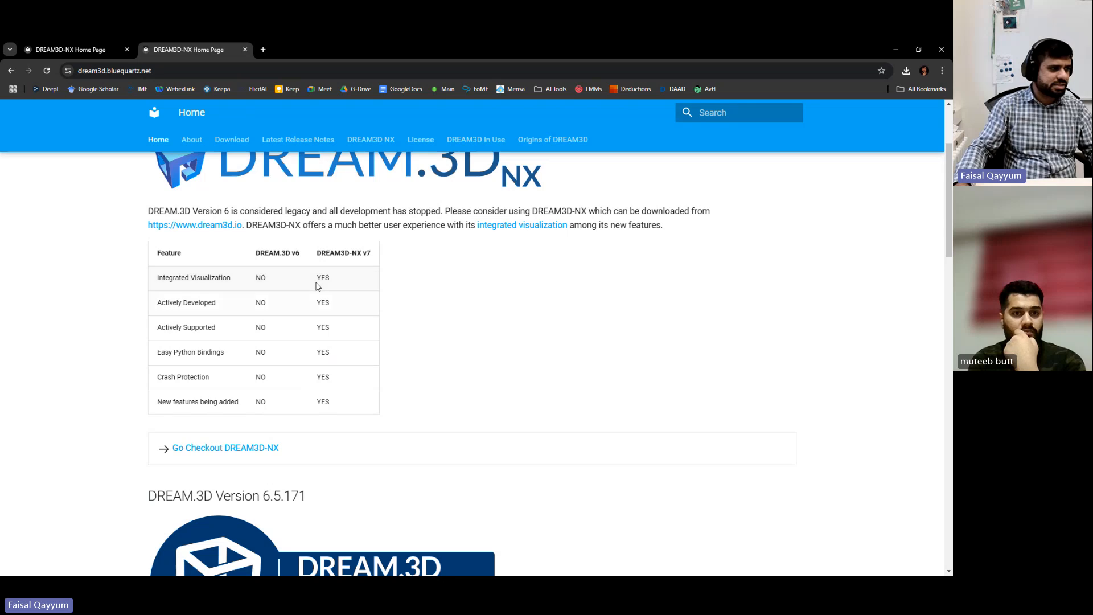
{"action": "scroll", "coordinate": [665, 383], "scroll_direction": "down", "scroll_amount": 1}
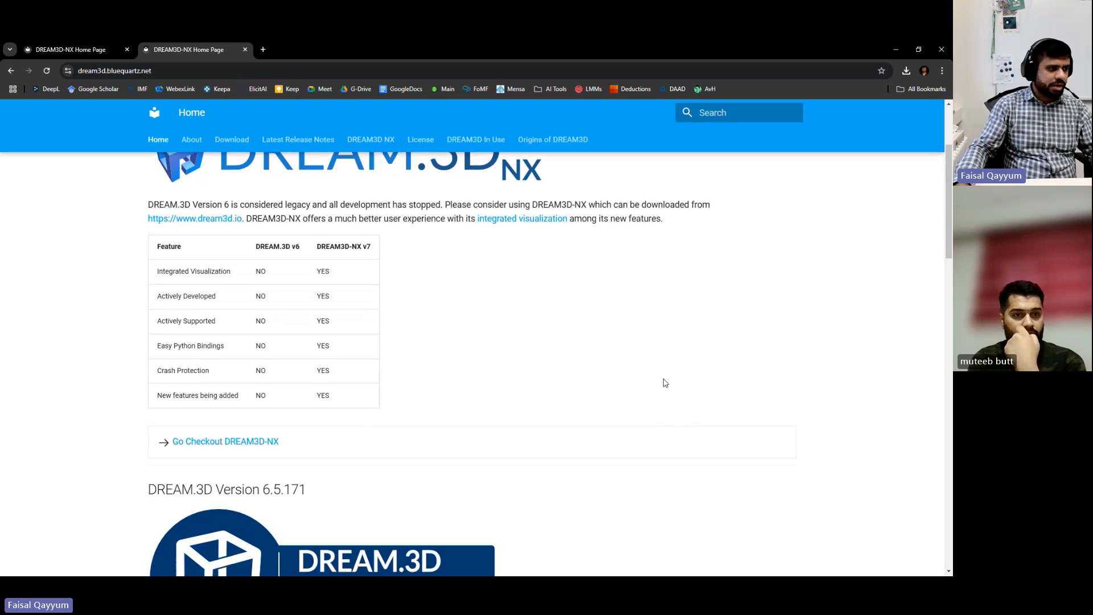
{"action": "scroll", "coordinate": [666, 383], "scroll_direction": "down", "scroll_amount": 5}
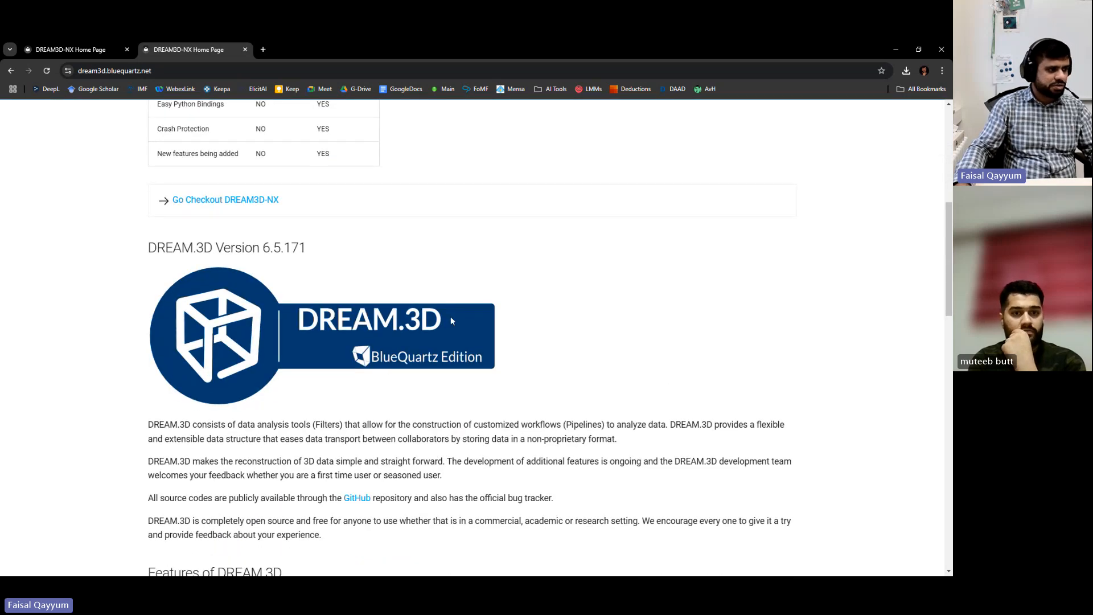
{"action": "scroll", "coordinate": [446, 319], "scroll_direction": "down", "scroll_amount": 2}
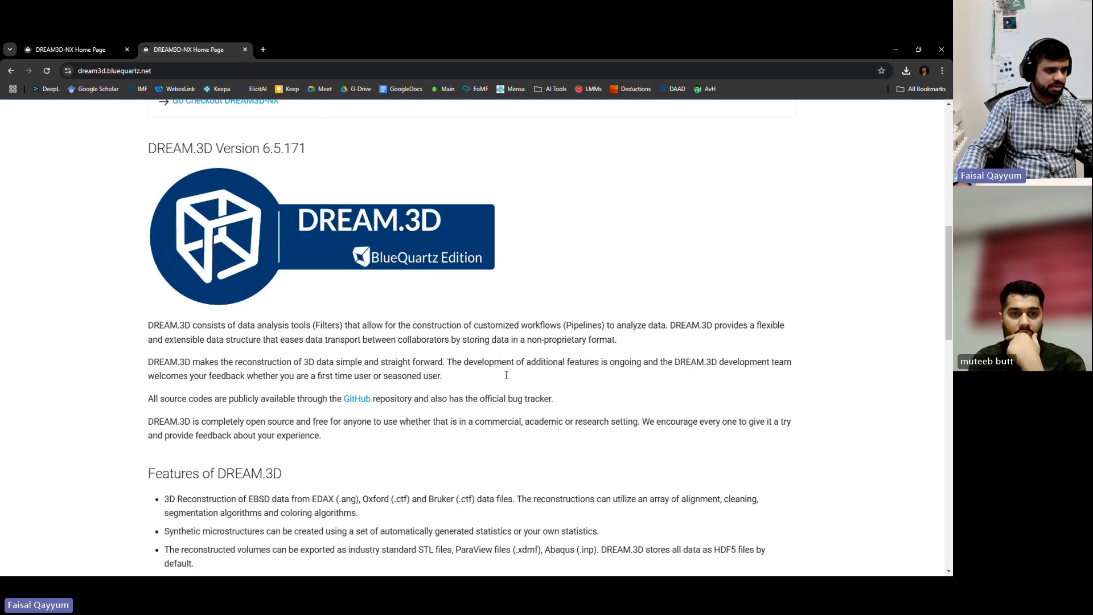
{"action": "scroll", "coordinate": [492, 383], "scroll_direction": "down", "scroll_amount": 5}
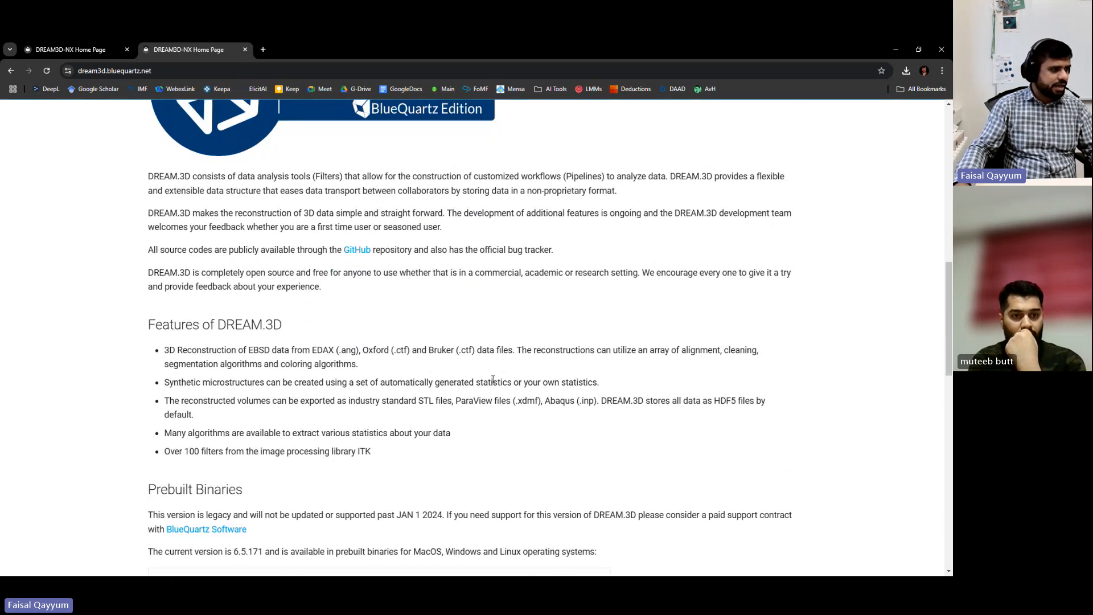
{"action": "scroll", "coordinate": [492, 383], "scroll_direction": "down", "scroll_amount": 3}
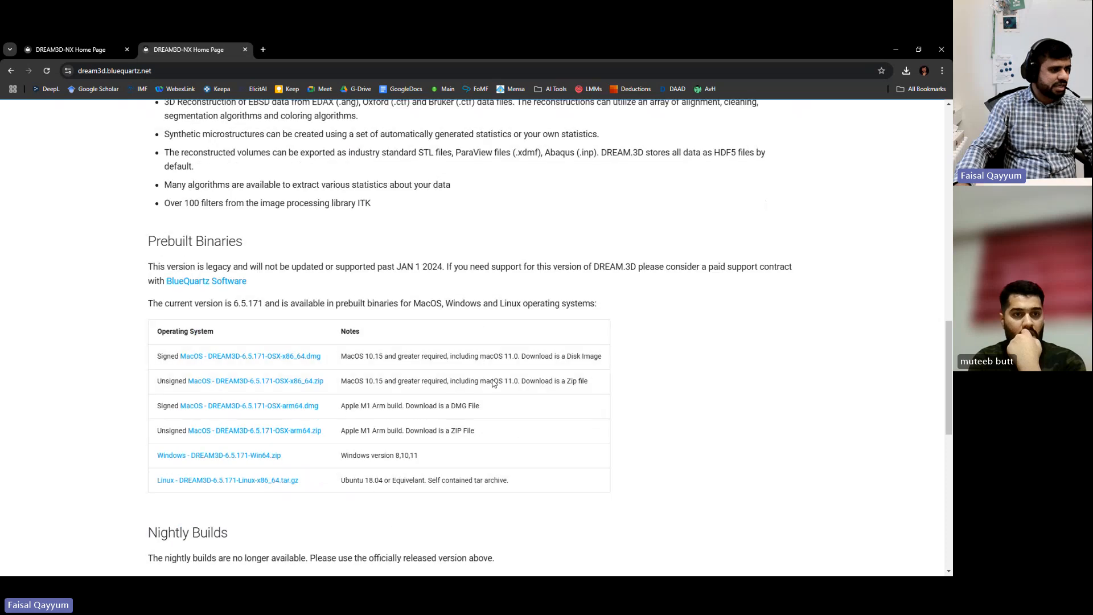
{"action": "scroll", "coordinate": [493, 309], "scroll_direction": "down", "scroll_amount": 2}
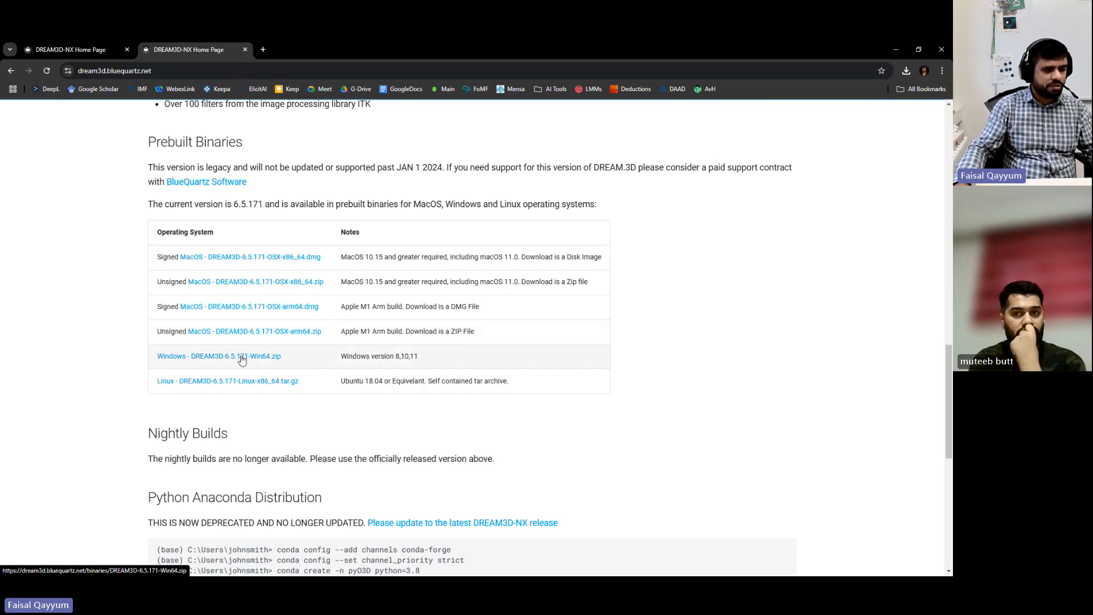
{"action": "left_click", "coordinate": [906, 71]}
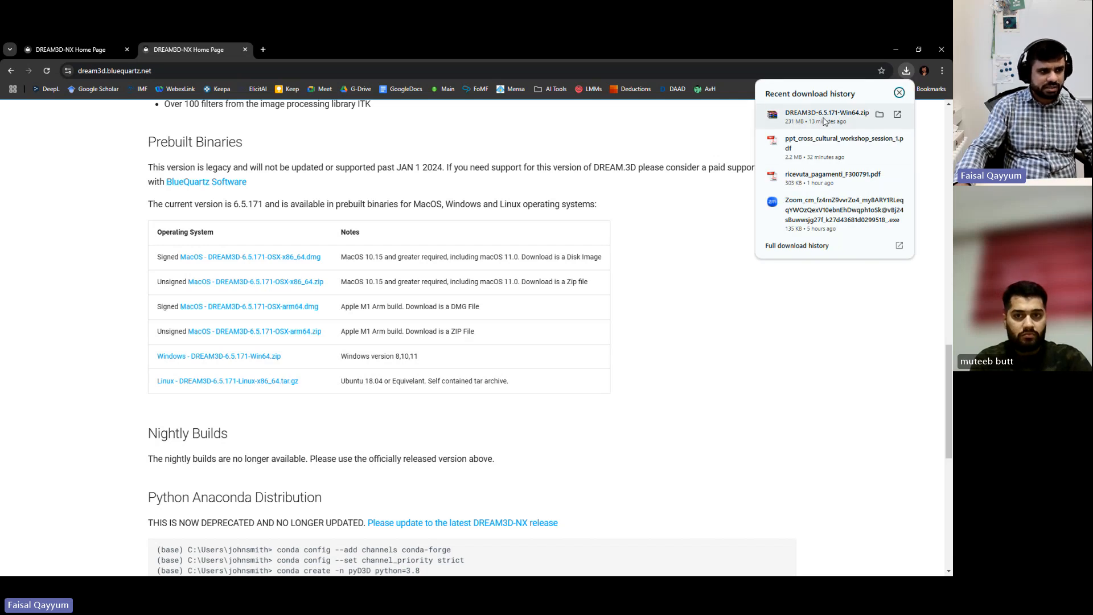
{"action": "left_click", "coordinate": [686, 228]}
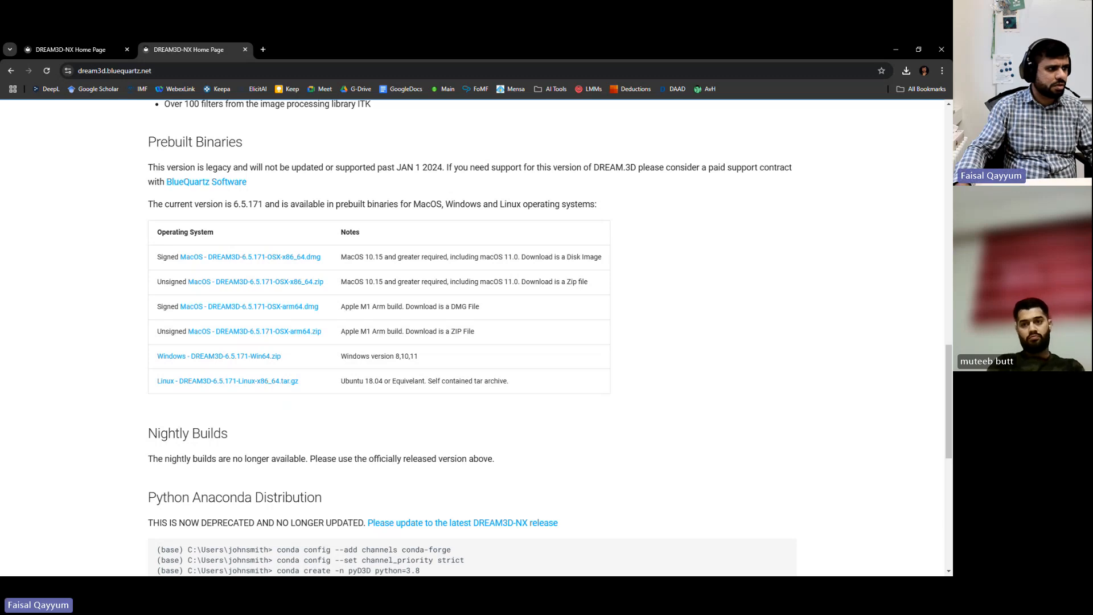
Switch to DREAM3D and view the program's version information, closing it after reading.
{"action": "key", "text": "alt+Tab"}
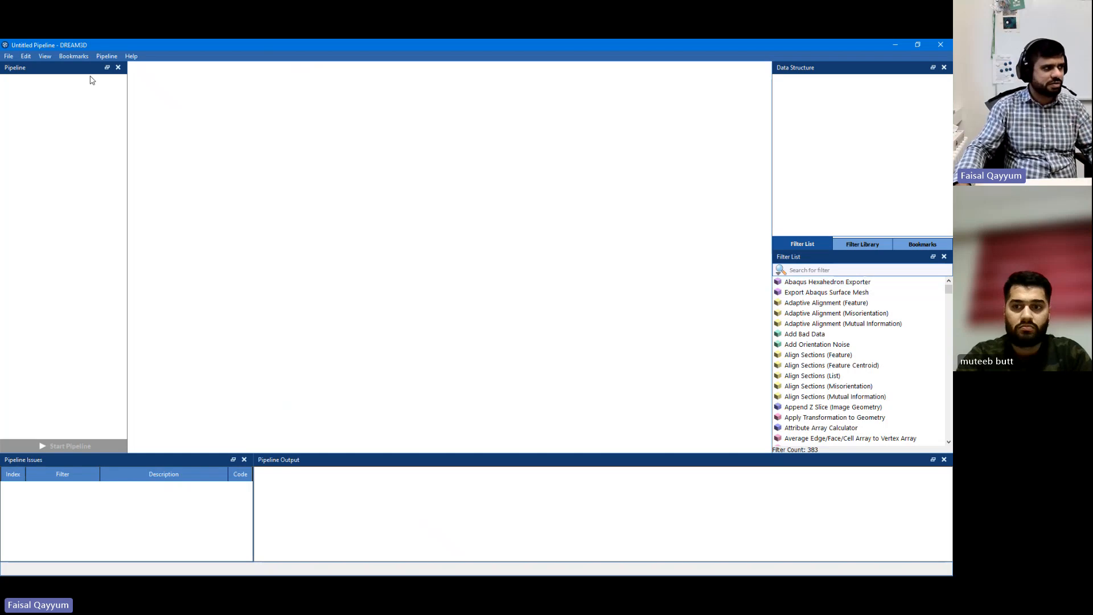
{"action": "left_click", "coordinate": [51, 59]}
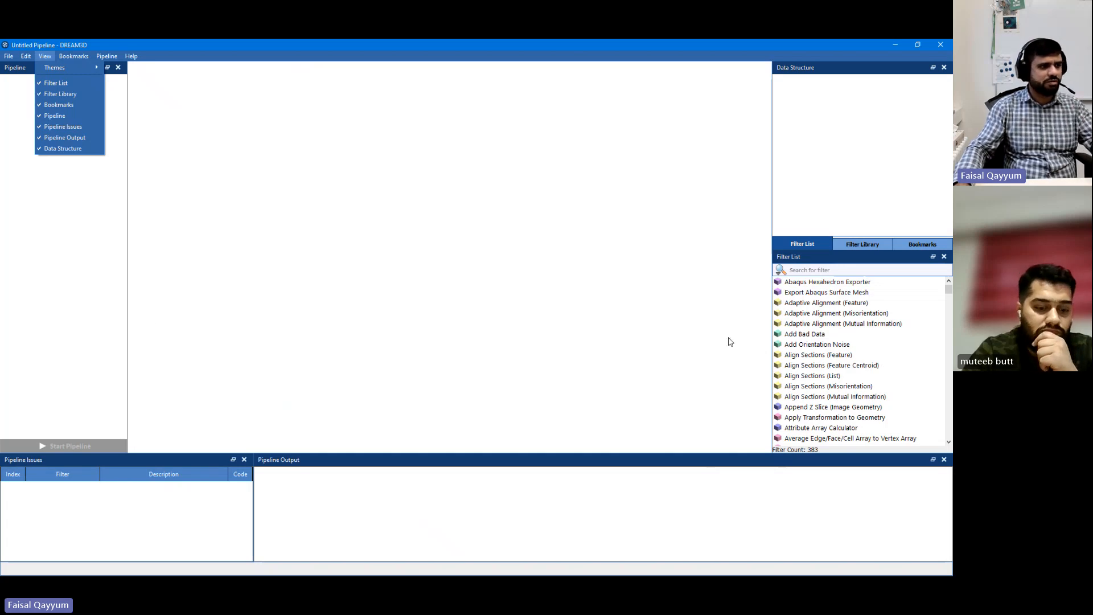
{"action": "mouse_move", "coordinate": [111, 60]}
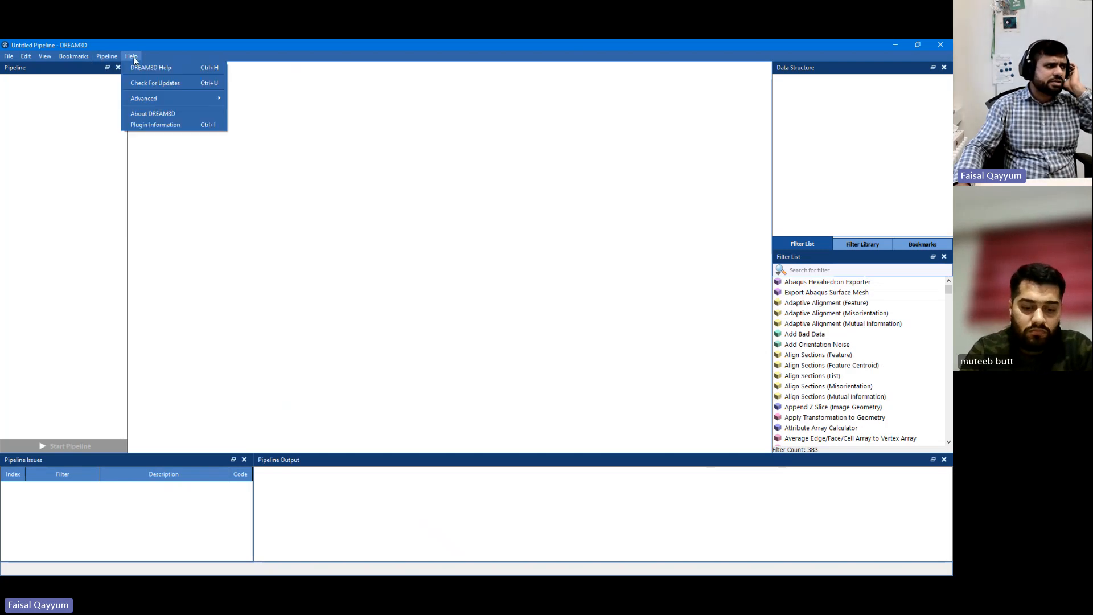
{"action": "left_click", "coordinate": [171, 114]}
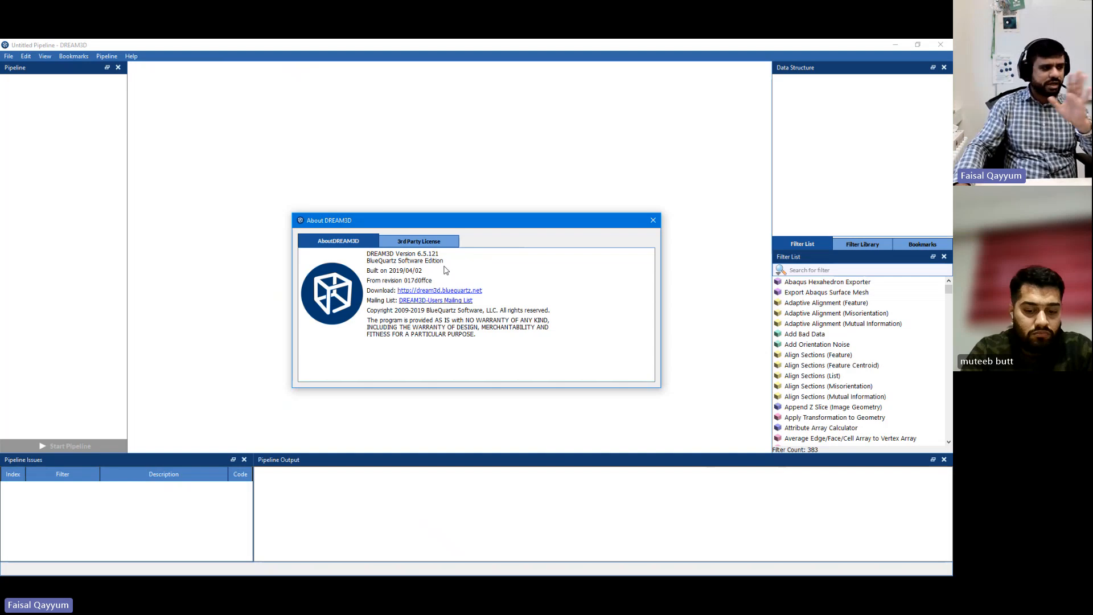
{"action": "left_click", "coordinate": [654, 222]}
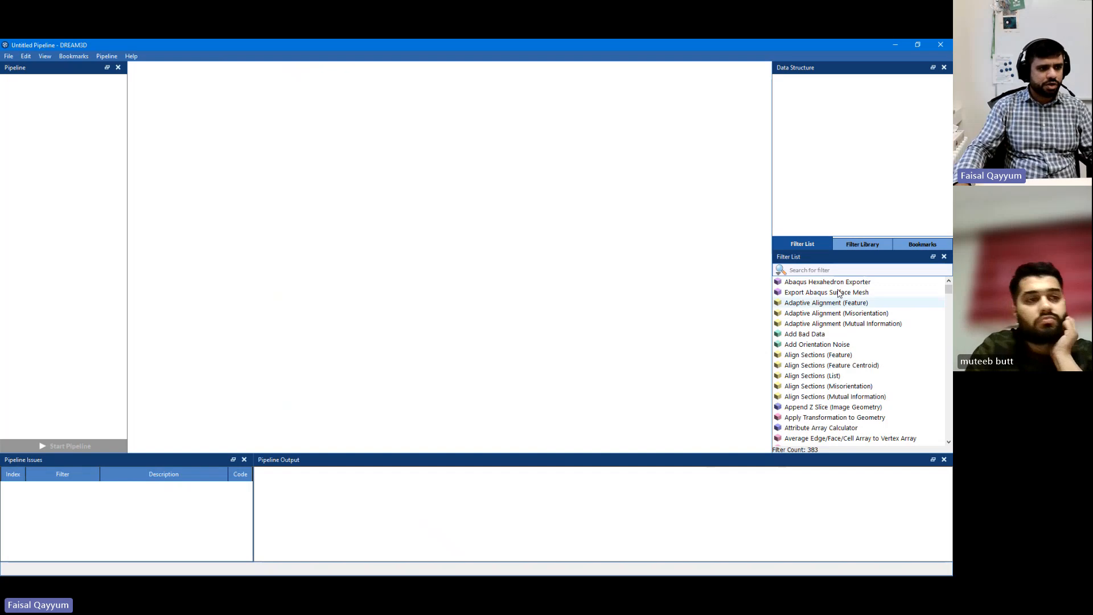
Search the filter list for "stats", add the StatsGenerator filter to the pipeline and create its statistics data with the default parameters.
{"action": "scroll", "coordinate": [825, 364], "scroll_direction": "down", "scroll_amount": 6}
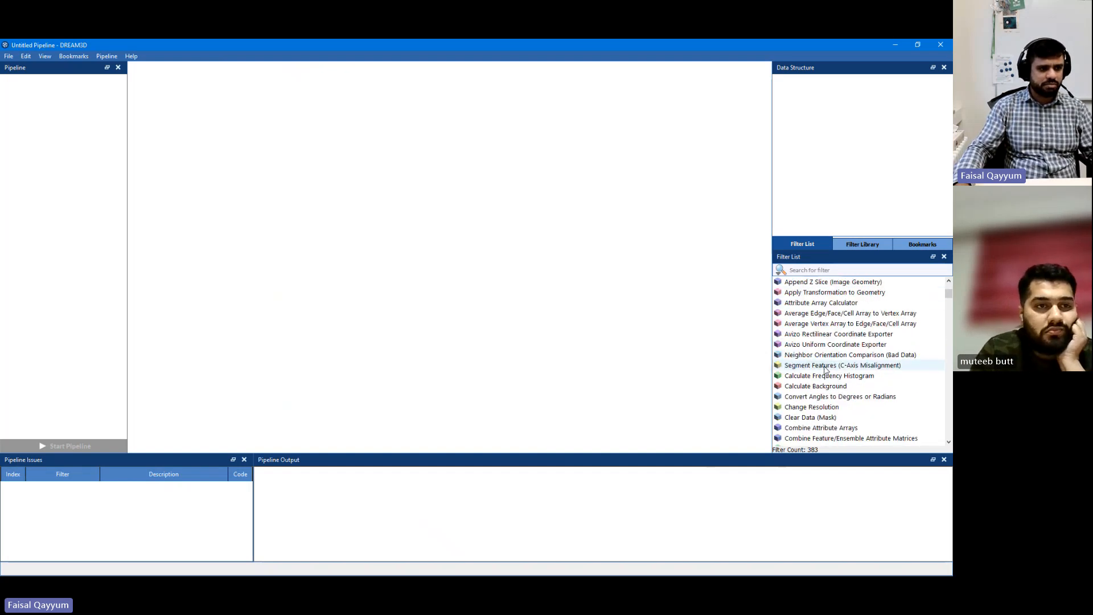
{"action": "scroll", "coordinate": [825, 369], "scroll_direction": "down", "scroll_amount": 10}
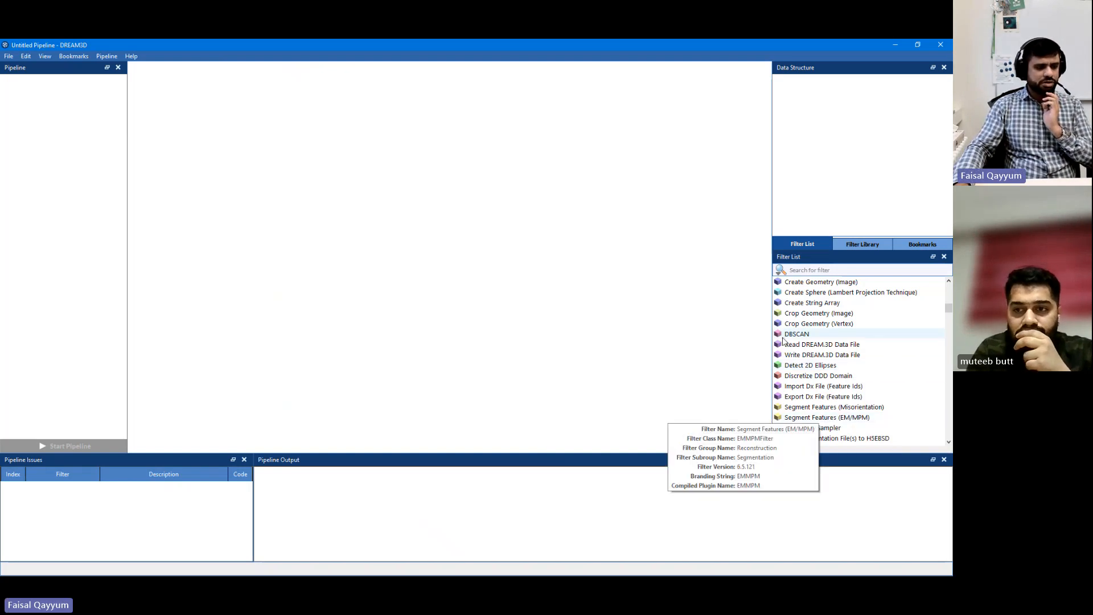
{"action": "mouse_move", "coordinate": [798, 335]}
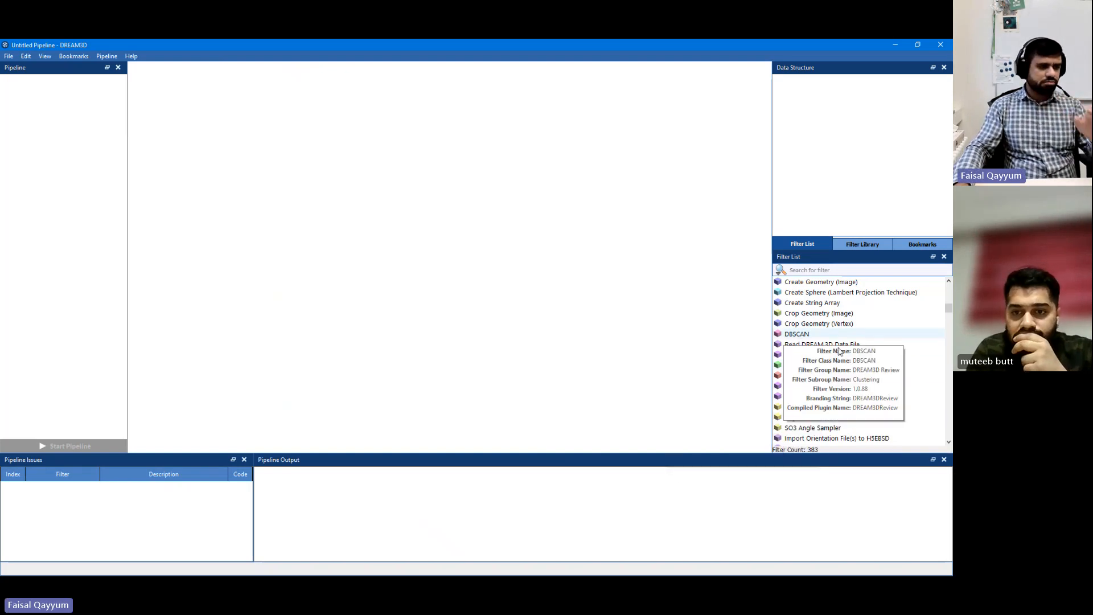
{"action": "scroll", "coordinate": [839, 351], "scroll_direction": "up", "scroll_amount": 20}
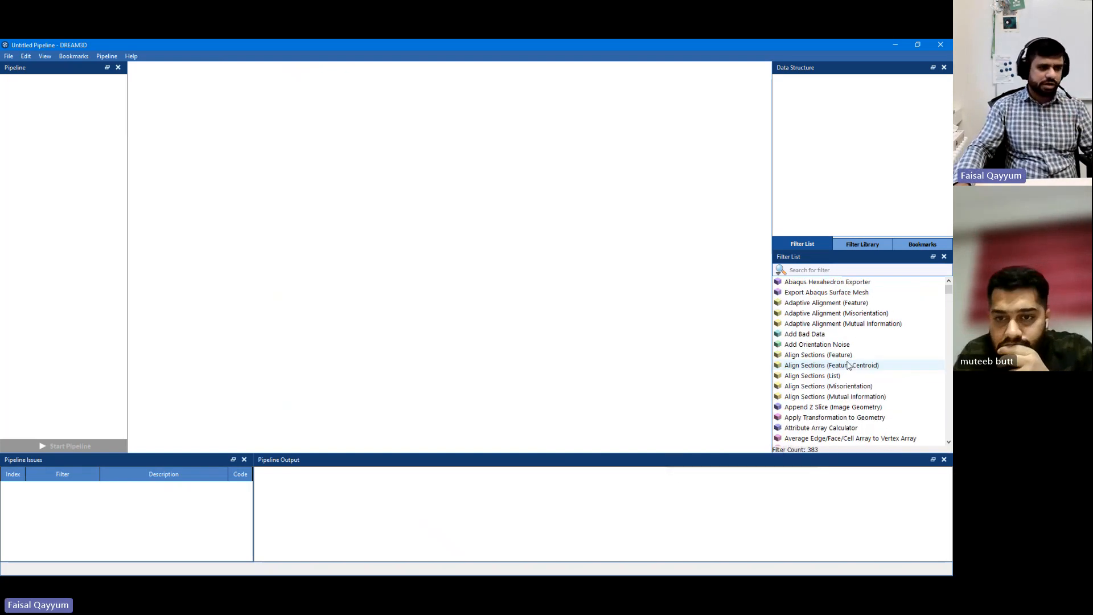
{"action": "left_click", "coordinate": [819, 270]}
{"action": "type", "text": "stats"}
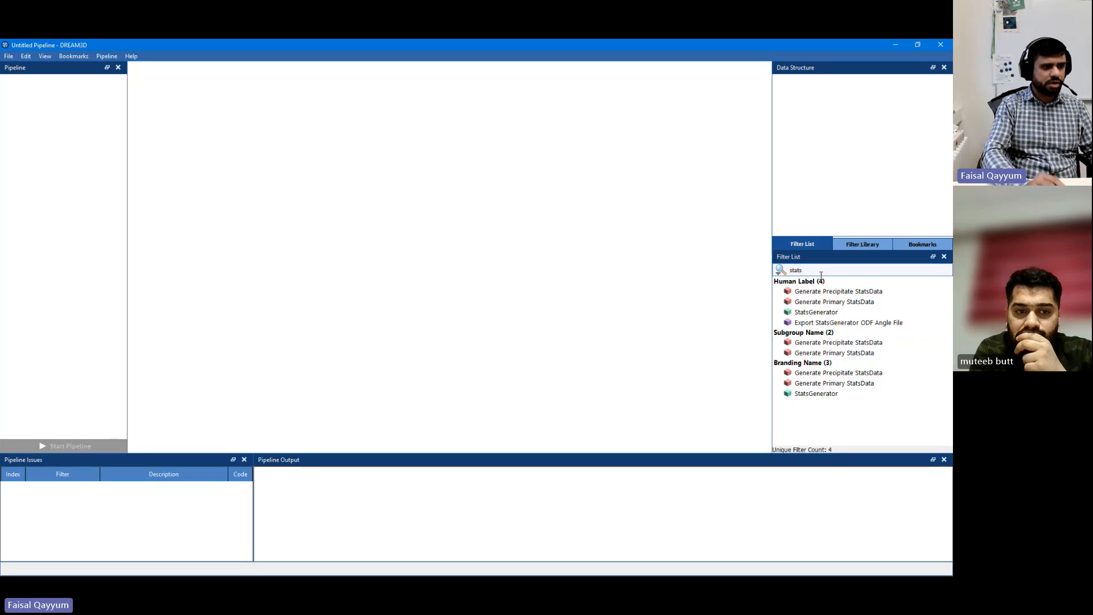
{"action": "left_click", "coordinate": [825, 314]}
{"action": "left_click_drag", "start_coordinate": [825, 314], "coordinate": [53, 126]}
{"action": "left_click", "coordinate": [40, 83]}
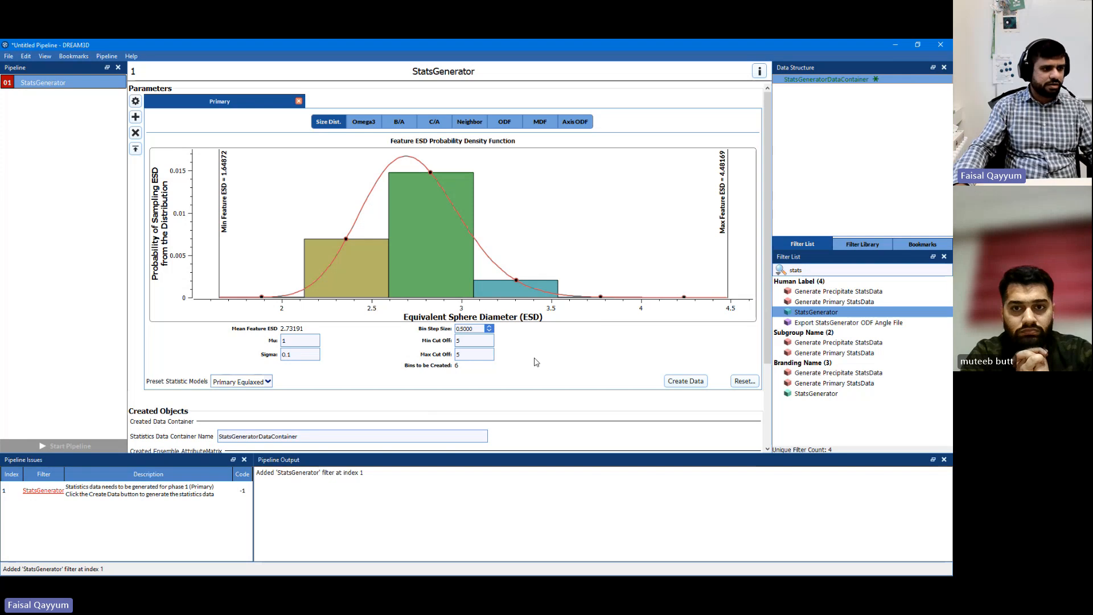
{"action": "left_click", "coordinate": [669, 381]}
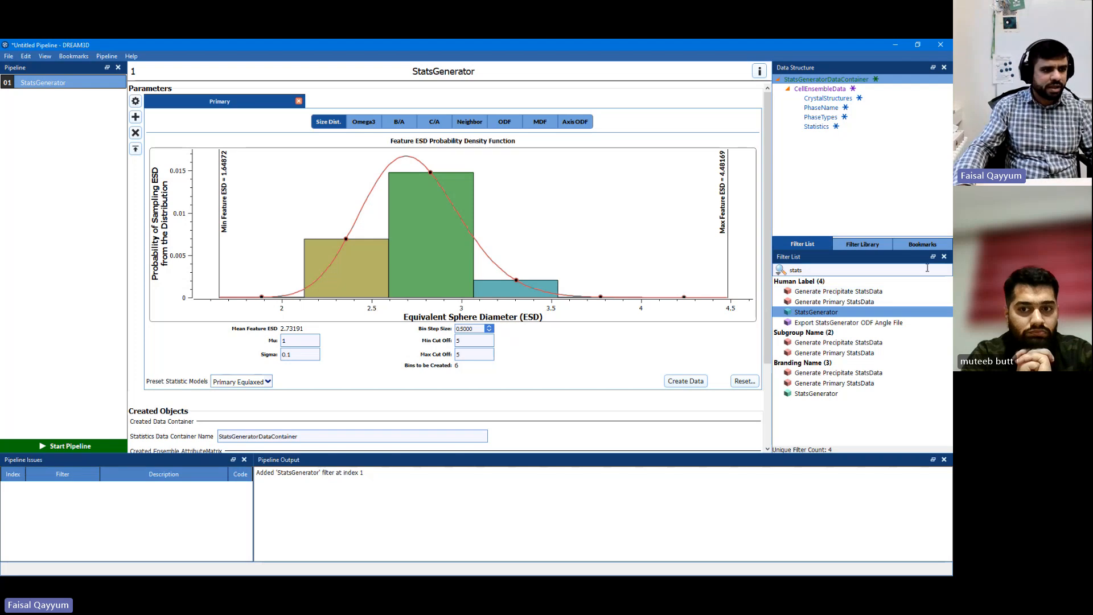
Close the Filter List so the Filter Library shows, and remove the StatsGenerator filter from the pipeline.
{"action": "left_click", "coordinate": [944, 257]}
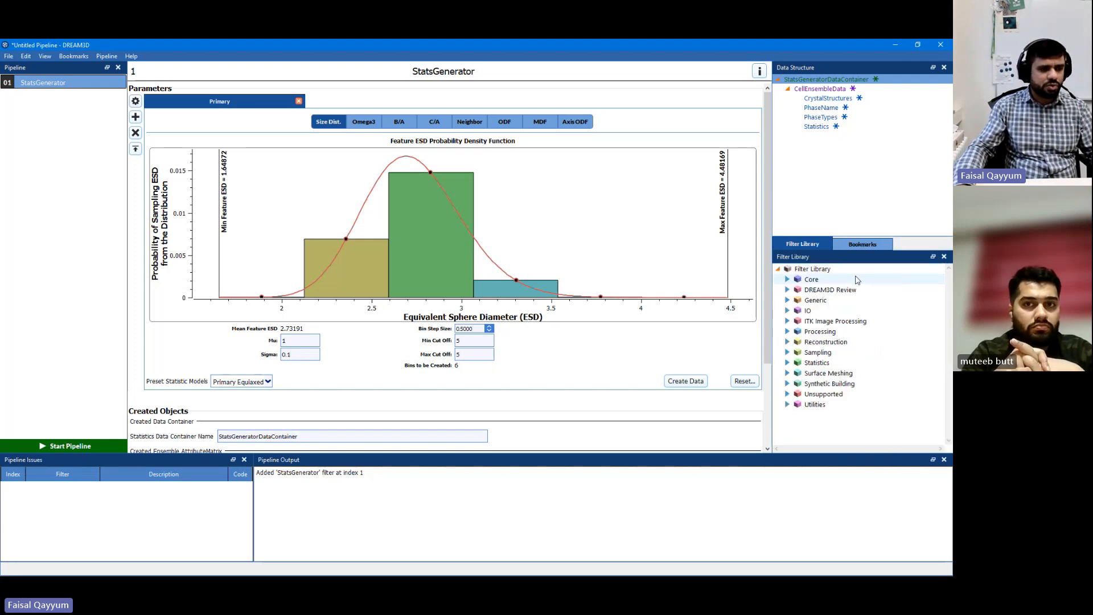
{"action": "mouse_move", "coordinate": [39, 84]}
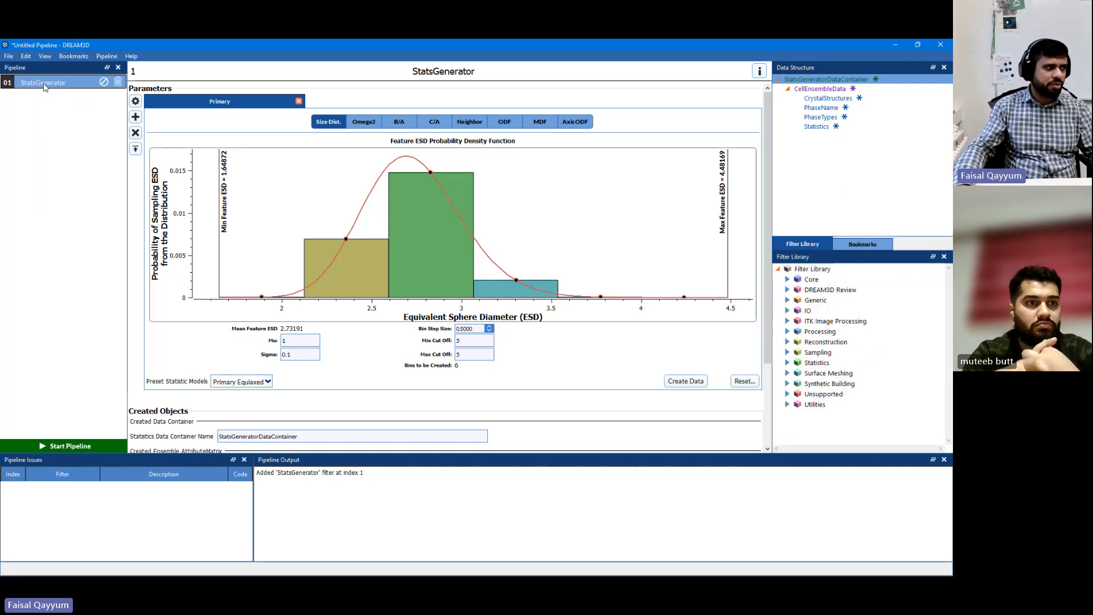
{"action": "left_click", "coordinate": [118, 82]}
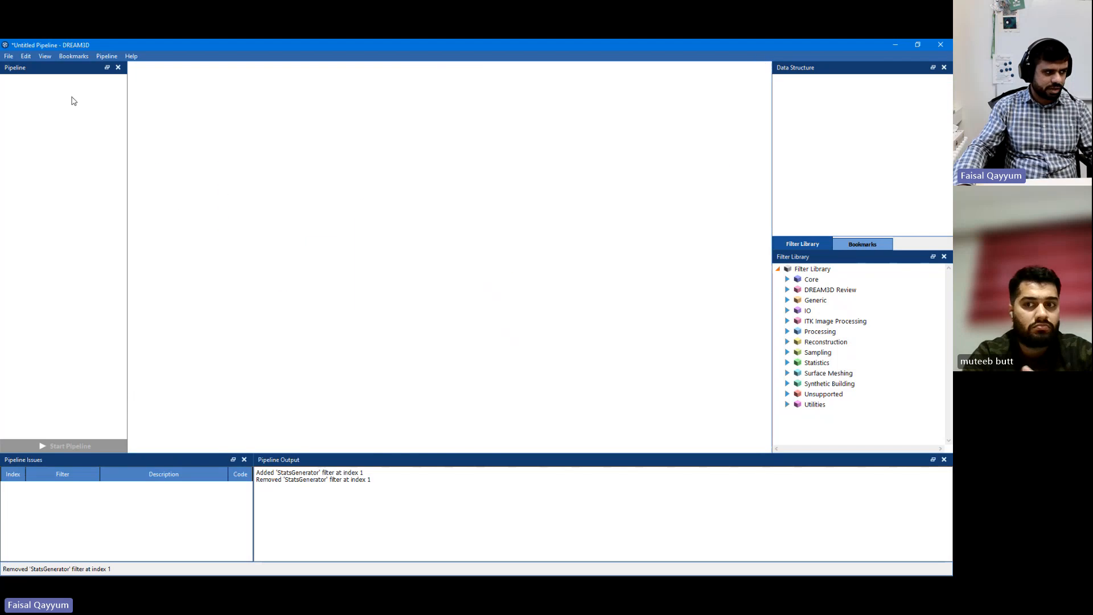
Open the prebuilt pipeline "(01) Single Cubic Phase Equiaxed.json" from the PrebuiltPipelines > Workshop > Synthetic folder.
{"action": "left_click", "coordinate": [9, 57]}
{"action": "left_click", "coordinate": [19, 79]}
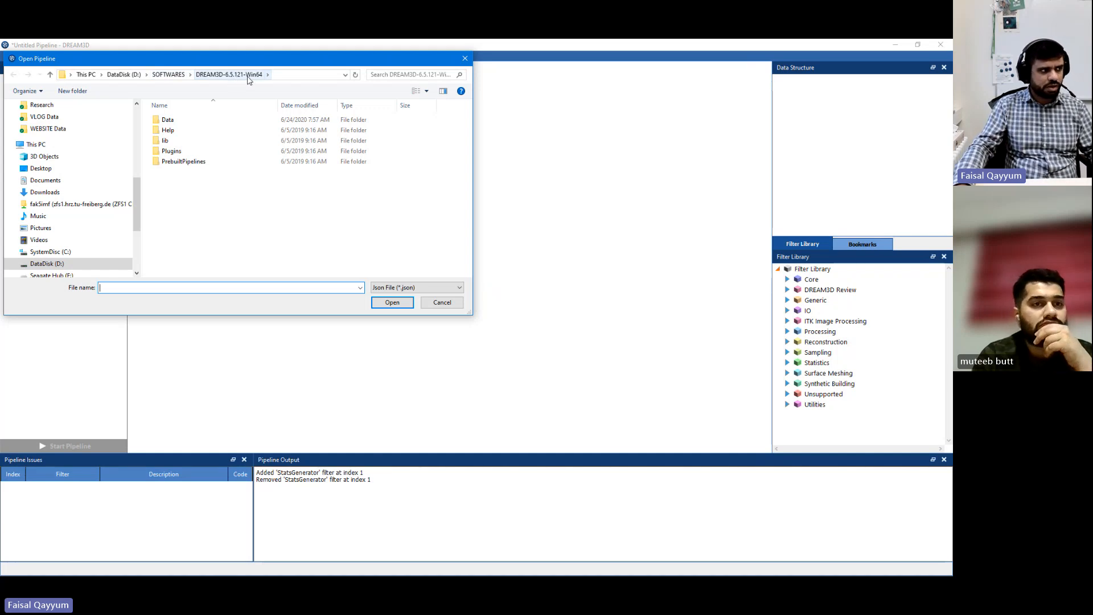
{"action": "double_click", "coordinate": [187, 162]}
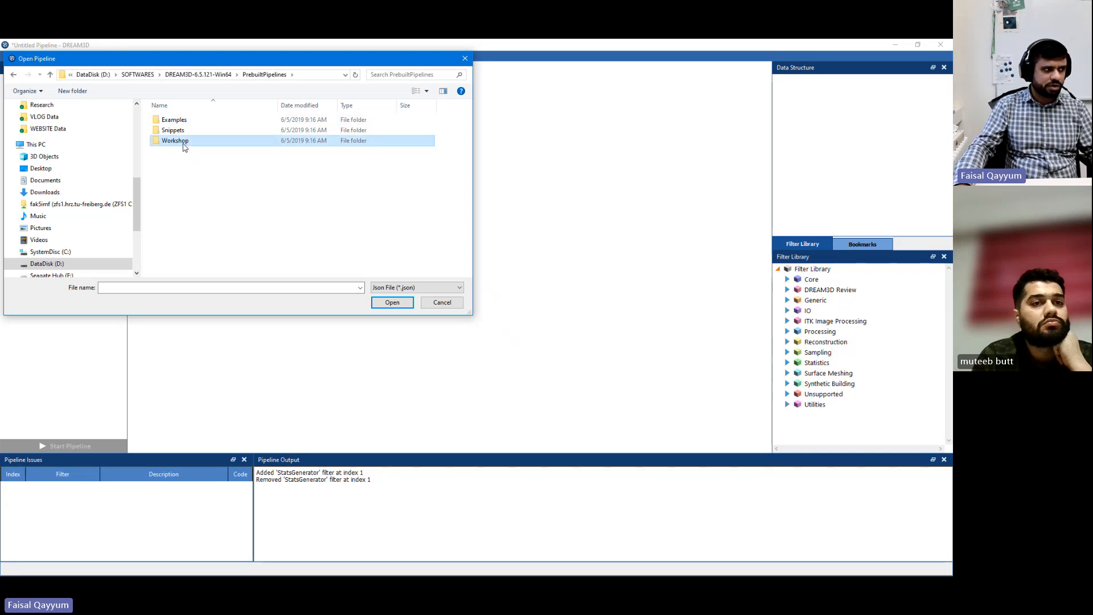
{"action": "double_click", "coordinate": [176, 142]}
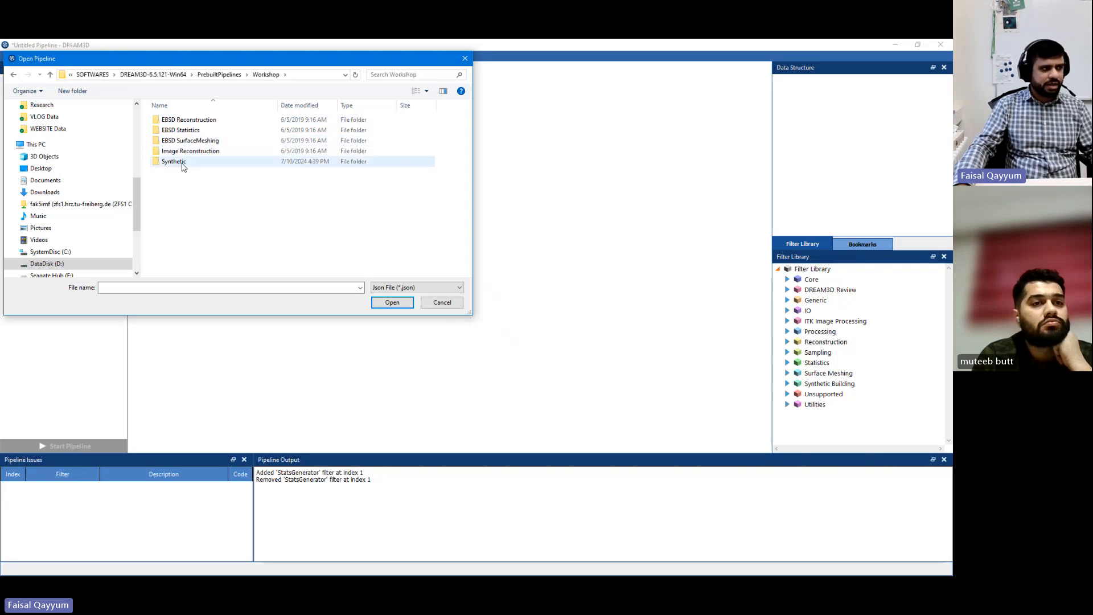
{"action": "double_click", "coordinate": [181, 162]}
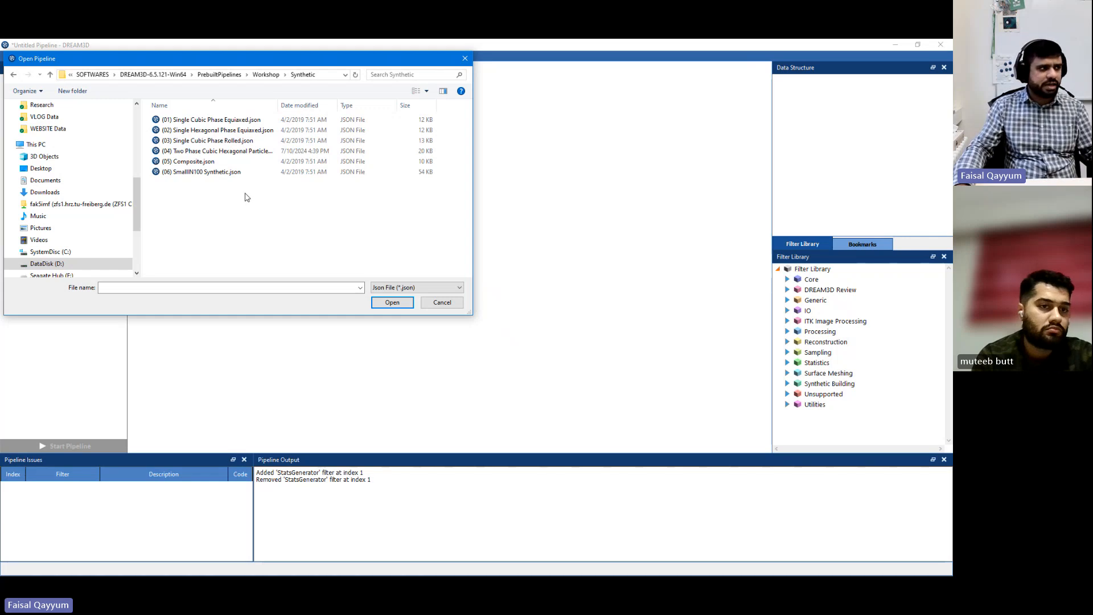
{"action": "left_click_drag", "start_coordinate": [279, 106], "coordinate": [318, 109]}
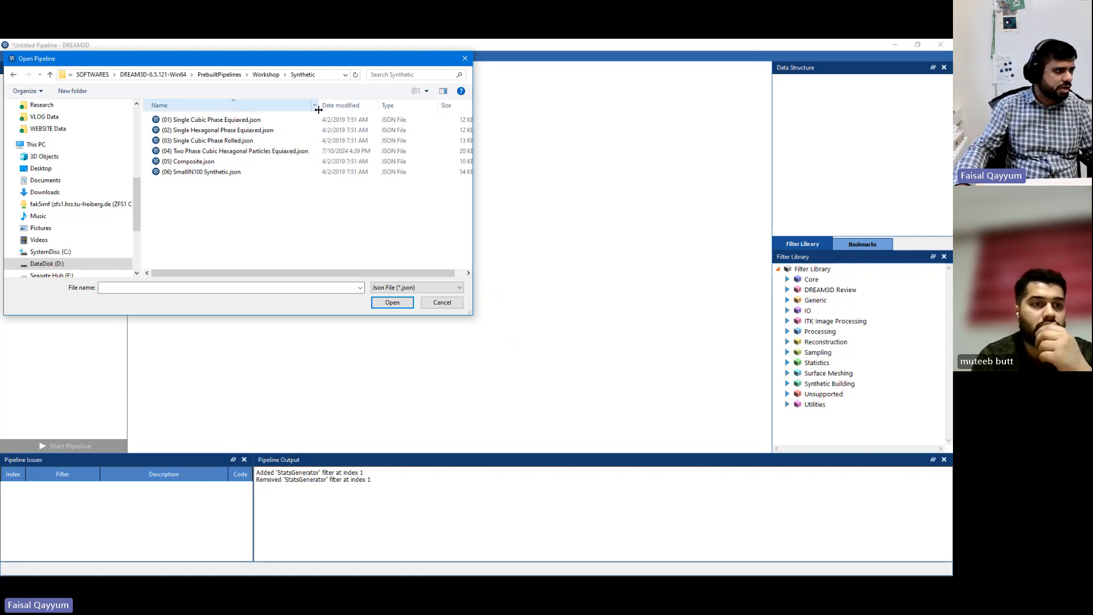
{"action": "double_click", "coordinate": [230, 121]}
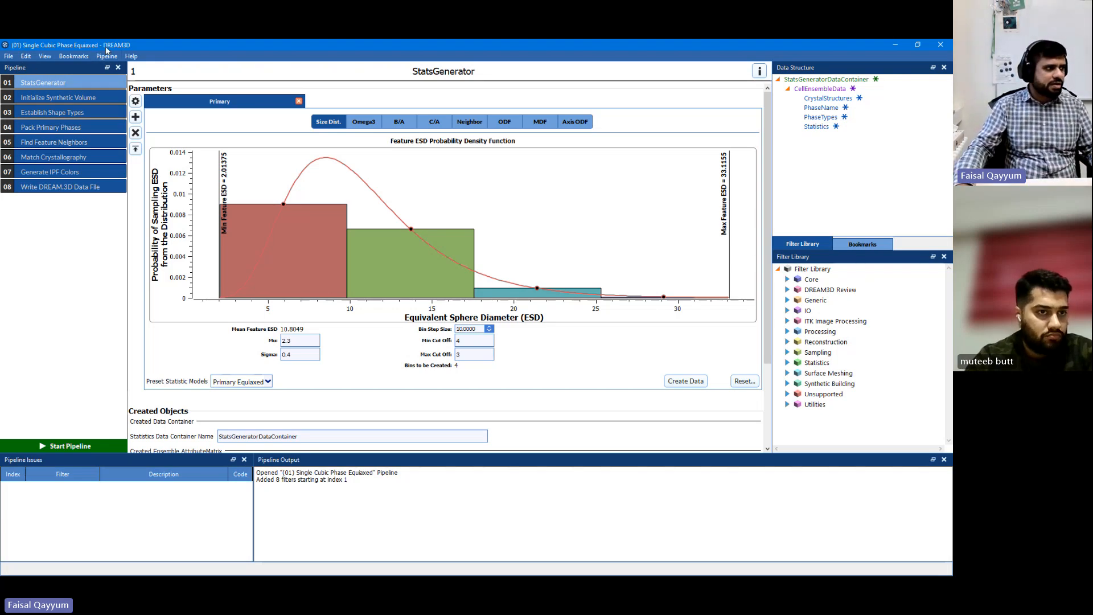
Start saving the pipeline as a new file and browse to the "side PROJECTS" folder on DataDisk (D:).
{"action": "left_click", "coordinate": [9, 57]}
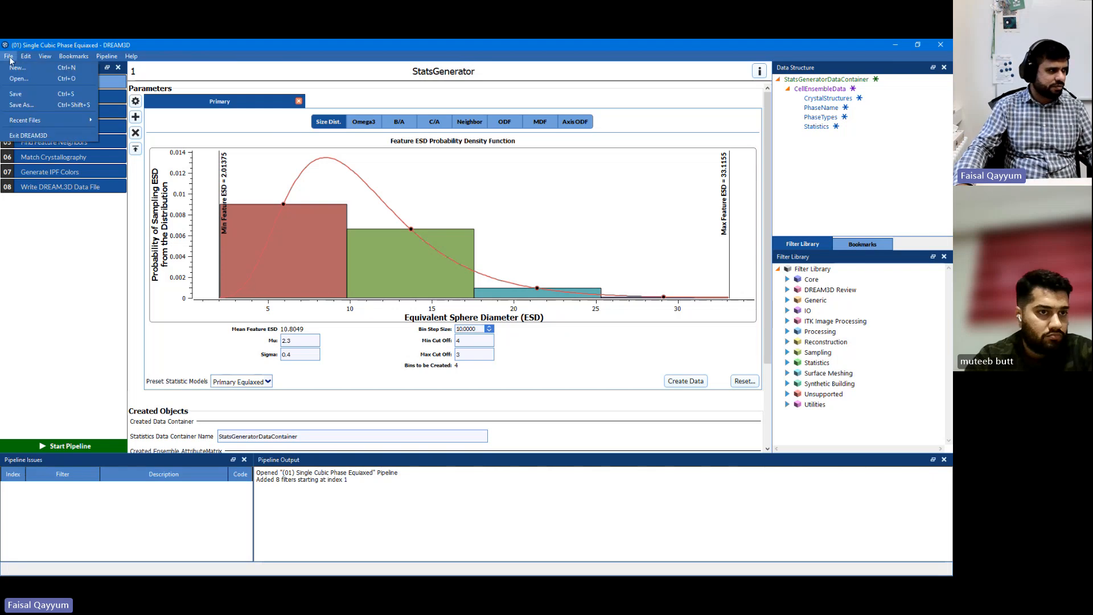
{"action": "left_click", "coordinate": [35, 105]}
{"action": "scroll", "coordinate": [64, 234], "scroll_direction": "down", "scroll_amount": 5}
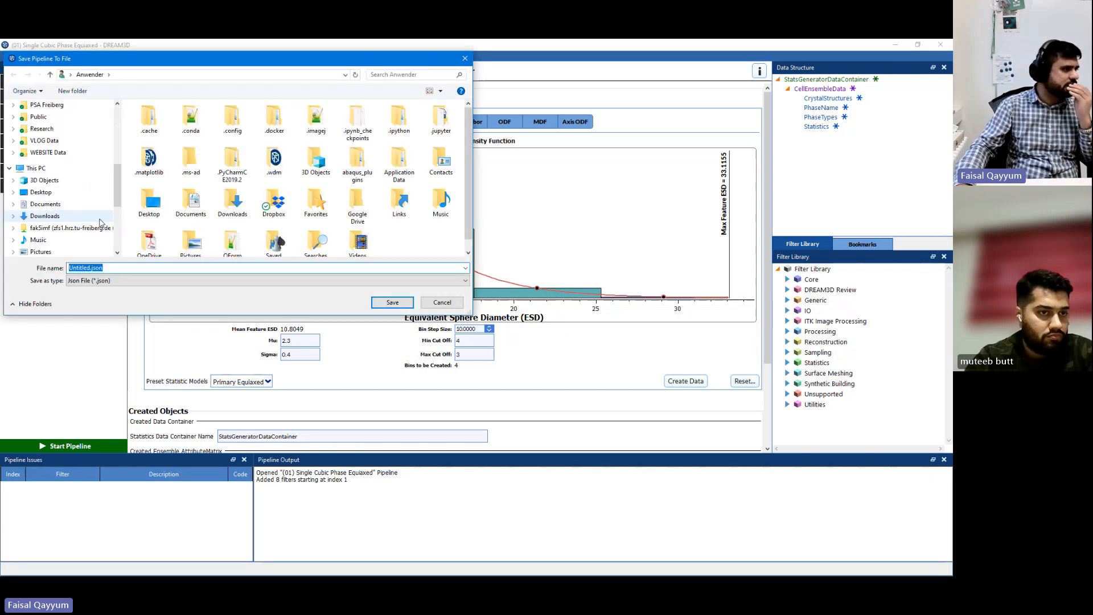
{"action": "left_click", "coordinate": [64, 241]}
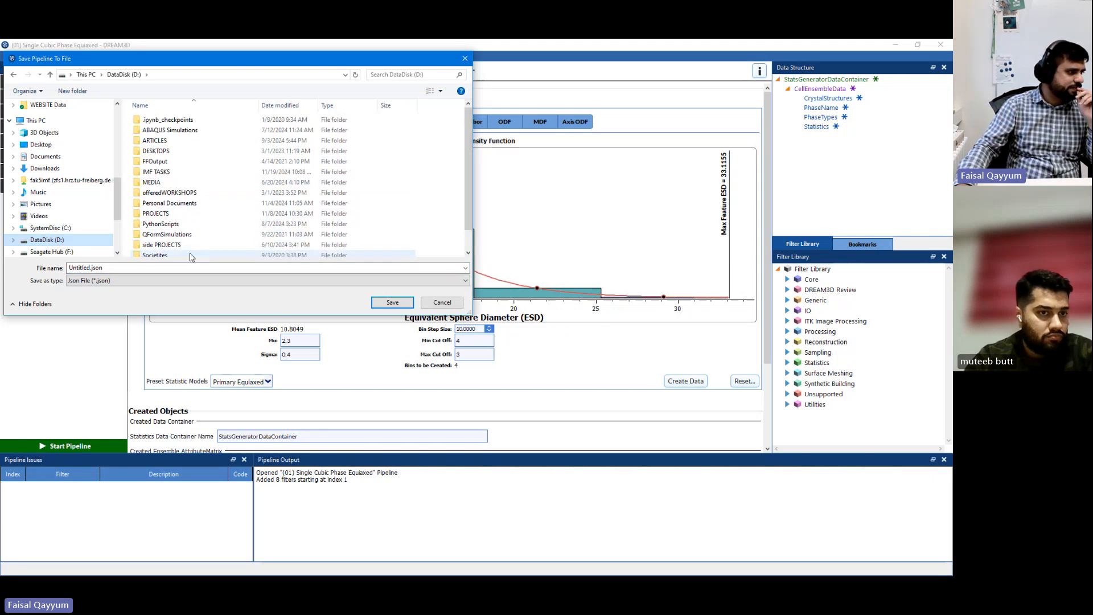
{"action": "scroll", "coordinate": [189, 245], "scroll_direction": "up", "scroll_amount": 1}
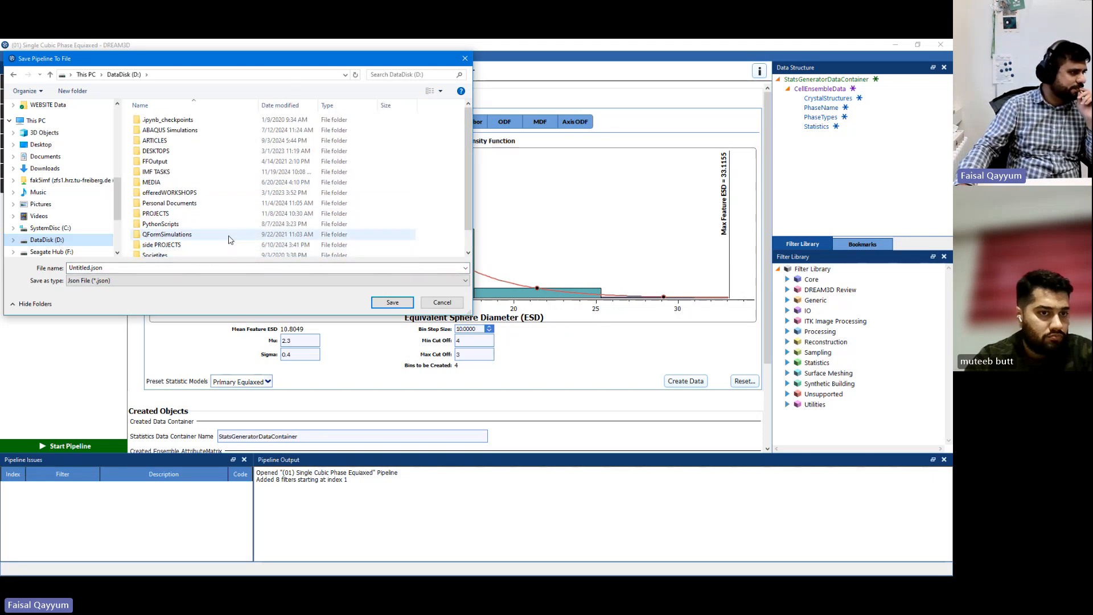
{"action": "scroll", "coordinate": [226, 242], "scroll_direction": "down", "scroll_amount": 1}
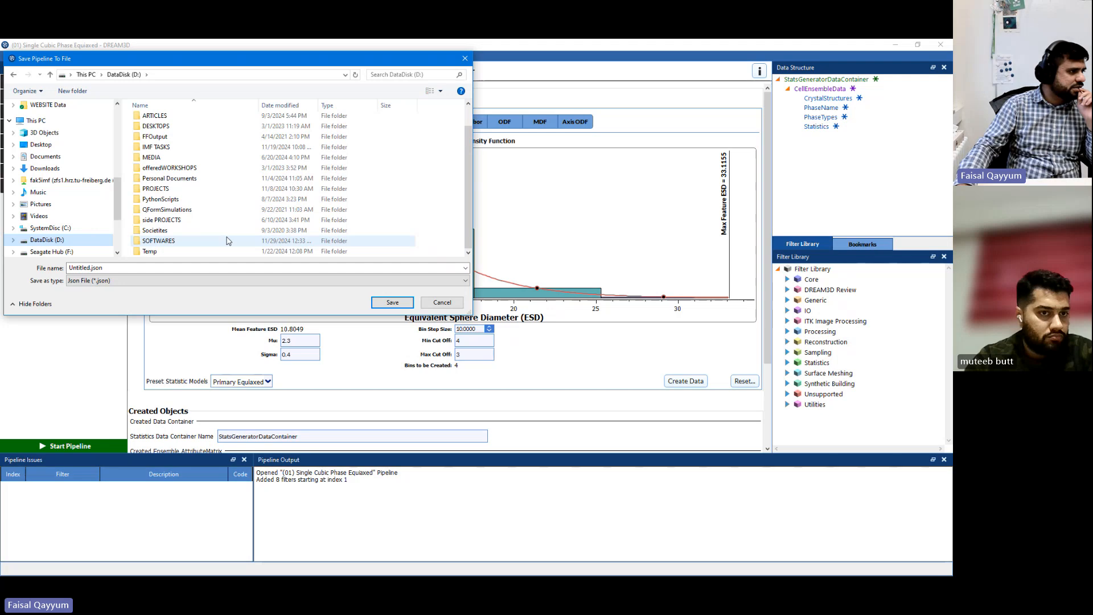
{"action": "scroll", "coordinate": [214, 248], "scroll_direction": "up", "scroll_amount": 1}
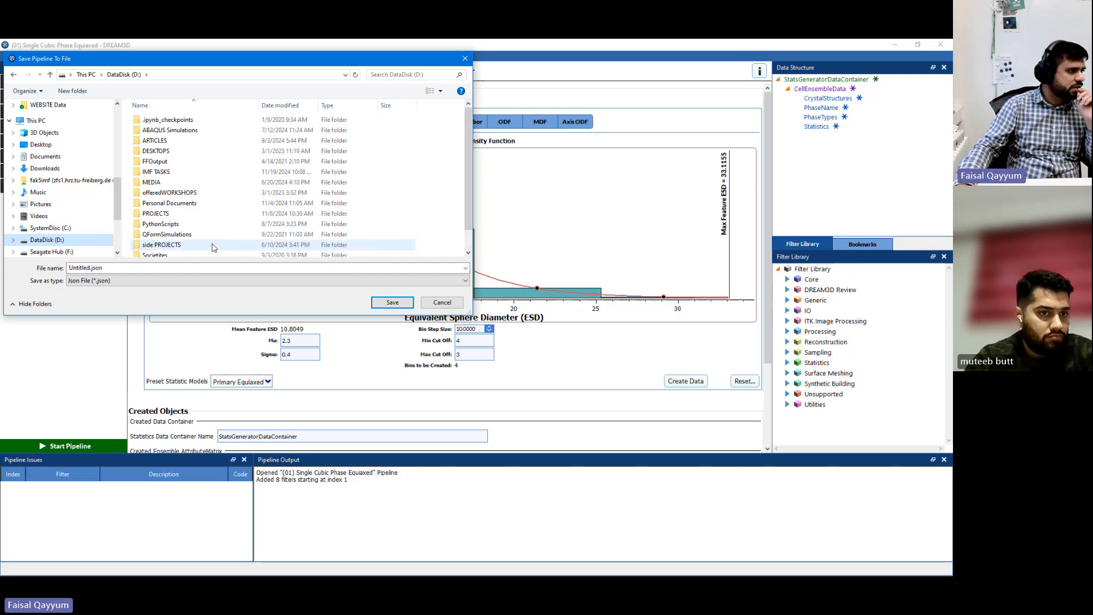
{"action": "scroll", "coordinate": [214, 248], "scroll_direction": "down", "scroll_amount": 1}
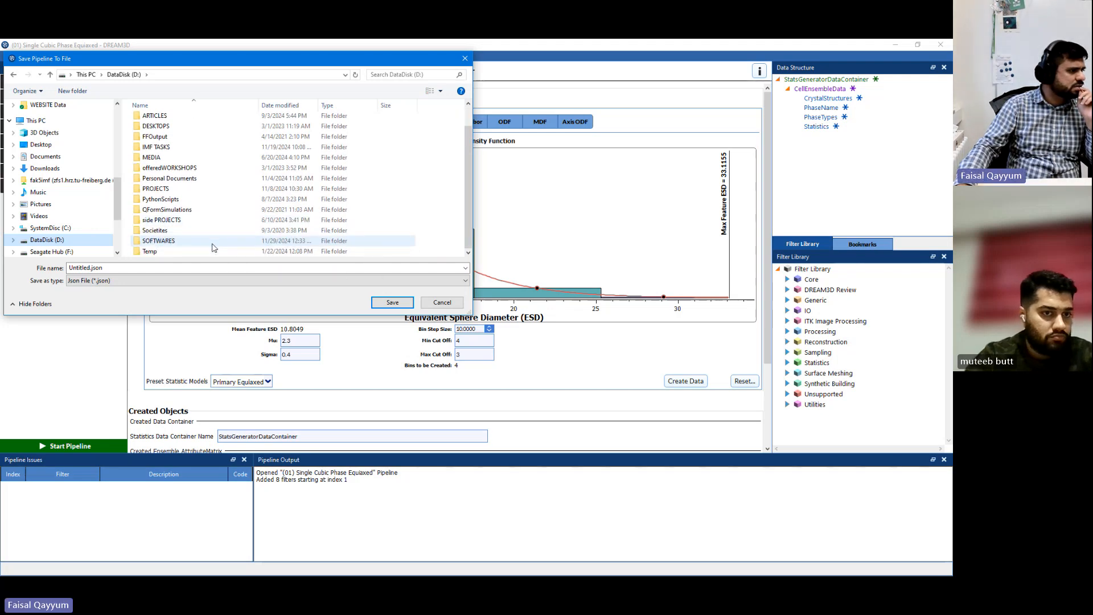
{"action": "scroll", "coordinate": [214, 248], "scroll_direction": "up", "scroll_amount": 1}
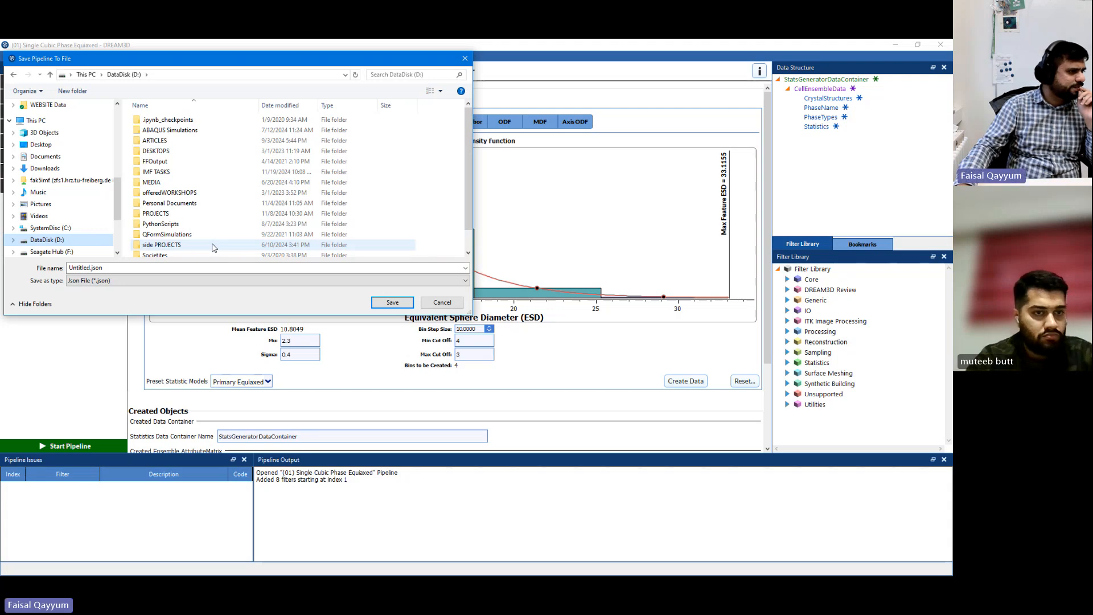
{"action": "left_click", "coordinate": [213, 247]}
{"action": "double_click", "coordinate": [213, 247]}
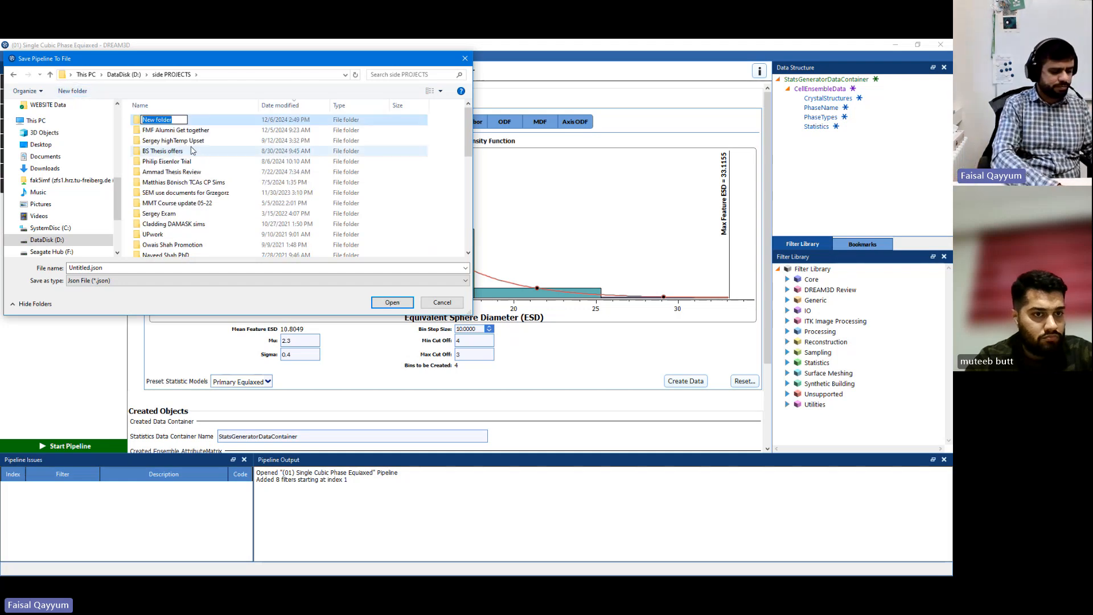
Create a new folder named "Dream3D RVE Testing" inside "side PROJECTS" and open it.
{"action": "type", "text": "Testing"}
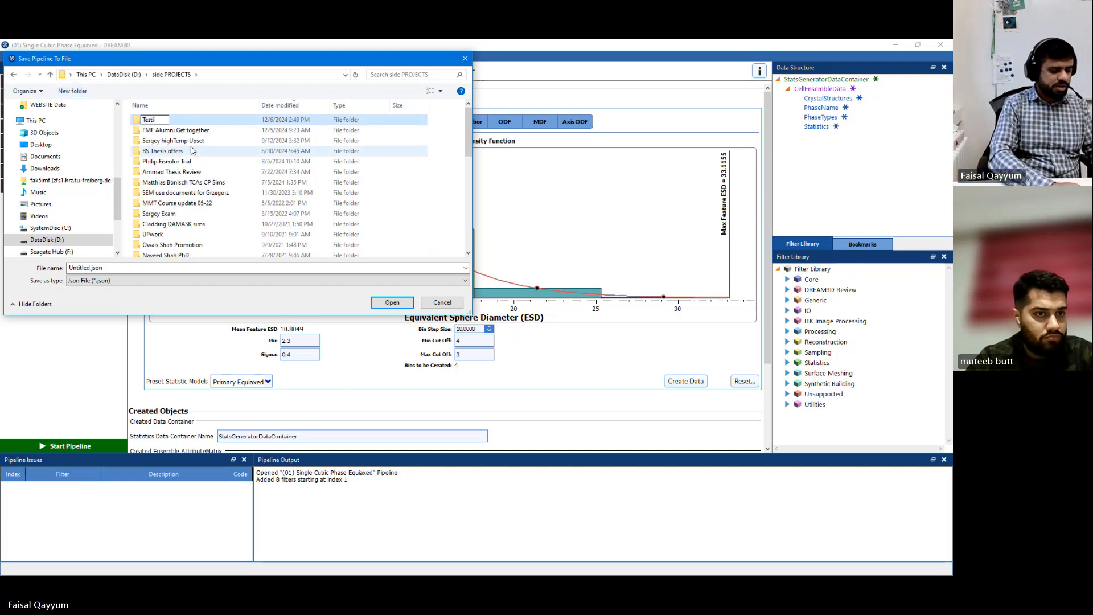
{"action": "key", "text": "BackSpace"}
{"action": "key", "text": "BackSpace"}
{"action": "key", "text": "BackSpace"}
{"action": "key", "text": "BackSpace"}
{"action": "key", "text": "BackSpace"}
{"action": "key", "text": "BackSpace"}
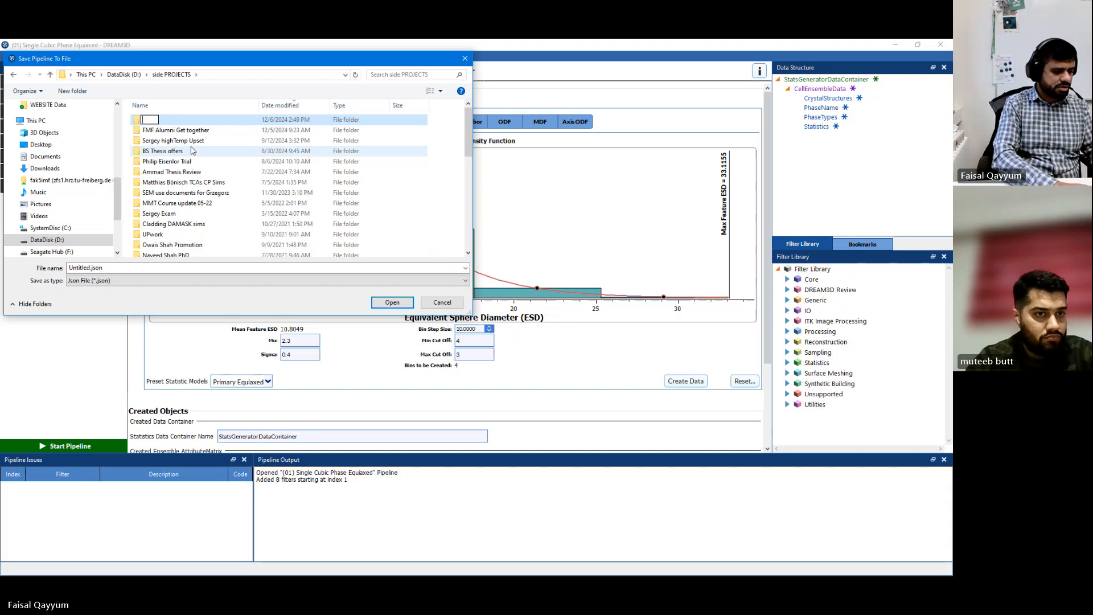
{"action": "type", "text": "Drea3D"}
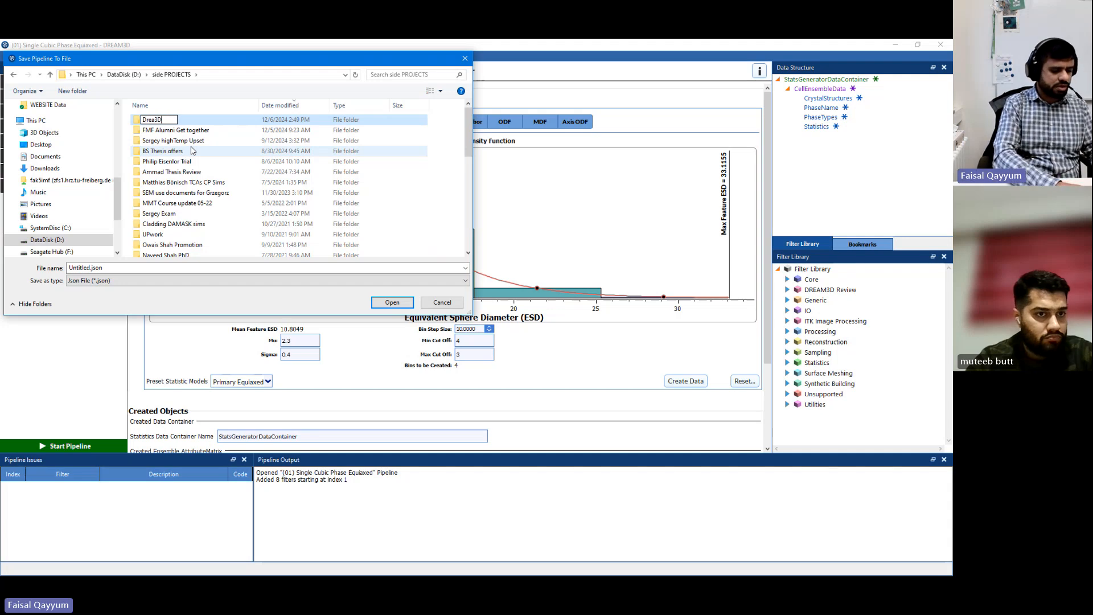
{"action": "type", "text": " RVE Testing"}
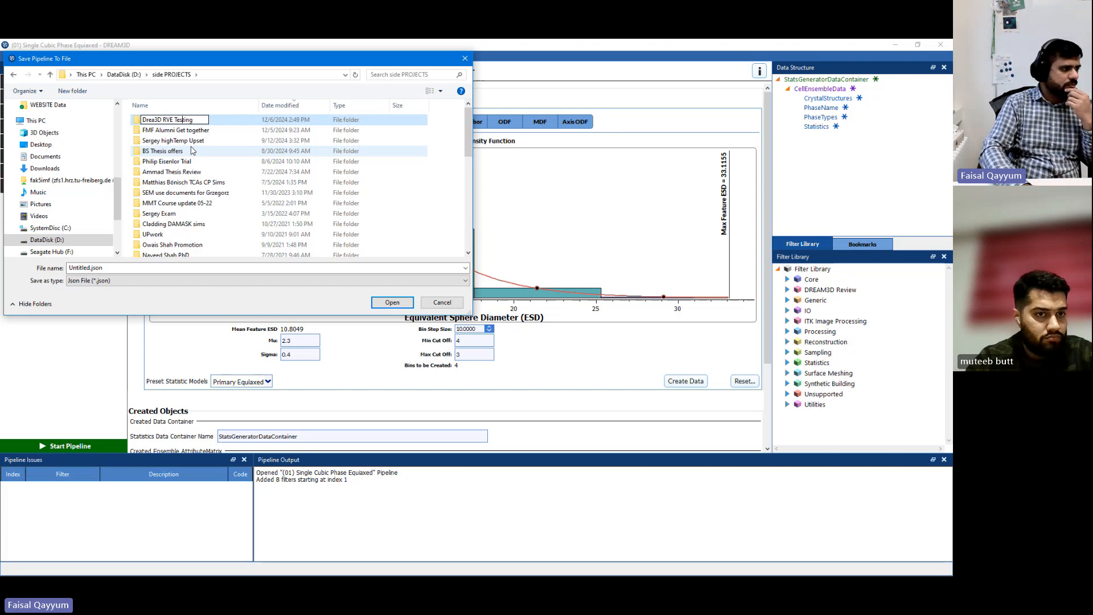
{"action": "key", "text": "Left"}
{"action": "key", "text": "Left"}
{"action": "key", "text": "Left"}
{"action": "key", "text": "Left"}
{"action": "key", "text": "Left"}
{"action": "key", "text": "Left"}
{"action": "key", "text": "Left"}
{"action": "key", "text": "Left"}
{"action": "key", "text": "Left"}
{"action": "key", "text": "Left"}
{"action": "type", "text": "m"}
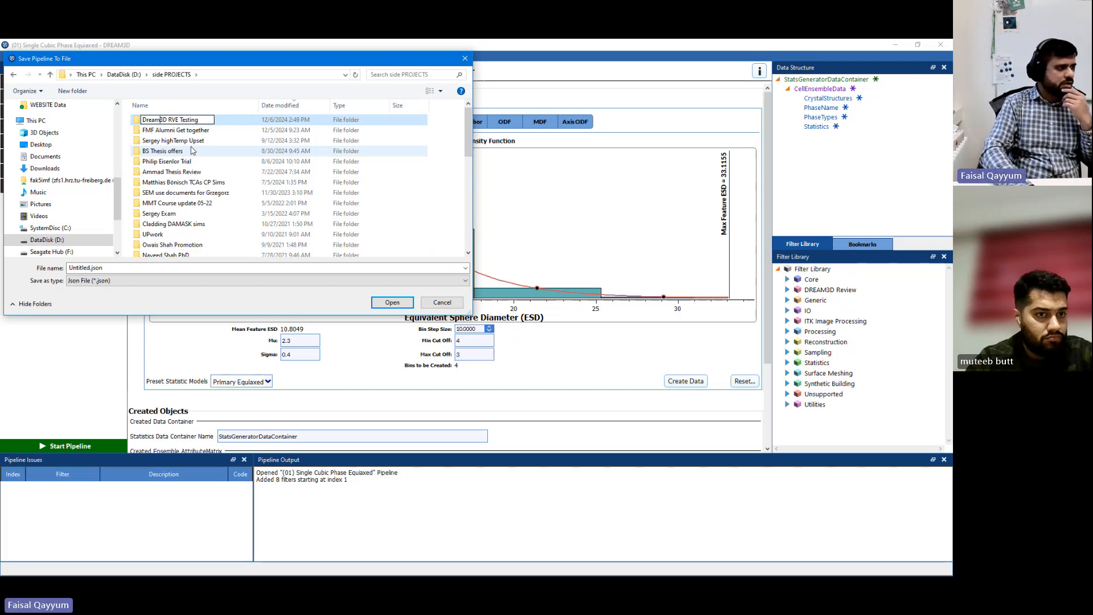
{"action": "key", "text": "Return"}
{"action": "key", "text": "Return"}
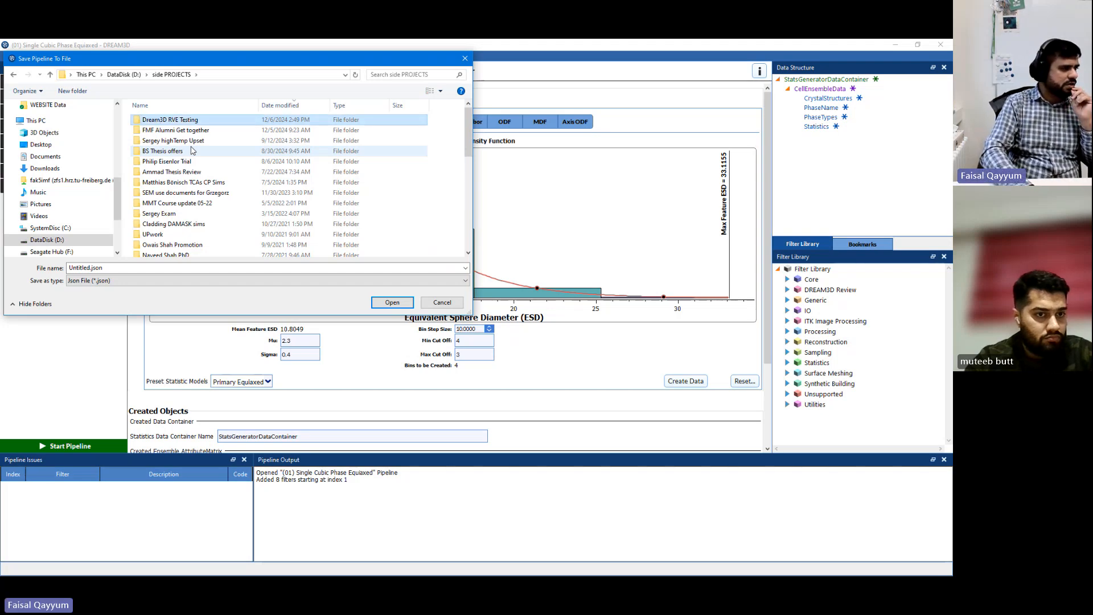
Save the pipeline as "singlePhase.json" in this folder and decline bookmarking it.
{"action": "double_click", "coordinate": [91, 267]}
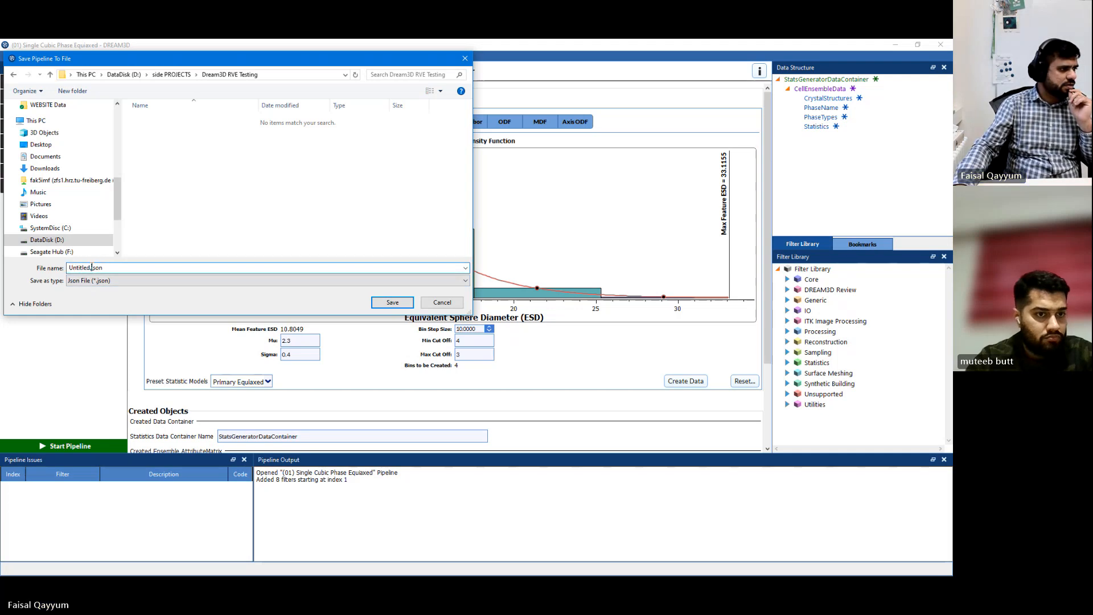
{"action": "left_click_drag", "start_coordinate": [92, 268], "coordinate": [47, 273]}
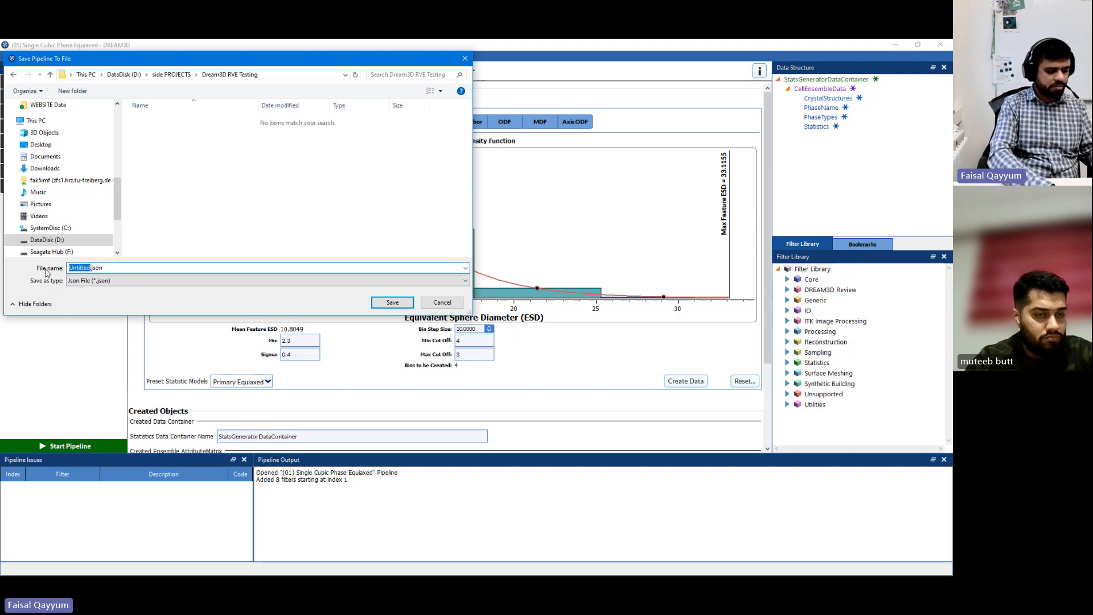
{"action": "type", "text": "singlePh"}
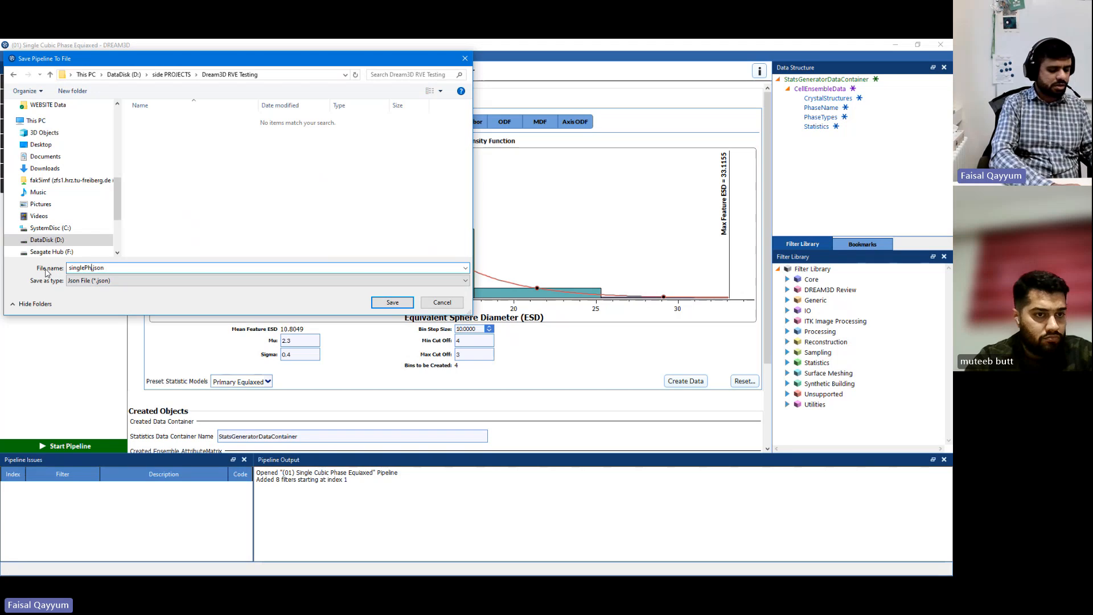
{"action": "type", "text": "ase"}
{"action": "key", "text": "Return"}
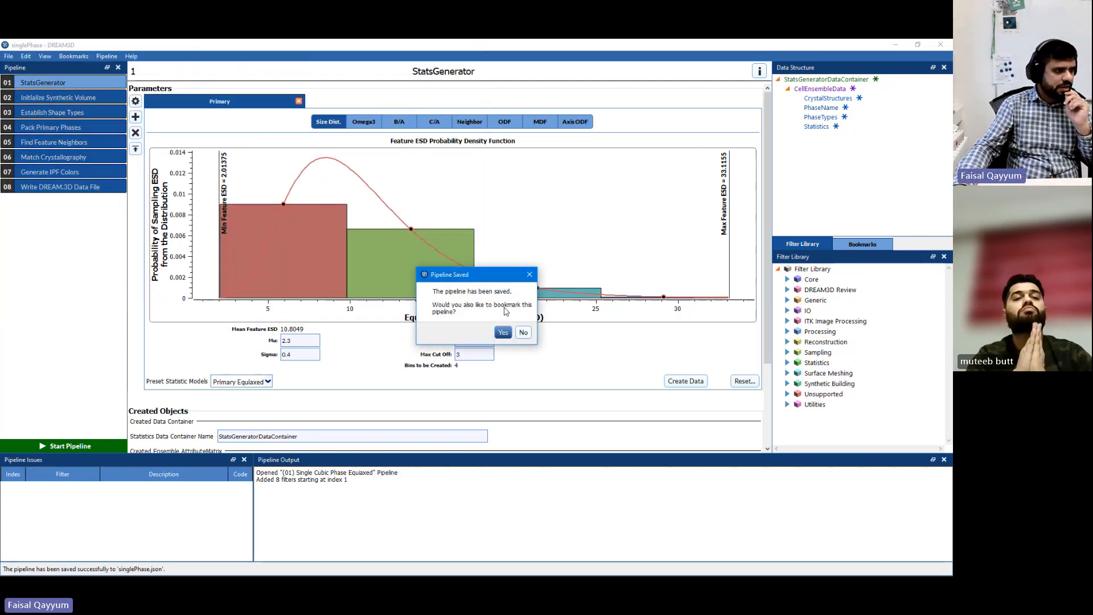
{"action": "left_click", "coordinate": [523, 332]}
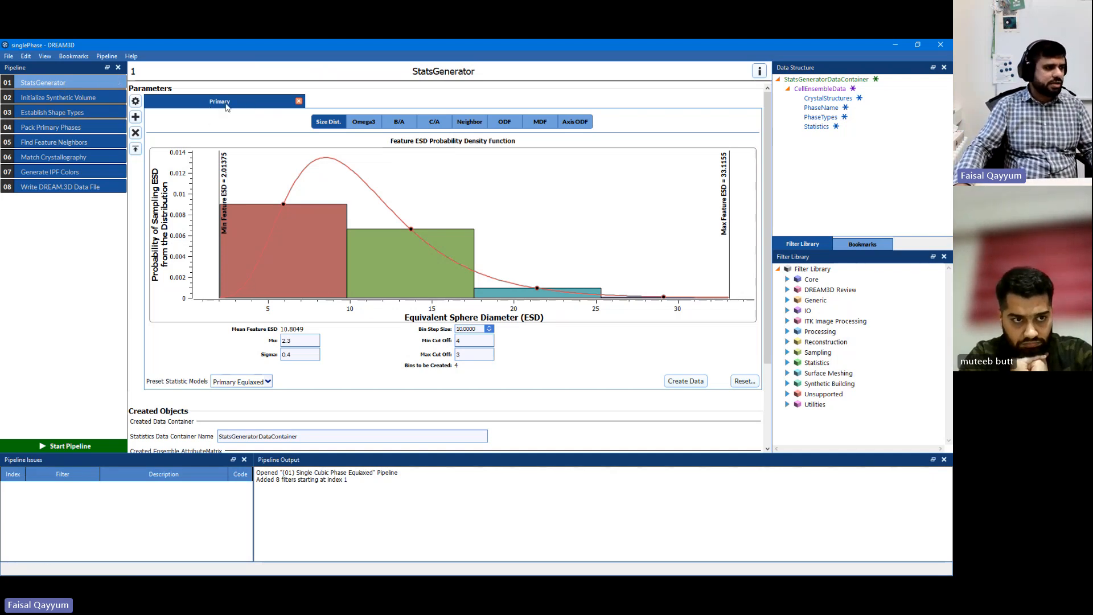
Rename the primary phase to "Ferrite" in the StatsGenerator phase properties.
{"action": "left_click", "coordinate": [135, 101]}
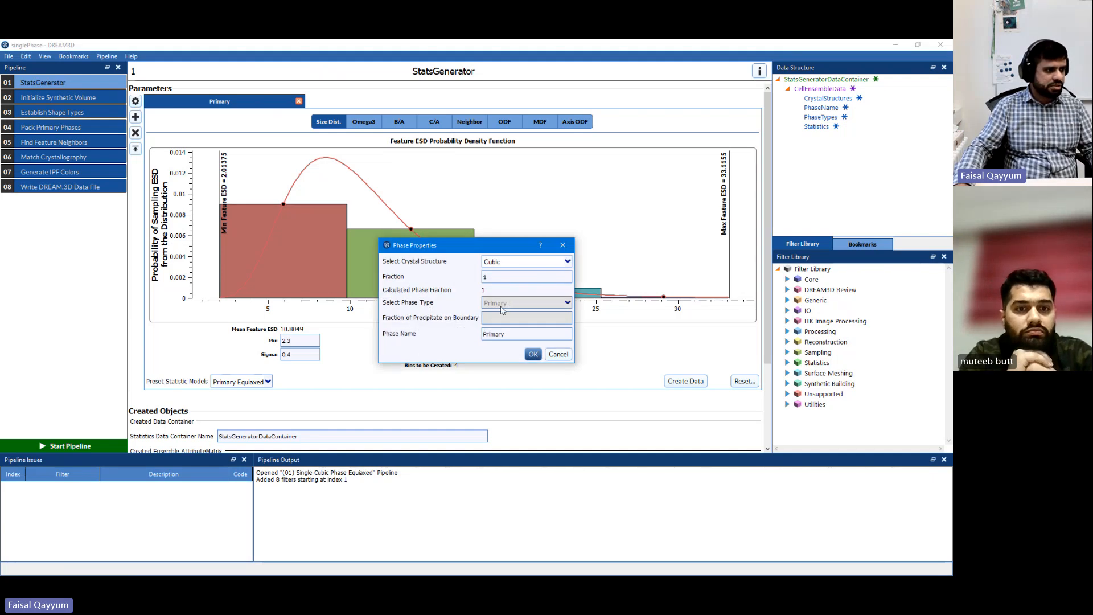
{"action": "double_click", "coordinate": [508, 335]}
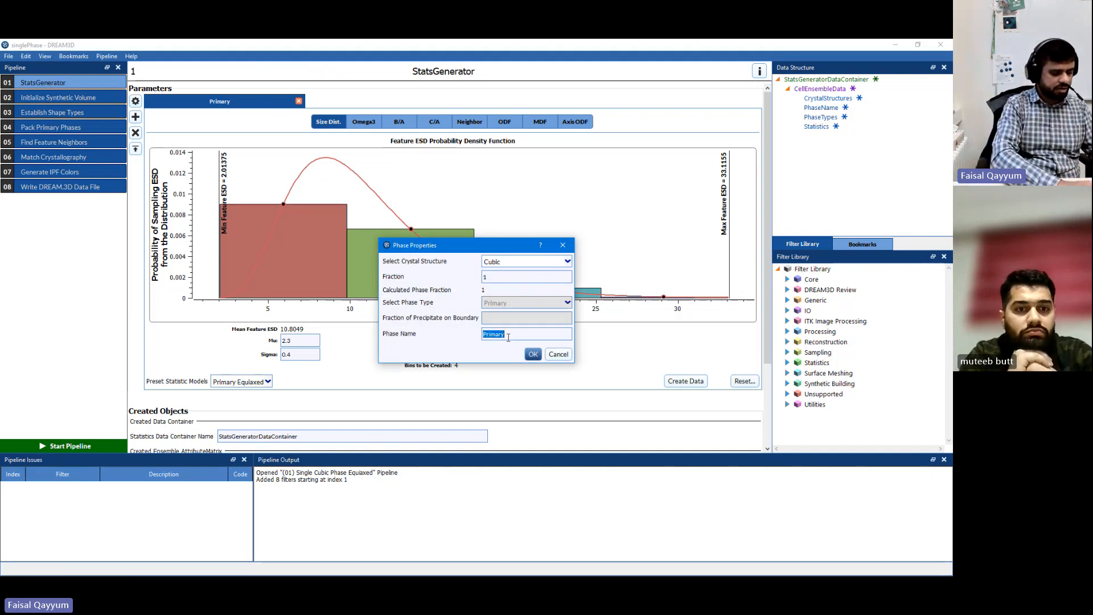
{"action": "type", "text": "Ferrite"}
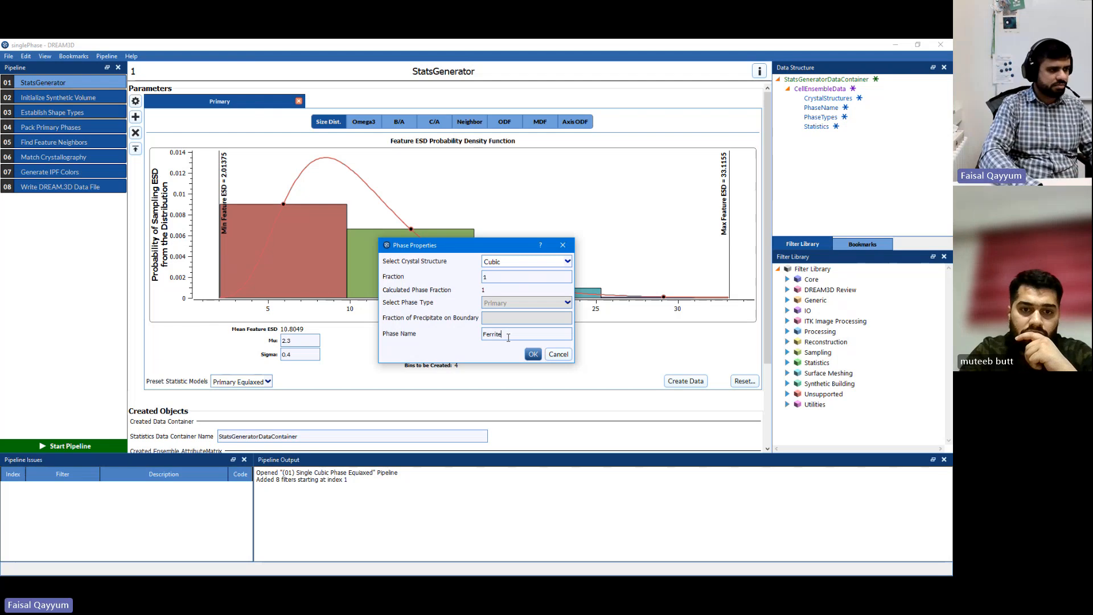
{"action": "key", "text": "Return"}
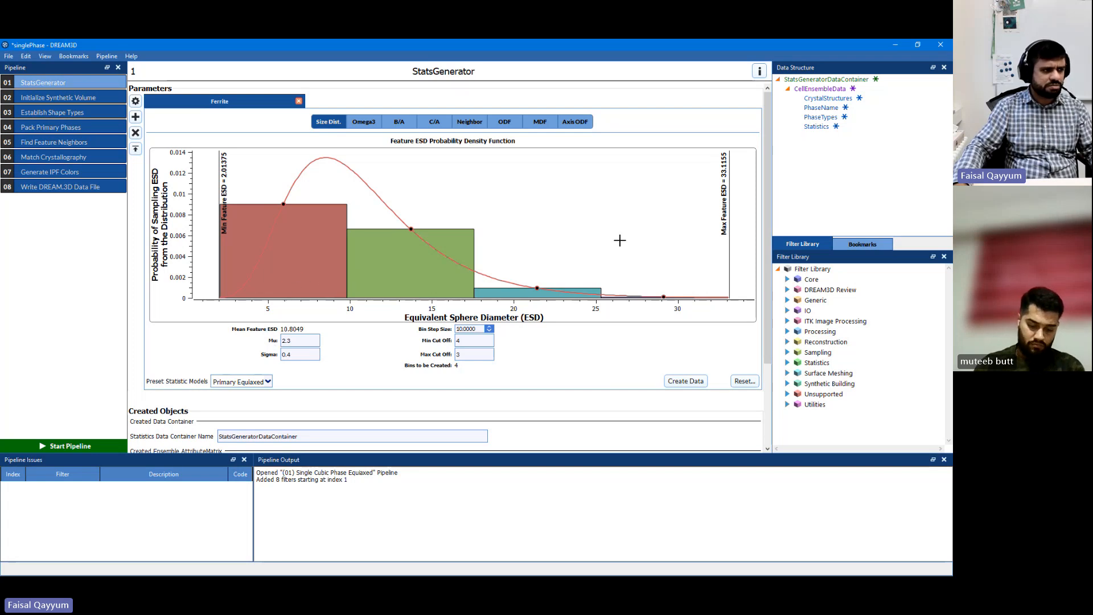
Try Mu values of 2 and 1.5 for the Ferrite size distribution, and settle on 1.6.
{"action": "double_click", "coordinate": [303, 345]}
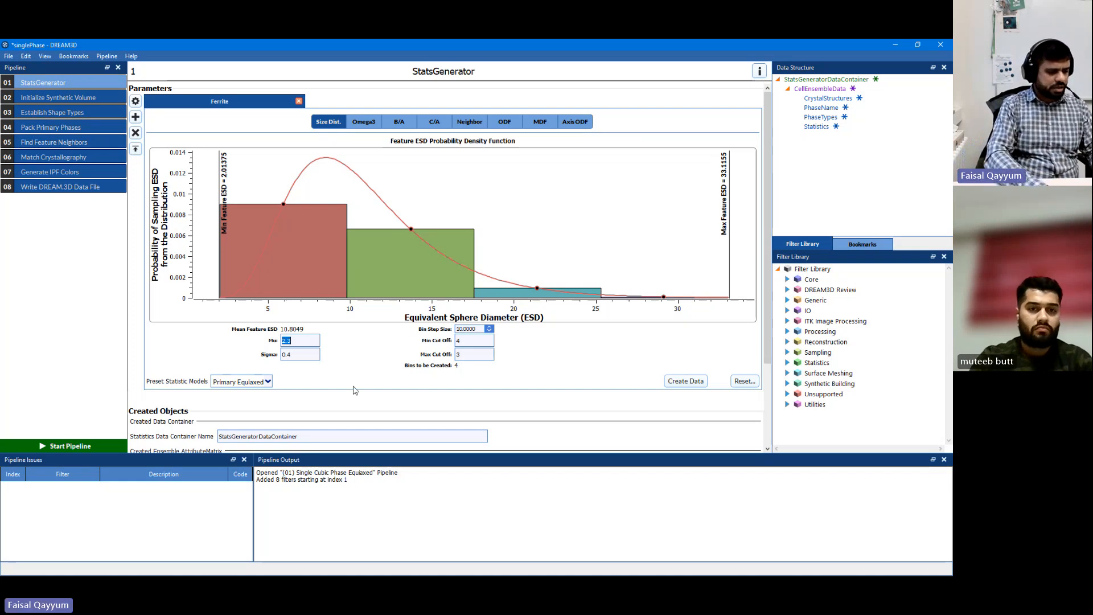
{"action": "type", "text": "2"}
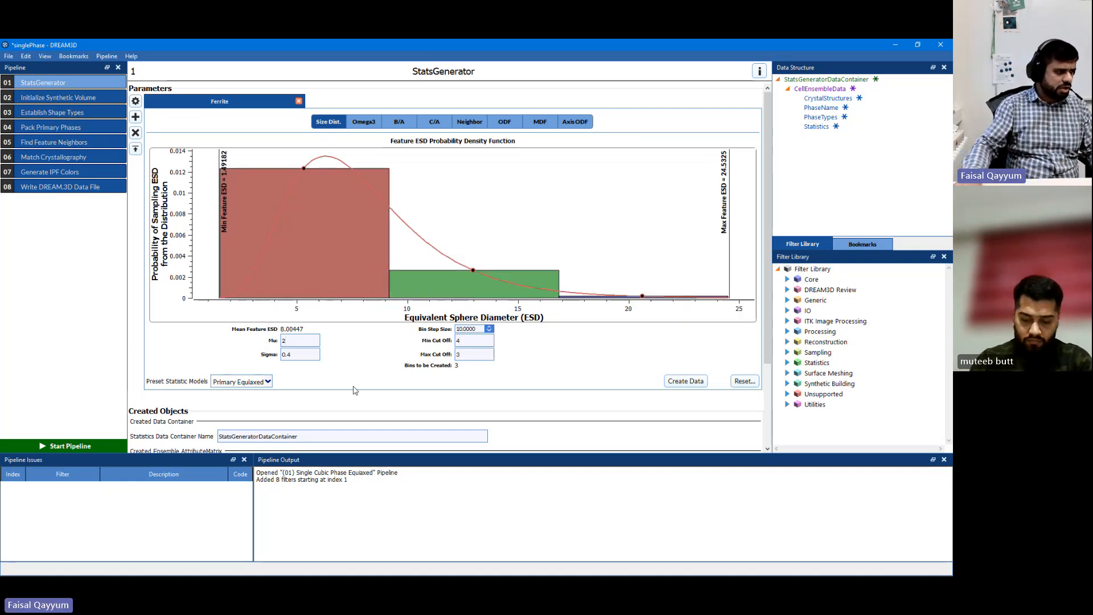
{"action": "double_click", "coordinate": [317, 342]}
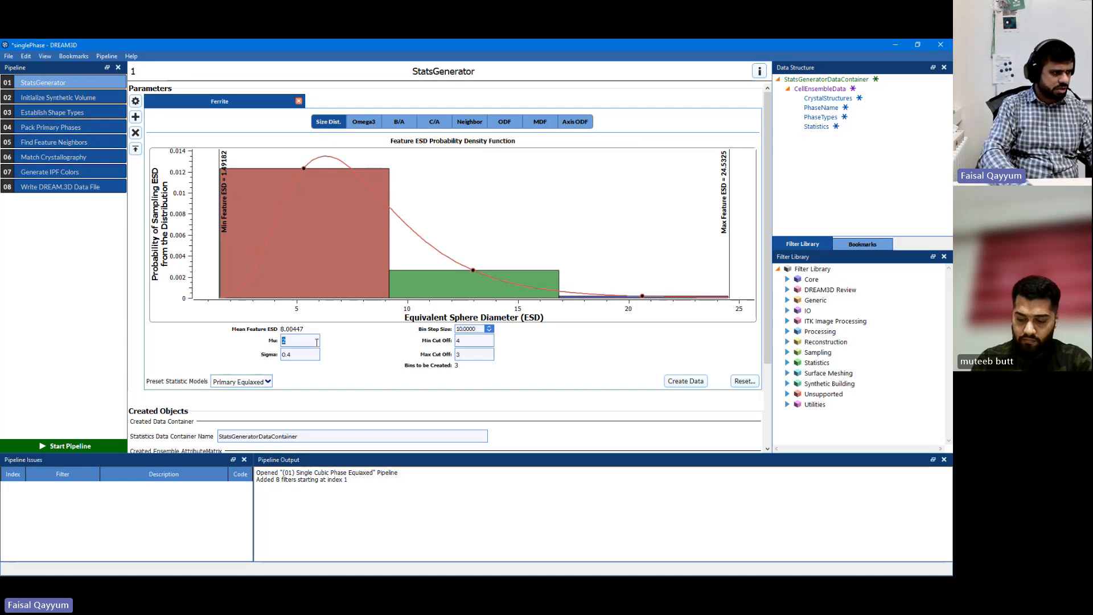
{"action": "type", "text": "1.5"}
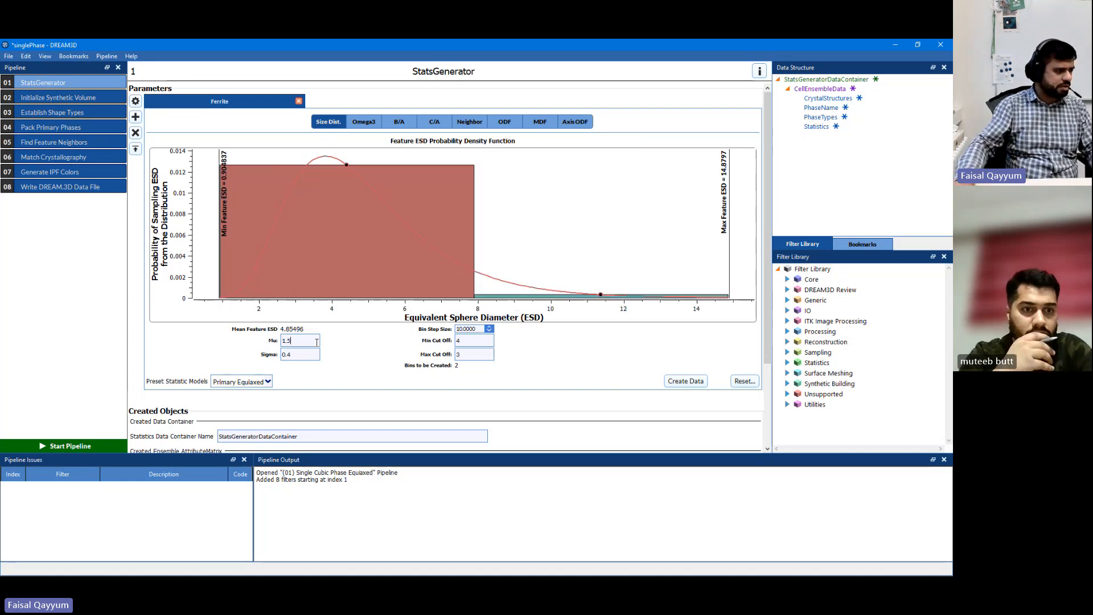
{"action": "key", "text": "BackSpace"}
{"action": "type", "text": "6"}
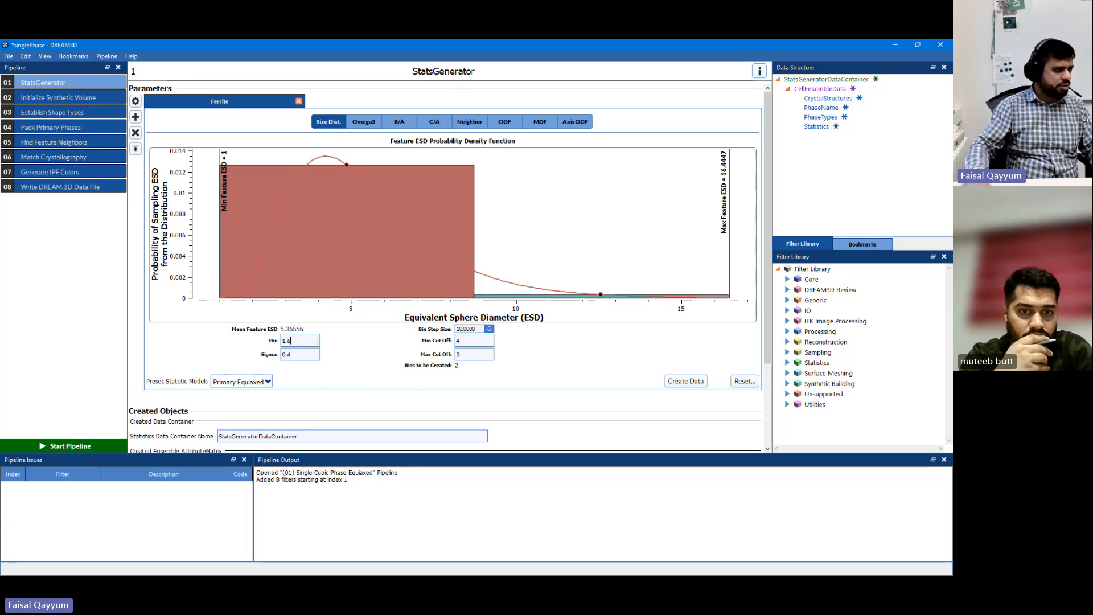
Set the size distribution's Sigma to 0.5 after trying 0.2, and set the Bin Step Size to 1.
{"action": "left_click", "coordinate": [309, 354]}
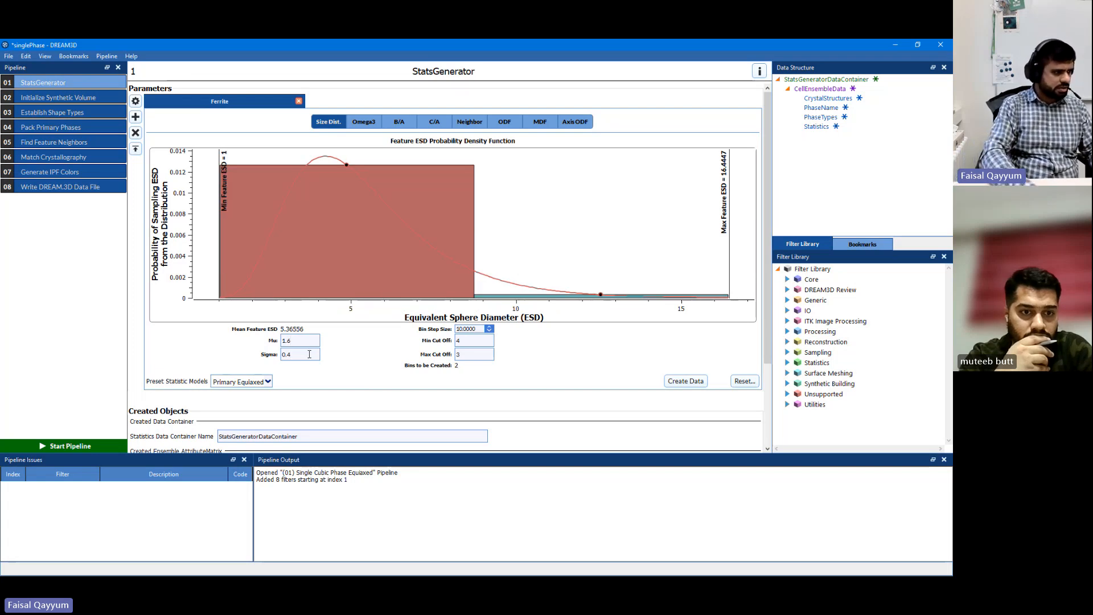
{"action": "key", "text": "BackSpace"}
{"action": "type", "text": "2"}
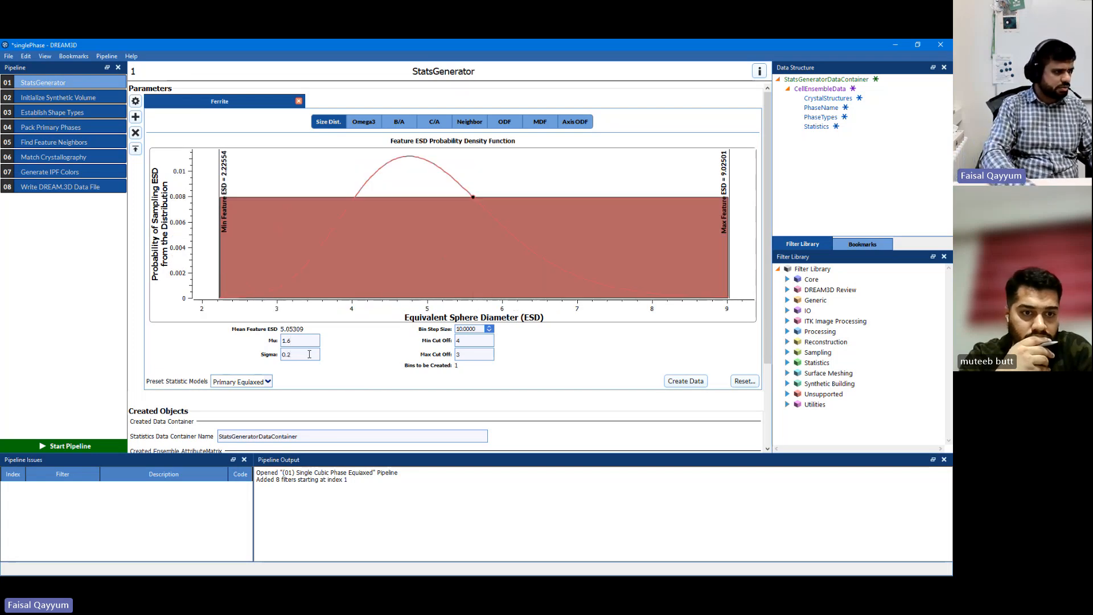
{"action": "key", "text": "BackSpace"}
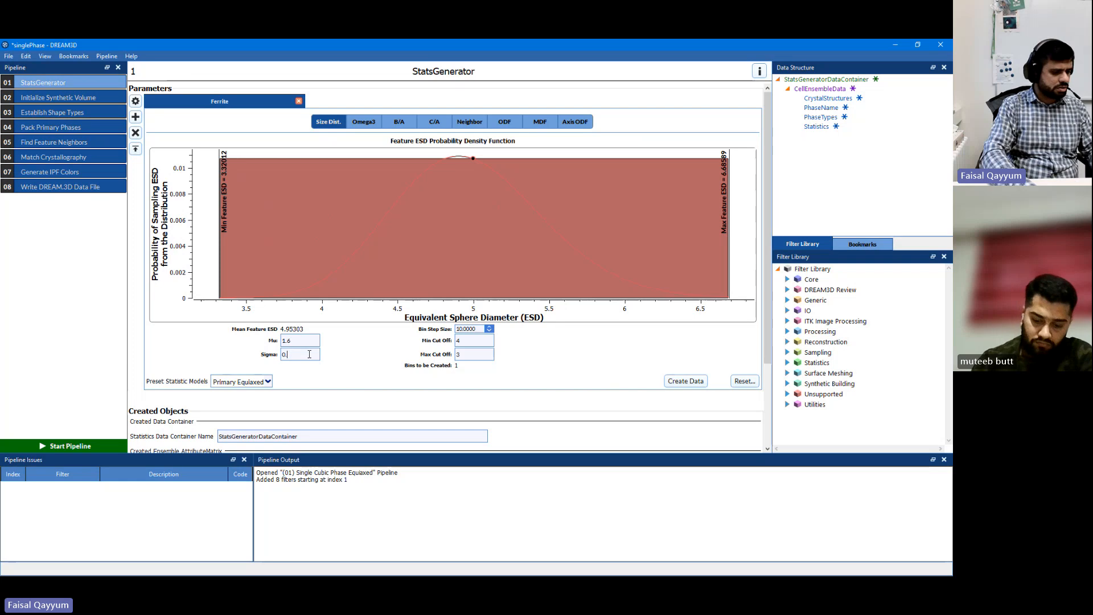
{"action": "type", "text": "5"}
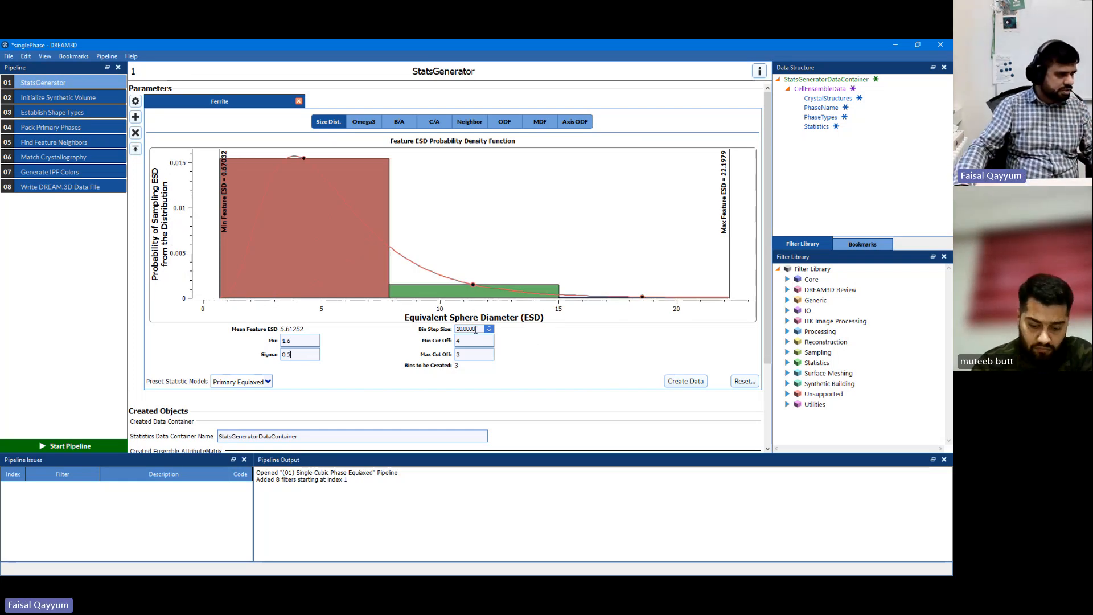
{"action": "left_click_drag", "start_coordinate": [476, 329], "coordinate": [455, 330]}
{"action": "type", "text": "1"}
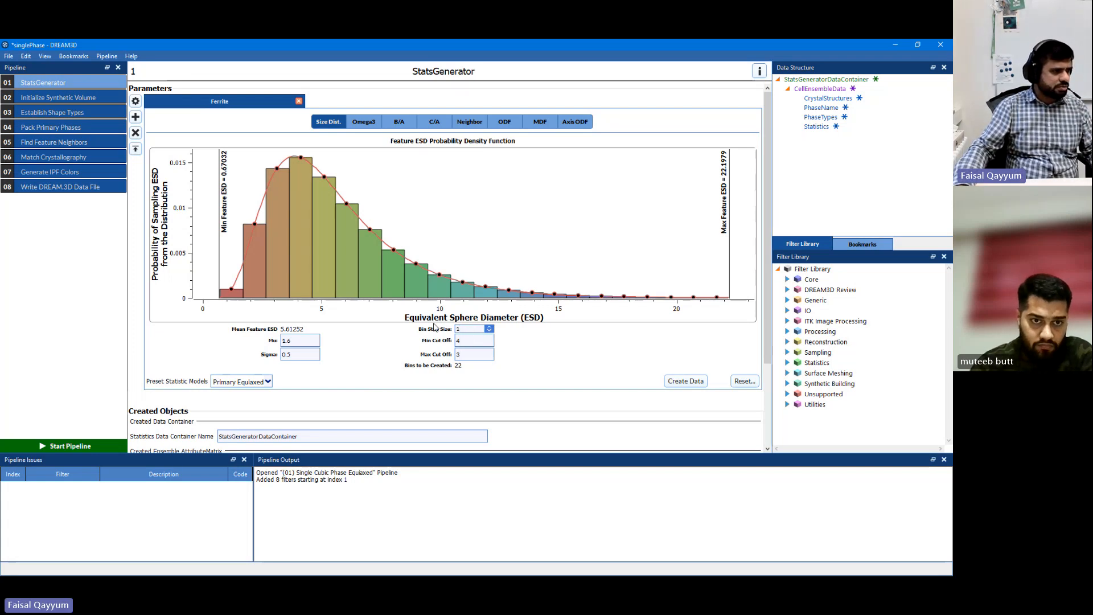
Try a Min Cut Off of 2 for the Ferrite size distribution, and return it to 4.
{"action": "double_click", "coordinate": [459, 341]}
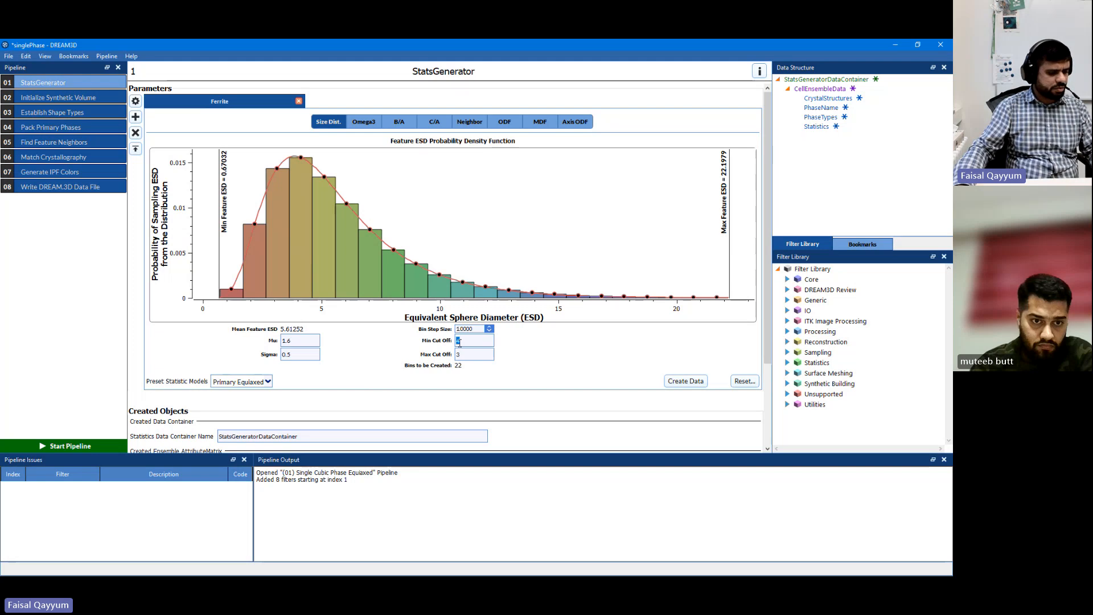
{"action": "type", "text": "2"}
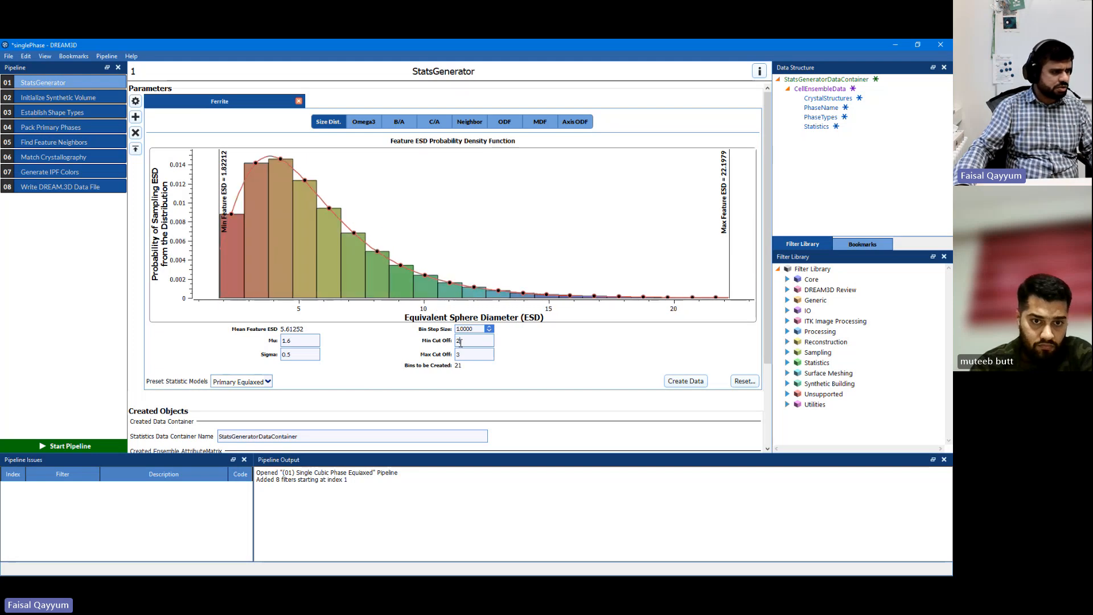
{"action": "double_click", "coordinate": [460, 341]}
{"action": "type", "text": "4"}
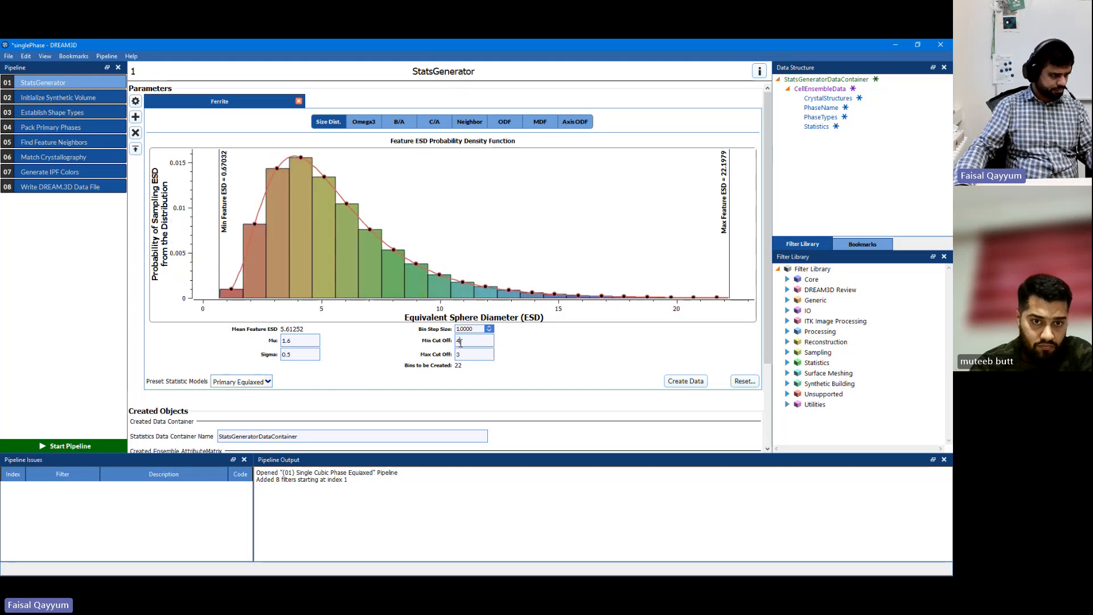
Set the size distribution's Max Cut Off to 2 after trying 1.
{"action": "double_click", "coordinate": [466, 354]}
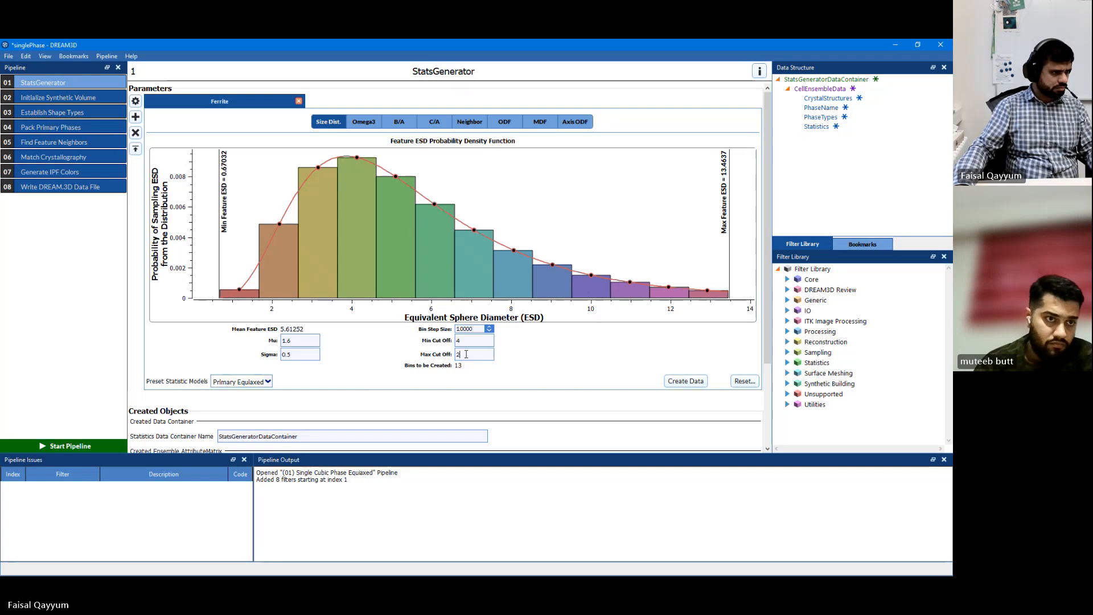
{"action": "type", "text": "1"}
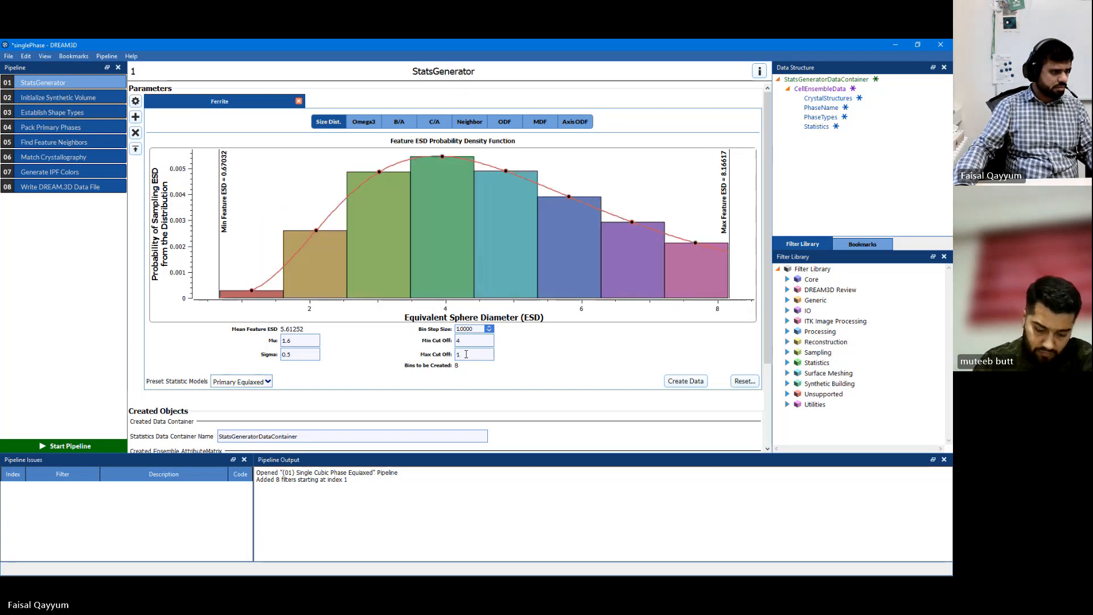
{"action": "type", "text": "2"}
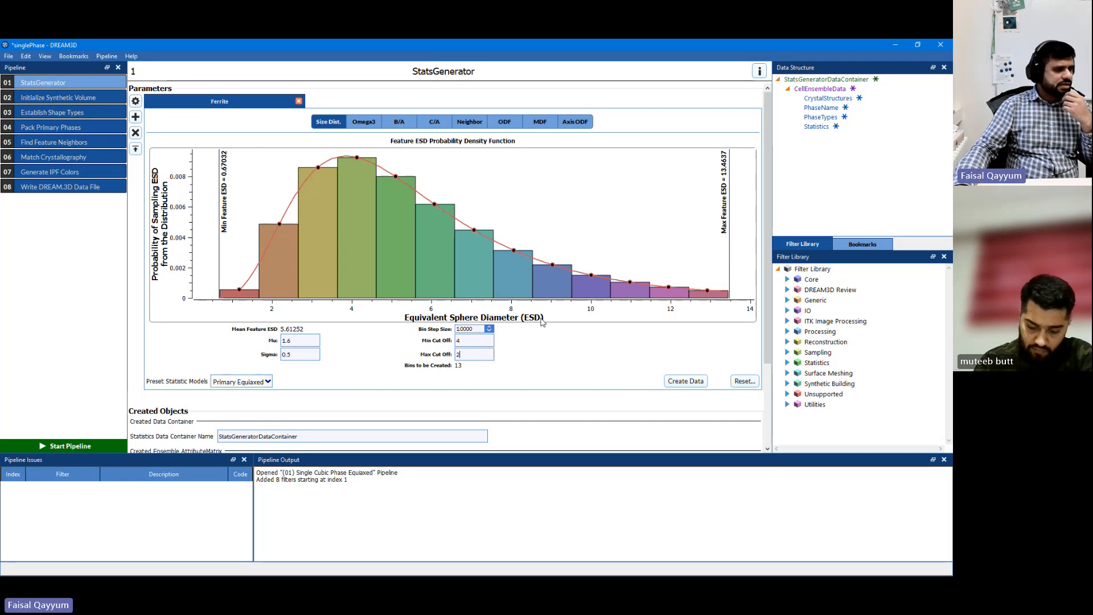
Try Sigma values of 0.6 and 0.2 for the size distribution, and settle on 0.3.
{"action": "key", "text": "BackSpace"}
{"action": "type", "text": "6"}
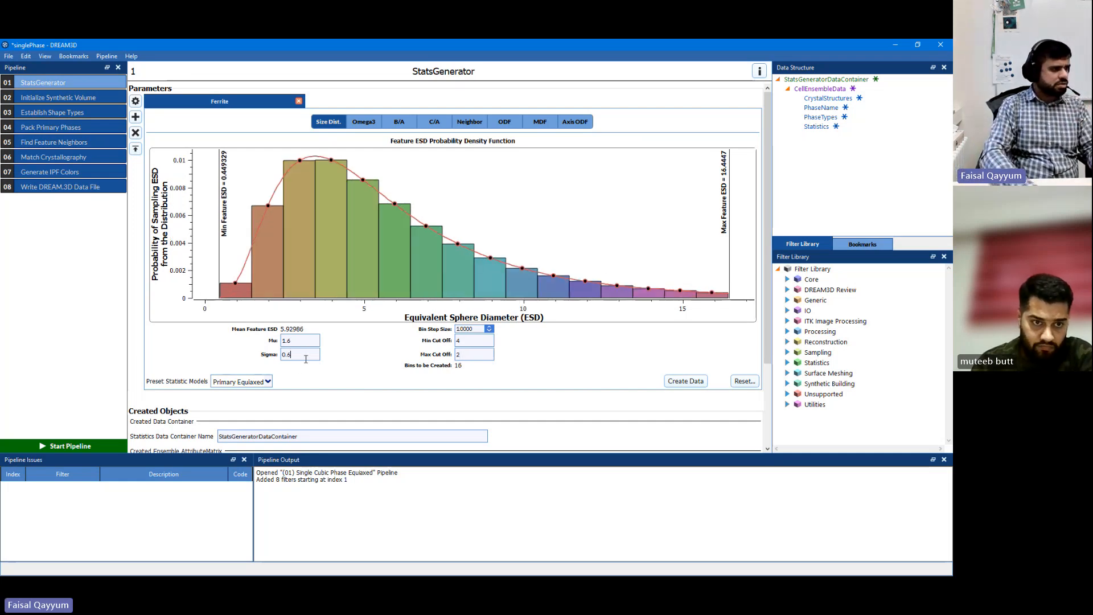
{"action": "key", "text": "BackSpace"}
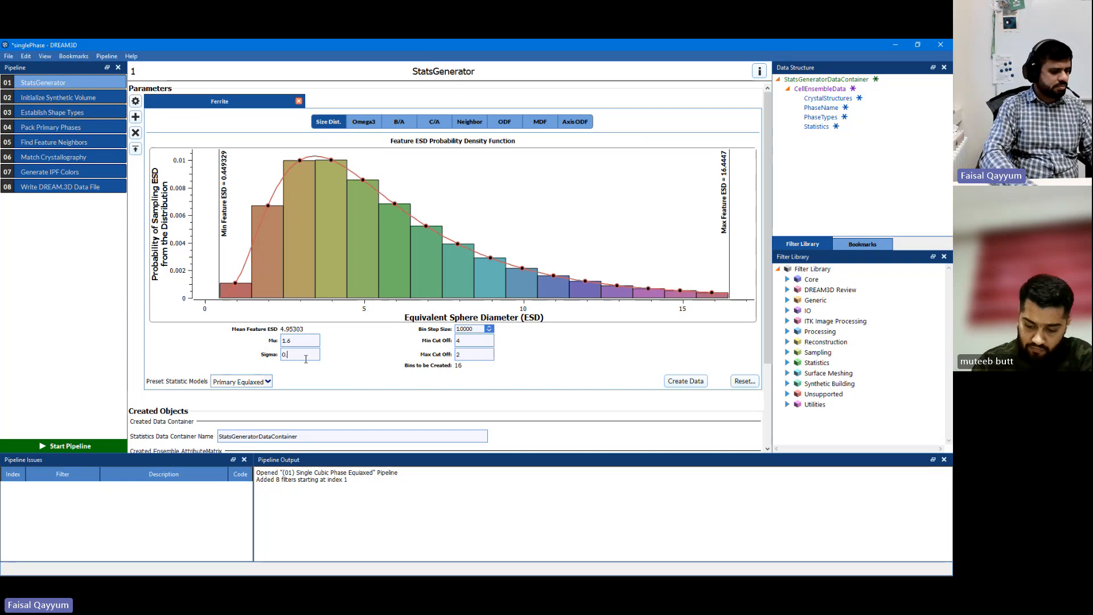
{"action": "type", "text": "2"}
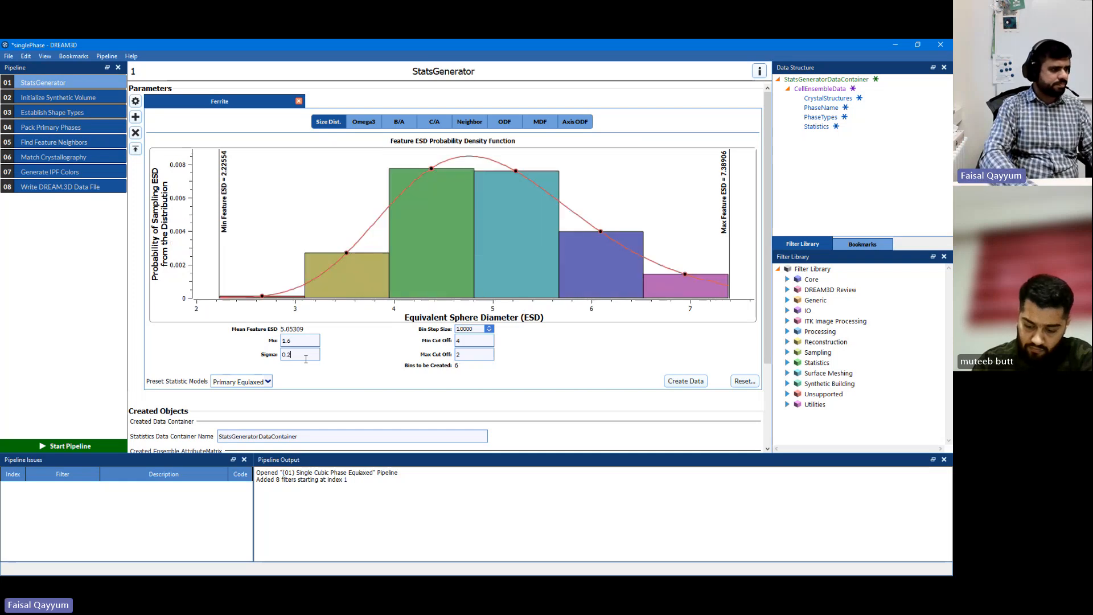
{"action": "key", "text": "BackSpace"}
{"action": "type", "text": "3"}
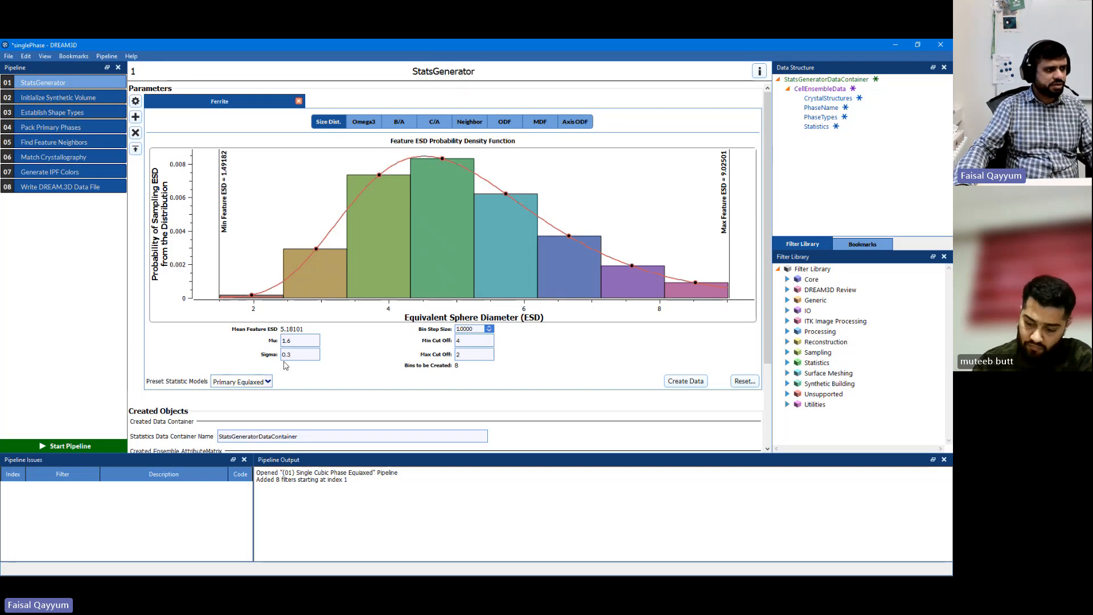
Set the size distribution's Bin Step Size to 0.5.
{"action": "left_click", "coordinate": [313, 350]}
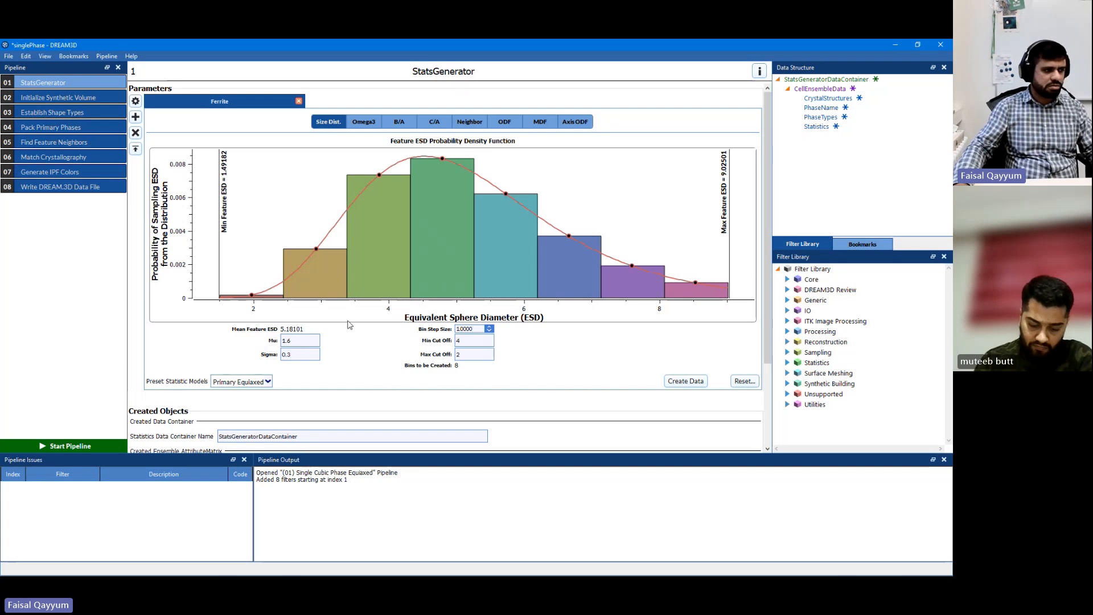
{"action": "key", "text": "Tab"}
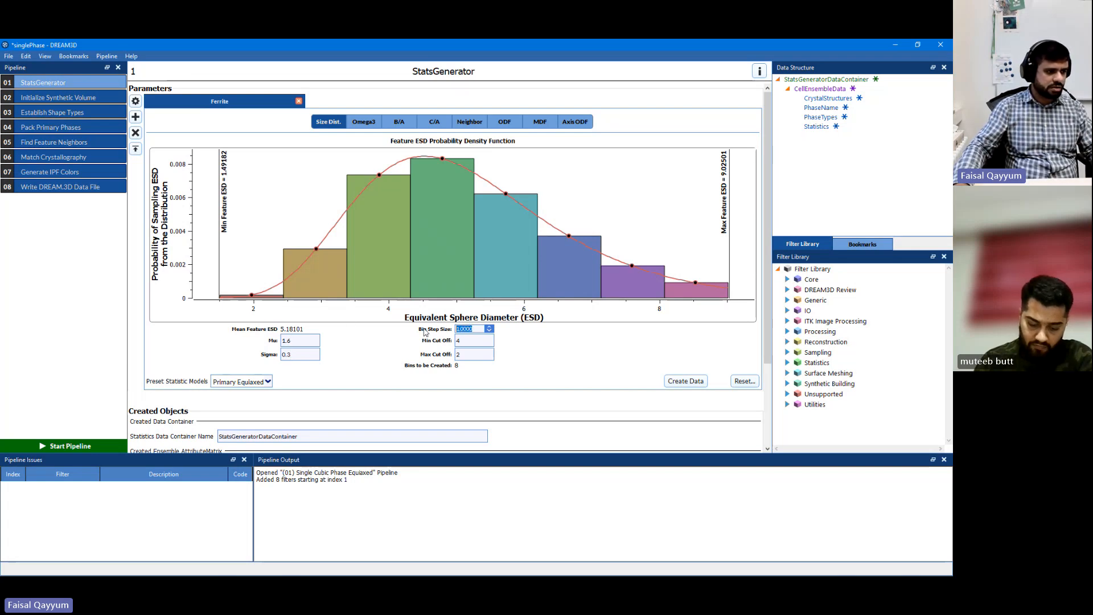
{"action": "type", "text": "0.5"}
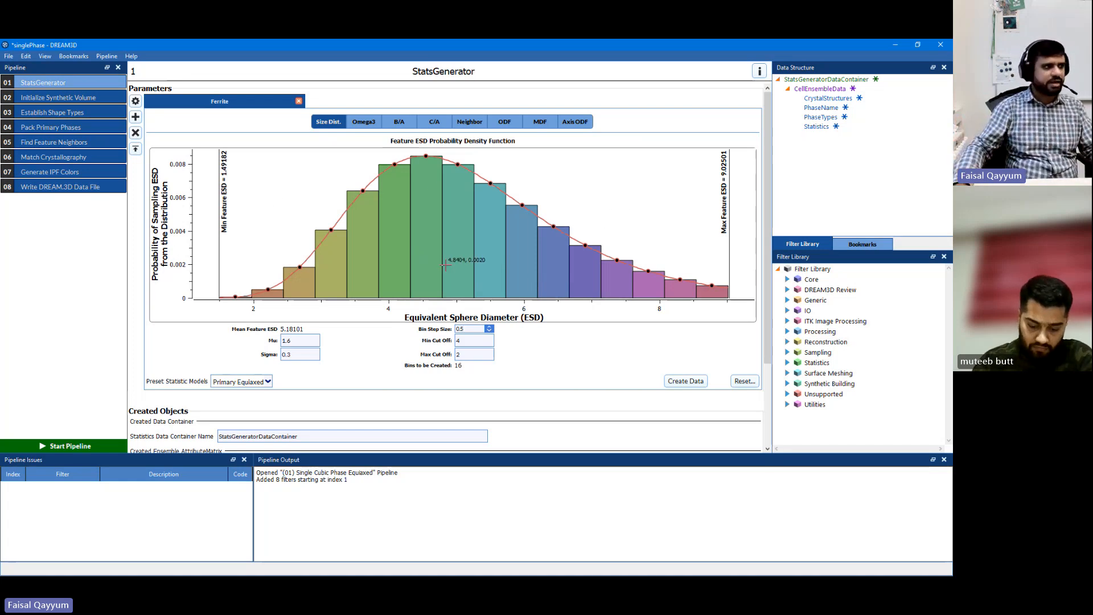
Examine the Omega3, B/A, C/A and Neighbor distributions of the Ferrite phase.
{"action": "left_click", "coordinate": [366, 121]}
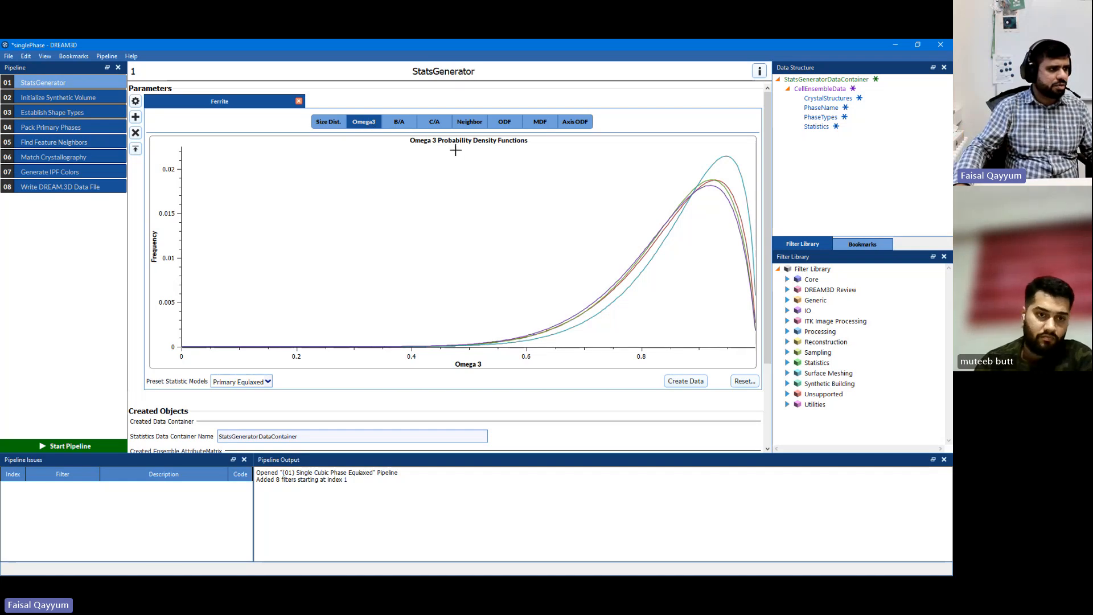
{"action": "left_click", "coordinate": [401, 123]}
{"action": "left_click", "coordinate": [438, 126]}
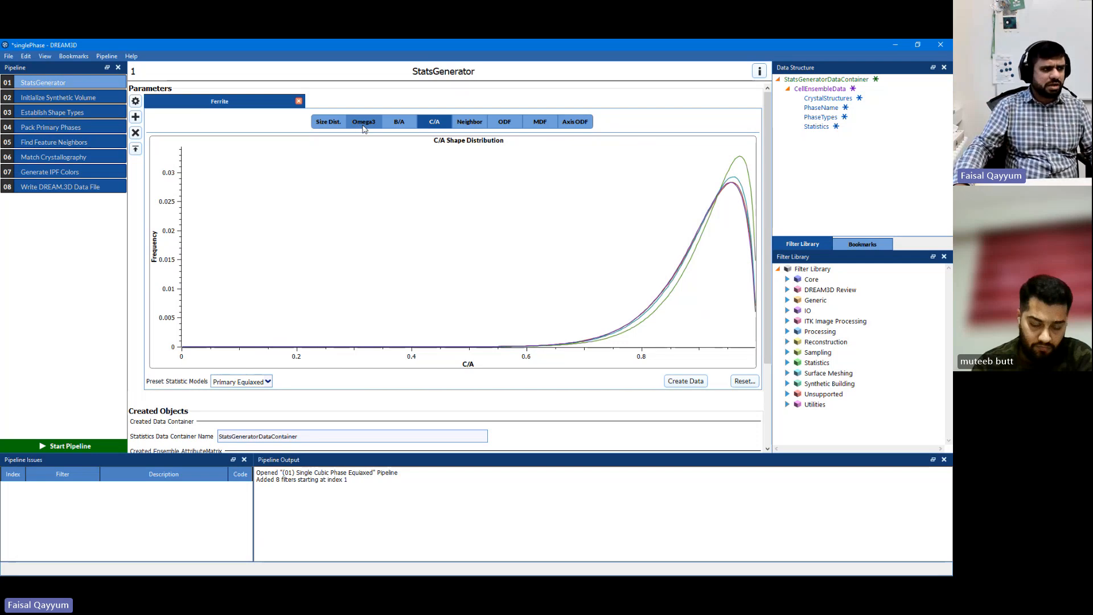
{"action": "left_click", "coordinate": [468, 124]}
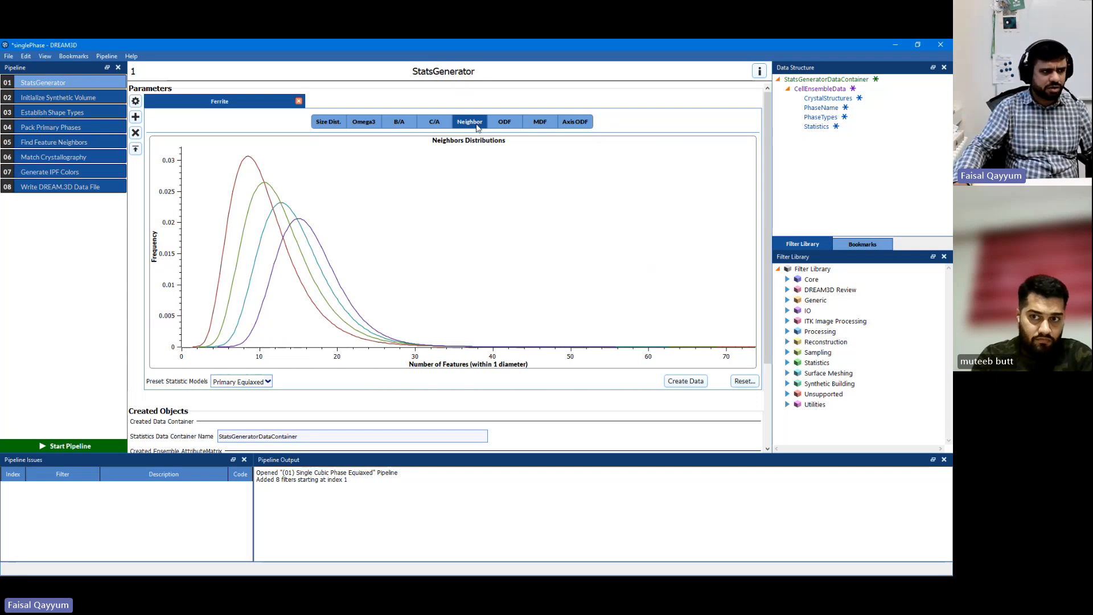
Add the Copper preset texture to the Ferrite ODF to see its pole figures, and delete the entry again.
{"action": "left_click", "coordinate": [503, 129]}
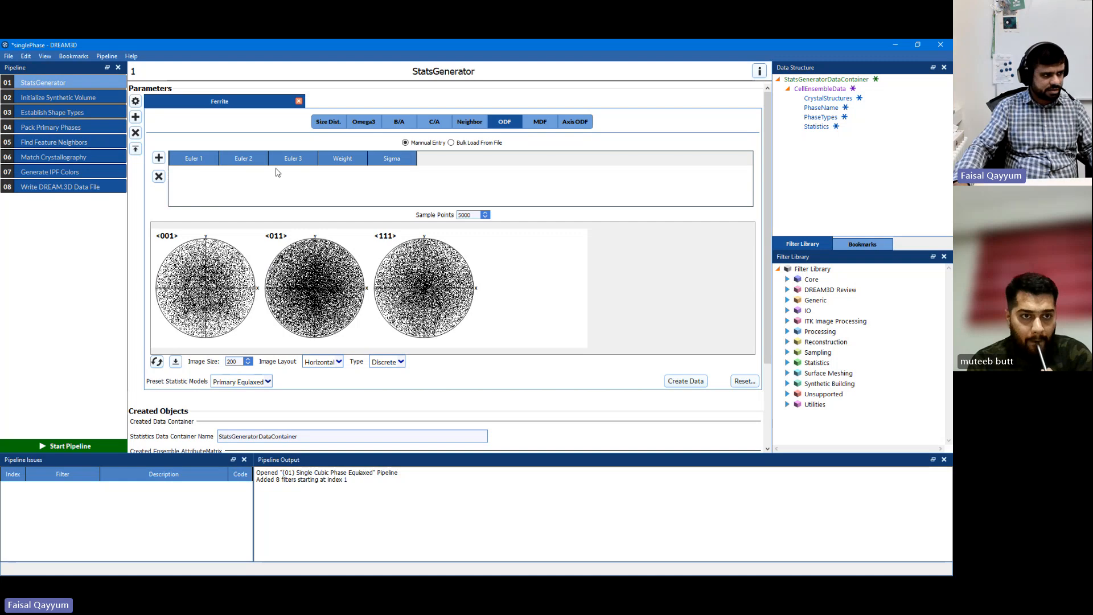
{"action": "left_click", "coordinate": [160, 158]}
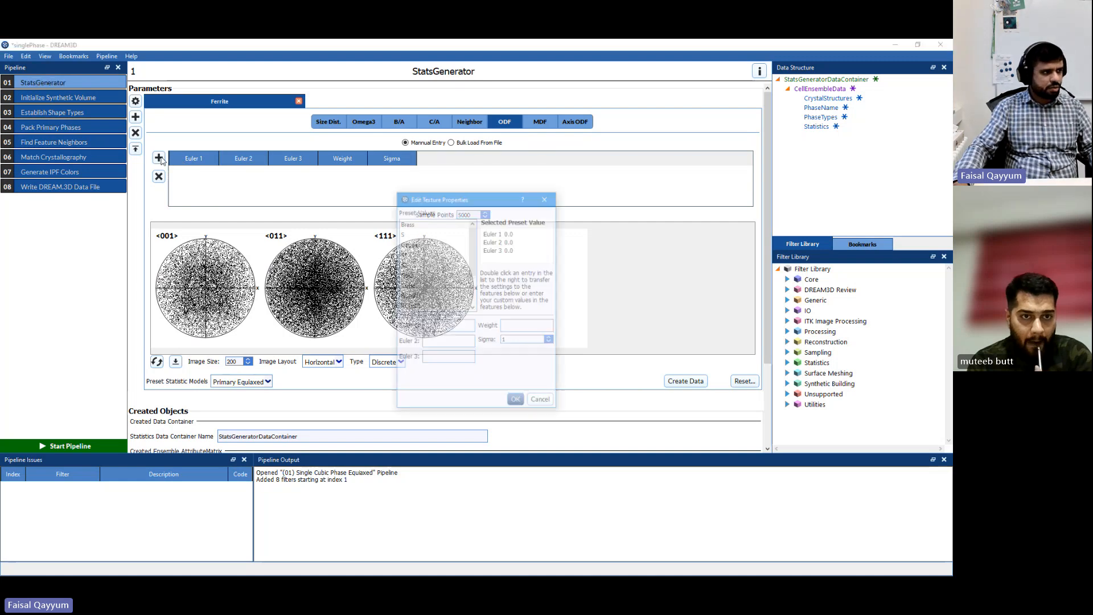
{"action": "left_click", "coordinate": [422, 245]}
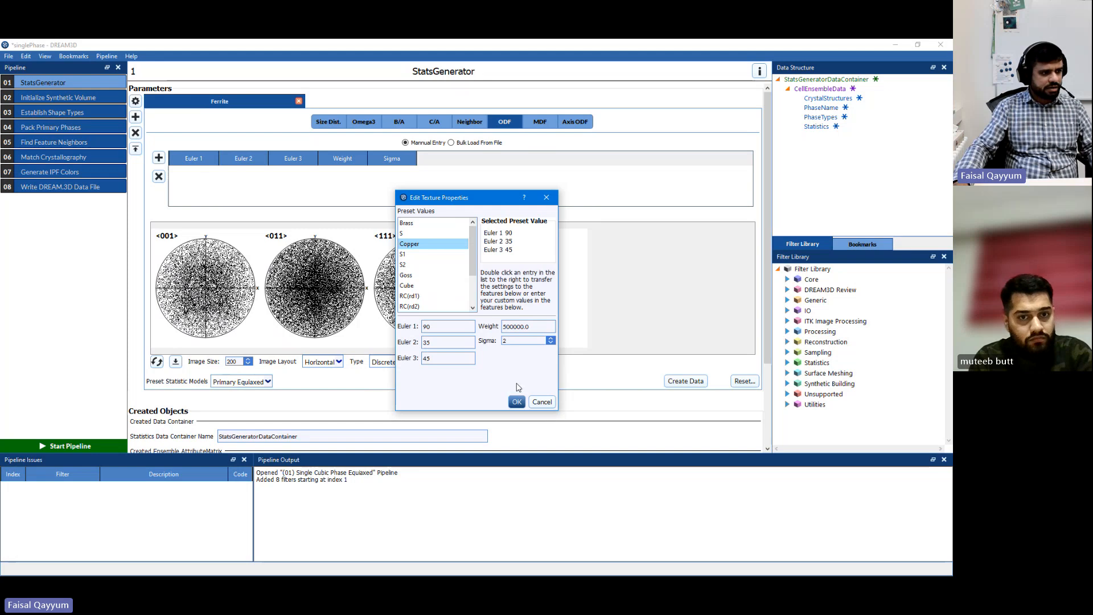
{"action": "left_click", "coordinate": [516, 402]}
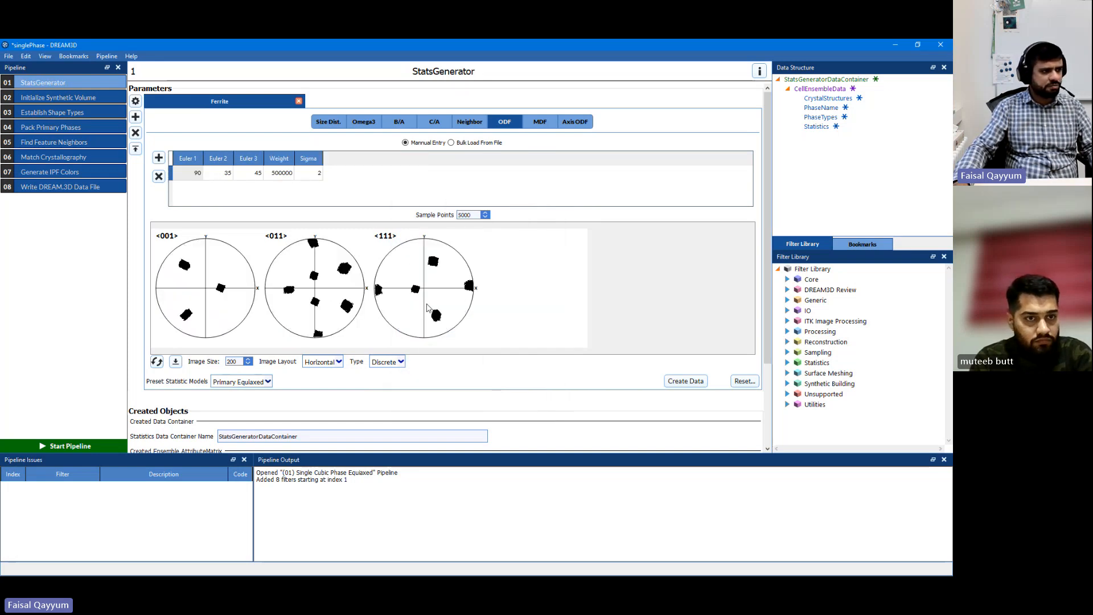
{"action": "left_click", "coordinate": [159, 176]}
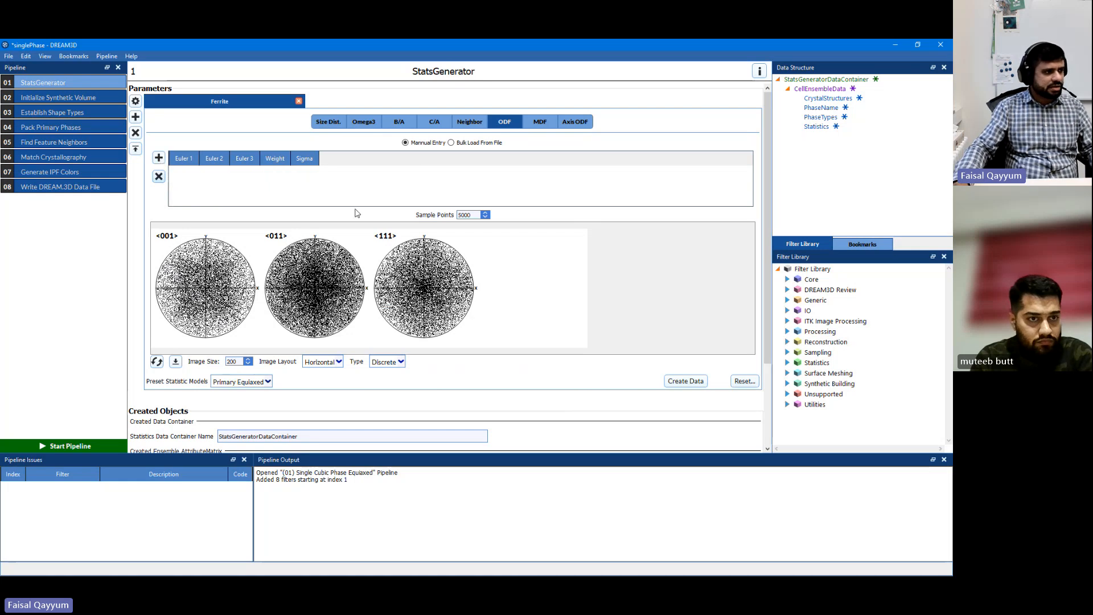
Add the Brass preset texture to the ODF to compare its pole figures, and remove it again.
{"action": "left_click", "coordinate": [159, 158]}
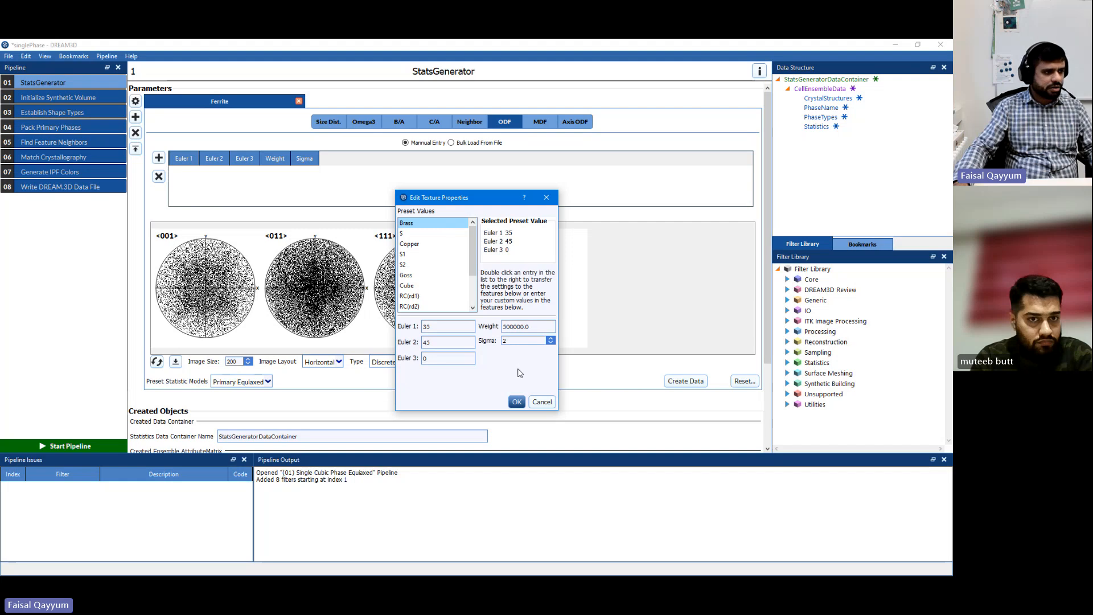
{"action": "left_click", "coordinate": [517, 403]}
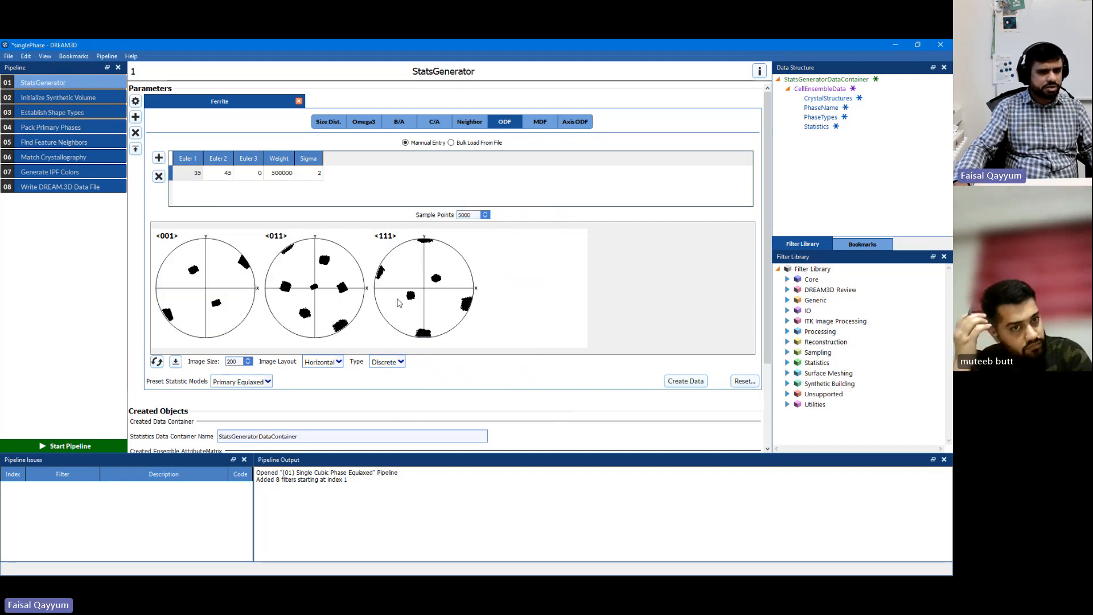
{"action": "left_click", "coordinate": [159, 175]}
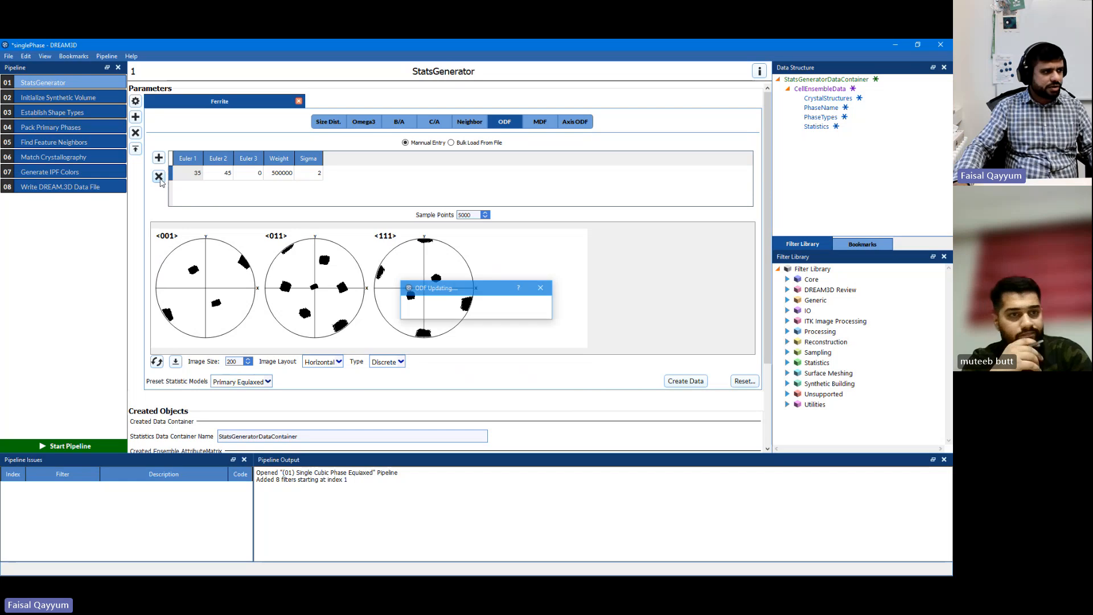
View the ODF's options for bulk loading orientations from a file, and return to manual entry.
{"action": "left_click", "coordinate": [451, 142]}
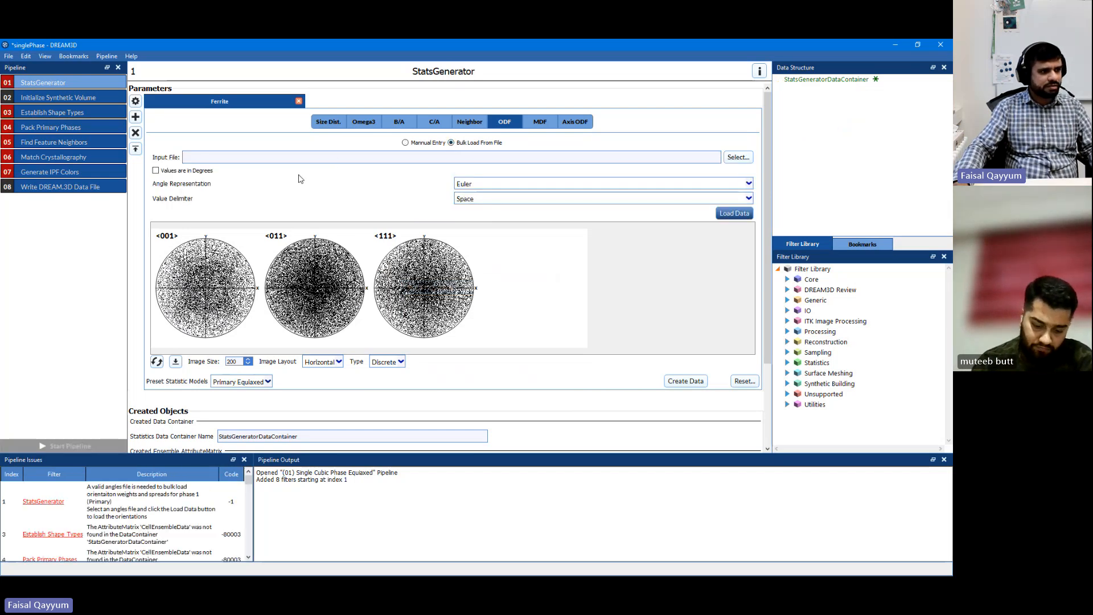
{"action": "left_click", "coordinate": [436, 143]}
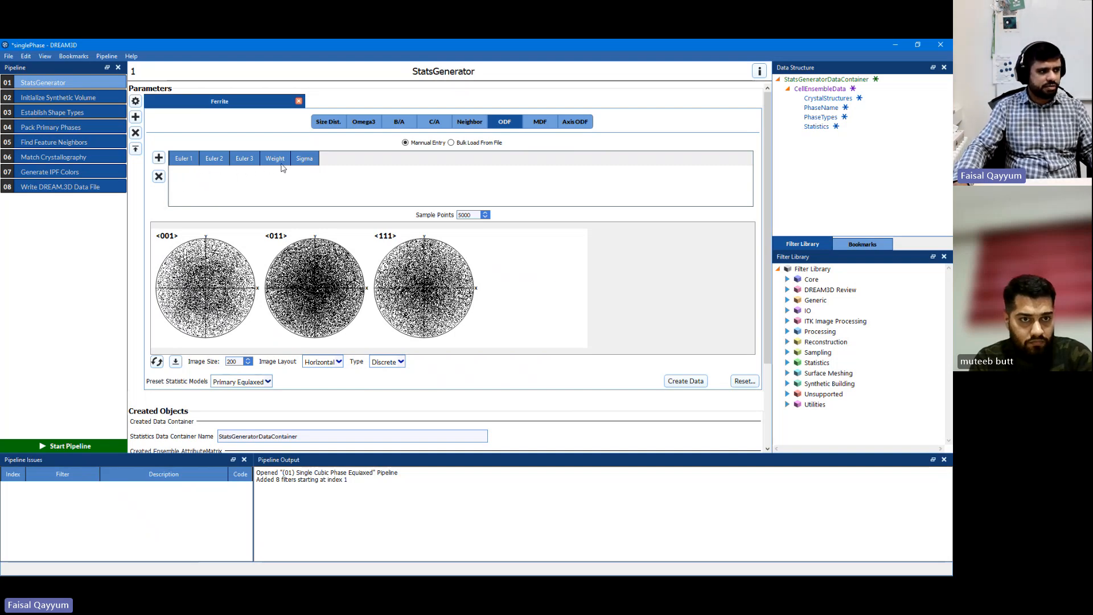
{"action": "mouse_move", "coordinate": [308, 168]}
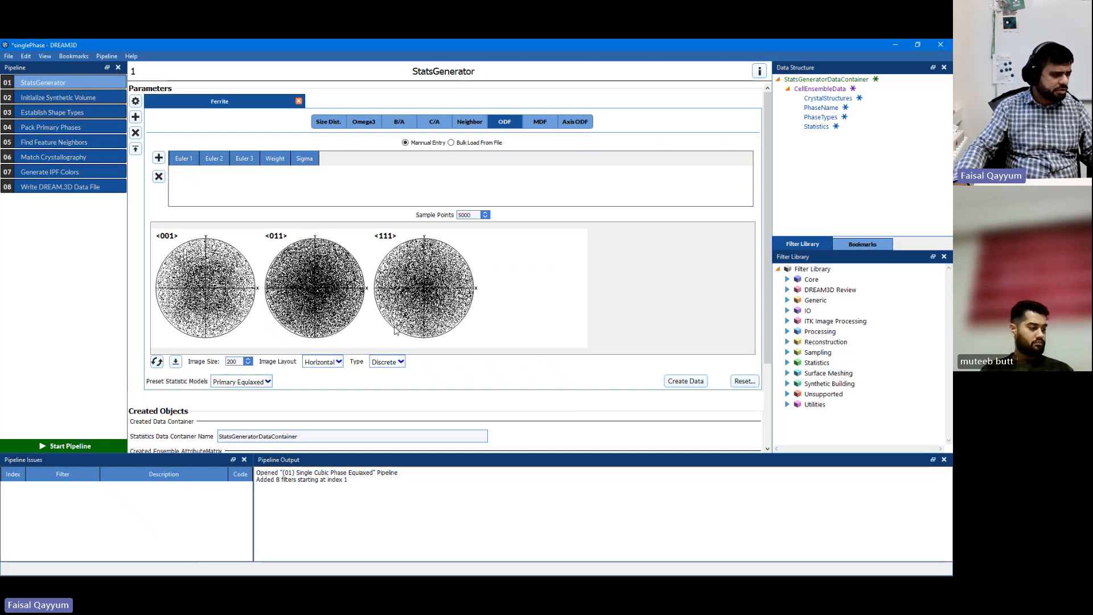
Redraw the ODF pole figures as Lambert type, and restore them to the Discrete type.
{"action": "left_click", "coordinate": [401, 362]}
{"action": "left_click", "coordinate": [383, 379]}
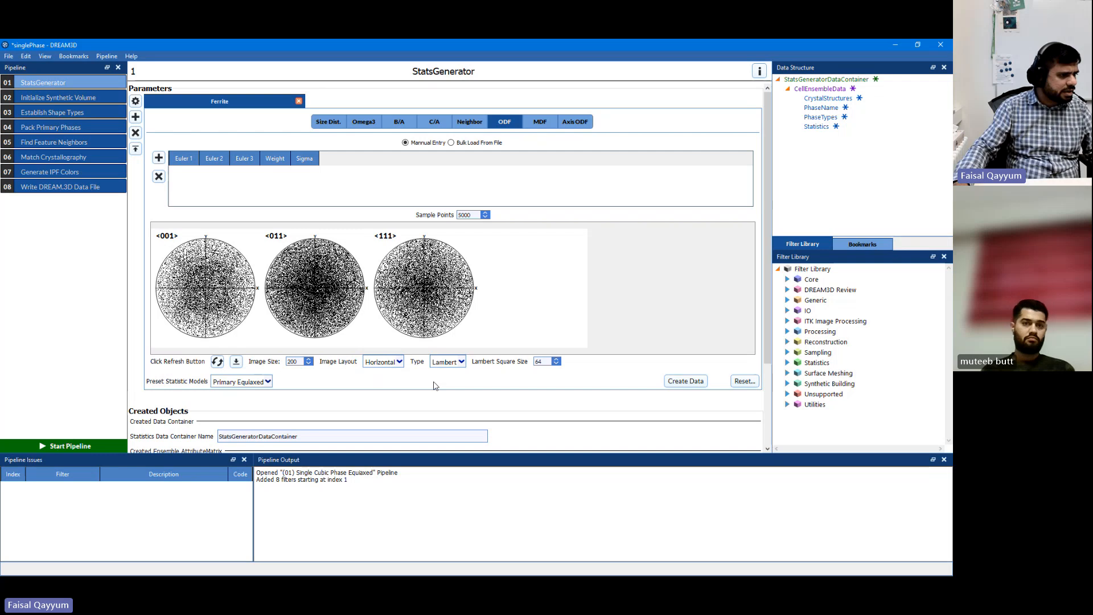
{"action": "left_click", "coordinate": [217, 362]}
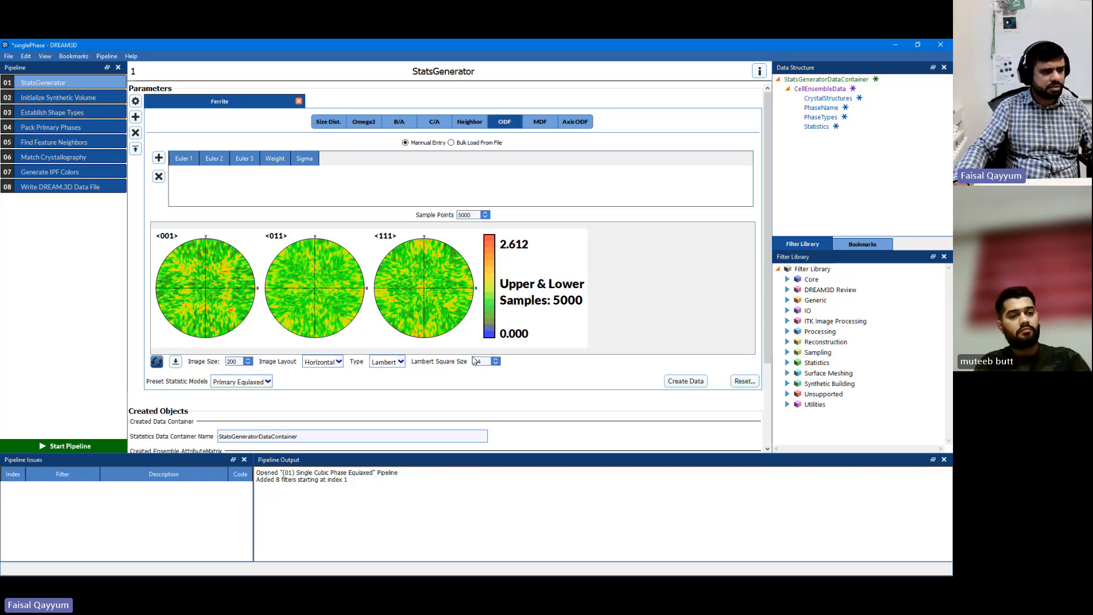
{"action": "left_click", "coordinate": [402, 362]}
{"action": "left_click", "coordinate": [387, 376]}
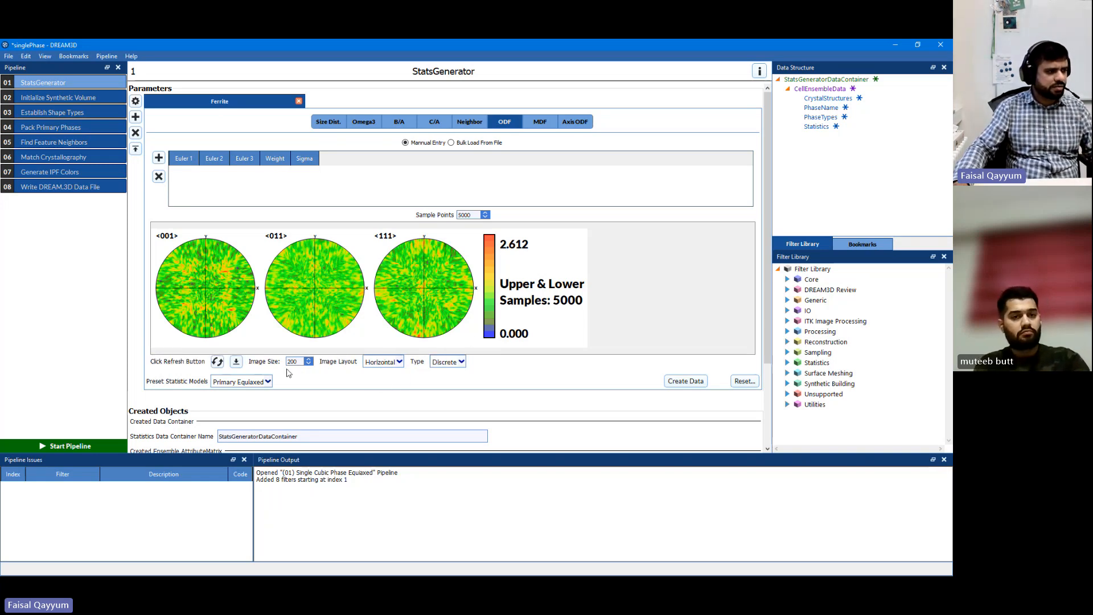
{"action": "left_click", "coordinate": [217, 361]}
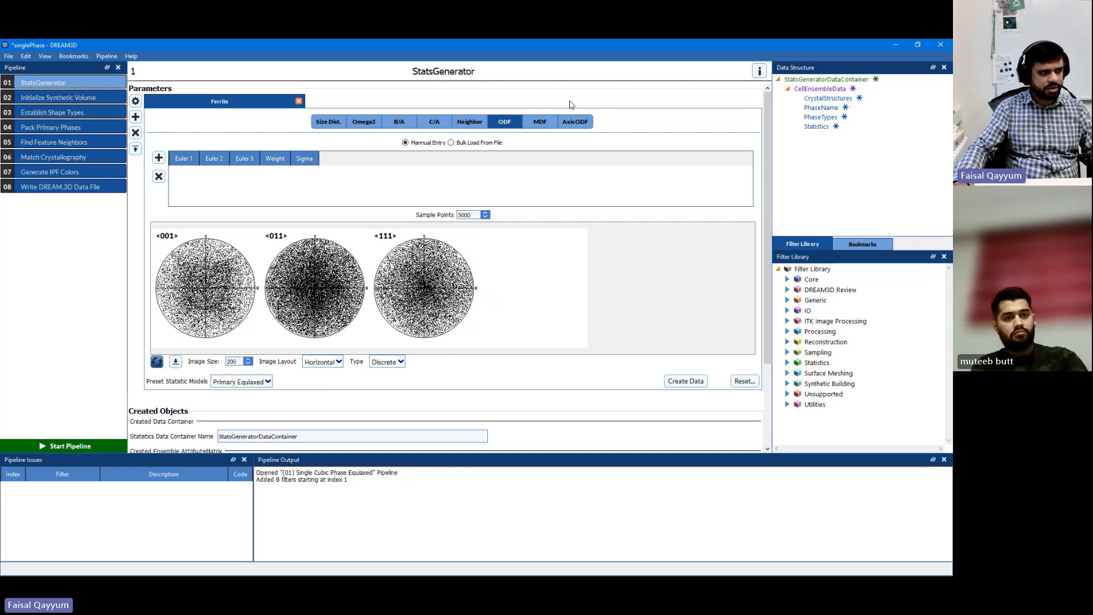
Inspect the Axis ODF of the Ferrite phase and its texture entry dialog, cancelling without adding an entry.
{"action": "left_click", "coordinate": [573, 123]}
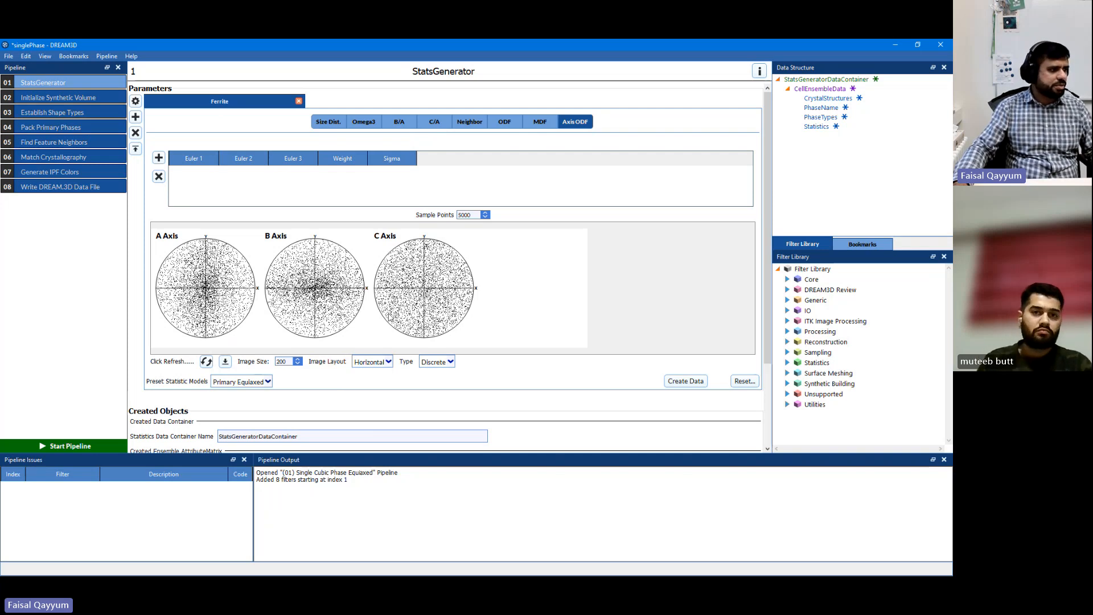
{"action": "left_click", "coordinate": [158, 158]}
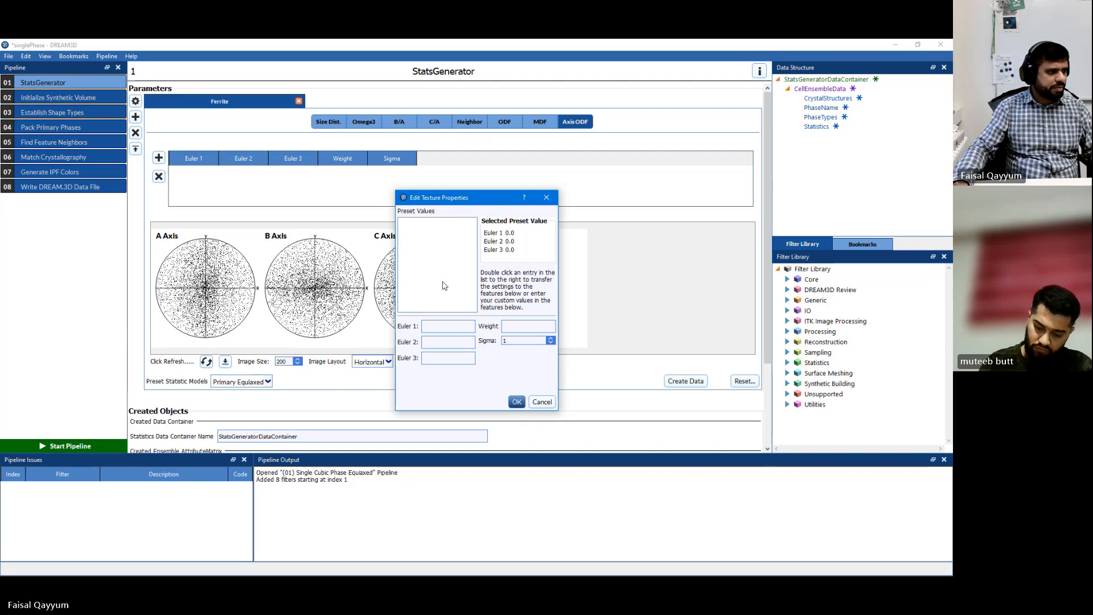
{"action": "left_click", "coordinate": [542, 402]}
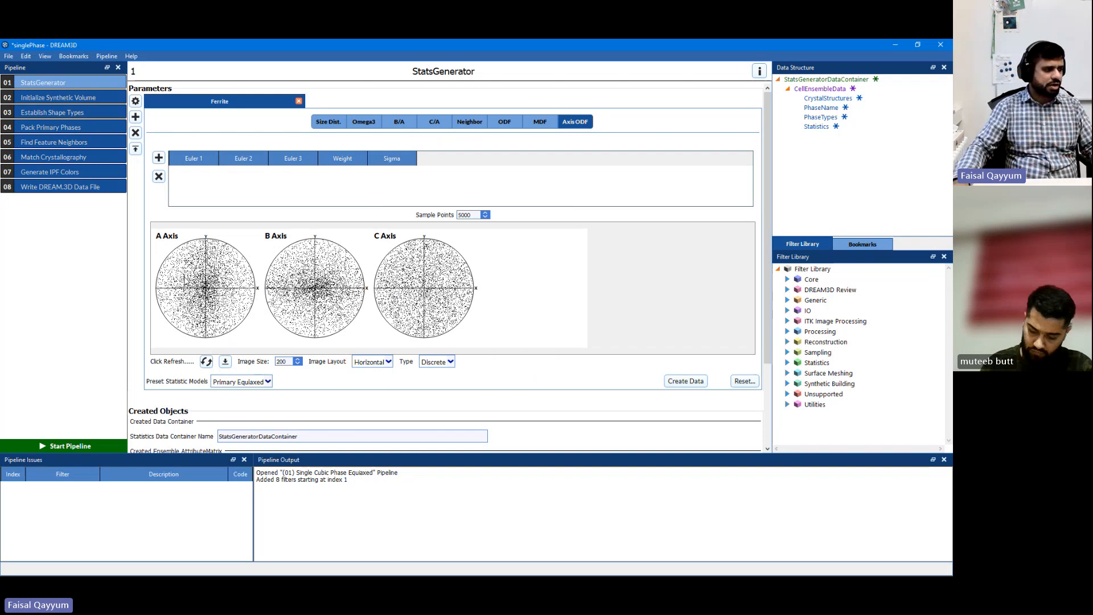
Apply the Primary Rolled preset with axis lengths A 5, B 2 and C 2, and refresh the Axis ODF pole figures.
{"action": "left_click", "coordinate": [264, 381]}
{"action": "left_click", "coordinate": [242, 399]}
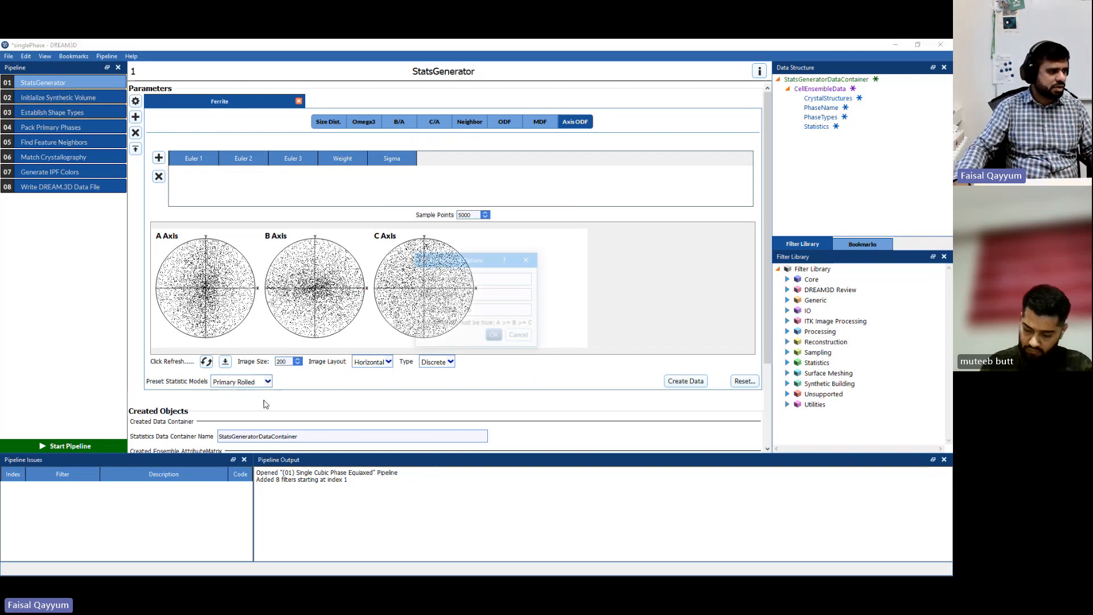
{"action": "double_click", "coordinate": [480, 278]}
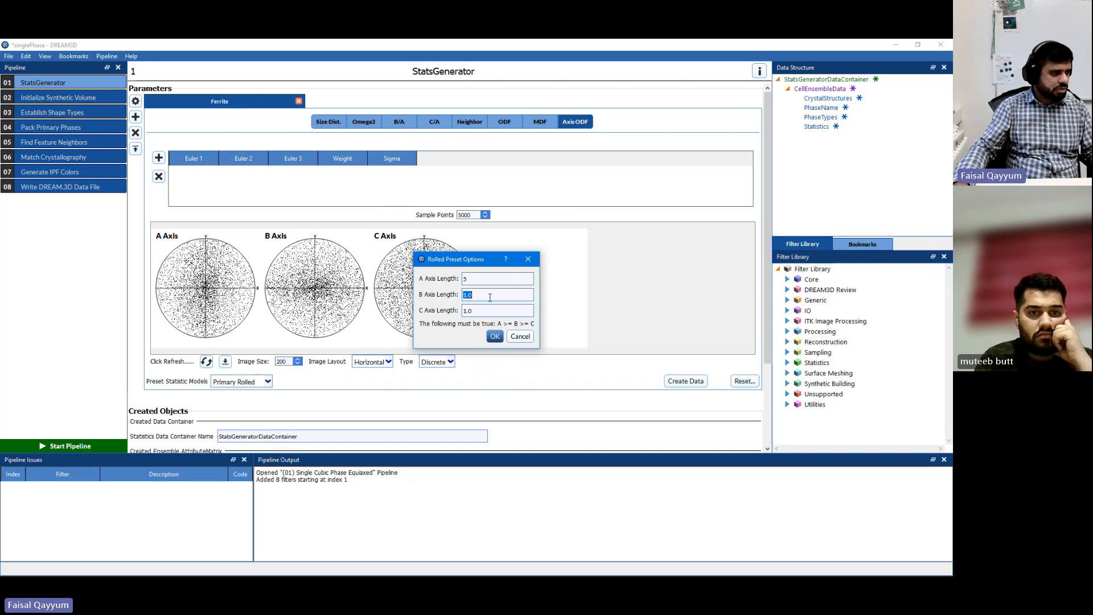
{"action": "type", "text": "2"}
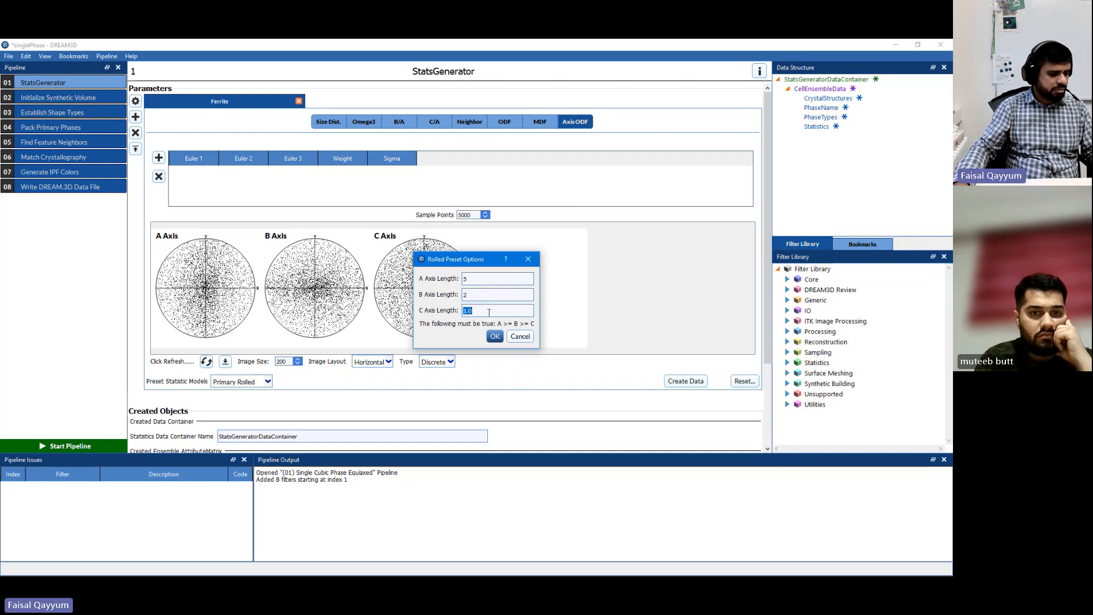
{"action": "type", "text": "2"}
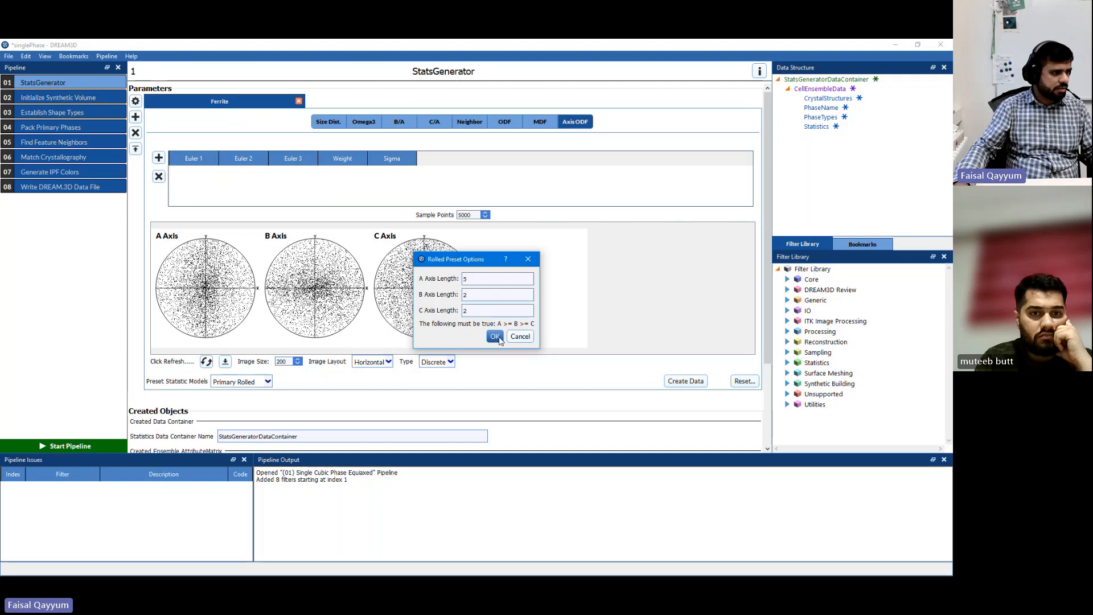
{"action": "left_click", "coordinate": [494, 337]}
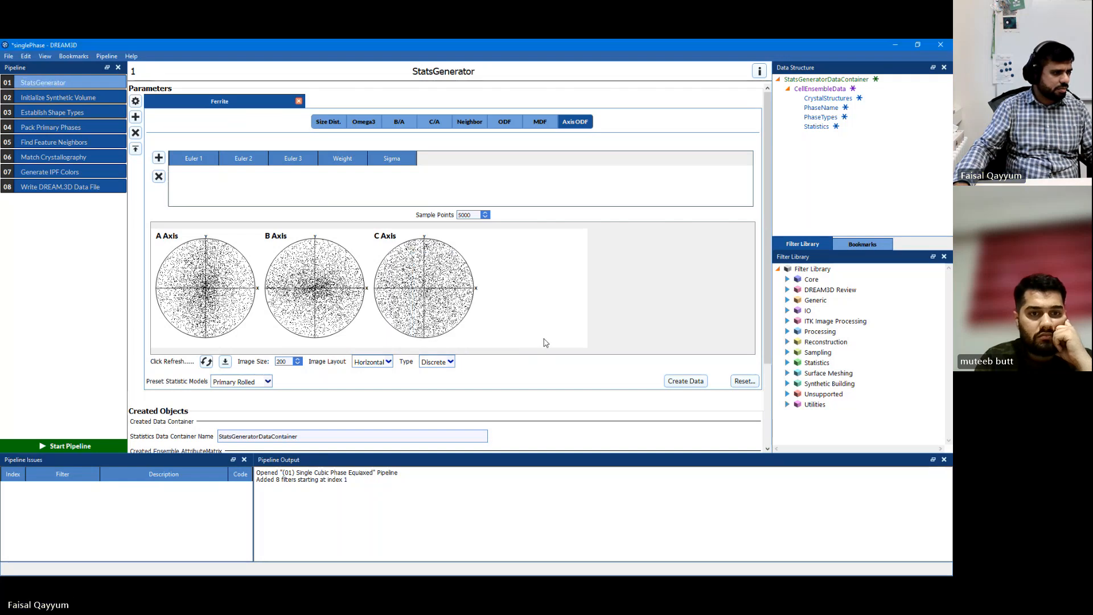
{"action": "left_click", "coordinate": [207, 362]}
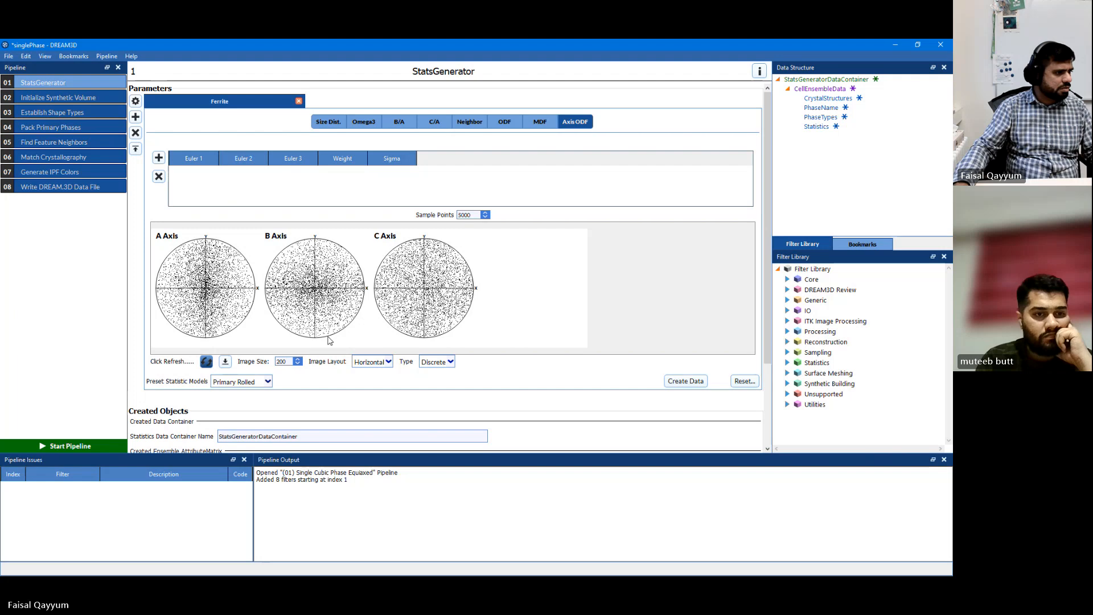
Dismiss the Axis ODF texture entry dialog, reset the Ferrite phase statistics to their defaults, and return to the Axis ODF.
{"action": "left_click", "coordinate": [159, 159]}
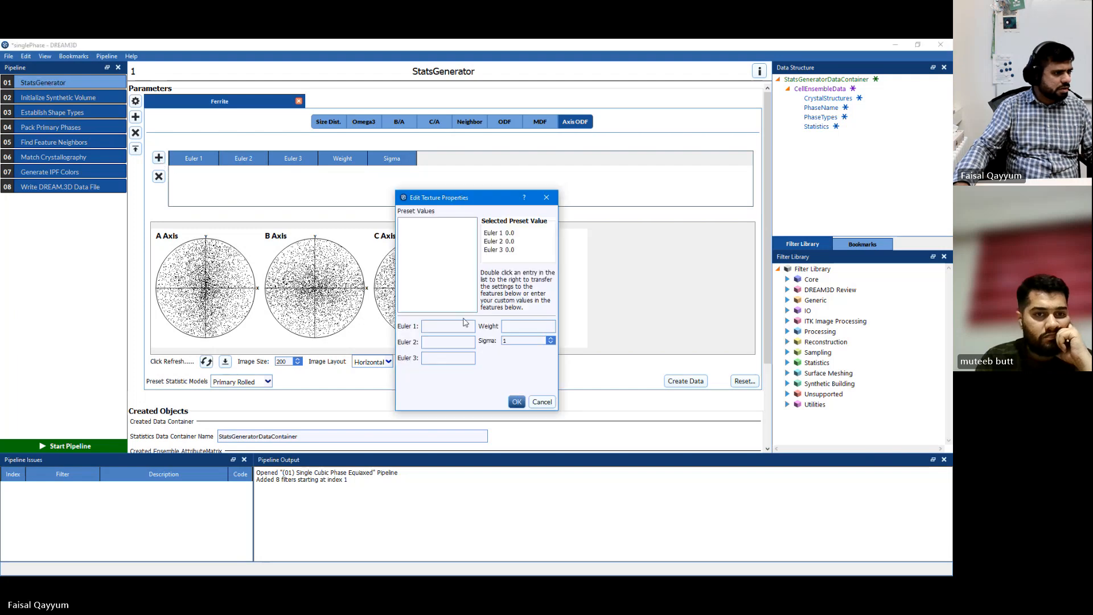
{"action": "left_click", "coordinate": [542, 402]}
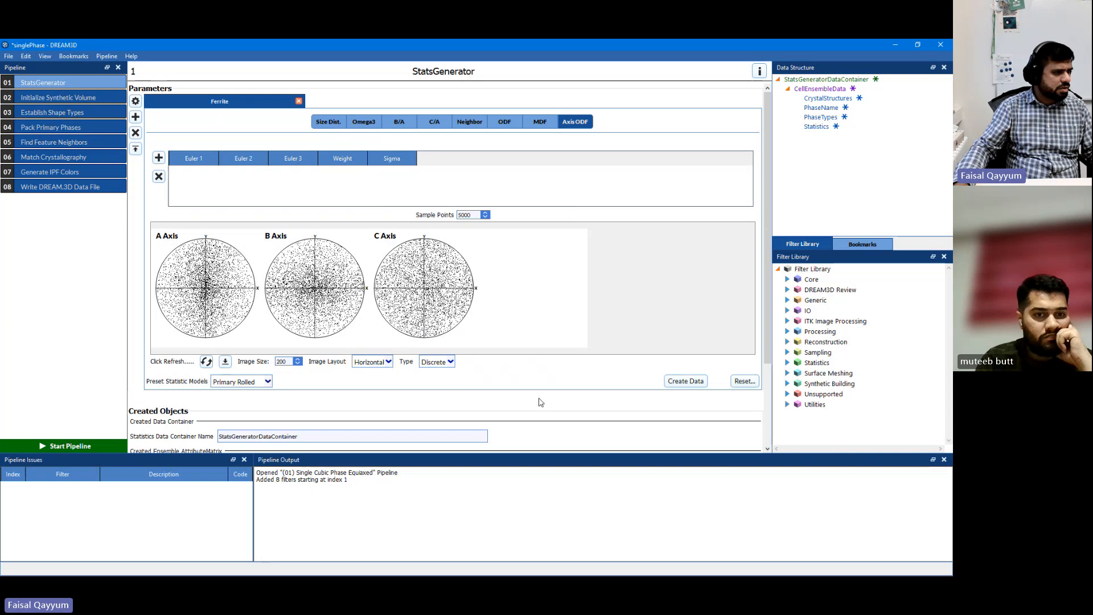
{"action": "left_click", "coordinate": [744, 381]}
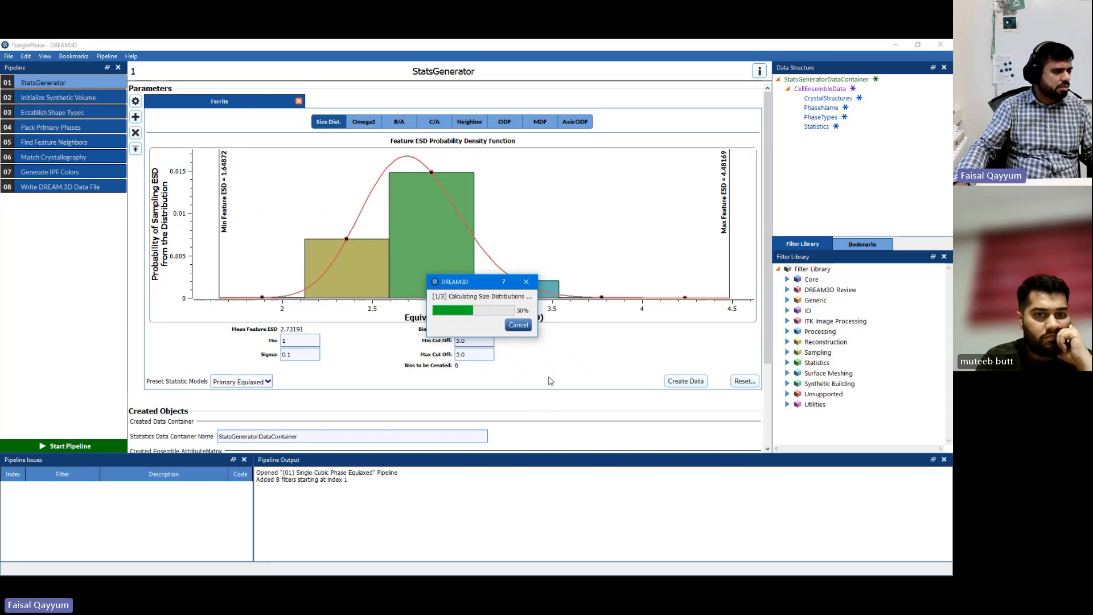
{"action": "left_click", "coordinate": [580, 124]}
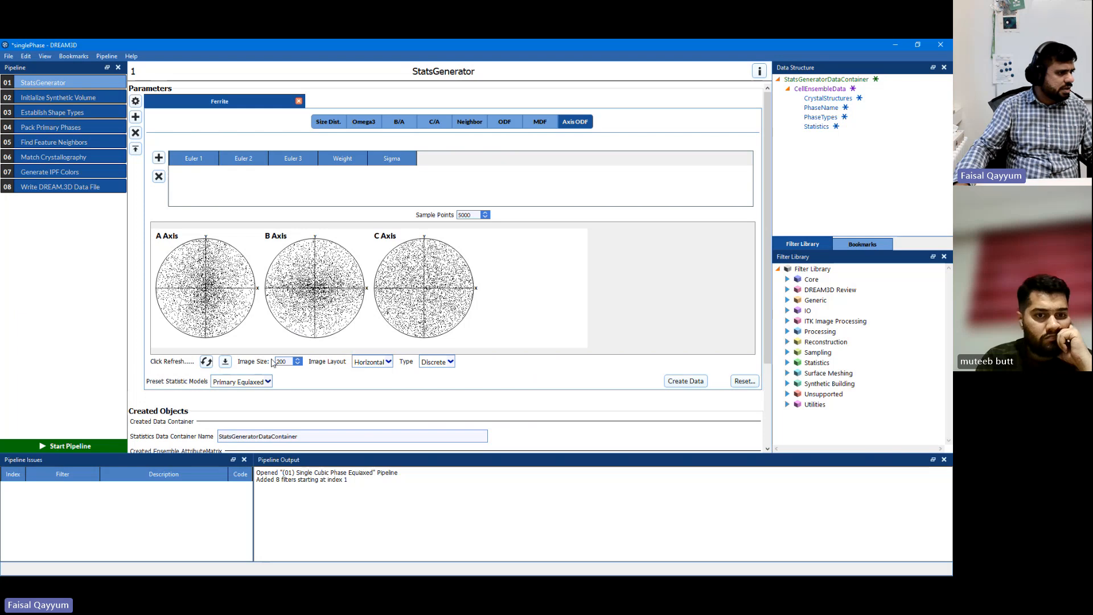
Inspect the Axis ODF texture entry dialog again without entering Euler angles, and refresh the pole figures.
{"action": "left_click", "coordinate": [159, 158]}
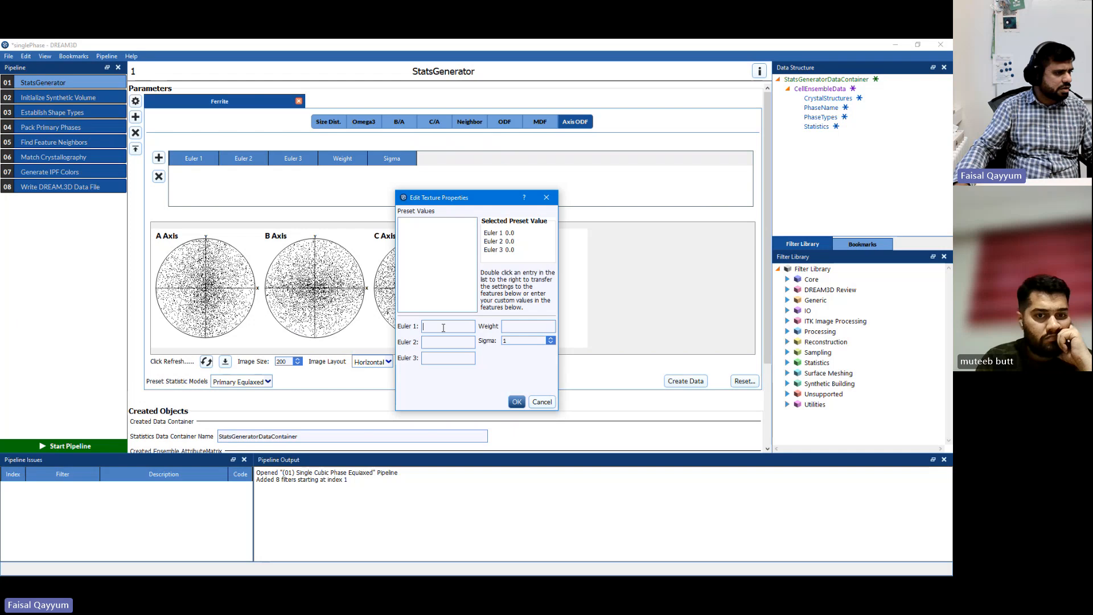
{"action": "left_click", "coordinate": [517, 401]}
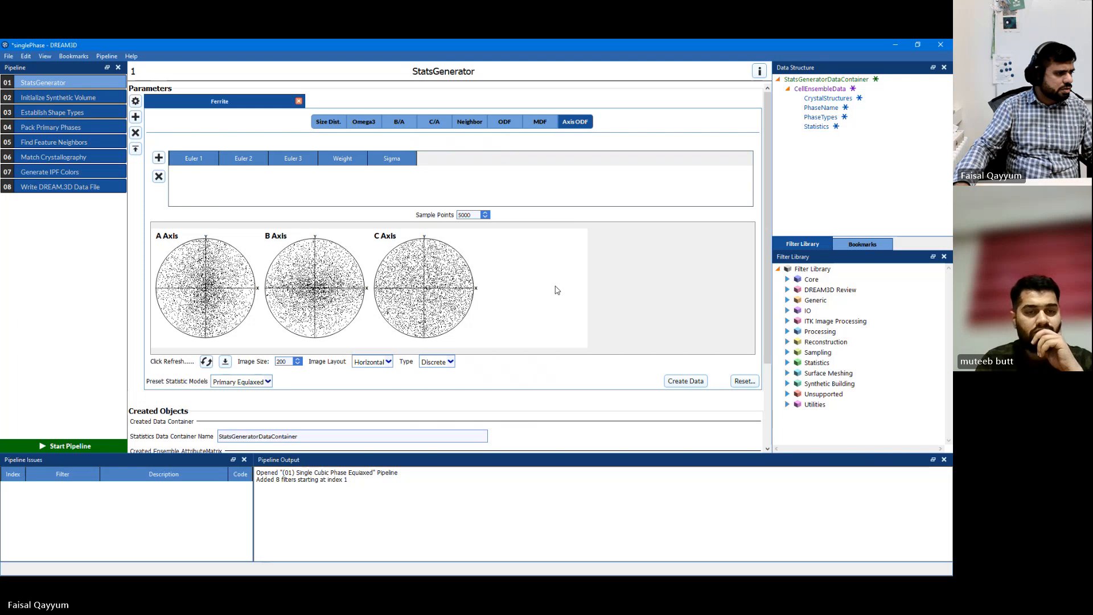
{"action": "left_click", "coordinate": [206, 362]}
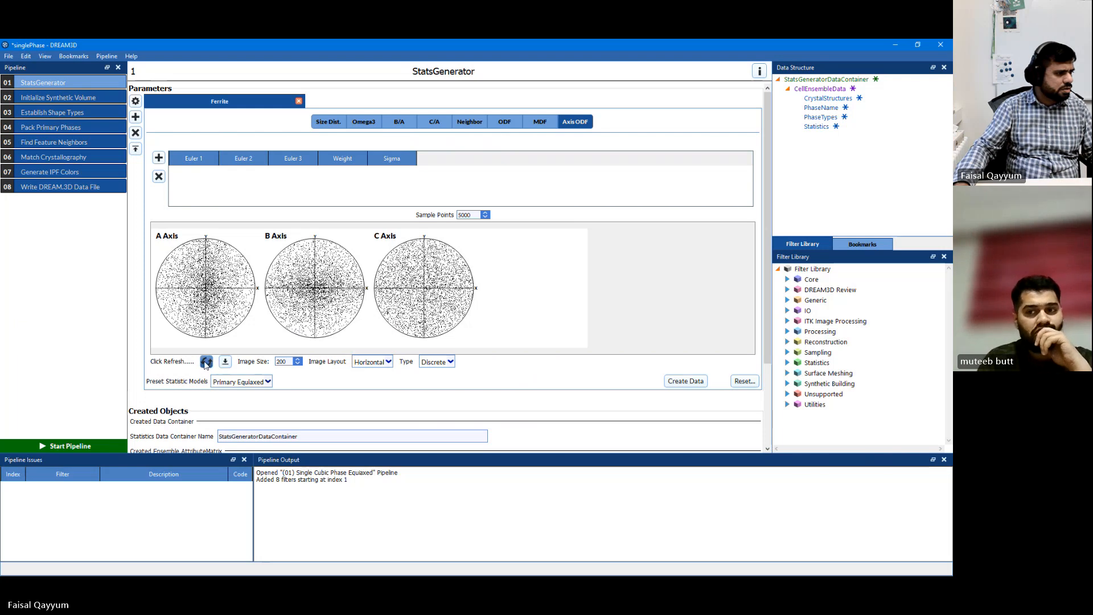
Choose the Primary Rolled preset model for Ferrite without editing its axis lengths, and create the statistics data.
{"action": "left_click", "coordinate": [266, 382]}
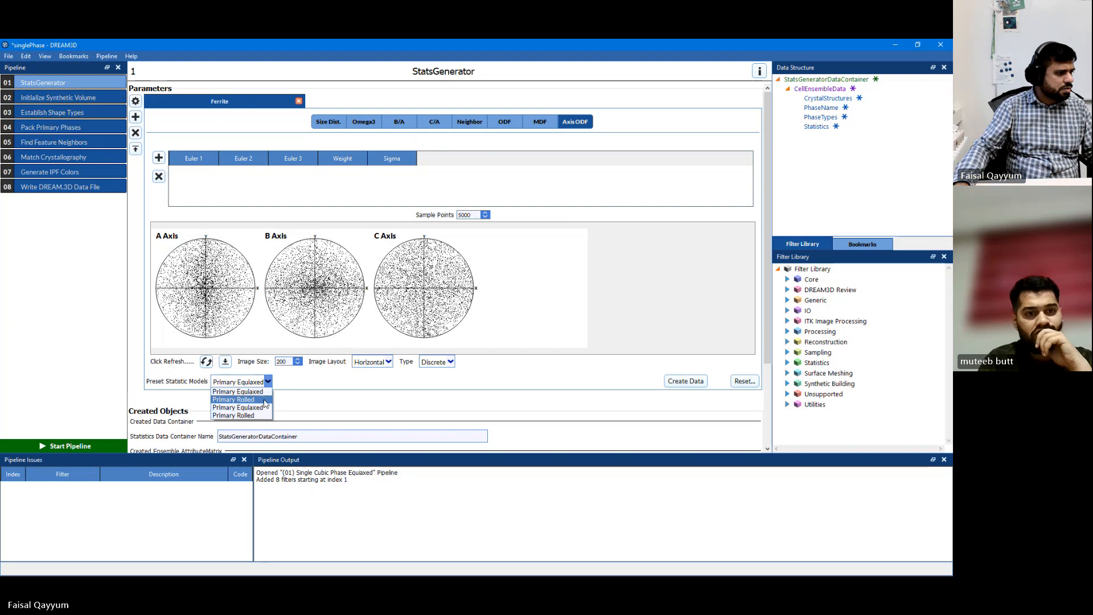
{"action": "left_click", "coordinate": [234, 416]}
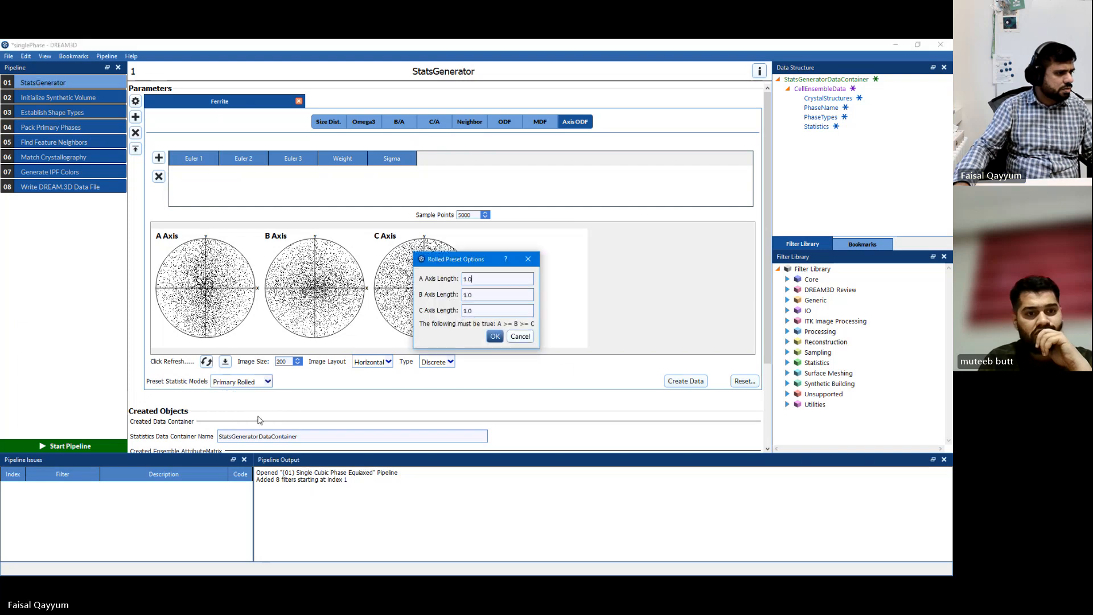
{"action": "left_click", "coordinate": [520, 337]}
{"action": "left_click", "coordinate": [267, 381]}
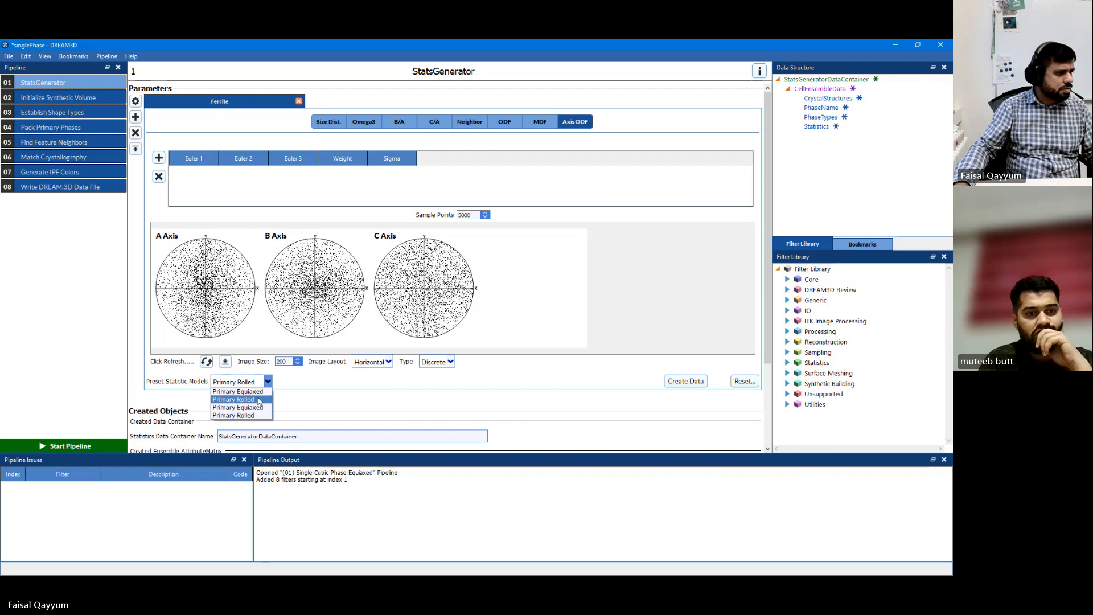
{"action": "left_click", "coordinate": [258, 400]}
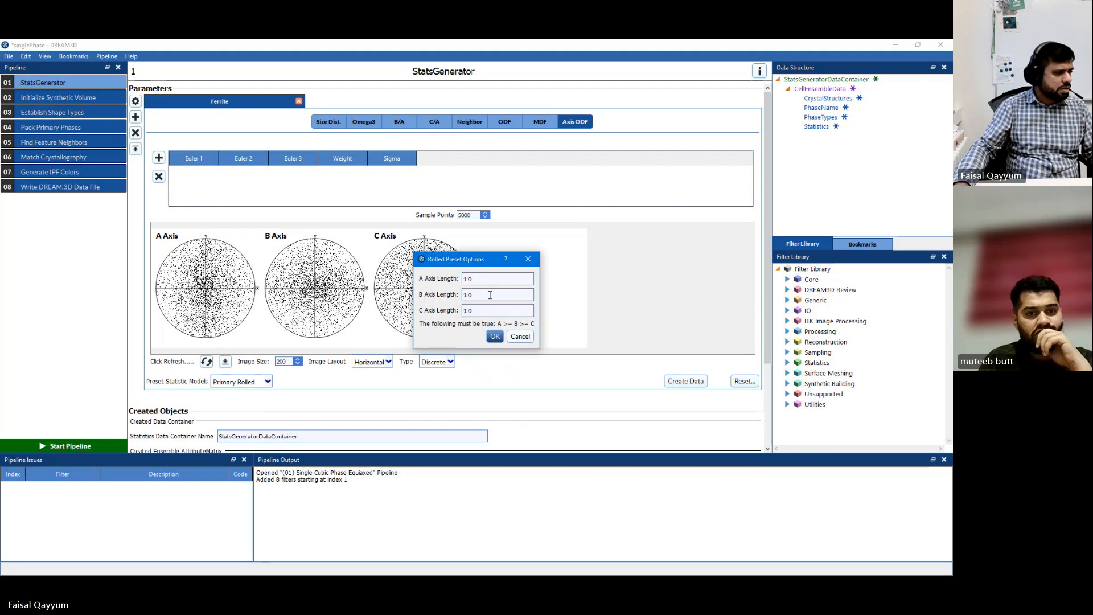
{"action": "left_click", "coordinate": [508, 337]}
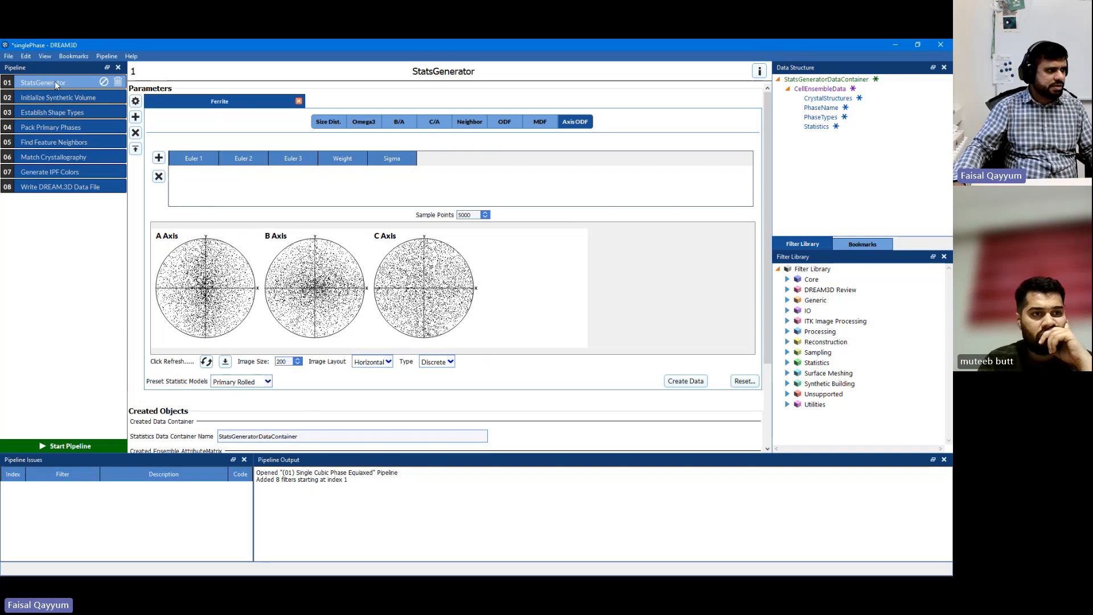
{"action": "left_click", "coordinate": [685, 381]}
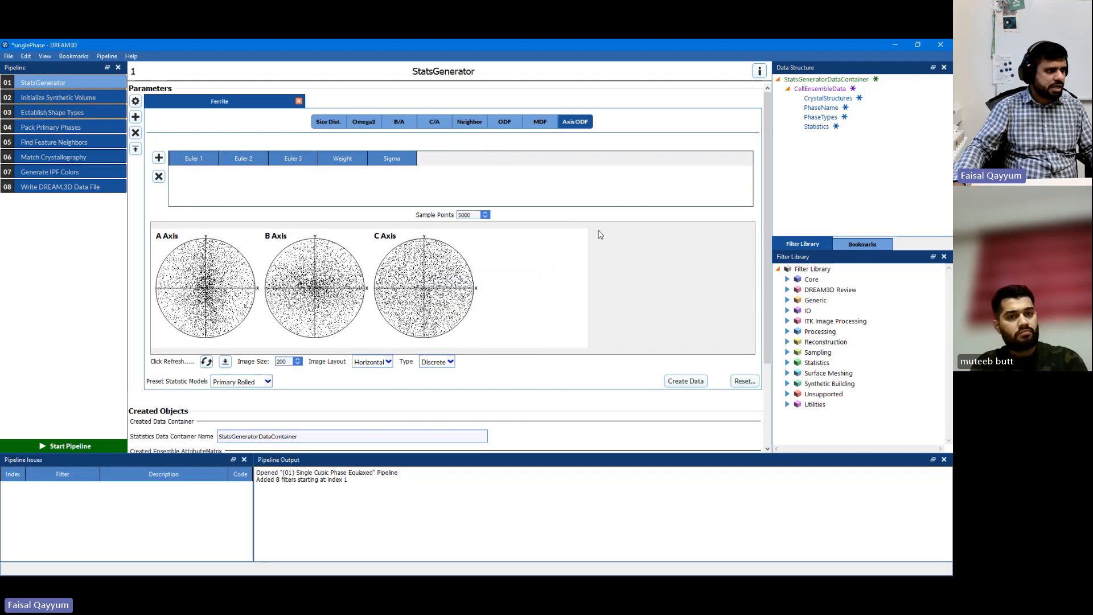
Review Ferrite's ODF, Neighbor, C/A, B/A, Omega3 and size distribution plots.
{"action": "left_click", "coordinate": [504, 124]}
{"action": "left_click", "coordinate": [469, 124]}
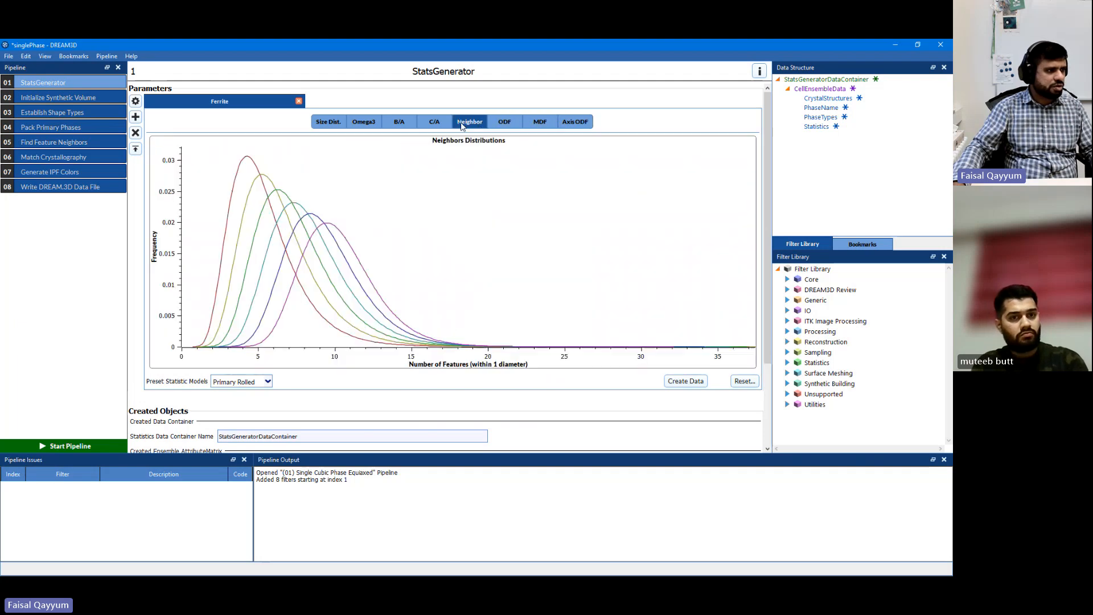
{"action": "left_click", "coordinate": [434, 124]}
{"action": "left_click", "coordinate": [398, 124]}
{"action": "left_click", "coordinate": [364, 123]}
{"action": "left_click", "coordinate": [329, 122]}
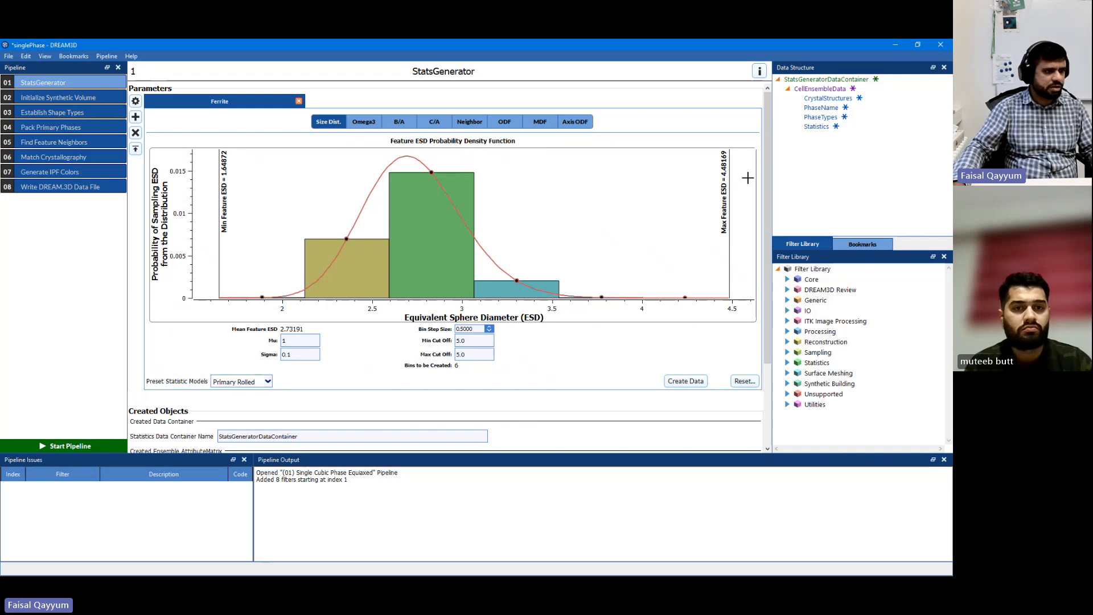
Set the dimensions of the Initialize Synthetic Volume filter to 100 × 100 × 100, and clear the Z dimension.
{"action": "left_click", "coordinate": [79, 100]}
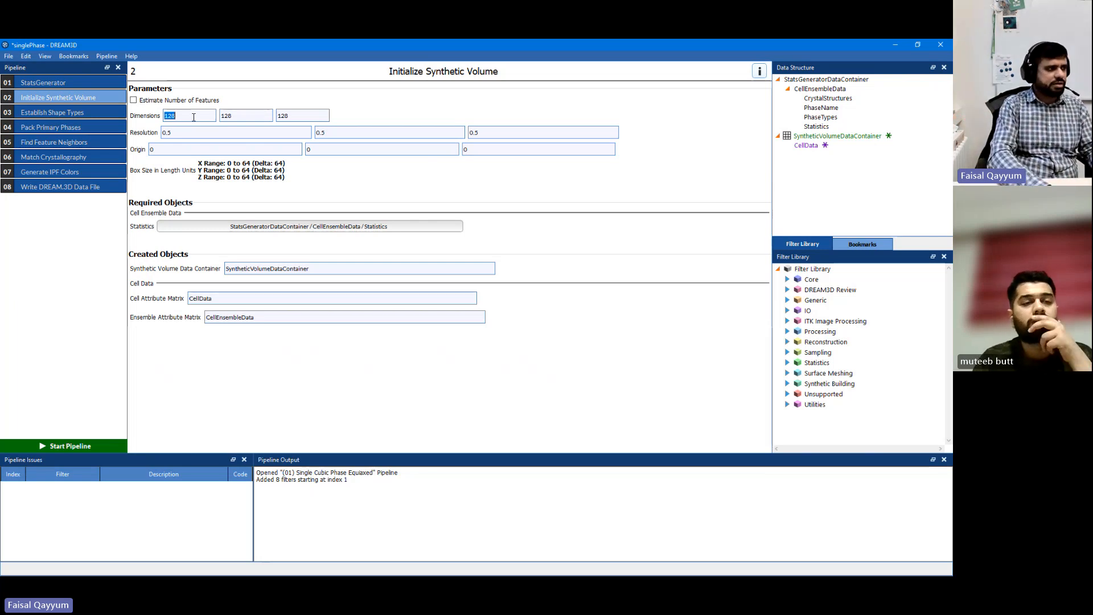
{"action": "type", "text": "100"}
{"action": "key", "text": "Tab"}
{"action": "type", "text": "100"}
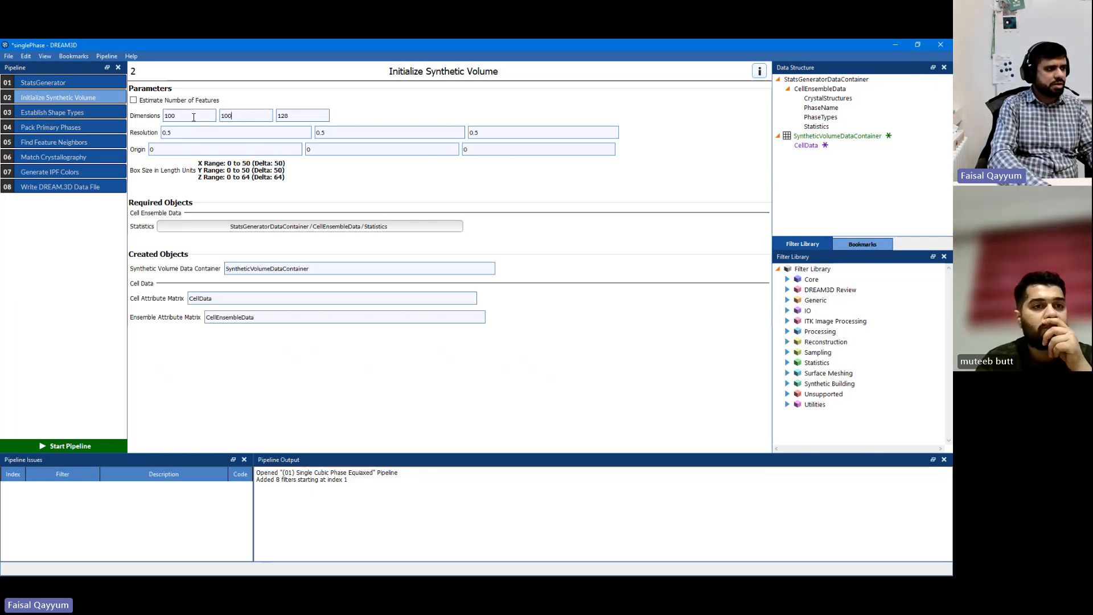
{"action": "key", "text": "BackSpace"}
{"action": "key", "text": "Tab"}
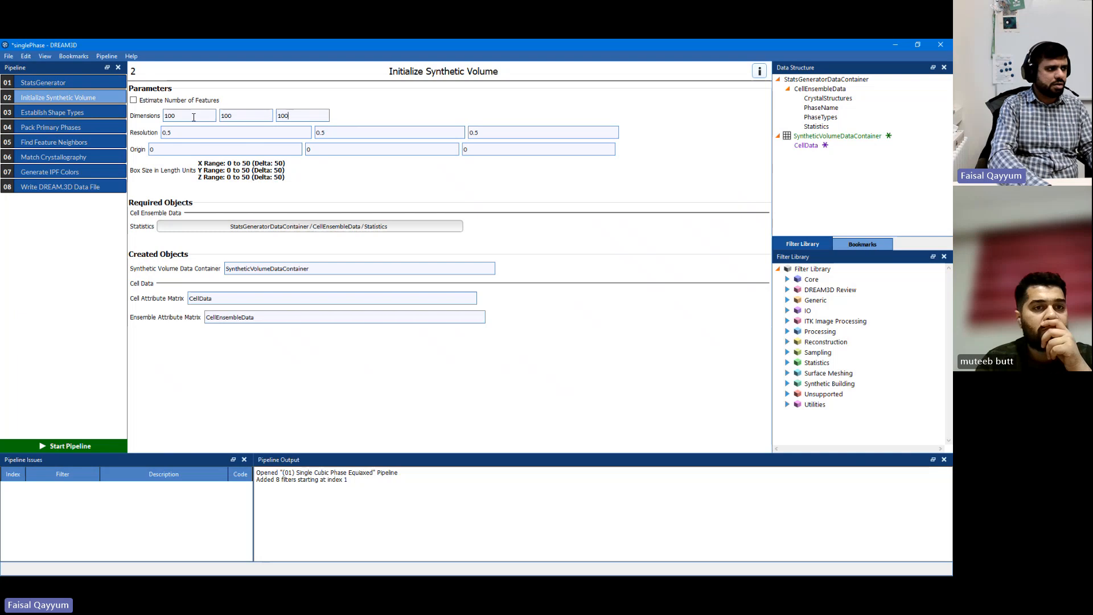
{"action": "type", "text": "1"}
{"action": "key", "text": "BackSpace"}
Set the synthetic volume's dimensions to 50 × 50 × 50.
{"action": "double_click", "coordinate": [194, 117]}
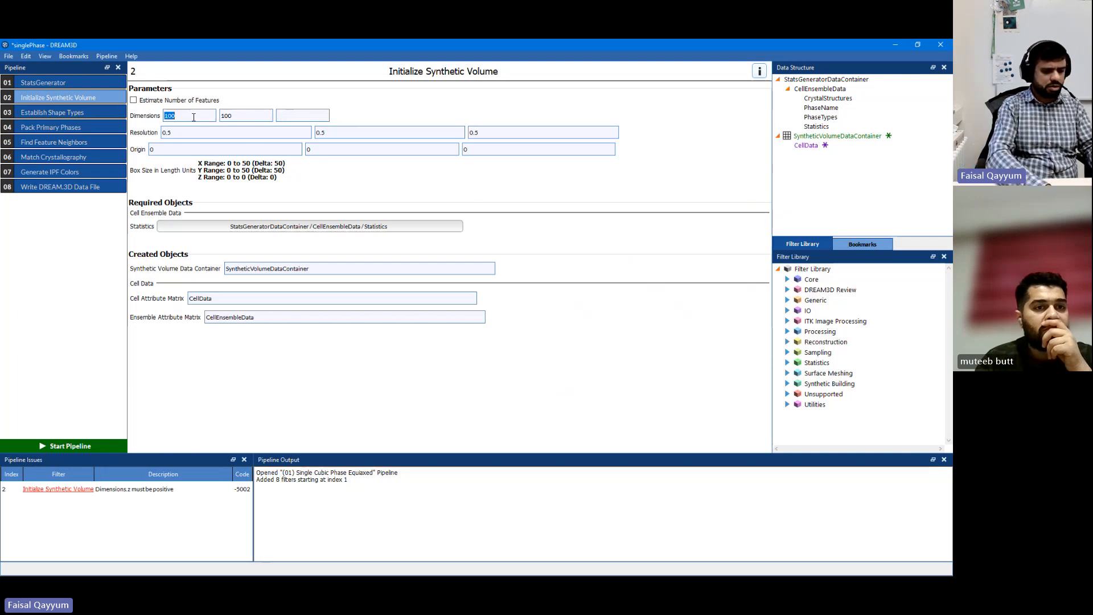
{"action": "type", "text": "5050"}
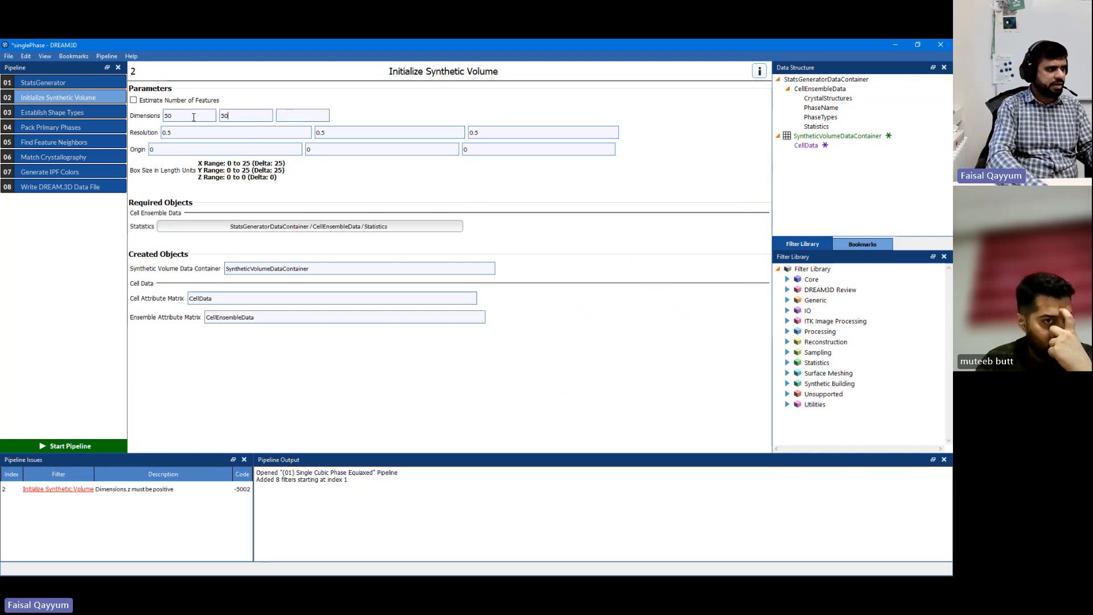
{"action": "key", "text": "Tab"}
{"action": "type", "text": "50"}
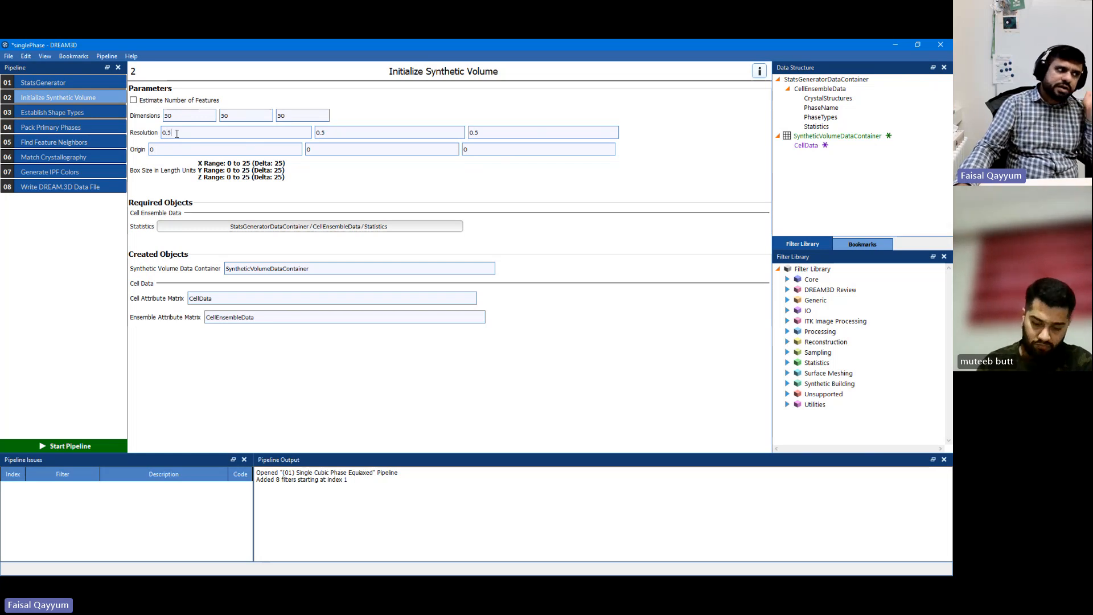
Set the synthetic volume's resolution to 1 along all three axes.
{"action": "double_click", "coordinate": [176, 133]}
{"action": "type", "text": "1"}
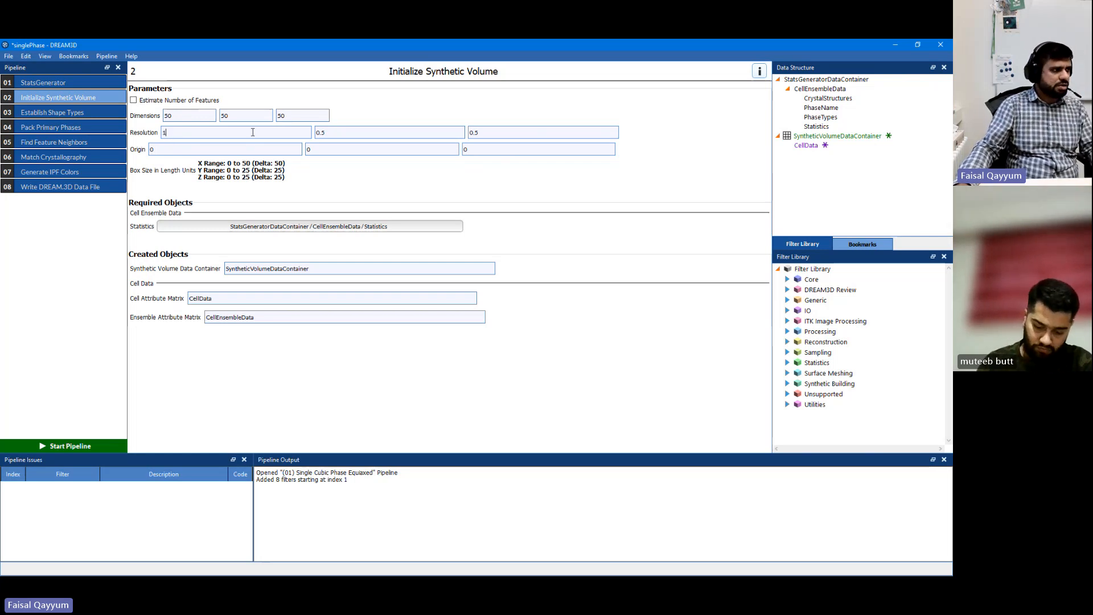
{"action": "double_click", "coordinate": [334, 134]}
{"action": "type", "text": "1"}
{"action": "double_click", "coordinate": [481, 133]}
{"action": "type", "text": "1"}
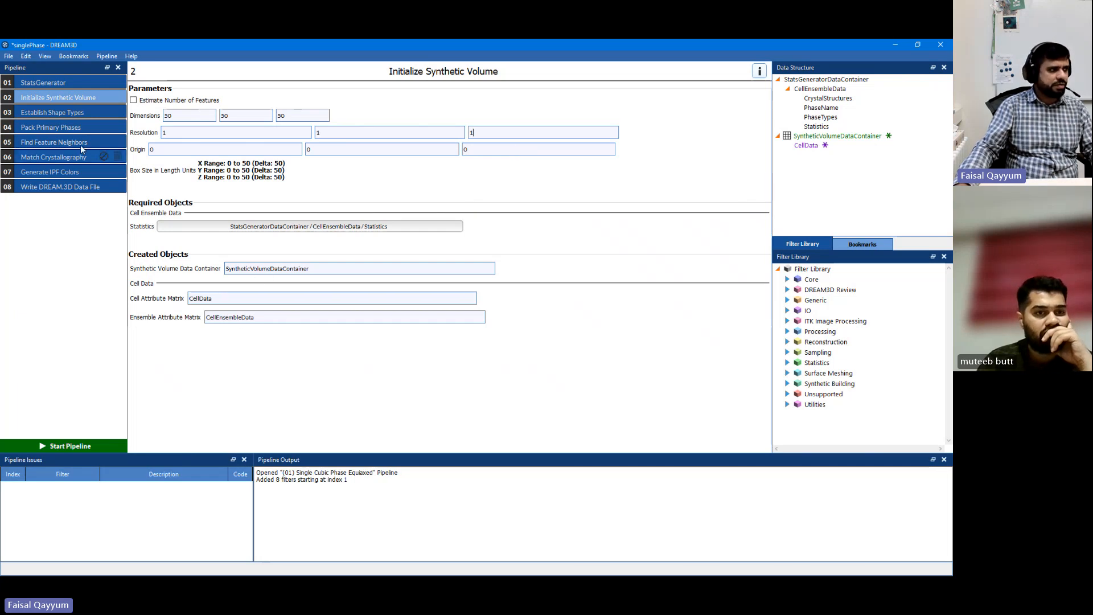
View the shape types available for Ferrite in the Establish Shape Types filter and select Ellipsoid.
{"action": "left_click", "coordinate": [66, 116]}
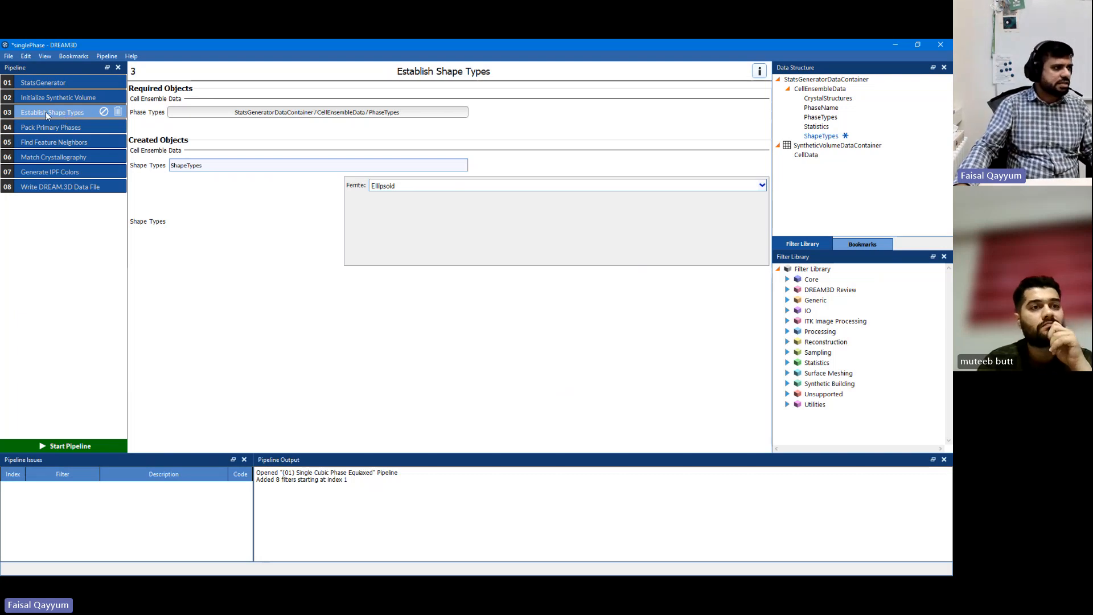
{"action": "left_click", "coordinate": [762, 186]}
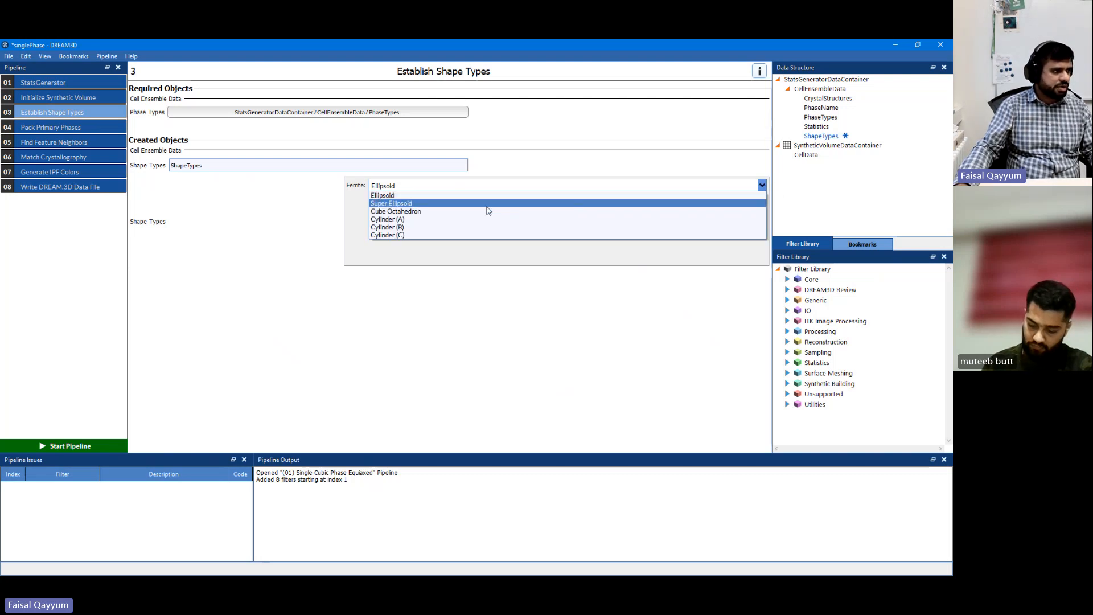
{"action": "left_click", "coordinate": [416, 197]}
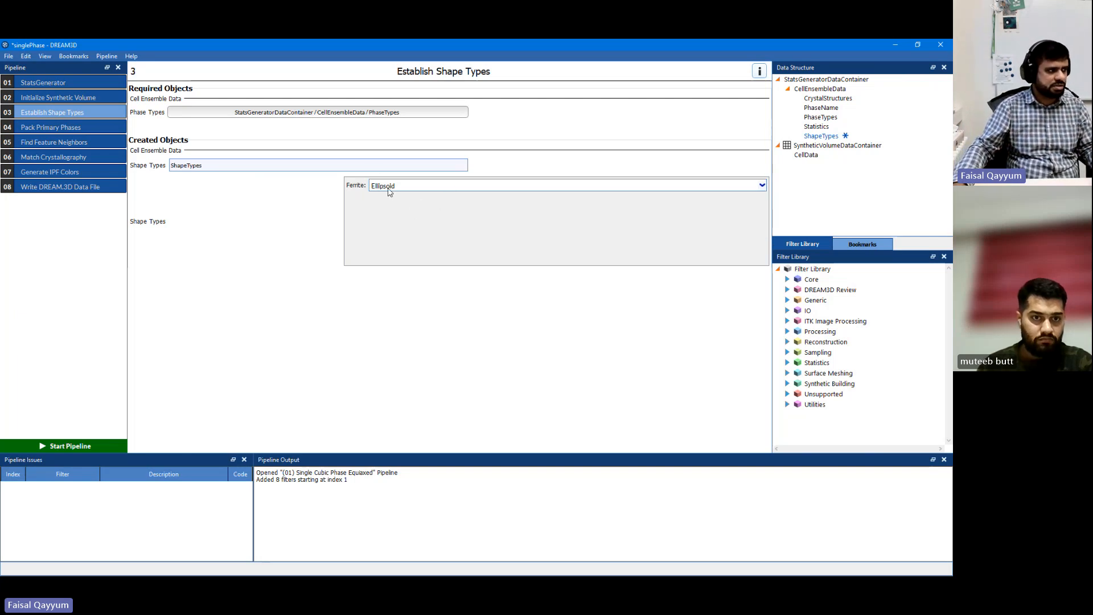
Review the Pack Primary Phases settings, the StatsGenerator size distribution and the Initialize Synthetic Volume settings.
{"action": "left_click", "coordinate": [68, 127]}
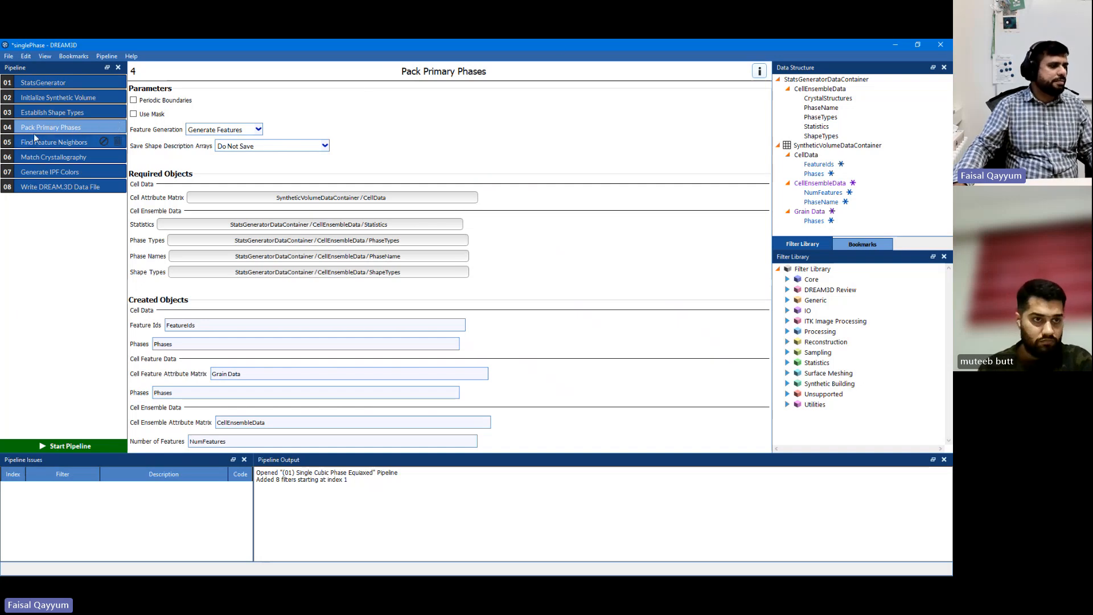
{"action": "left_click", "coordinate": [50, 81]}
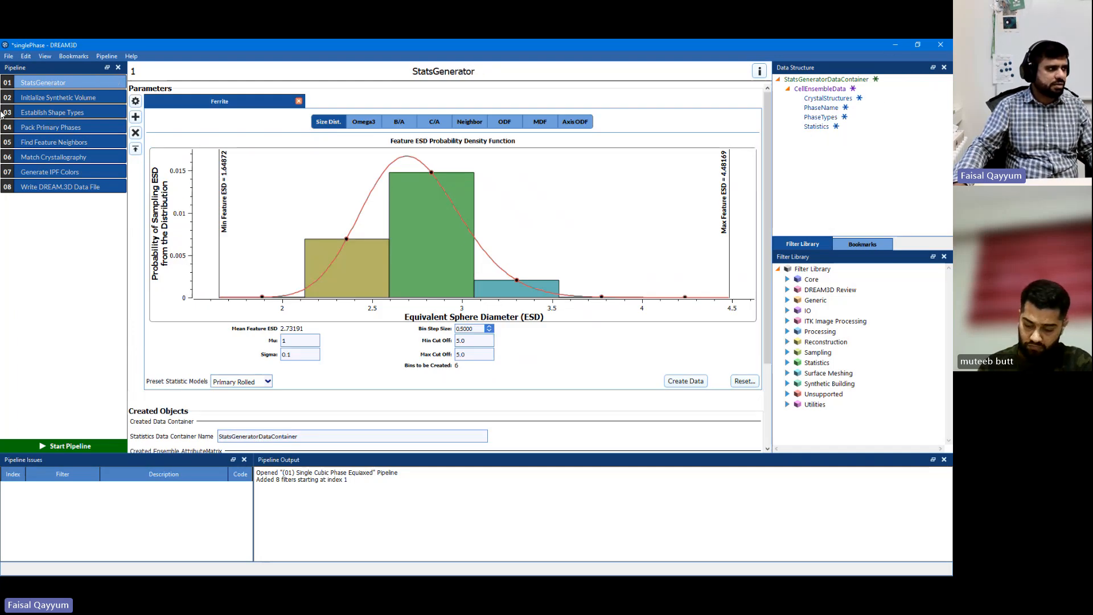
{"action": "left_click", "coordinate": [74, 100]}
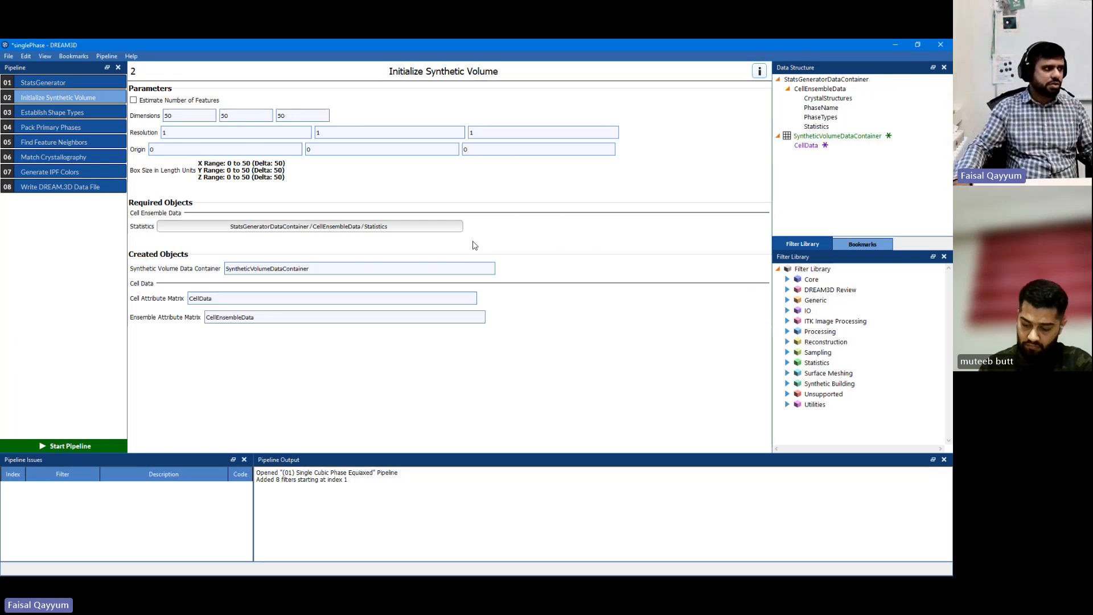
Enable Periodic Boundaries for the Pack Primary Phases filter.
{"action": "left_click", "coordinate": [64, 111]}
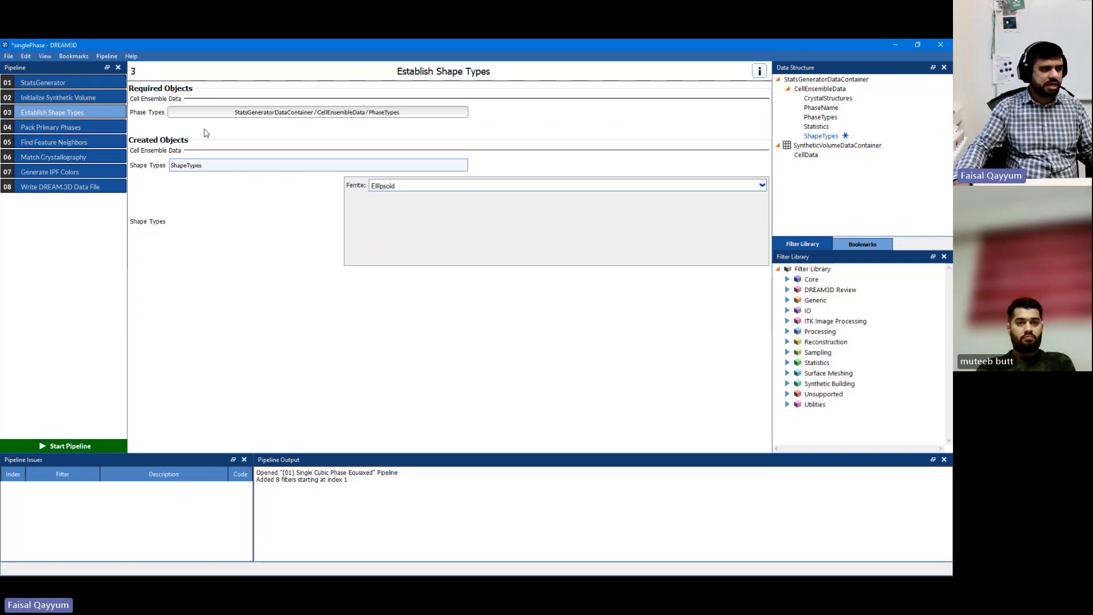
{"action": "left_click", "coordinate": [66, 128]}
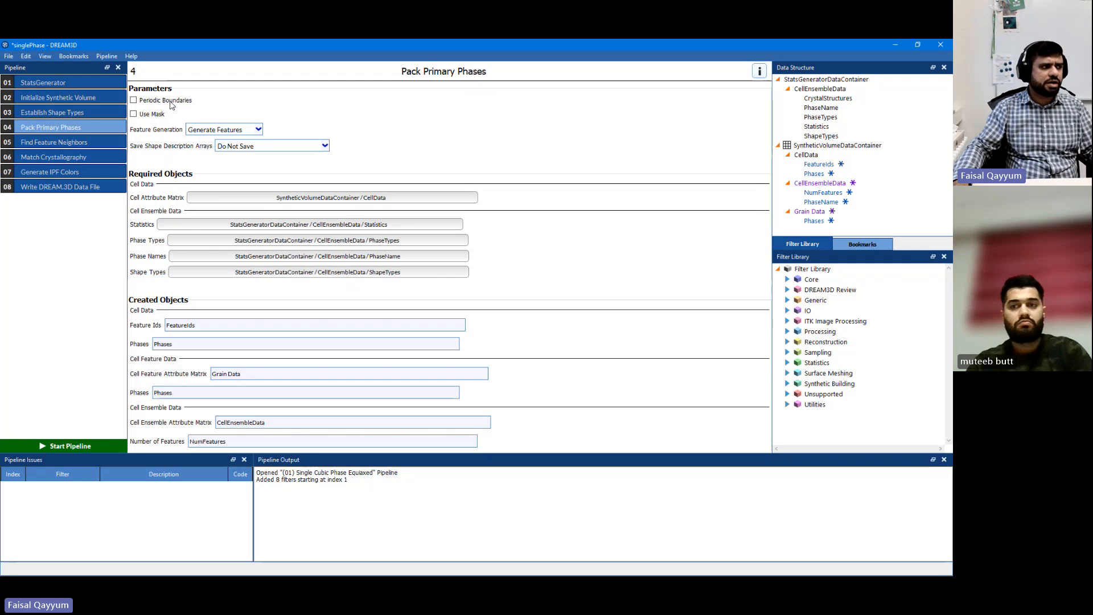
{"action": "left_click", "coordinate": [134, 101]}
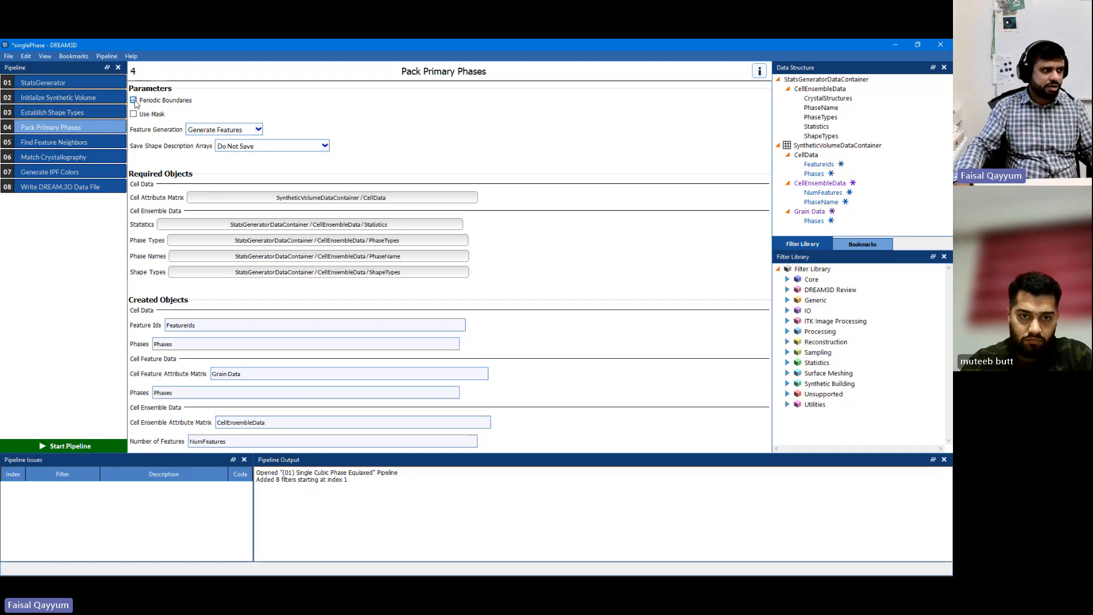
Review the Find Feature Neighbors and Match Crystallography filters and set the Generate IPF Colors reference direction to 1, 0, 0.
{"action": "left_click", "coordinate": [72, 145]}
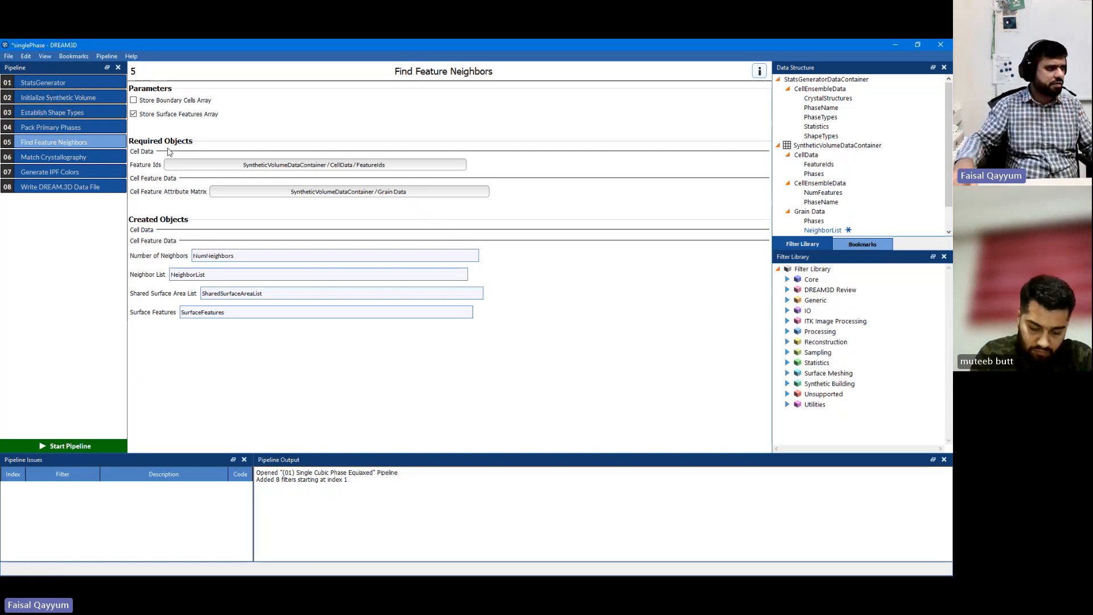
{"action": "left_click", "coordinate": [80, 162]}
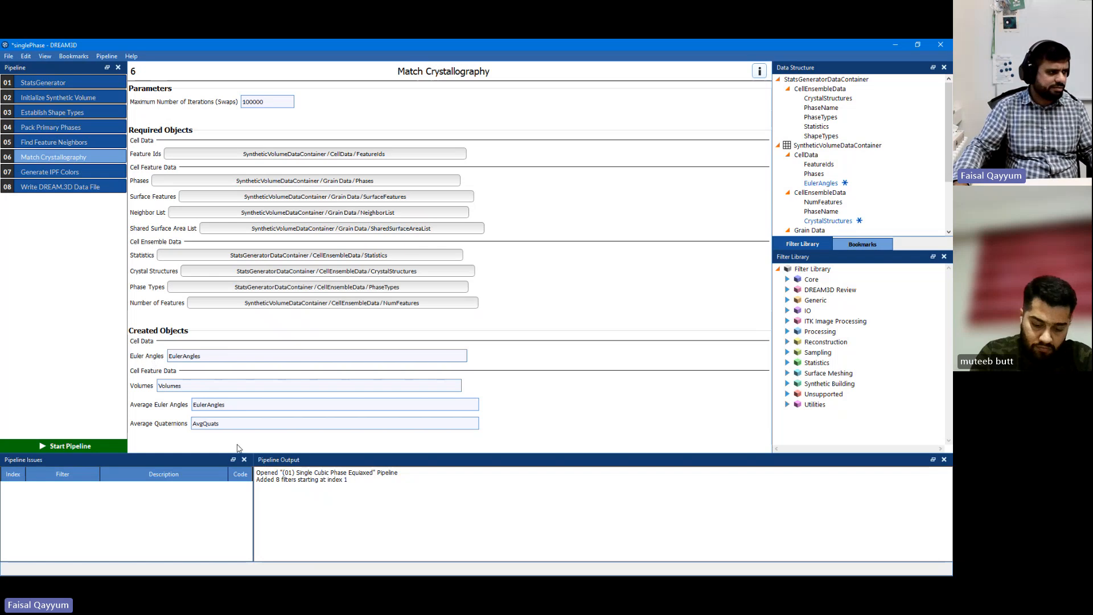
{"action": "left_click", "coordinate": [60, 174]}
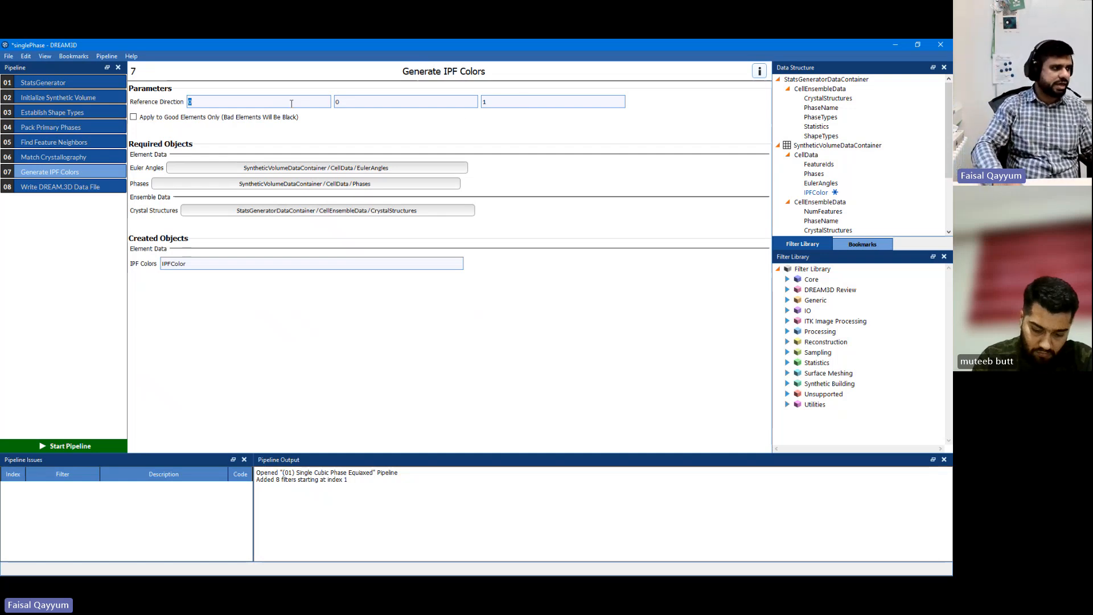
{"action": "type", "text": "1"}
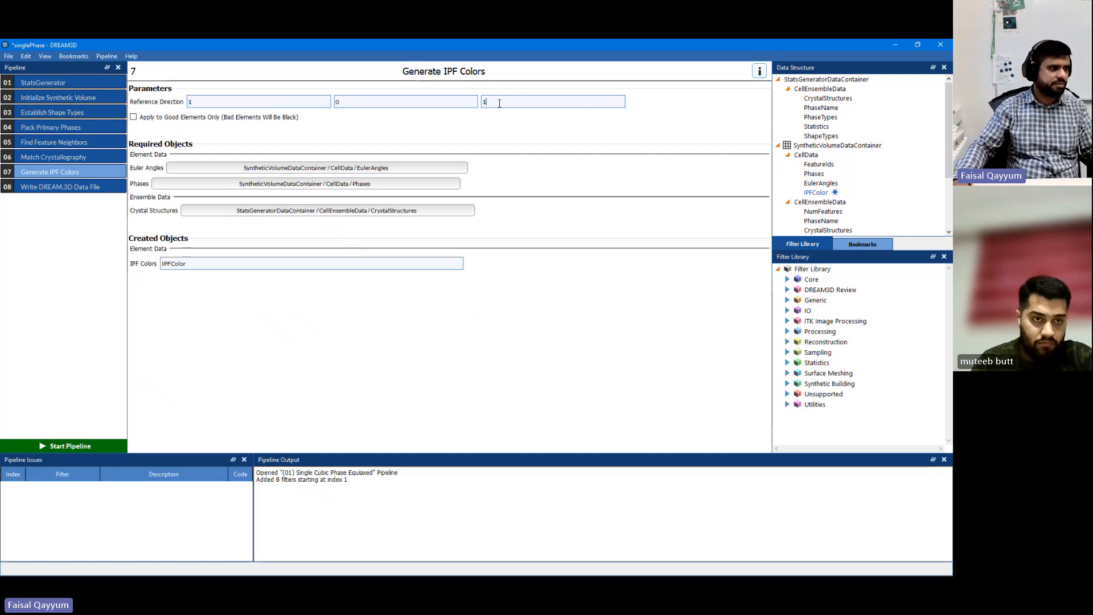
{"action": "key", "text": "BackSpace"}
{"action": "type", "text": "0"}
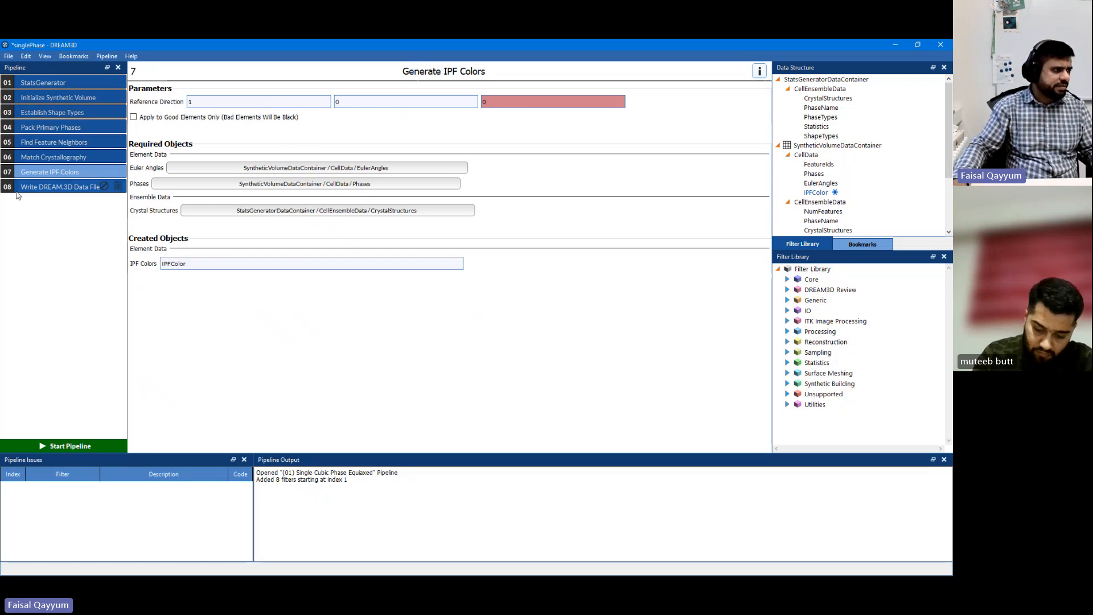
Browse to D:\side PROJECTS\Dream3D RVE Testing as the output location for the Write DREAM.3D Data File filter.
{"action": "left_click", "coordinate": [52, 189]}
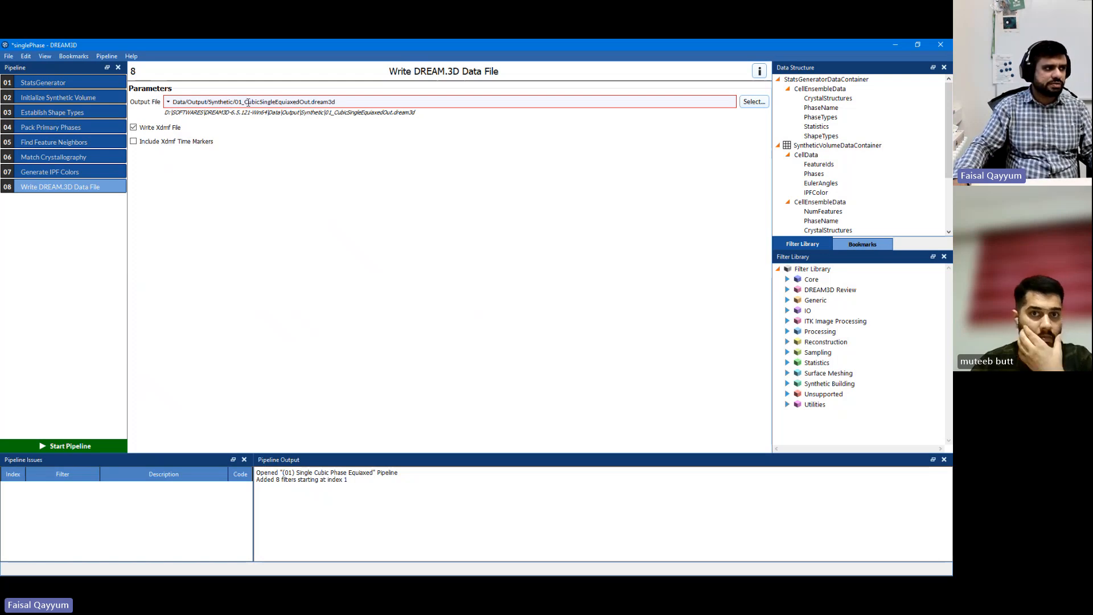
{"action": "left_click", "coordinate": [753, 102]}
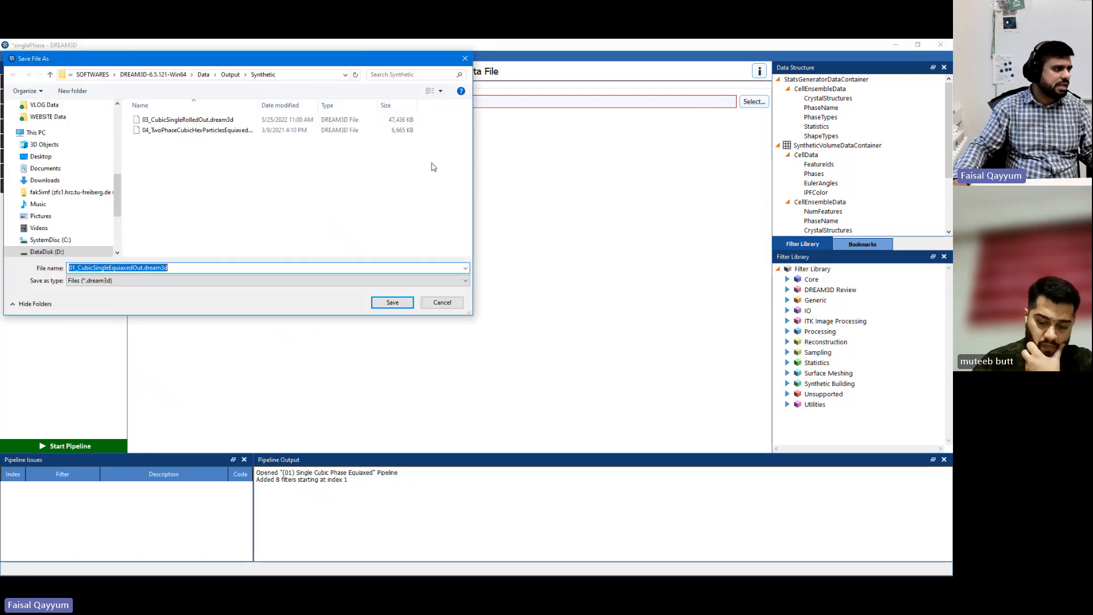
{"action": "scroll", "coordinate": [95, 224], "scroll_direction": "down", "scroll_amount": 2}
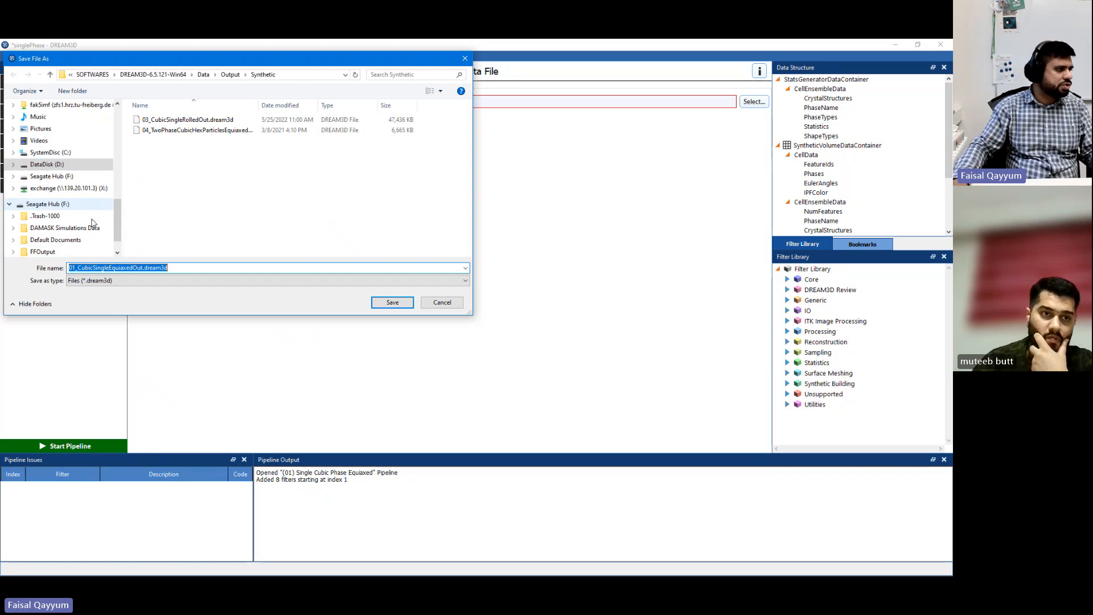
{"action": "scroll", "coordinate": [91, 222], "scroll_direction": "up", "scroll_amount": 1}
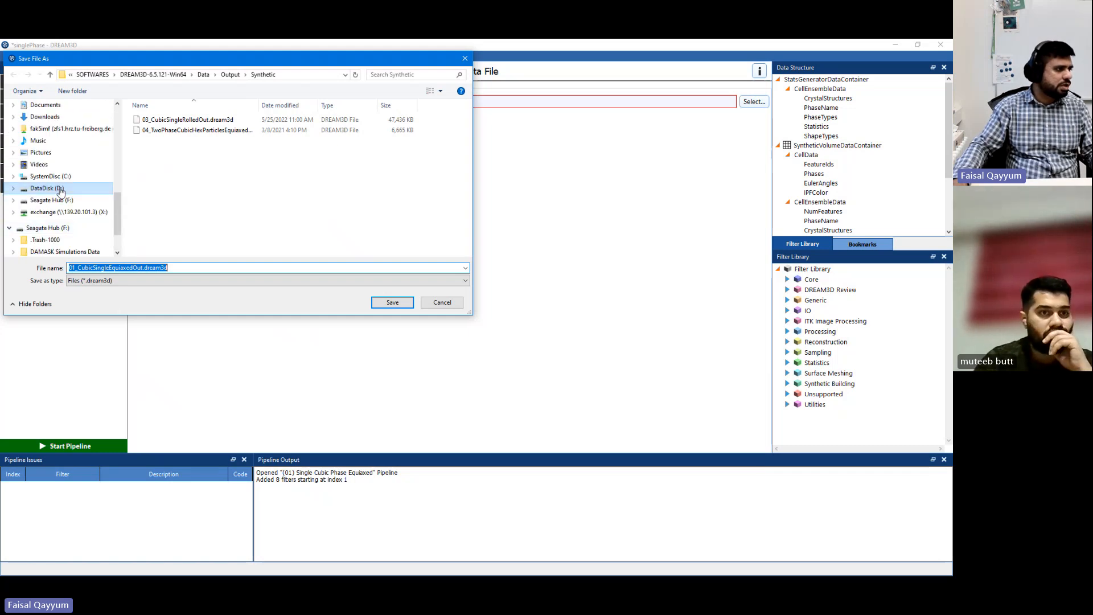
{"action": "left_click", "coordinate": [94, 188]}
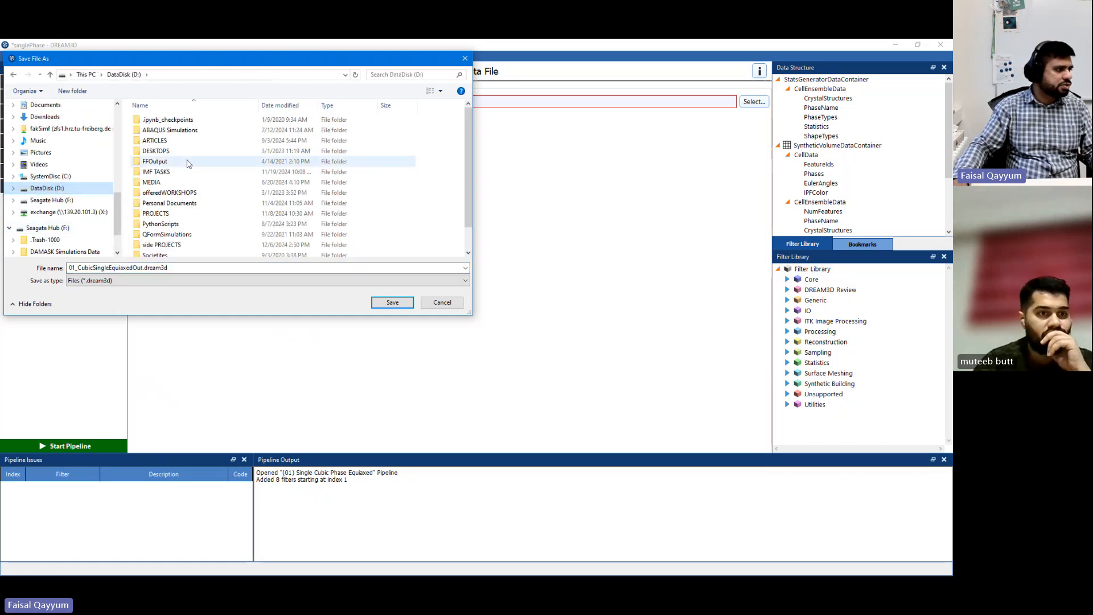
{"action": "double_click", "coordinate": [190, 245]}
{"action": "double_click", "coordinate": [194, 120]}
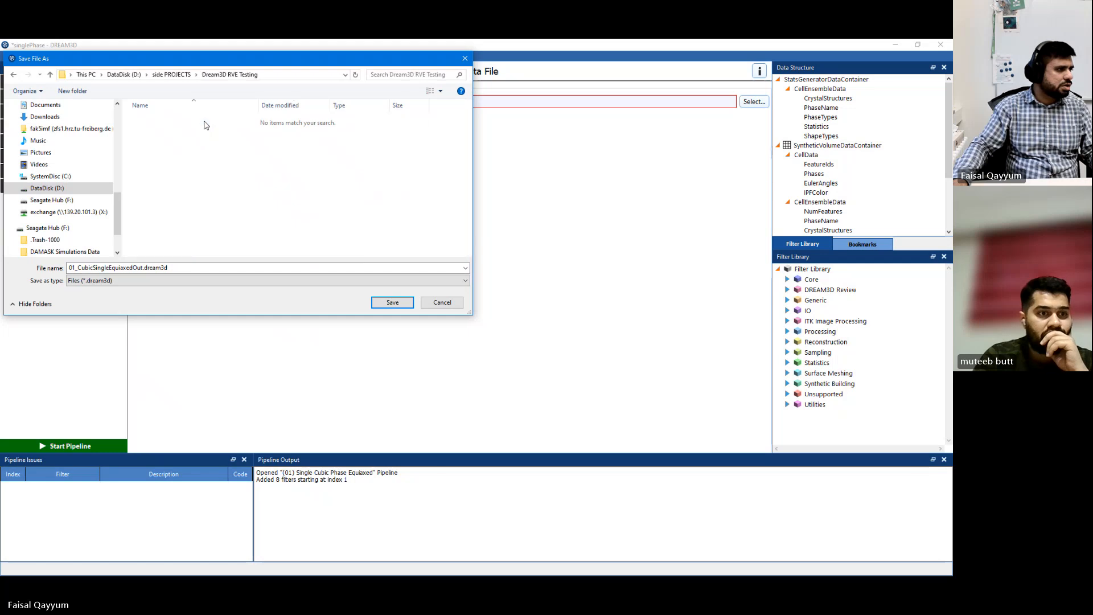
Name the output file singlePhase1.dream3d and save the pipeline.
{"action": "double_click", "coordinate": [144, 267]}
{"action": "type", "text": "singlePh"}
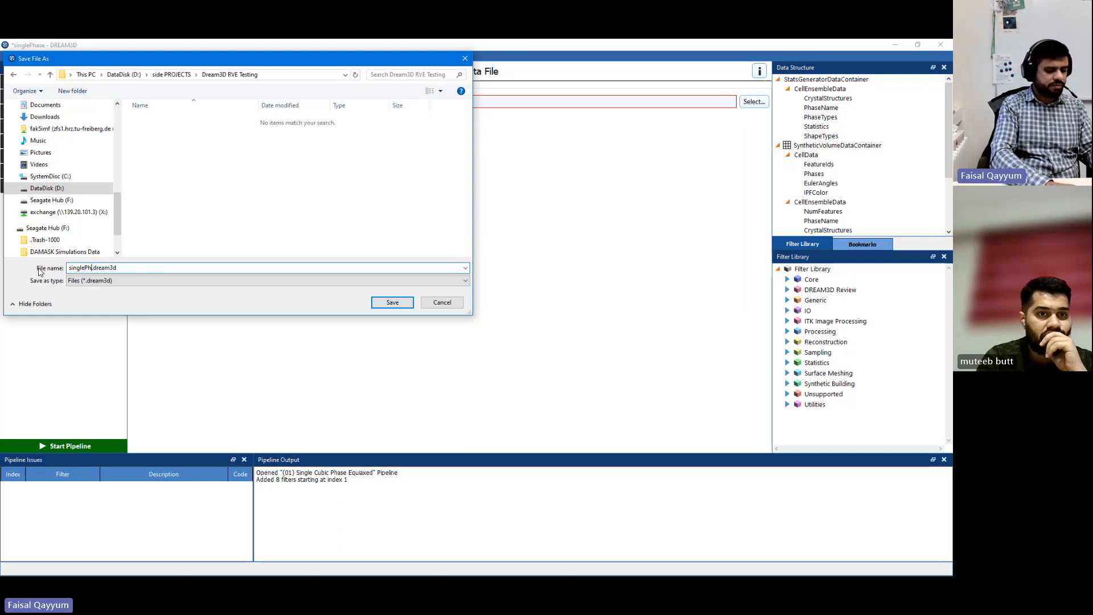
{"action": "type", "text": "ase"}
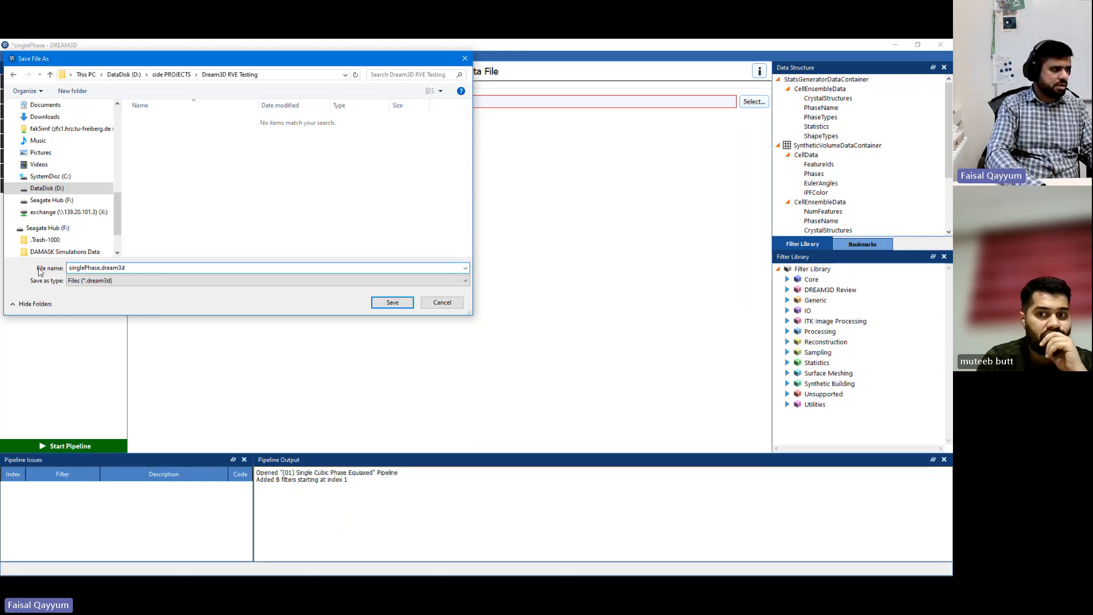
{"action": "type", "text": "1"}
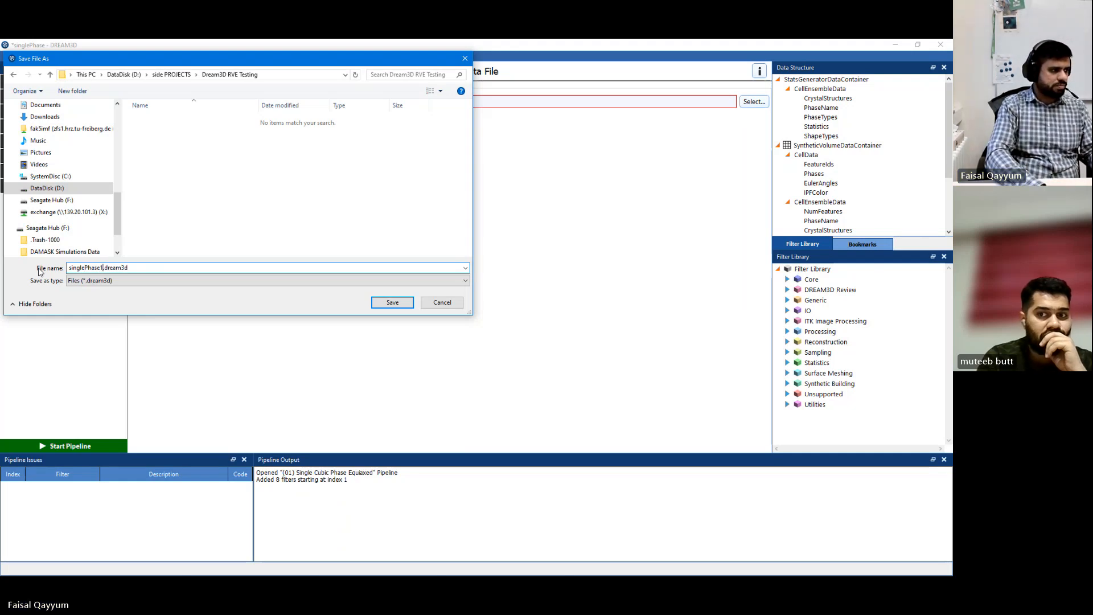
{"action": "key", "text": "Return"}
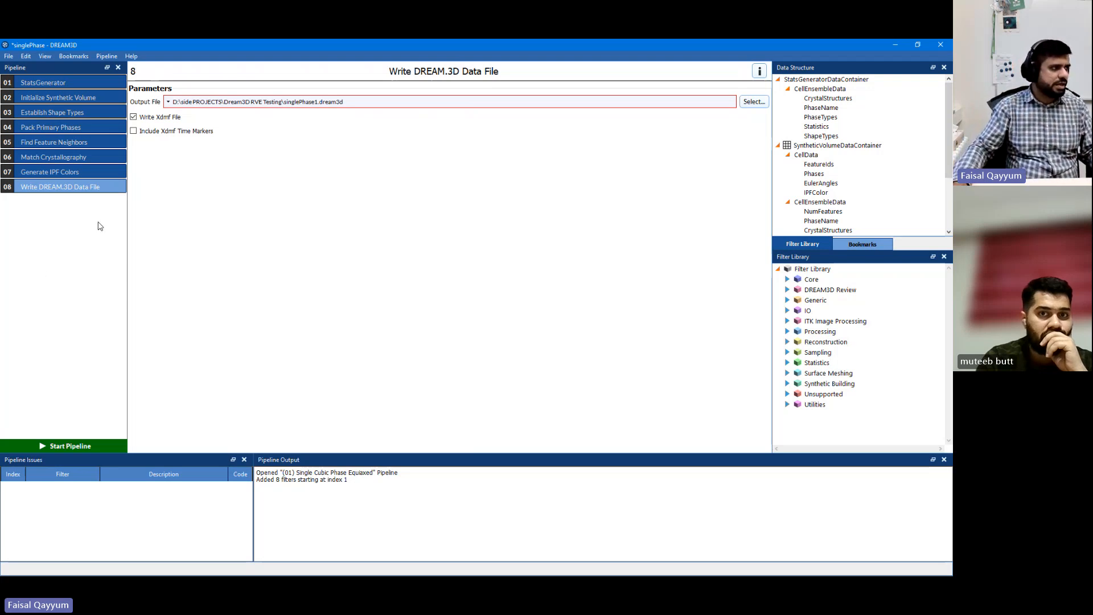
{"action": "key", "text": "ctrl+s"}
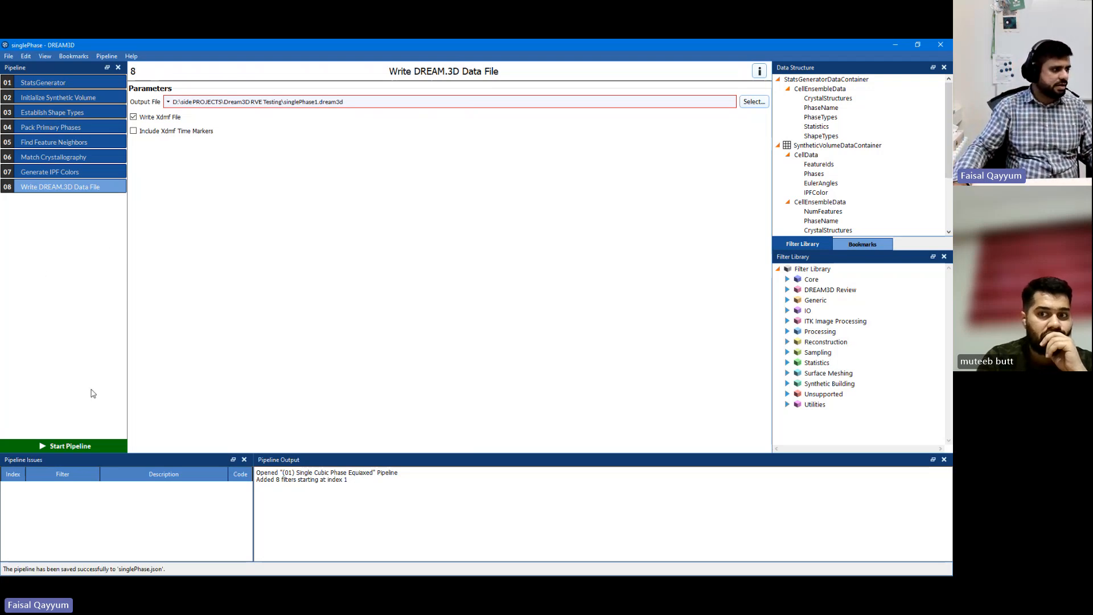
Try running the pipeline, review the feature packing progress in its output and cancel the run.
{"action": "left_click", "coordinate": [85, 447]}
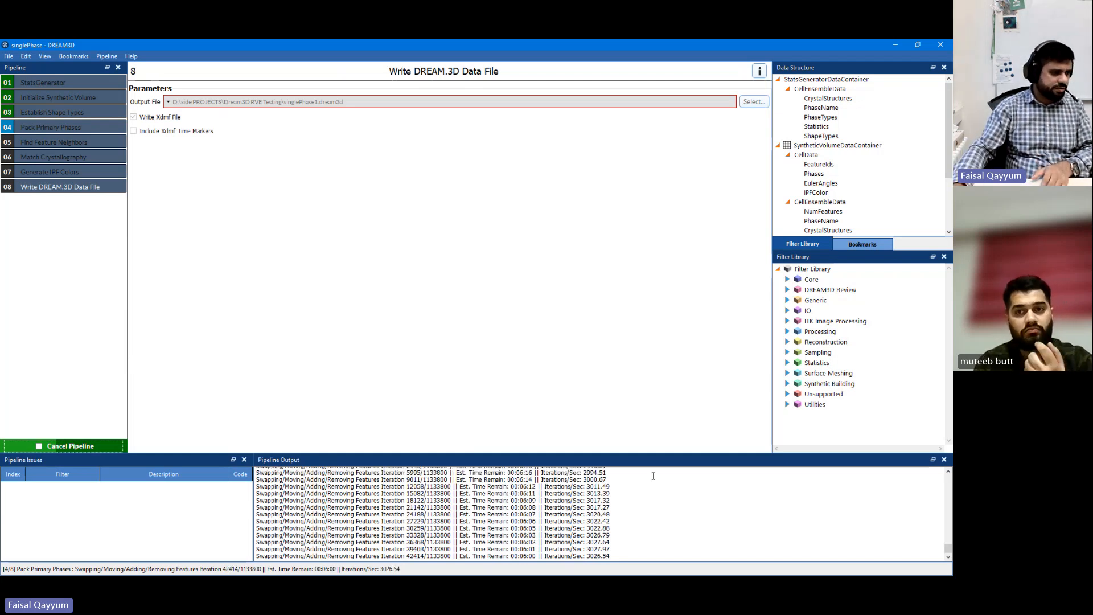
{"action": "scroll", "coordinate": [646, 515], "scroll_direction": "up", "scroll_amount": 15}
{"action": "scroll", "coordinate": [645, 514], "scroll_direction": "up", "scroll_amount": 3}
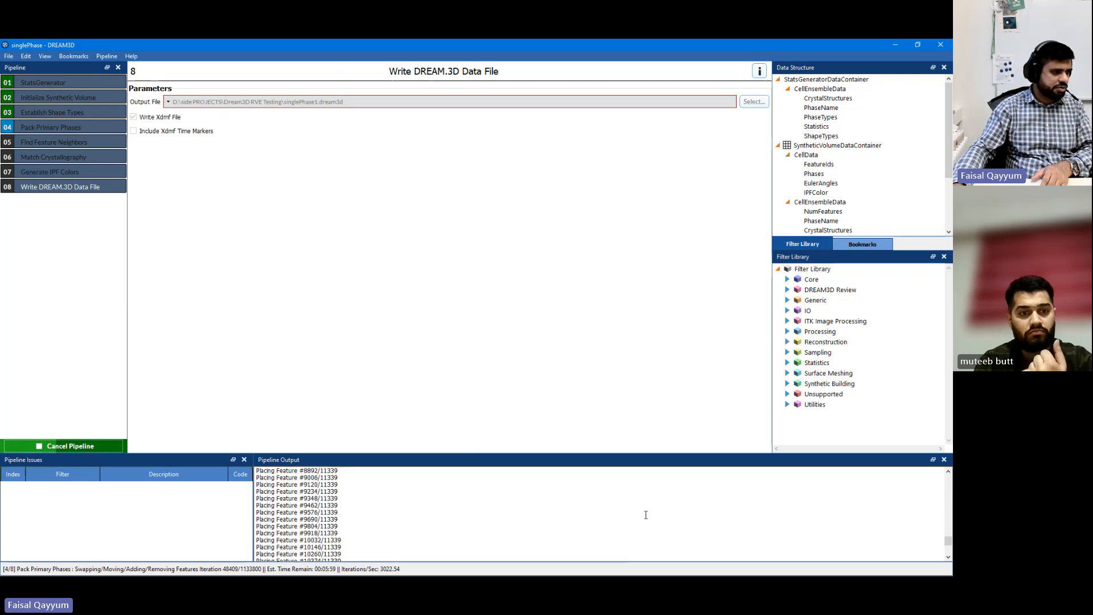
{"action": "scroll", "coordinate": [646, 515], "scroll_direction": "up", "scroll_amount": 8}
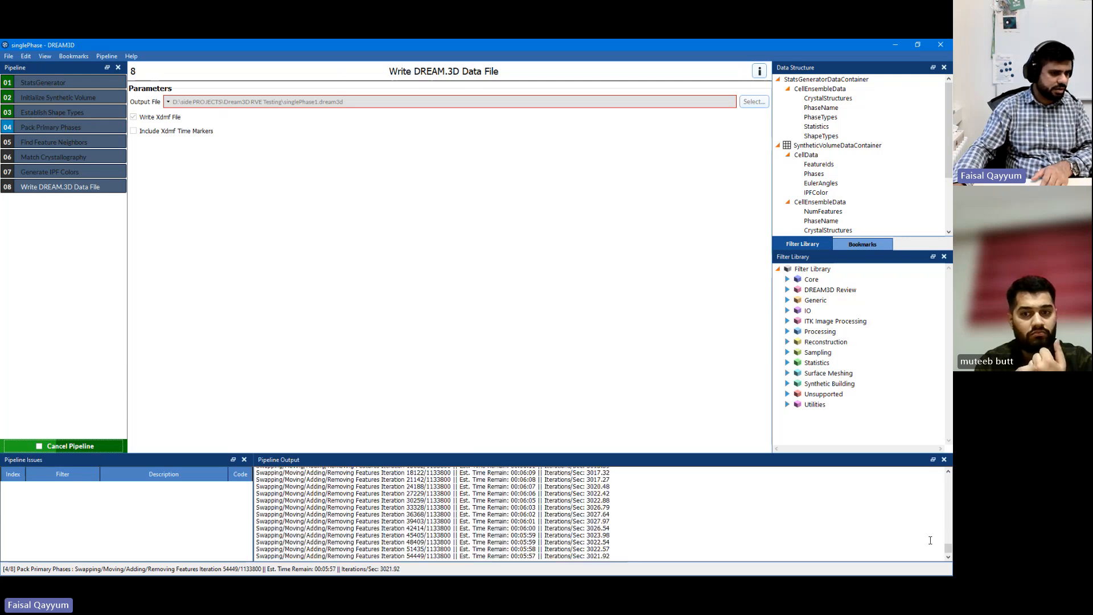
{"action": "mouse_move", "coordinate": [948, 548]}
{"action": "left_mouse_down"}
{"action": "mouse_move", "coordinate": [949, 481]}
{"action": "mouse_move", "coordinate": [944, 561]}
{"action": "left_mouse_up"}
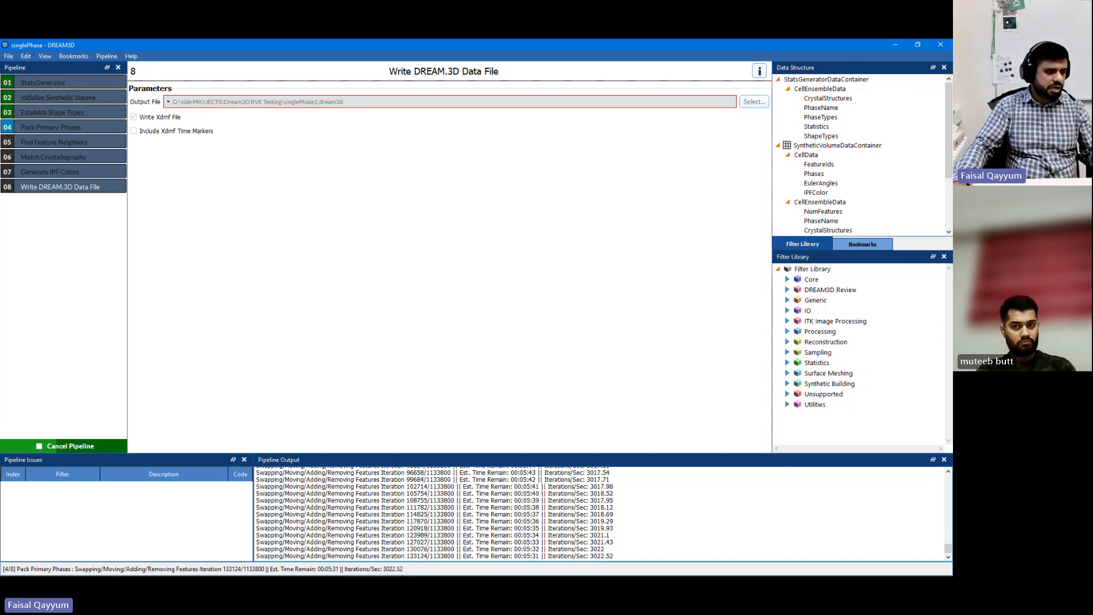
{"action": "left_click", "coordinate": [90, 444]}
Set Mu to 2 in Ferrite's size distribution and create the statistics data.
{"action": "left_click", "coordinate": [118, 81]}
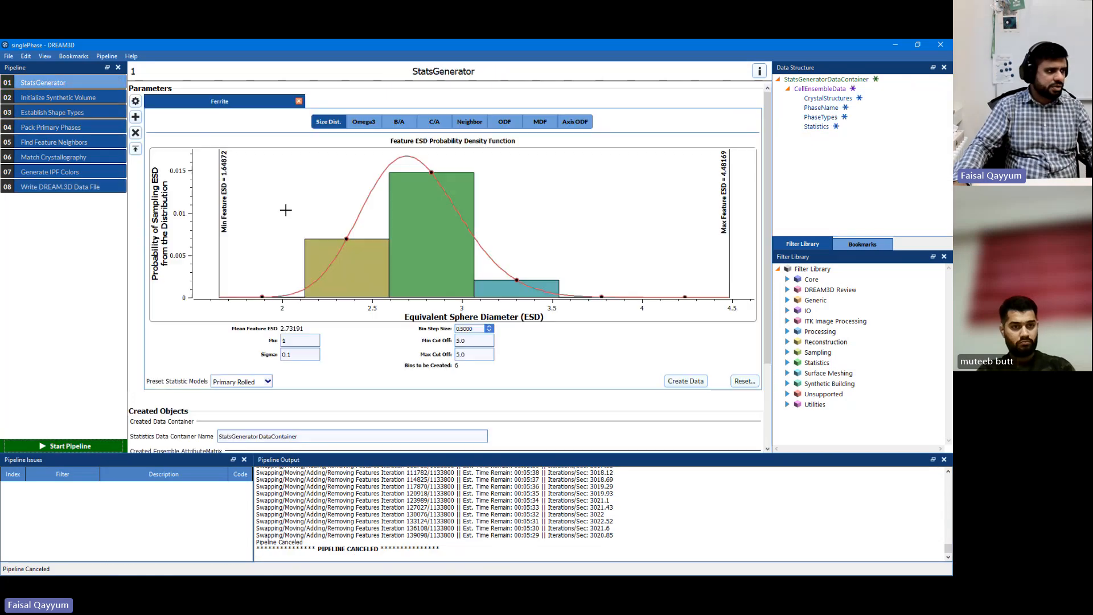
{"action": "double_click", "coordinate": [291, 340]}
{"action": "type", "text": "2"}
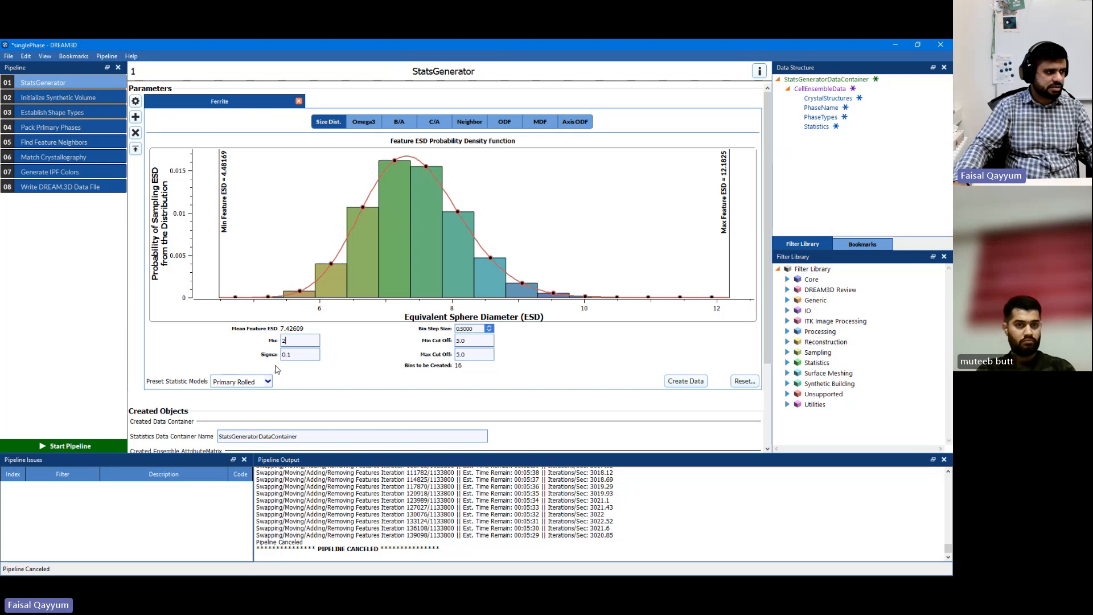
{"action": "left_click", "coordinate": [691, 385]}
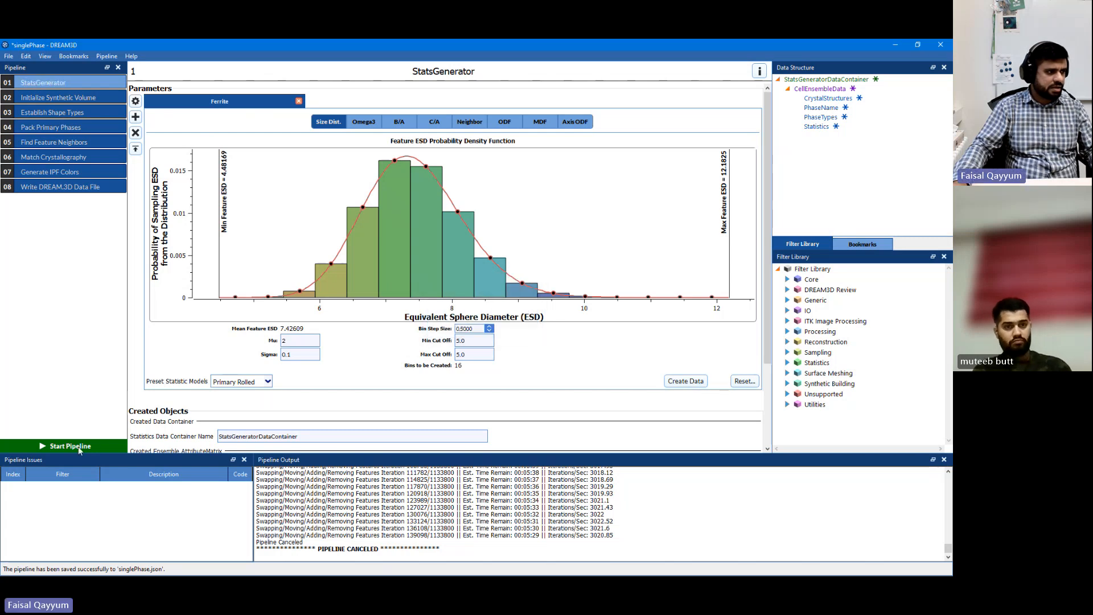
Recreate Ferrite's statistics data with Min Cut Off and Max Cut Off set to 2 and run the pipeline.
{"action": "double_click", "coordinate": [471, 343]}
{"action": "type", "text": "2"}
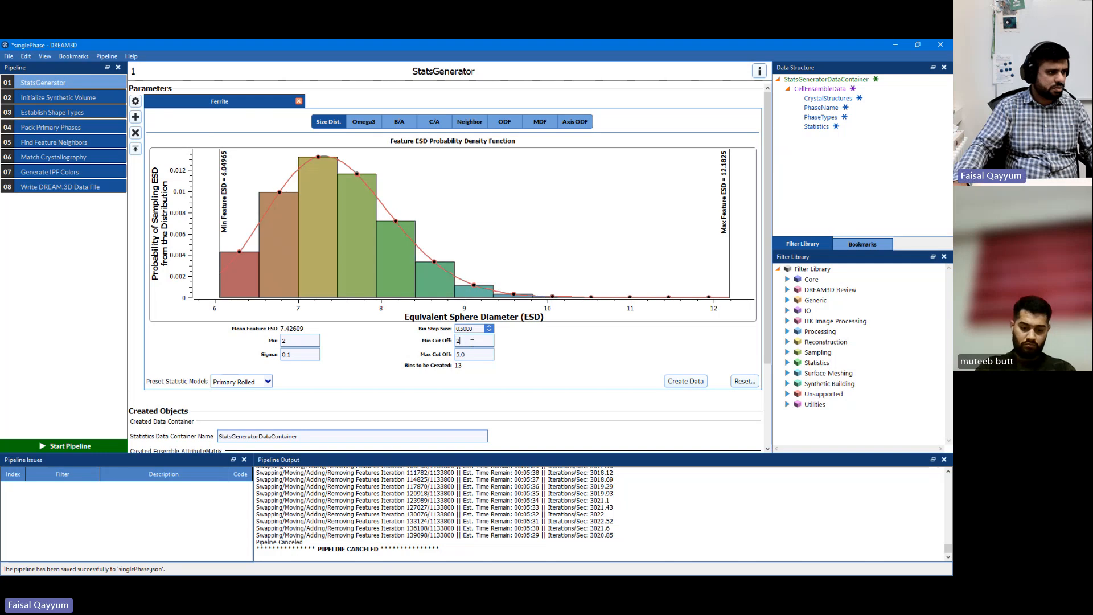
{"action": "double_click", "coordinate": [478, 355]}
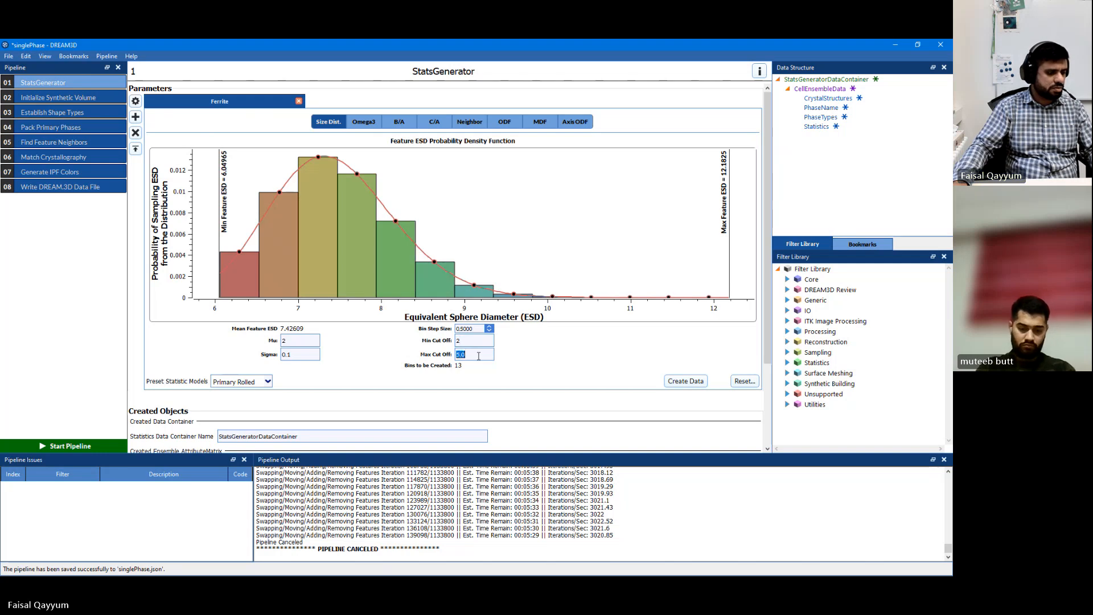
{"action": "type", "text": "2"}
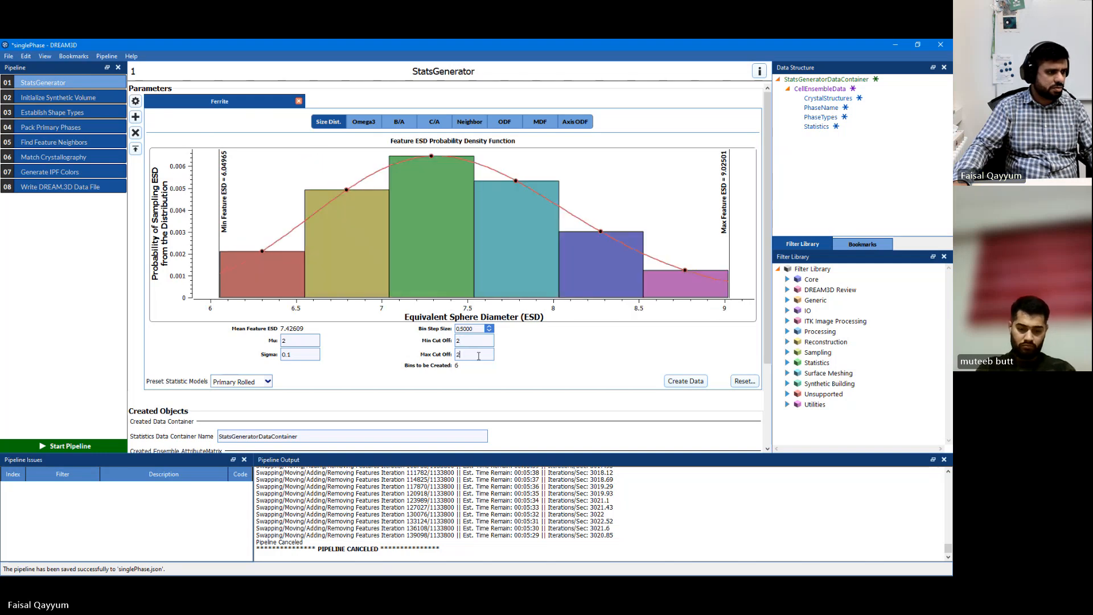
{"action": "left_click", "coordinate": [680, 385]}
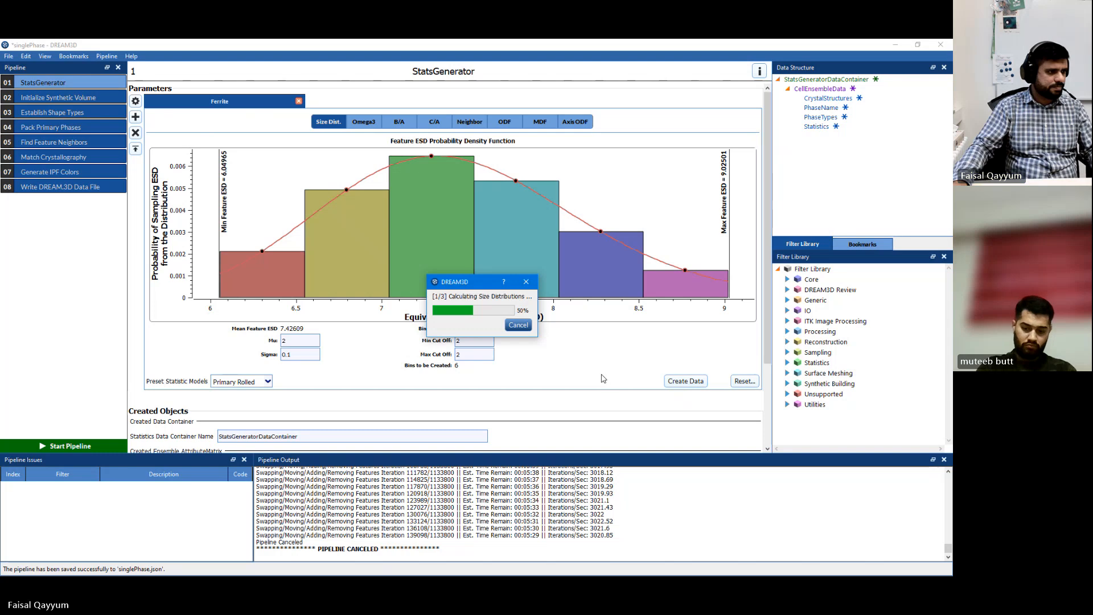
{"action": "left_click", "coordinate": [82, 447]}
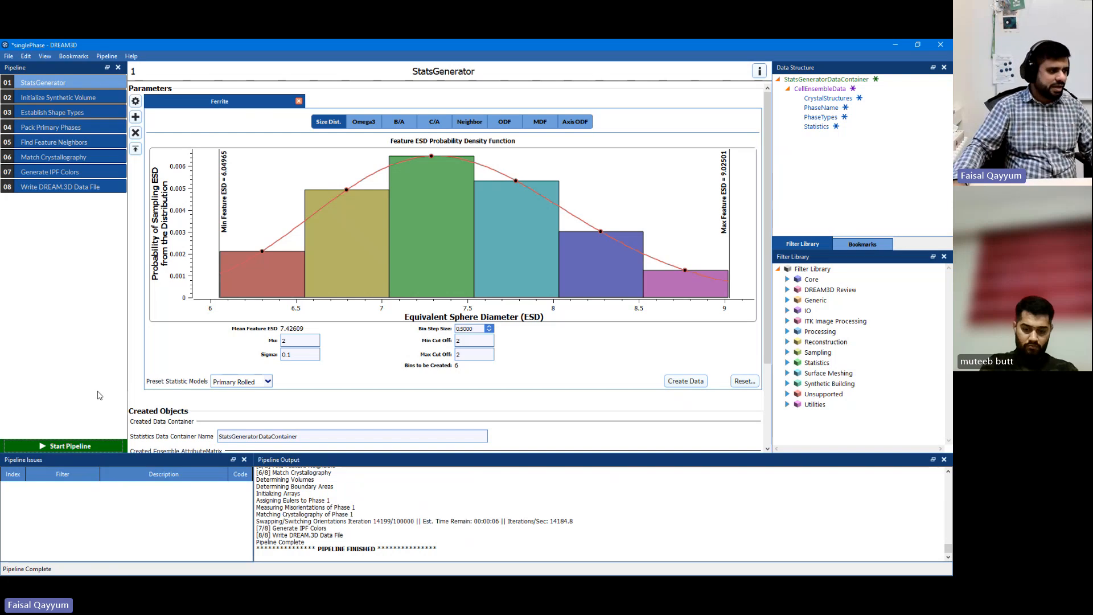
Check the generated files in the Dream3D RVE Testing folder in File Explorer, and return to DREAM3D's Write DREAM.3D Data File settings.
{"action": "key", "text": "alt+Tab"}
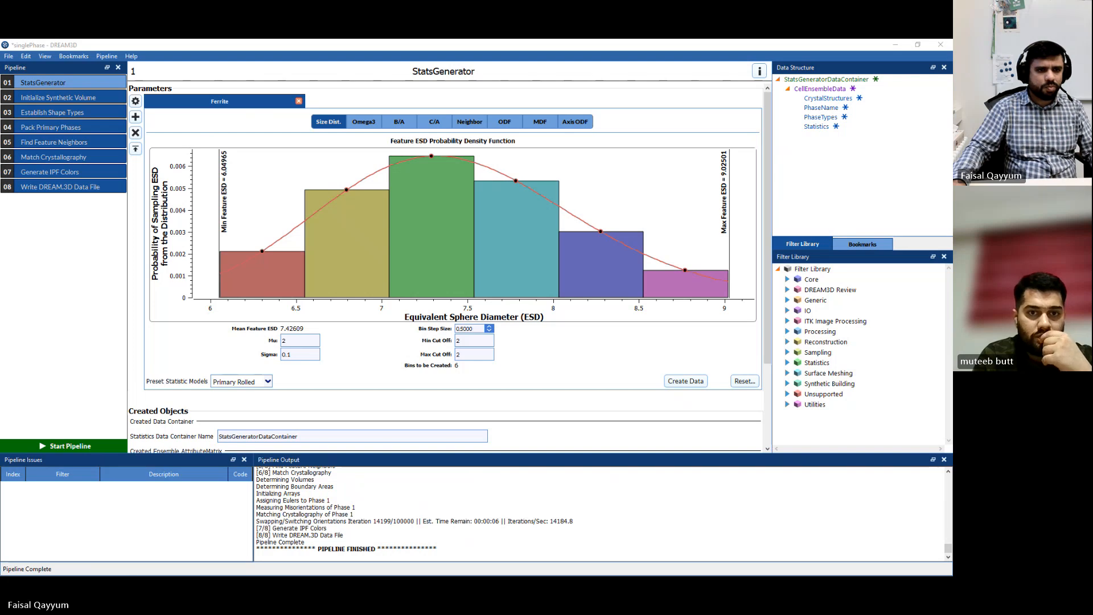
{"action": "left_click_drag", "start_coordinate": [952, 146], "coordinate": [550, 148]}
{"action": "double_click", "coordinate": [550, 149]}
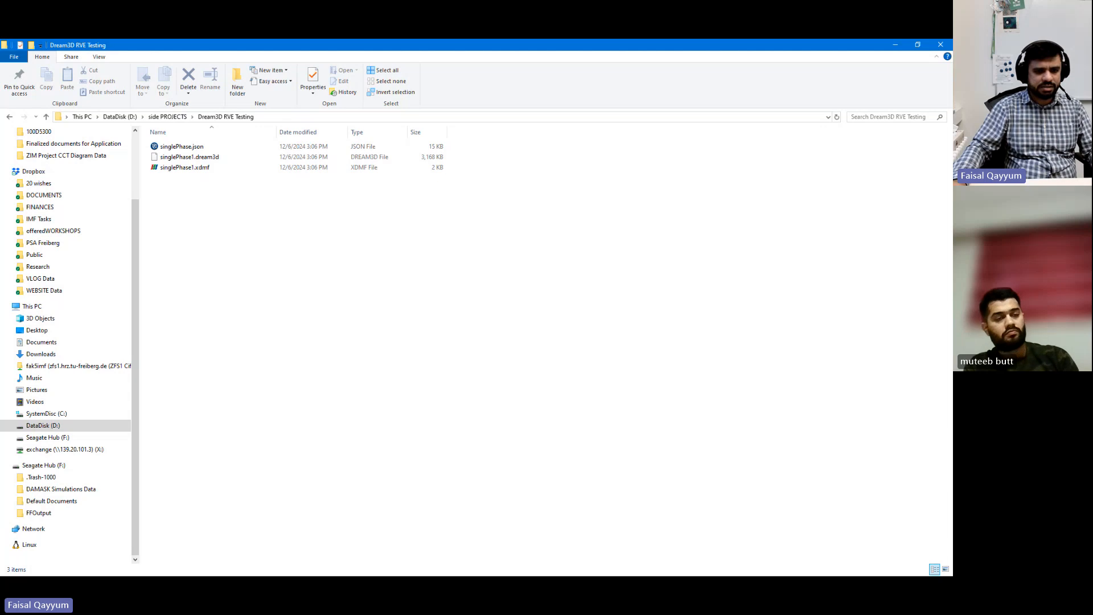
{"action": "key", "text": "alt+Tab"}
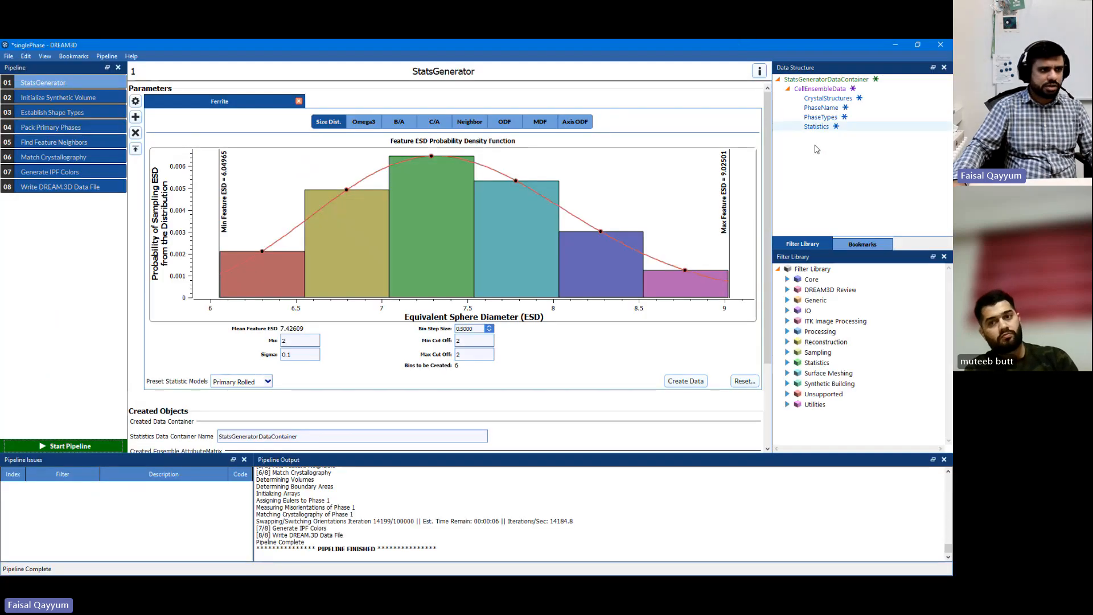
{"action": "left_click", "coordinate": [60, 187]}
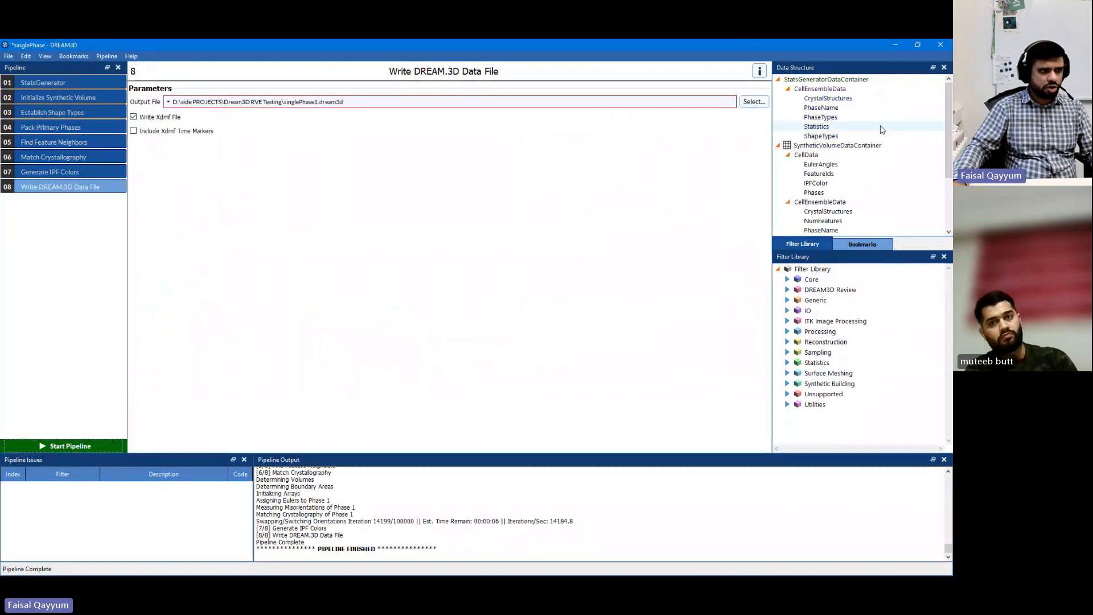
Switch to the Dream3D RVE Testing folder in File Explorer and open singlePhase1.xdmf in ParaView.
{"action": "scroll", "coordinate": [837, 161], "scroll_direction": "down", "scroll_amount": 3}
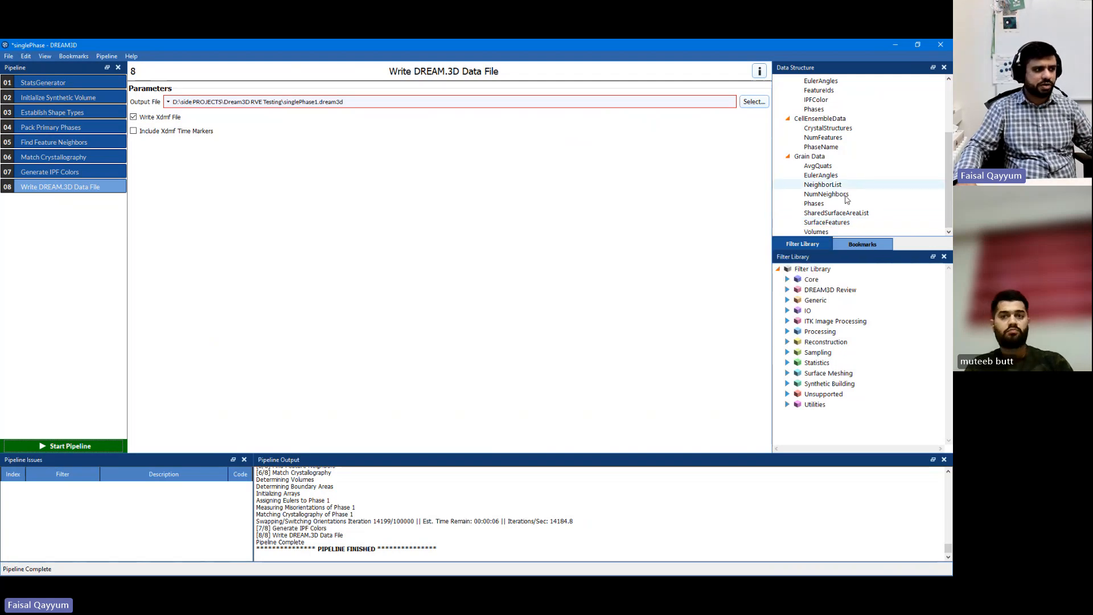
{"action": "left_click", "coordinate": [893, 46]}
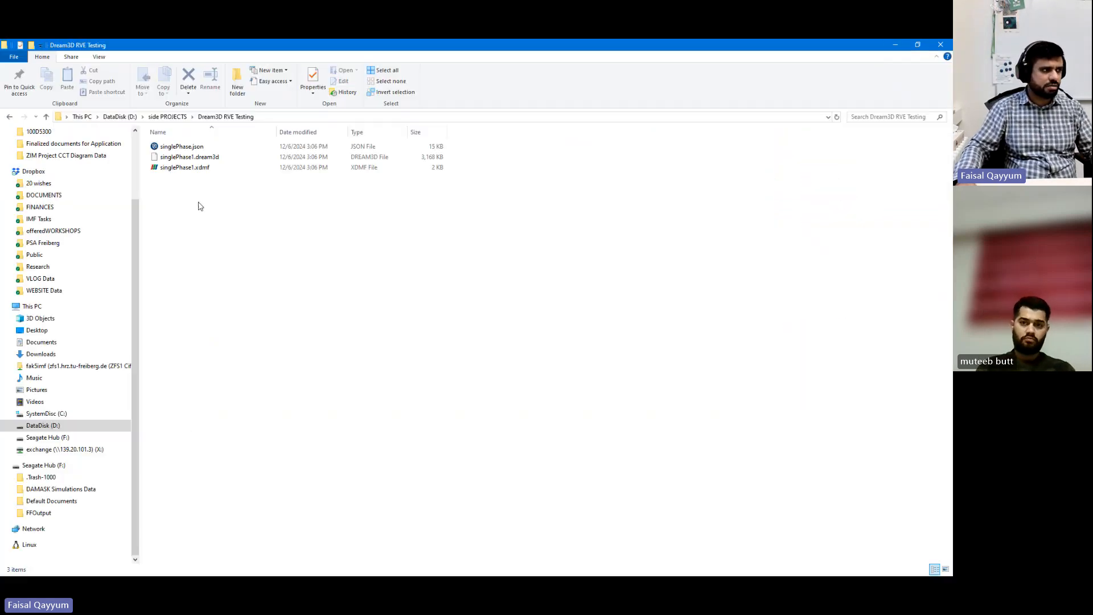
{"action": "left_click", "coordinate": [193, 171]}
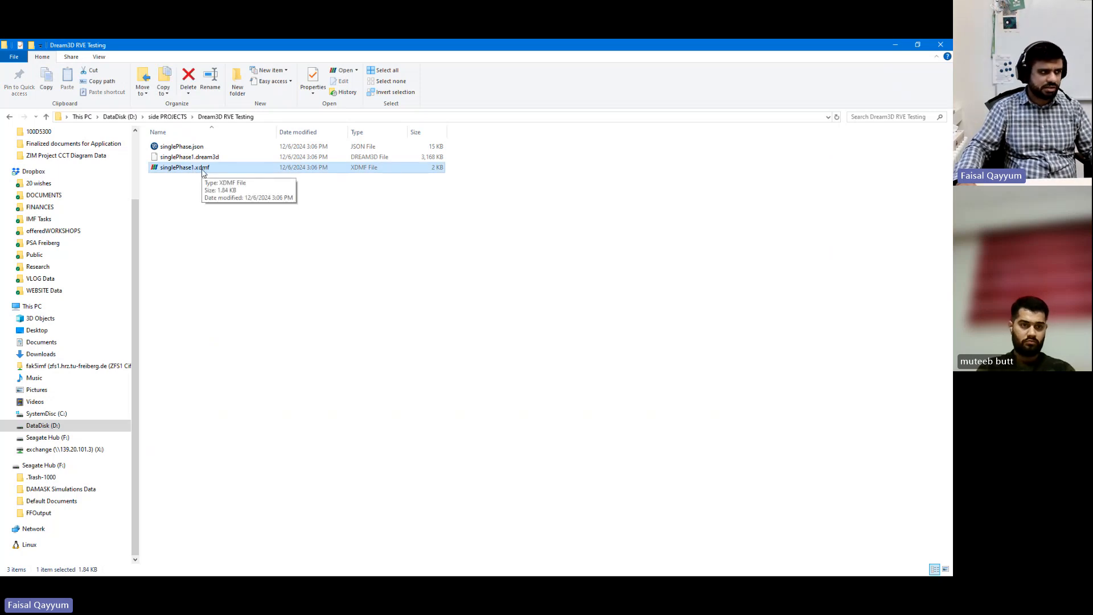
{"action": "double_click", "coordinate": [205, 171]}
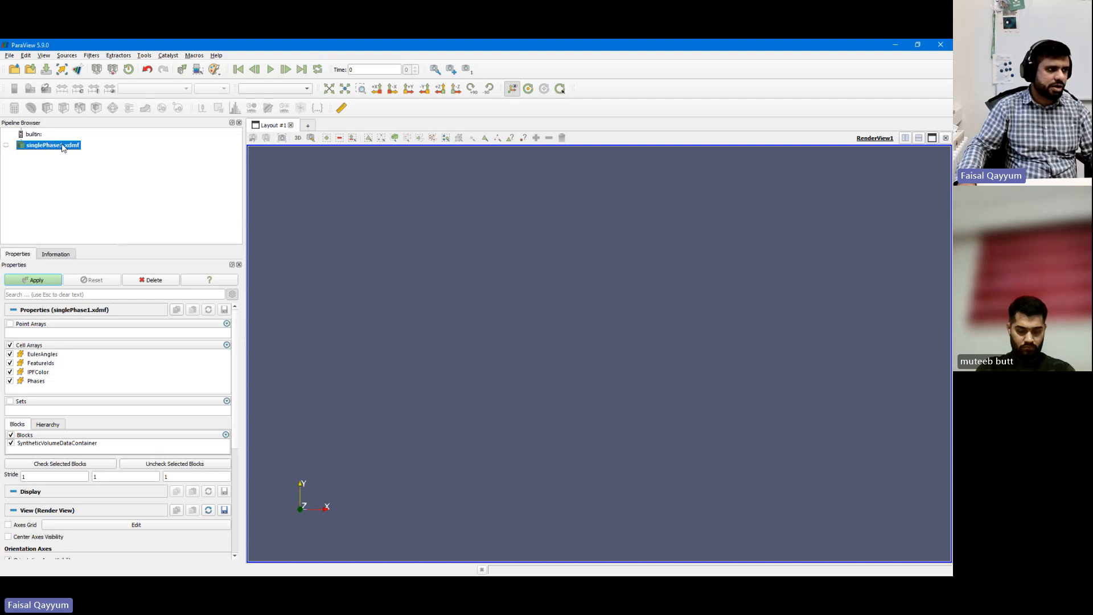
Delete the loaded singlePhase1.xdmf source and load the file again from the folder with an Xdmf3Reader.
{"action": "left_click_drag", "start_coordinate": [688, 41], "coordinate": [903, 213]}
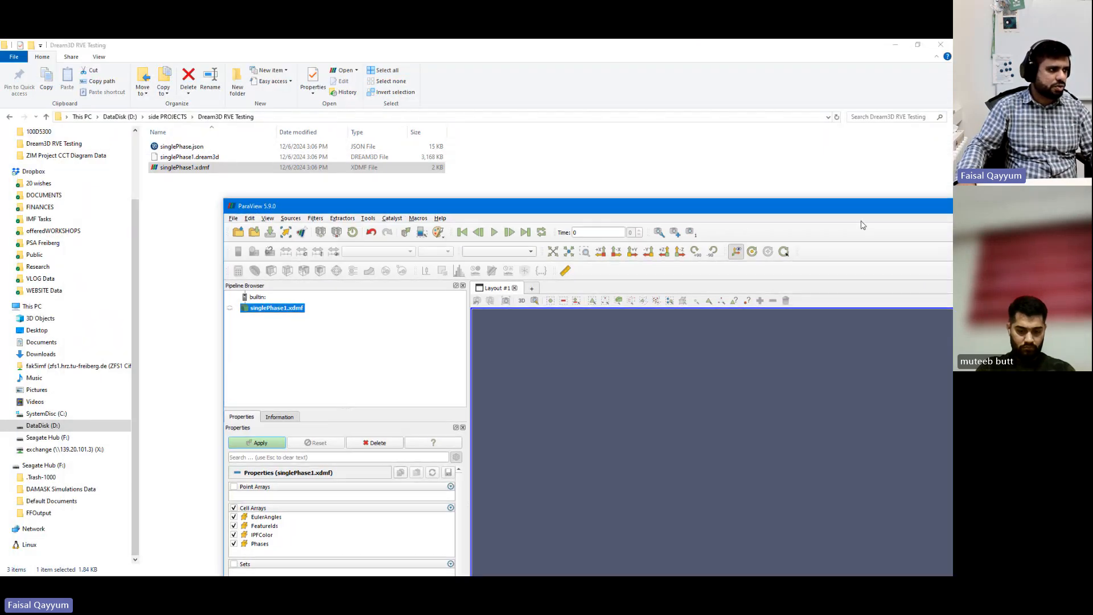
{"action": "right_click", "coordinate": [278, 312]}
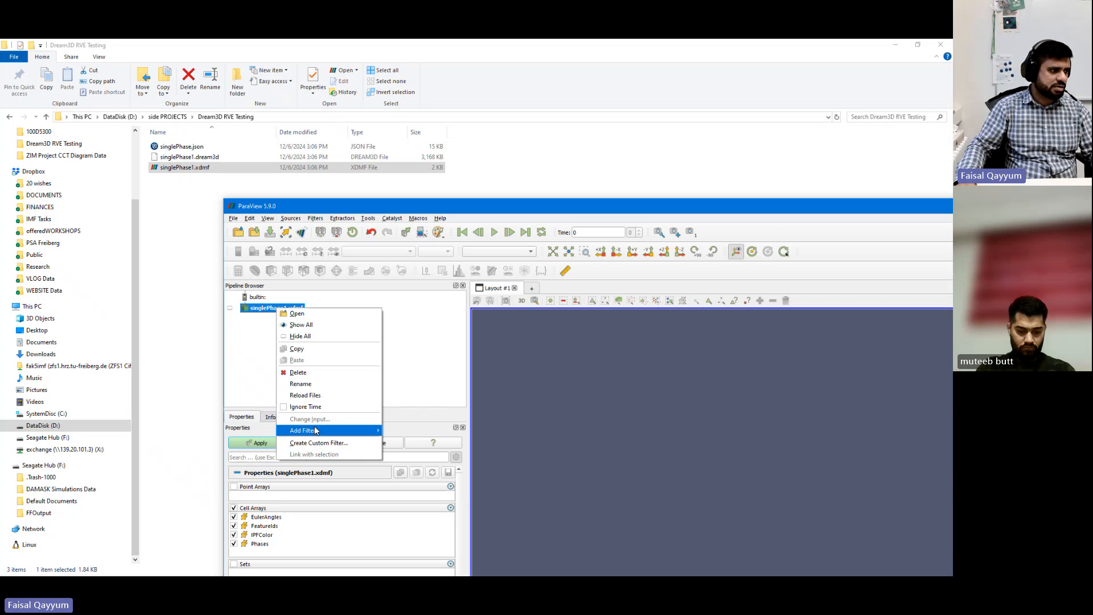
{"action": "left_click", "coordinate": [306, 370]}
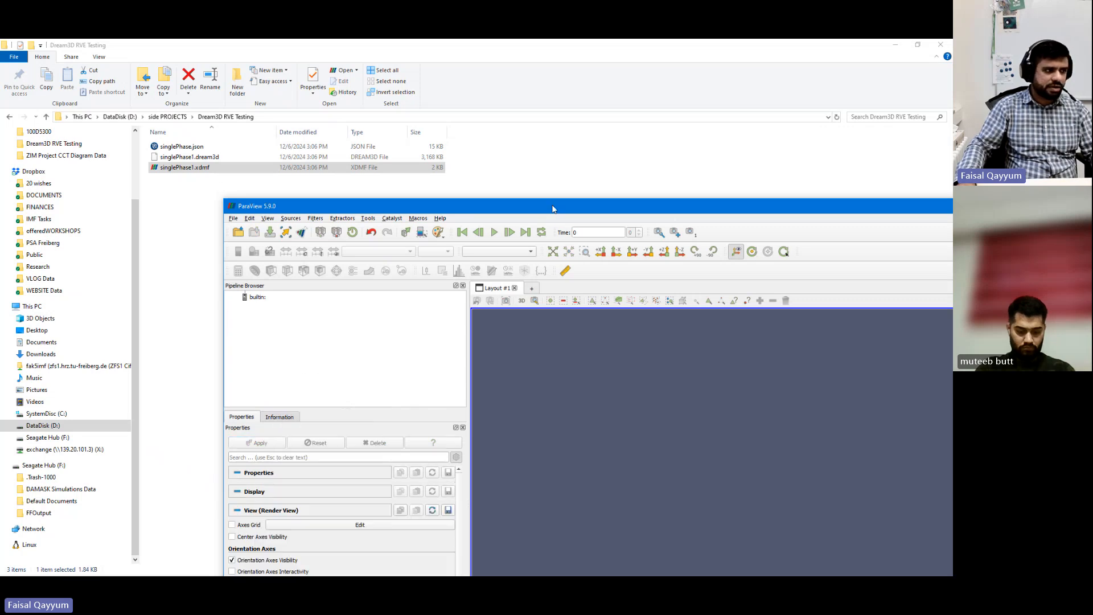
{"action": "left_click_drag", "start_coordinate": [163, 170], "coordinate": [709, 409]}
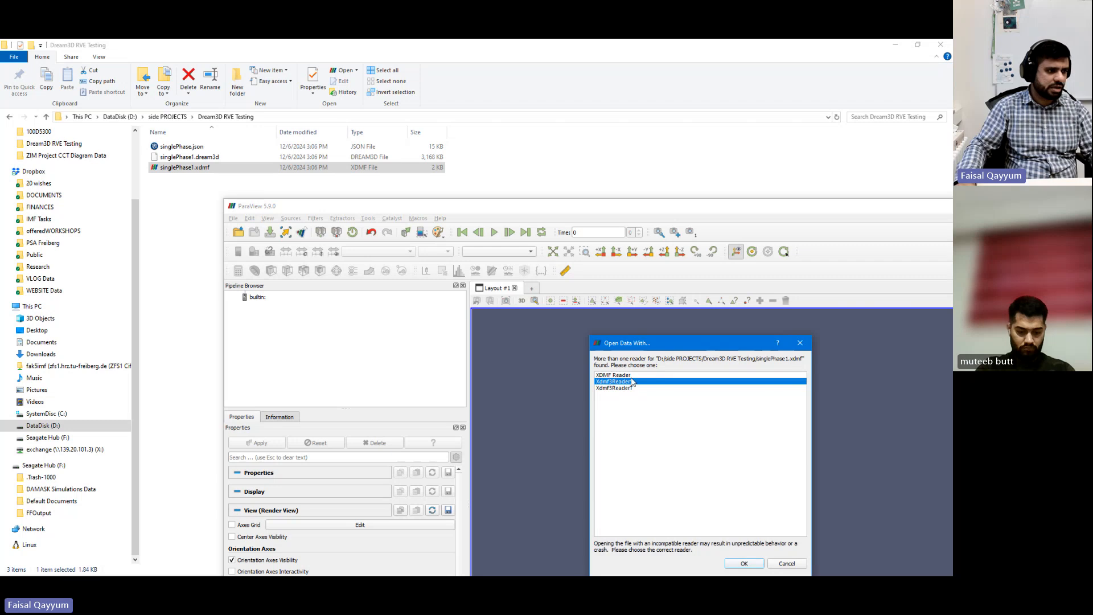
{"action": "left_click", "coordinate": [757, 564]}
{"action": "left_click_drag", "start_coordinate": [732, 208], "coordinate": [605, 122]}
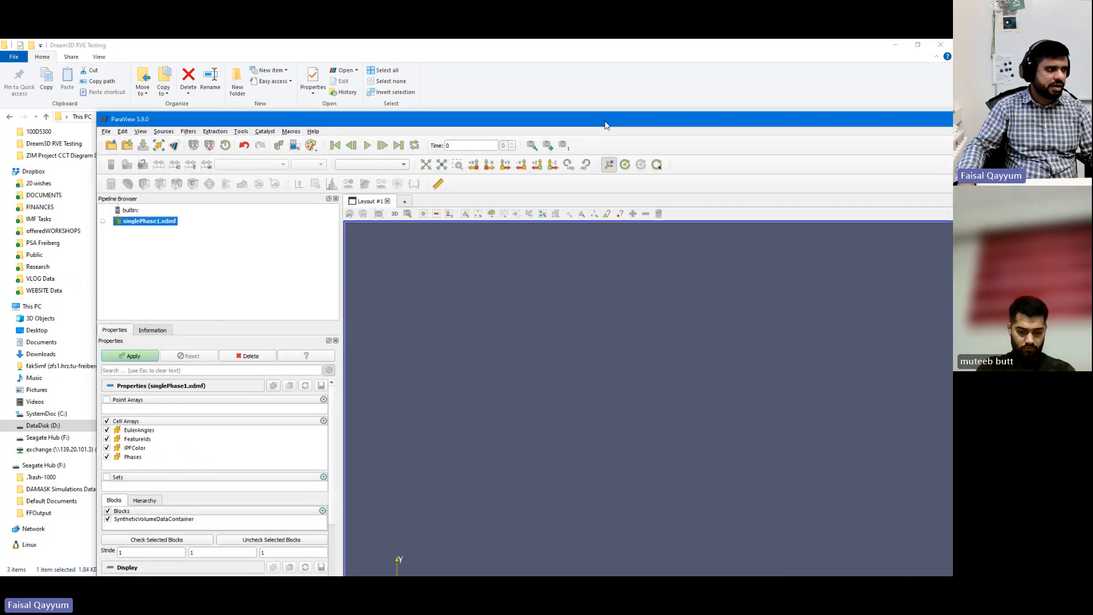
{"action": "double_click", "coordinate": [604, 122]}
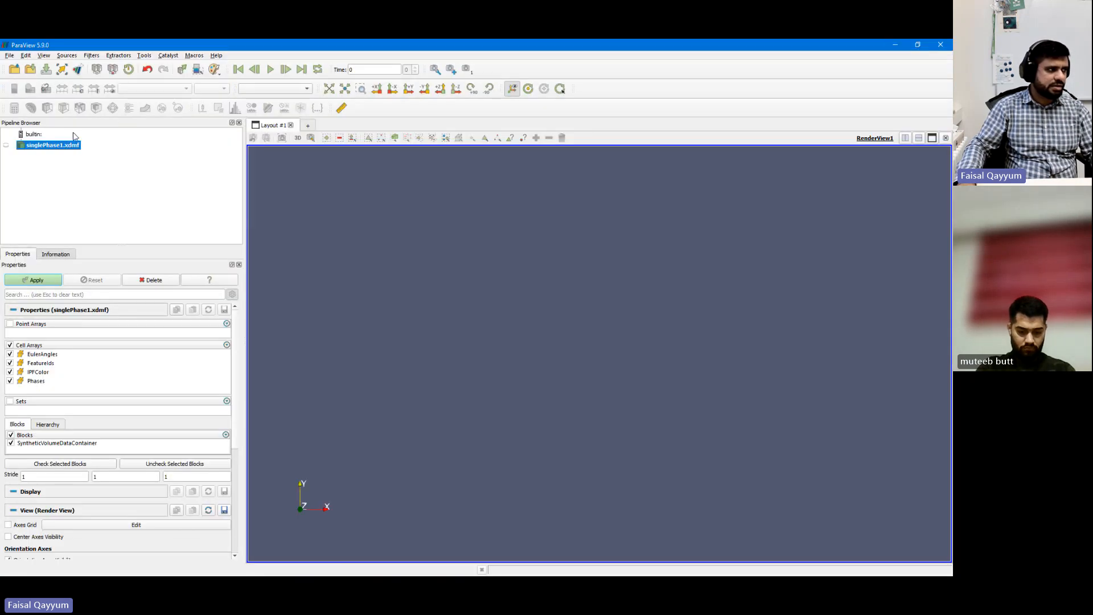
Show the singlePhase1.xdmf volume in the render view and set its representation to Surface.
{"action": "left_click", "coordinate": [7, 146]}
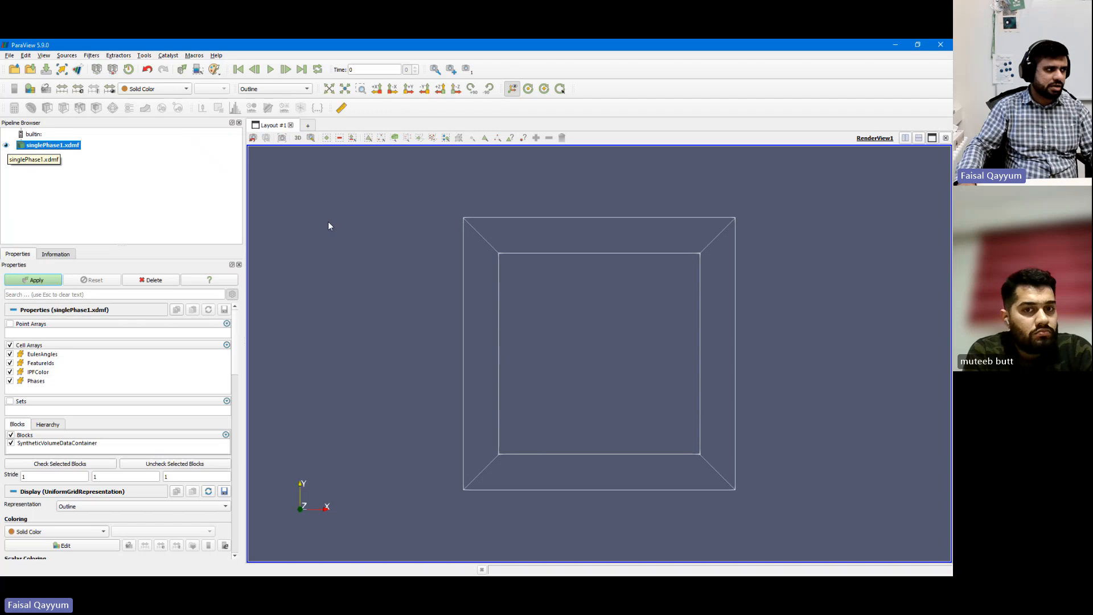
{"action": "left_click_drag", "start_coordinate": [575, 327], "coordinate": [590, 358]}
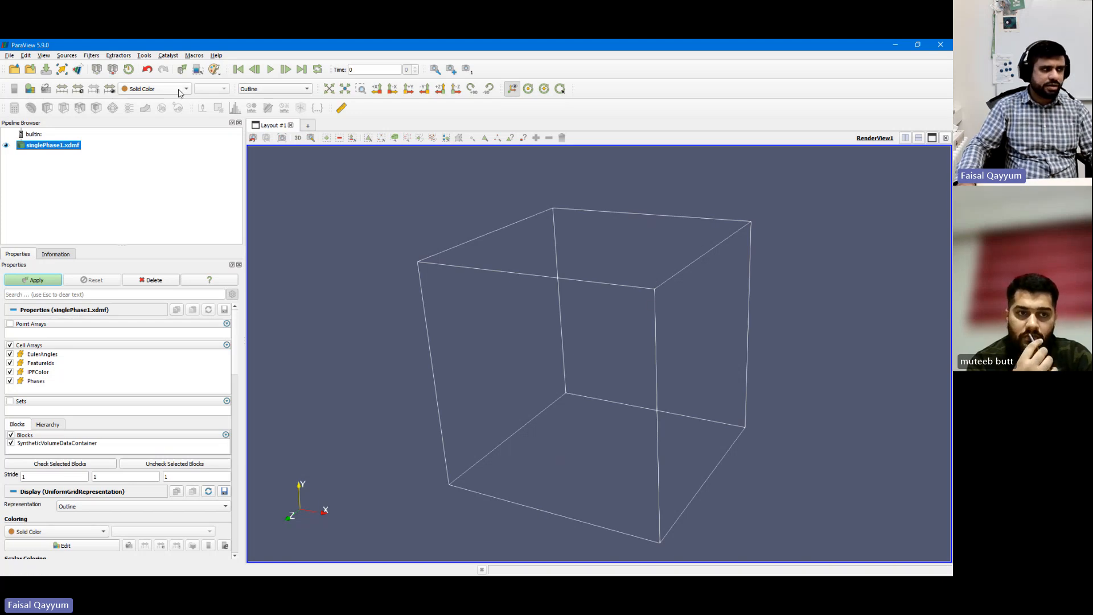
{"action": "left_click", "coordinate": [265, 90]}
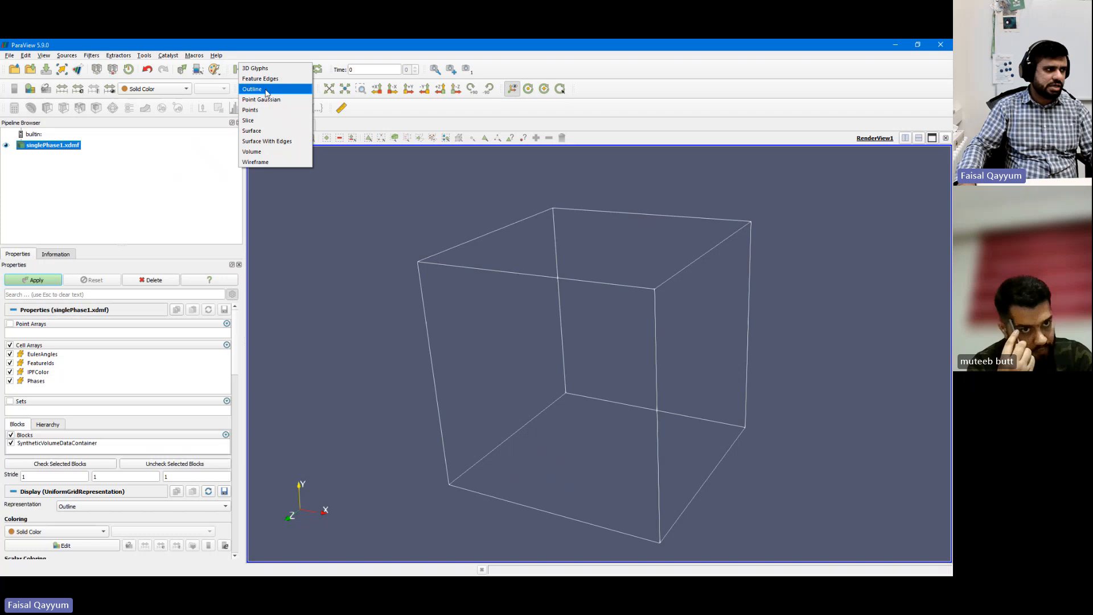
{"action": "left_click", "coordinate": [253, 130]}
{"action": "left_click_drag", "start_coordinate": [694, 342], "coordinate": [596, 309]}
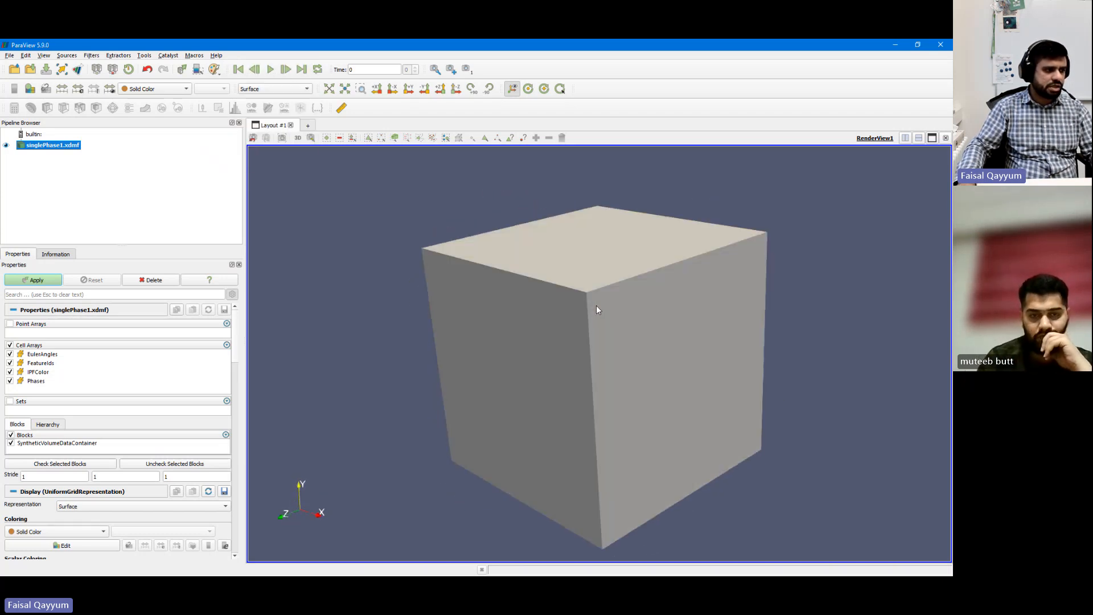
Colour the volume by FeatureIds and inspect the grains across the cube's faces and edges.
{"action": "left_click", "coordinate": [165, 89]}
{"action": "left_click", "coordinate": [265, 173]}
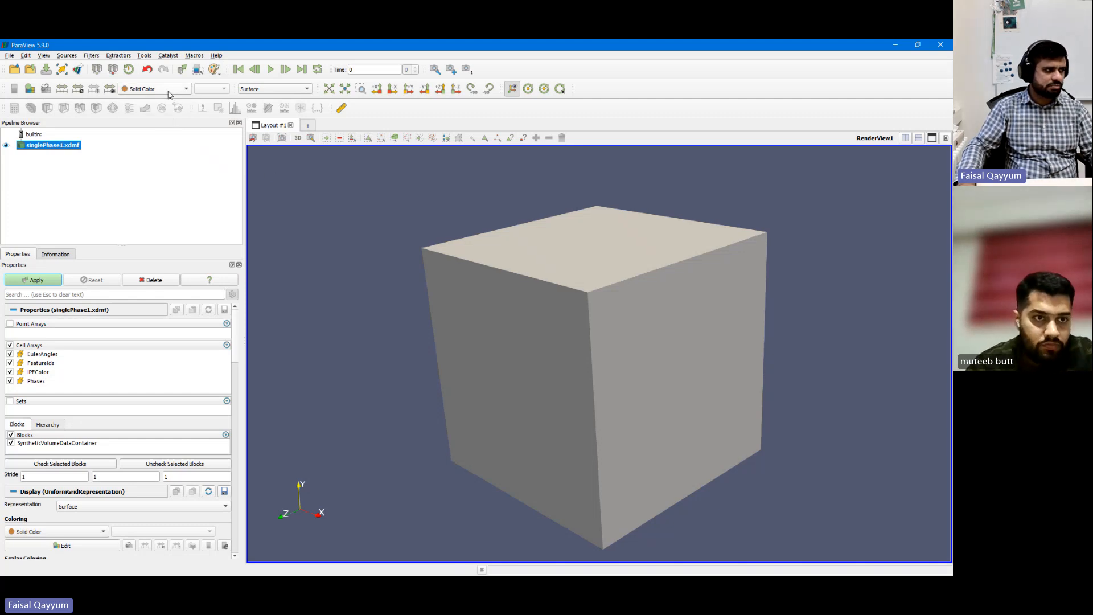
{"action": "left_click", "coordinate": [170, 93]}
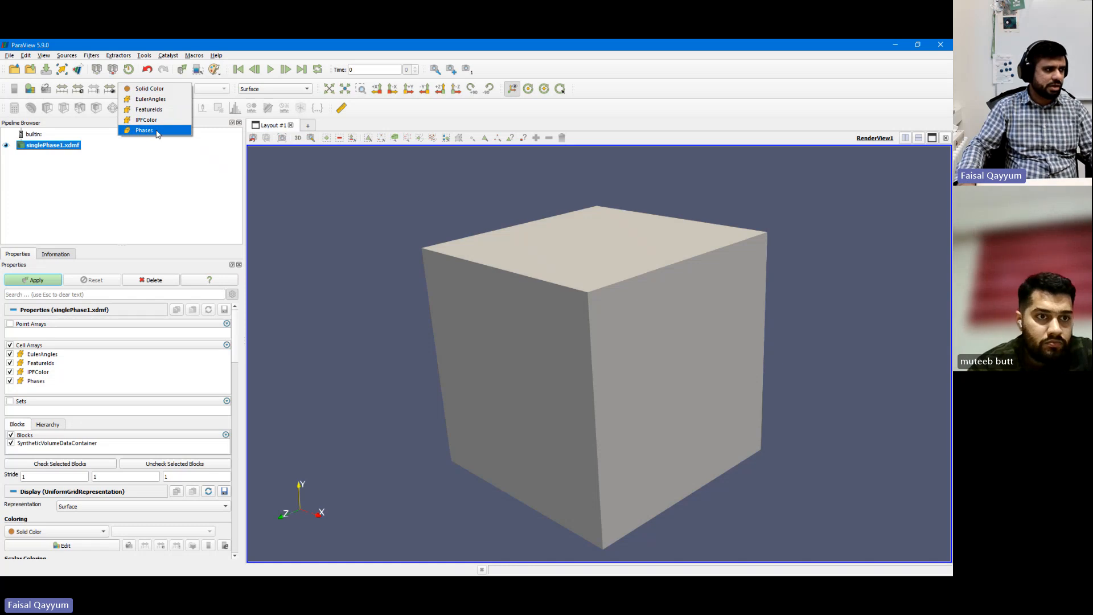
{"action": "left_click", "coordinate": [149, 109]}
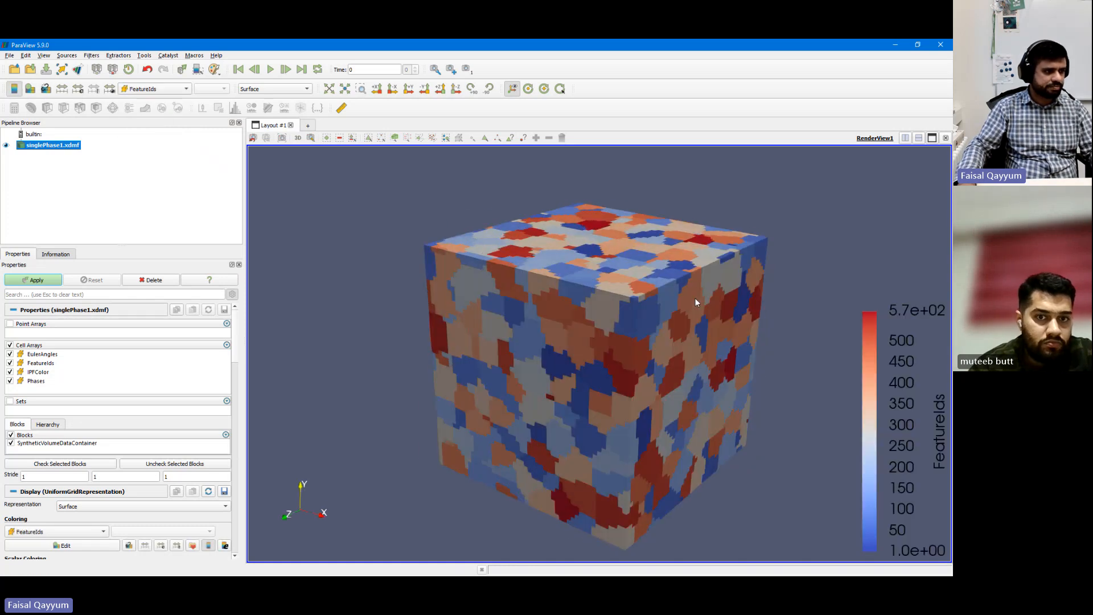
{"action": "left_click_drag", "start_coordinate": [695, 298], "coordinate": [670, 485]}
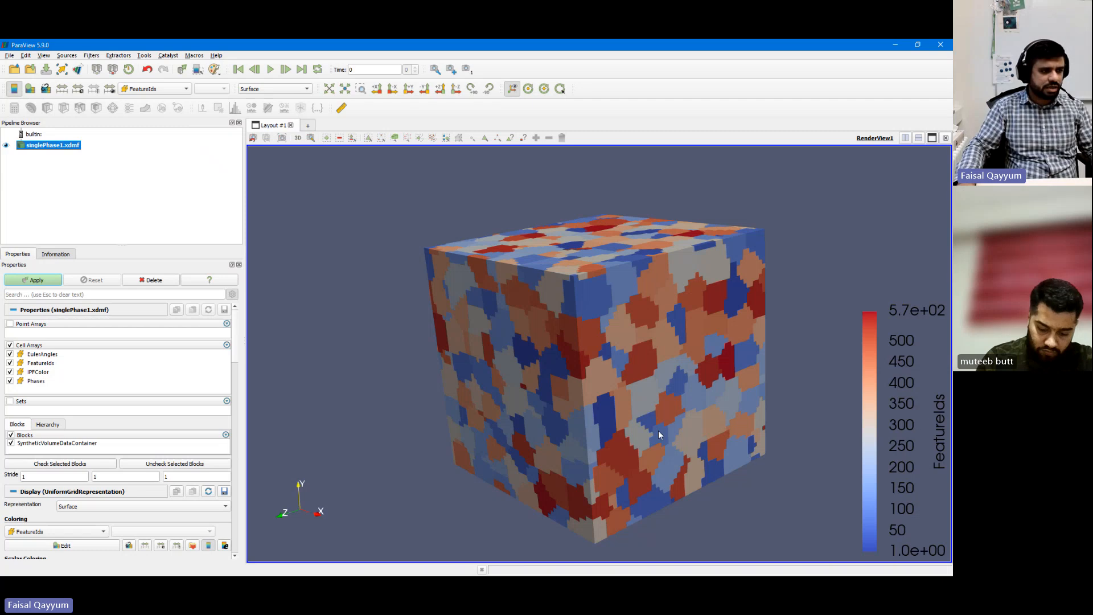
{"action": "mouse_move", "coordinate": [619, 390]}
{"action": "left_mouse_down"}
{"action": "mouse_move", "coordinate": [678, 385]}
{"action": "mouse_move", "coordinate": [609, 387]}
{"action": "left_mouse_up"}
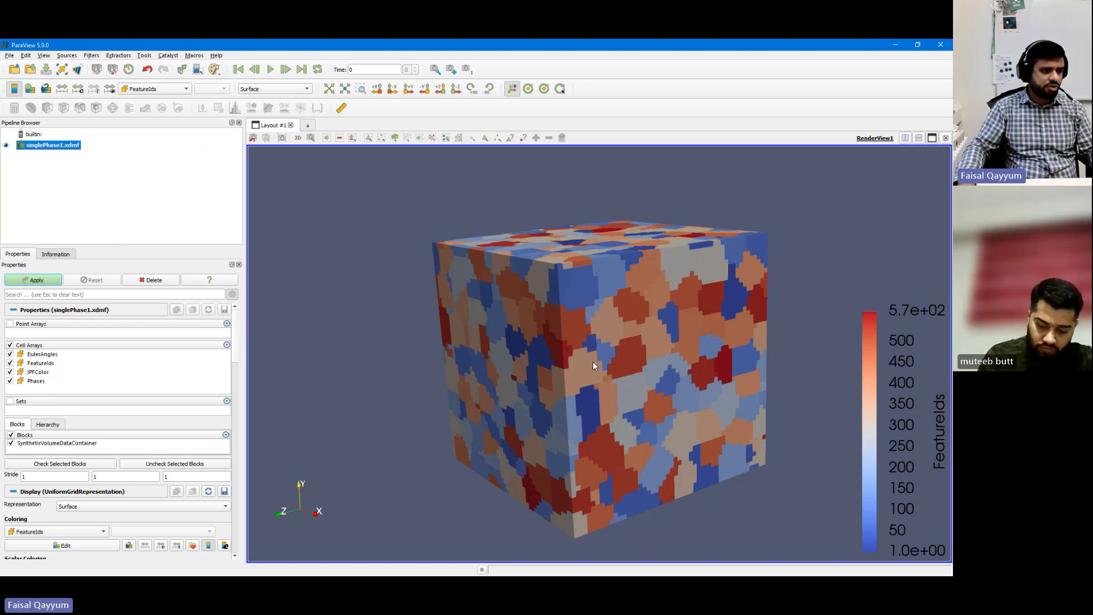
{"action": "left_click_drag", "start_coordinate": [593, 361], "coordinate": [588, 403]}
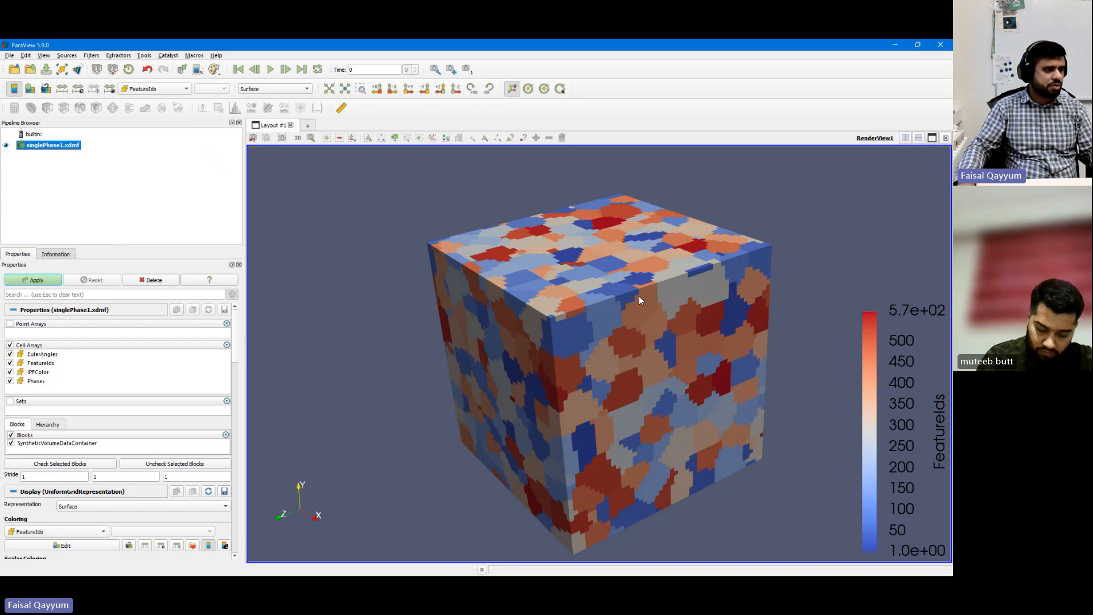
{"action": "left_click_drag", "start_coordinate": [445, 293], "coordinate": [645, 400]}
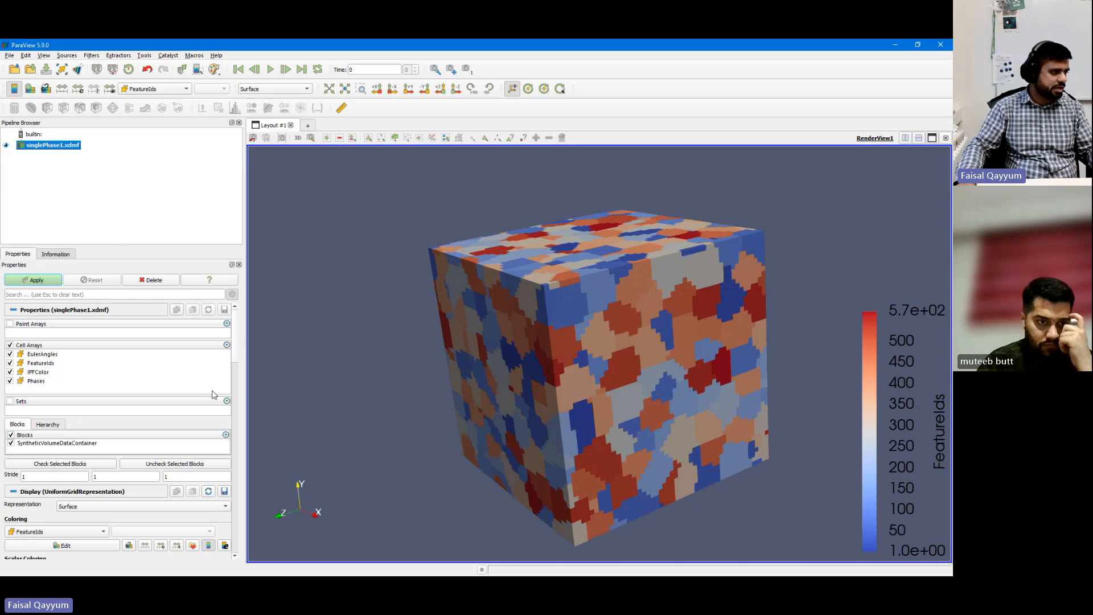
Look through the default and advanced display properties of singlePhase1.xdmf for the scalar colouring options.
{"action": "scroll", "coordinate": [237, 366], "scroll_direction": "down", "scroll_amount": 3}
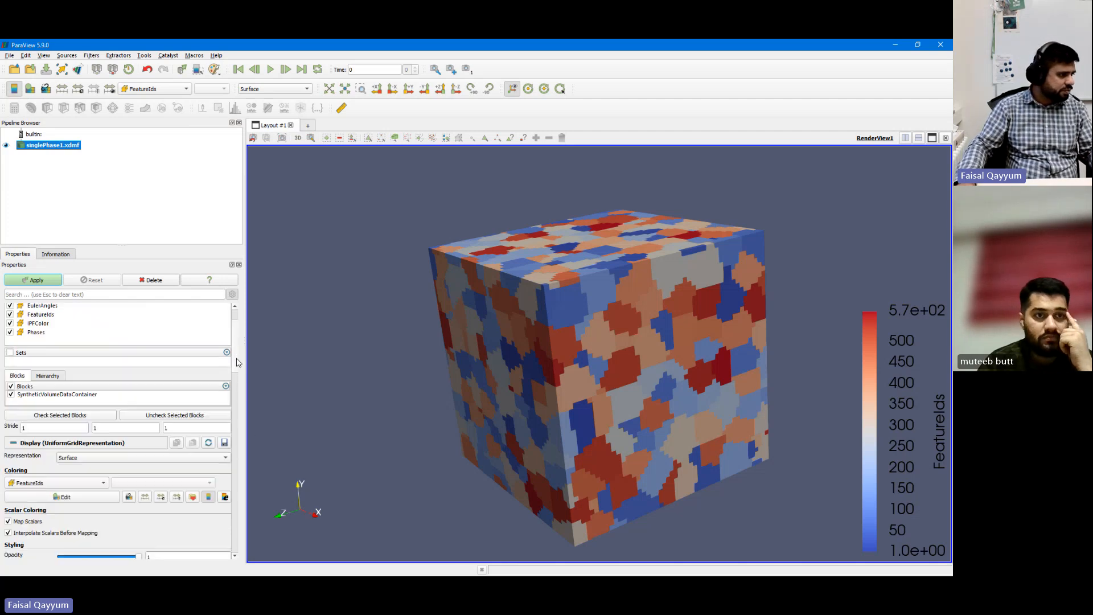
{"action": "scroll", "coordinate": [238, 365], "scroll_direction": "down", "scroll_amount": 1}
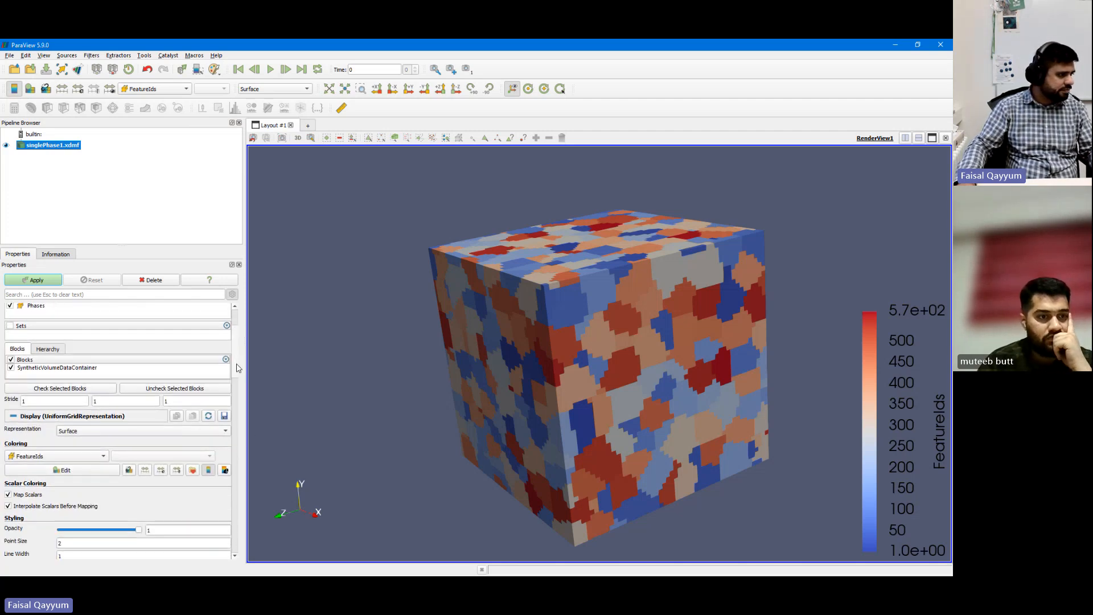
{"action": "scroll", "coordinate": [237, 359], "scroll_direction": "up", "scroll_amount": 3}
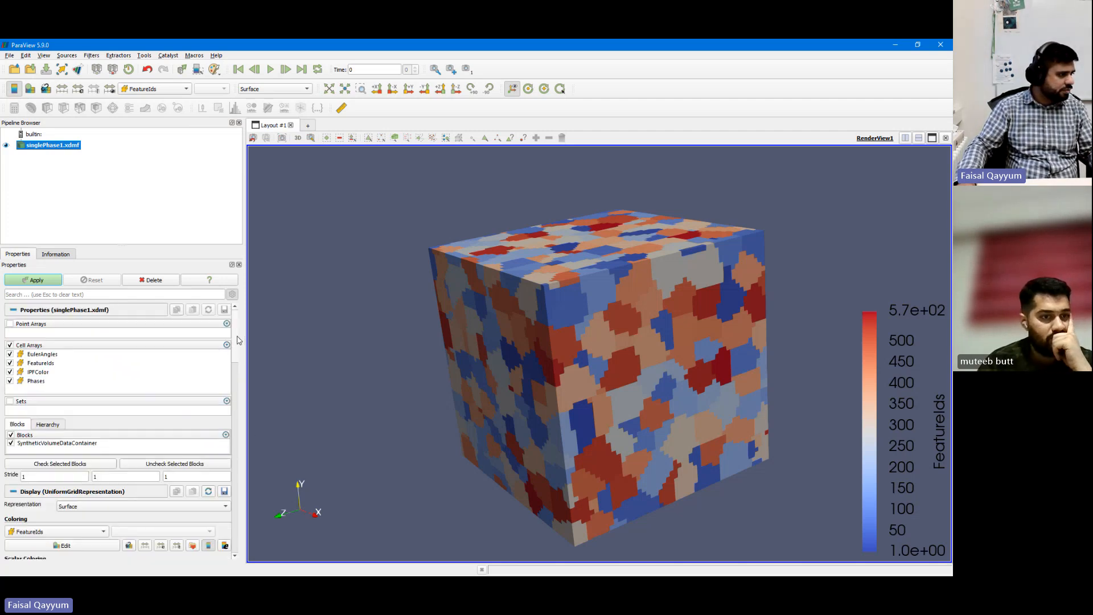
{"action": "left_click", "coordinate": [233, 295]}
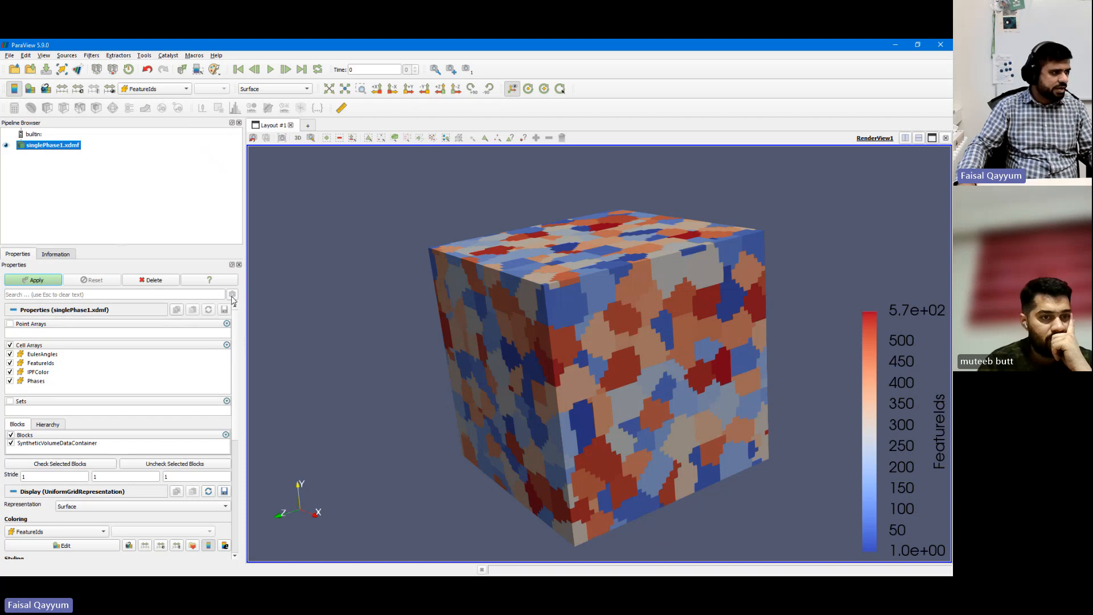
{"action": "left_click", "coordinate": [232, 295]}
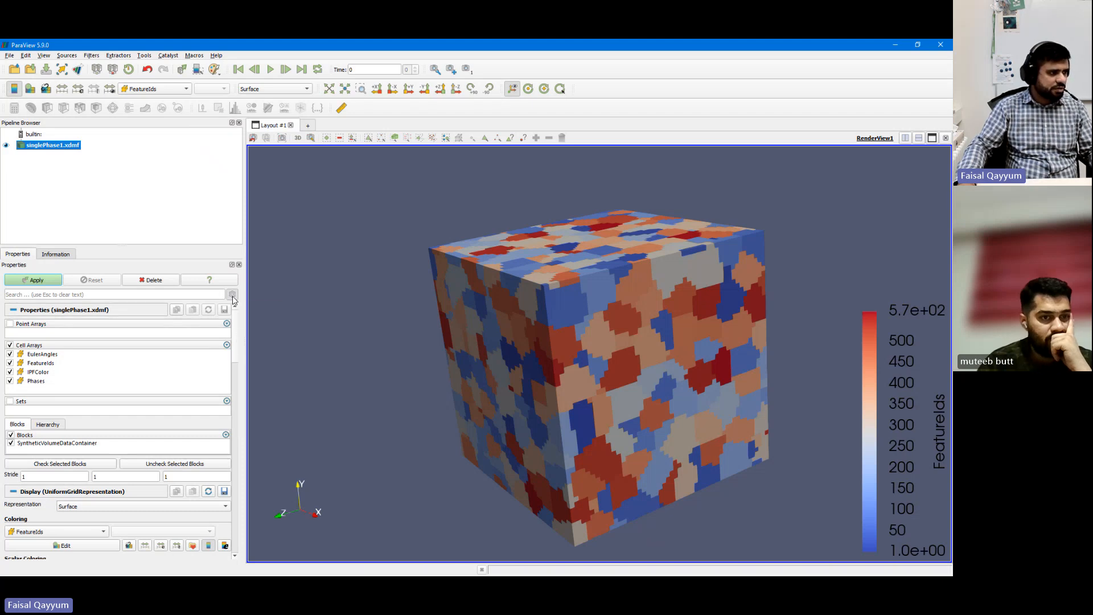
{"action": "left_click", "coordinate": [232, 295]}
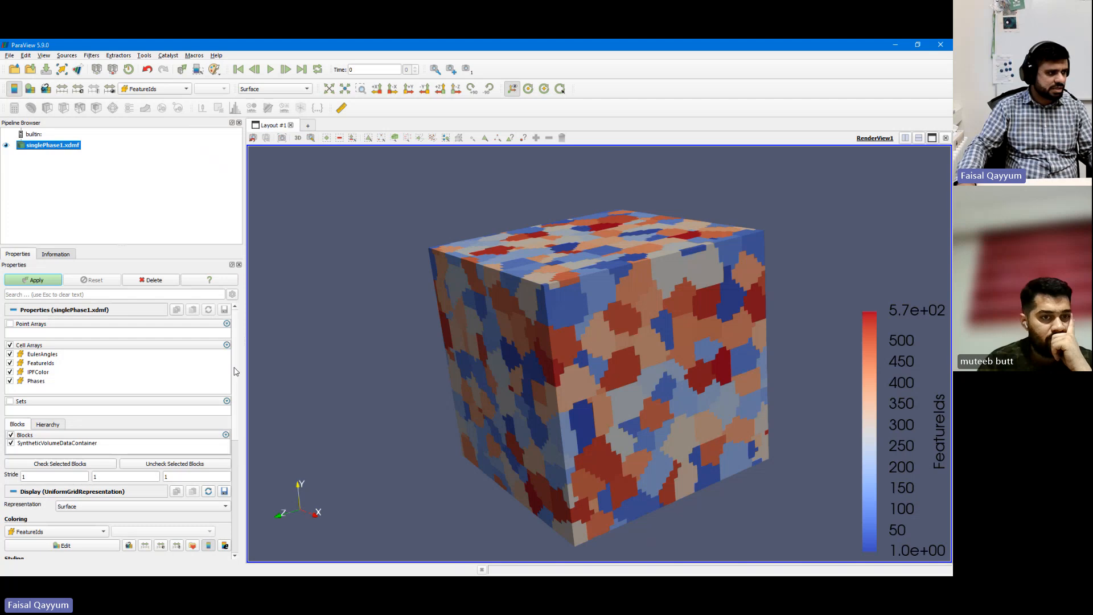
{"action": "scroll", "coordinate": [234, 371], "scroll_direction": "down", "scroll_amount": 5}
{"action": "scroll", "coordinate": [234, 372], "scroll_direction": "up", "scroll_amount": 4}
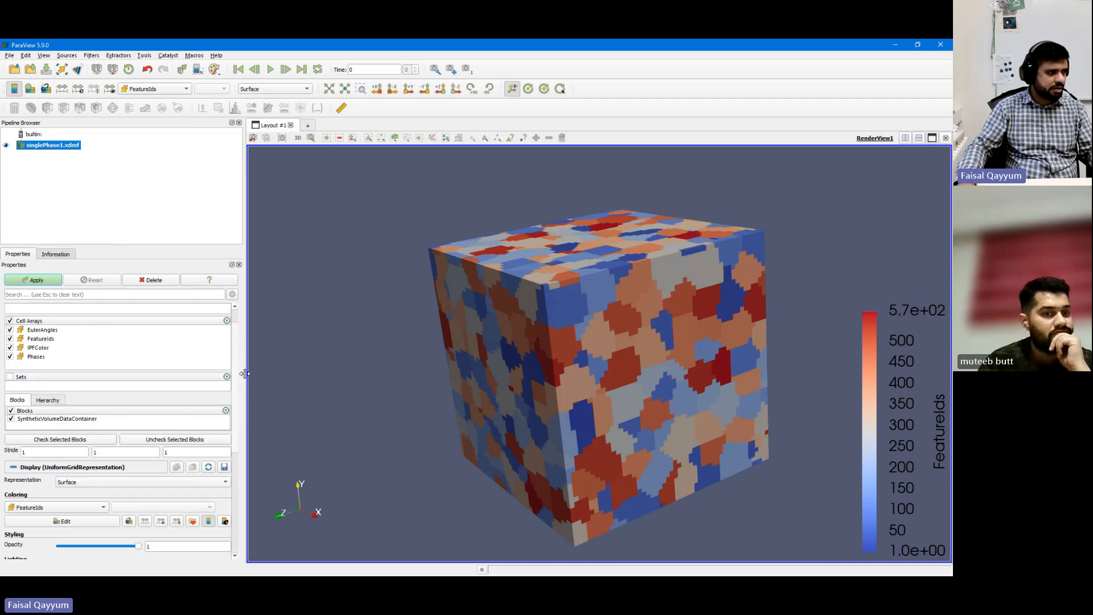
{"action": "scroll", "coordinate": [245, 373], "scroll_direction": "up", "scroll_amount": 1}
{"action": "scroll", "coordinate": [245, 373], "scroll_direction": "down", "scroll_amount": 5}
{"action": "scroll", "coordinate": [243, 370], "scroll_direction": "up", "scroll_amount": 4}
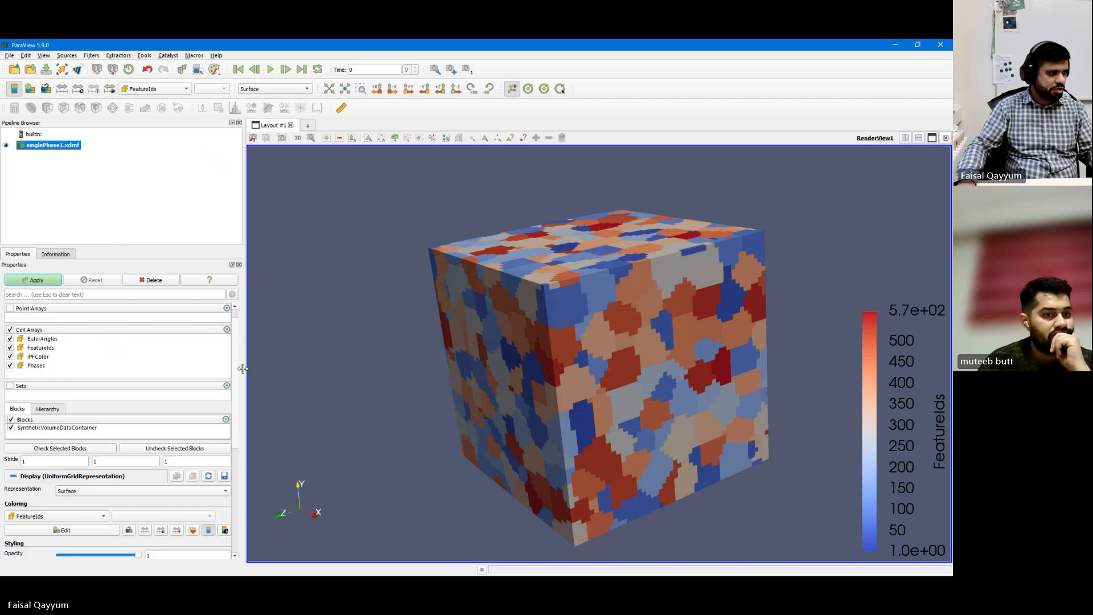
{"action": "scroll", "coordinate": [242, 369], "scroll_direction": "up", "scroll_amount": 1}
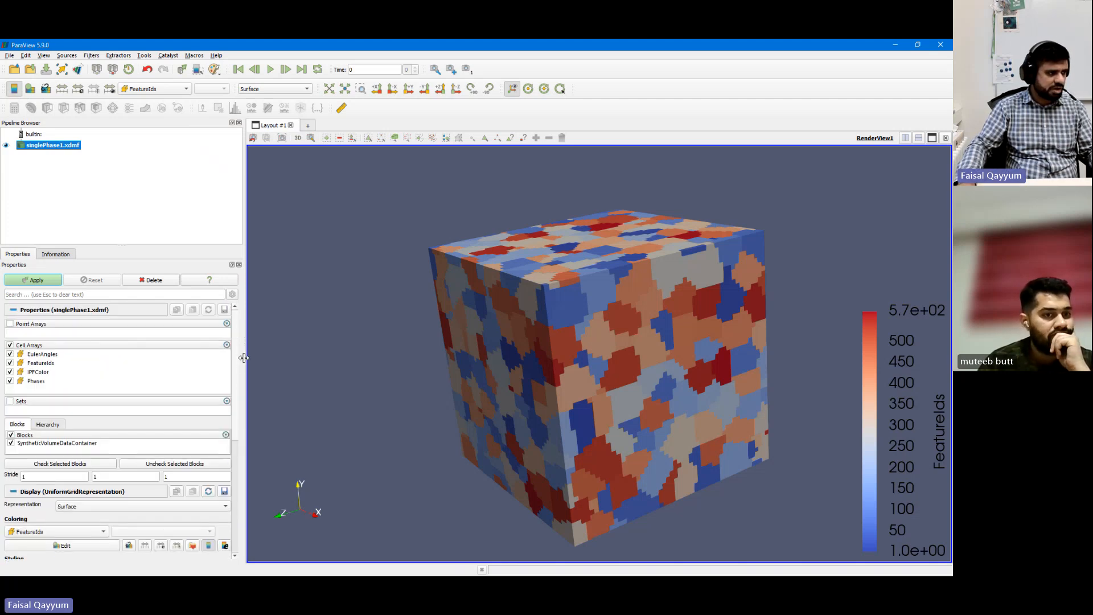
Show the advanced properties and turn off Map Scalars for the volume's scalar colouring.
{"action": "left_click", "coordinate": [232, 293]}
{"action": "scroll", "coordinate": [236, 363], "scroll_direction": "down", "scroll_amount": 10}
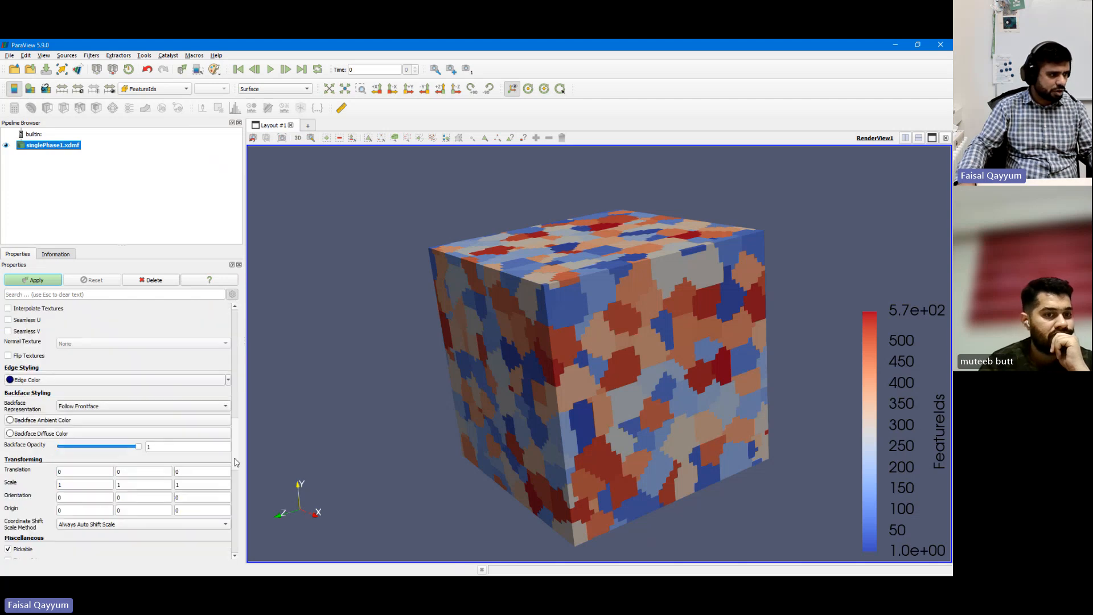
{"action": "left_click_drag", "start_coordinate": [236, 497], "coordinate": [240, 366]}
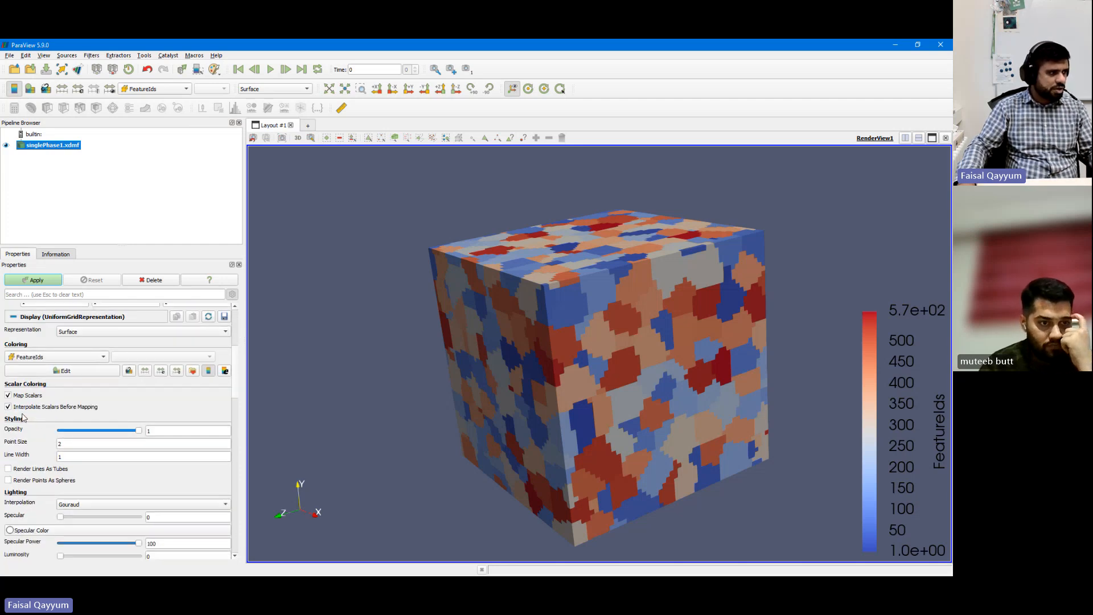
{"action": "left_click", "coordinate": [8, 395]}
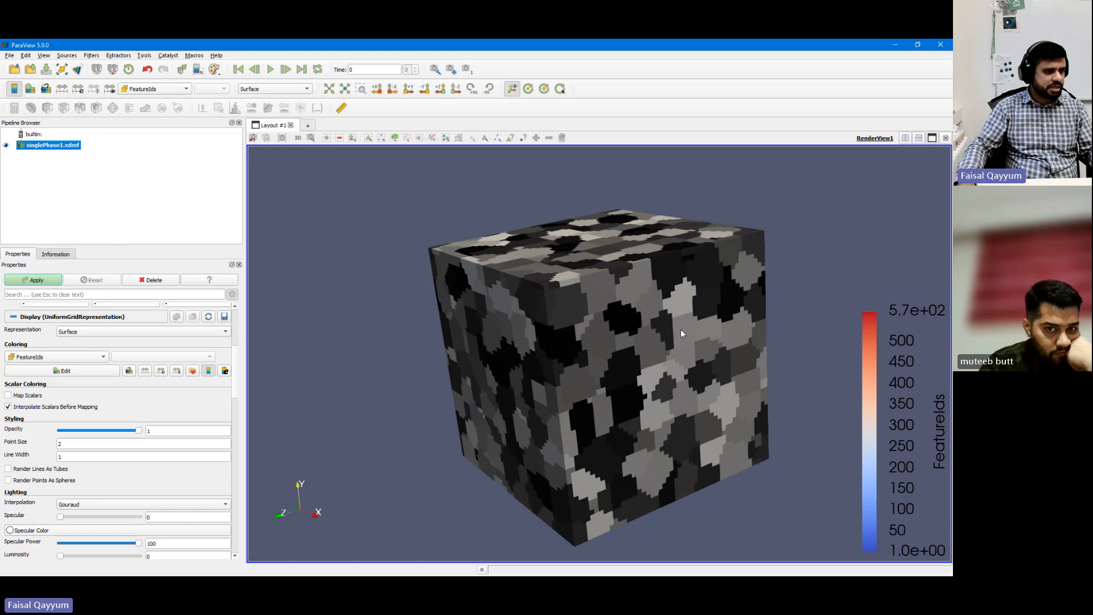
Colour the volume by IPFColor and inspect the grain orientations on the cube's faces.
{"action": "left_click", "coordinate": [179, 89]}
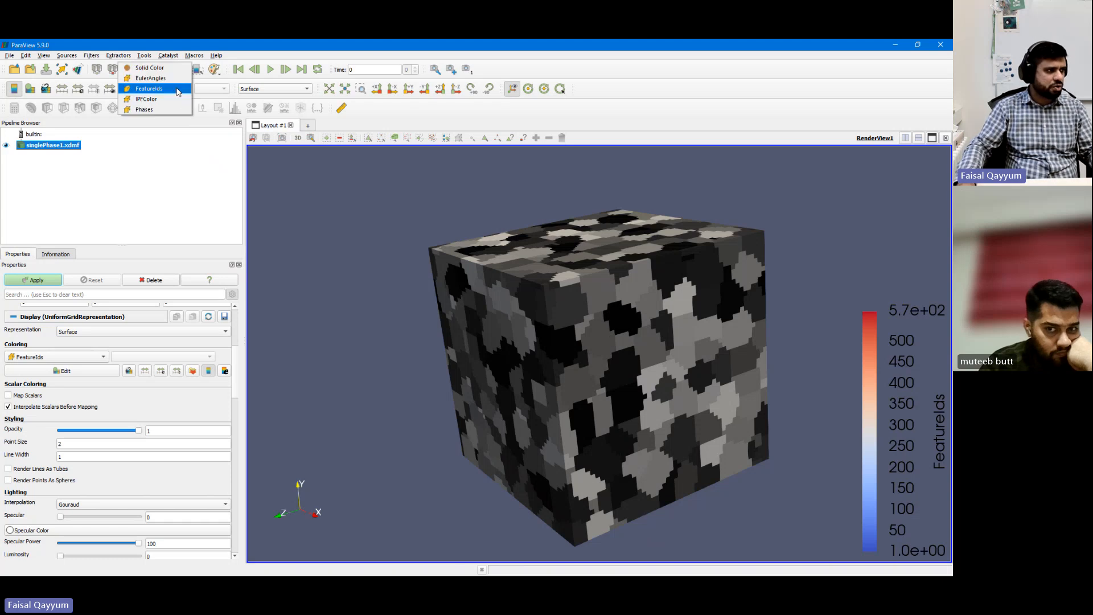
{"action": "left_click", "coordinate": [172, 100]}
{"action": "left_click_drag", "start_coordinate": [470, 347], "coordinate": [644, 337]}
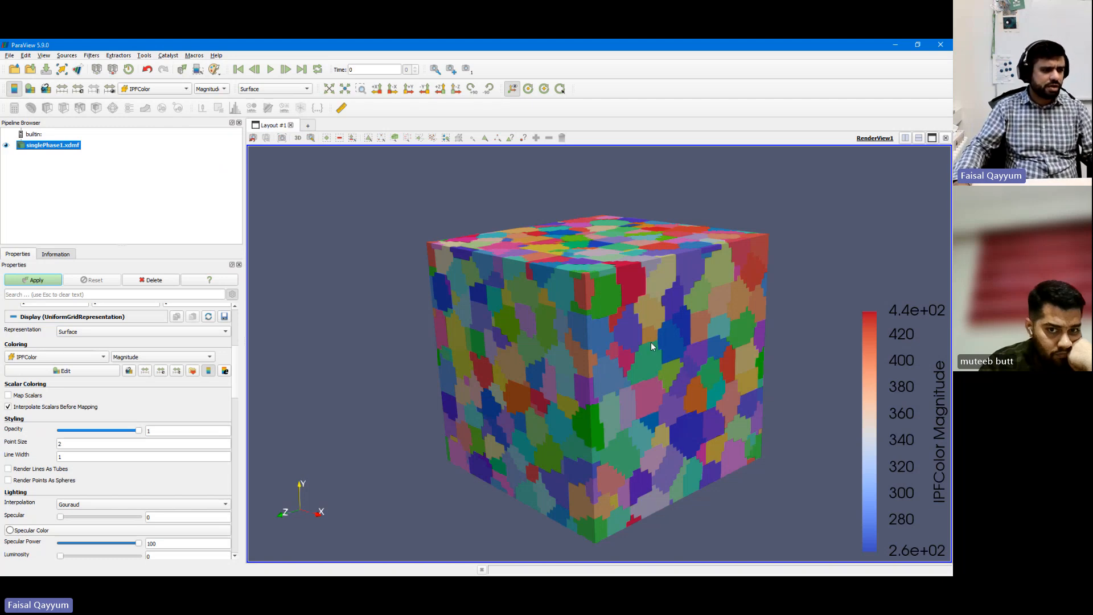
Switch to DREAM.3D and review the StatsGenerator size distribution and the Initialize Synthetic Volume parameters.
{"action": "mouse_move", "coordinate": [651, 343]}
{"action": "left_mouse_down"}
{"action": "mouse_move", "coordinate": [657, 374]}
{"action": "mouse_move", "coordinate": [647, 344]}
{"action": "mouse_move", "coordinate": [635, 345]}
{"action": "left_mouse_up"}
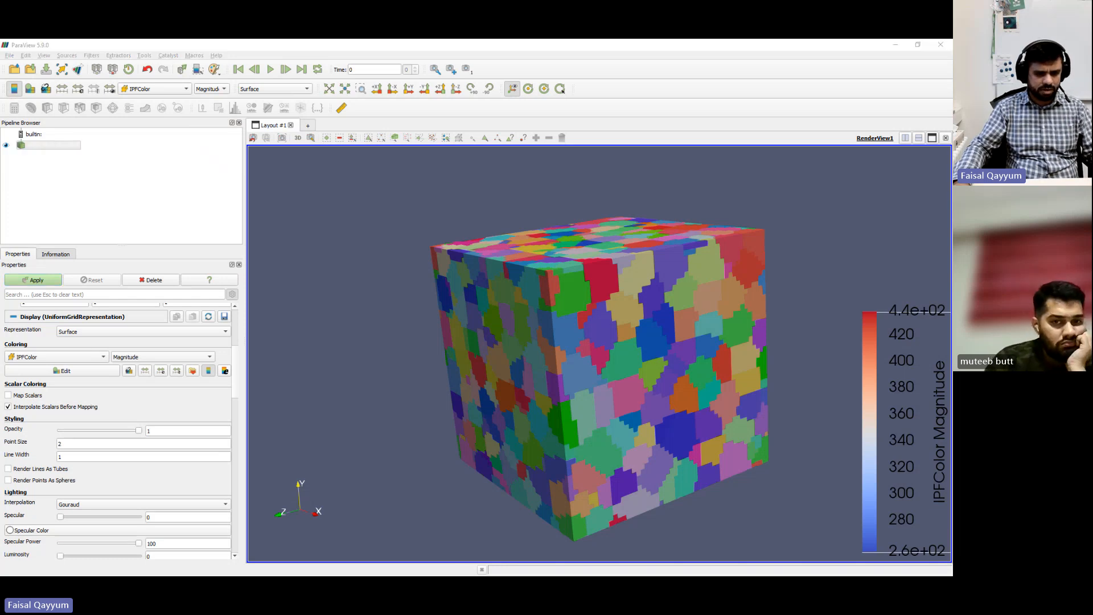
{"action": "key", "text": "alt+Tab"}
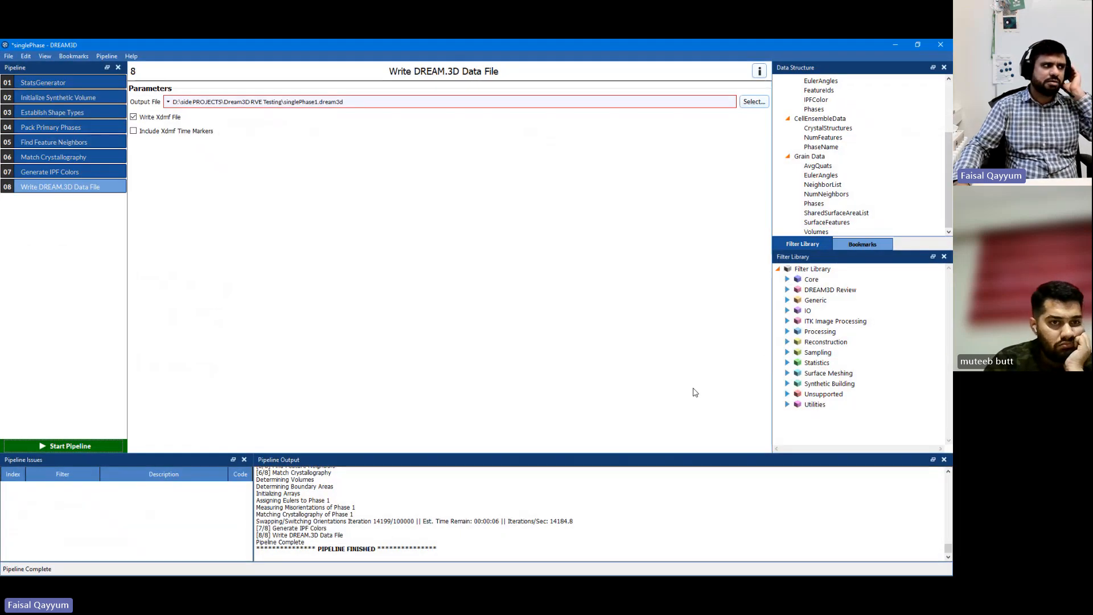
{"action": "left_click", "coordinate": [73, 82]}
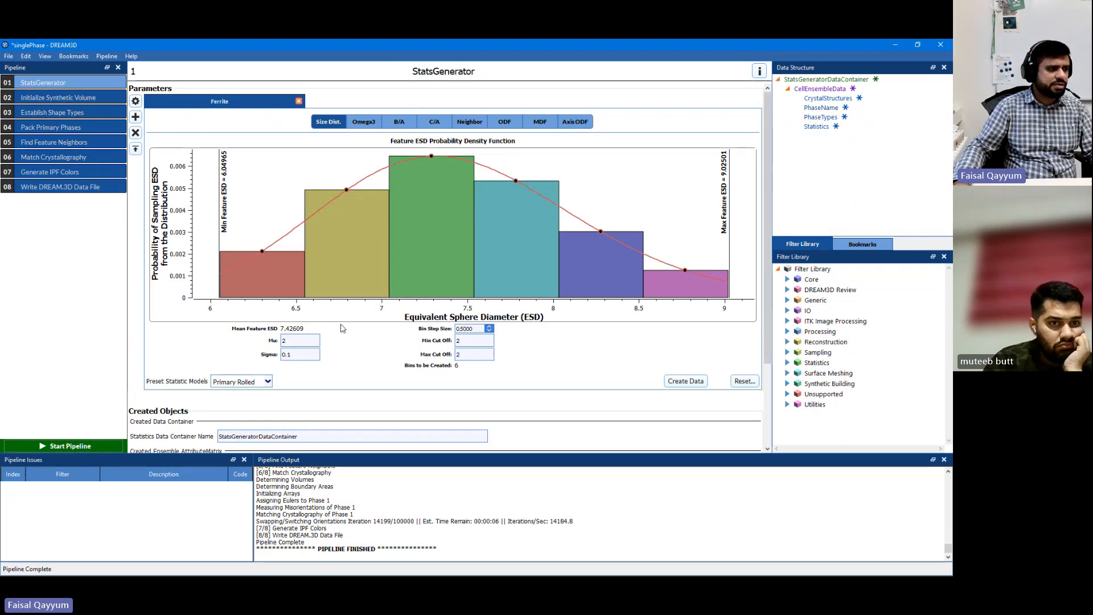
{"action": "left_click", "coordinate": [69, 99]}
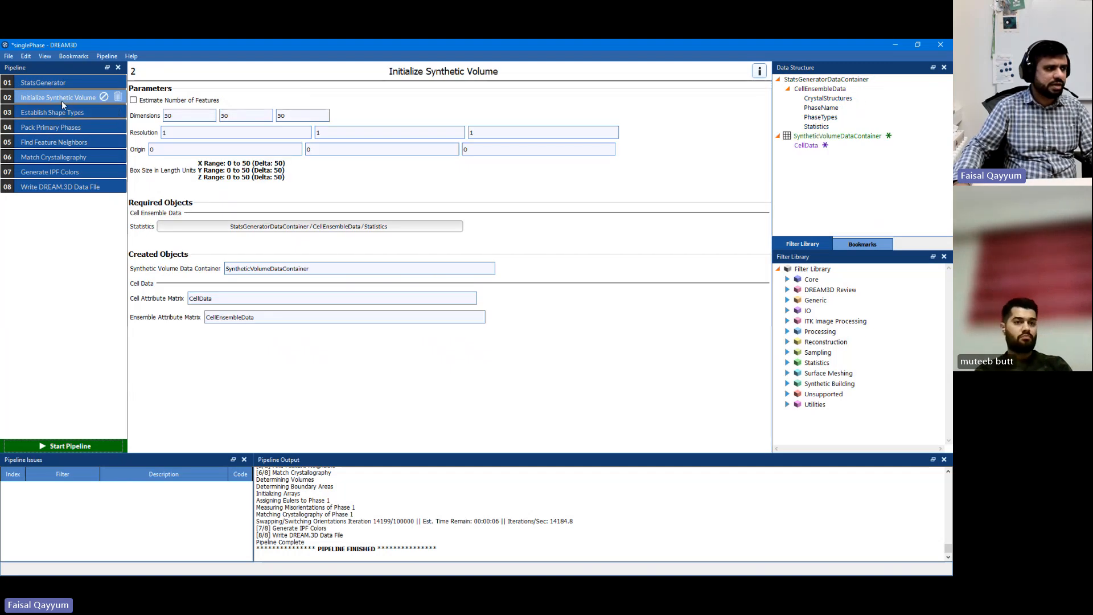
{"action": "double_click", "coordinate": [180, 114]}
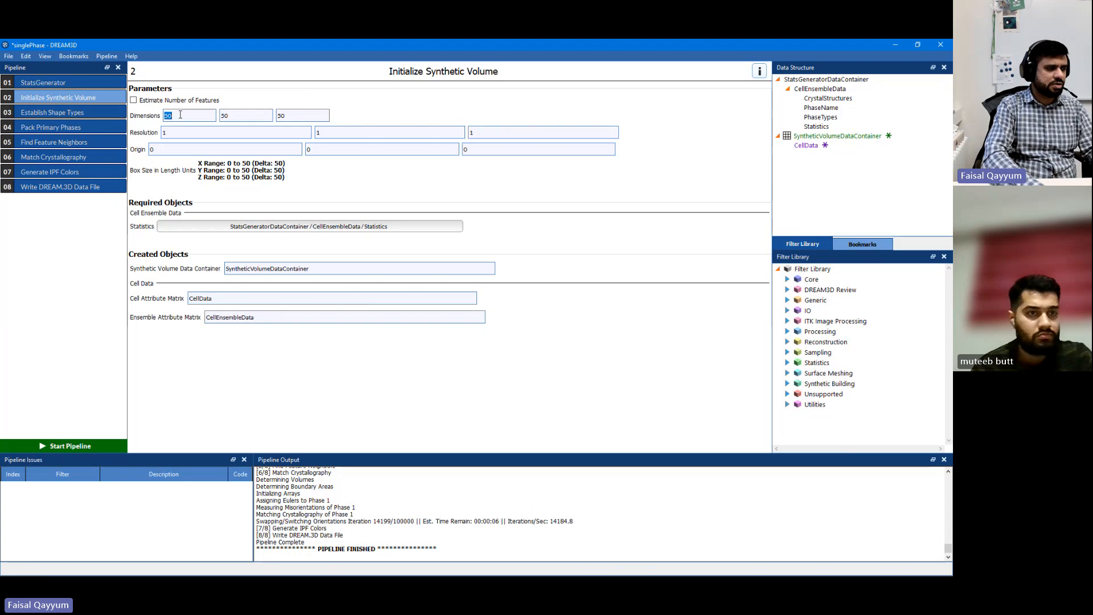
{"action": "type", "text": "1"}
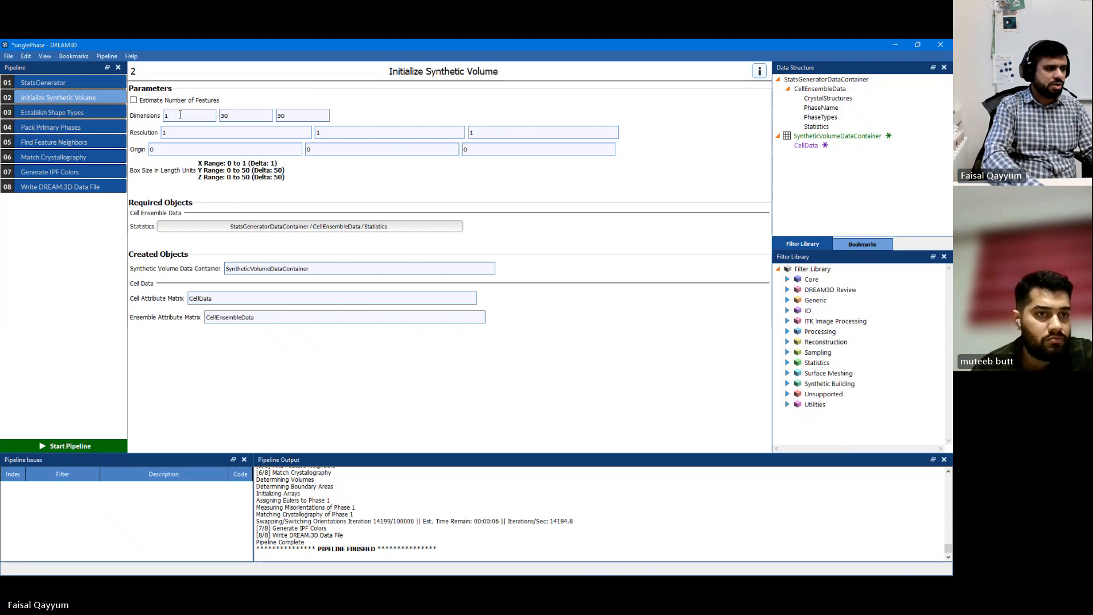
{"action": "key", "text": "BackSpace"}
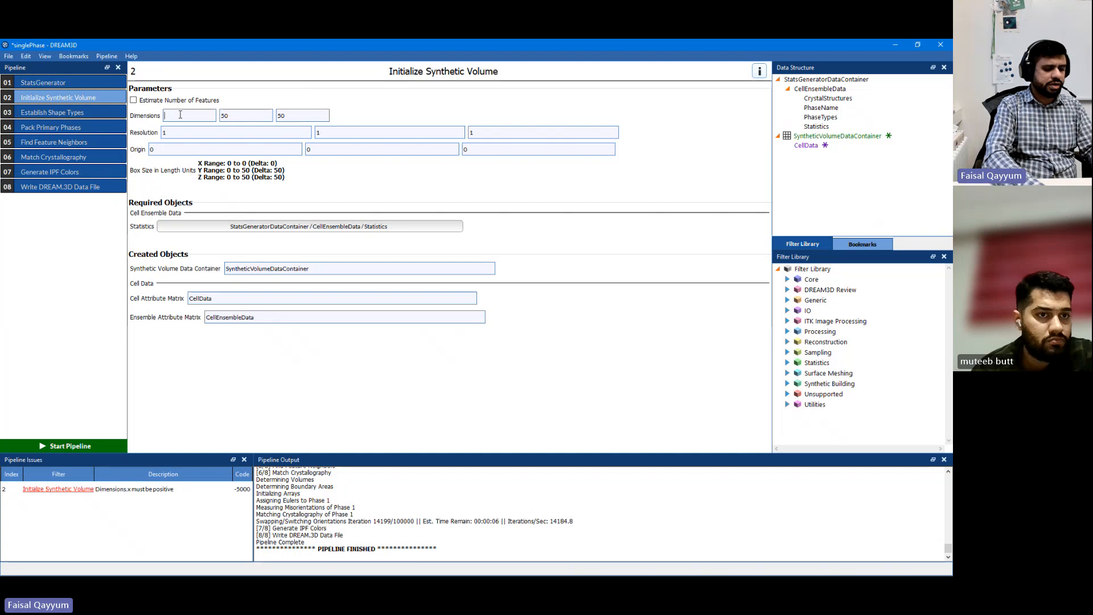
{"action": "type", "text": "50"}
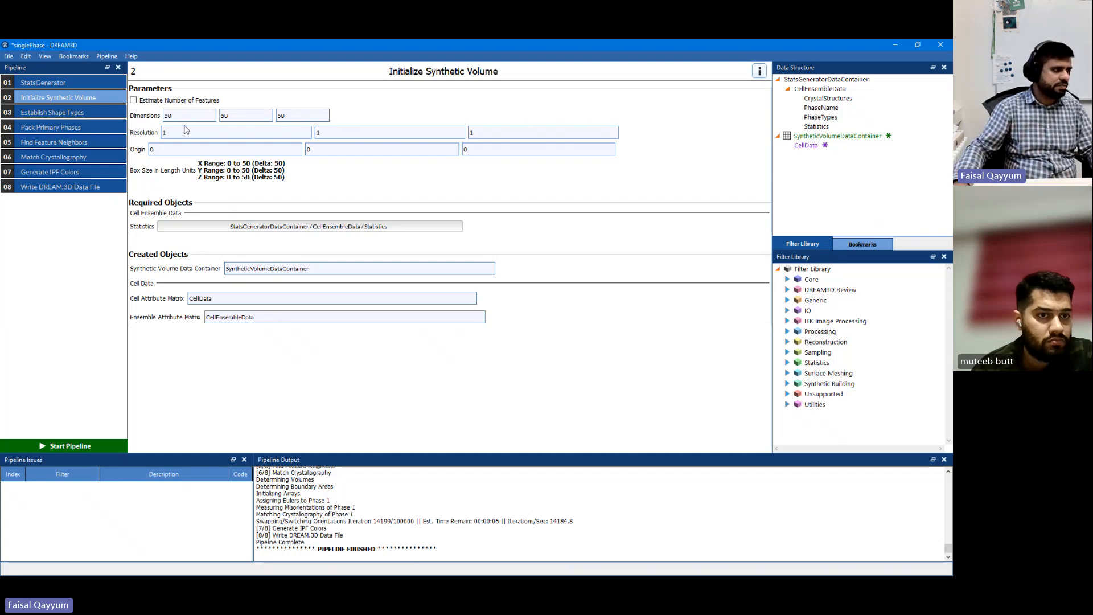
Set the synthetic volume's resolution to 0.2 on all three axes and run the pipeline.
{"action": "type", "text": "0.1"}
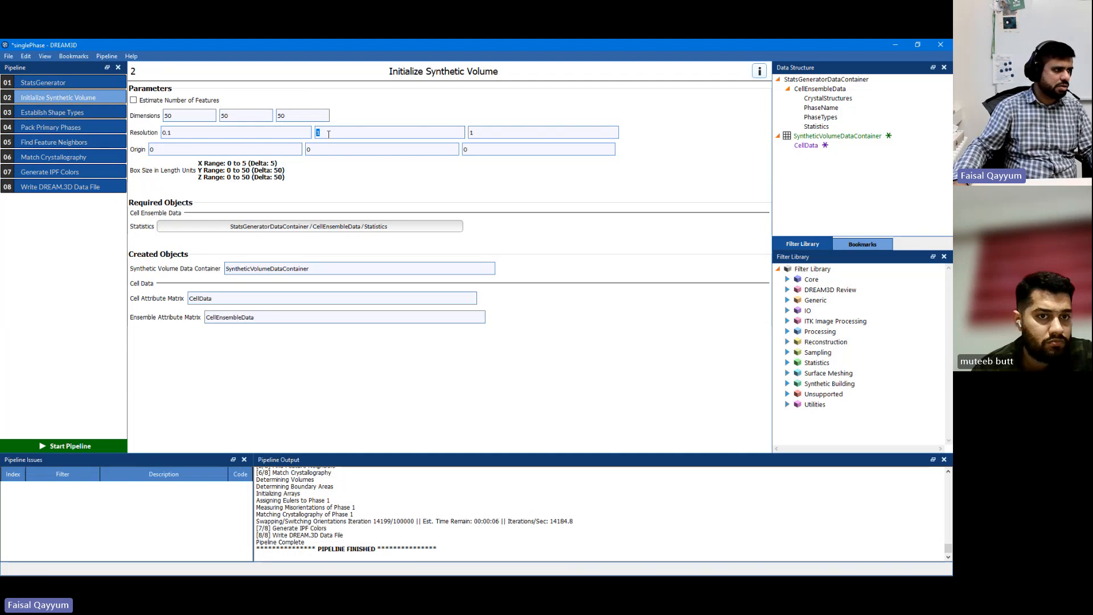
{"action": "left_click", "coordinate": [262, 130]}
{"action": "key", "text": "BackSpace"}
{"action": "type", "text": "2"}
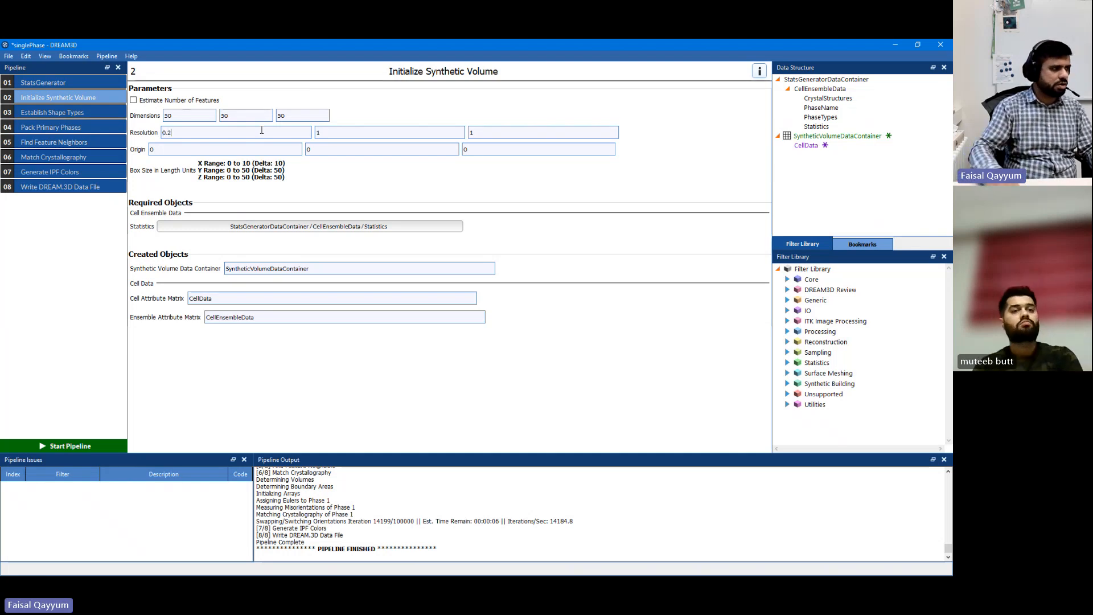
{"action": "double_click", "coordinate": [348, 132]}
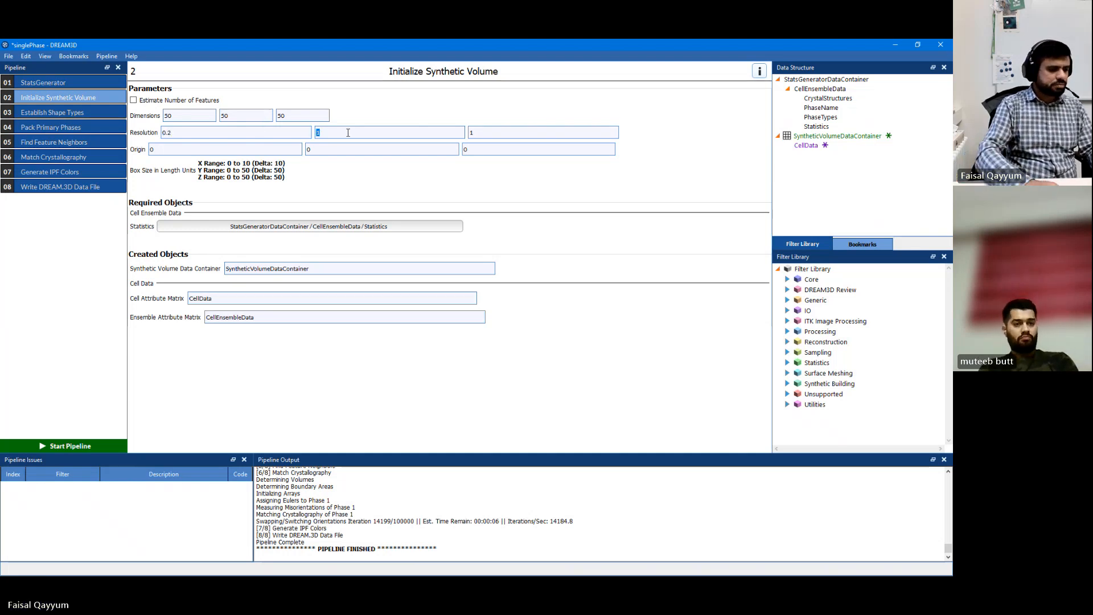
{"action": "type", "text": "0.2"}
{"action": "double_click", "coordinate": [487, 131]}
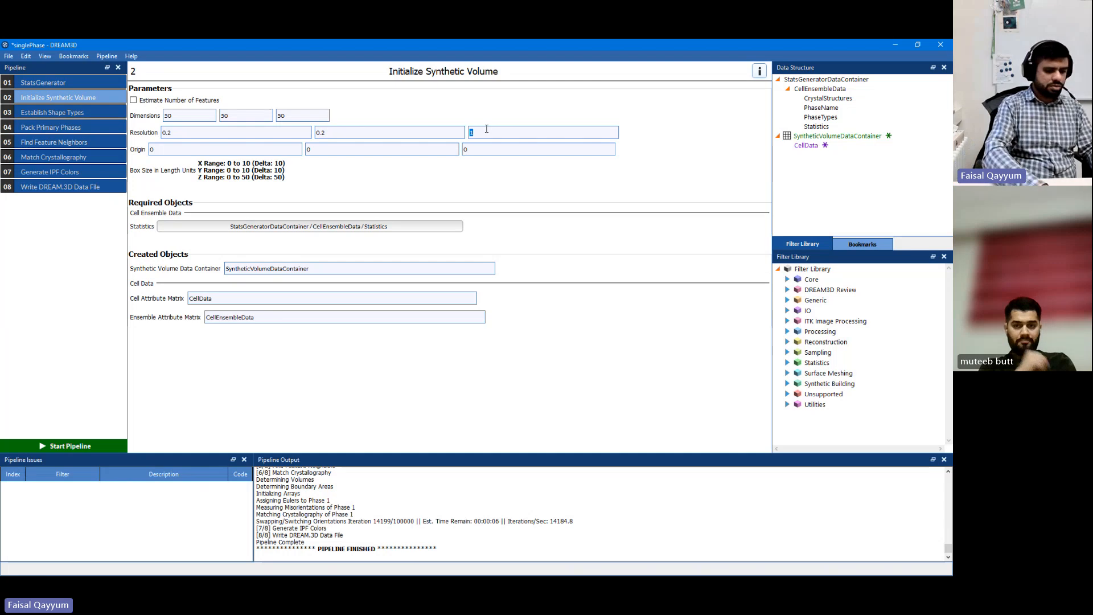
{"action": "type", "text": "0.2"}
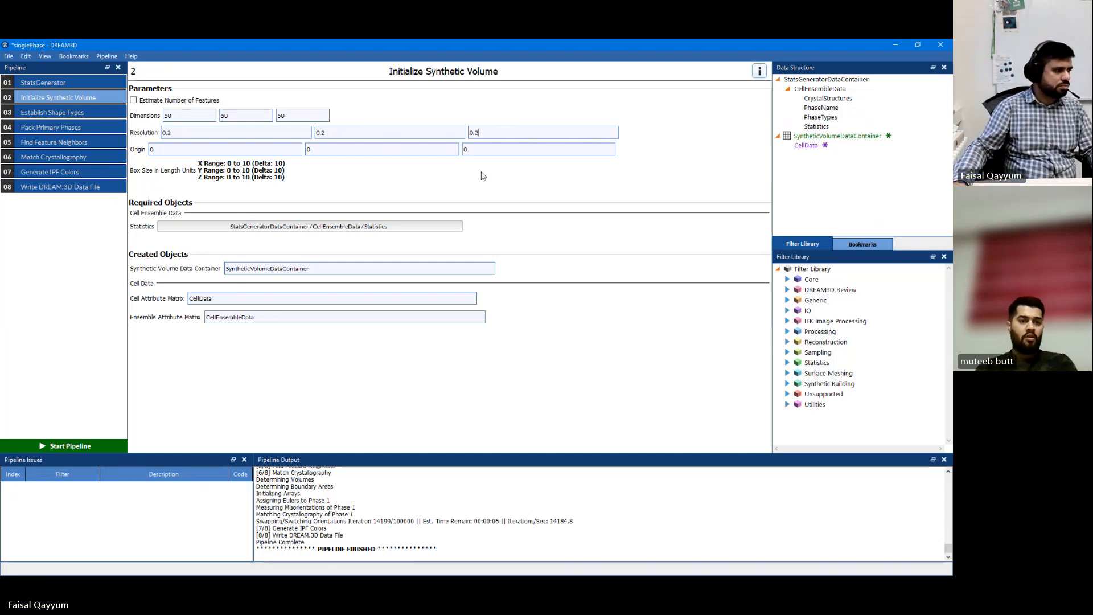
{"action": "left_click", "coordinate": [95, 444]}
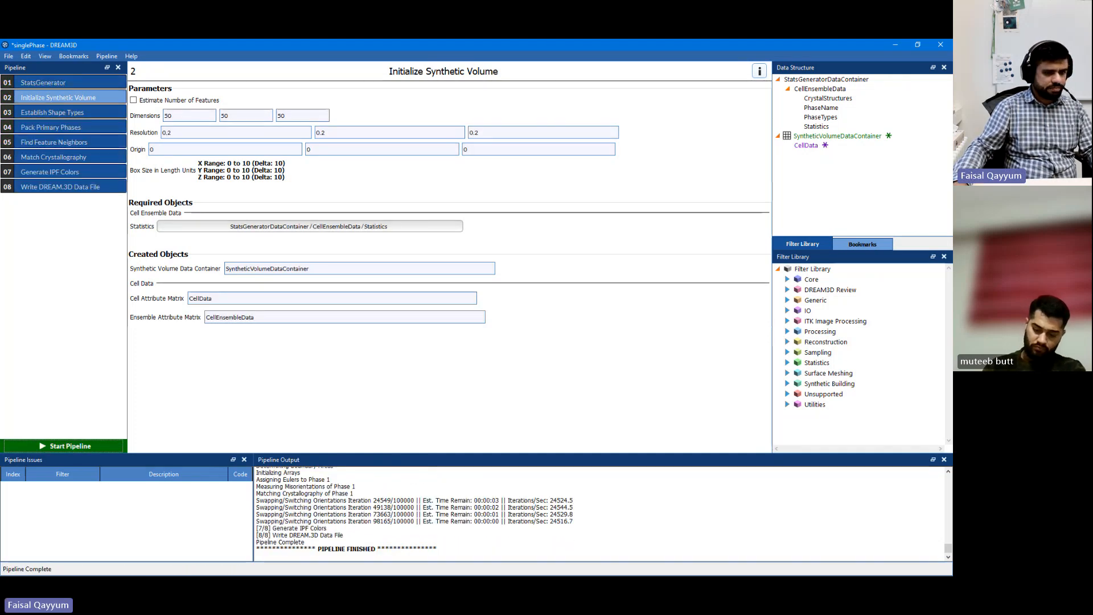
Switch to ParaView and load the regenerated singlePhase1.xdmf from the Dream3D RVE Testing folder with the XDMF Reader.
{"action": "key", "text": "alt+Tab"}
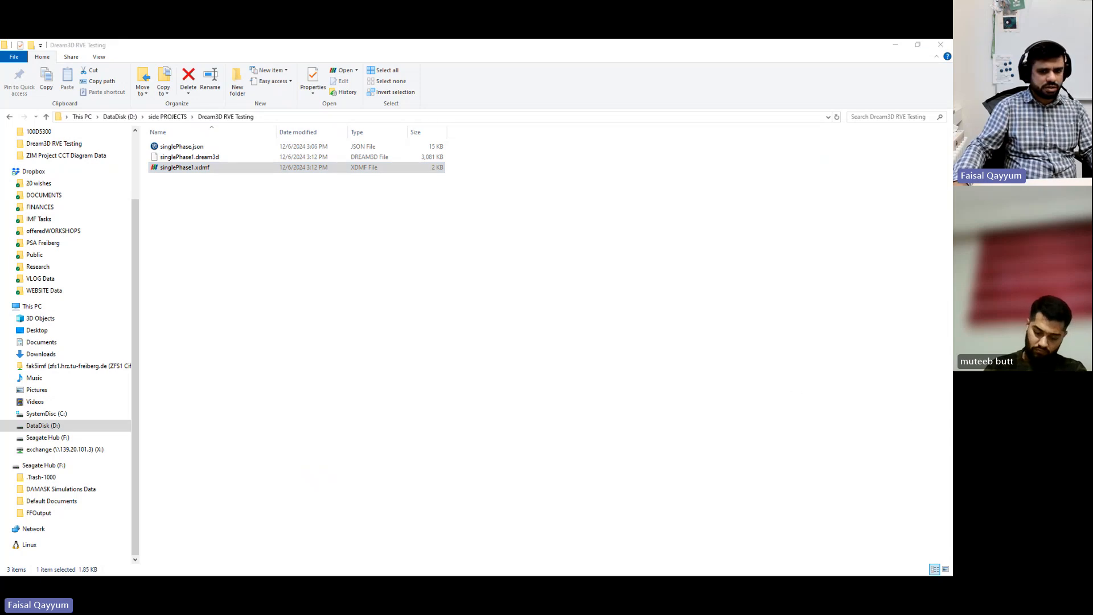
{"action": "key", "text": "alt+Tab"}
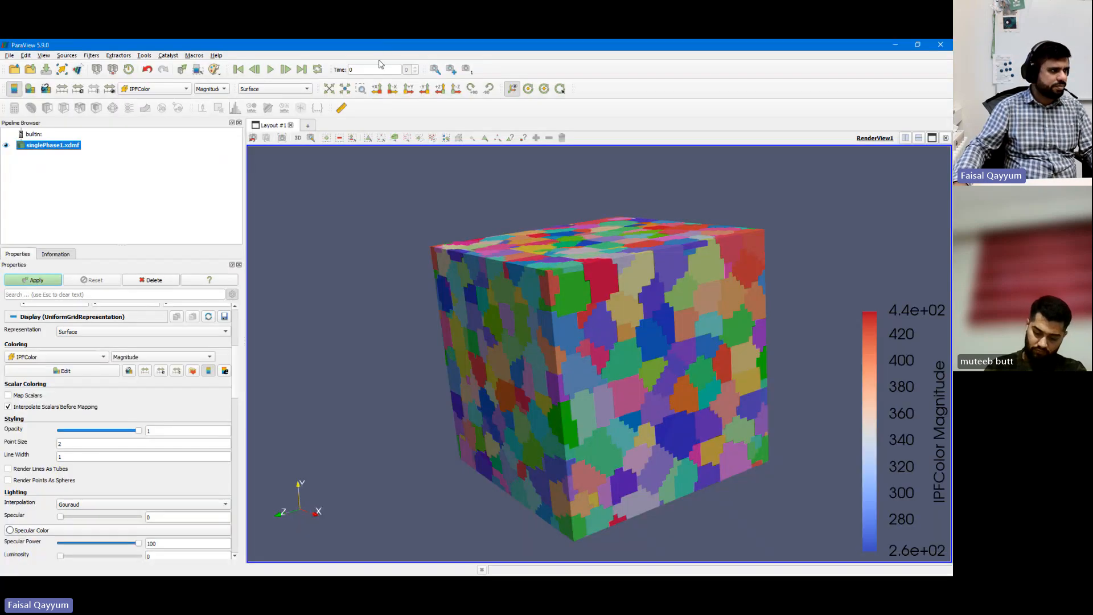
{"action": "left_click_drag", "start_coordinate": [374, 45], "coordinate": [473, 183]}
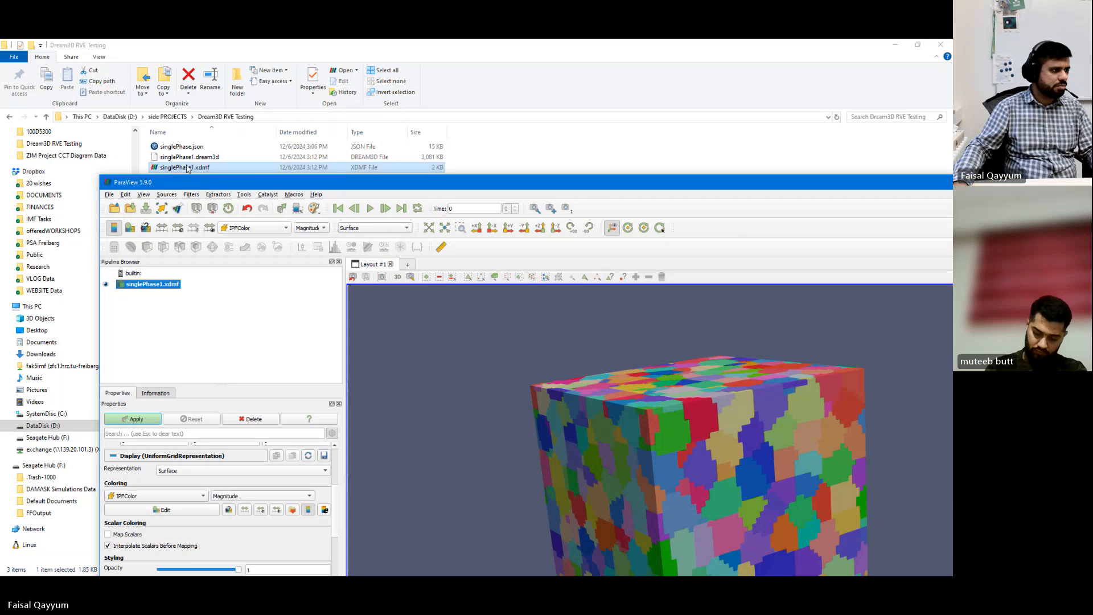
{"action": "left_click_drag", "start_coordinate": [187, 168], "coordinate": [227, 324]}
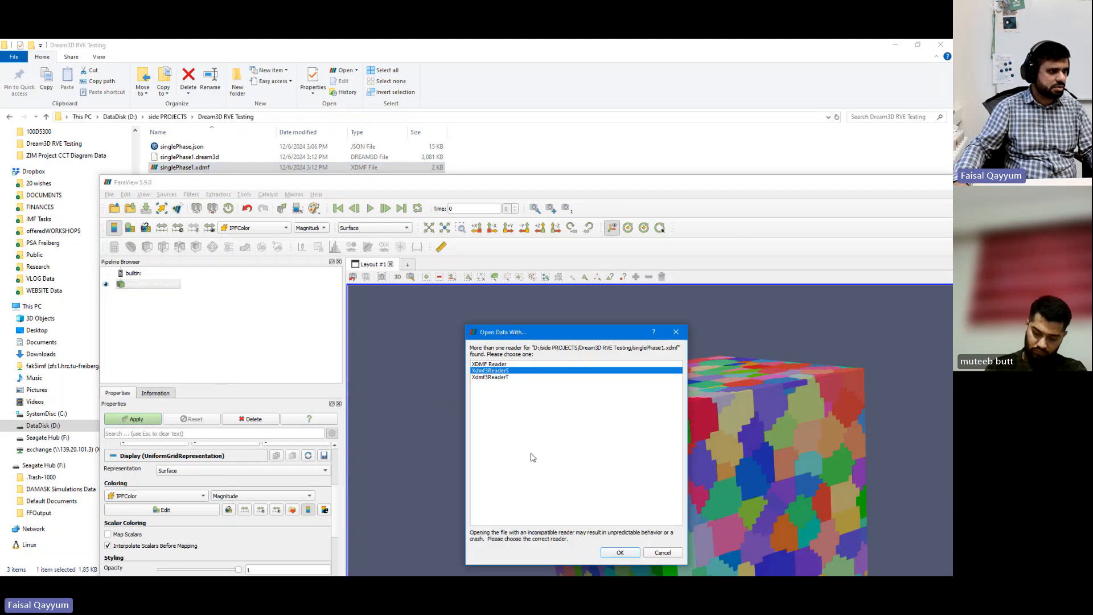
{"action": "left_click", "coordinate": [491, 365]}
{"action": "left_click", "coordinate": [620, 552]}
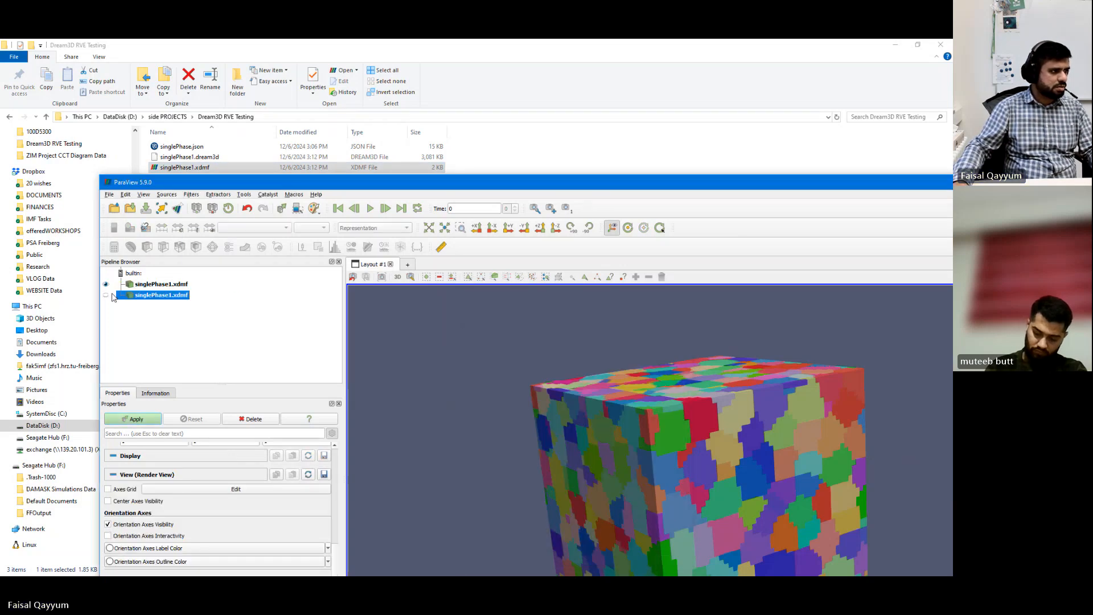
Show the newly loaded singlePhase1.xdmf and hide the earlier dataset of the same name.
{"action": "left_click", "coordinate": [106, 294]}
{"action": "double_click", "coordinate": [633, 183]}
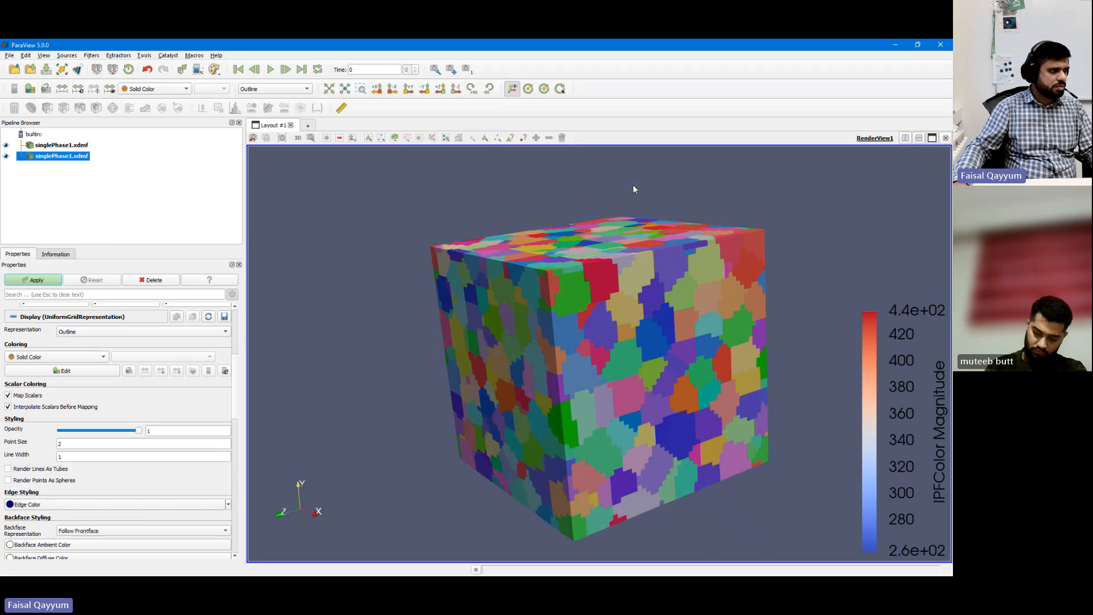
{"action": "left_click", "coordinate": [6, 146]}
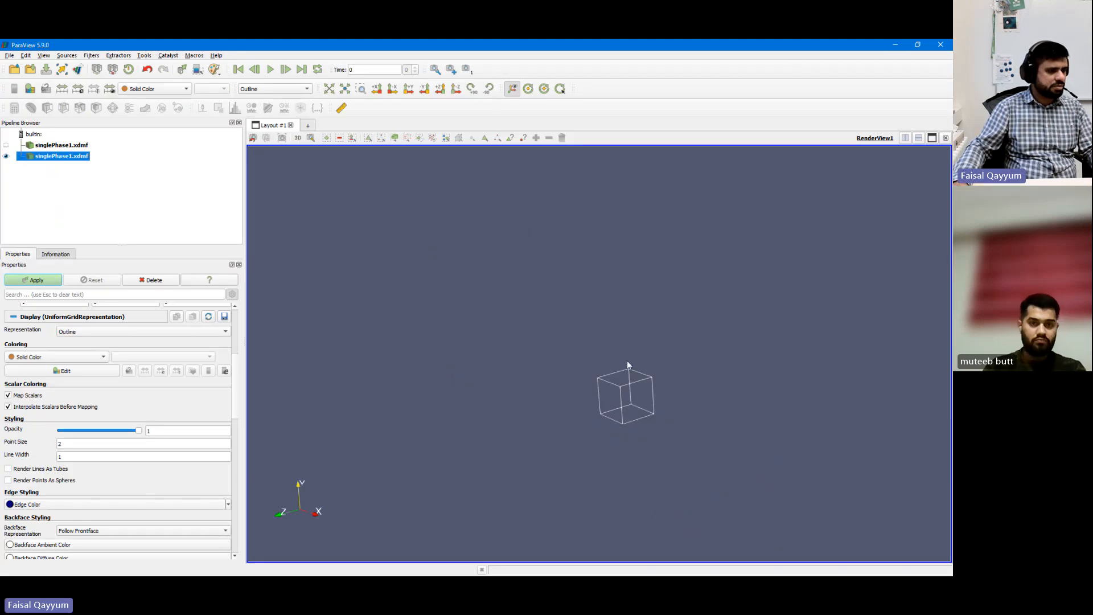
{"action": "scroll", "coordinate": [637, 402], "scroll_direction": "up", "scroll_amount": 3}
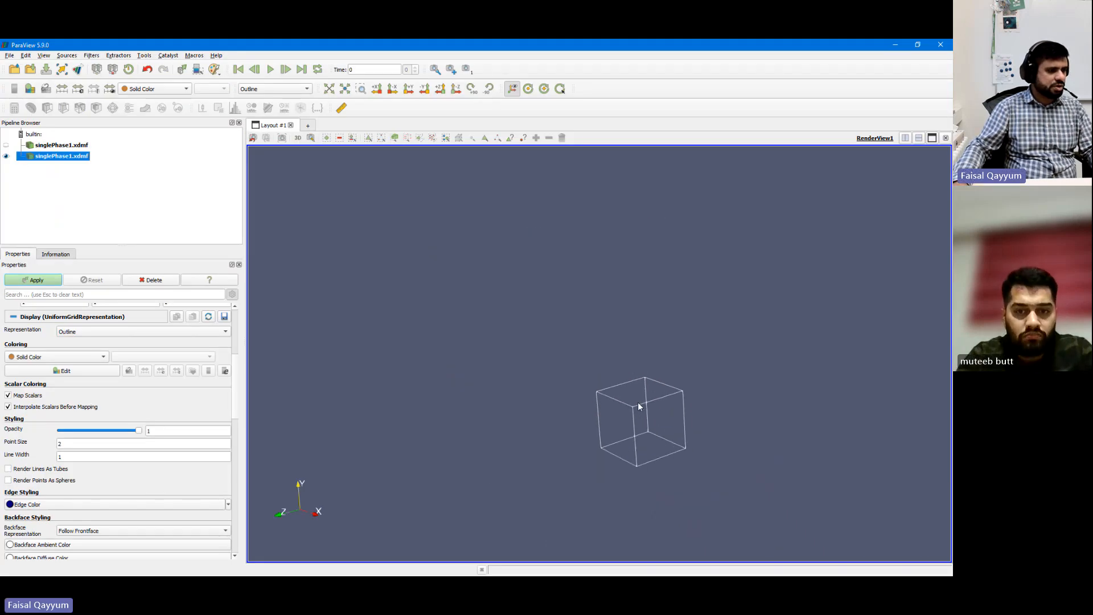
{"action": "scroll", "coordinate": [638, 402], "scroll_direction": "up", "scroll_amount": 2}
{"action": "scroll", "coordinate": [637, 401], "scroll_direction": "down", "scroll_amount": 5}
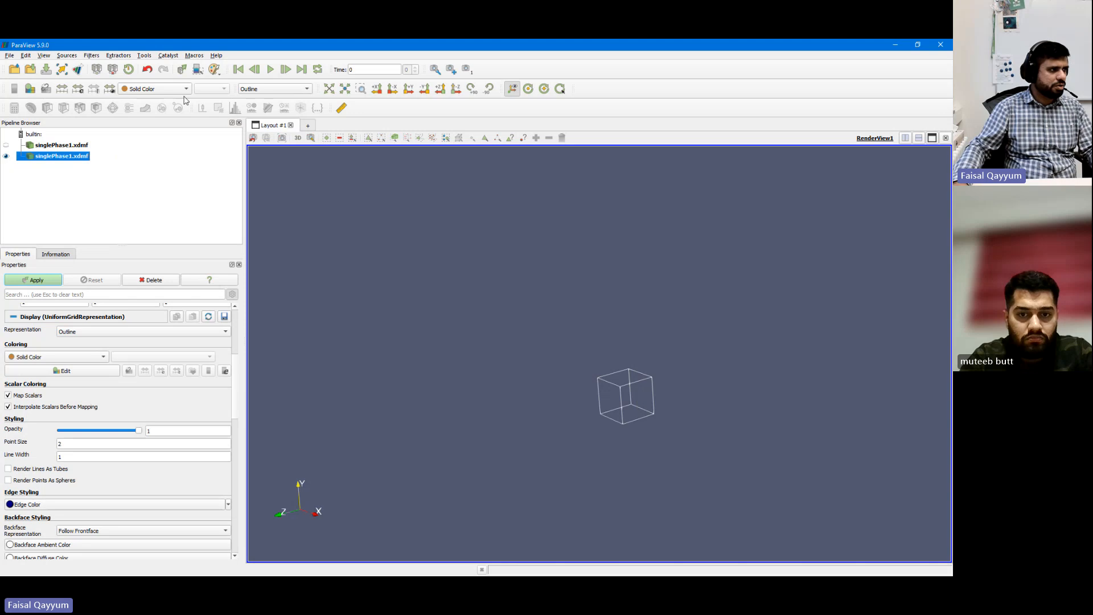
Colour the new volume by IPFColor, display it as Surface and inspect its grains.
{"action": "left_click", "coordinate": [166, 89]}
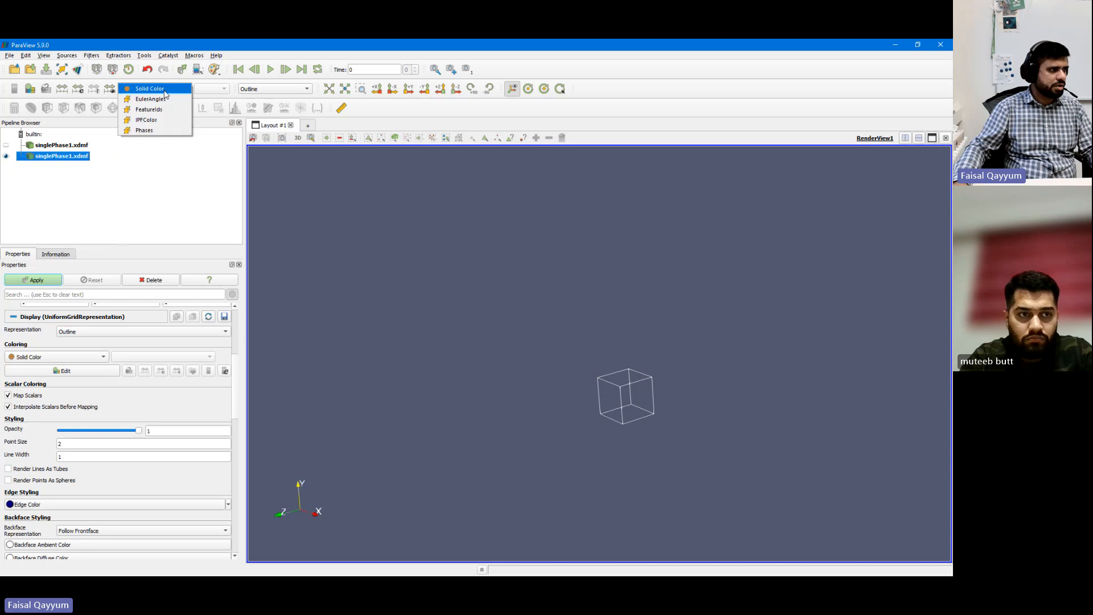
{"action": "left_click", "coordinate": [165, 120]}
{"action": "left_click", "coordinate": [274, 89]}
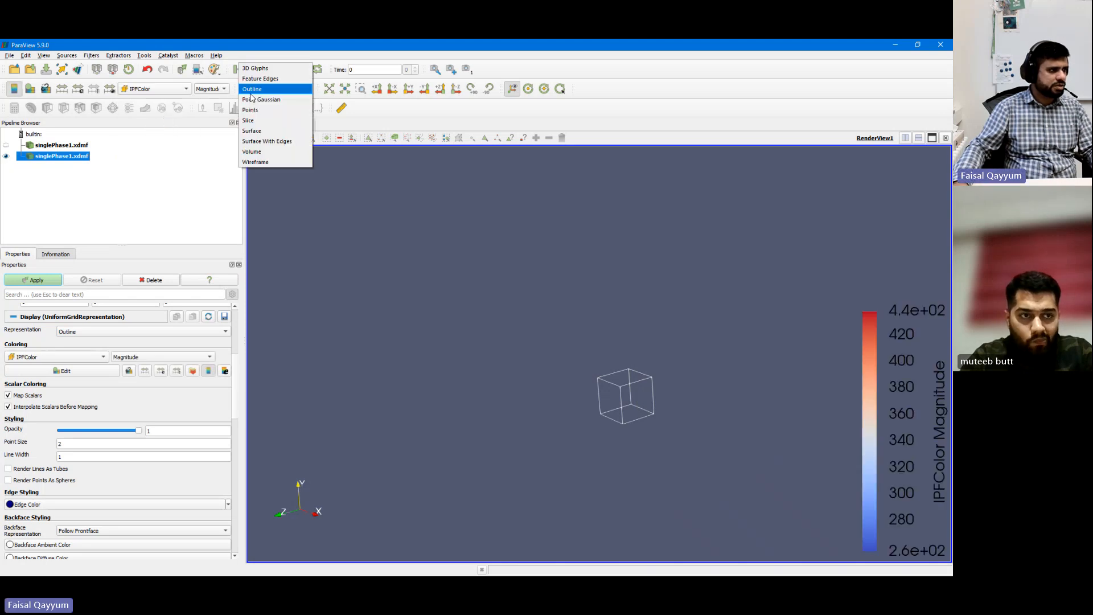
{"action": "left_click", "coordinate": [267, 130]}
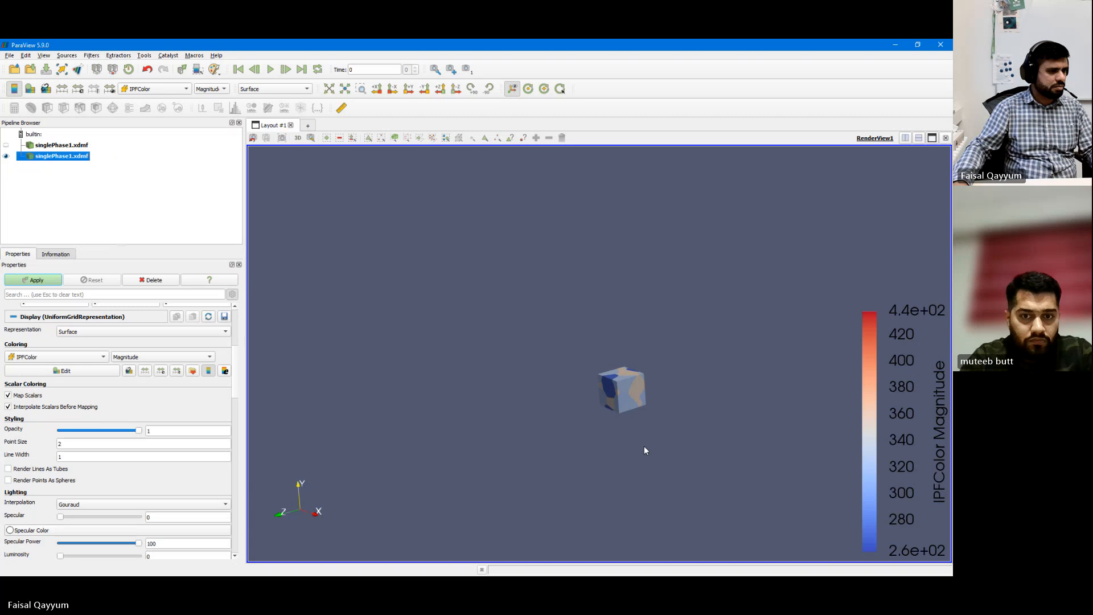
{"action": "scroll", "coordinate": [644, 445], "scroll_direction": "up", "scroll_amount": 8}
{"action": "left_click_drag", "start_coordinate": [725, 452], "coordinate": [776, 473]}
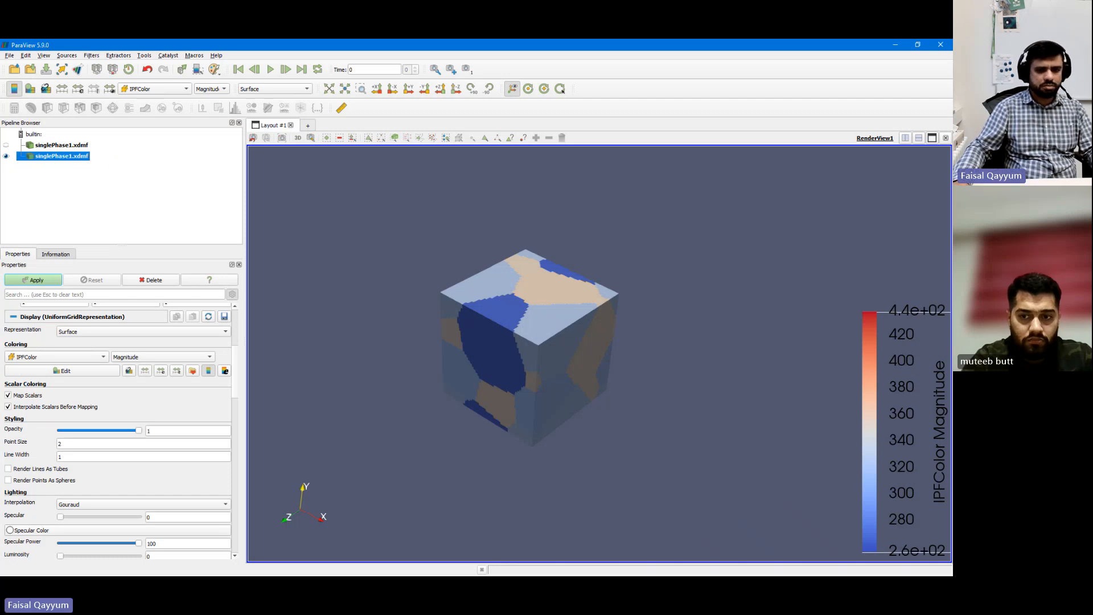
Switch to DREAM.3D and rerun the pipeline with the synthetic volume's resolution at 1 and dimensions at 100 on all three axes.
{"action": "key", "text": "alt+Tab"}
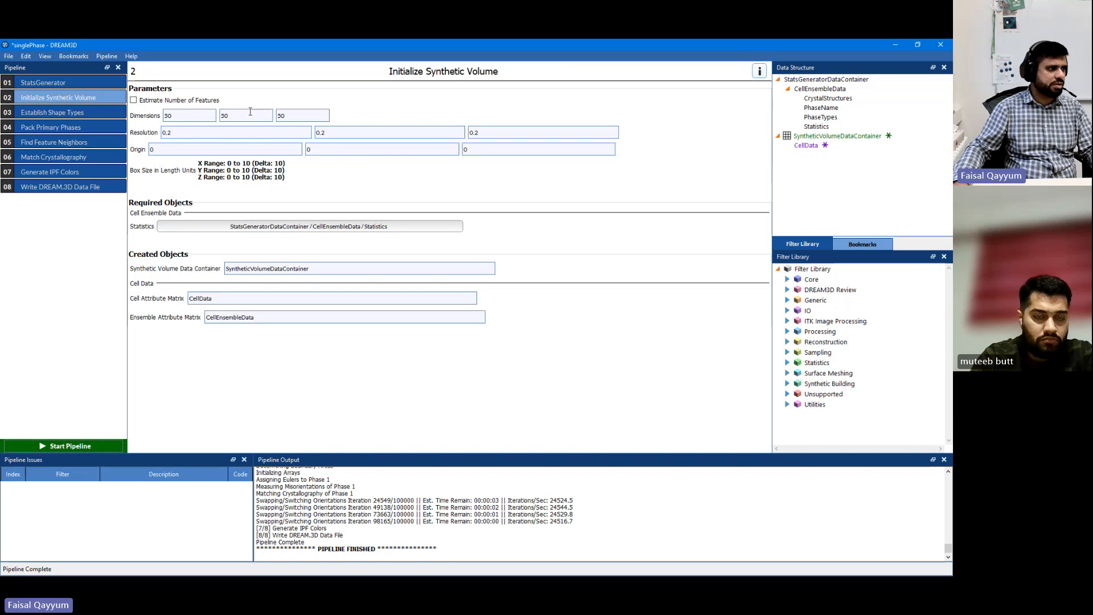
{"action": "left_click", "coordinate": [188, 128]}
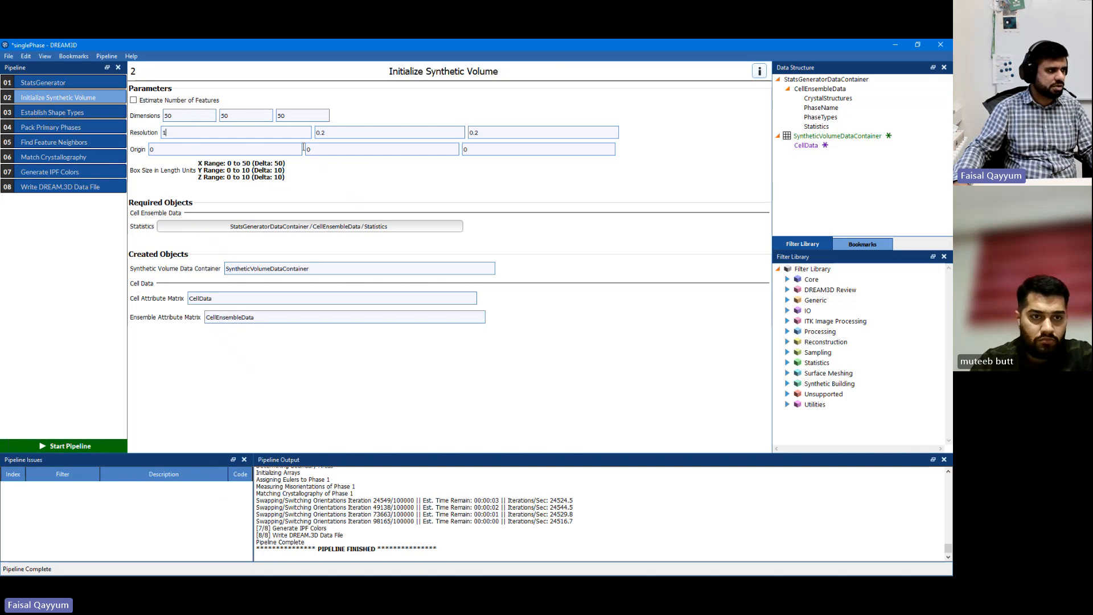
{"action": "double_click", "coordinate": [328, 133]}
{"action": "type", "text": "11"}
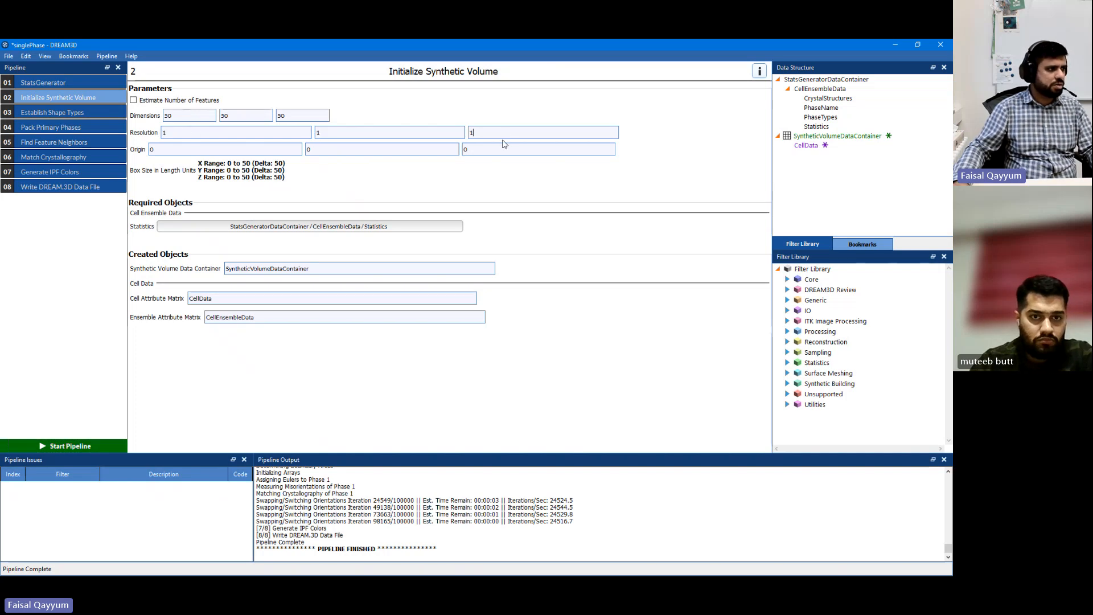
{"action": "type", "text": "100"}
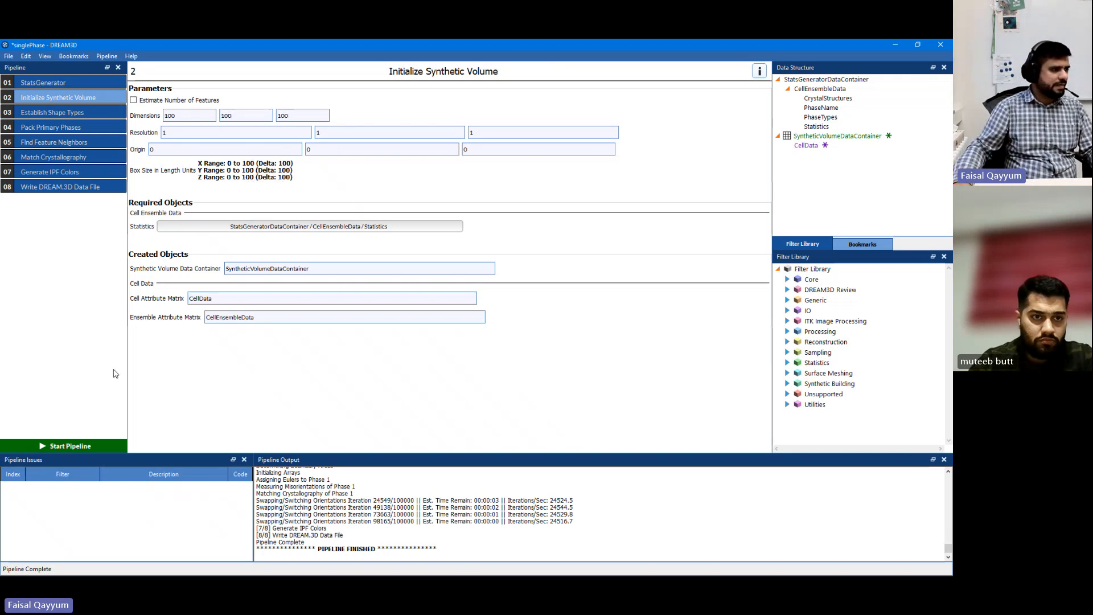
{"action": "left_click", "coordinate": [93, 447]}
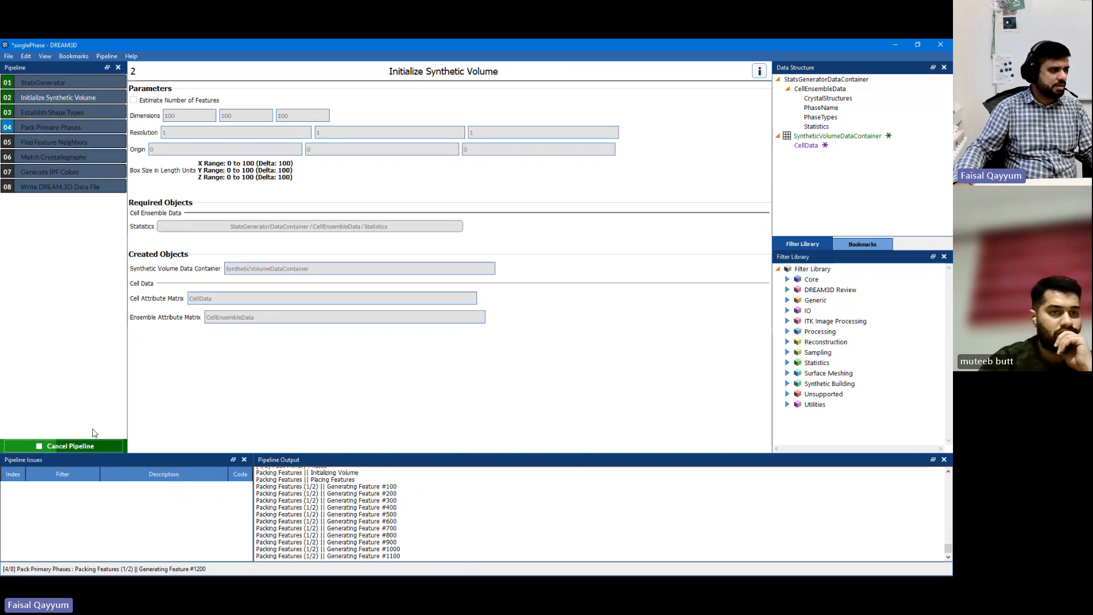
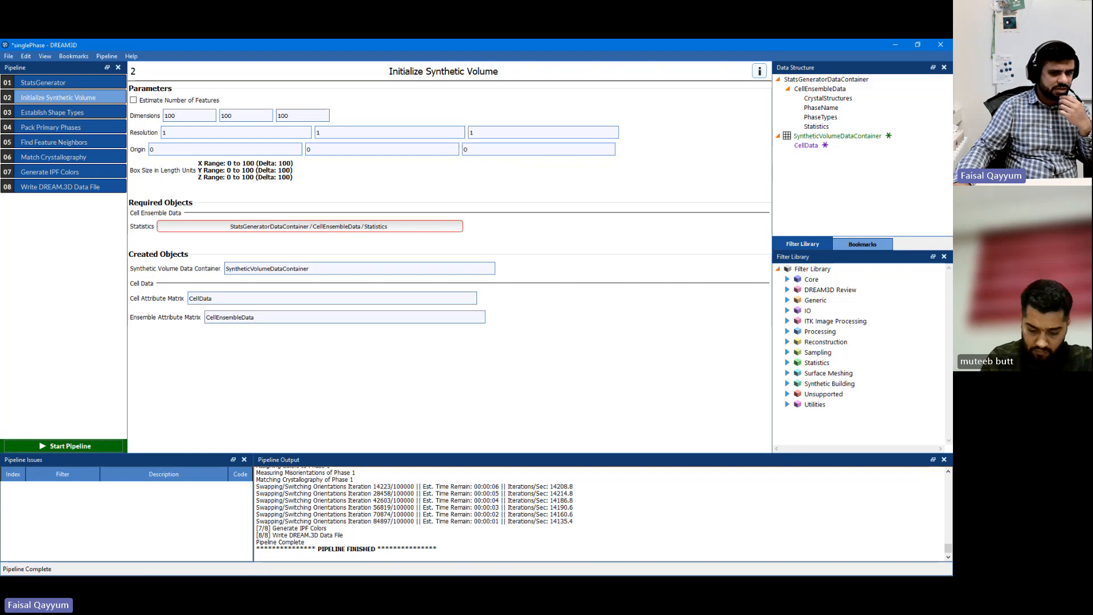
Switch to ParaView and delete the currently displayed singlePhase1.xdmf dataset.
{"action": "key", "text": "alt+Tab"}
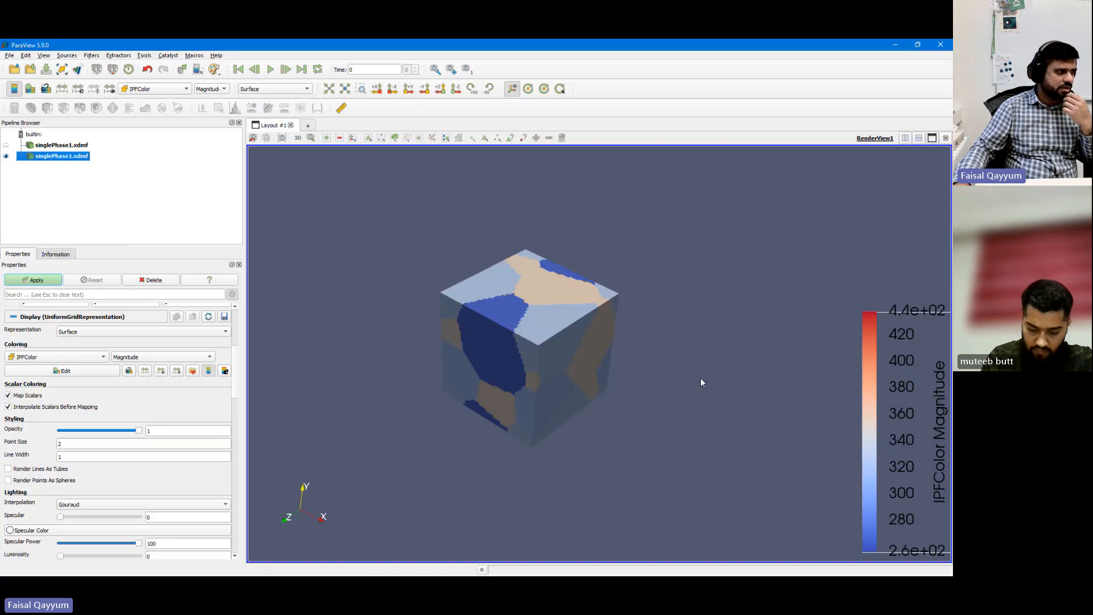
{"action": "right_click", "coordinate": [73, 154]}
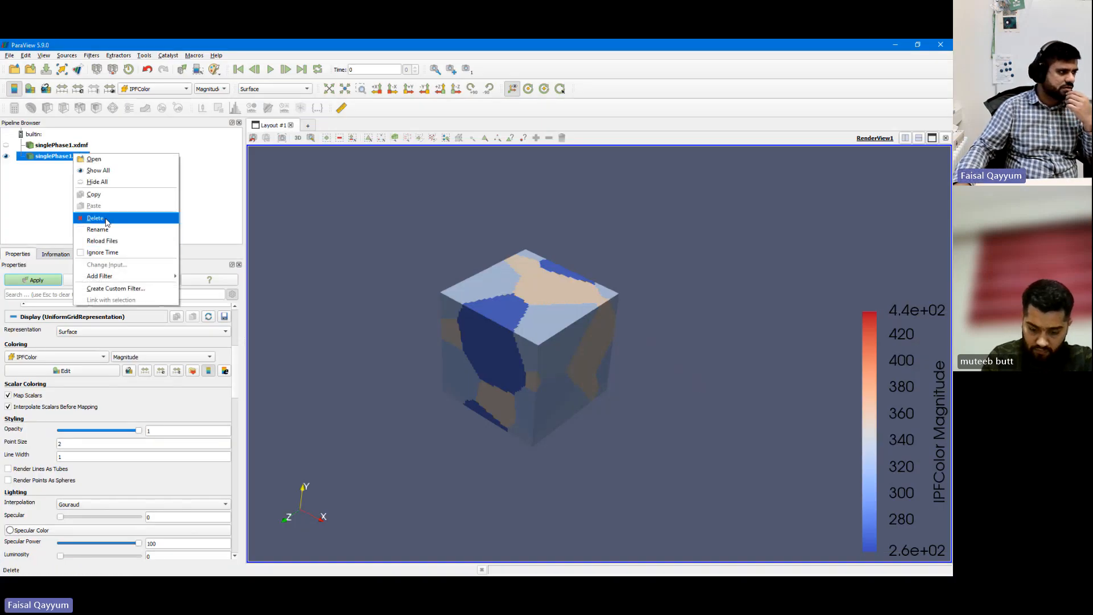
{"action": "left_click", "coordinate": [105, 219]}
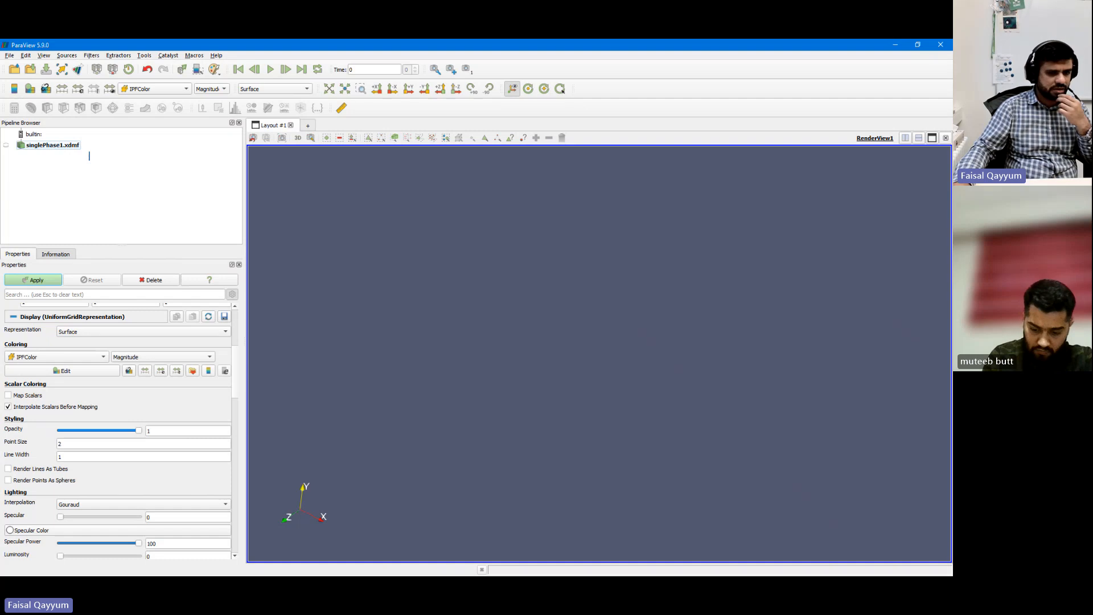
Load the regenerated singlePhase1.xdmf from the Dream3D RVE Testing folder into ParaView with the XDMF Reader.
{"action": "left_click", "coordinate": [917, 44]}
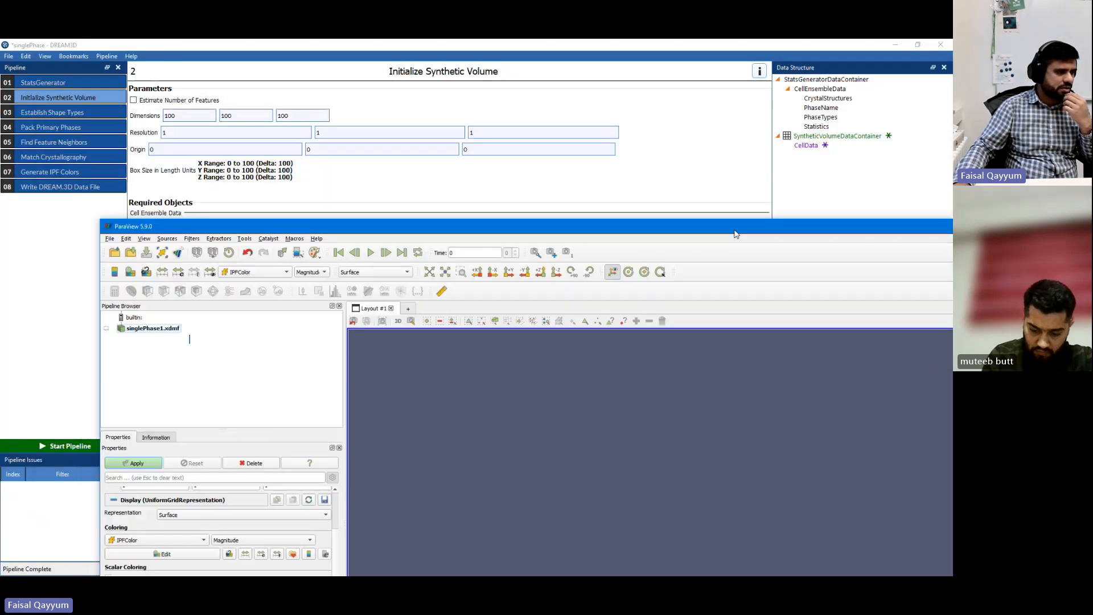
{"action": "left_click", "coordinate": [894, 44]}
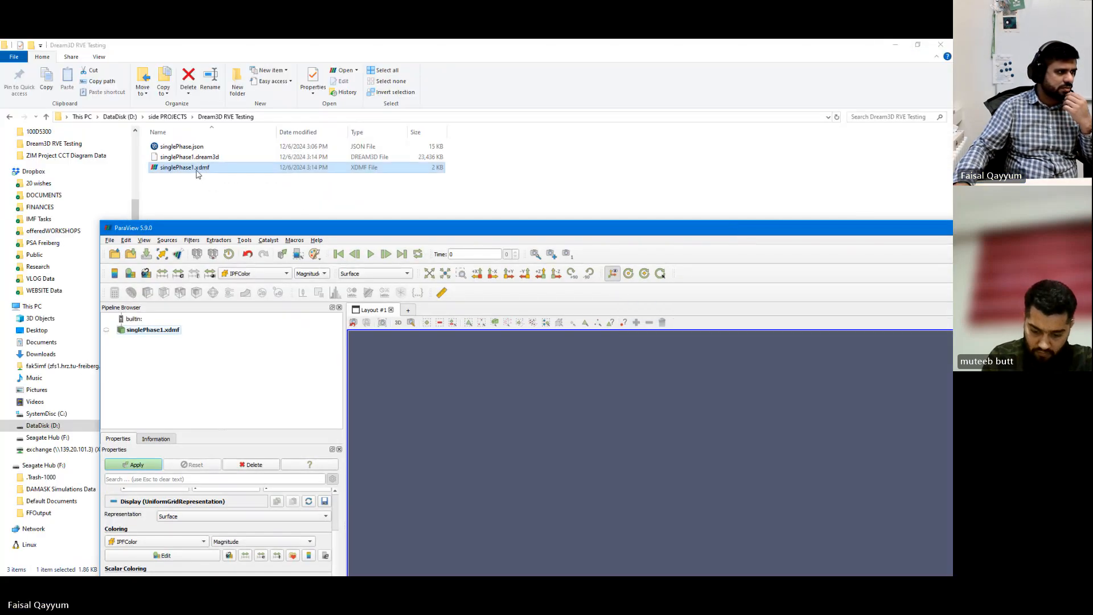
{"action": "left_click_drag", "start_coordinate": [194, 169], "coordinate": [120, 346]}
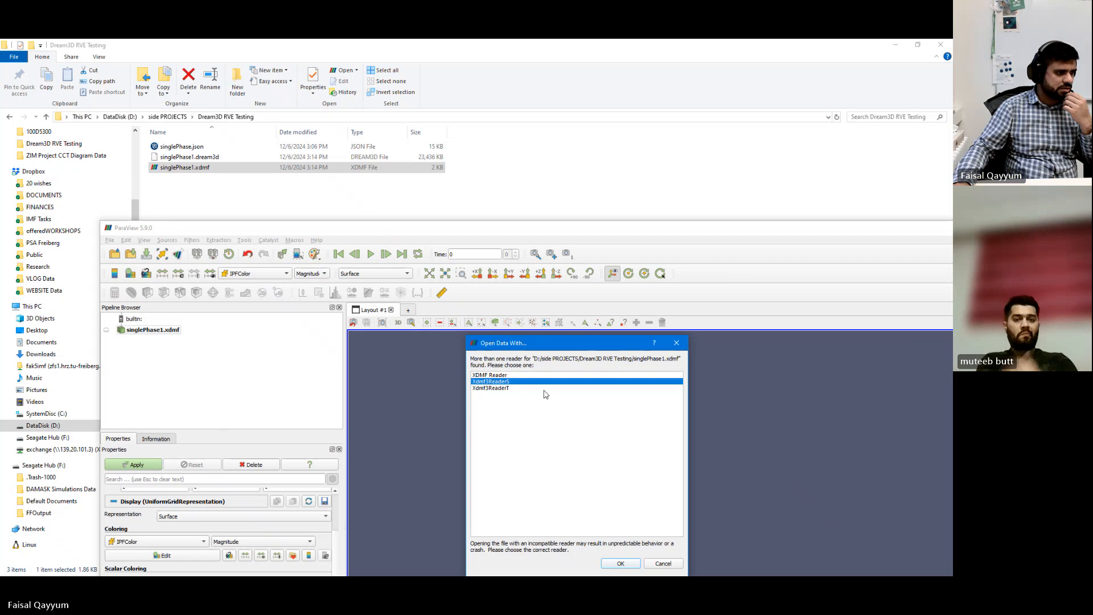
{"action": "left_click", "coordinate": [518, 375]}
{"action": "left_click", "coordinate": [619, 564]}
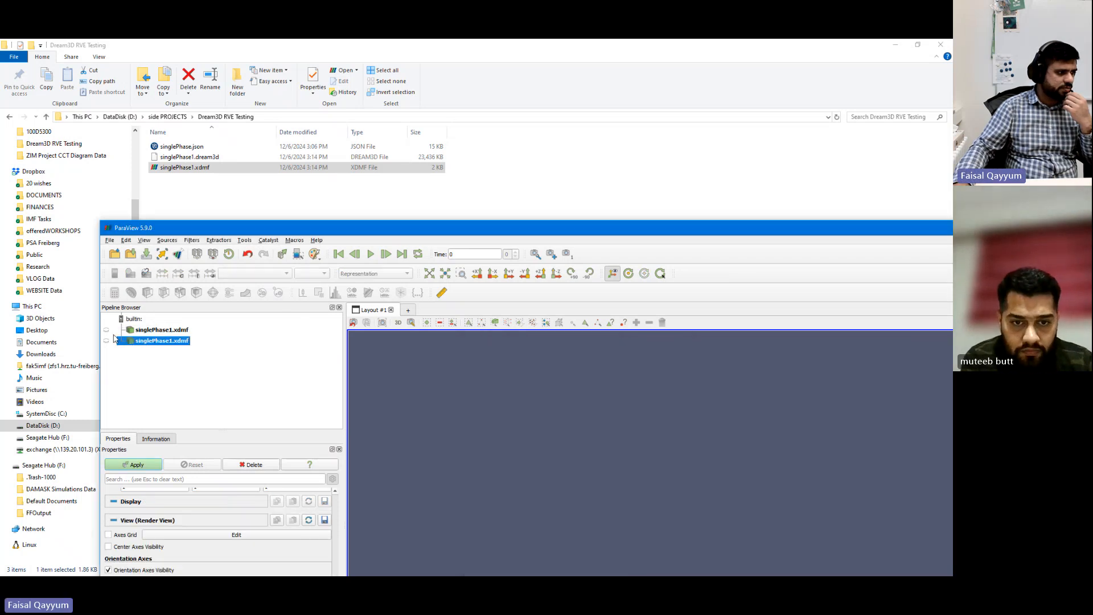
Show the newly loaded volume, display it as Surface and colour it by FeatureIds.
{"action": "left_click", "coordinate": [107, 342]}
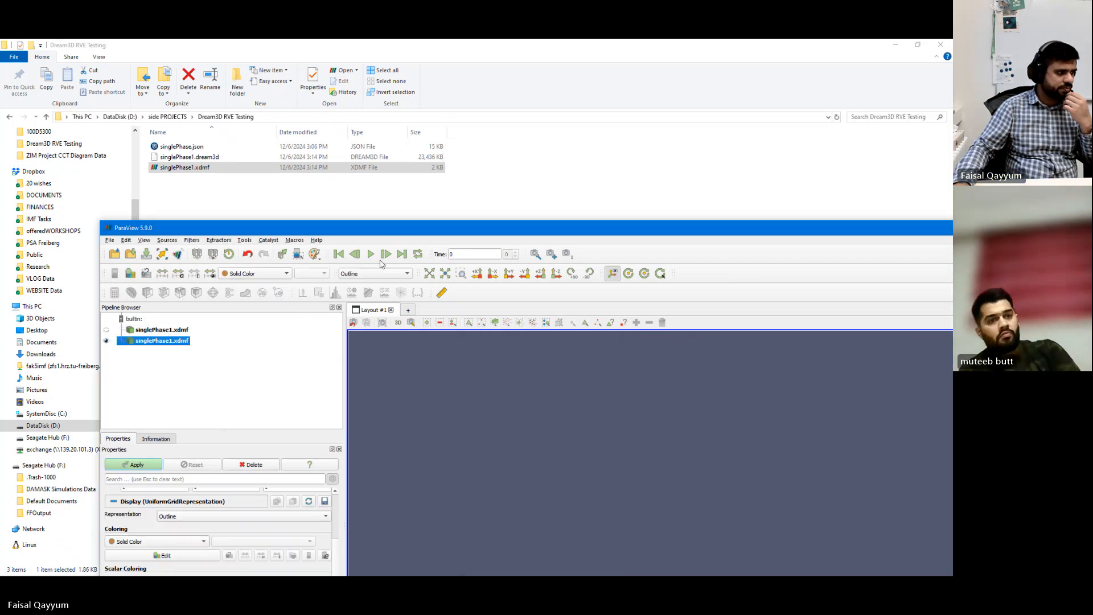
{"action": "double_click", "coordinate": [426, 229]}
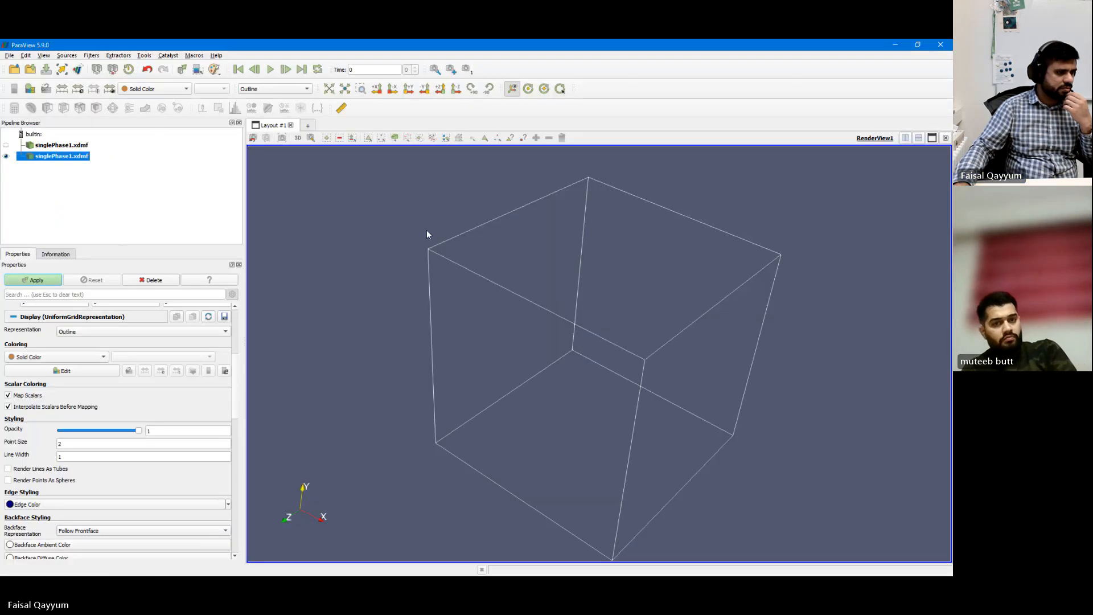
{"action": "left_click", "coordinate": [265, 89]}
{"action": "left_click", "coordinate": [252, 131]}
{"action": "left_click", "coordinate": [186, 90]}
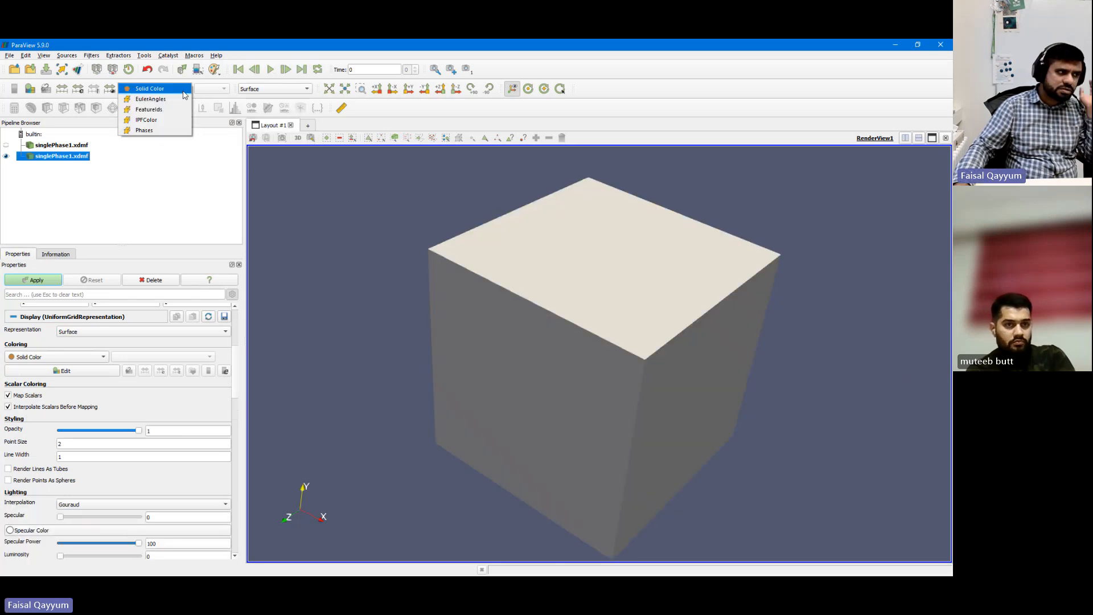
{"action": "left_click", "coordinate": [149, 109]}
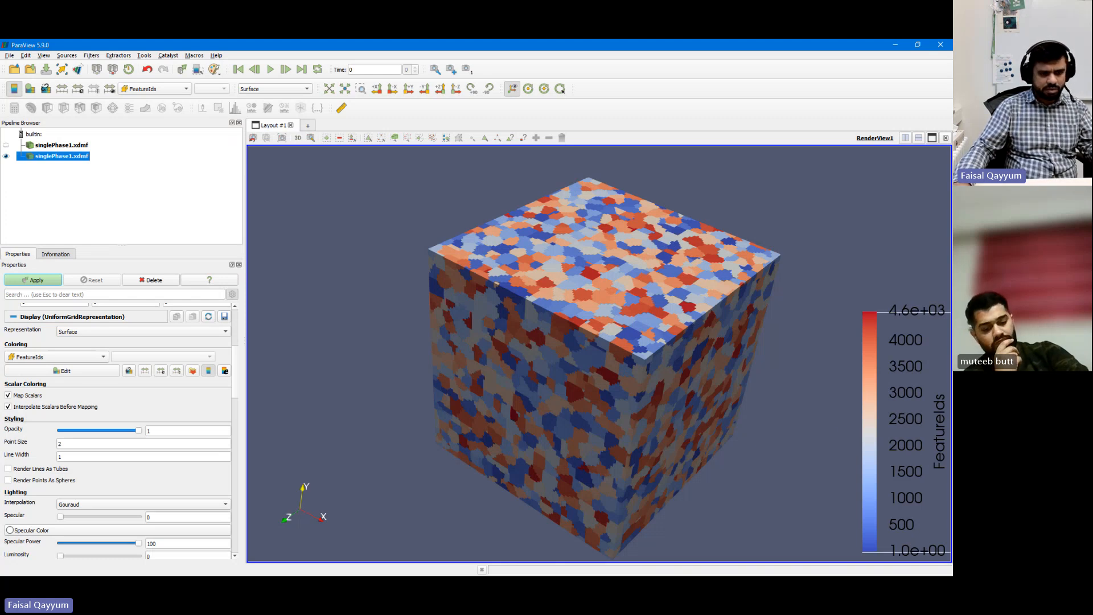
Switch to DREAM.3D, set Mu of the Ferrite size distribution to 3 and check it against the synthetic volume's dimensions.
{"action": "key", "text": "alt+Tab"}
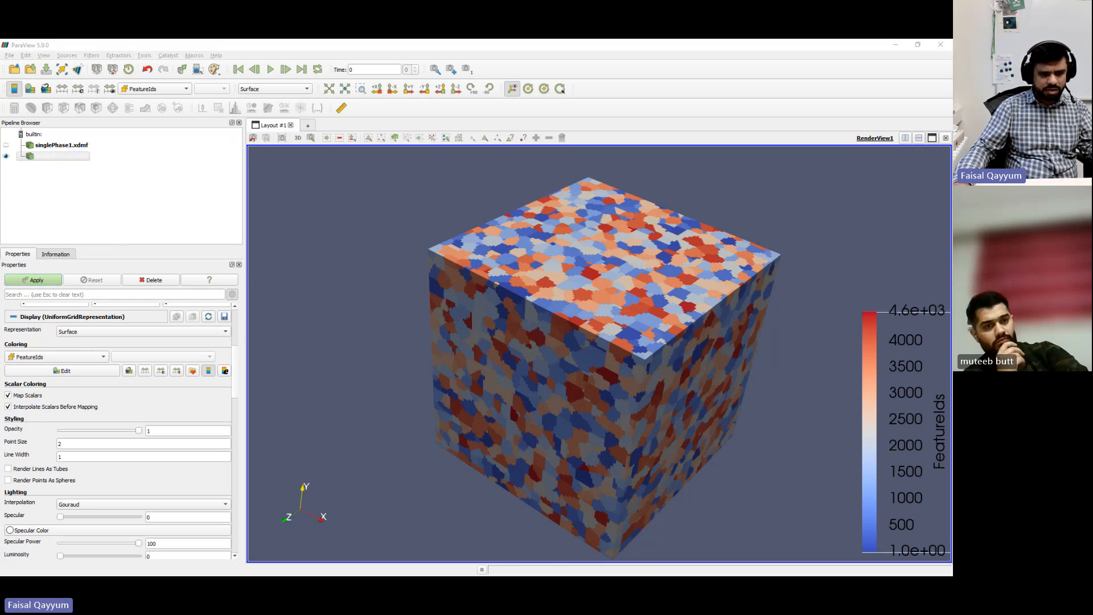
{"action": "key", "text": "alt+Tab"}
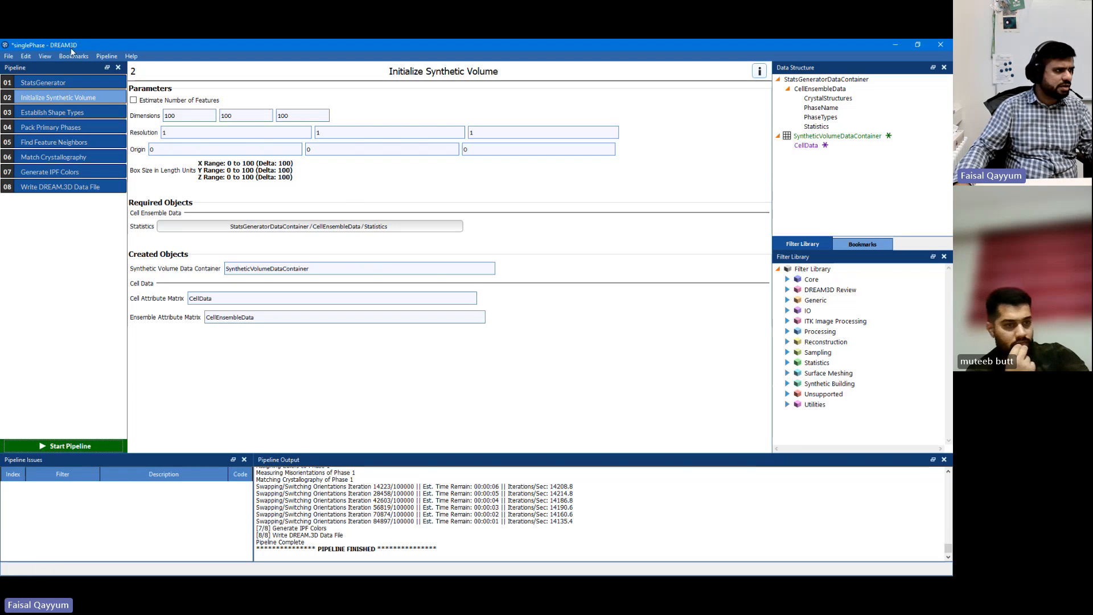
{"action": "left_click", "coordinate": [80, 90]}
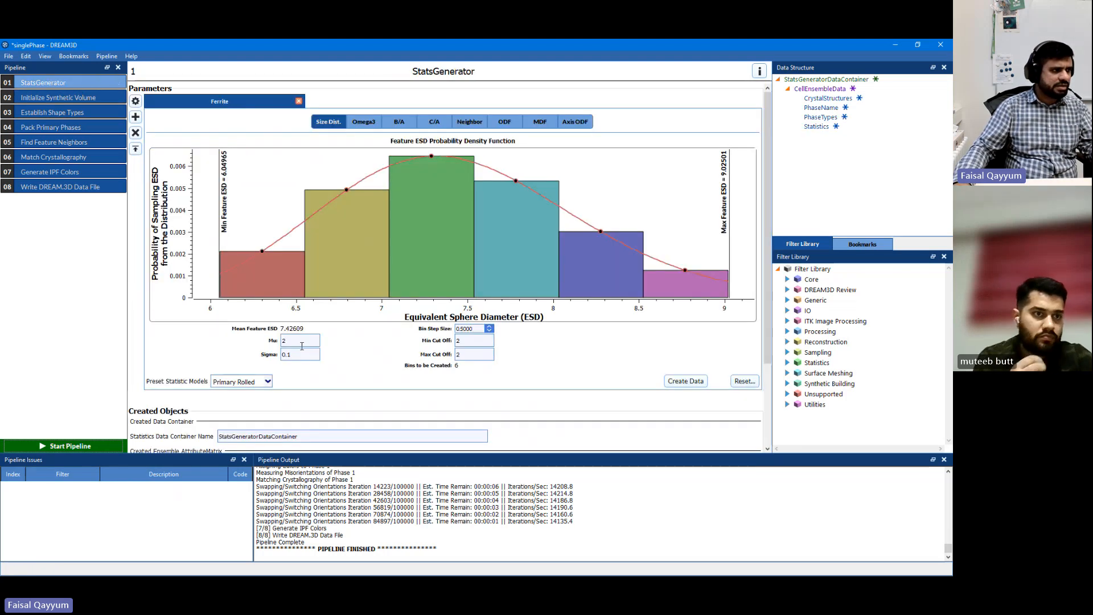
{"action": "type", "text": "3"}
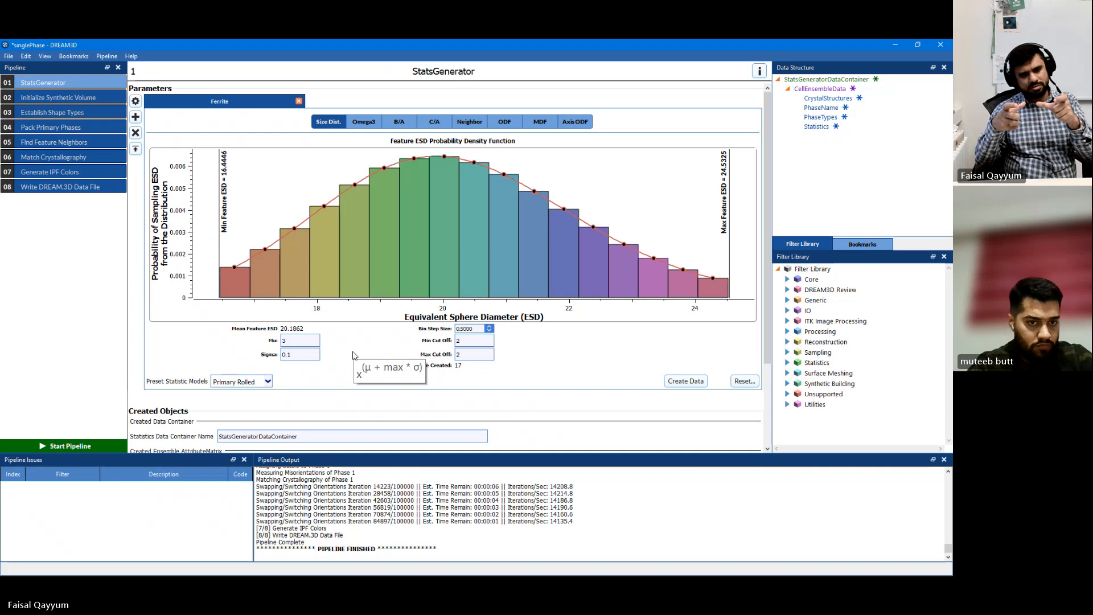
{"action": "left_click", "coordinate": [305, 340]}
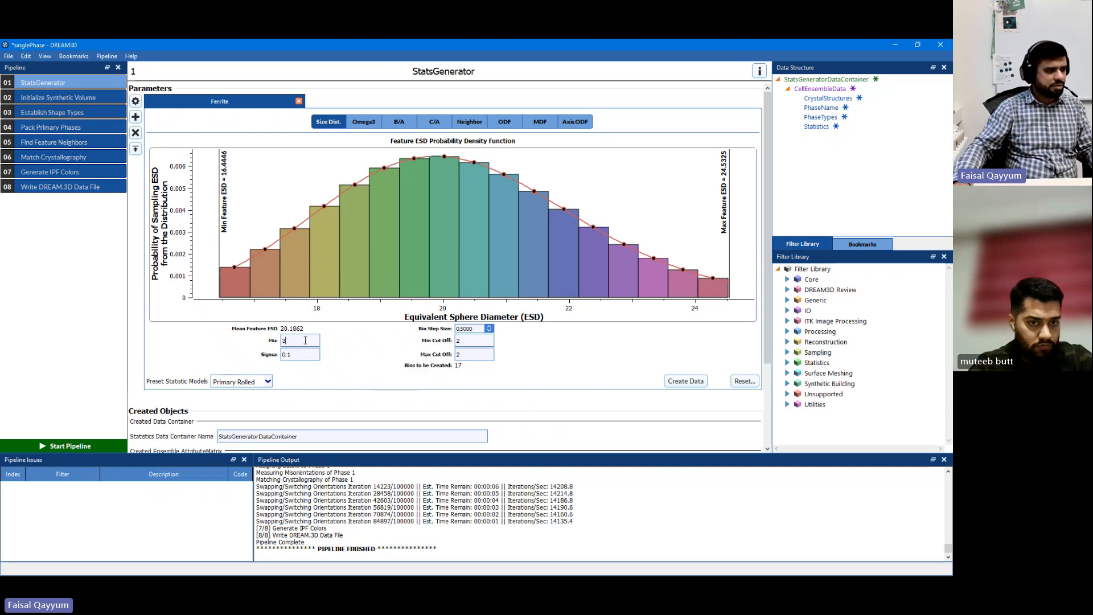
{"action": "type", "text": "2"}
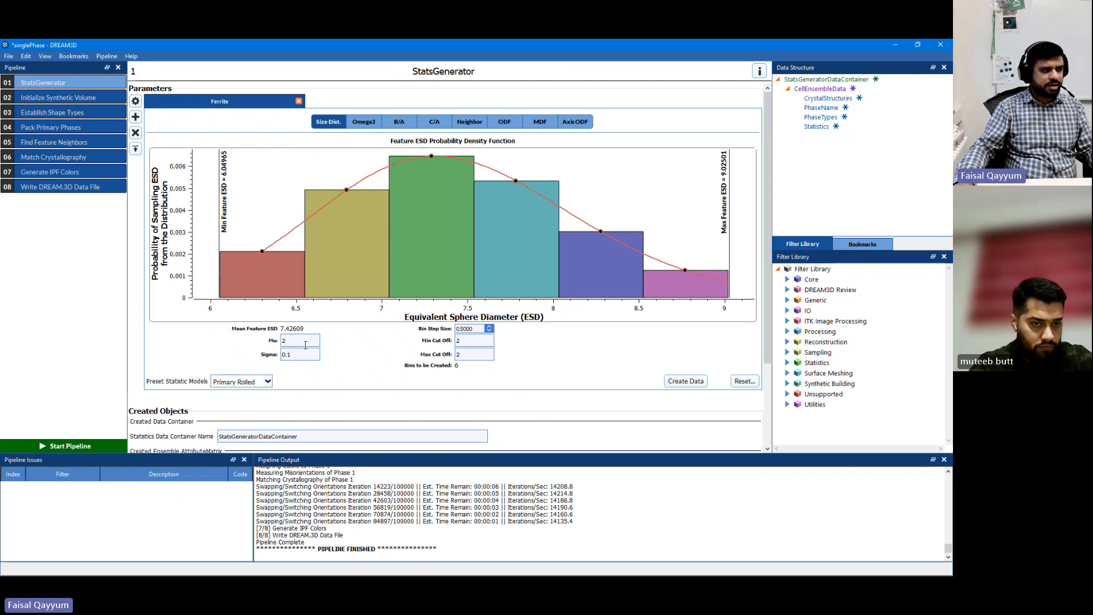
{"action": "type", "text": "3"}
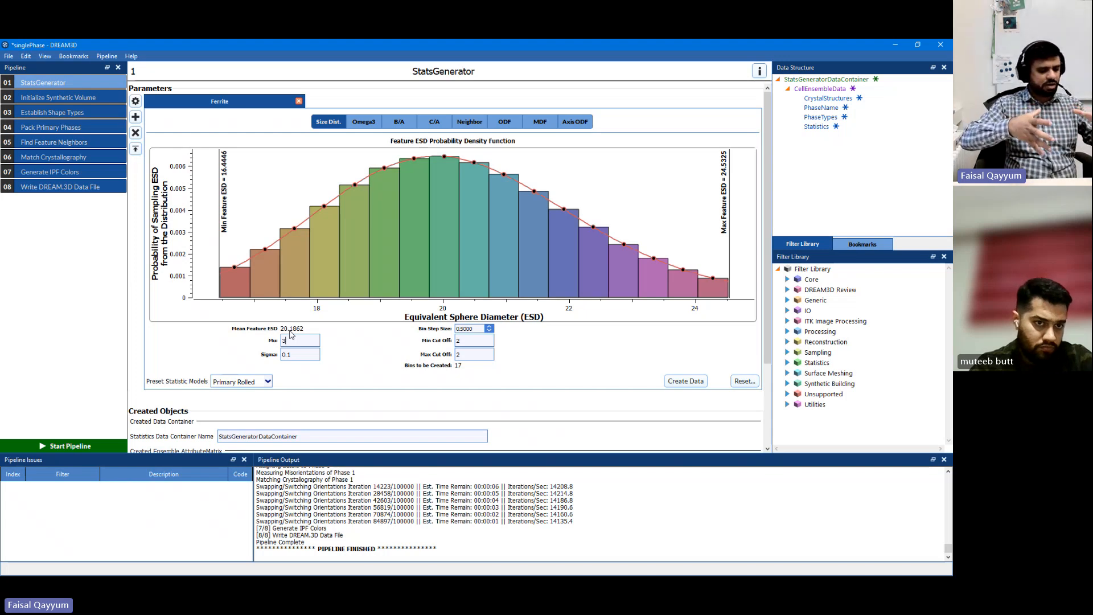
{"action": "left_click", "coordinate": [65, 97]}
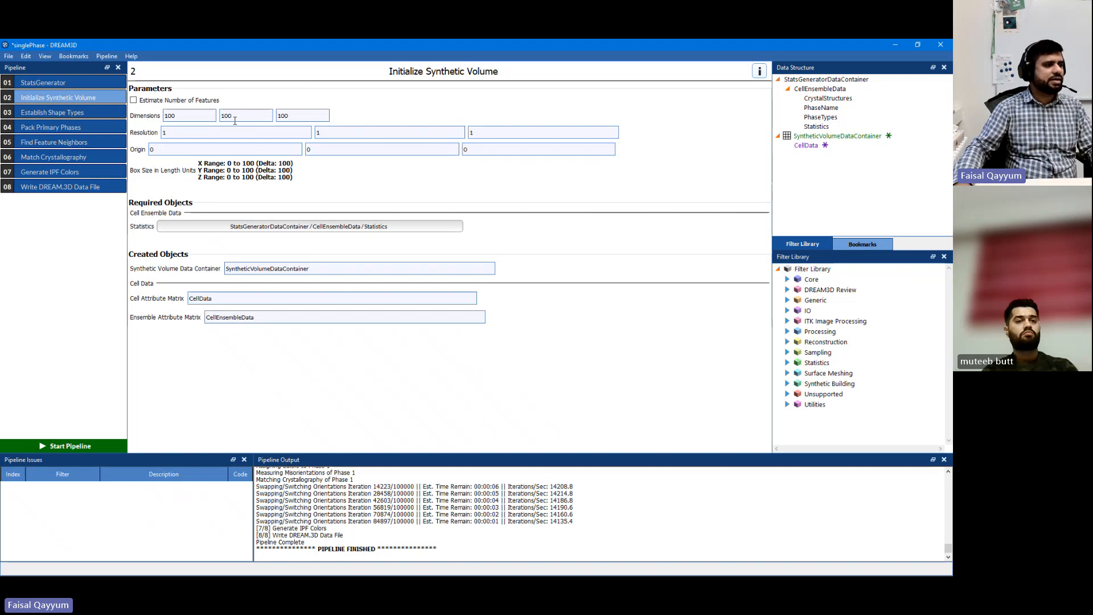
{"action": "left_click", "coordinate": [83, 84]}
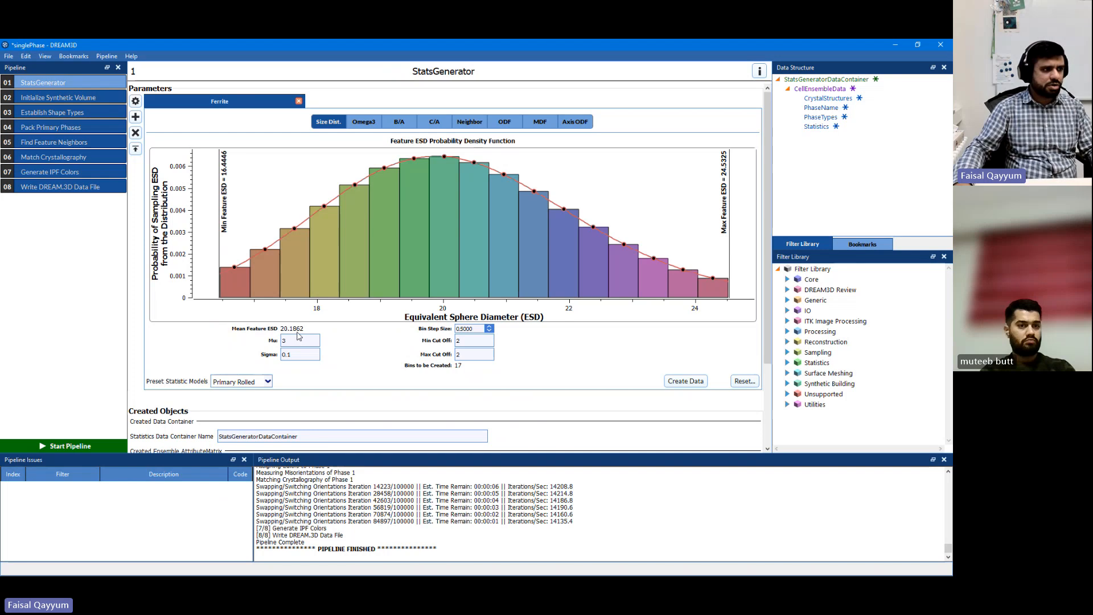
Add the Cube preset texture to the Ferrite ODF with weight 500000 and sigma 2, and recalculate the pole figures.
{"action": "left_click", "coordinate": [506, 122]}
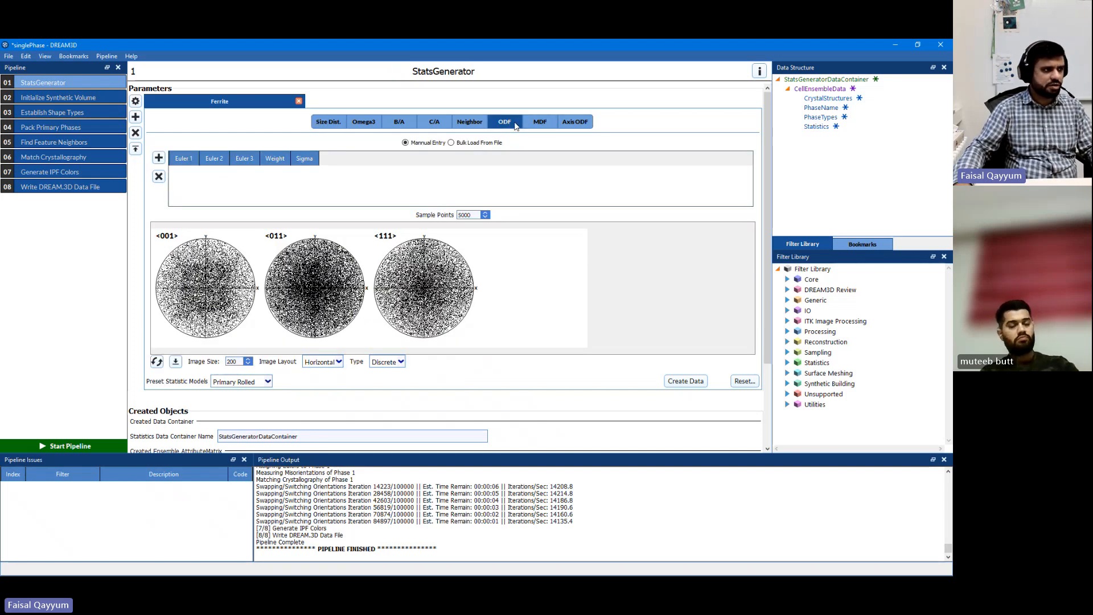
{"action": "left_click", "coordinate": [160, 159]}
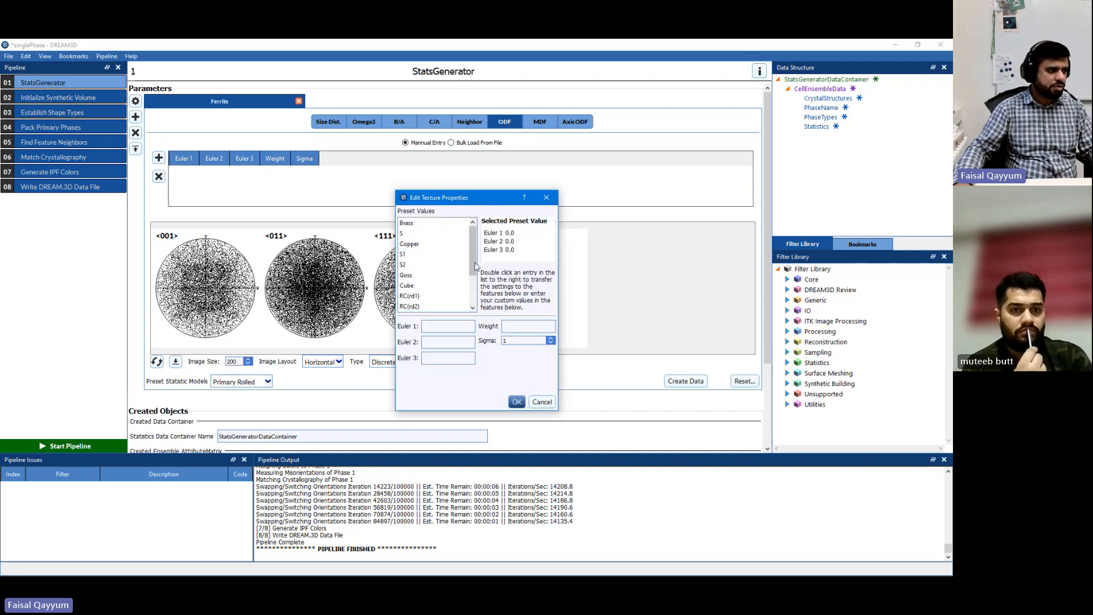
{"action": "mouse_move", "coordinate": [474, 259]}
{"action": "left_mouse_down"}
{"action": "mouse_move", "coordinate": [477, 283]}
{"action": "mouse_move", "coordinate": [478, 251]}
{"action": "left_mouse_up"}
{"action": "left_click", "coordinate": [421, 245]}
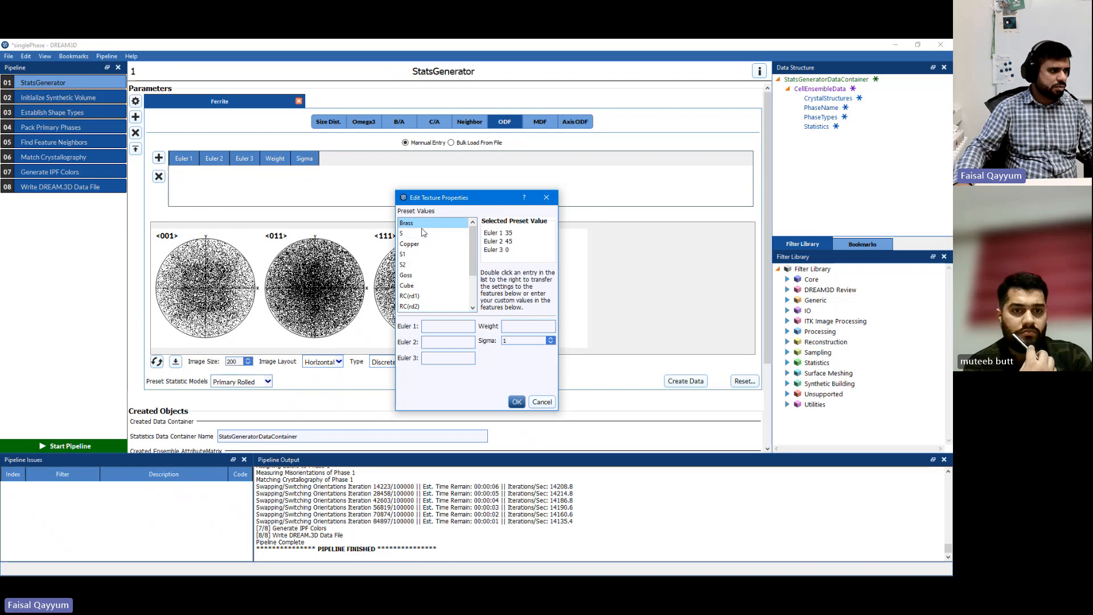
{"action": "left_click", "coordinate": [428, 225]}
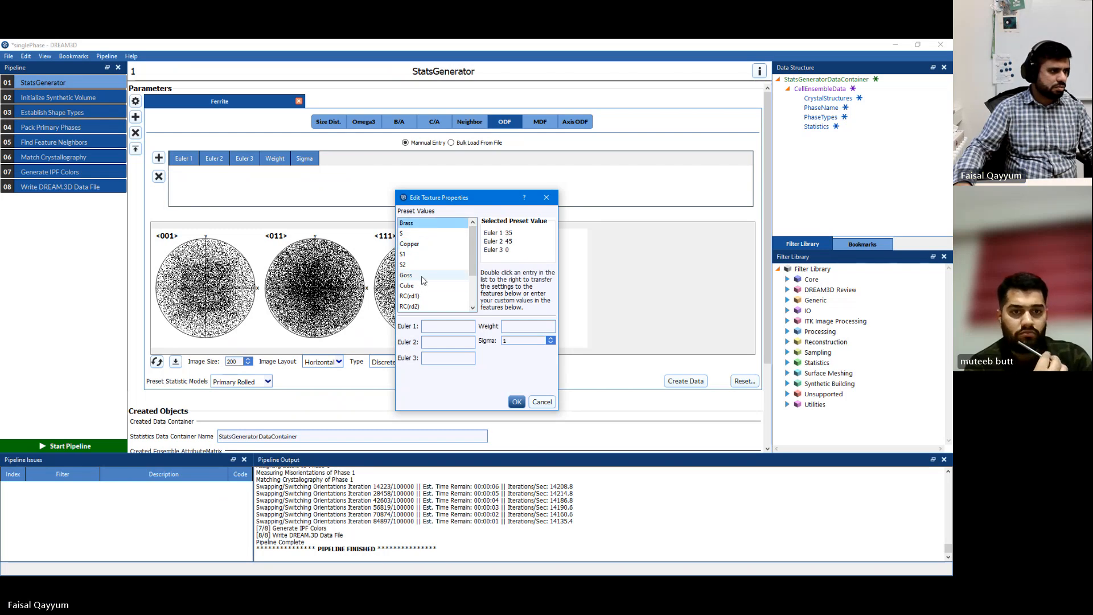
{"action": "left_click", "coordinate": [423, 286]}
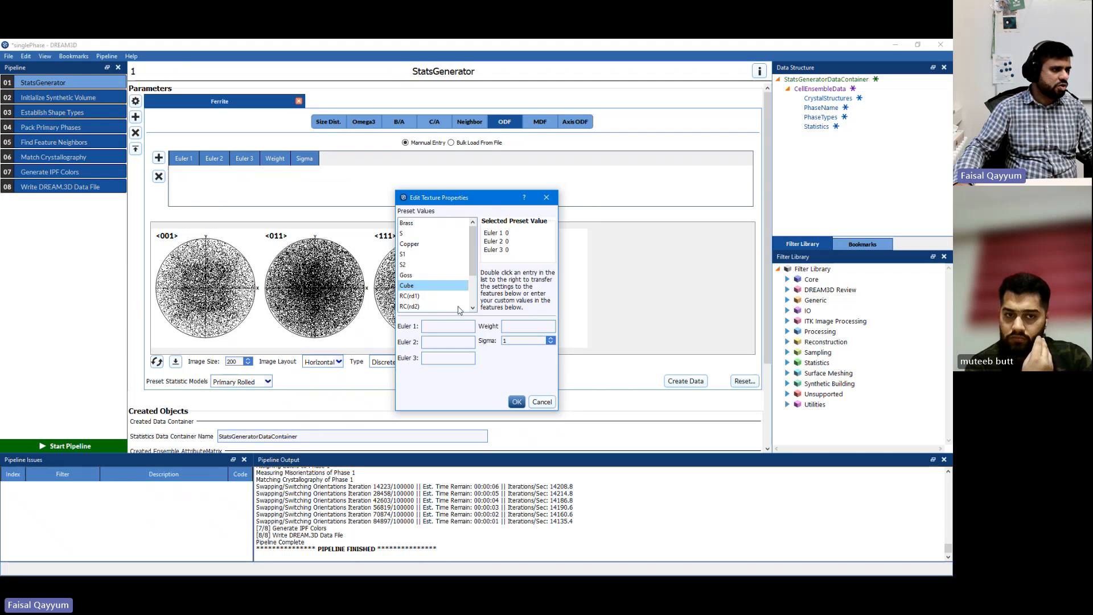
{"action": "double_click", "coordinate": [423, 286]}
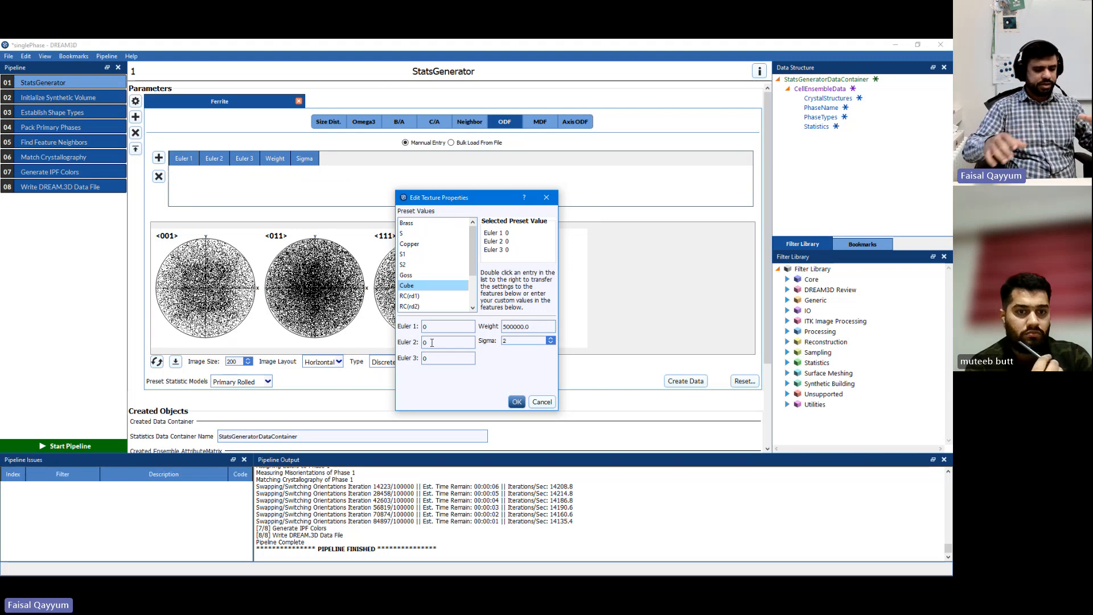
{"action": "left_click", "coordinate": [508, 404]}
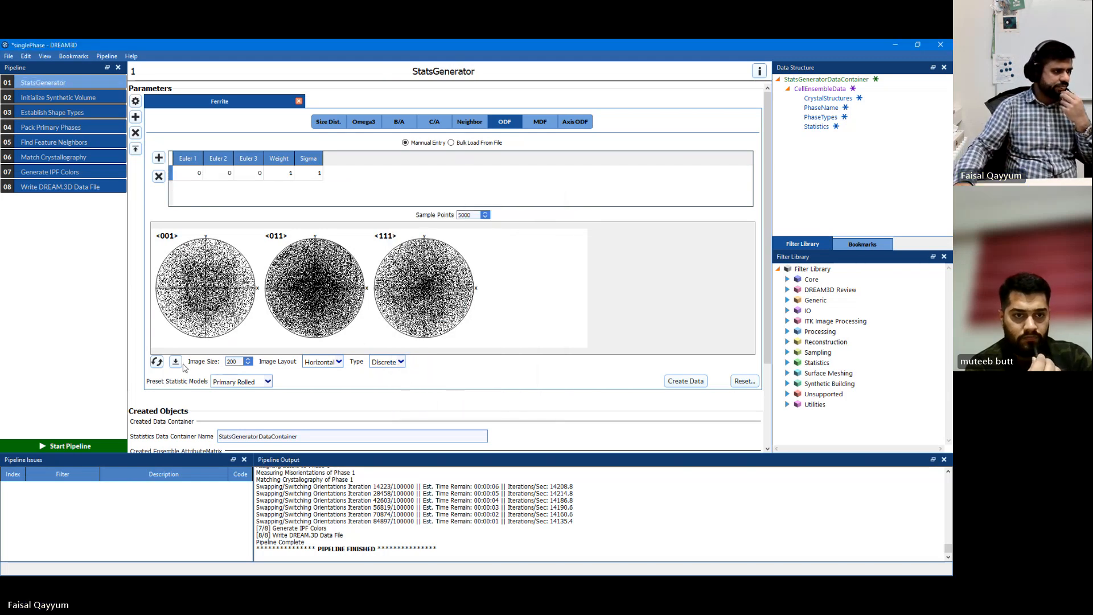
{"action": "left_click", "coordinate": [158, 362]}
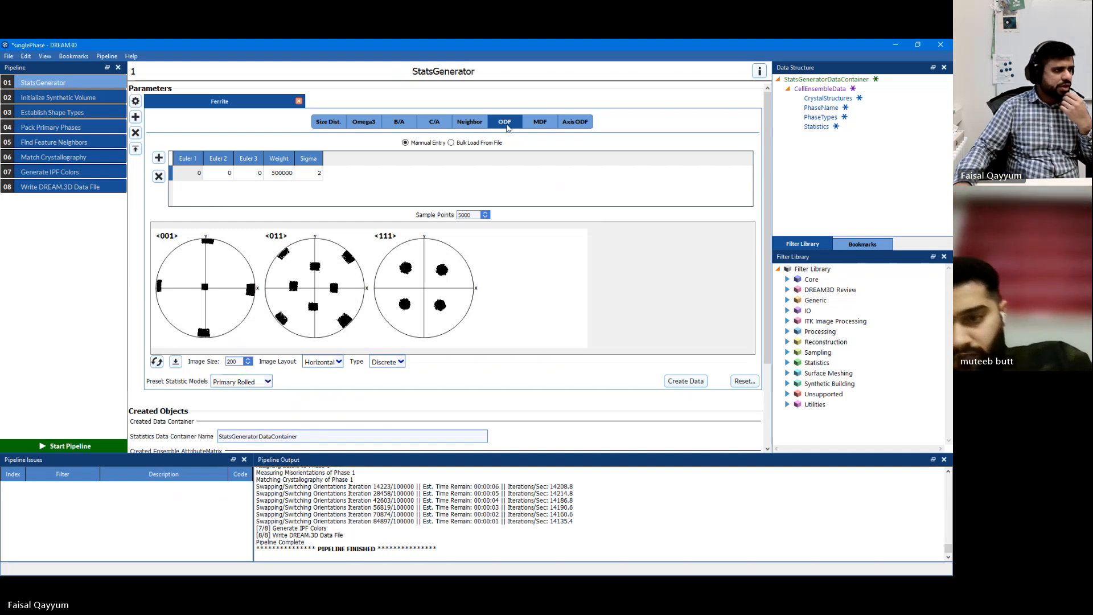
Create the Ferrite statistics data with the new size distribution and texture, and rerun the pipeline.
{"action": "left_click", "coordinate": [676, 387]}
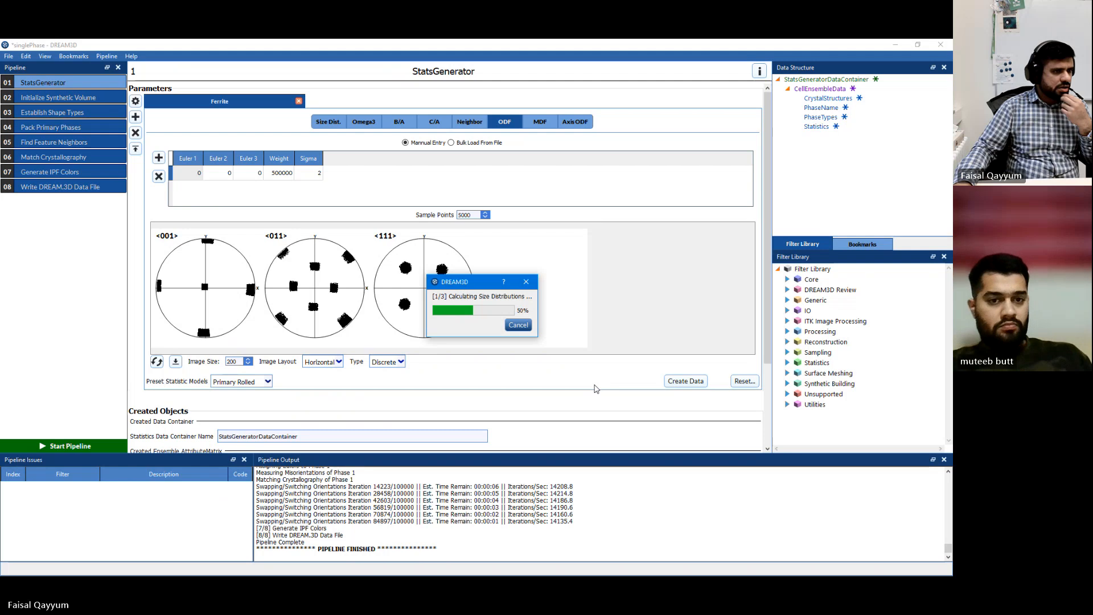
{"action": "left_click", "coordinate": [73, 446]}
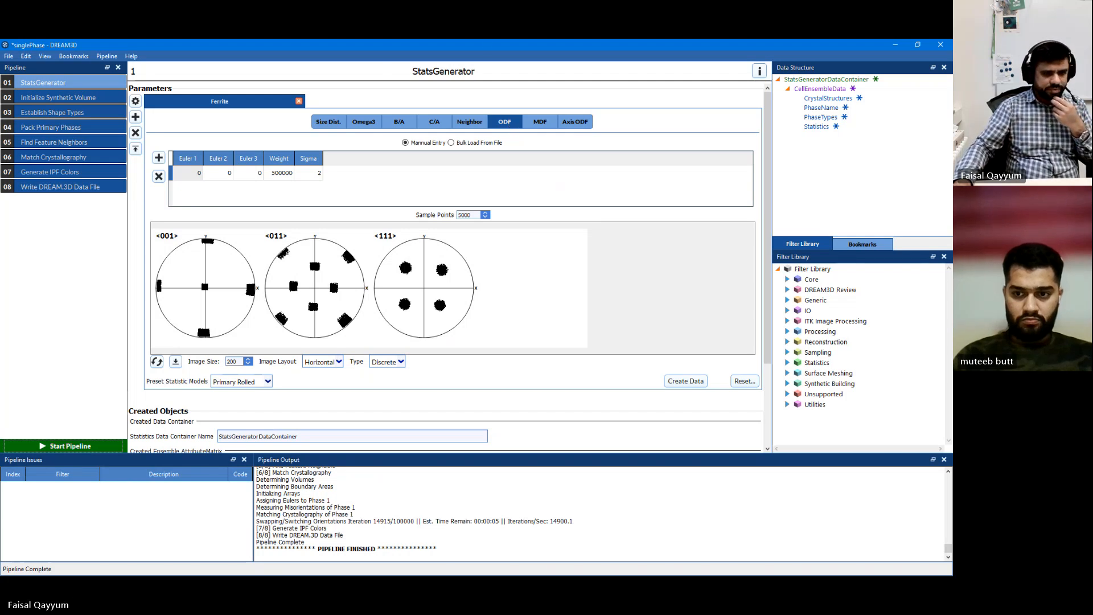
Switch to ParaView and delete the older hidden singlePhase1.xdmf dataset.
{"action": "key", "text": "alt+Tab"}
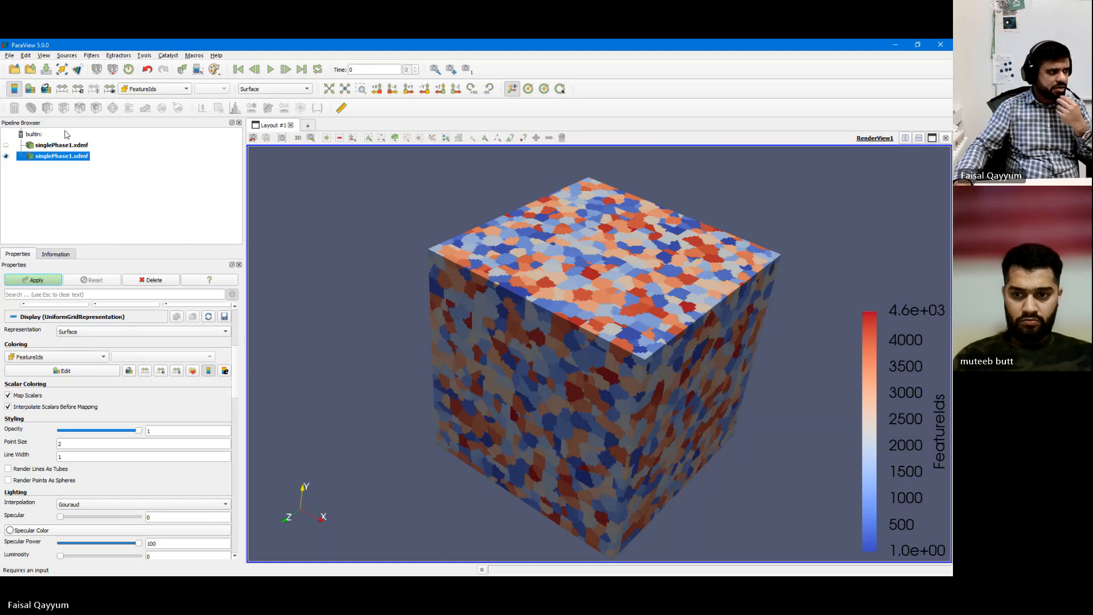
{"action": "right_click", "coordinate": [72, 146]}
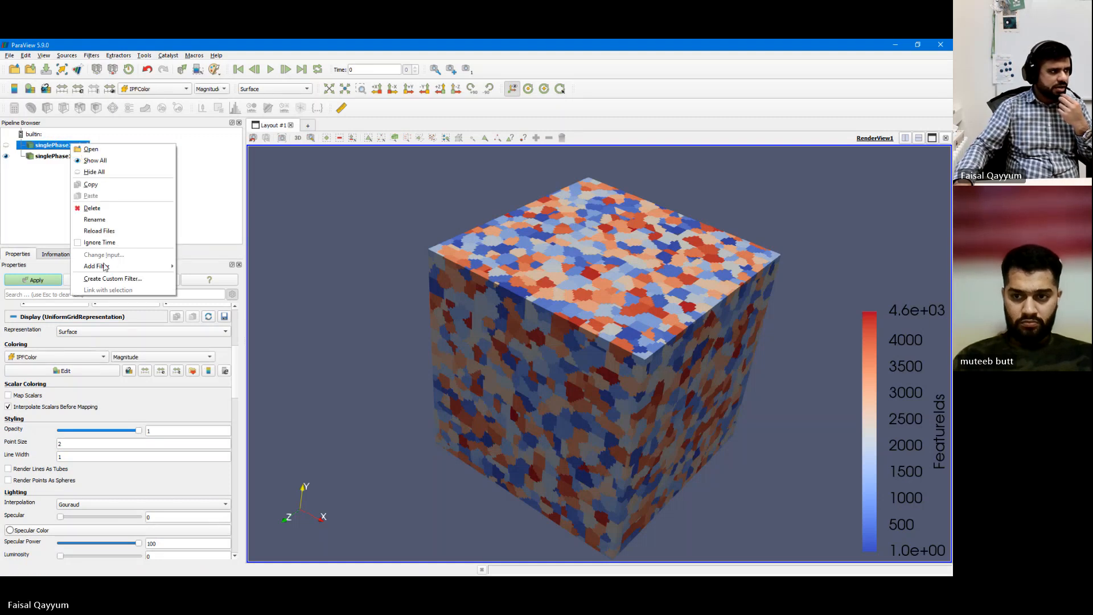
{"action": "left_click", "coordinate": [94, 207]}
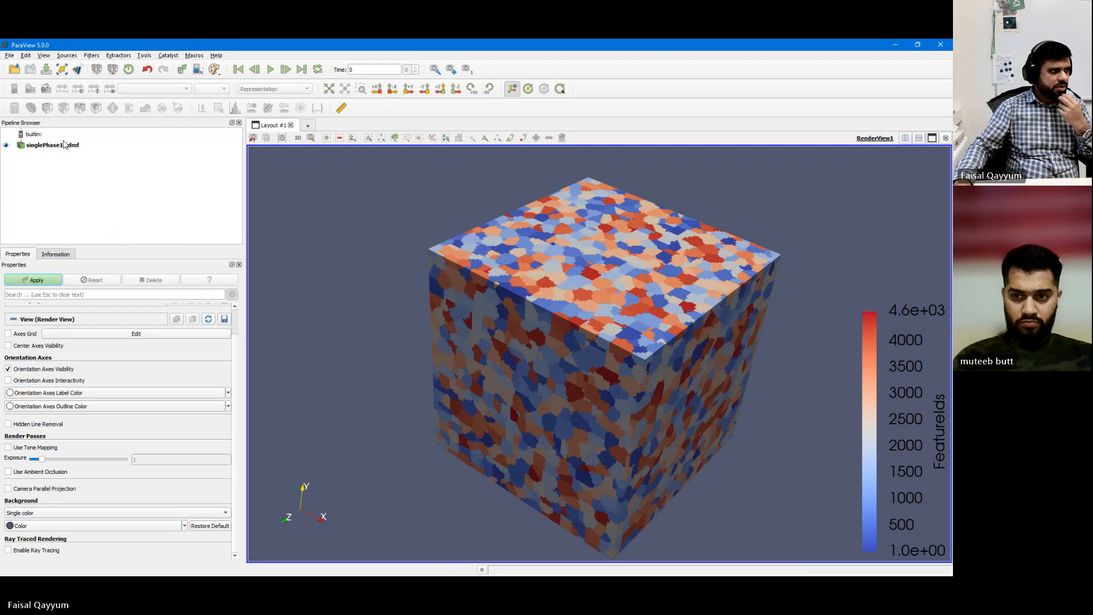
Load the regenerated singlePhase1.xdmf from the Dream3D RVE Testing folder into ParaView using the XDMF Reader.
{"action": "double_click", "coordinate": [575, 47]}
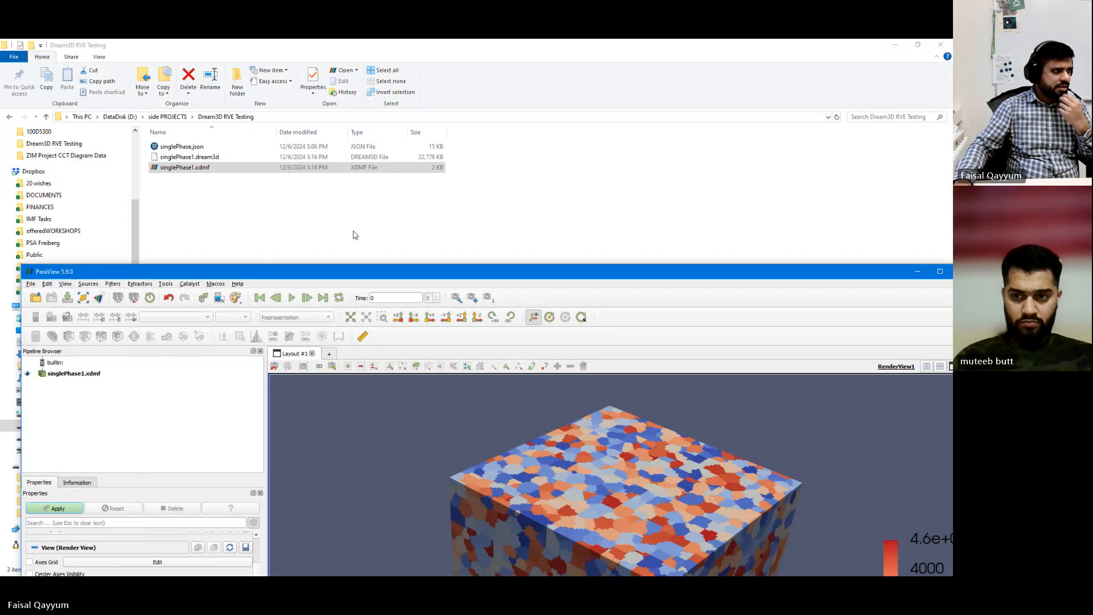
{"action": "left_click_drag", "start_coordinate": [204, 171], "coordinate": [142, 364]}
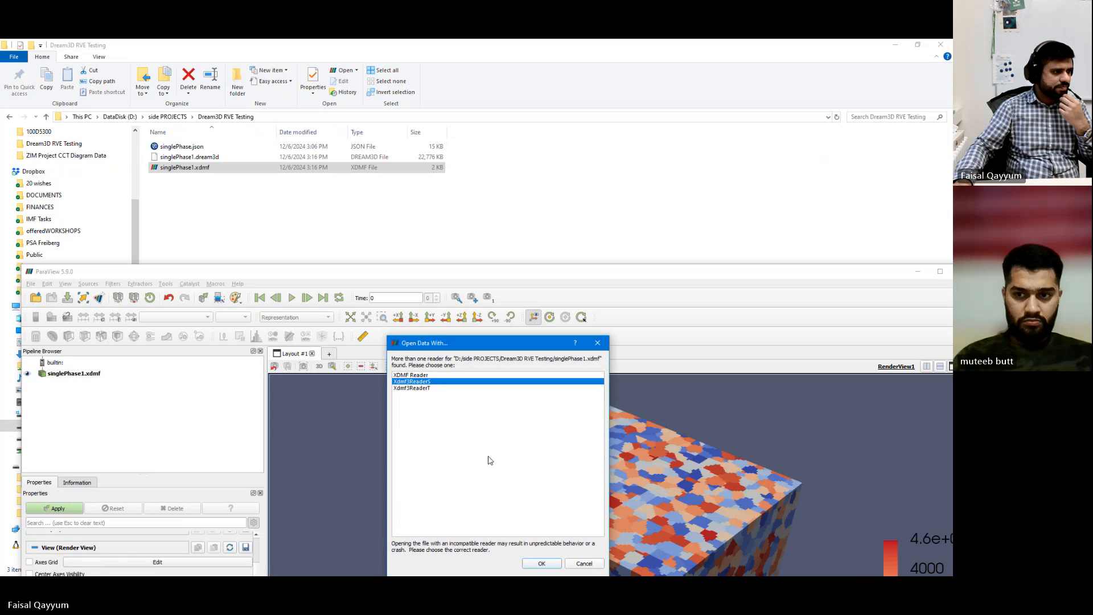
{"action": "left_click", "coordinate": [443, 376]}
{"action": "left_click", "coordinate": [534, 566]}
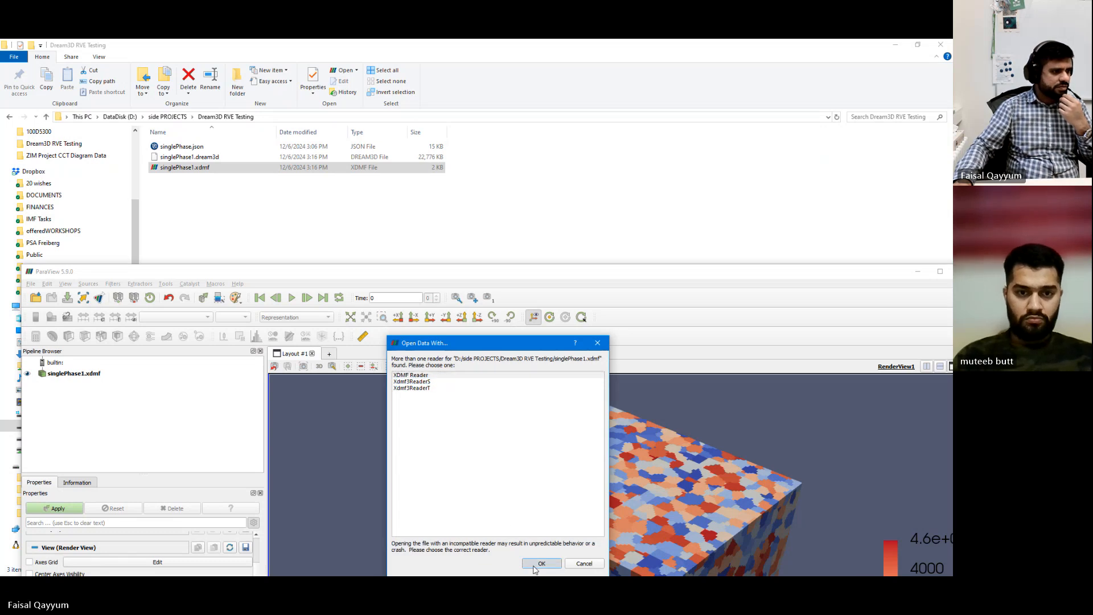
{"action": "double_click", "coordinate": [604, 272]}
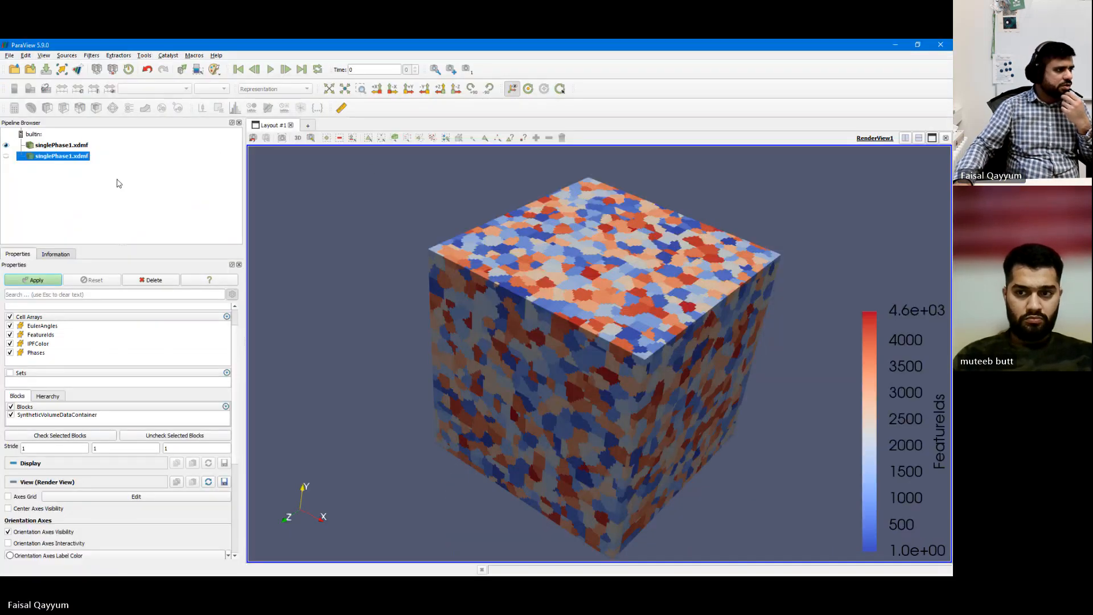
Colour the previously loaded singlePhase1.xdmf dataset by IPFColor with Map Scalars off and examine the grain colours on its faces.
{"action": "left_click", "coordinate": [136, 145]}
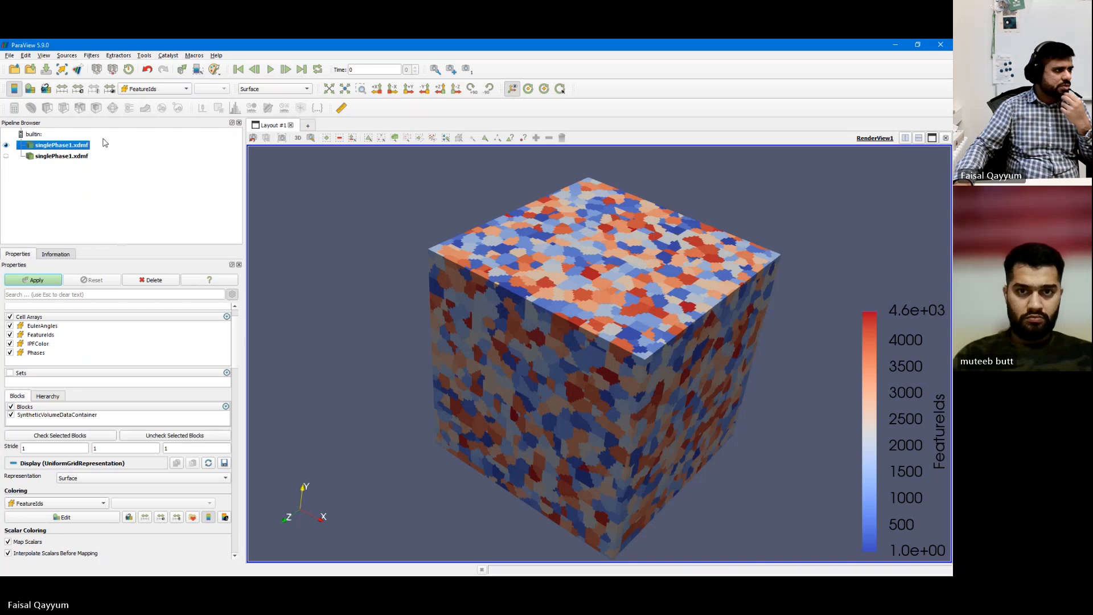
{"action": "left_click", "coordinate": [154, 89]}
{"action": "left_click", "coordinate": [142, 101]}
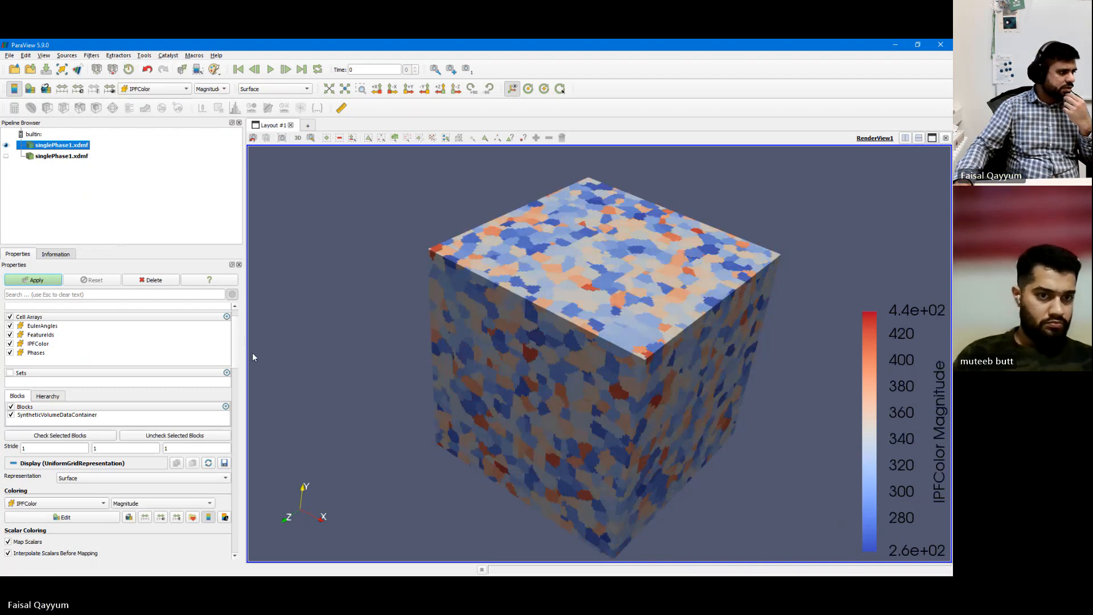
{"action": "scroll", "coordinate": [244, 392], "scroll_direction": "down", "scroll_amount": 5}
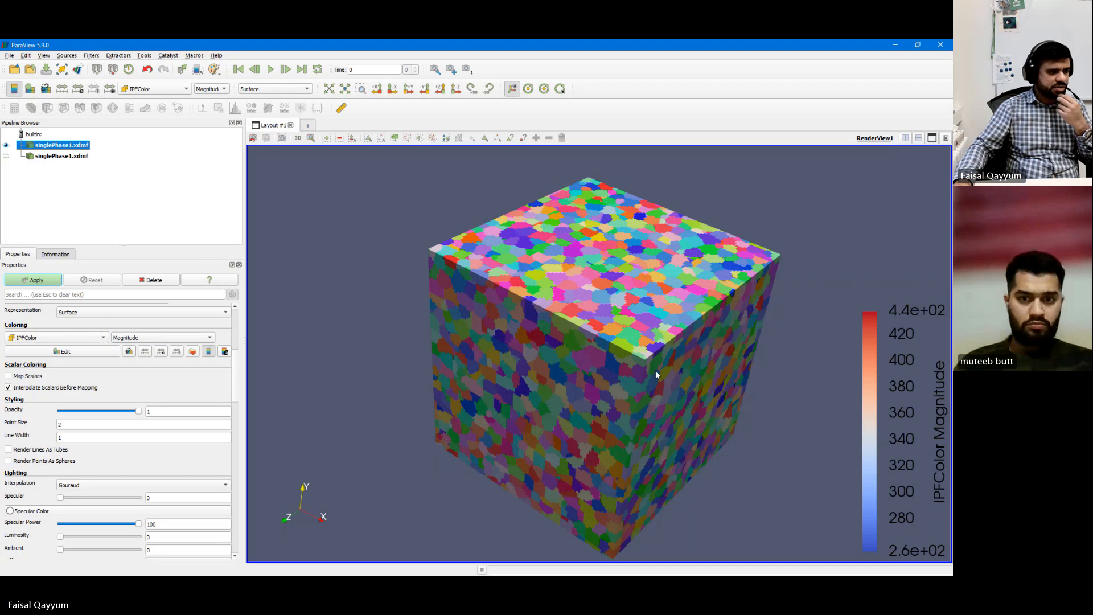
{"action": "left_click_drag", "start_coordinate": [655, 370], "coordinate": [615, 378]}
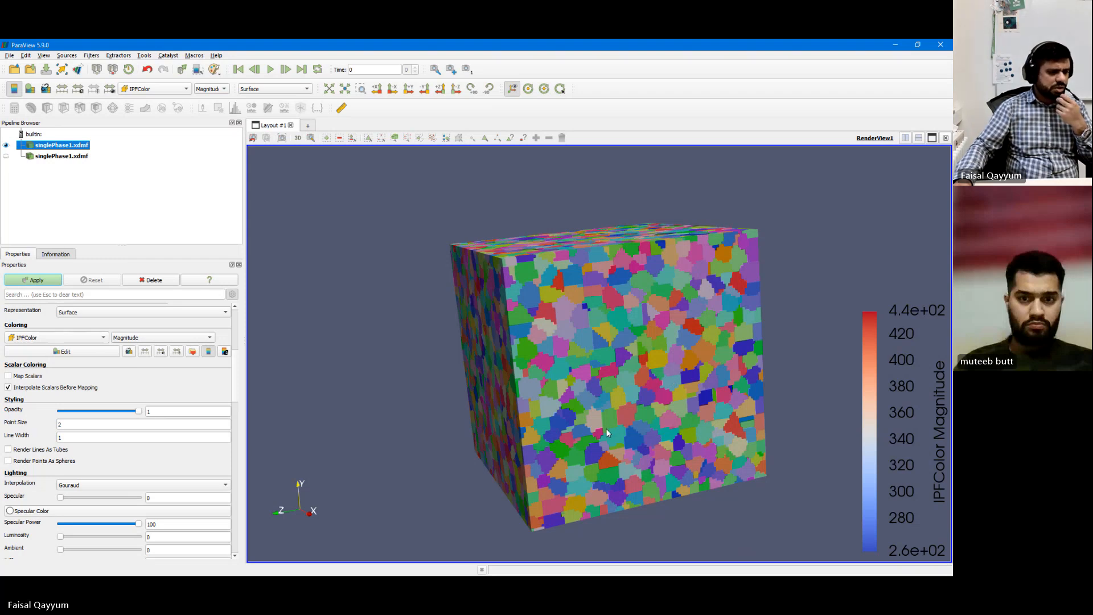
{"action": "left_click_drag", "start_coordinate": [634, 366], "coordinate": [559, 271]}
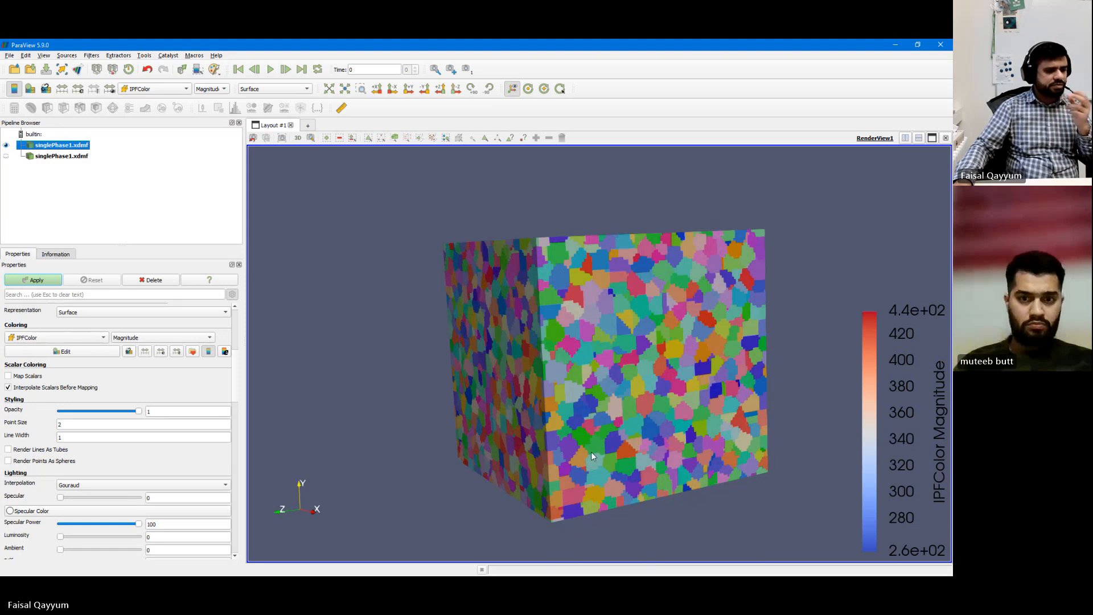
Show only the newly loaded singlePhase1.xdmf as a Surface coloured by IPFColor with Map Scalars off, and inspect its grains.
{"action": "left_click", "coordinate": [36, 156]}
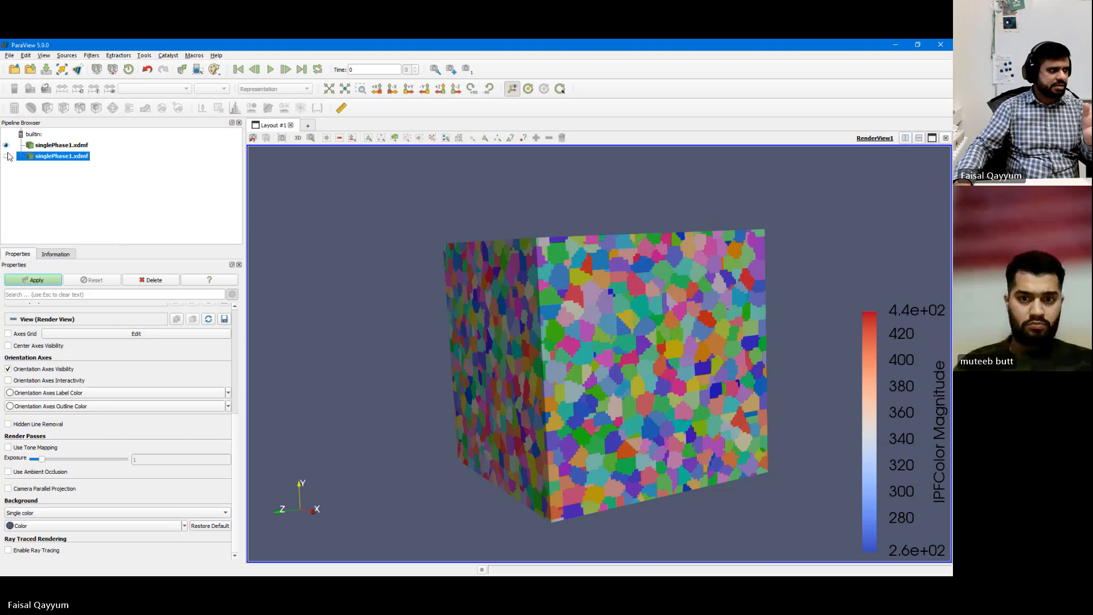
{"action": "left_click", "coordinate": [7, 156]}
{"action": "left_click", "coordinate": [302, 89]}
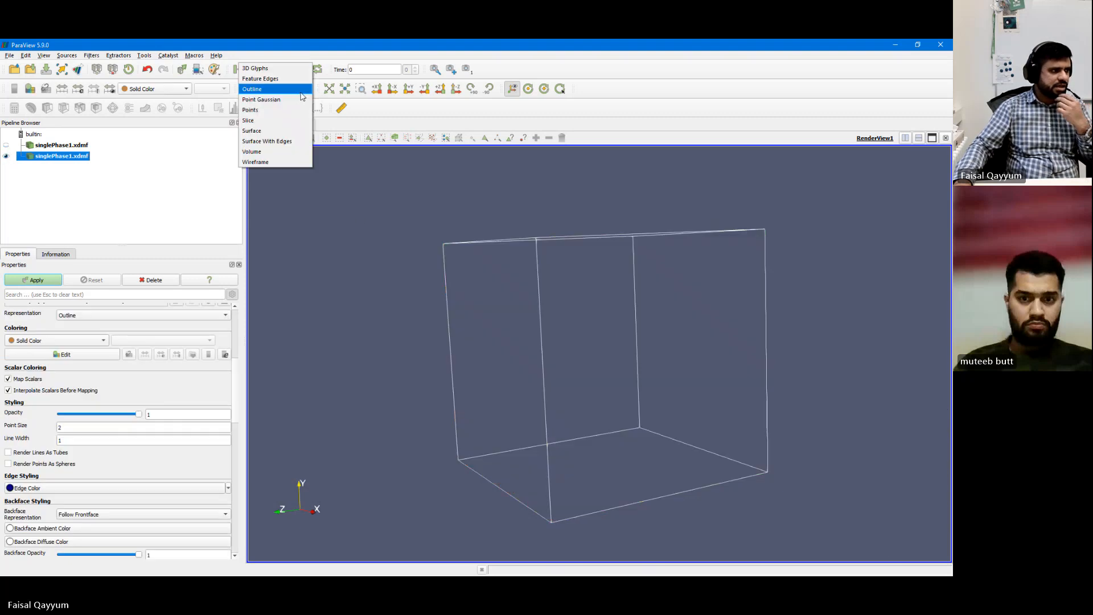
{"action": "left_click", "coordinate": [251, 131]}
{"action": "left_click", "coordinate": [178, 91]}
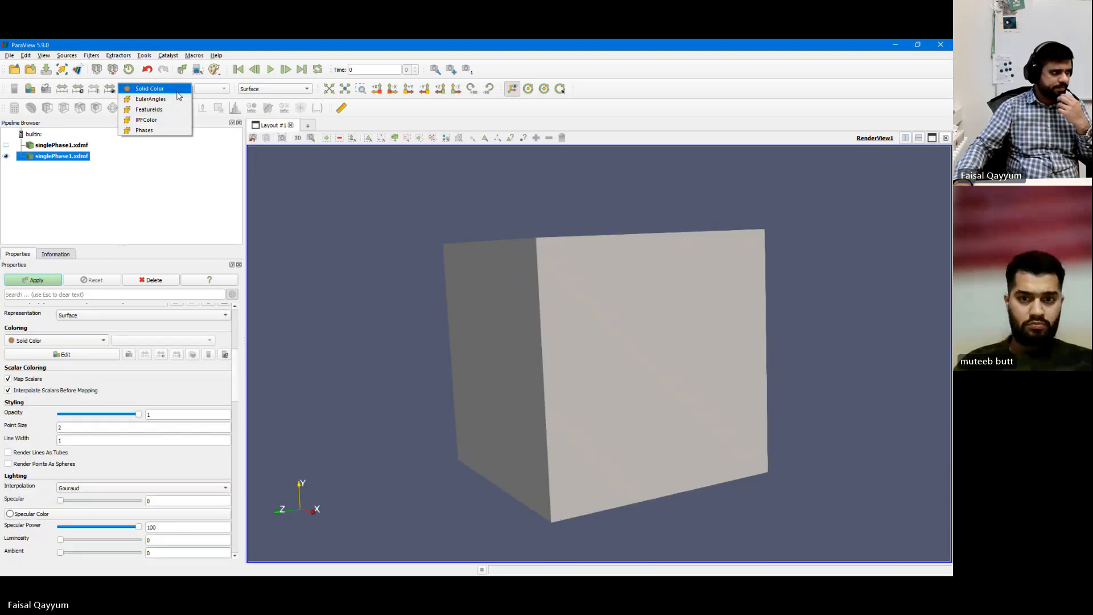
{"action": "left_click", "coordinate": [168, 119]}
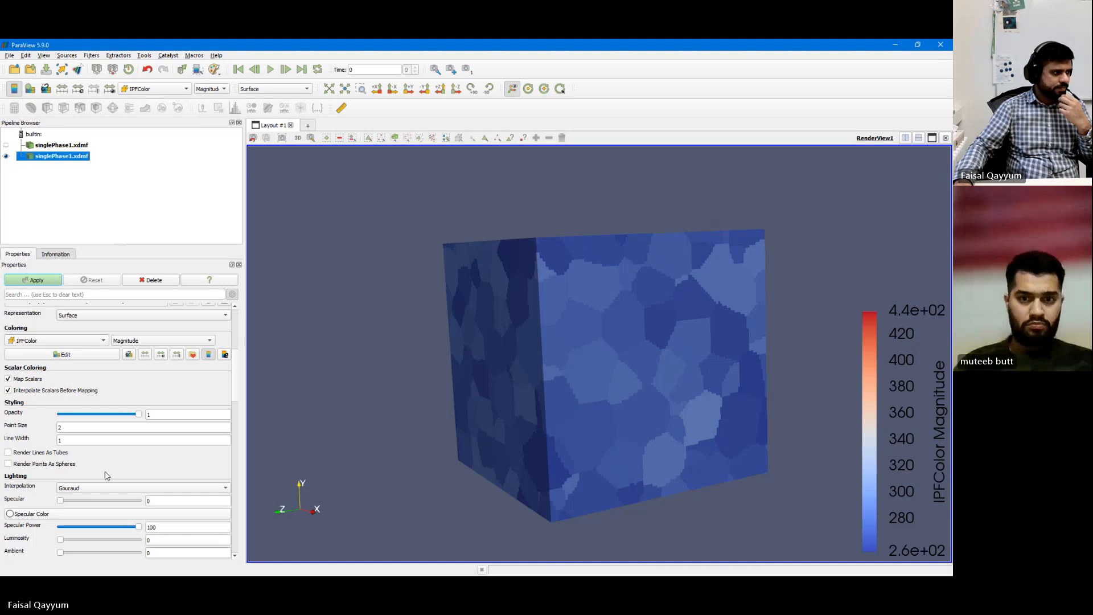
{"action": "left_click", "coordinate": [8, 378]}
{"action": "left_click_drag", "start_coordinate": [641, 387], "coordinate": [650, 389]}
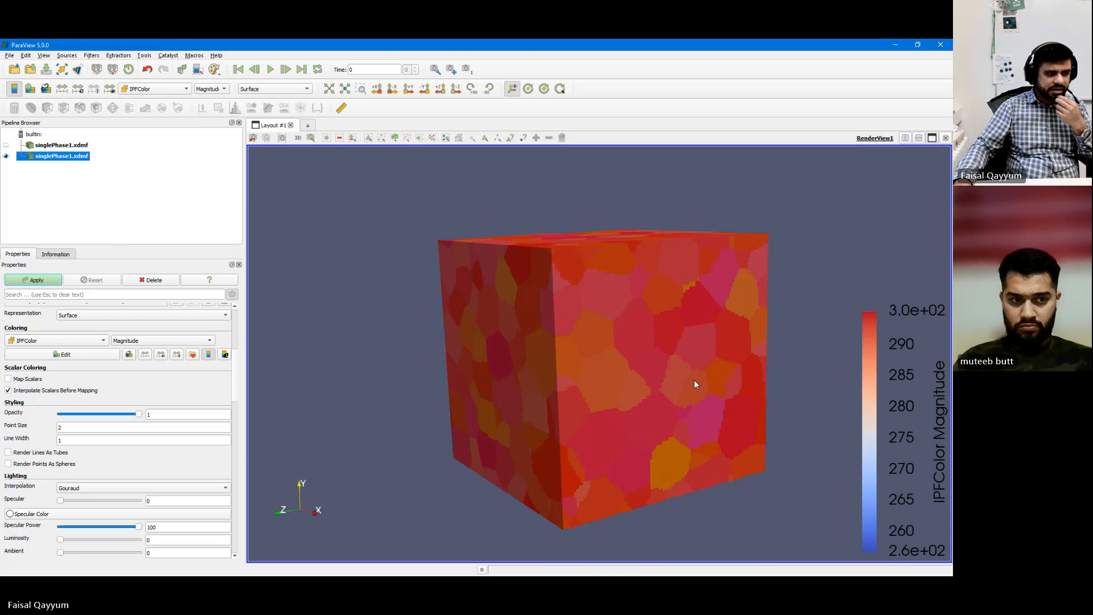
Colour the new dataset by FeatureIds with Map Scalars on to view its individual grains.
{"action": "left_click", "coordinate": [161, 91]}
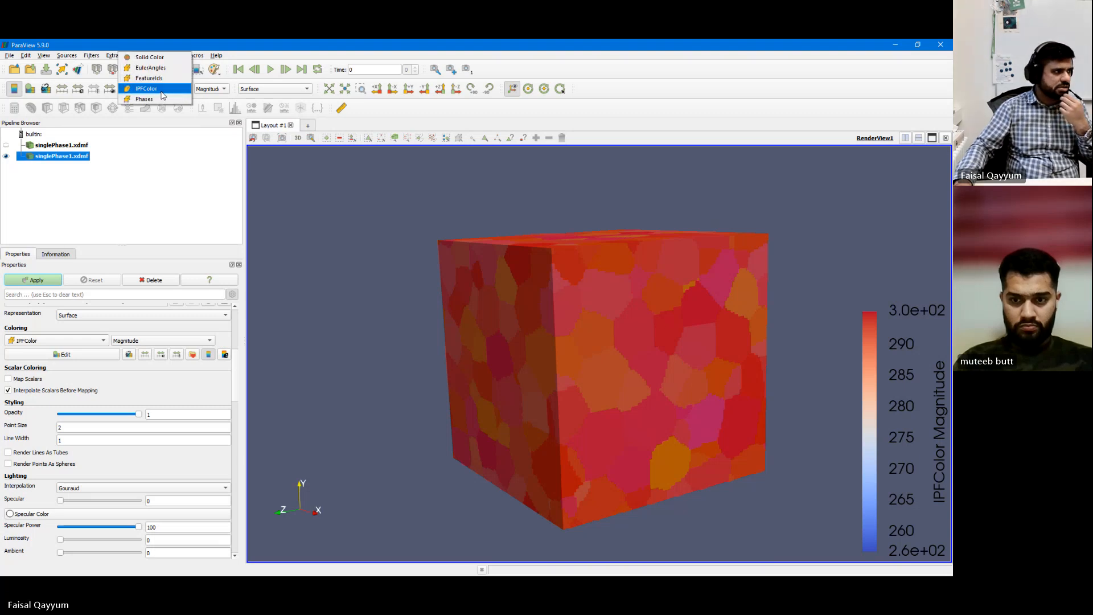
{"action": "left_click", "coordinate": [163, 95]}
{"action": "left_click", "coordinate": [164, 91]}
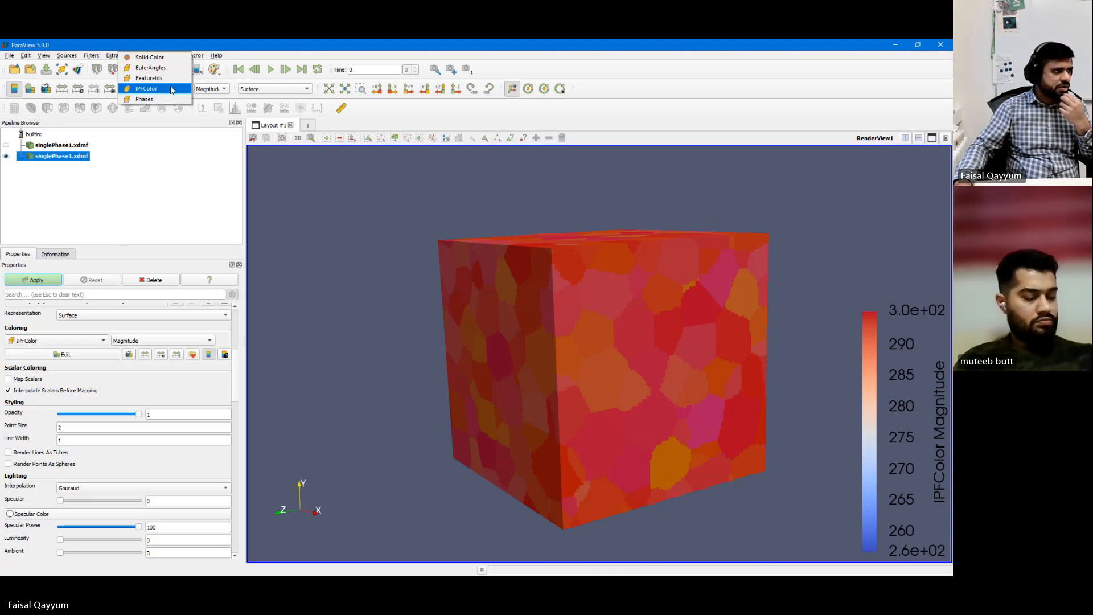
{"action": "left_click", "coordinate": [173, 78]}
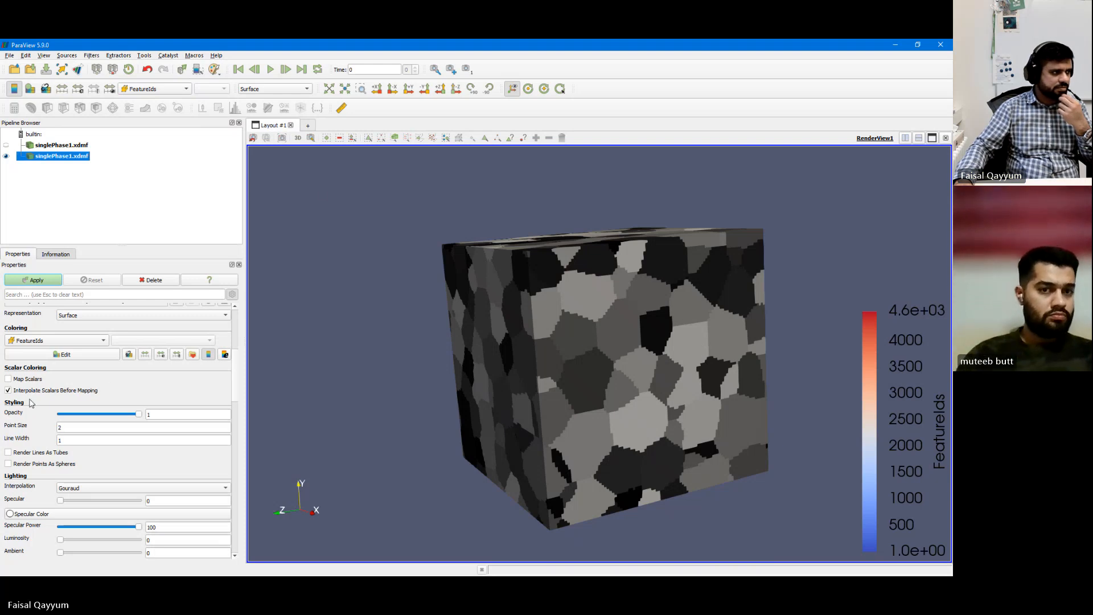
{"action": "left_click", "coordinate": [27, 379]}
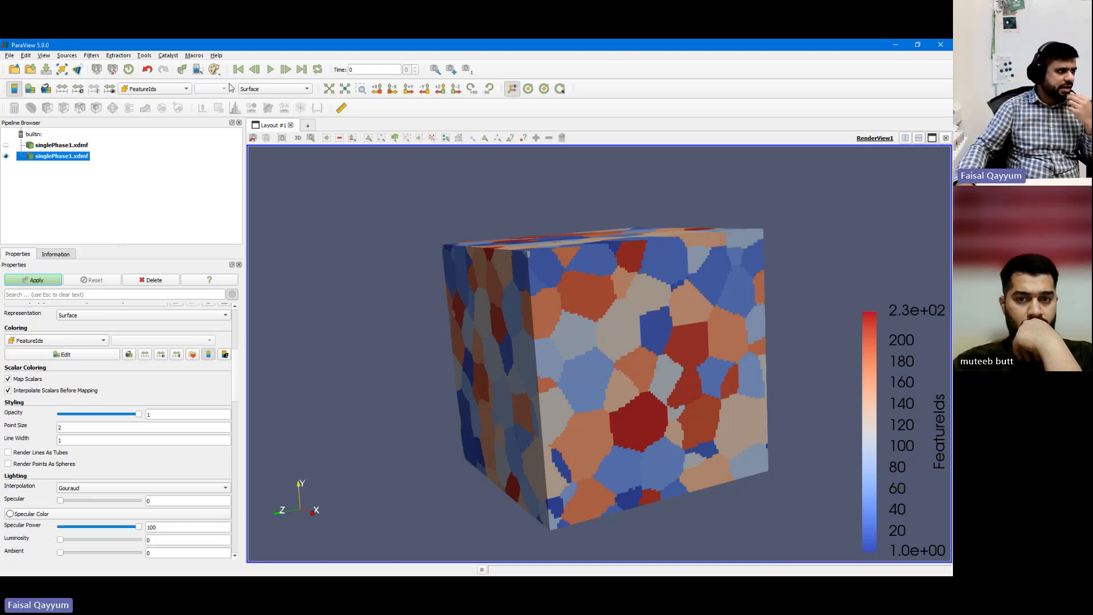
Return the new dataset to IPFColor colouring with Map Scalars off and examine the textured grains from another angle.
{"action": "left_click", "coordinate": [165, 90]}
{"action": "left_click", "coordinate": [154, 99]}
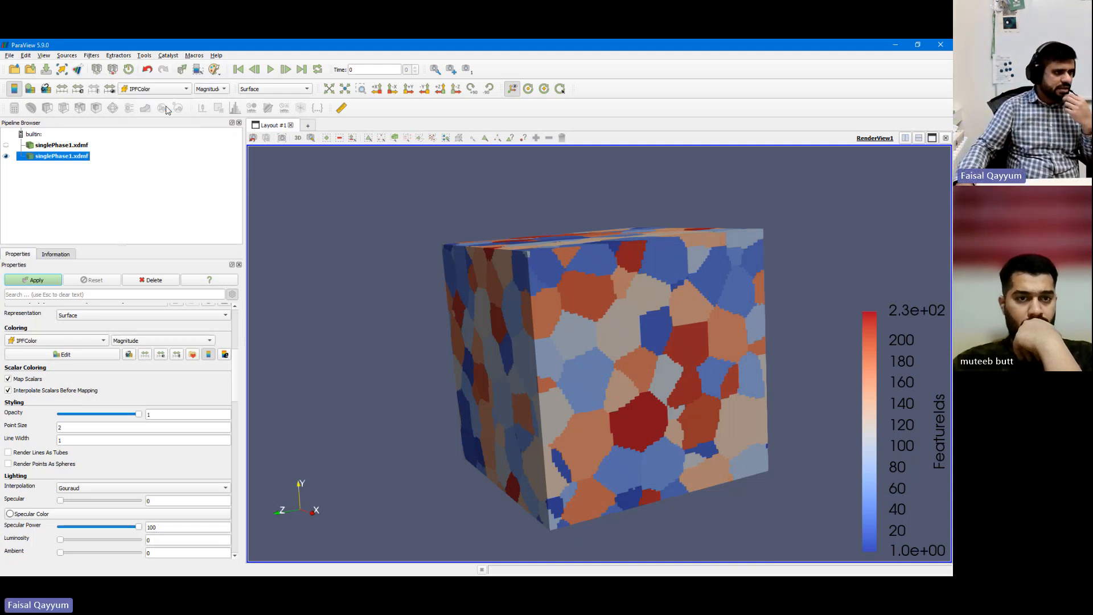
{"action": "left_click", "coordinate": [28, 380]}
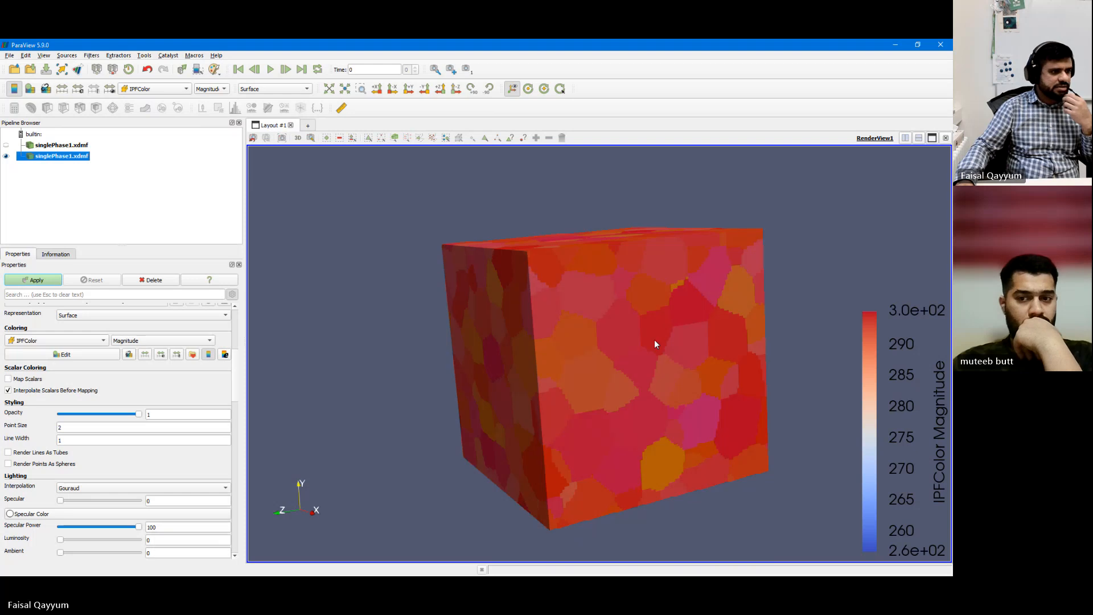
{"action": "left_click_drag", "start_coordinate": [643, 326], "coordinate": [672, 335]}
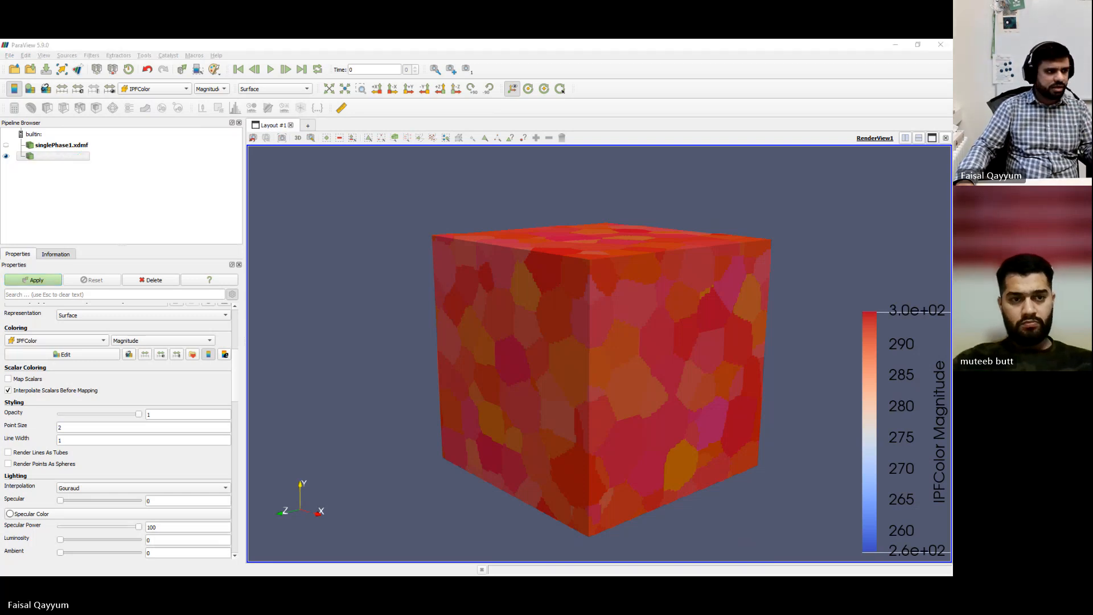
Switch to DREAM.3D and save the singlePhase pipeline.
{"action": "key", "text": "alt+Tab"}
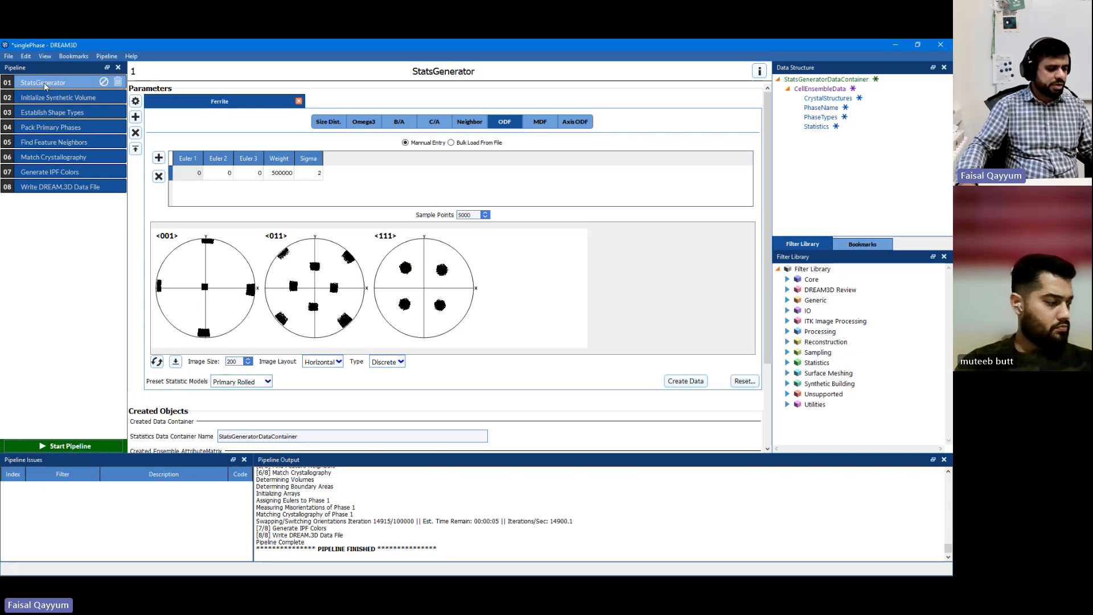
{"action": "key", "text": "ctrl+s"}
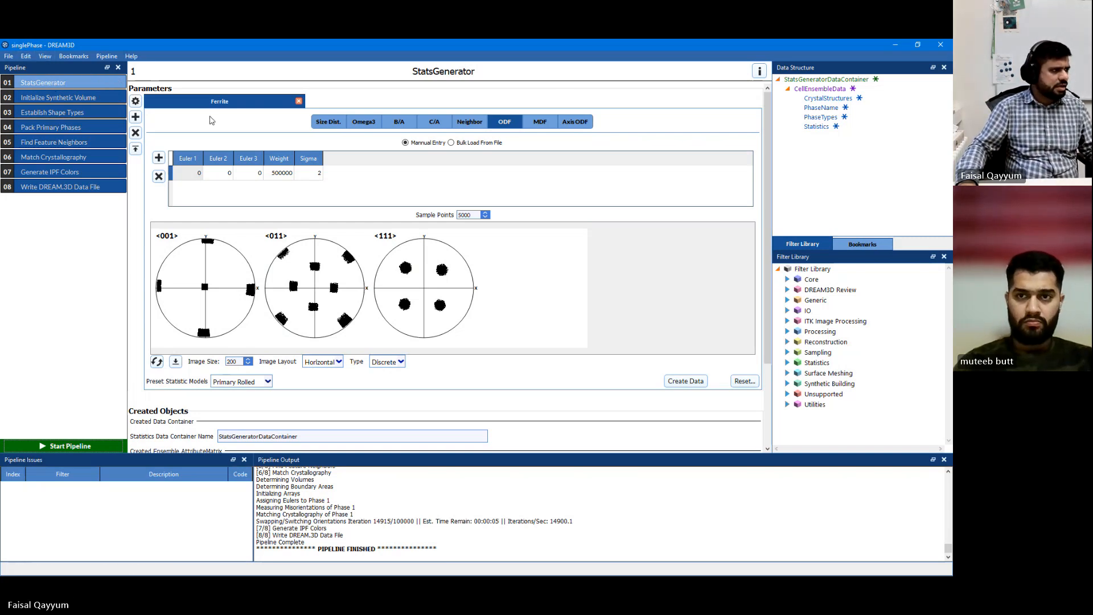
{"action": "left_click", "coordinate": [8, 55]}
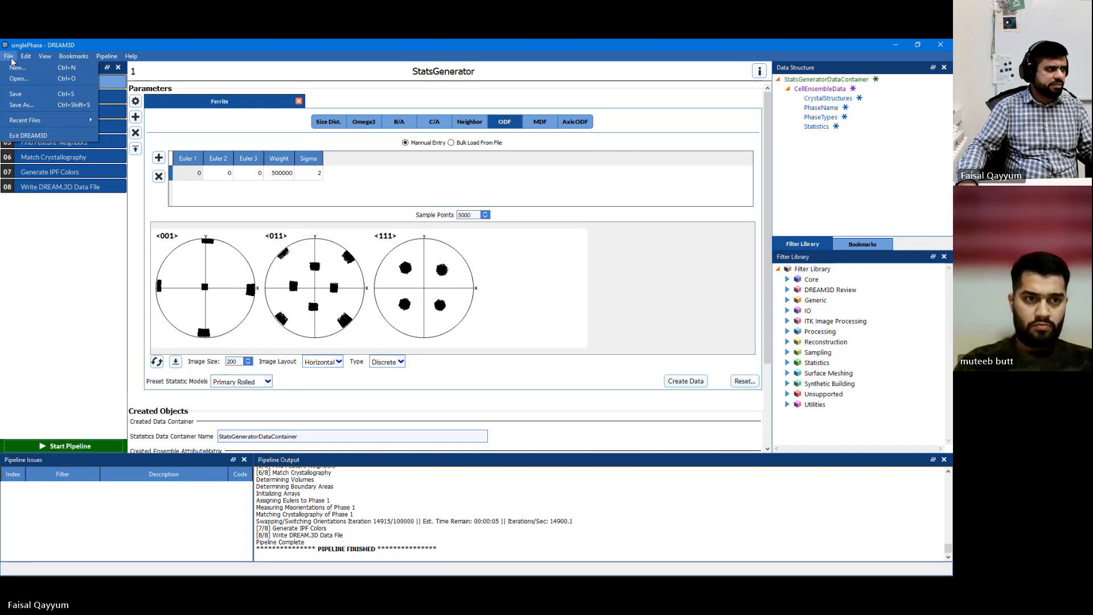
Open the prebuilt pipeline "(04) Two Phase Cubic Hexagonal Particles Equiaxed.json" from the Synthetic workshop folder.
{"action": "left_click", "coordinate": [19, 79]}
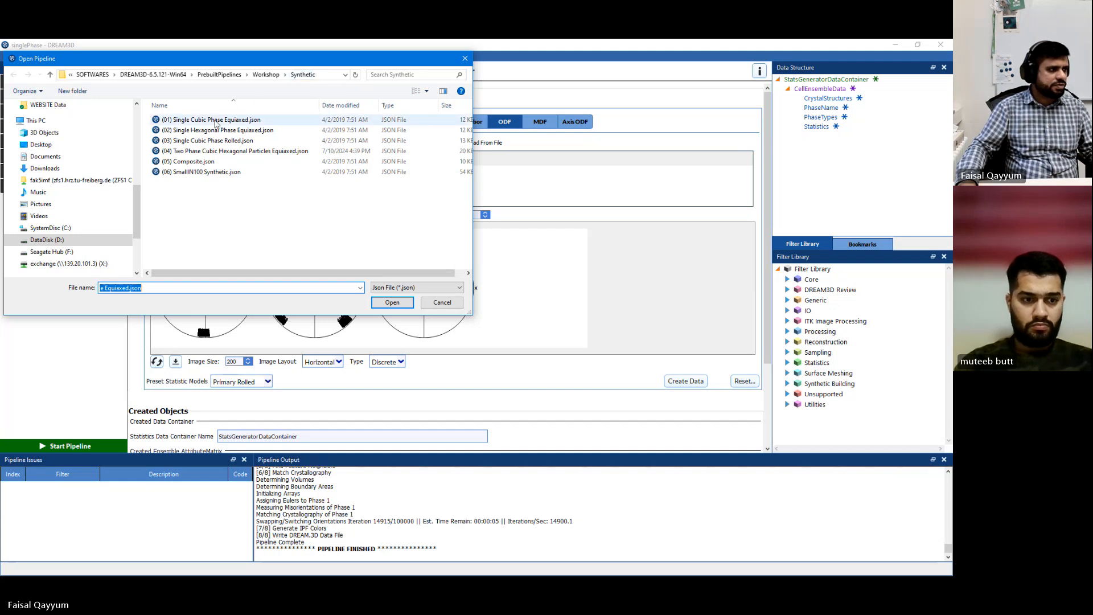
{"action": "left_click", "coordinate": [253, 204]}
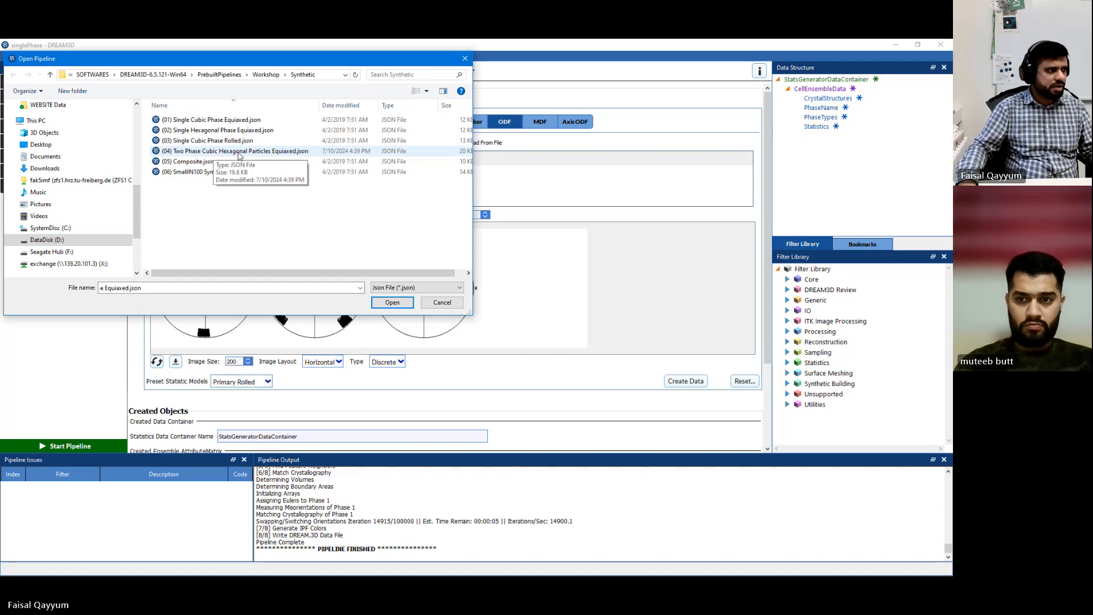
{"action": "double_click", "coordinate": [270, 152]}
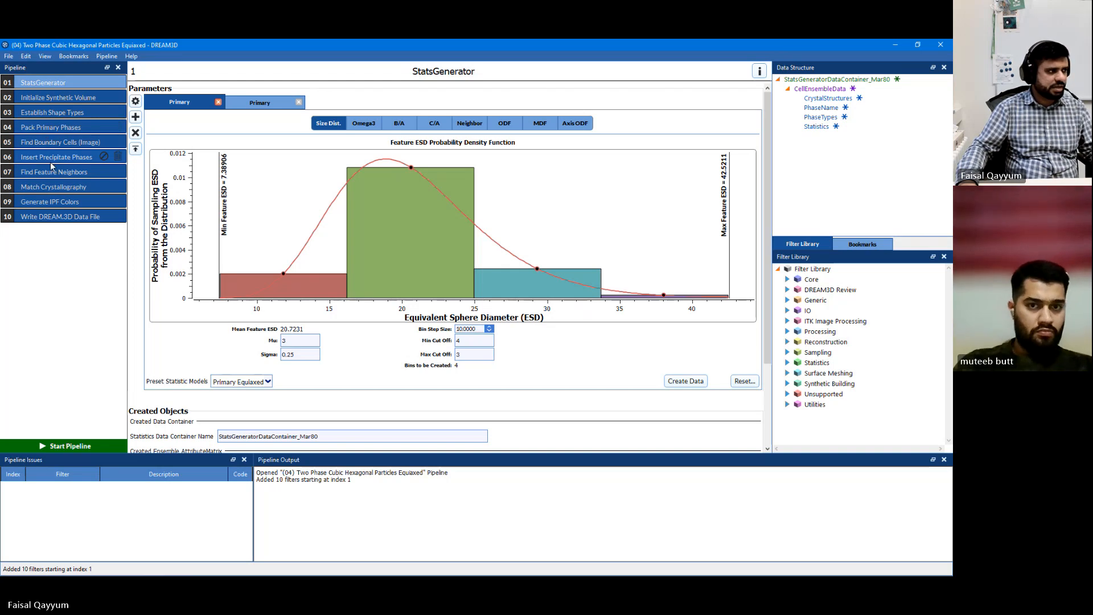
Save the pipeline as twoPhase.json in the Dream3D RVE Testing folder, without bookmarking it.
{"action": "left_click", "coordinate": [9, 56]}
{"action": "left_click", "coordinate": [34, 104]}
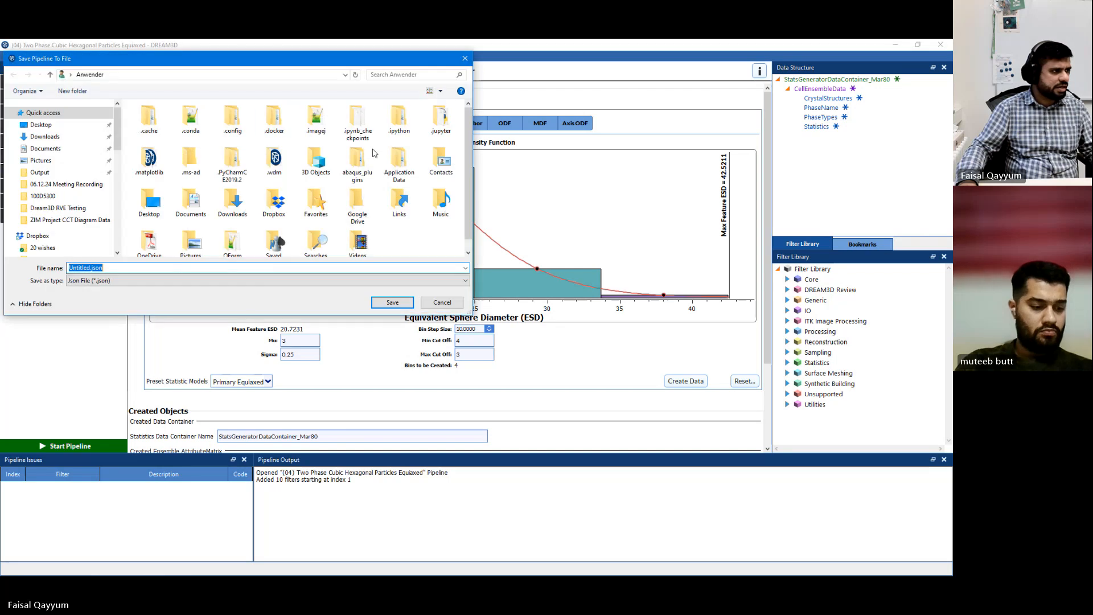
{"action": "scroll", "coordinate": [62, 182], "scroll_direction": "down", "scroll_amount": 1}
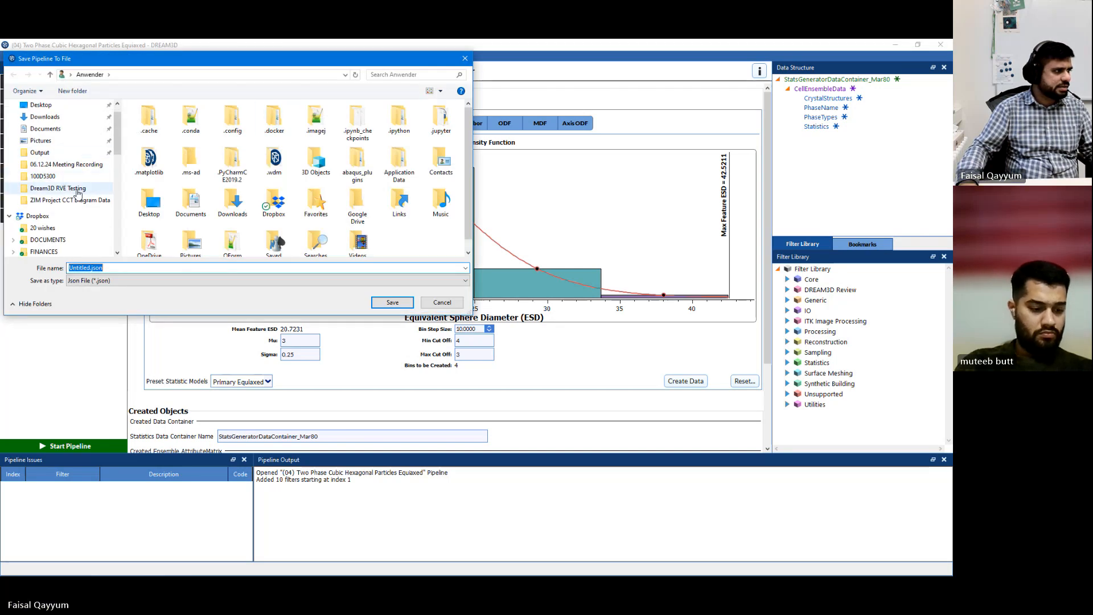
{"action": "left_click", "coordinate": [78, 189]}
{"action": "left_click", "coordinate": [91, 268]}
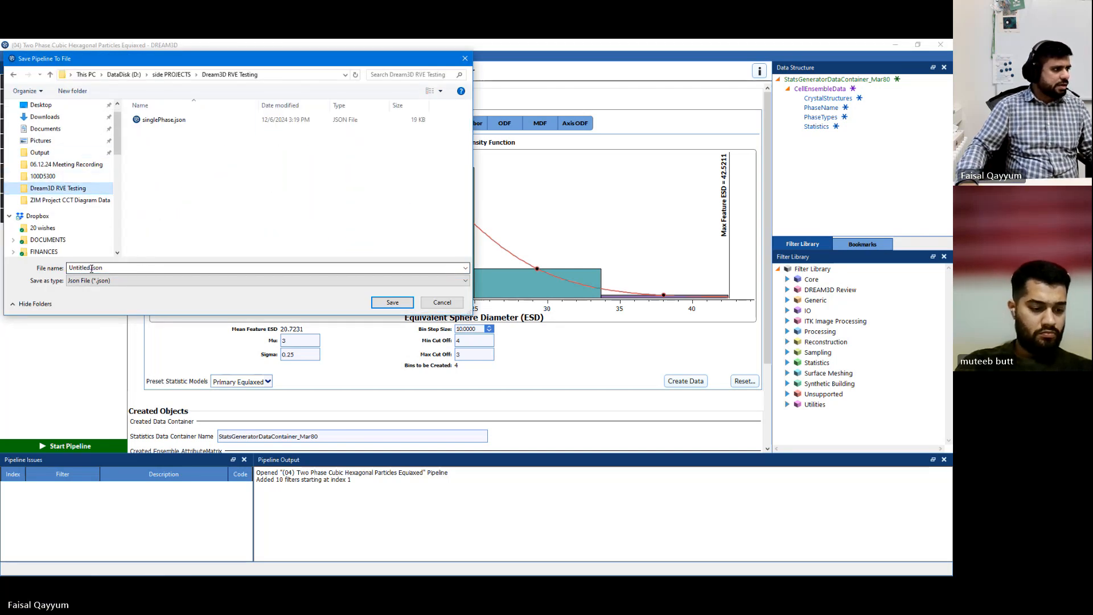
{"action": "left_click", "coordinate": [164, 119]}
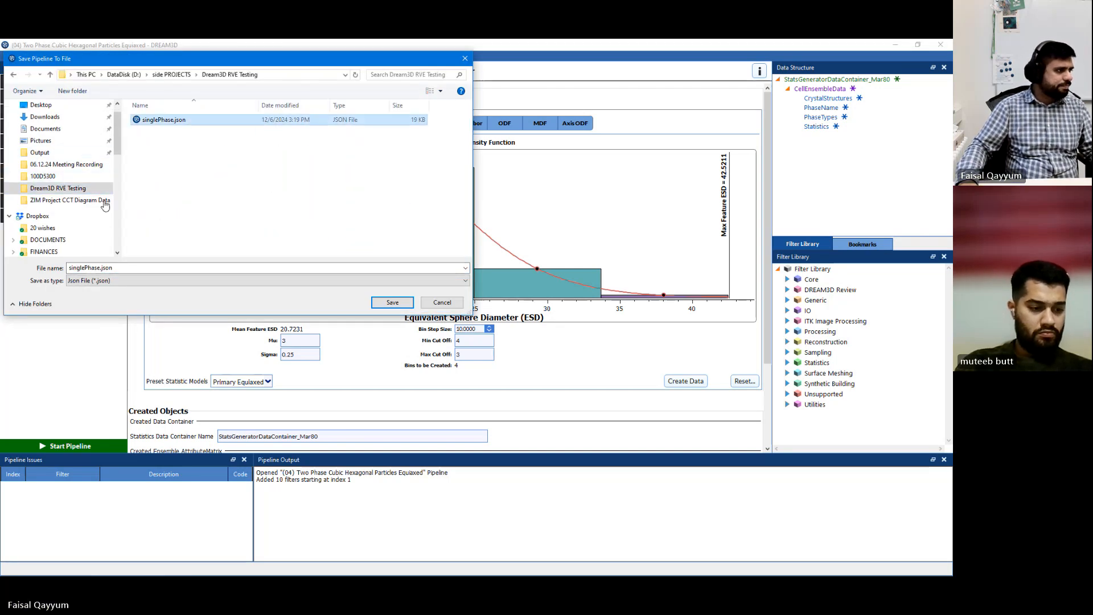
{"action": "left_click", "coordinate": [85, 267]}
{"action": "left_click_drag", "start_coordinate": [85, 267], "coordinate": [52, 273]}
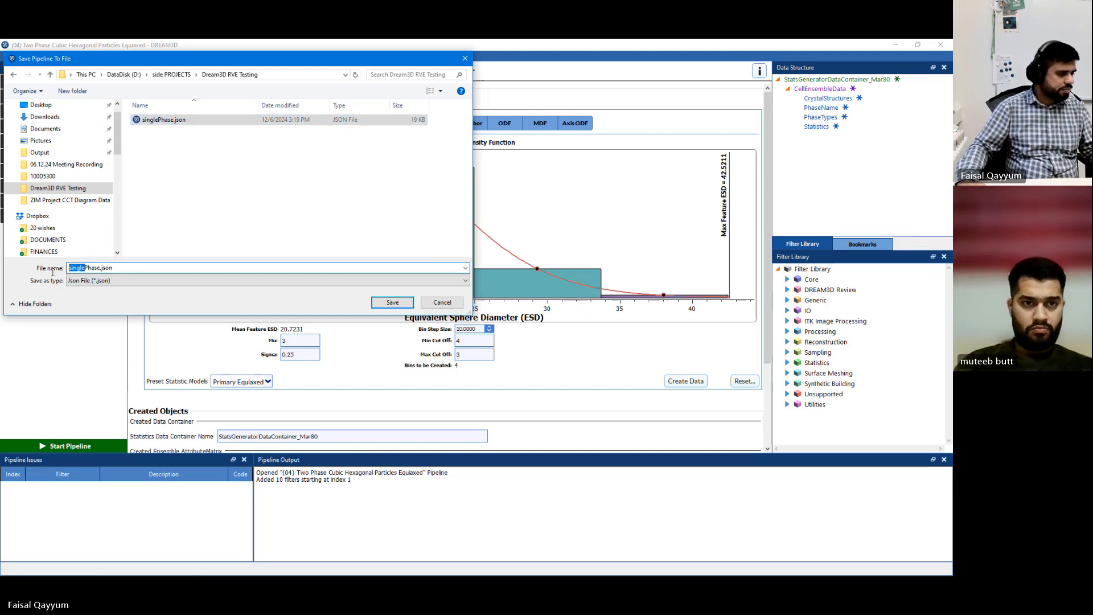
{"action": "type", "text": "two"}
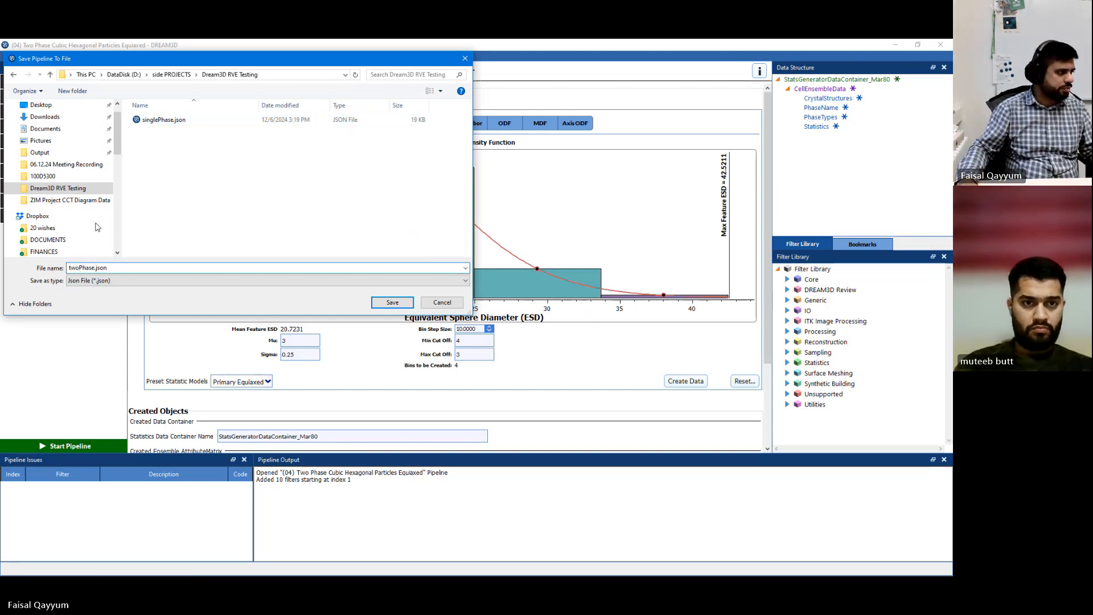
{"action": "left_click", "coordinate": [390, 302]}
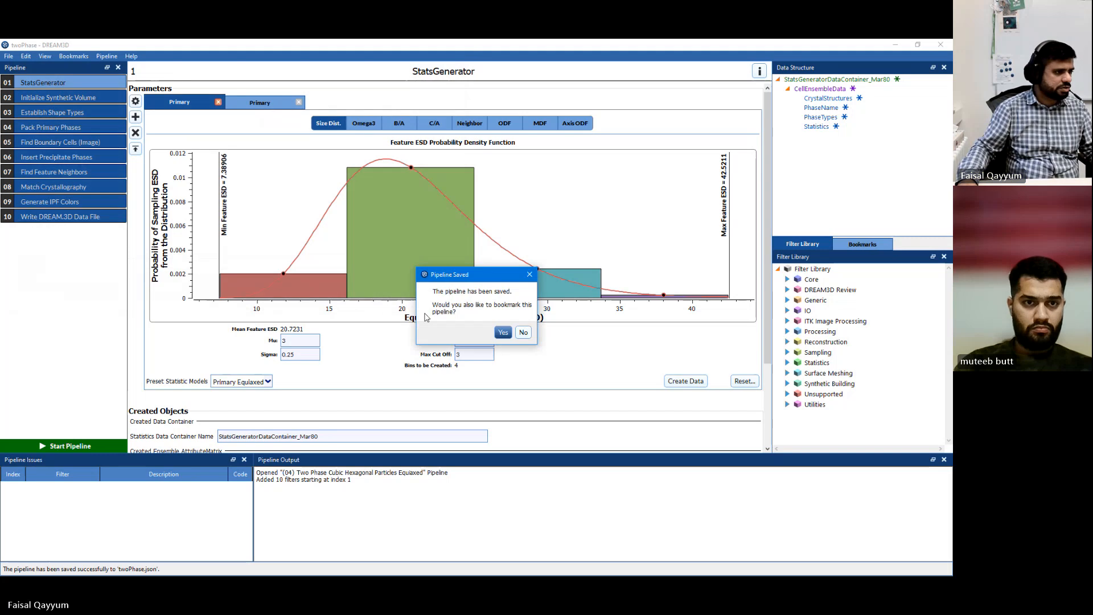
{"action": "left_click", "coordinate": [523, 331]}
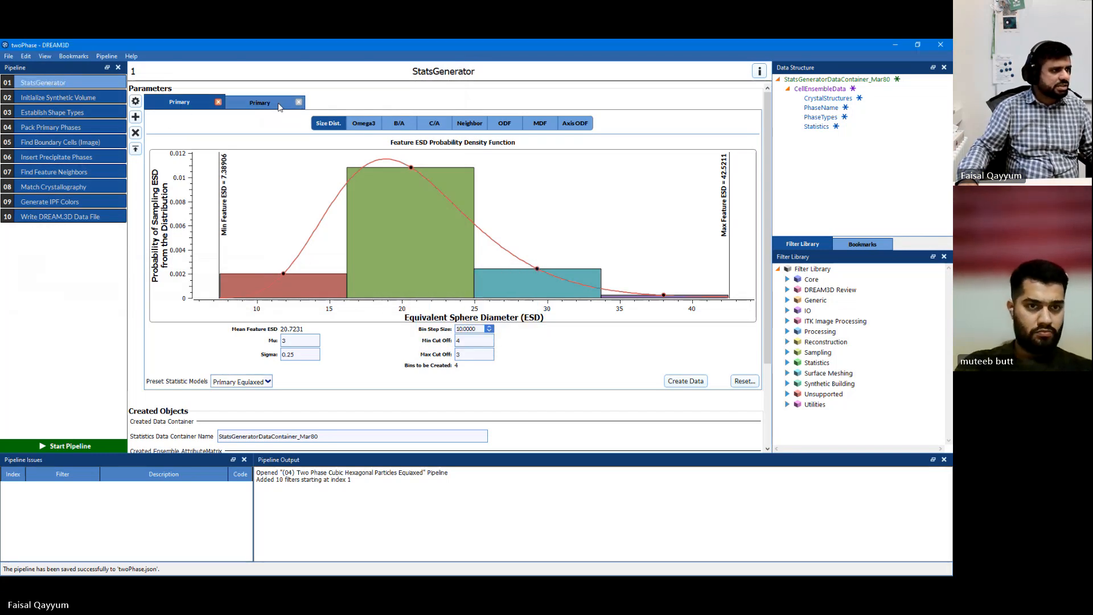
Set the fraction of the first primary phase, Ferrite, to 0.9 in its phase properties.
{"action": "left_click", "coordinate": [236, 104]}
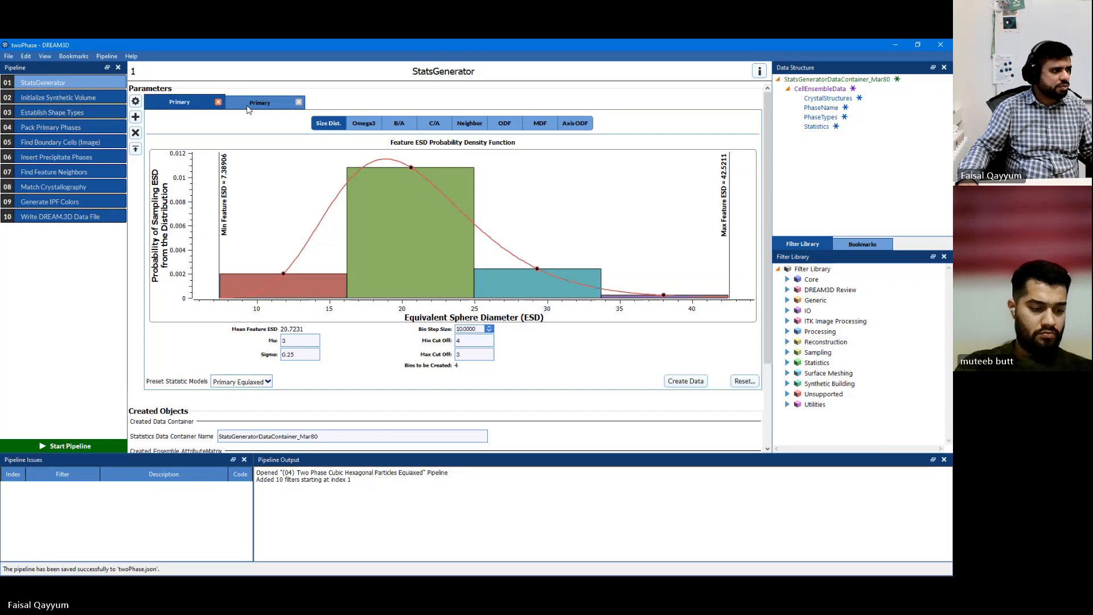
{"action": "left_click", "coordinate": [179, 110]}
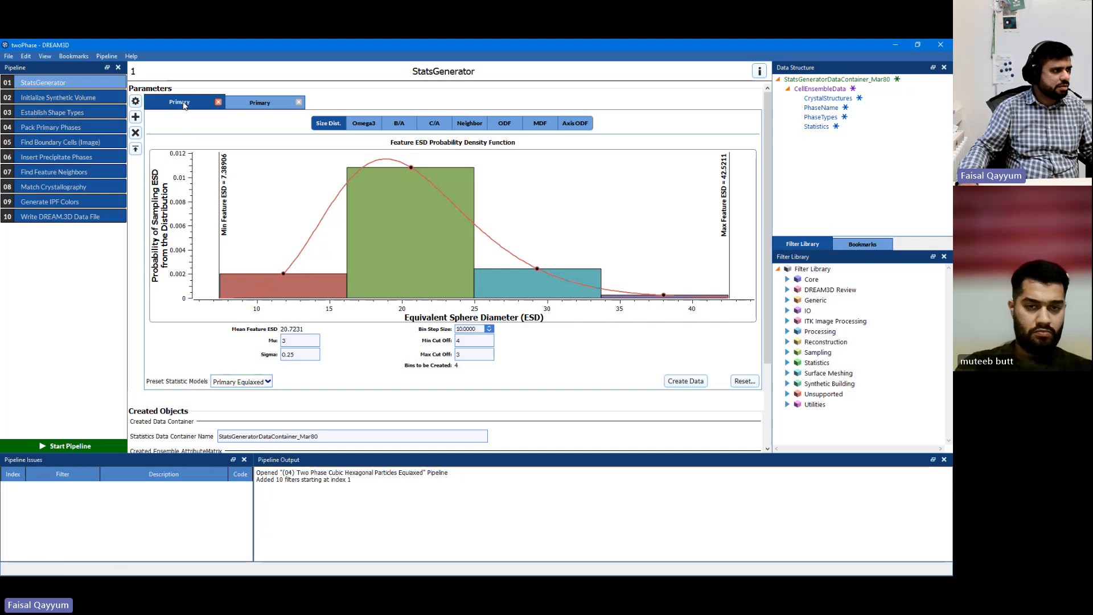
{"action": "double_click", "coordinate": [149, 107]}
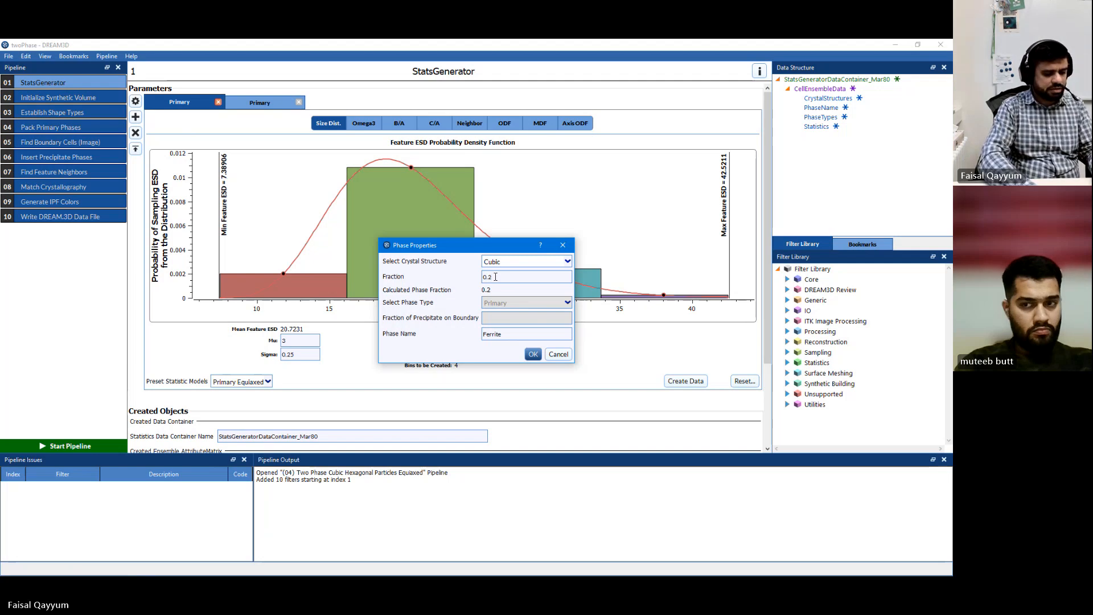
{"action": "key", "text": "BackSpace"}
{"action": "type", "text": "9"}
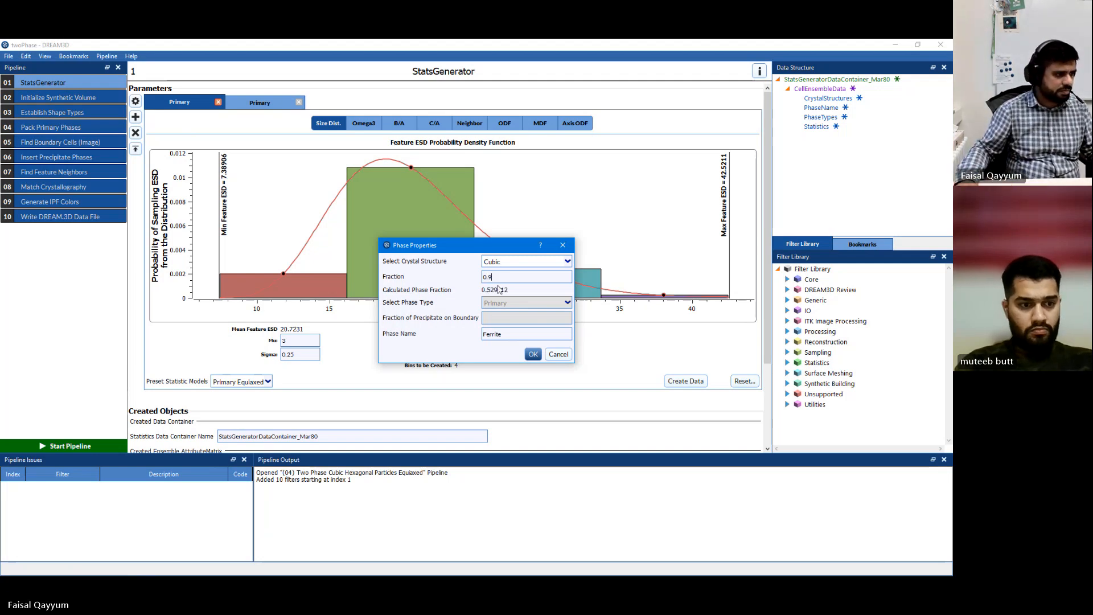
{"action": "left_click", "coordinate": [532, 354]}
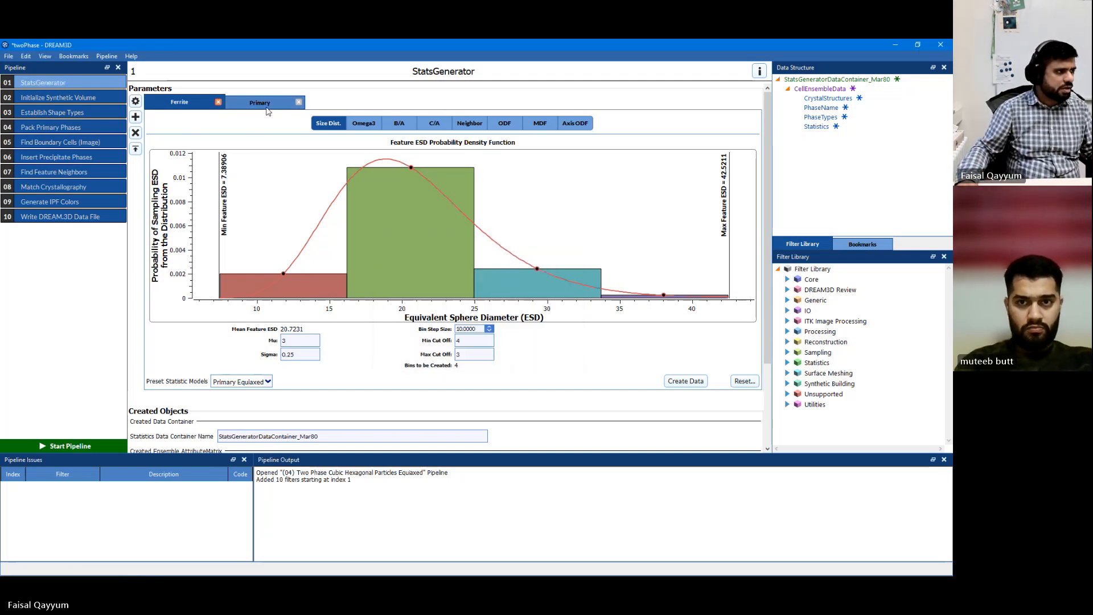
Set the fraction of the second primary phase, Martensite, to 0.1 in its phase properties.
{"action": "left_click", "coordinate": [136, 102]}
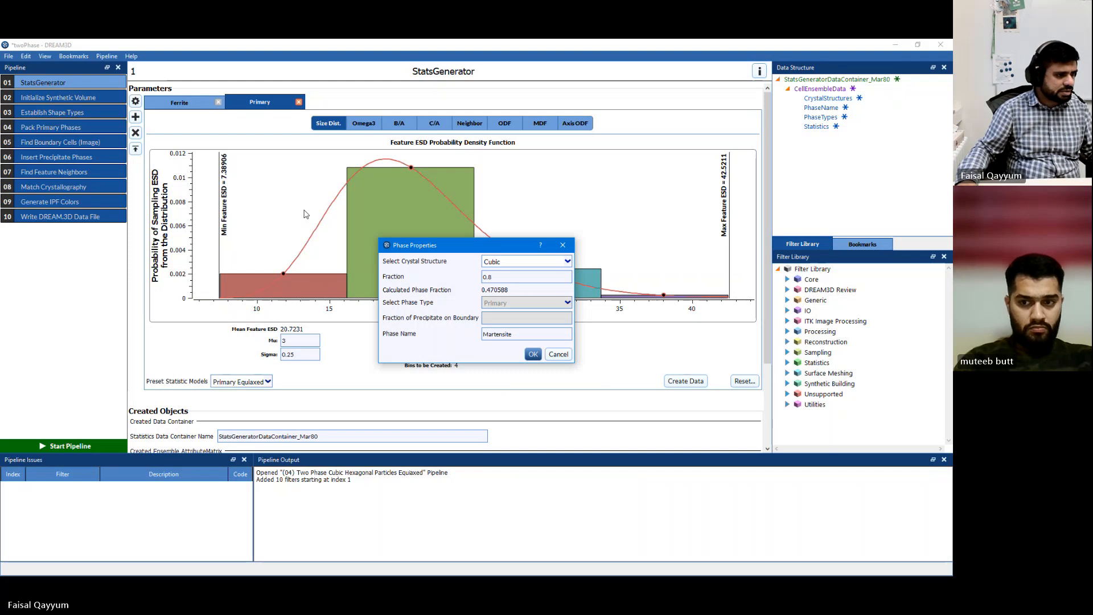
{"action": "double_click", "coordinate": [497, 334]}
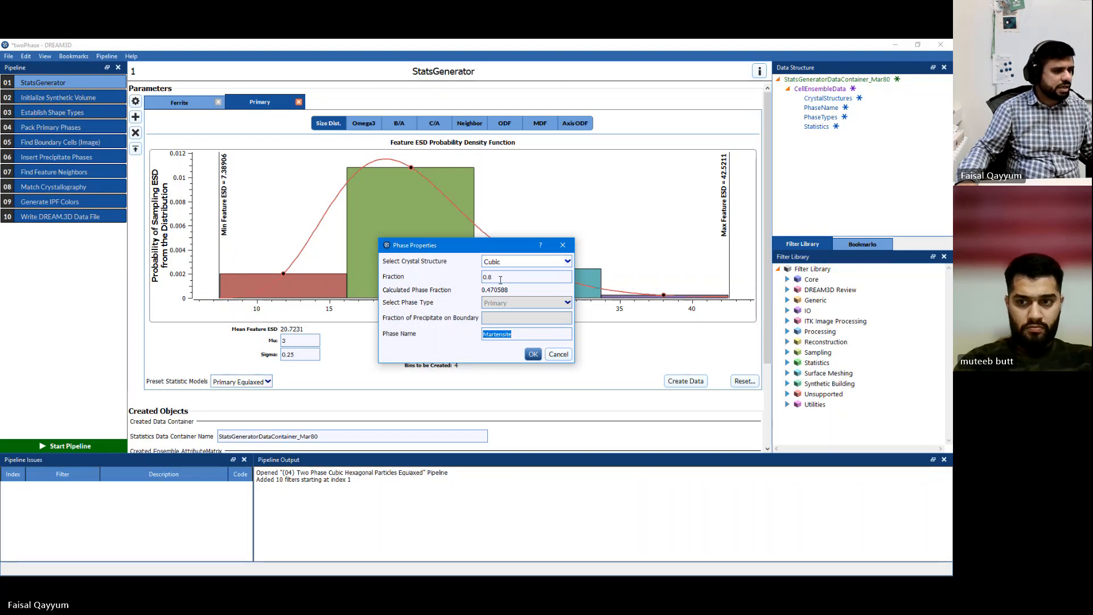
{"action": "type", "text": "0.2"}
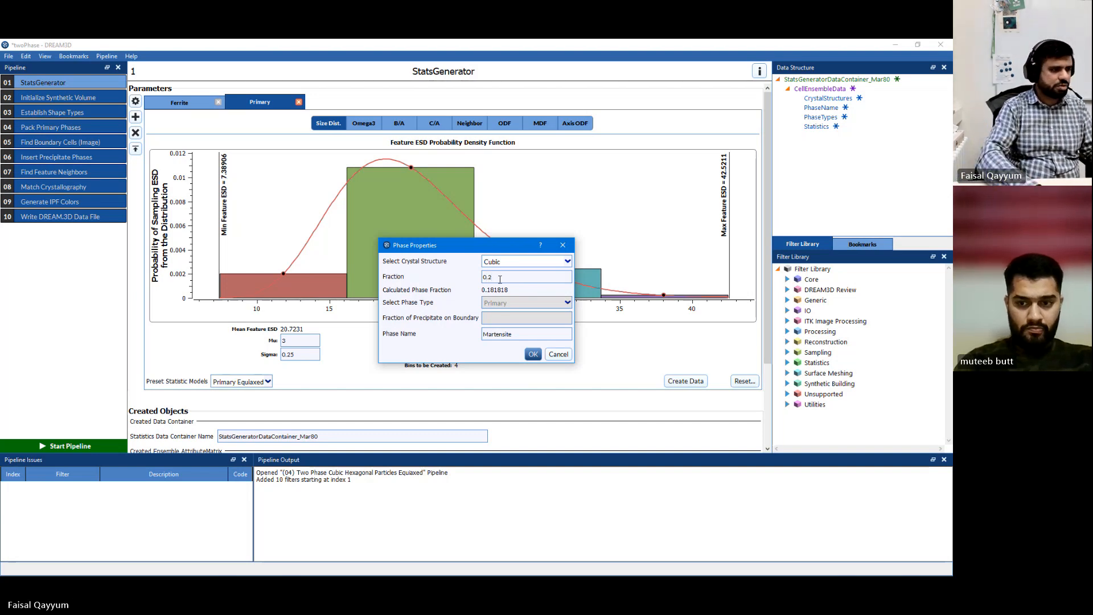
{"action": "key", "text": "BackSpace"}
{"action": "type", "text": "1"}
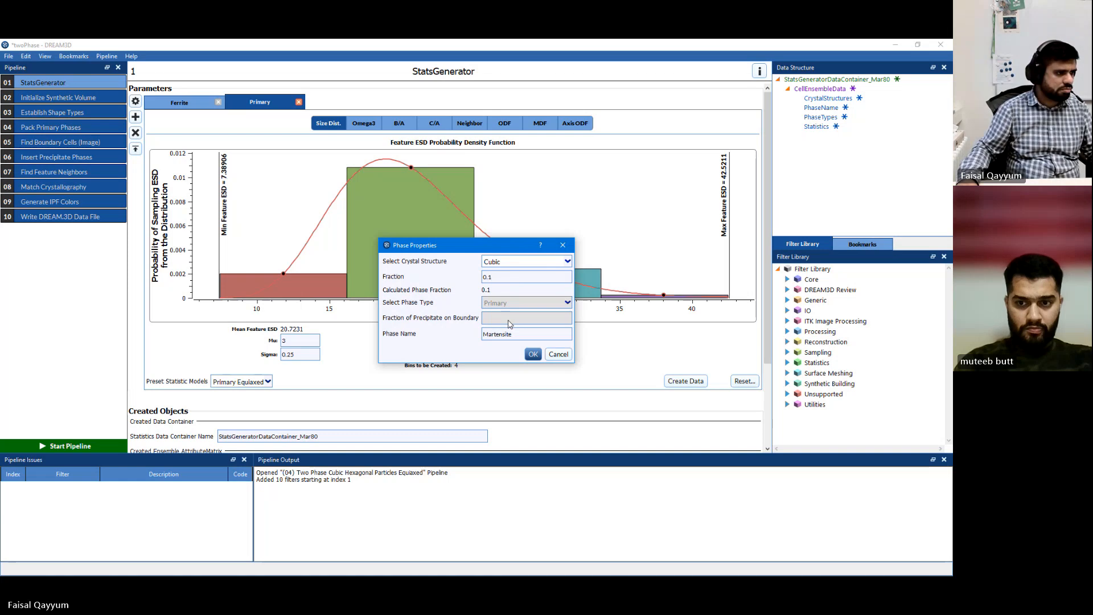
{"action": "left_click", "coordinate": [534, 354]}
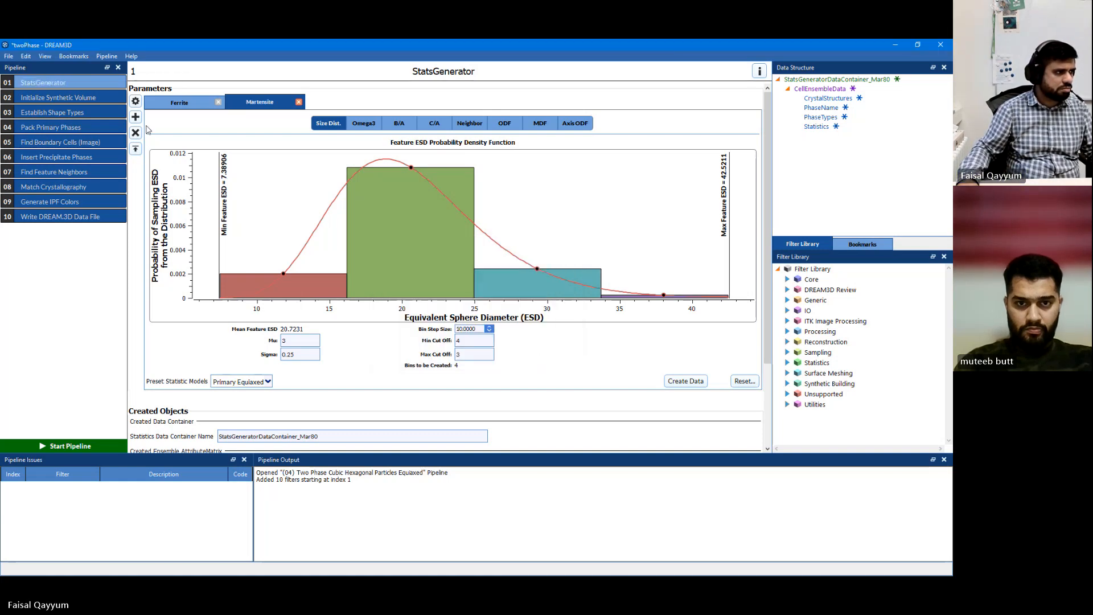
Check the fraction in the Ferrite phase's properties without changing anything.
{"action": "left_click", "coordinate": [178, 106]}
{"action": "left_click", "coordinate": [135, 101]}
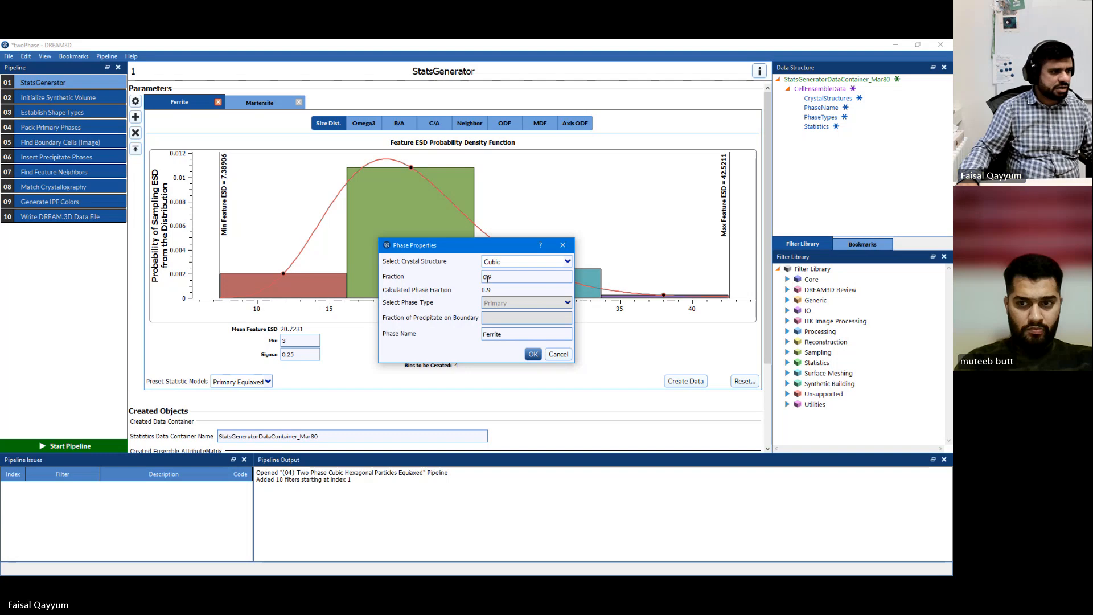
{"action": "left_click", "coordinate": [555, 356]}
{"action": "double_click", "coordinate": [250, 102]}
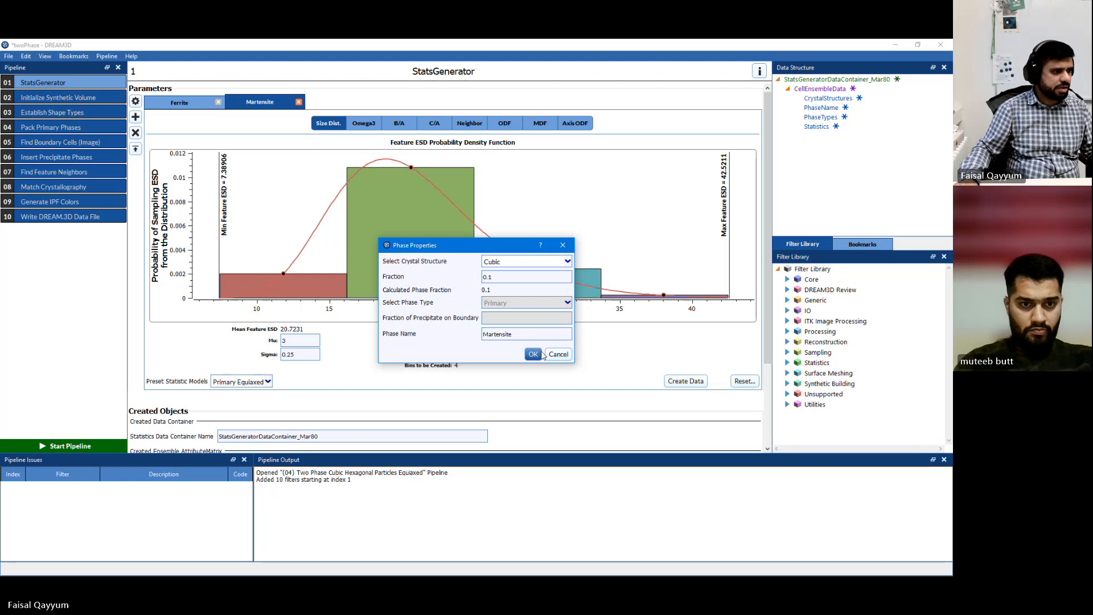
{"action": "double_click", "coordinate": [520, 335]}
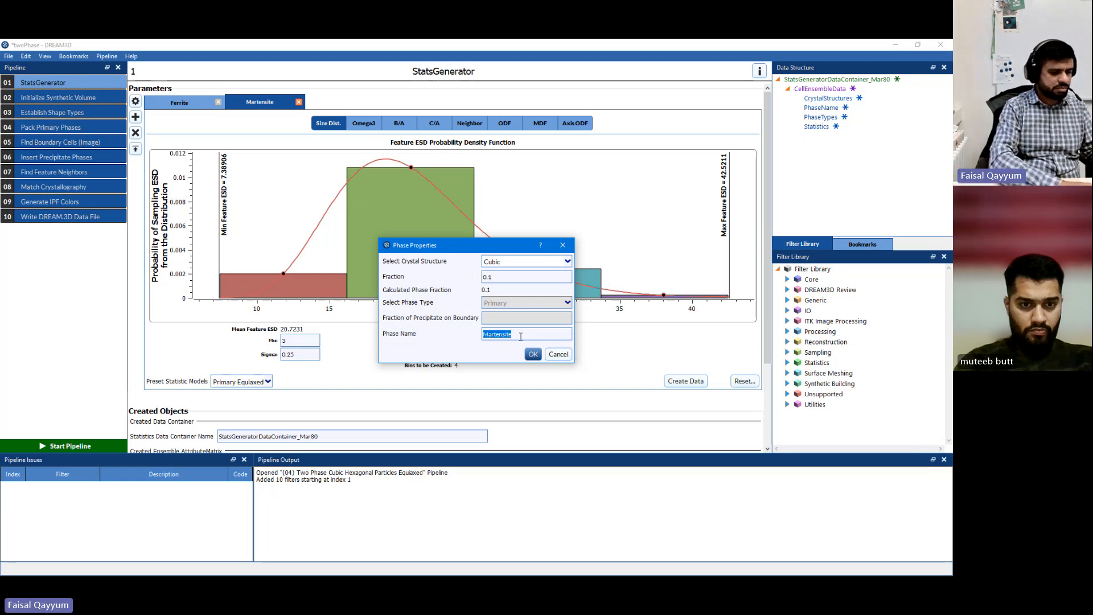
{"action": "type", "text": "Cementite"}
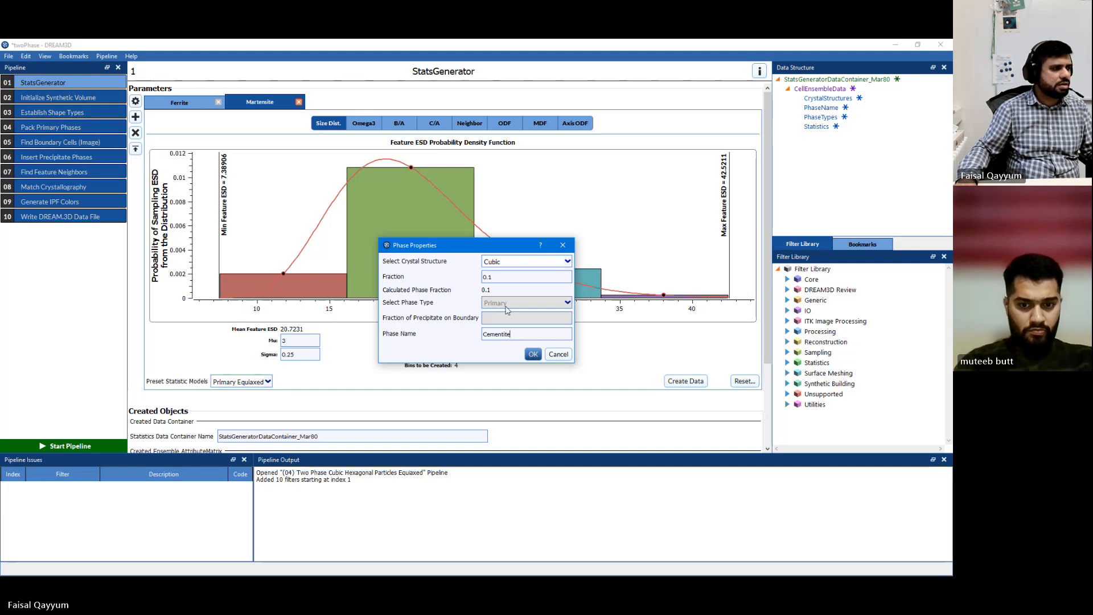
{"action": "left_click", "coordinate": [561, 355]}
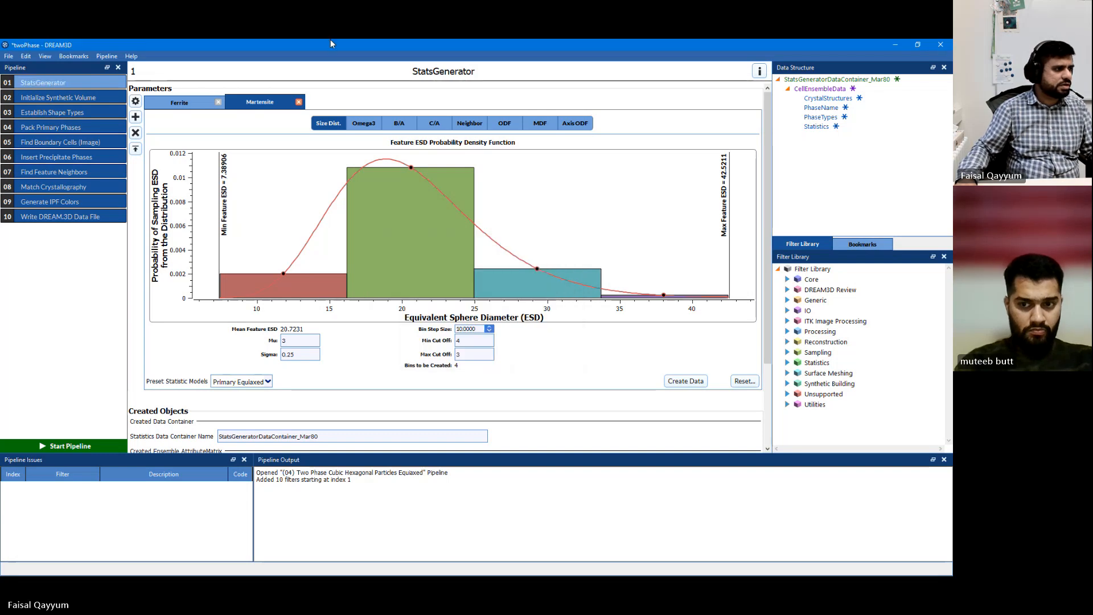
Remove the Martensite phase and add a cubic Precipitate phase named Cementite with a fraction of 0.1.
{"action": "left_click", "coordinate": [299, 103]}
{"action": "left_click", "coordinate": [136, 117]}
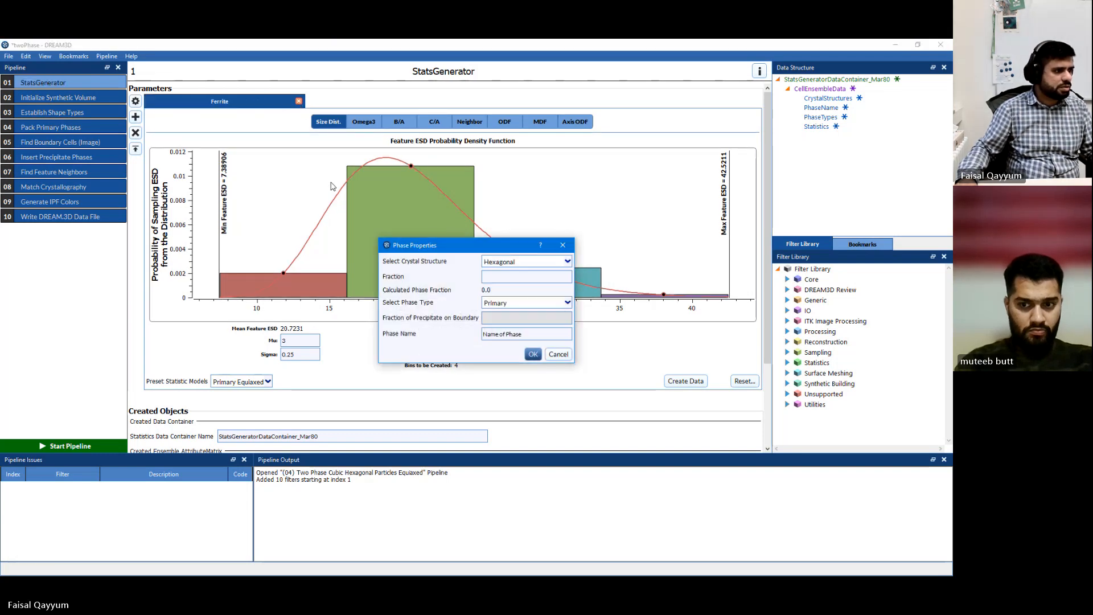
{"action": "left_click", "coordinate": [515, 303]}
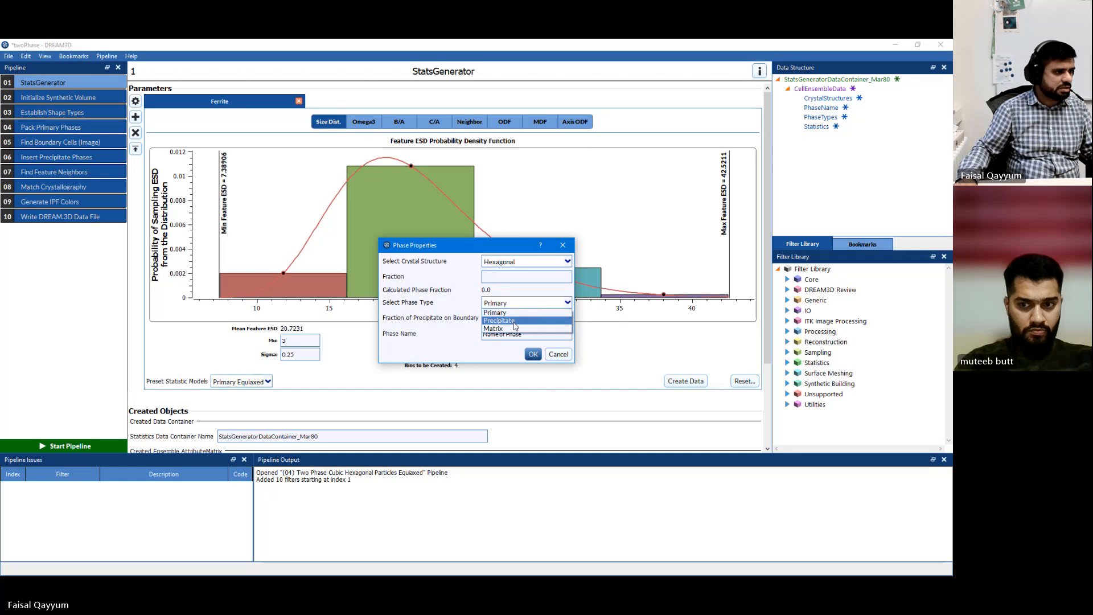
{"action": "left_click", "coordinate": [514, 322]}
{"action": "left_click", "coordinate": [529, 262]}
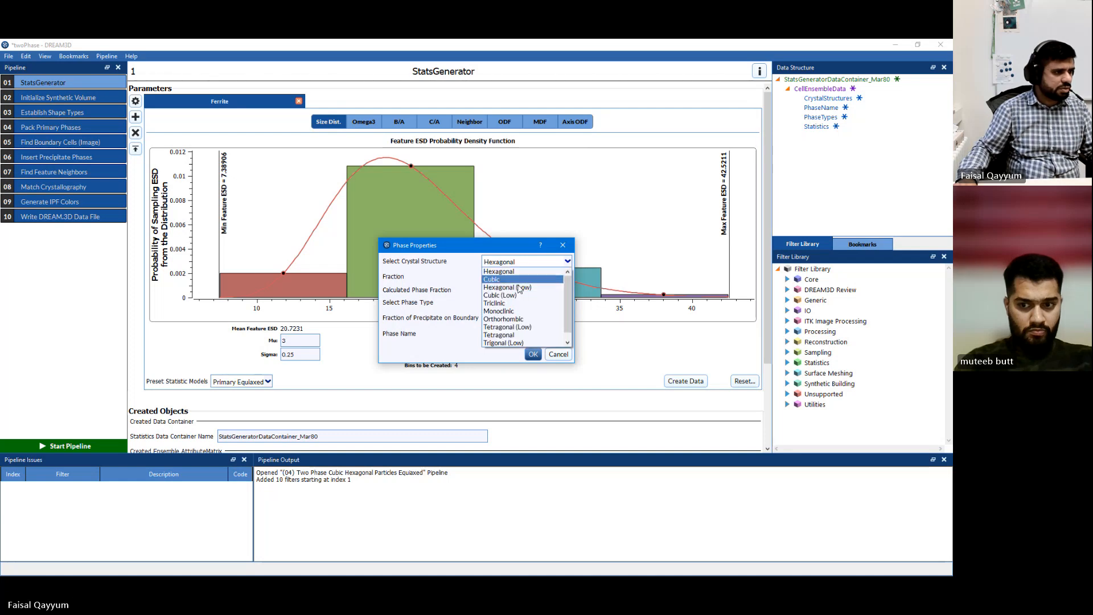
{"action": "left_click", "coordinate": [519, 280]}
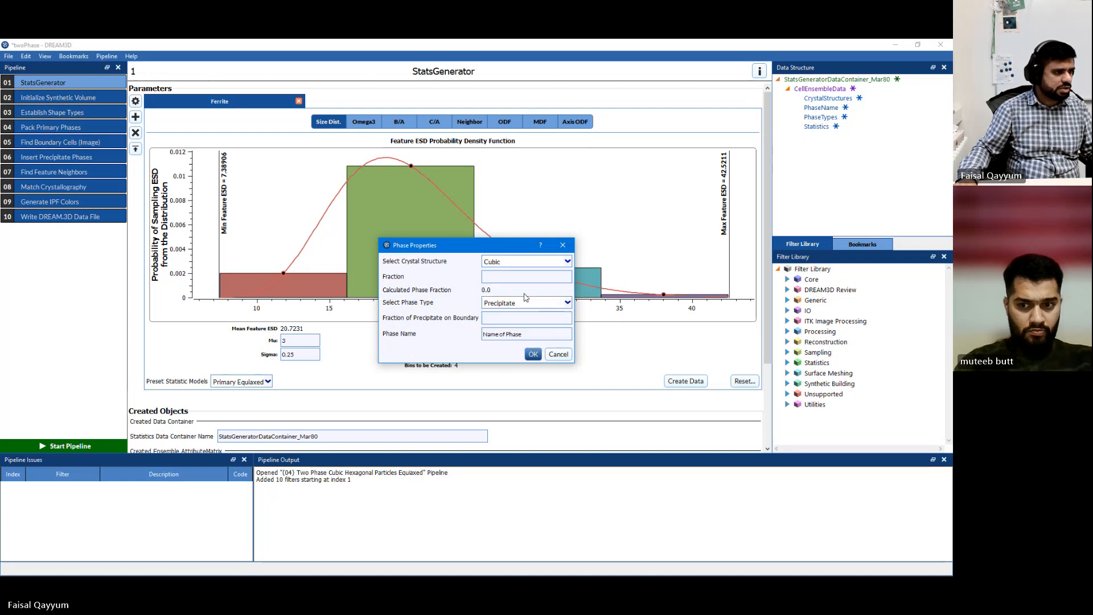
{"action": "left_click", "coordinate": [500, 277]}
{"action": "type", "text": "0.1"}
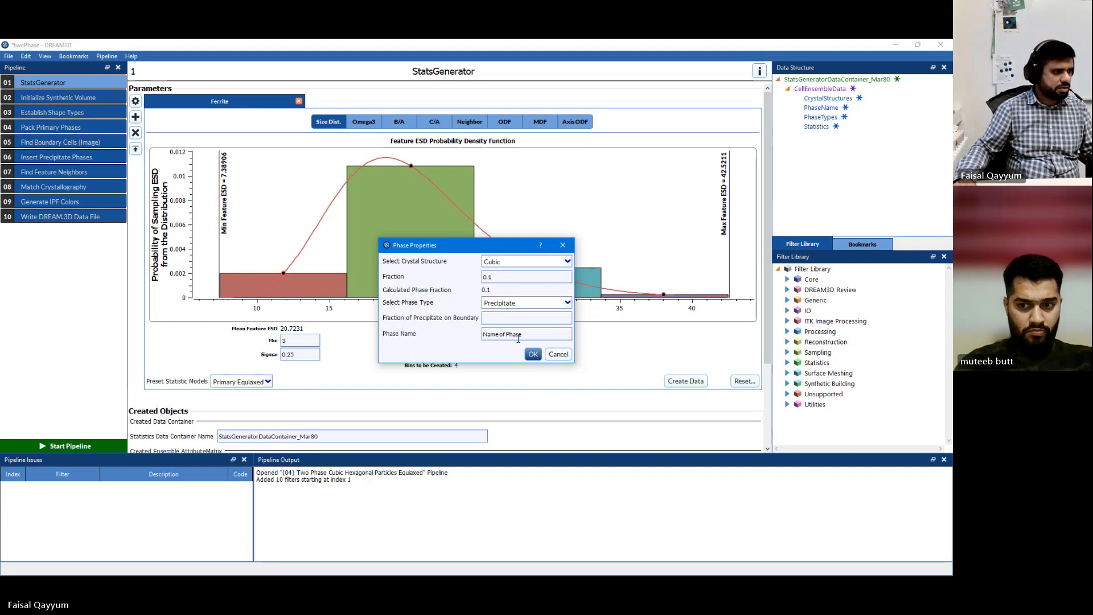
{"action": "triple_click", "coordinate": [515, 335]}
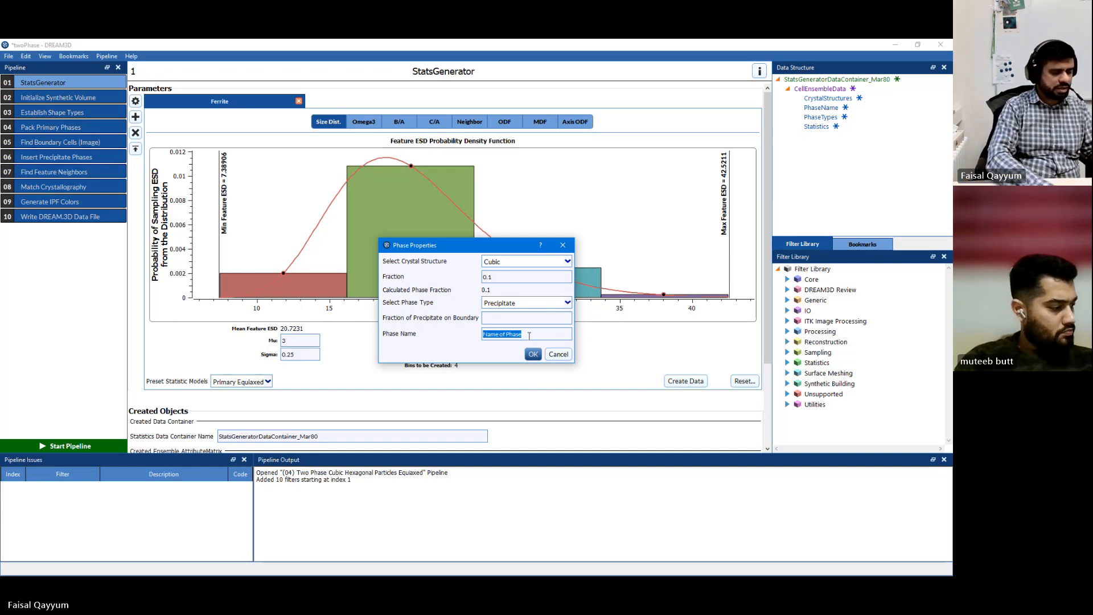
{"action": "type", "text": "Cementite"}
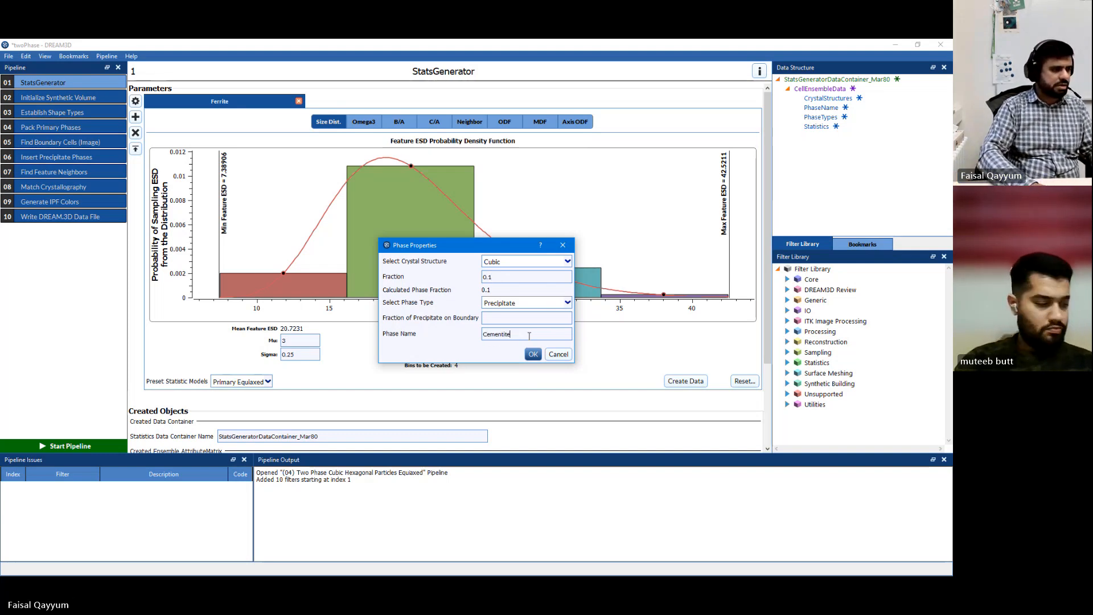
{"action": "key", "text": "Return"}
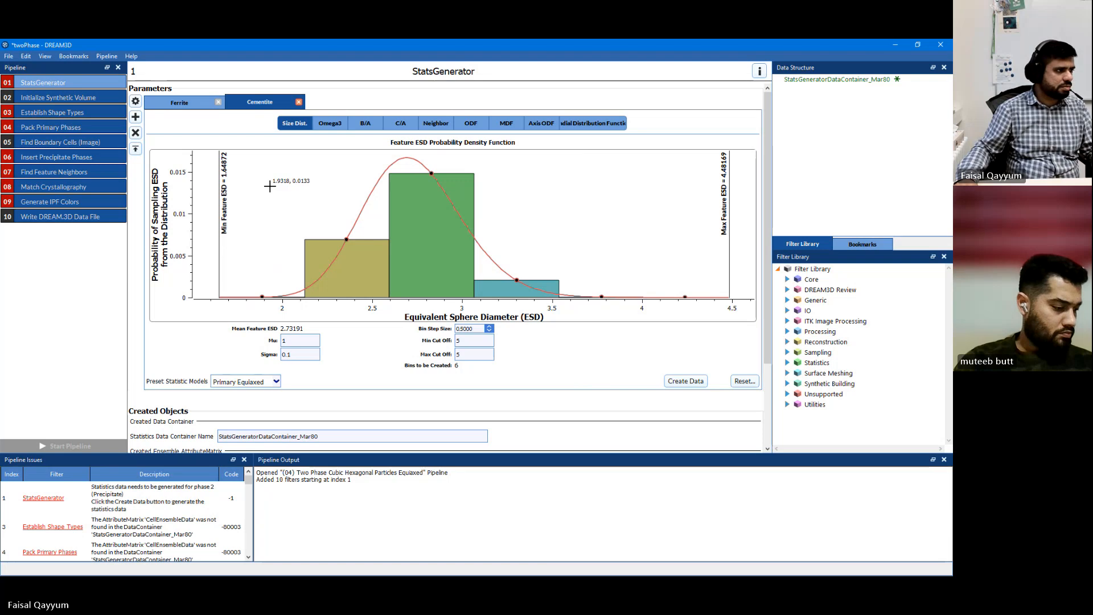
Set the Ferrite size distribution to Mu 2.5, Sigma 0.2 and a bin step size of 1.
{"action": "left_click", "coordinate": [194, 105]}
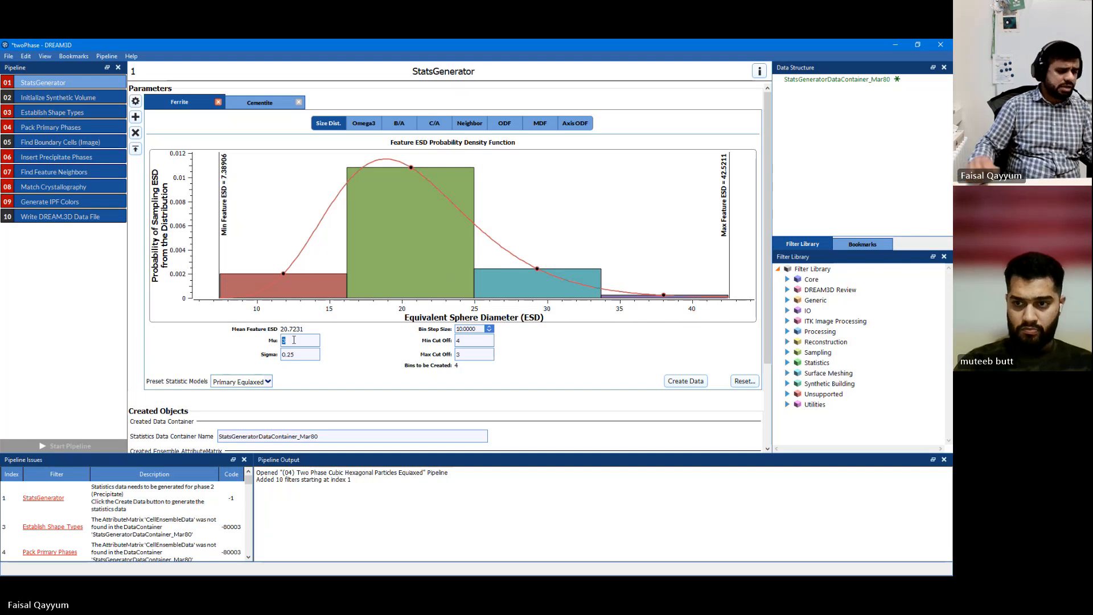
{"action": "type", "text": "2.5"}
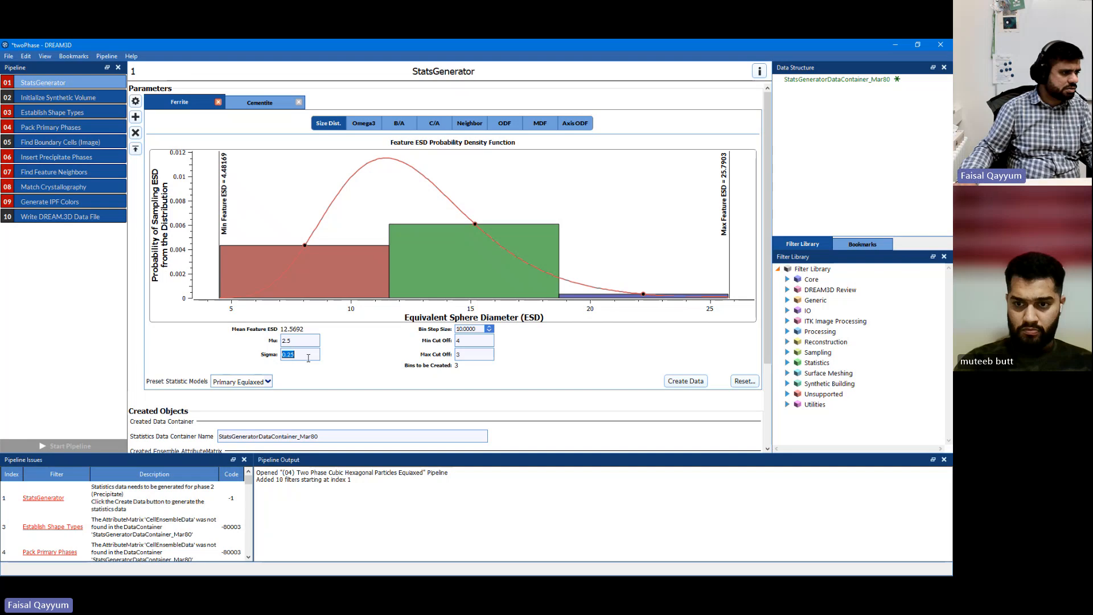
{"action": "left_click", "coordinate": [307, 357]}
{"action": "key", "text": "BackSpace"}
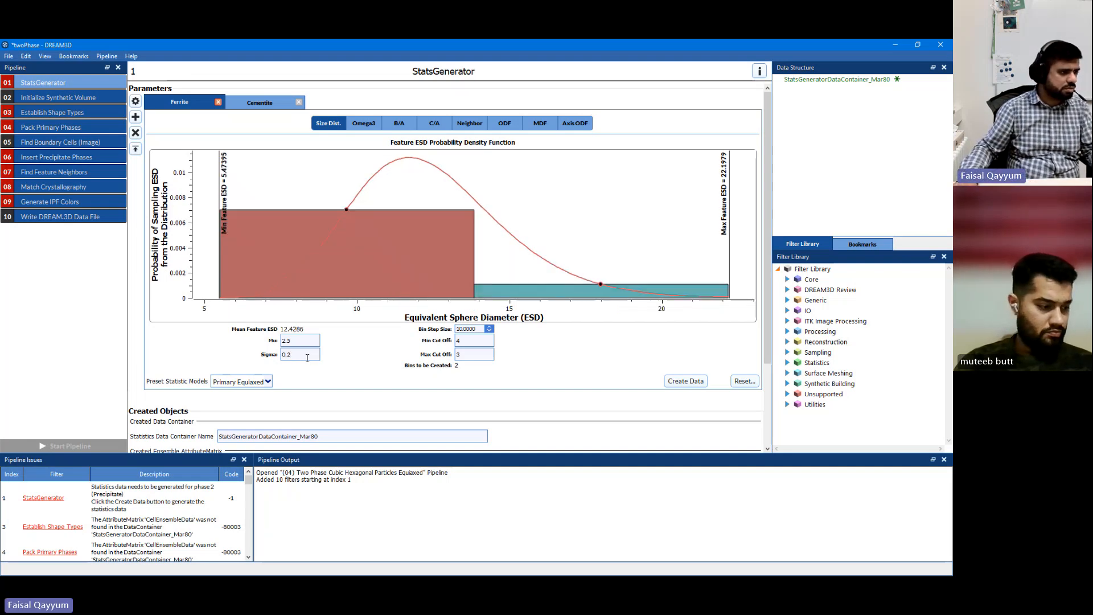
{"action": "double_click", "coordinate": [476, 328]}
{"action": "type", "text": "1"}
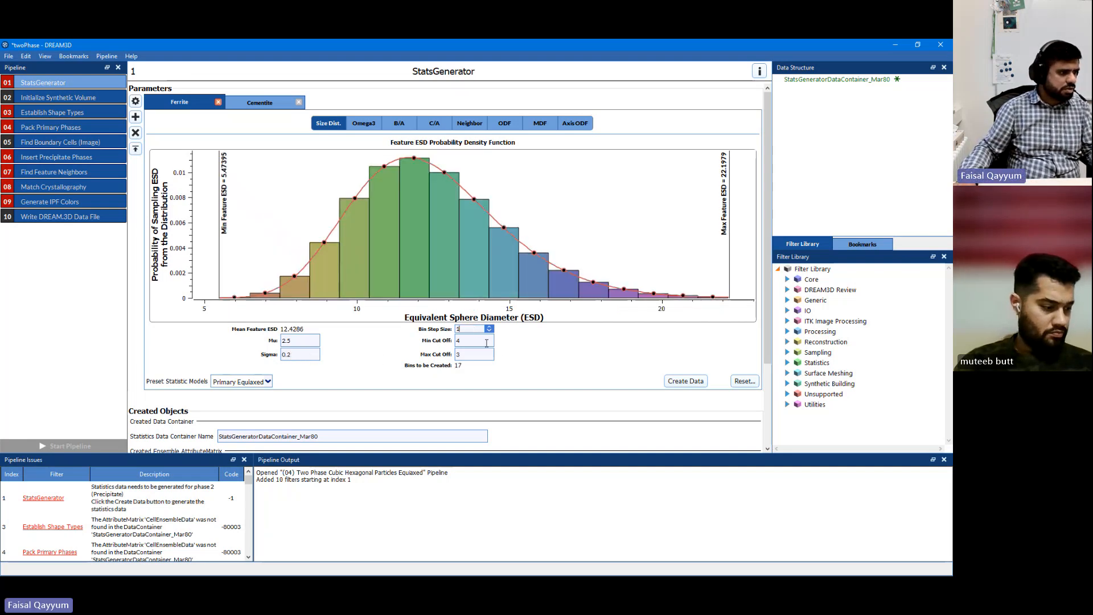
Set Ferrite's minimum cut-off to 2 and maximum cut-off to 1.5 in its size distribution.
{"action": "double_click", "coordinate": [480, 341]}
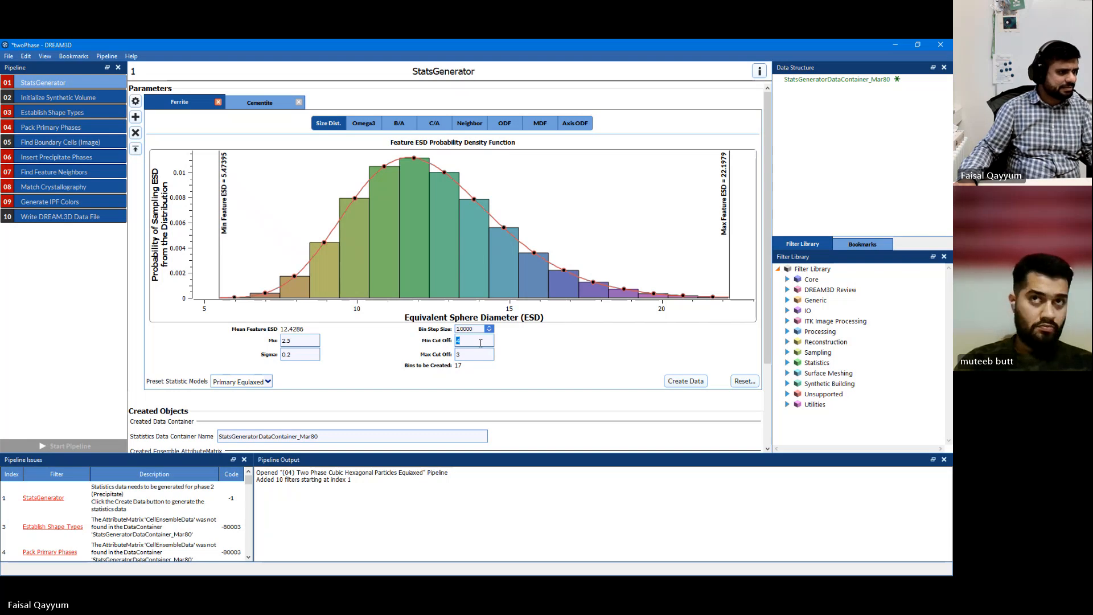
{"action": "type", "text": "3"}
{"action": "double_click", "coordinate": [483, 353]}
{"action": "type", "text": "2"}
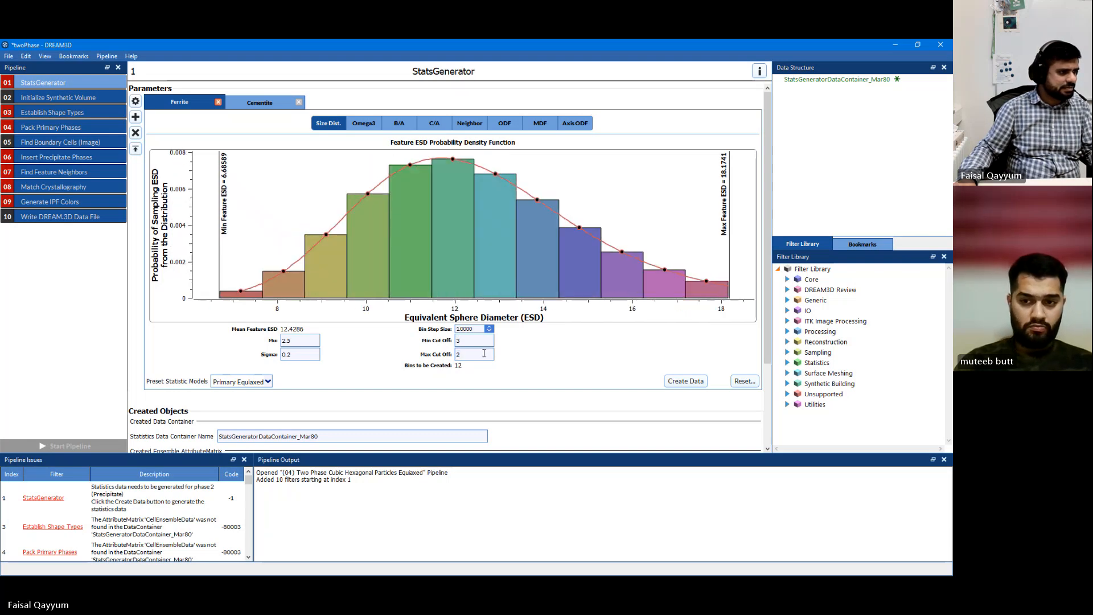
{"action": "double_click", "coordinate": [475, 341]}
{"action": "type", "text": "2"}
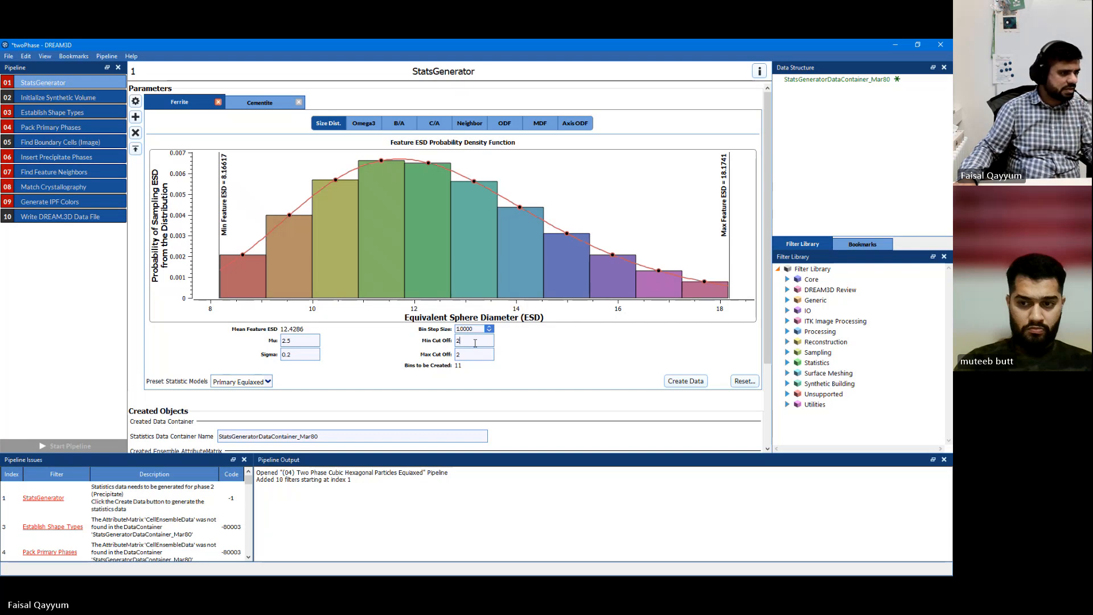
{"action": "type", "text": "1"}
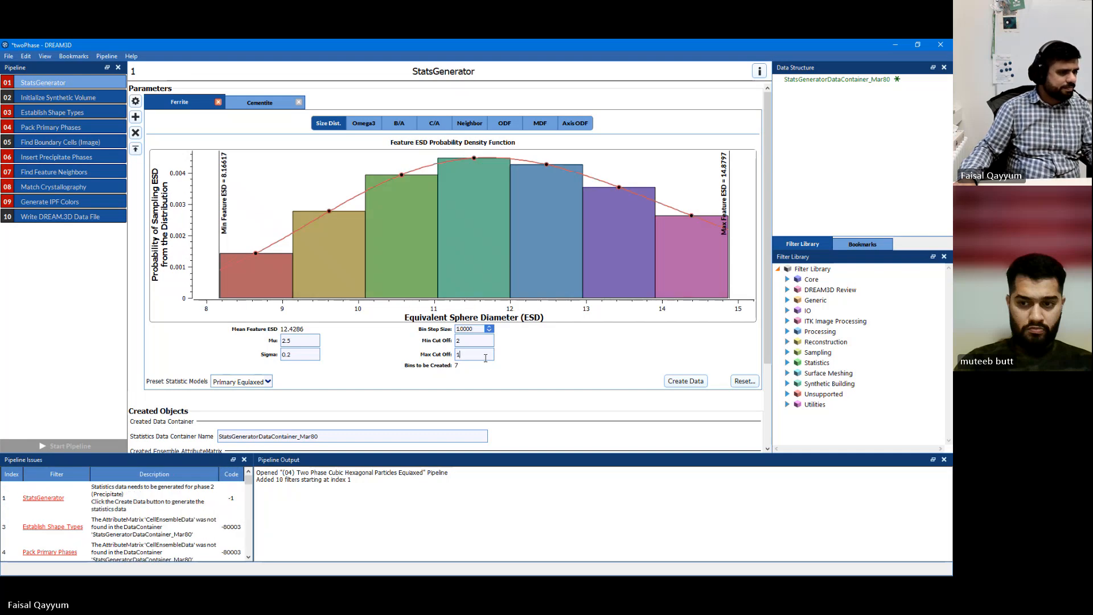
{"action": "type", "text": ".5"}
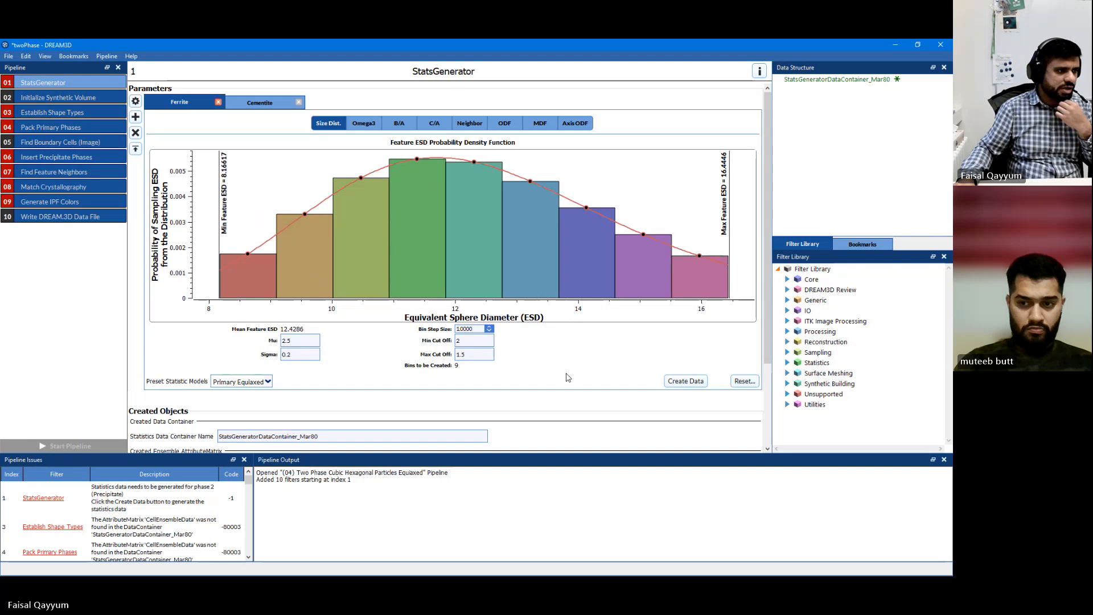
Set Mu to 1.5 in the Cementite phase's size distribution.
{"action": "left_click", "coordinate": [263, 109]}
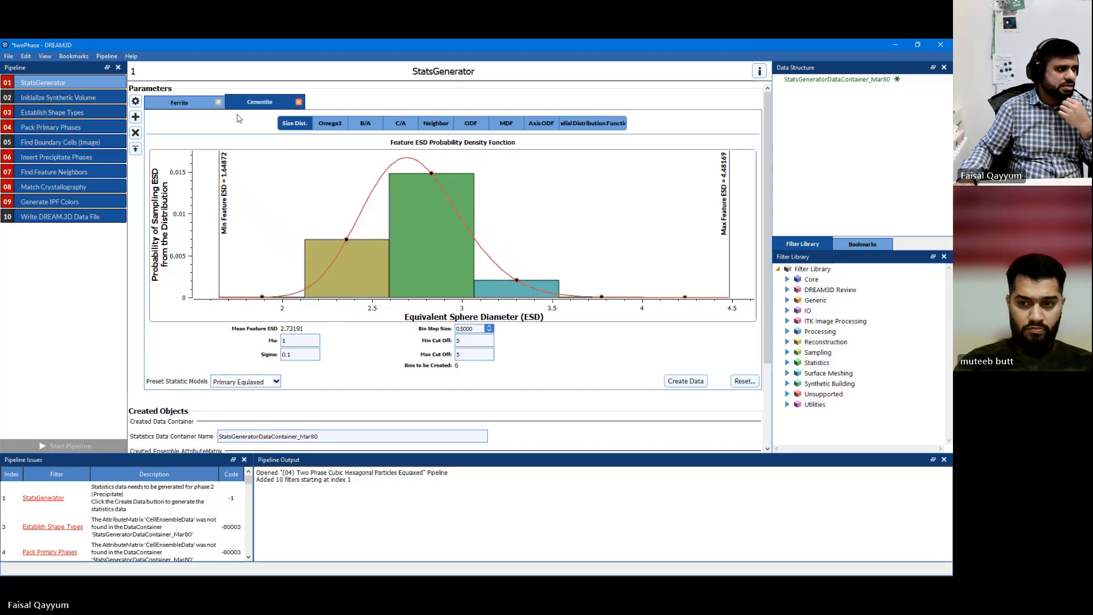
{"action": "left_click", "coordinate": [194, 107]}
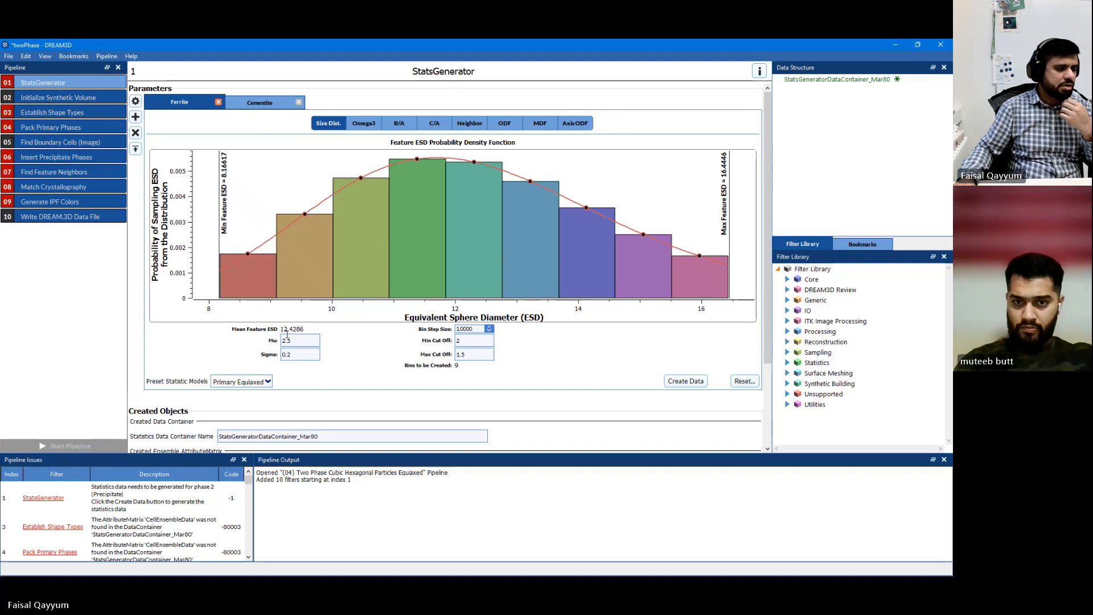
{"action": "left_click", "coordinate": [260, 103]}
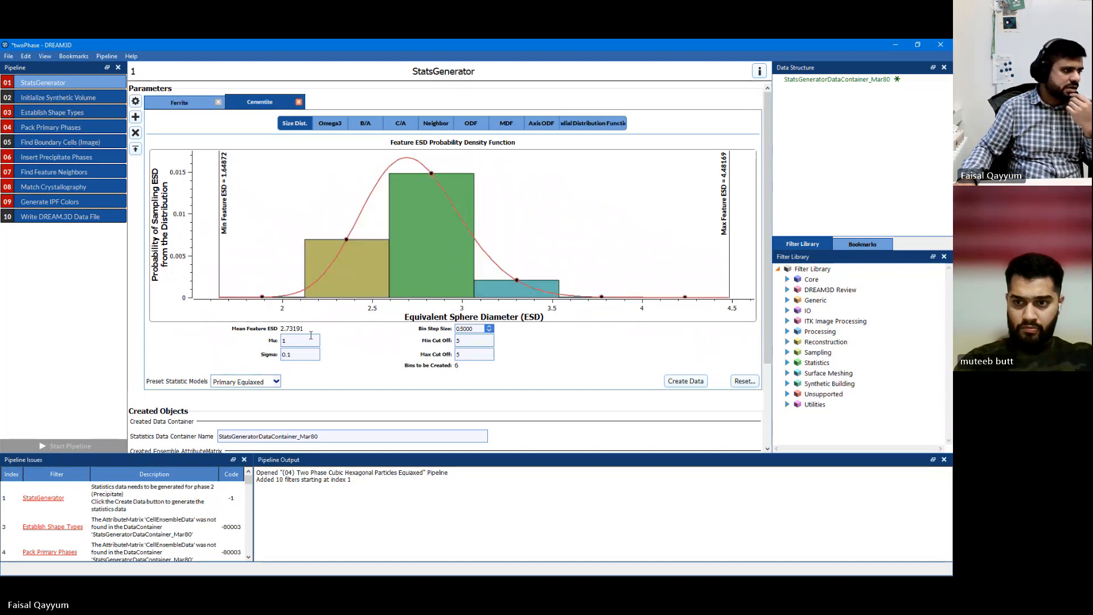
{"action": "double_click", "coordinate": [295, 344]}
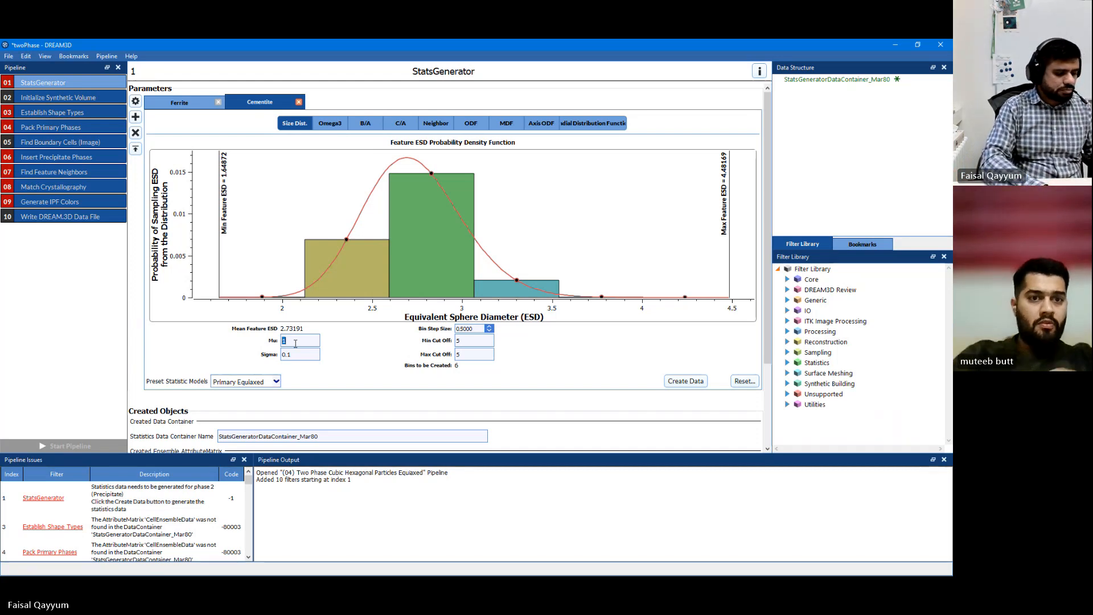
{"action": "type", "text": "1.2"}
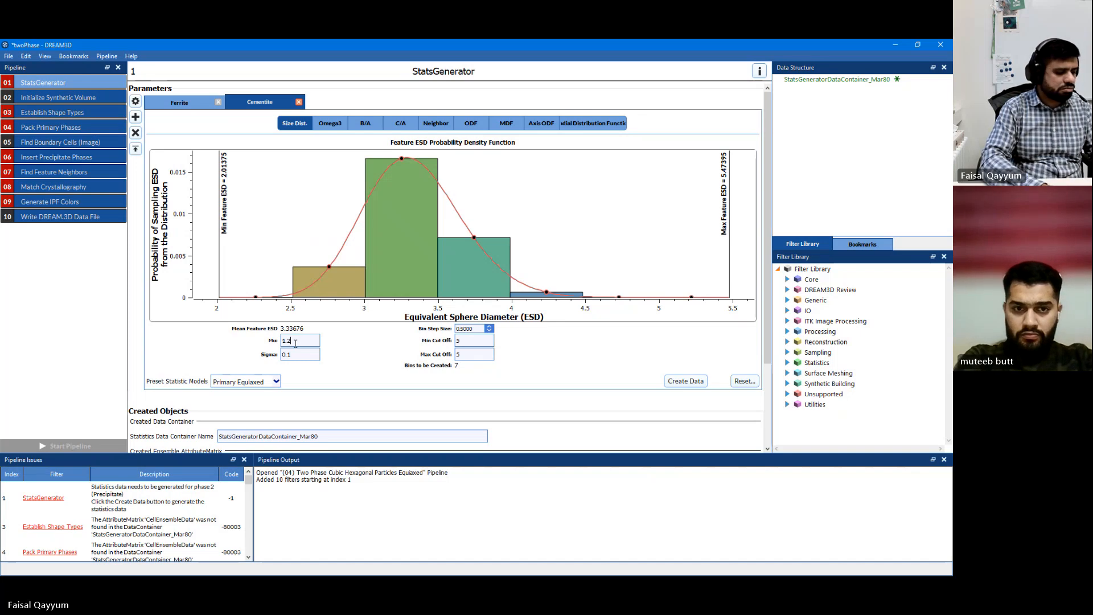
{"action": "key", "text": "BackSpace"}
{"action": "type", "text": "5"}
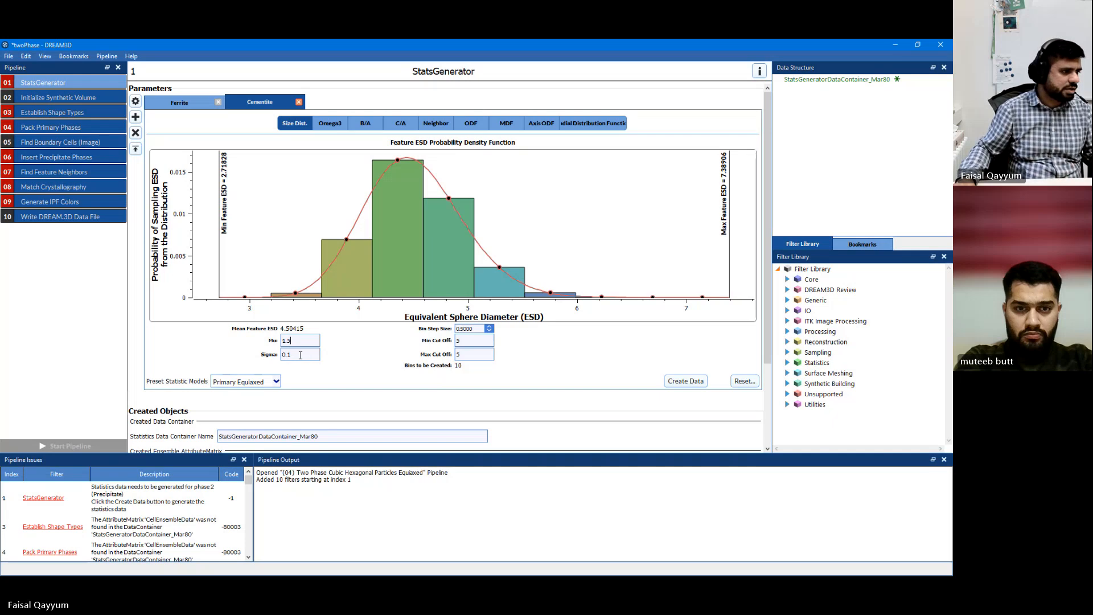
Set both the minimum and maximum cut-offs of the Cementite size distribution to 2, and compare it with Ferrite's.
{"action": "left_click", "coordinate": [477, 339]}
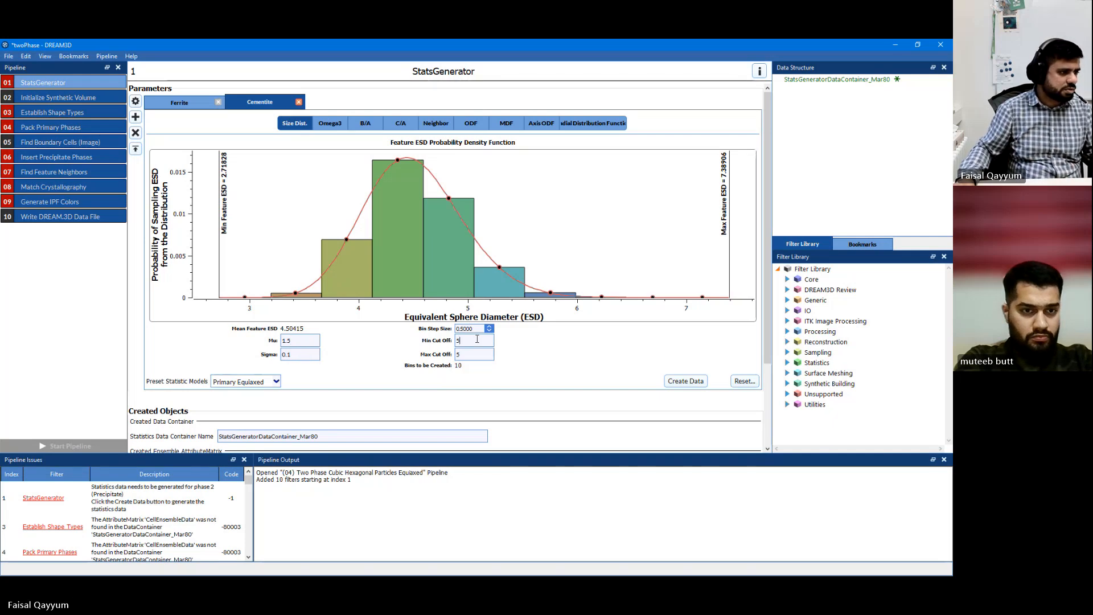
{"action": "type", "text": "2"}
{"action": "double_click", "coordinate": [476, 355]}
{"action": "type", "text": "2"}
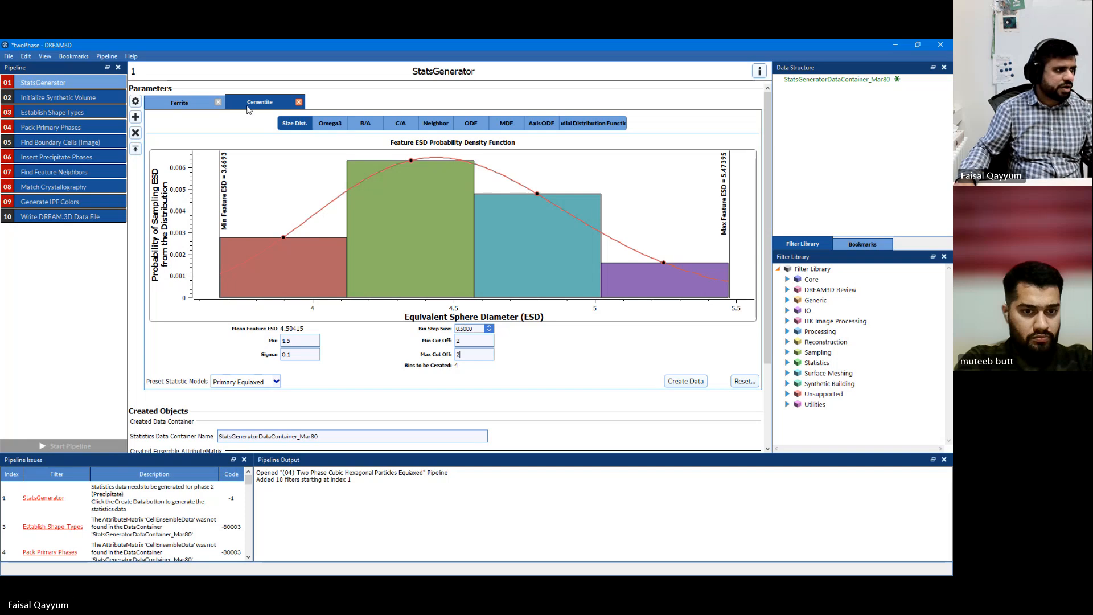
{"action": "left_click", "coordinate": [192, 105]}
{"action": "left_click", "coordinate": [252, 110]}
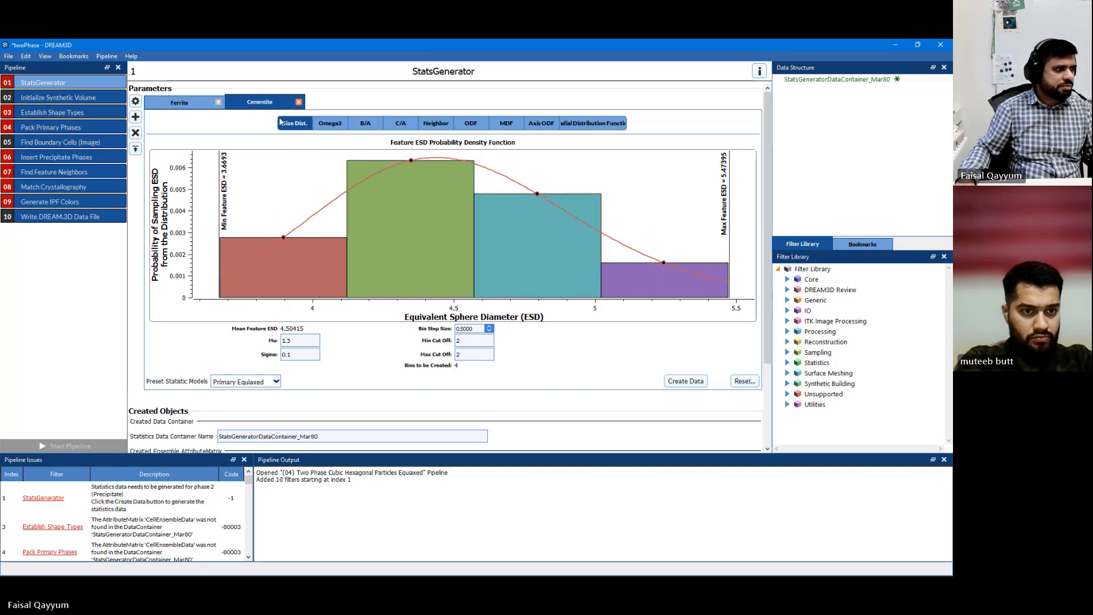
Try to generate the statistics data for the Ferrite and Cementite phases, and select the statistics container in the data structure.
{"action": "left_click", "coordinate": [208, 106]}
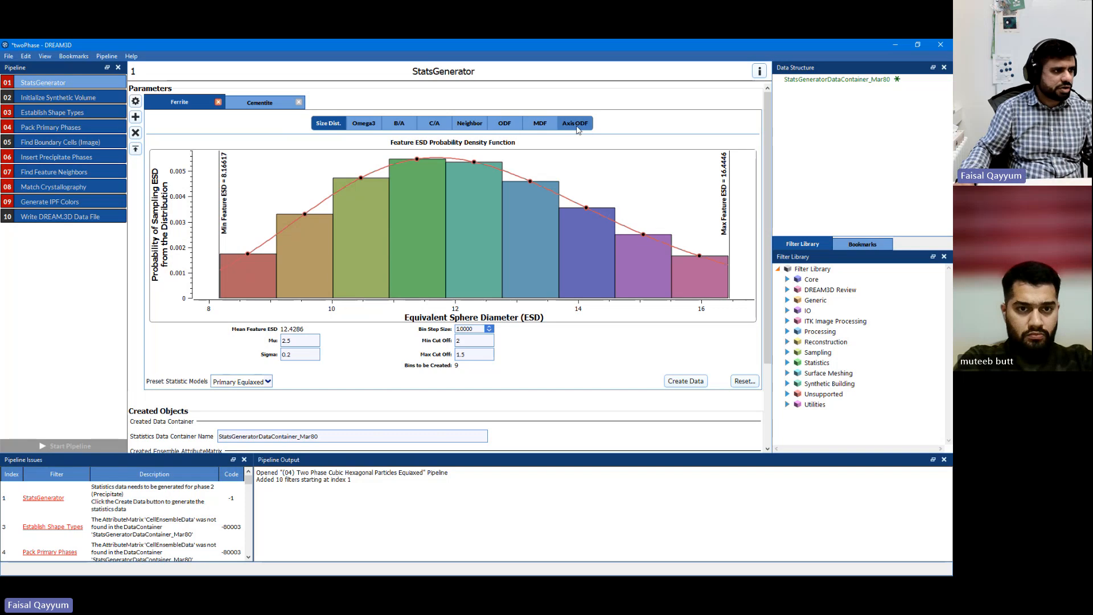
{"action": "left_click", "coordinate": [686, 382]}
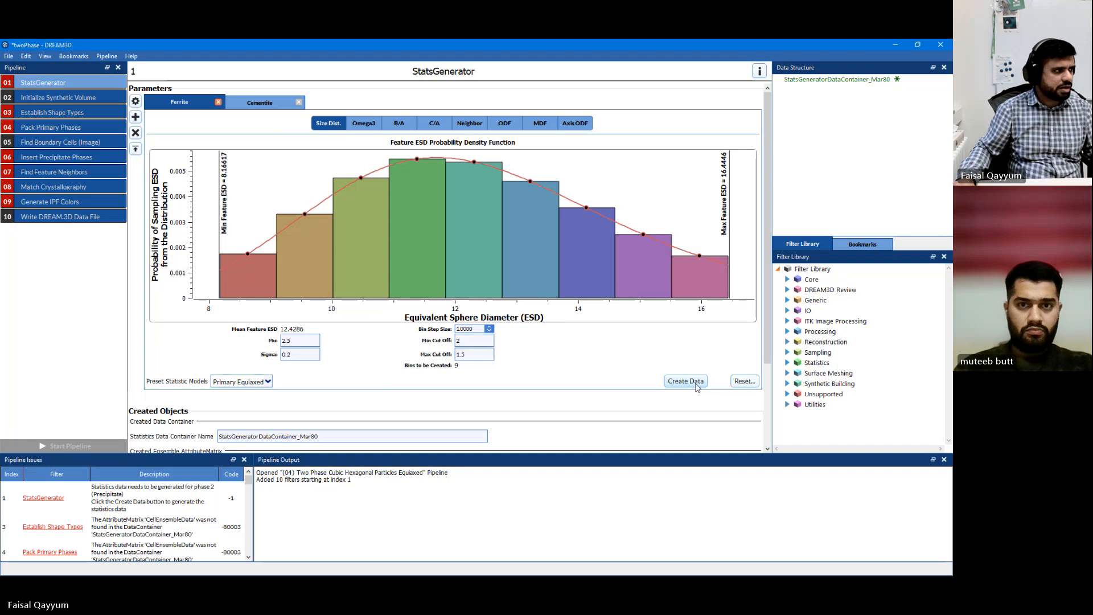
{"action": "left_click", "coordinate": [696, 387]}
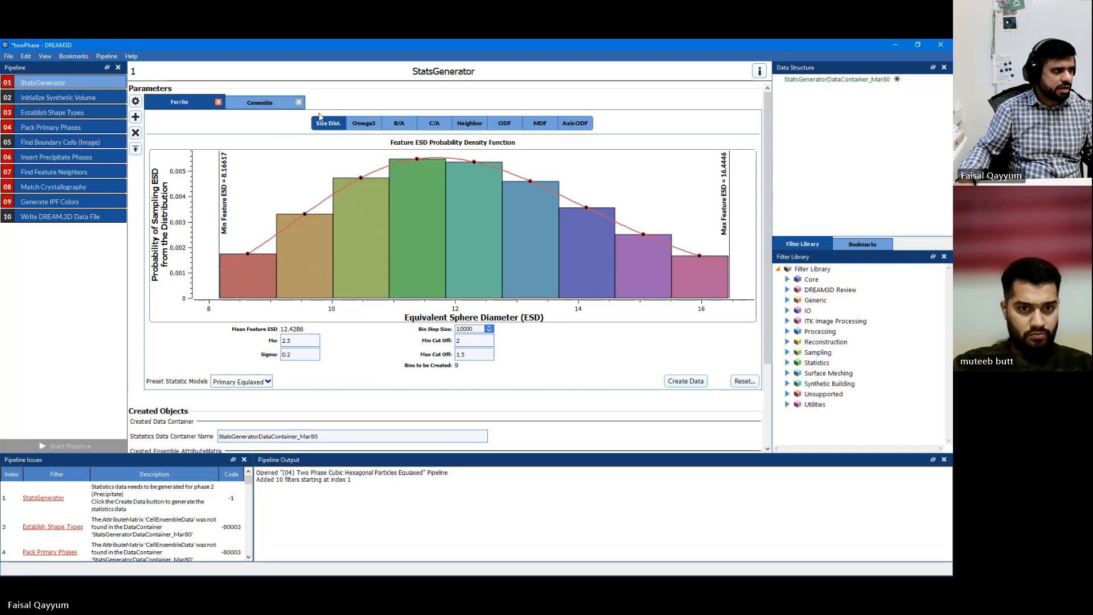
{"action": "left_click", "coordinate": [268, 102]}
{"action": "left_click", "coordinate": [685, 381]}
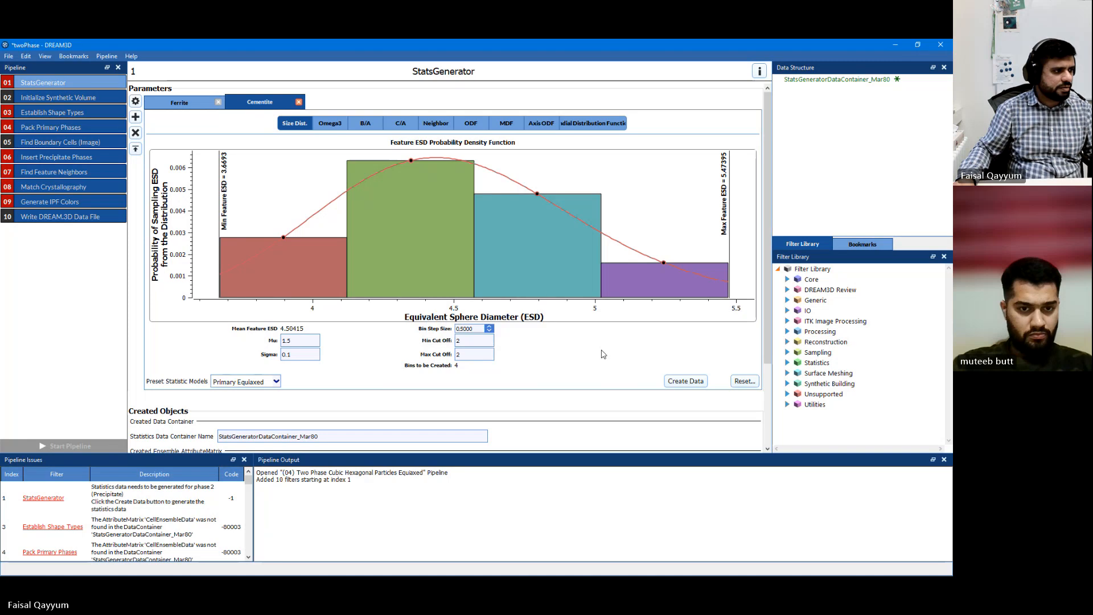
{"action": "left_click", "coordinate": [856, 80]}
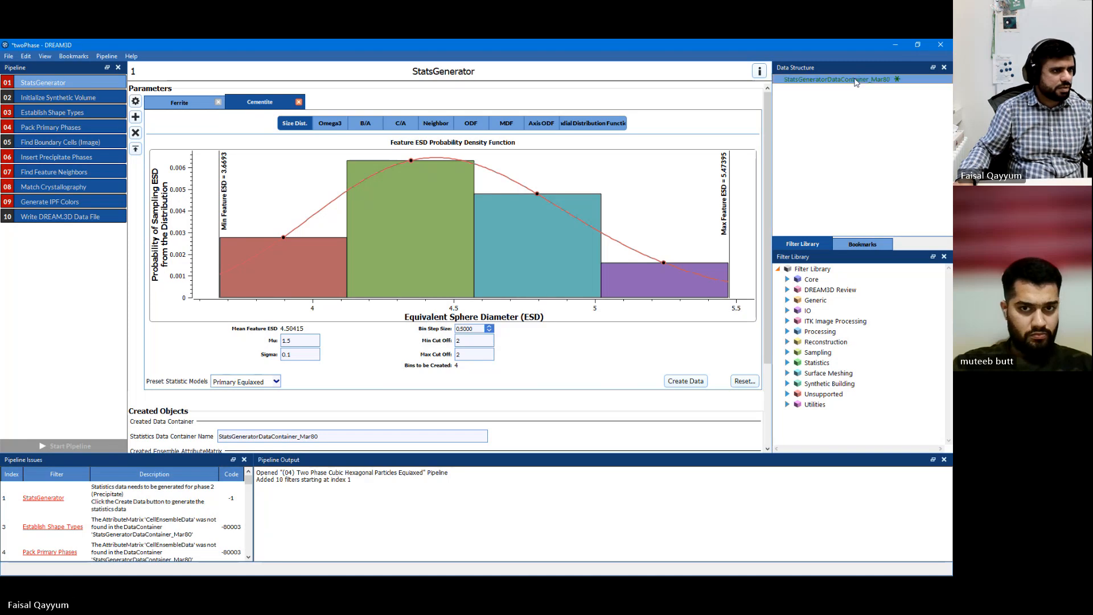
Rename the statistics data container to StatsGeneratorDataContainer and apply the new name.
{"action": "left_click", "coordinate": [181, 103]}
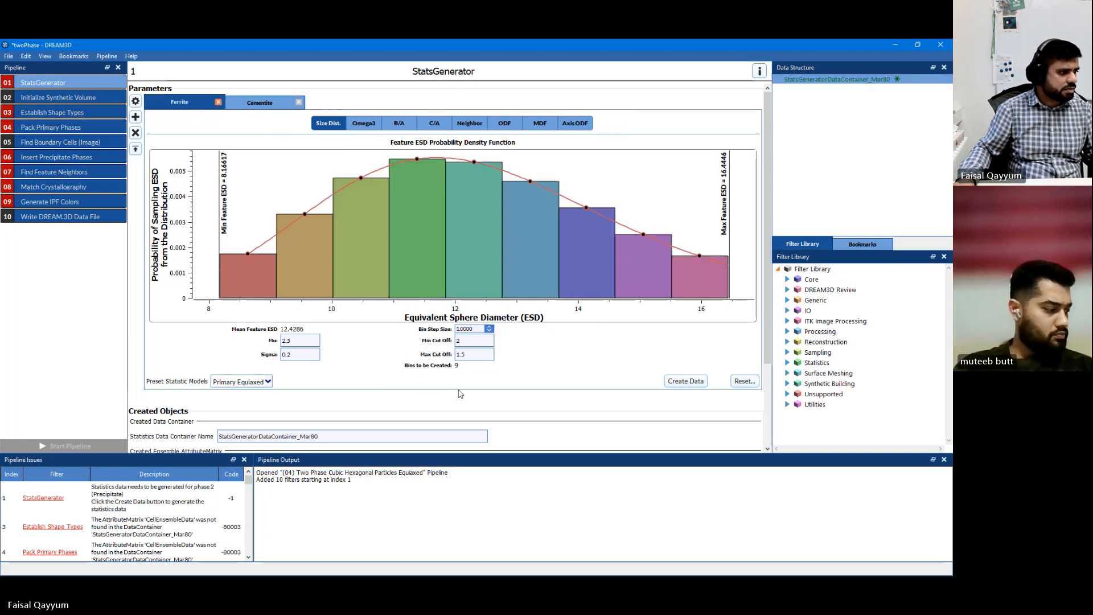
{"action": "scroll", "coordinate": [460, 393], "scroll_direction": "down", "scroll_amount": 1}
{"action": "left_click", "coordinate": [354, 377]}
{"action": "key", "text": "BackSpace"}
{"action": "key", "text": "BackSpace"}
{"action": "key", "text": "BackSpace"}
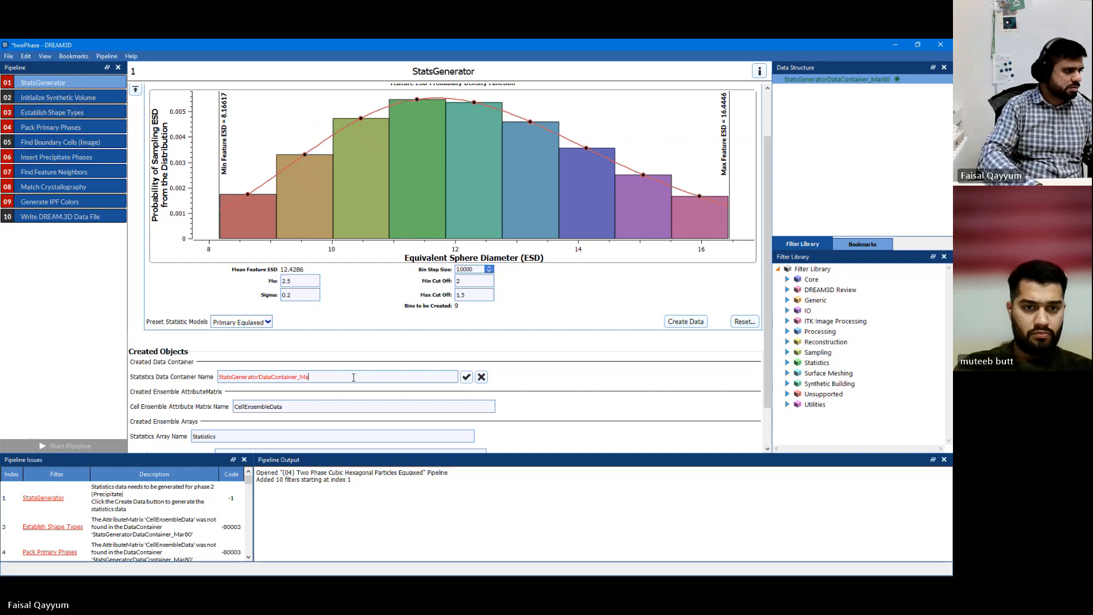
{"action": "key", "text": "BackSpace"}
{"action": "key", "text": "BackSpace"}
{"action": "key", "text": "BackSpace"}
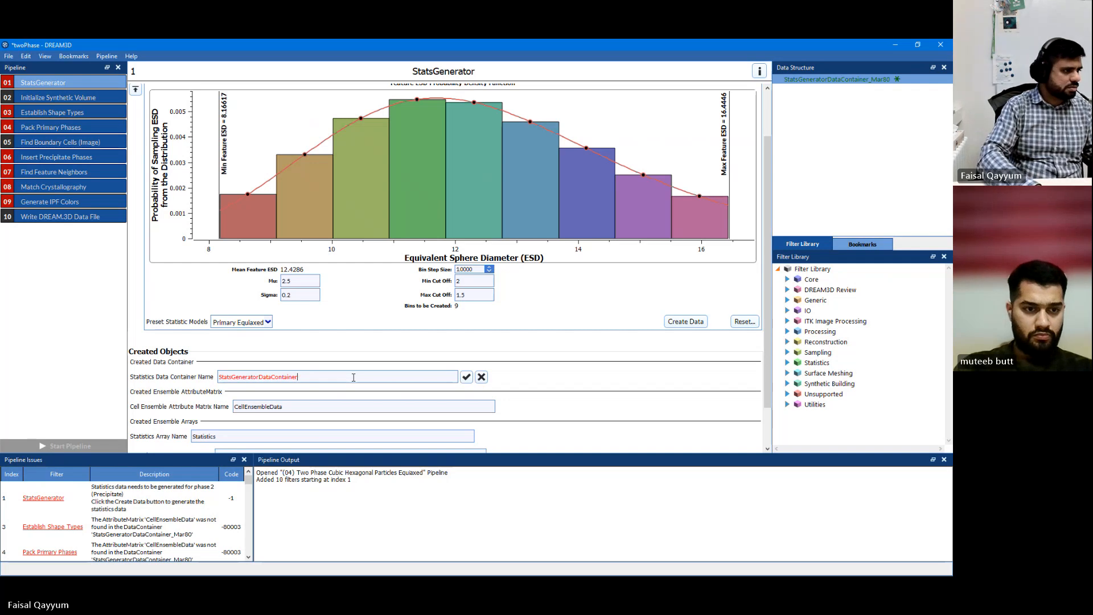
{"action": "left_click", "coordinate": [464, 379]}
Create the statistics data for the Ferrite phase and for the Cementite phase.
{"action": "left_click", "coordinate": [686, 323]}
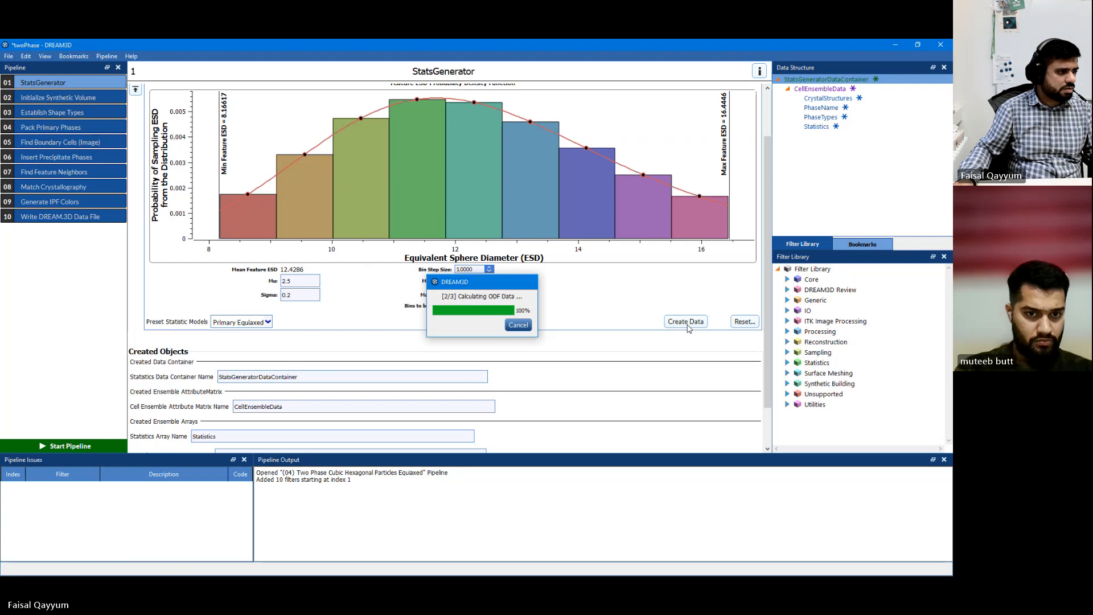
{"action": "scroll", "coordinate": [319, 159], "scroll_direction": "up", "scroll_amount": 2}
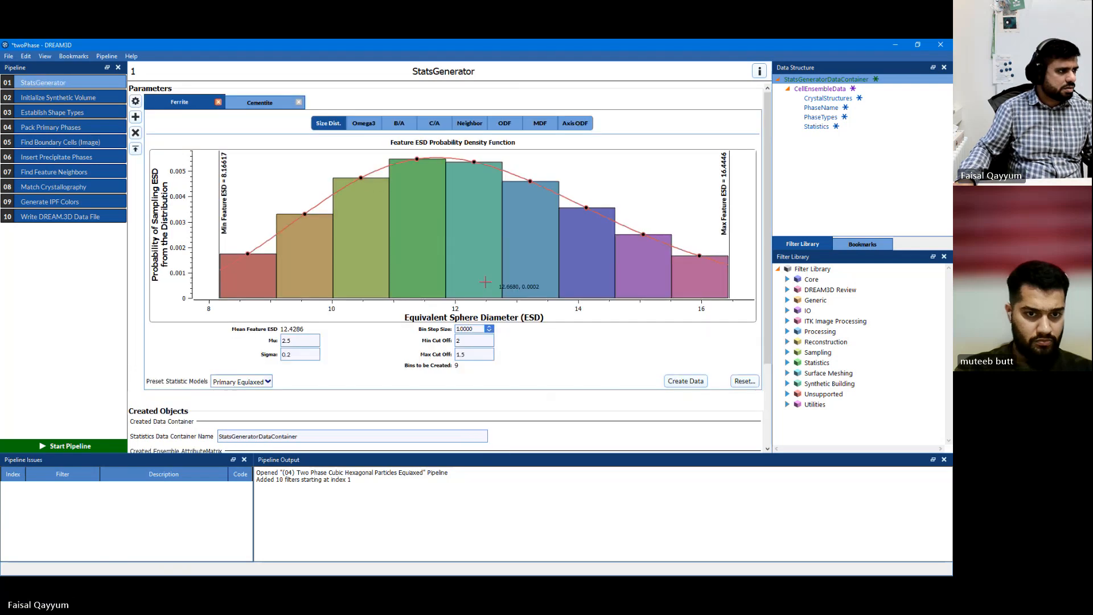
{"action": "left_click", "coordinate": [260, 102]}
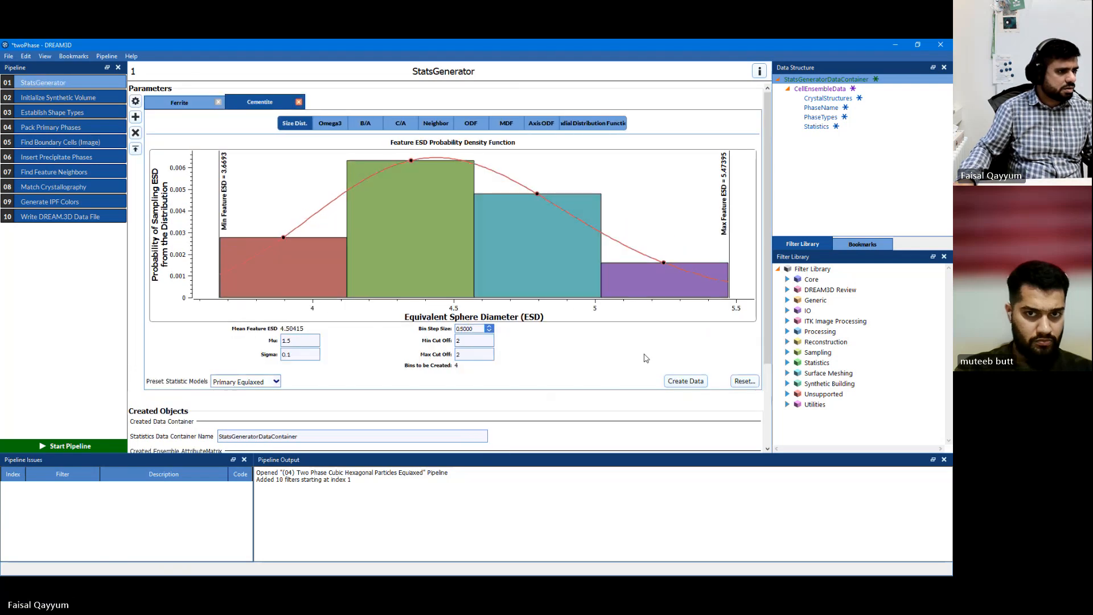
{"action": "left_click", "coordinate": [693, 381]}
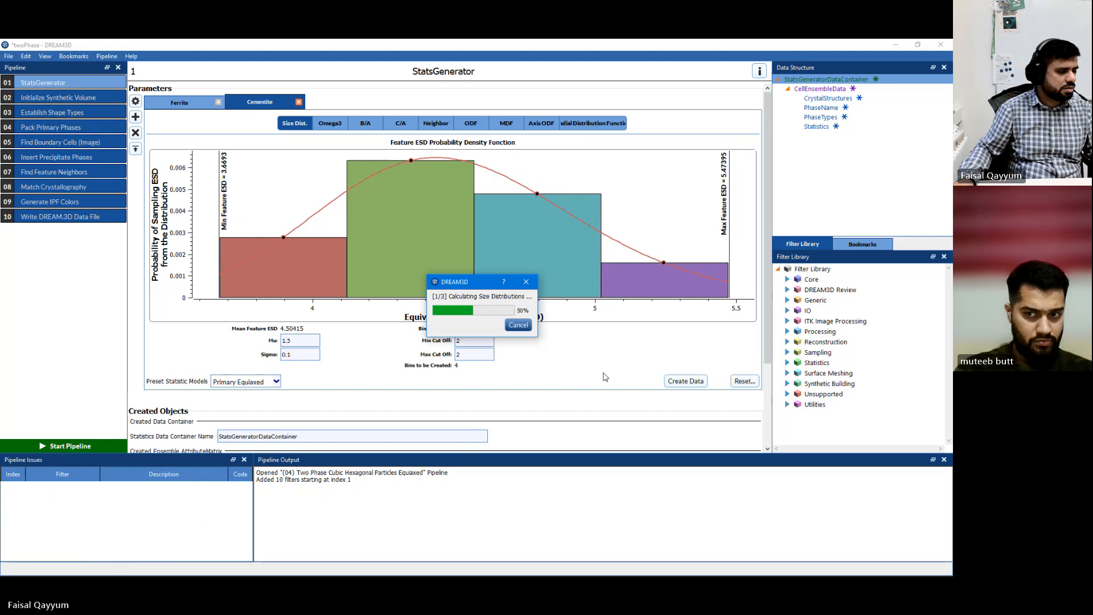
Set the third dimension of the Initialize Synthetic Volume filter to 100 for a 100 × 100 × 100 volume.
{"action": "left_click", "coordinate": [60, 98]}
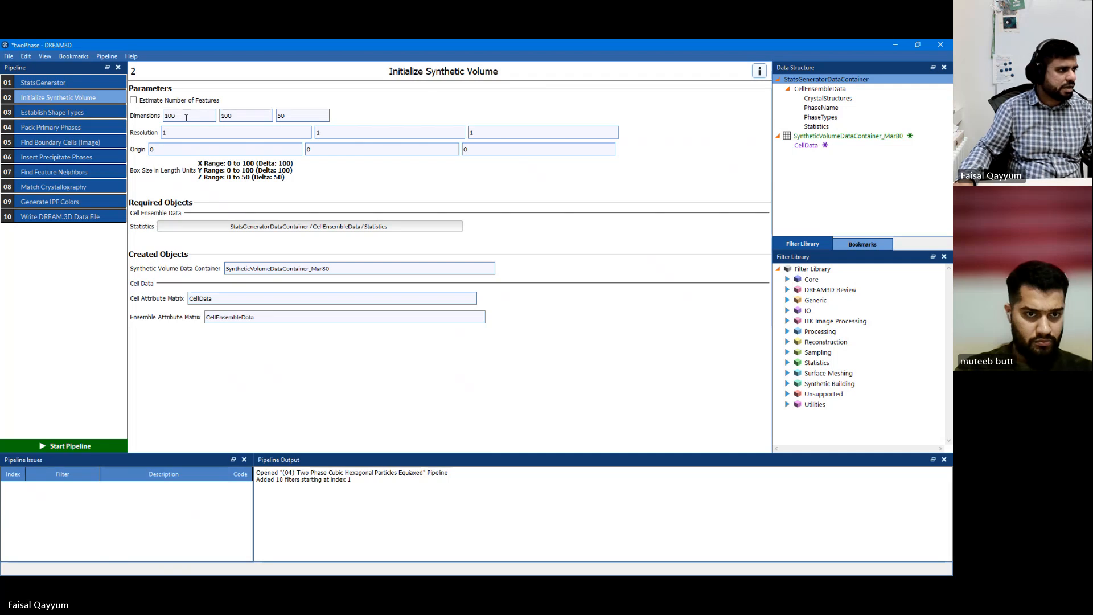
{"action": "double_click", "coordinate": [313, 115]}
{"action": "type", "text": "100"}
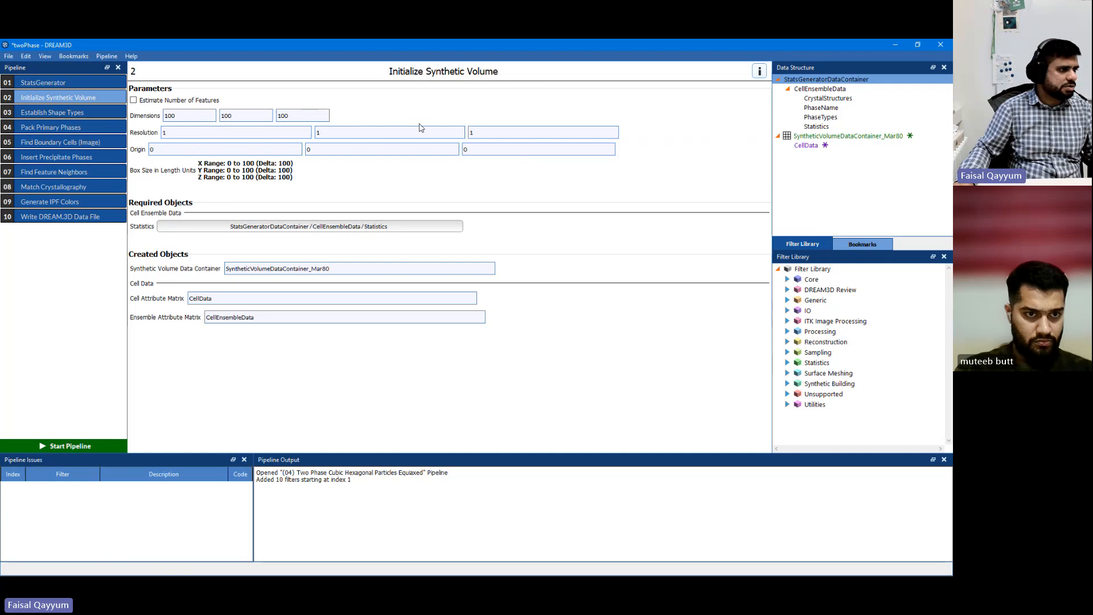
Check Cementite's shape type in Establish Shape Types, and review the Pack Primary Phases and Find Boundary Cells settings.
{"action": "left_click", "coordinate": [78, 114]}
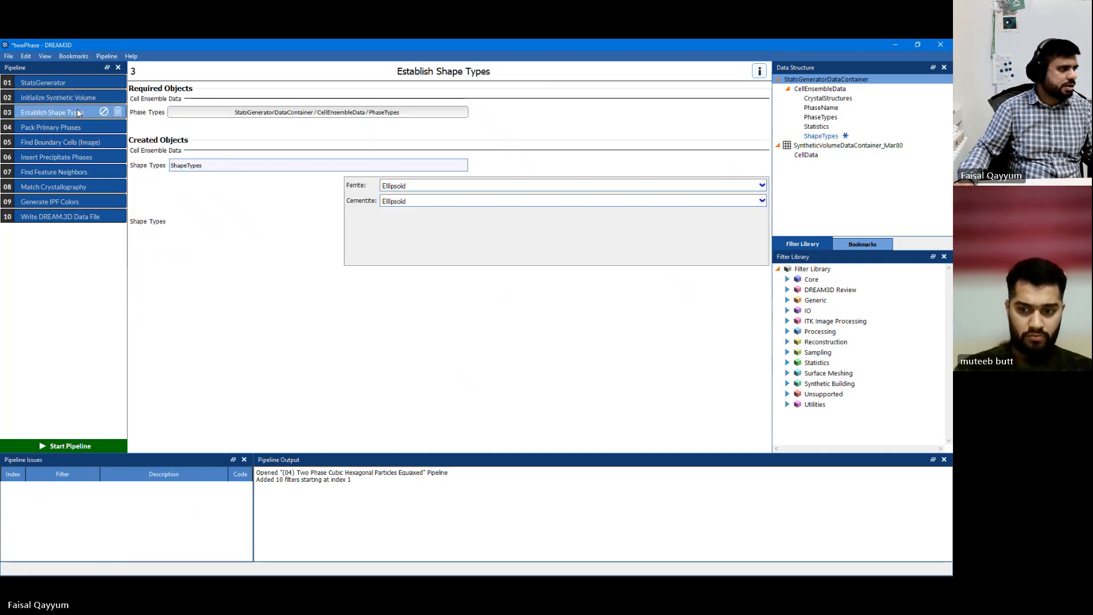
{"action": "left_click", "coordinate": [401, 201]}
{"action": "left_click", "coordinate": [402, 201]}
{"action": "left_click", "coordinate": [74, 129]}
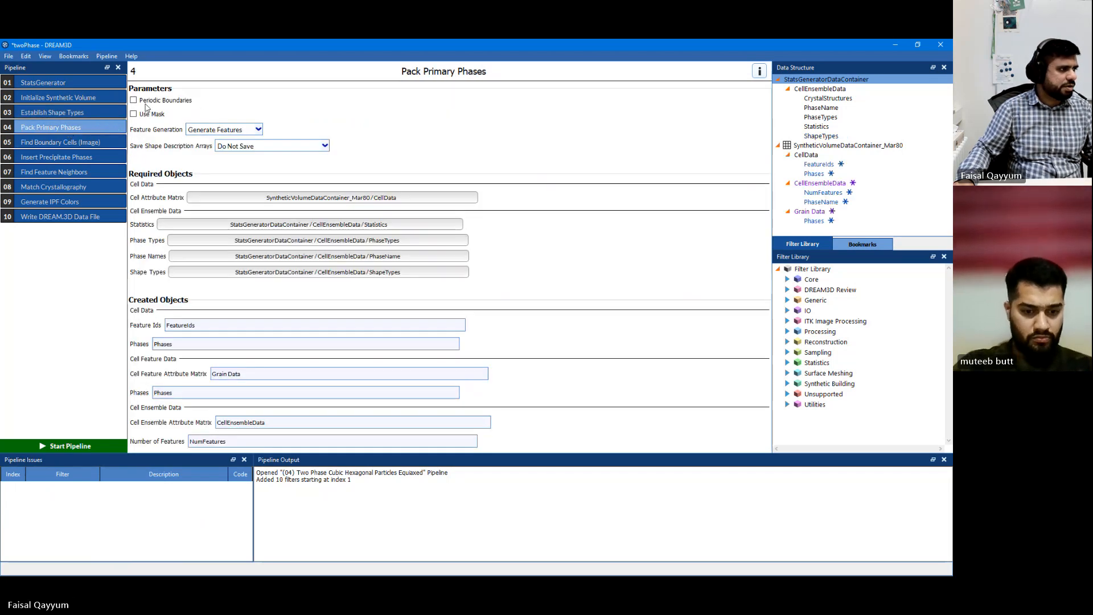
{"action": "left_click", "coordinate": [71, 143]}
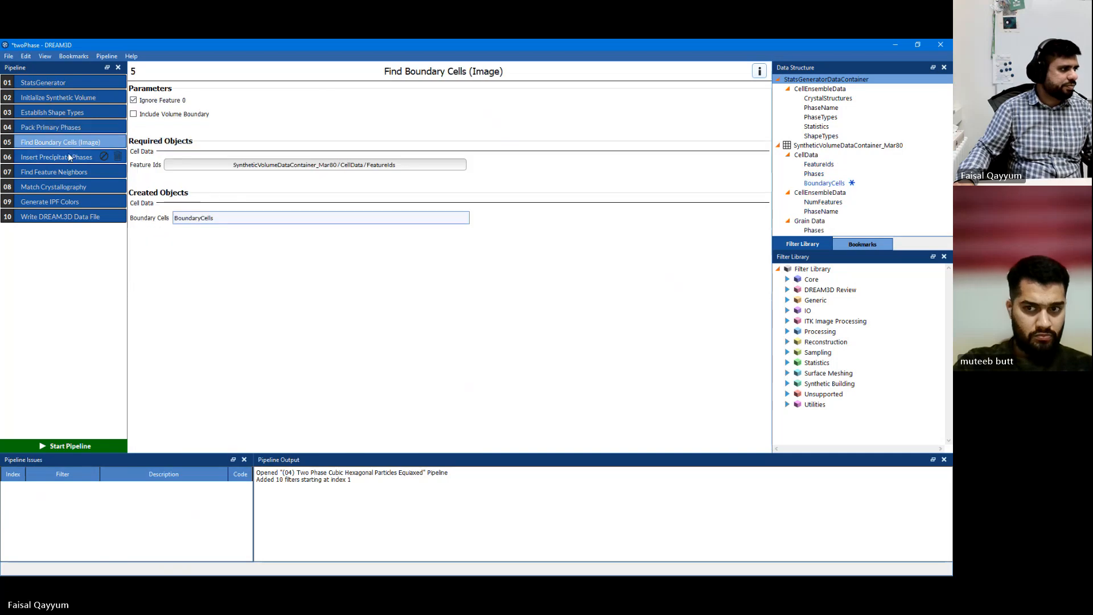
Enable periodic boundaries for the Insert Precipitate Phases filter, and review the Find Feature Neighbors and Match Crystallography settings.
{"action": "left_click", "coordinate": [69, 158]}
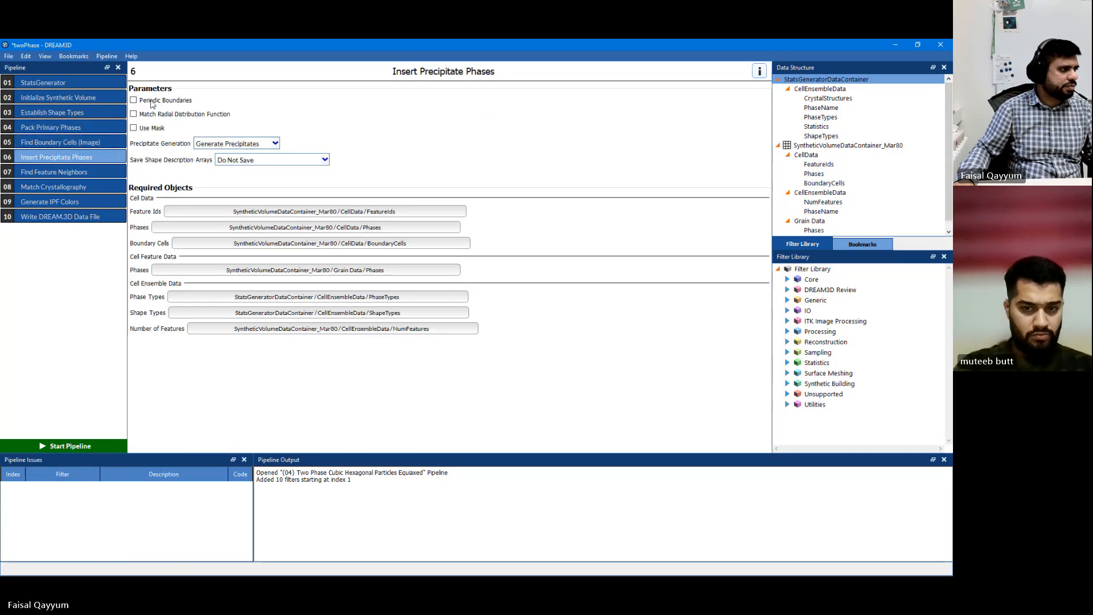
{"action": "left_click", "coordinate": [135, 100]}
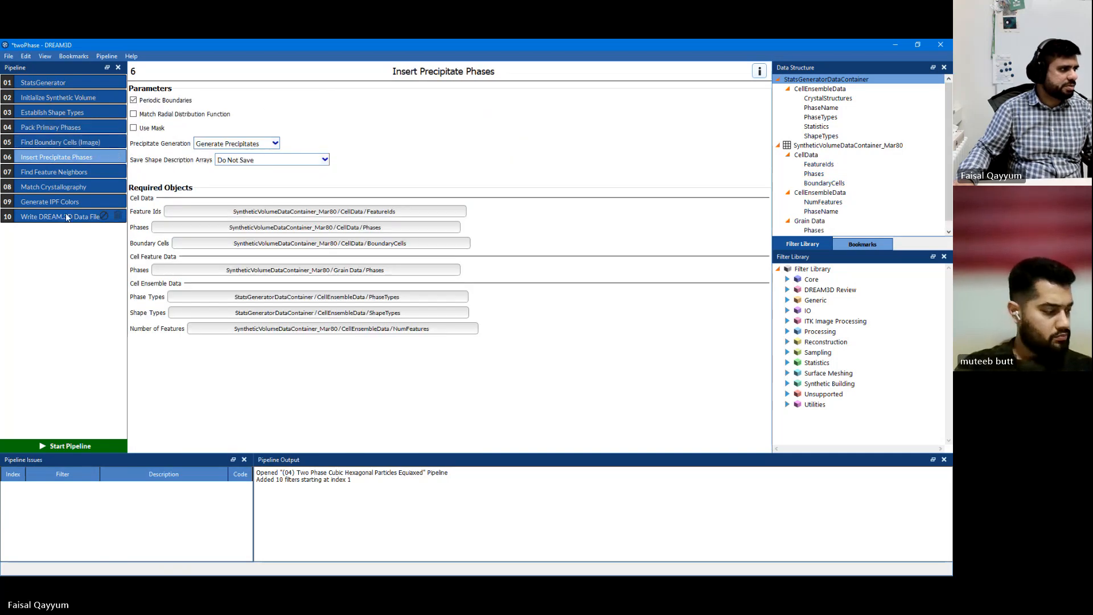
{"action": "left_click", "coordinate": [58, 174]}
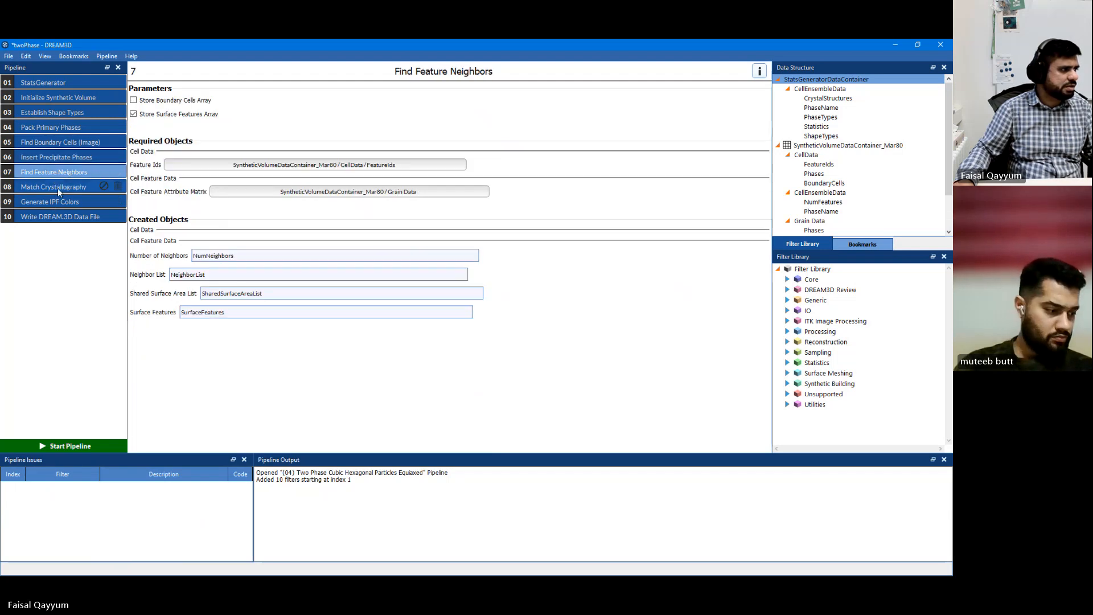
{"action": "left_click", "coordinate": [57, 188]}
Set the reference direction of the Generate IPF Colors filter to 1, 0, 0.
{"action": "left_click", "coordinate": [58, 202]}
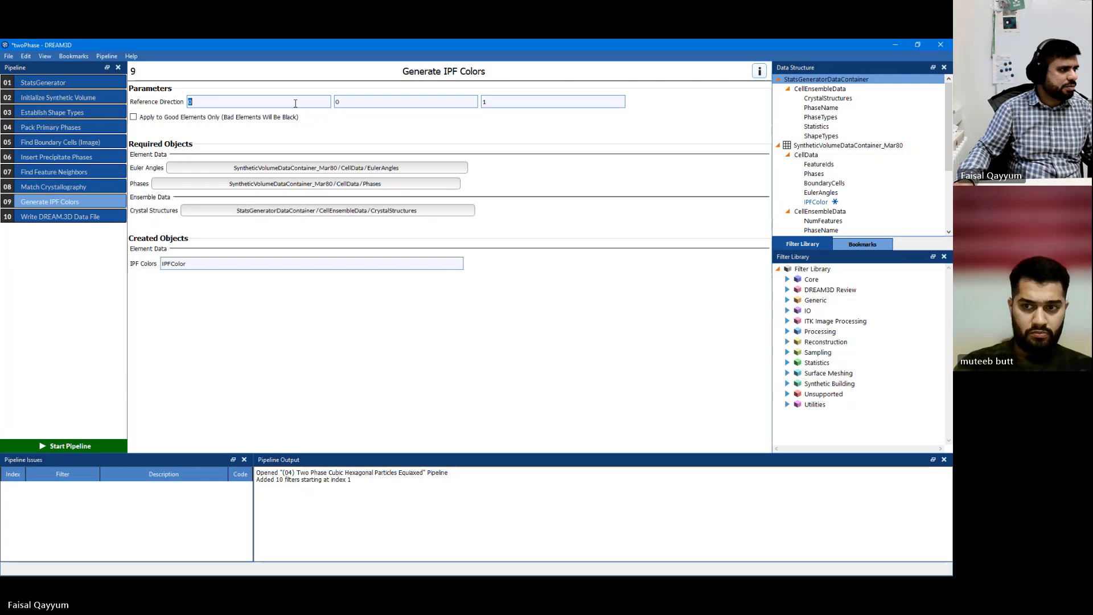
{"action": "double_click", "coordinate": [510, 104]}
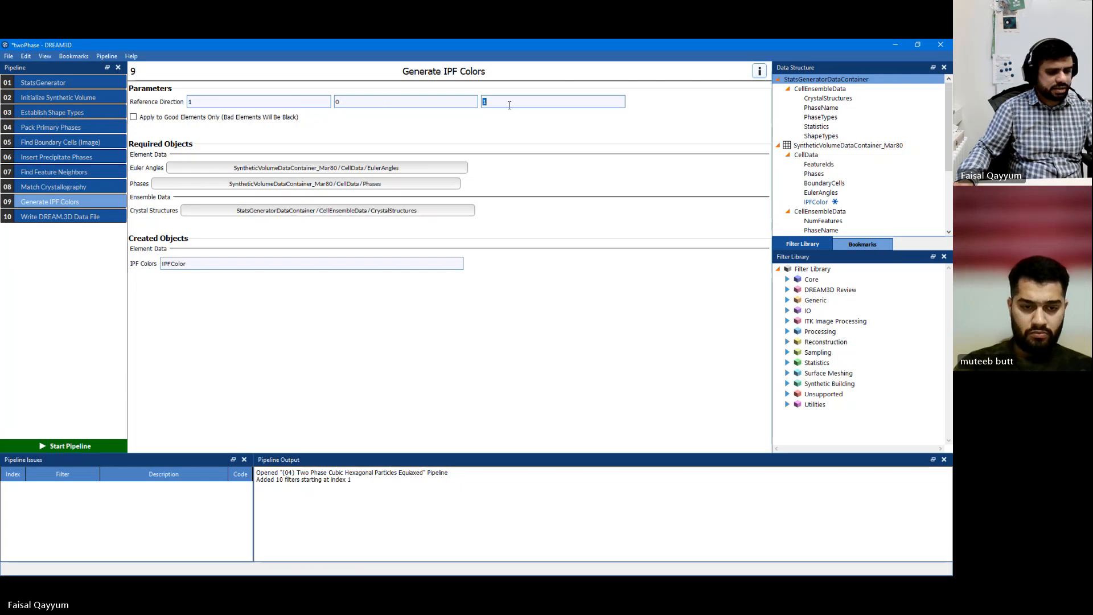
{"action": "type", "text": "0"}
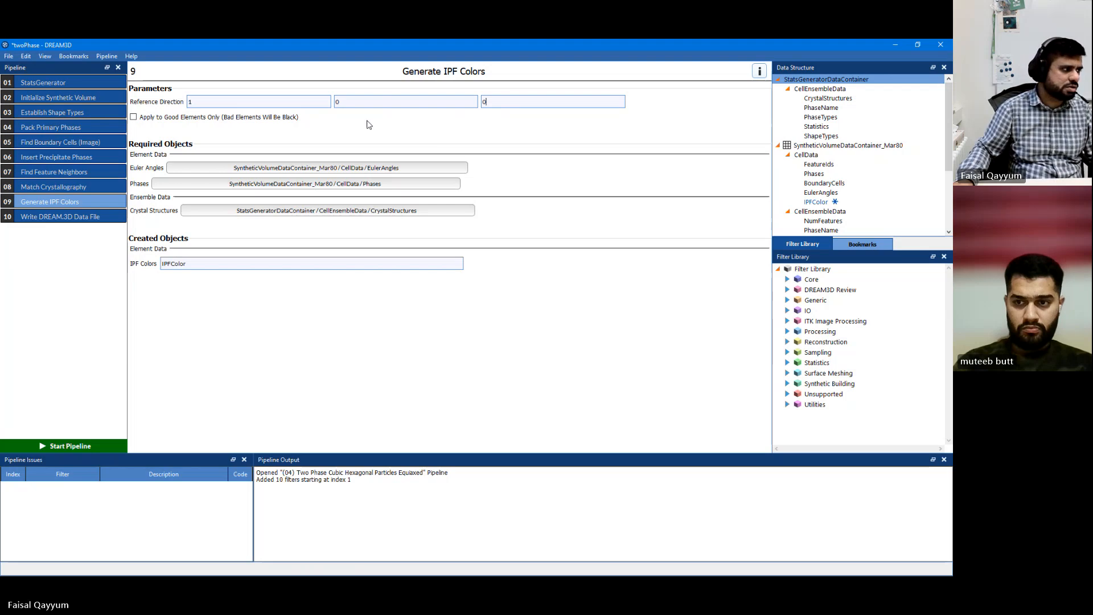
Set the output of the Write DREAM.3D Data File filter to twoPhase.dream3d in the ZIM Project CCT Diagram Data folder.
{"action": "left_click", "coordinate": [72, 222]}
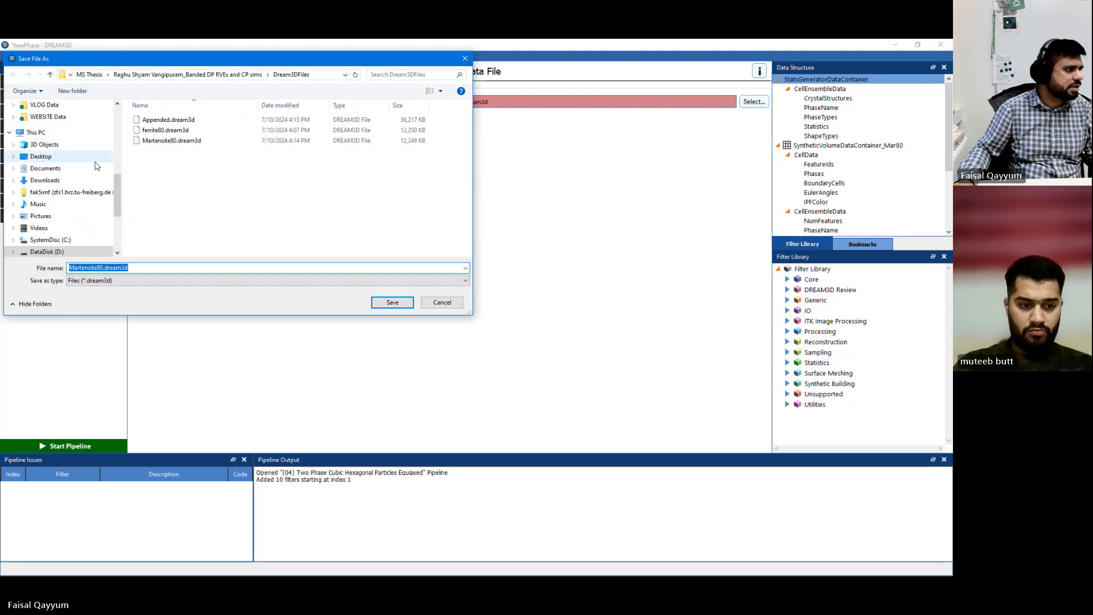
{"action": "scroll", "coordinate": [90, 186], "scroll_direction": "up", "scroll_amount": 10}
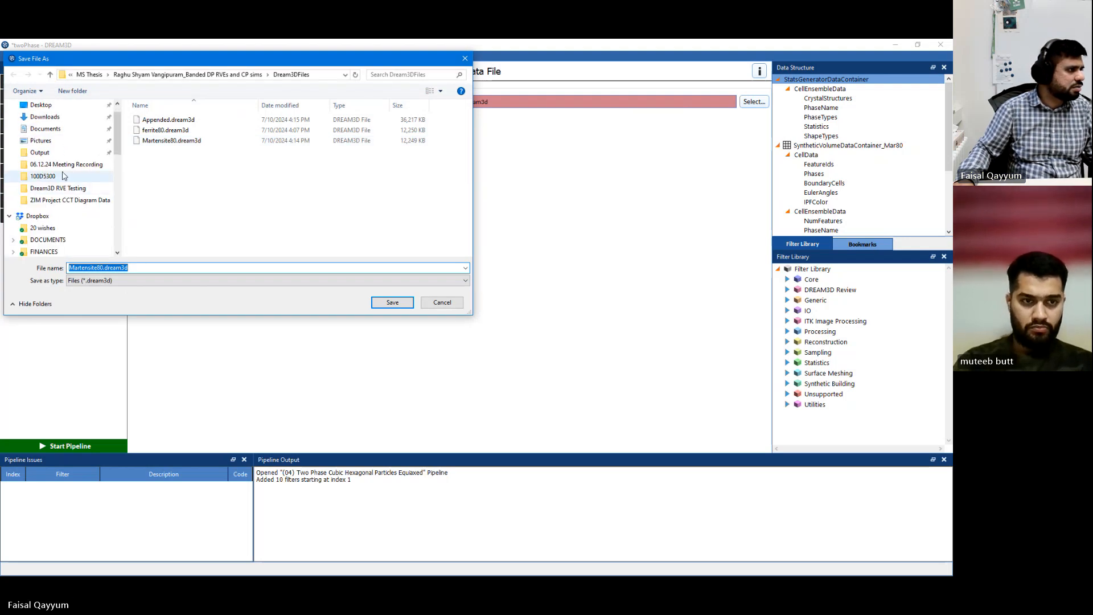
{"action": "left_click", "coordinate": [79, 200]}
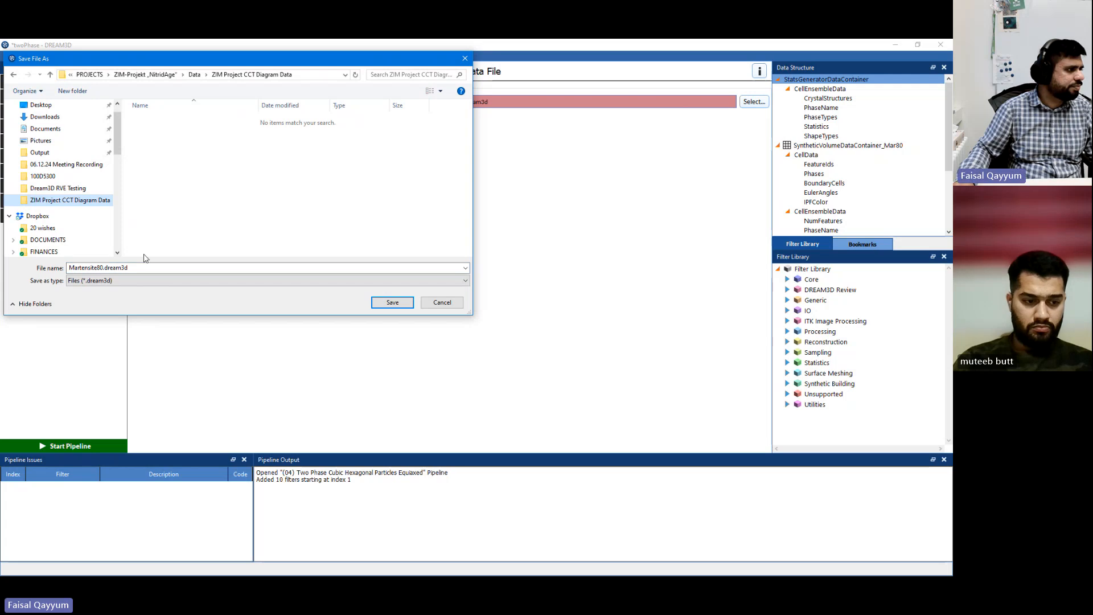
{"action": "left_click", "coordinate": [103, 267]}
{"action": "left_click", "coordinate": [103, 267]}
{"action": "left_click", "coordinate": [103, 268]}
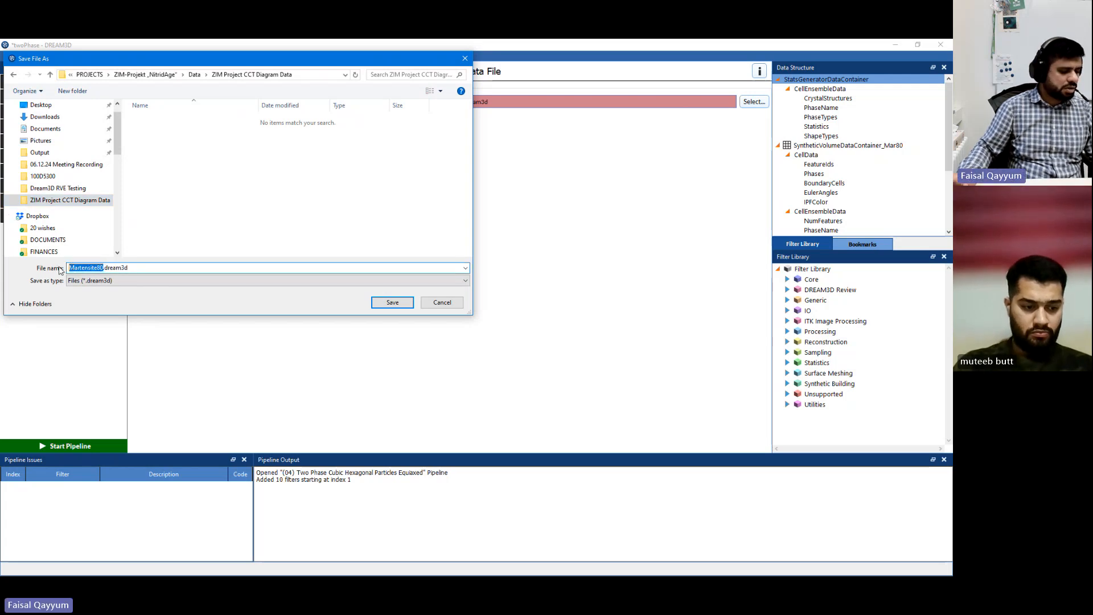
{"action": "type", "text": "two"}
{"action": "type", "text": "Phase"}
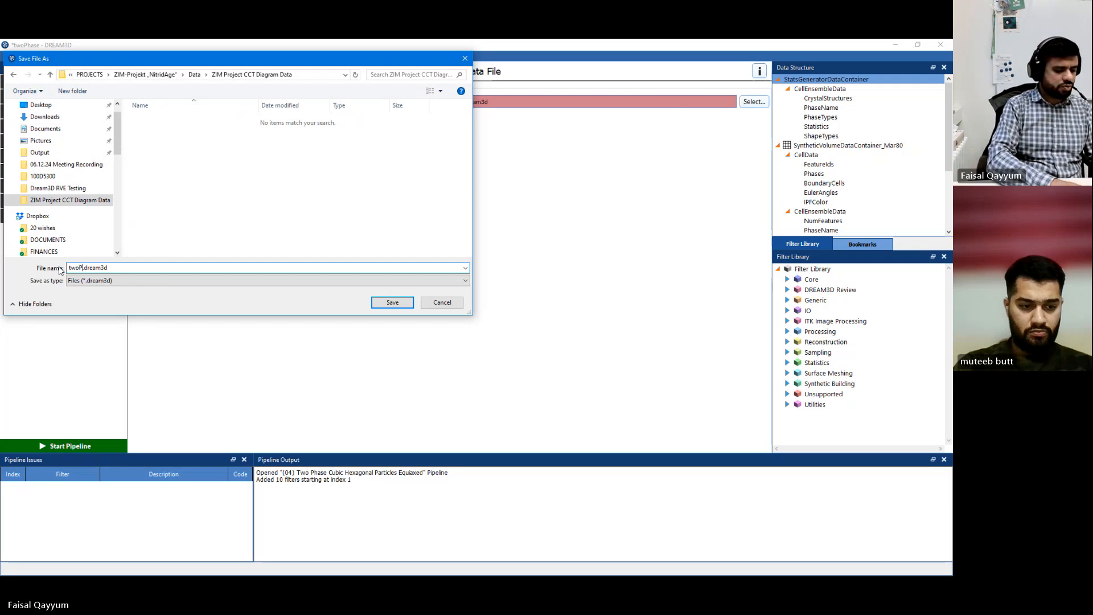
{"action": "key", "text": "Return"}
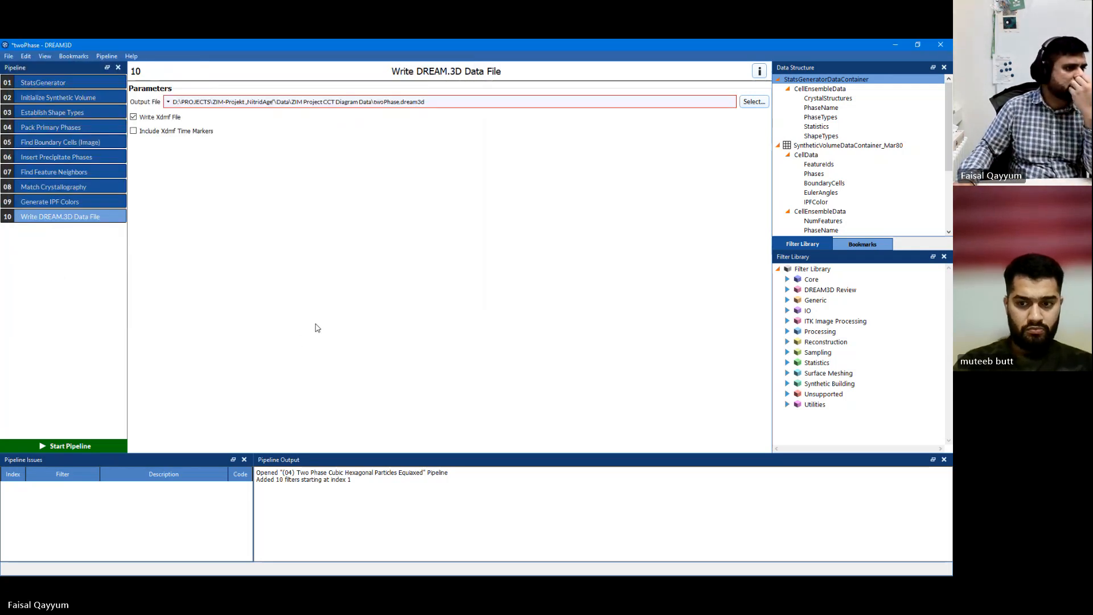
Change the output location of twoPhase.dream3d to the Dream3D RVE Testing folder and run the pipeline.
{"action": "left_click", "coordinate": [756, 105]}
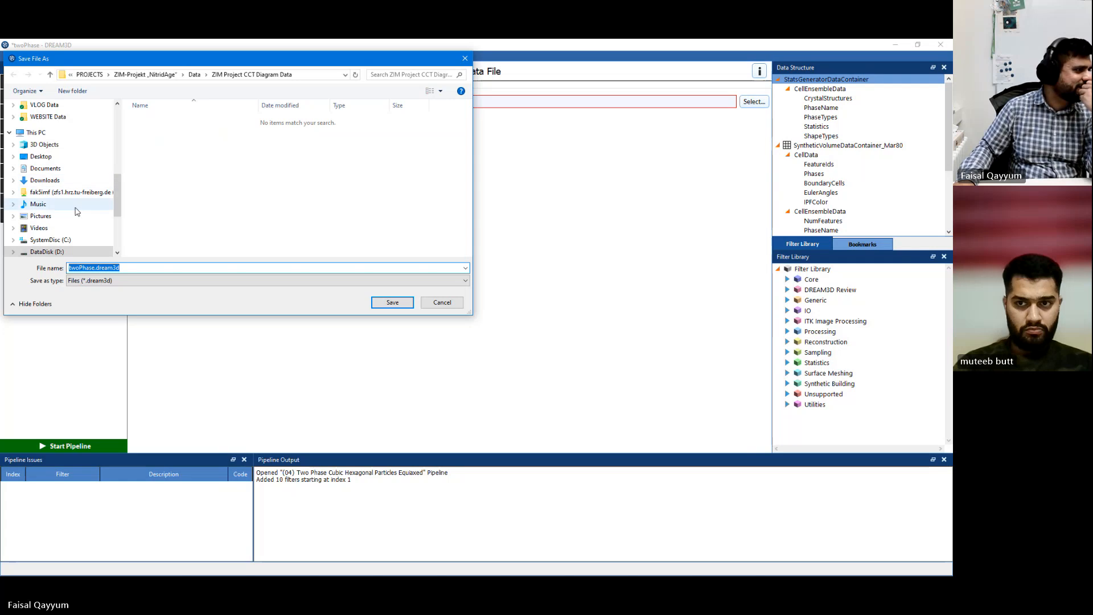
{"action": "scroll", "coordinate": [76, 212], "scroll_direction": "up", "scroll_amount": 5}
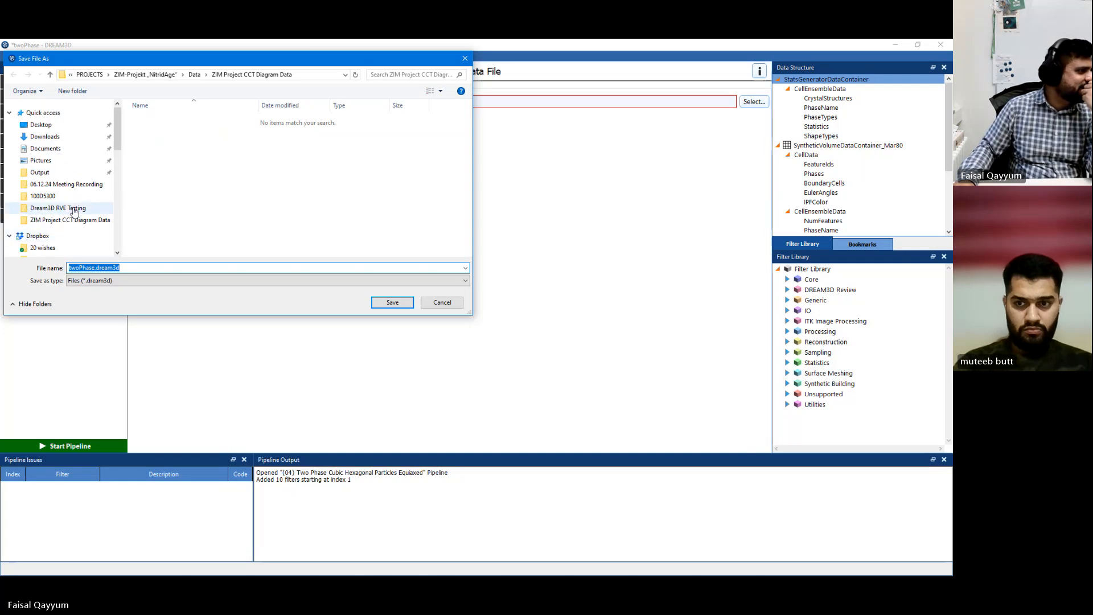
{"action": "left_click", "coordinate": [74, 209]}
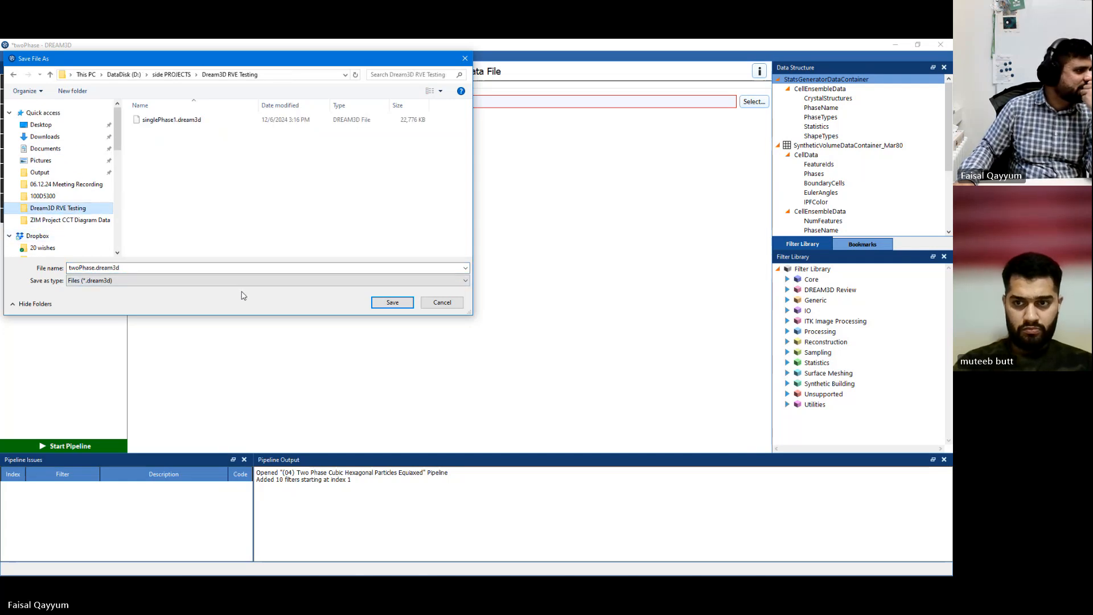
{"action": "left_click", "coordinate": [393, 302]}
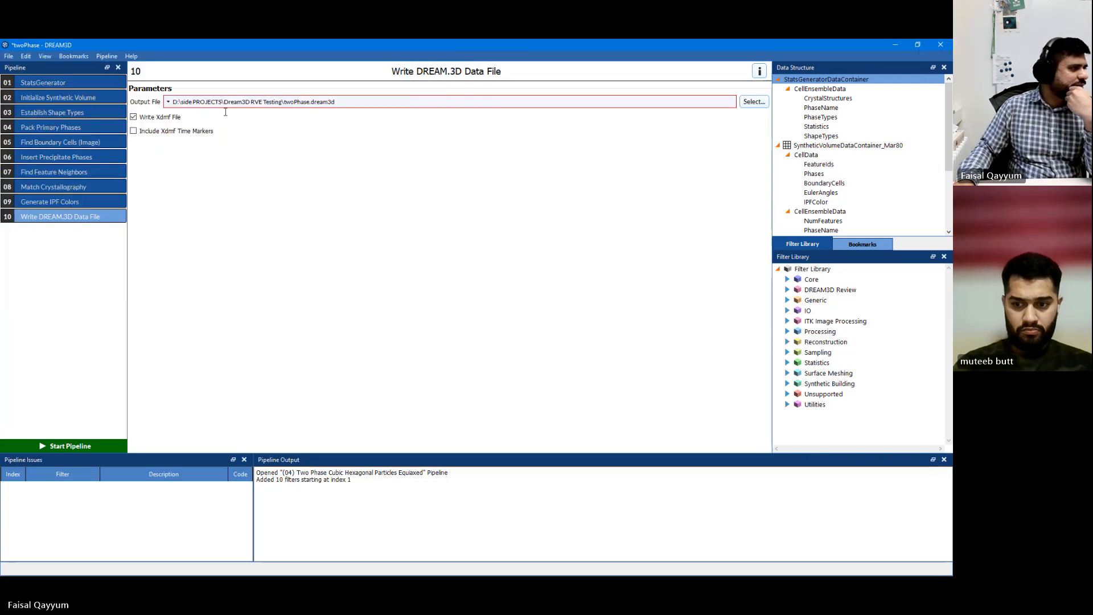
{"action": "left_click", "coordinate": [78, 448]}
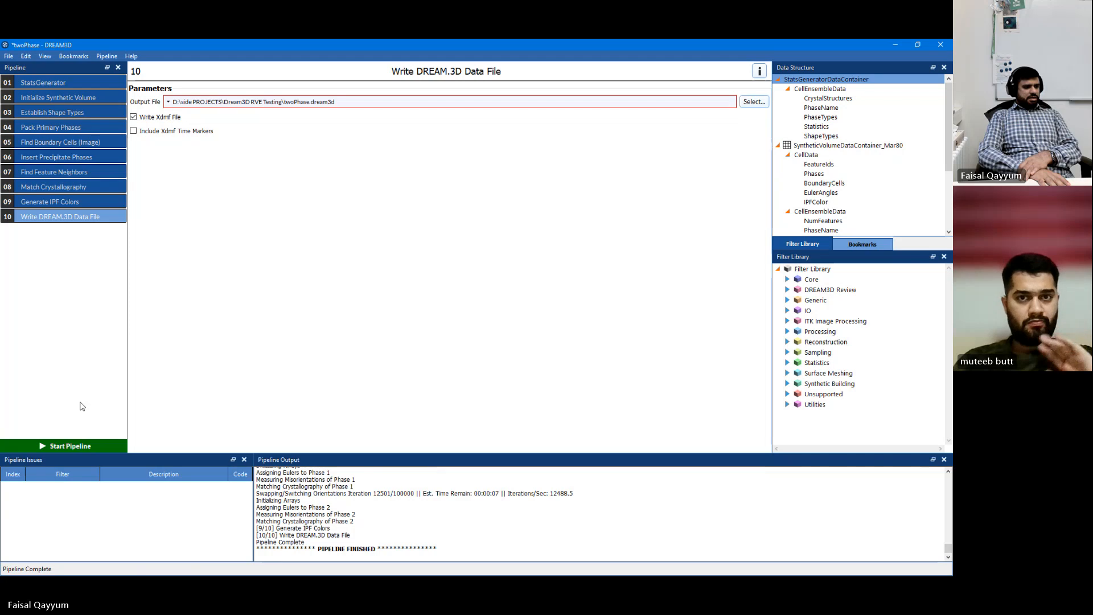
Confirm Cementite's phase properties in StatsGenerator with a fraction of precipitate on boundary of 1, and rerun the pipeline.
{"action": "left_click", "coordinate": [70, 95]}
{"action": "left_click", "coordinate": [67, 83]}
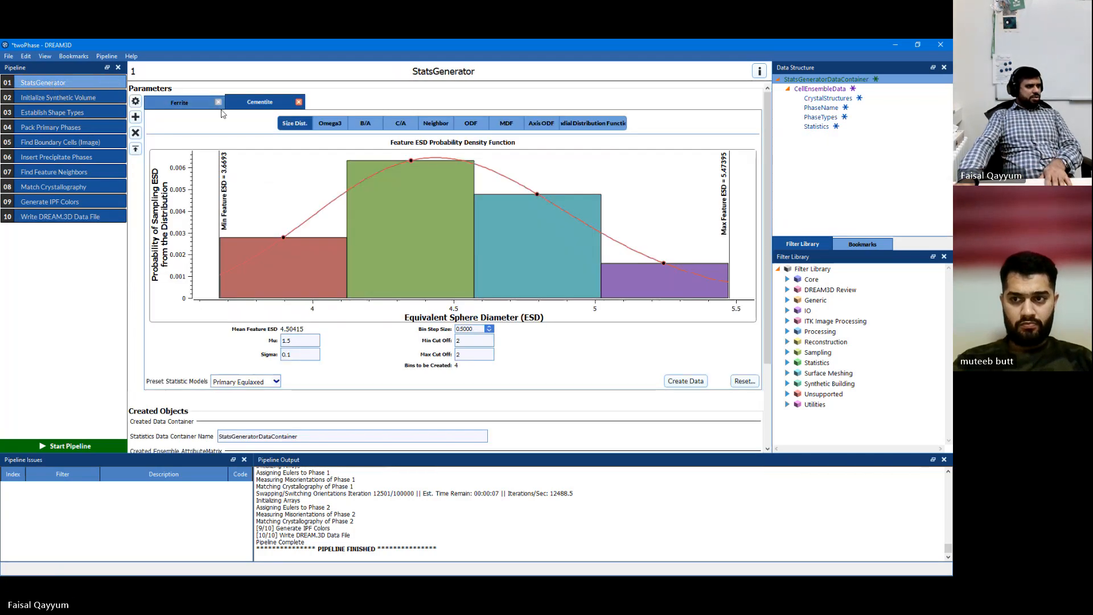
{"action": "left_click", "coordinate": [135, 102]}
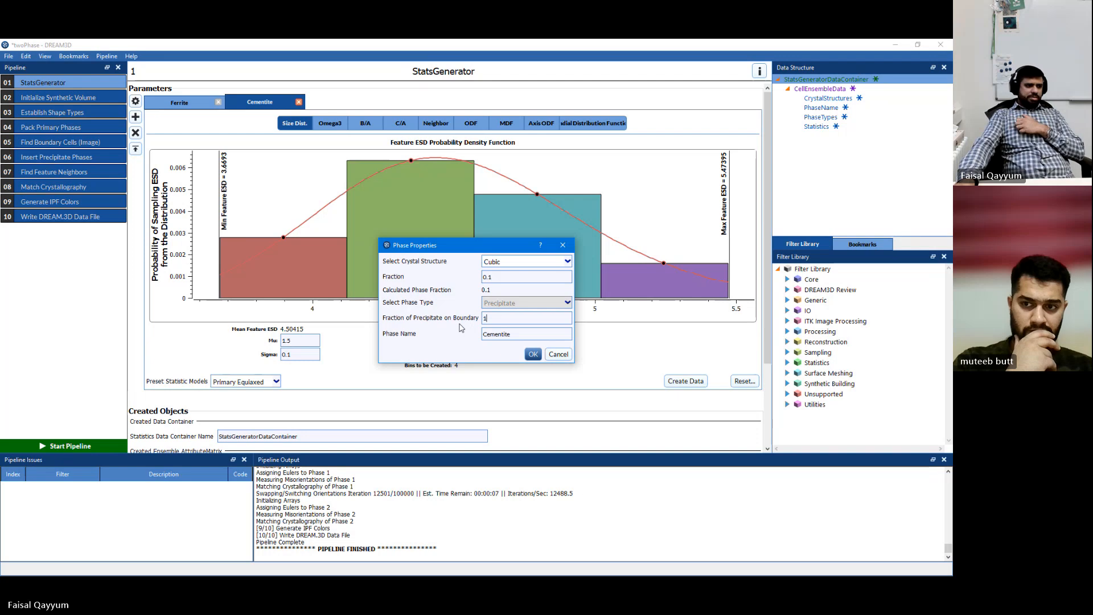
{"action": "left_click", "coordinate": [533, 354]}
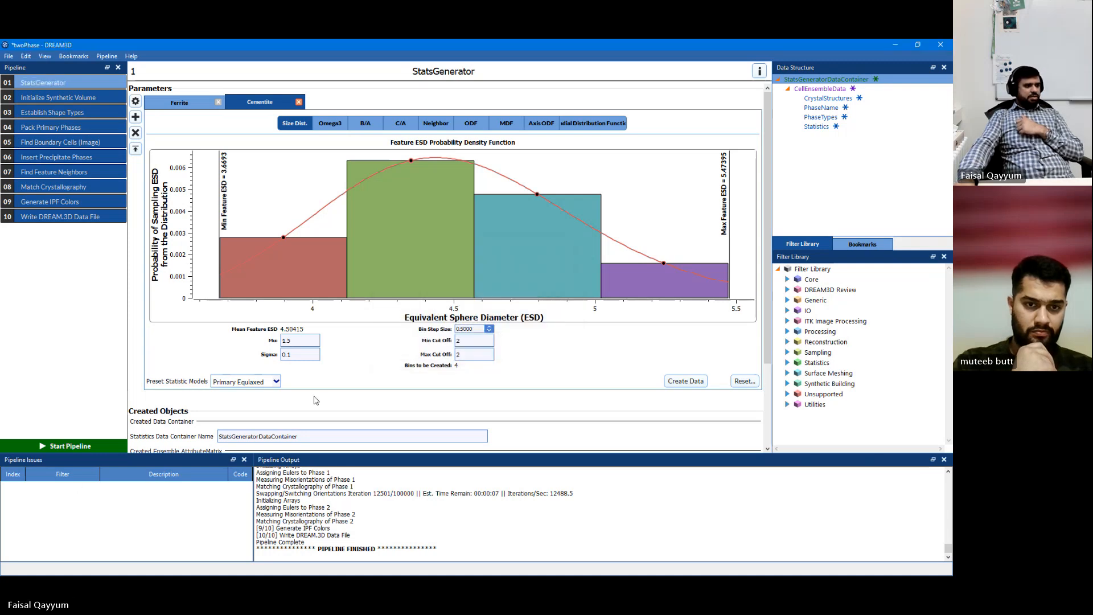
{"action": "left_click", "coordinate": [75, 448]}
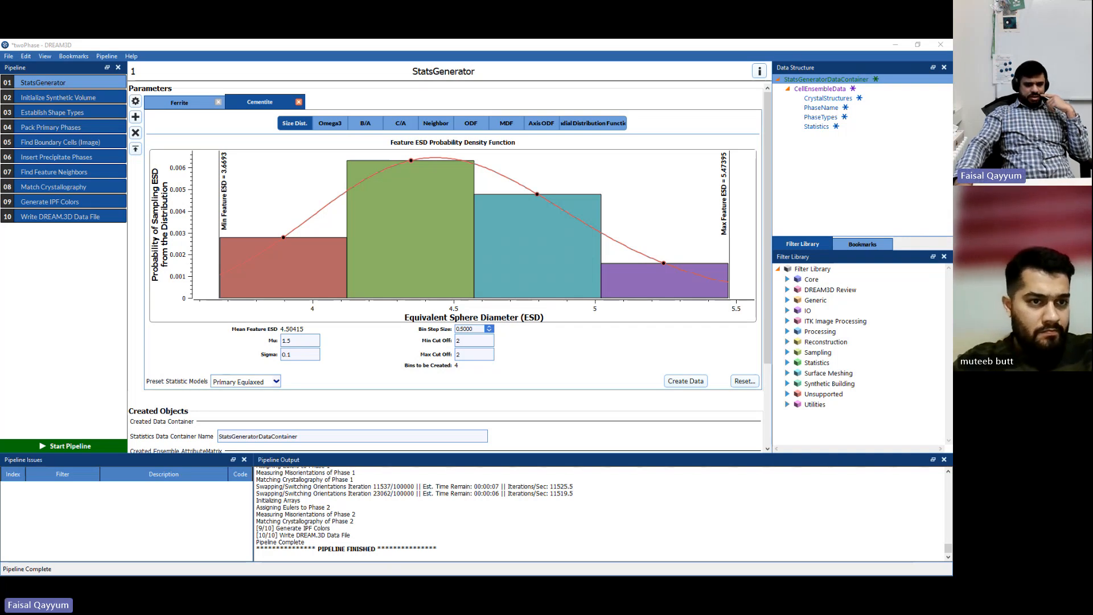
Switch to ParaView and view the first singlePhase1.xdmf dataset in place of the second one.
{"action": "key", "text": "alt+Tab"}
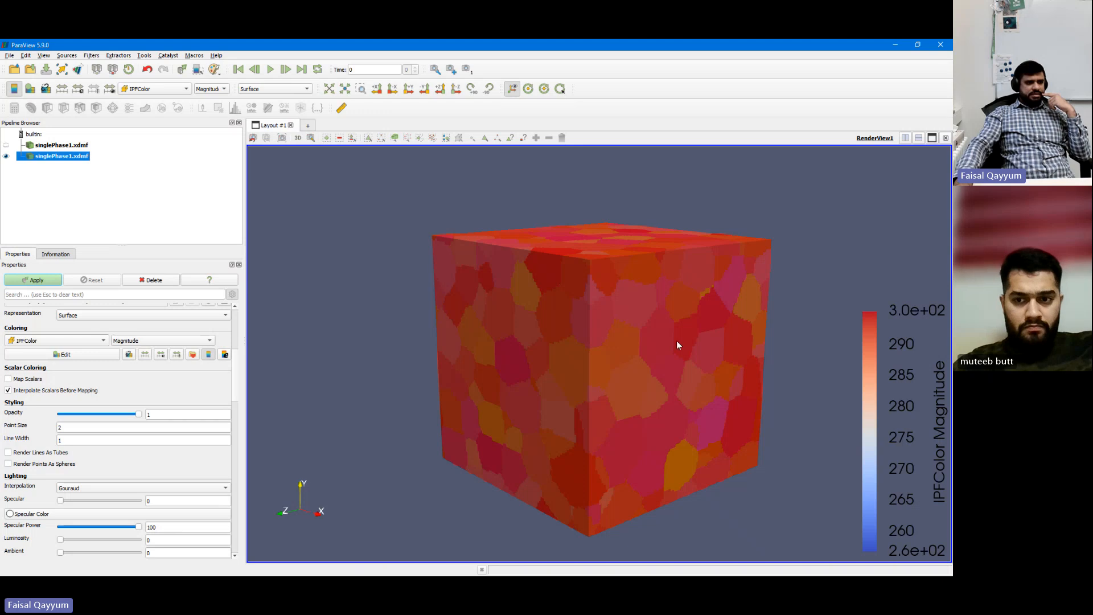
{"action": "left_click", "coordinate": [6, 145]}
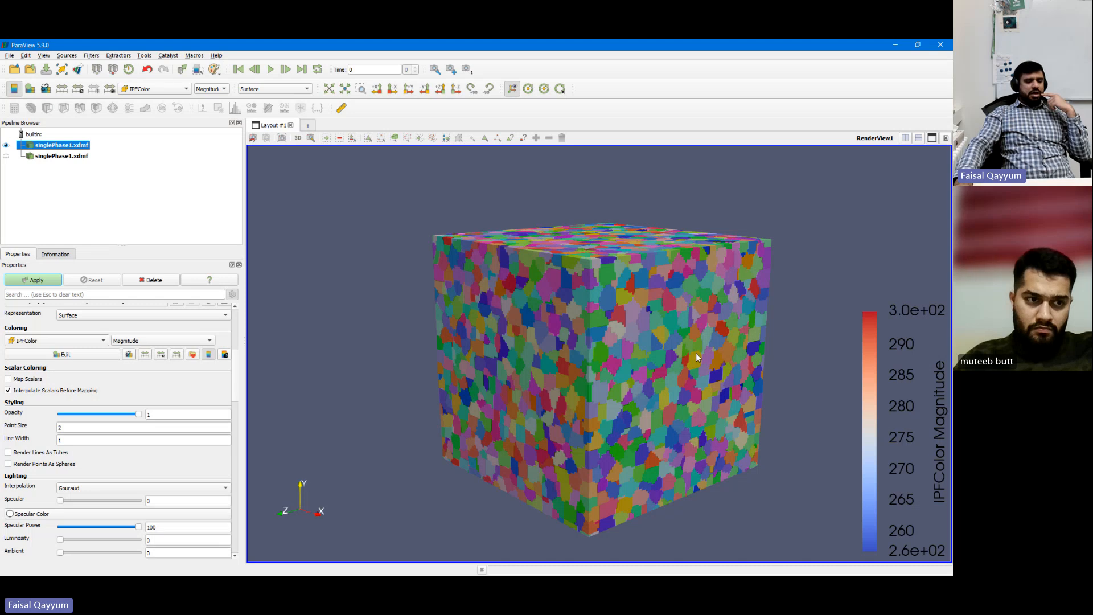
{"action": "left_click", "coordinate": [45, 158]}
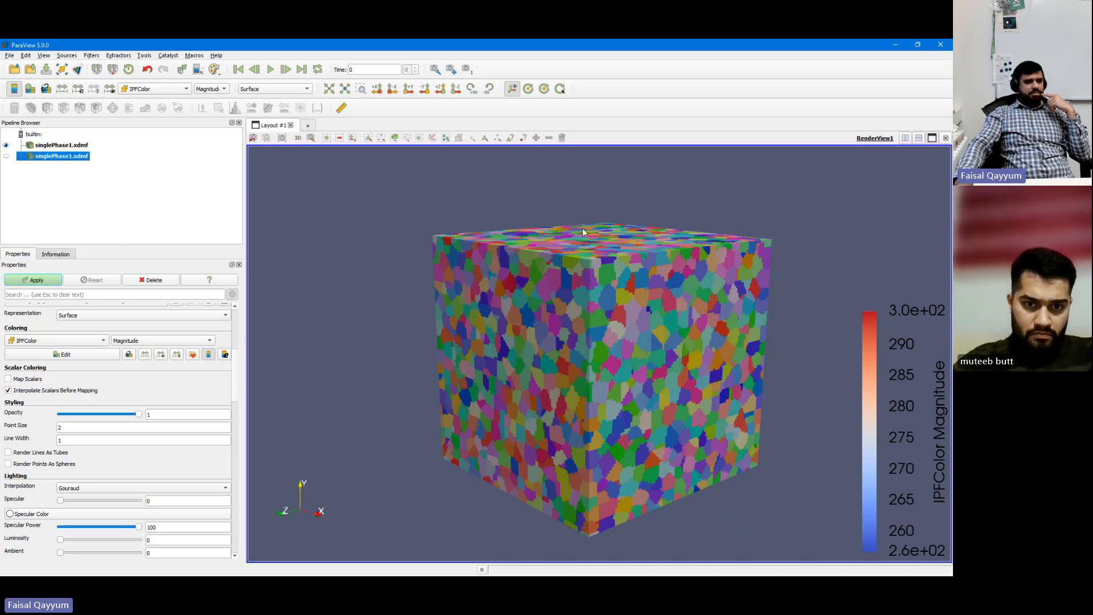
Load twoPhase.xdmf from the Dream3D RVE Testing folder into ParaView with the XDMF Reader.
{"action": "left_click_drag", "start_coordinate": [601, 45], "coordinate": [642, 316]}
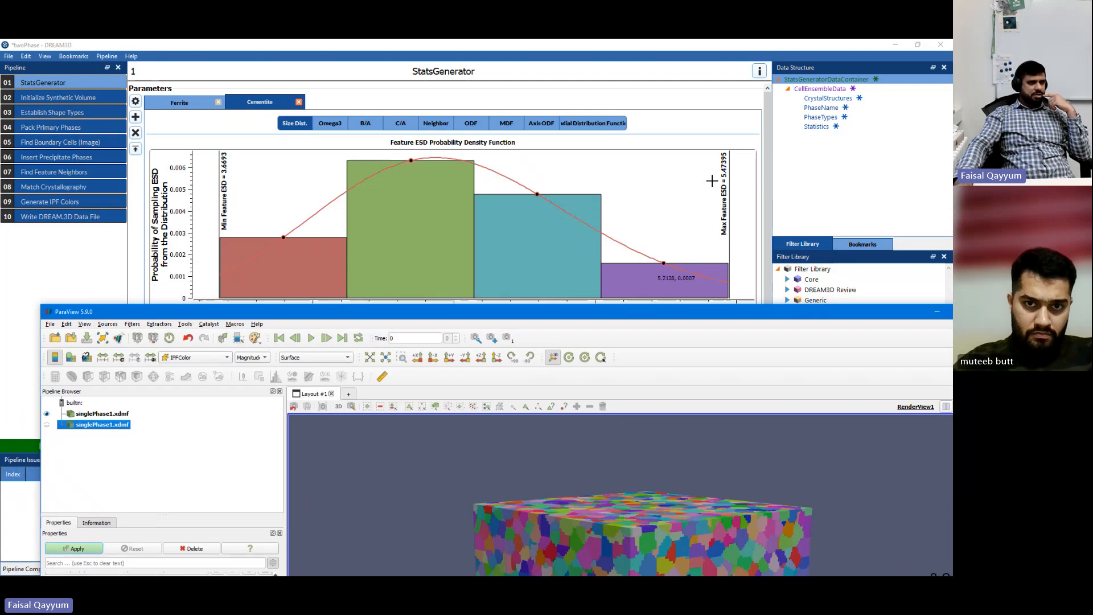
{"action": "left_click", "coordinate": [898, 46]}
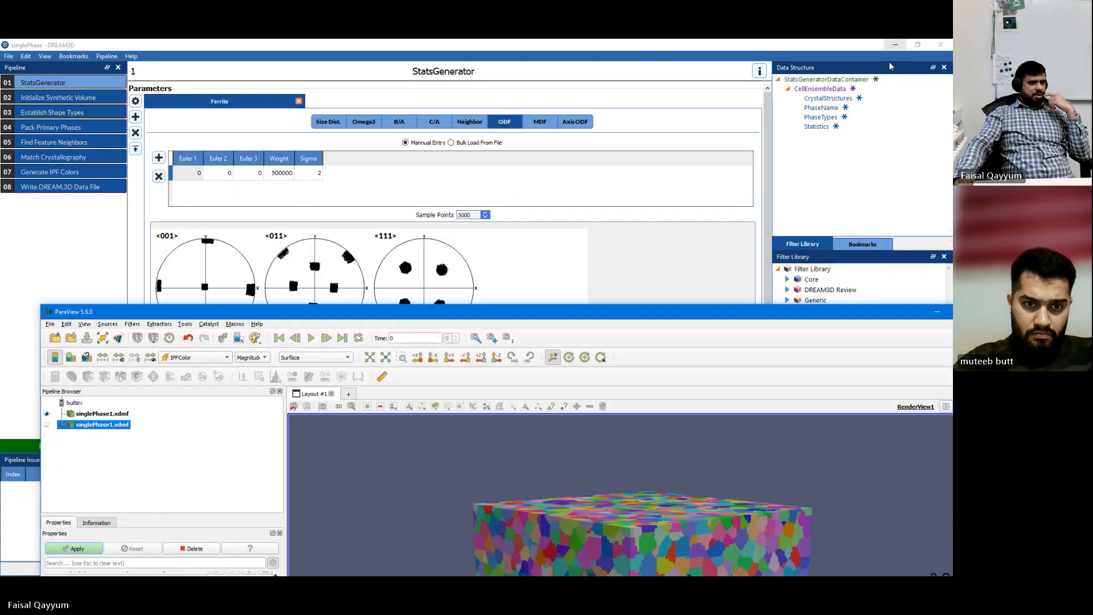
{"action": "left_click", "coordinate": [894, 45]}
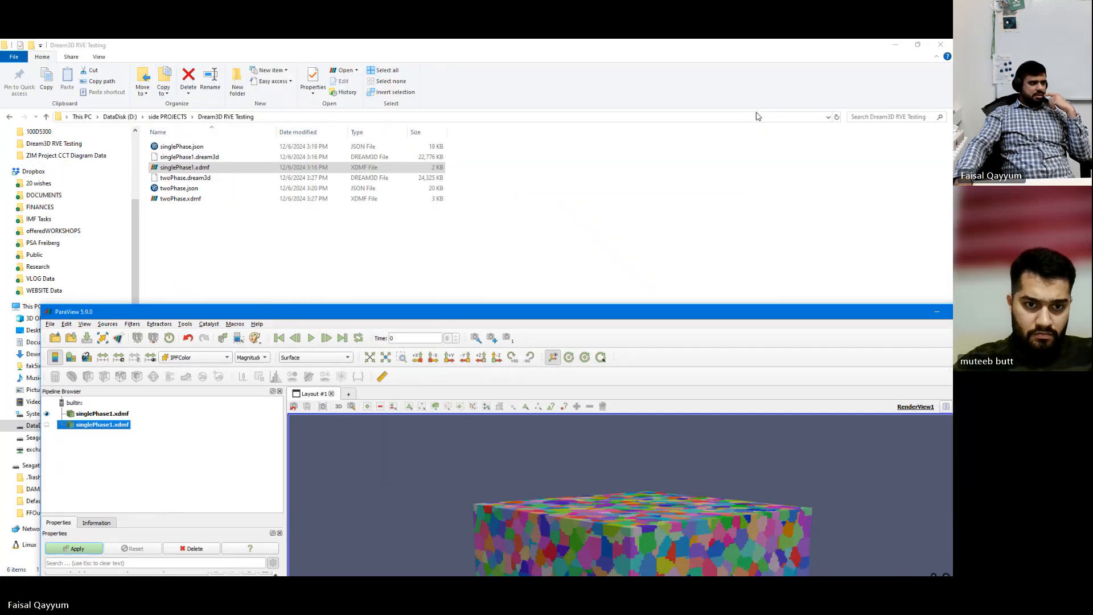
{"action": "left_click_drag", "start_coordinate": [180, 198], "coordinate": [190, 473]}
{"action": "left_click", "coordinate": [456, 374]}
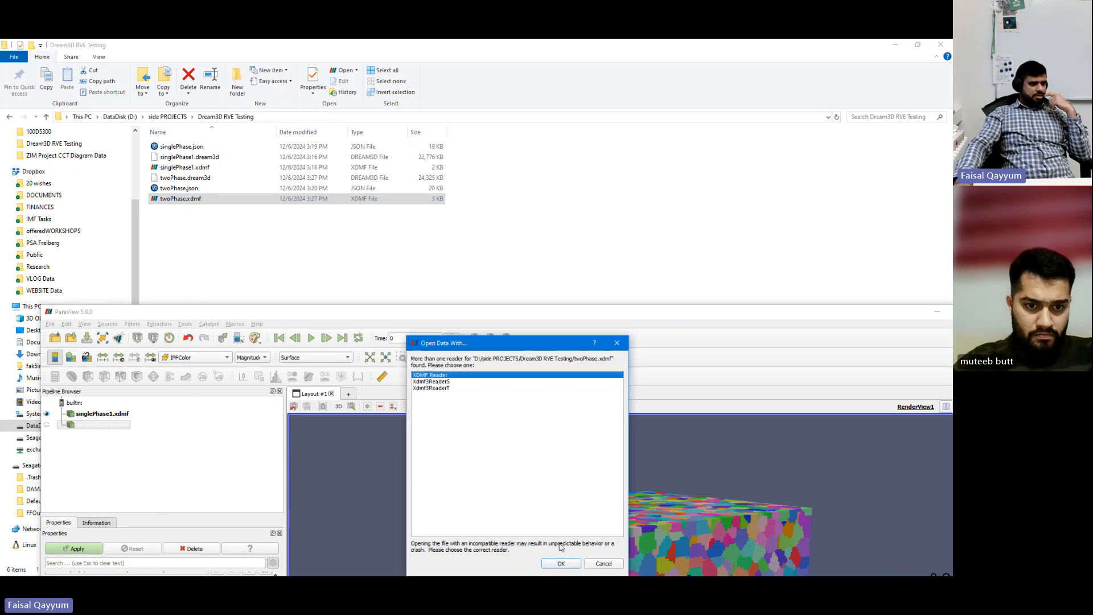
{"action": "left_click", "coordinate": [560, 563]}
{"action": "double_click", "coordinate": [637, 316]}
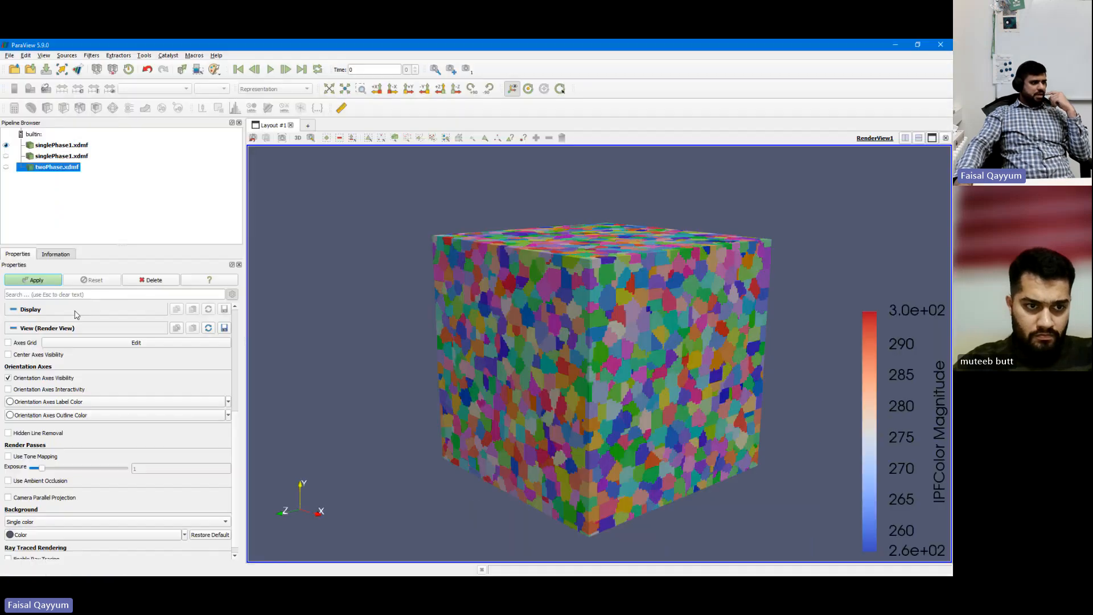
Display only the twoPhase.xdmf dataset, as a surface colored by Phases.
{"action": "left_click", "coordinate": [7, 146]}
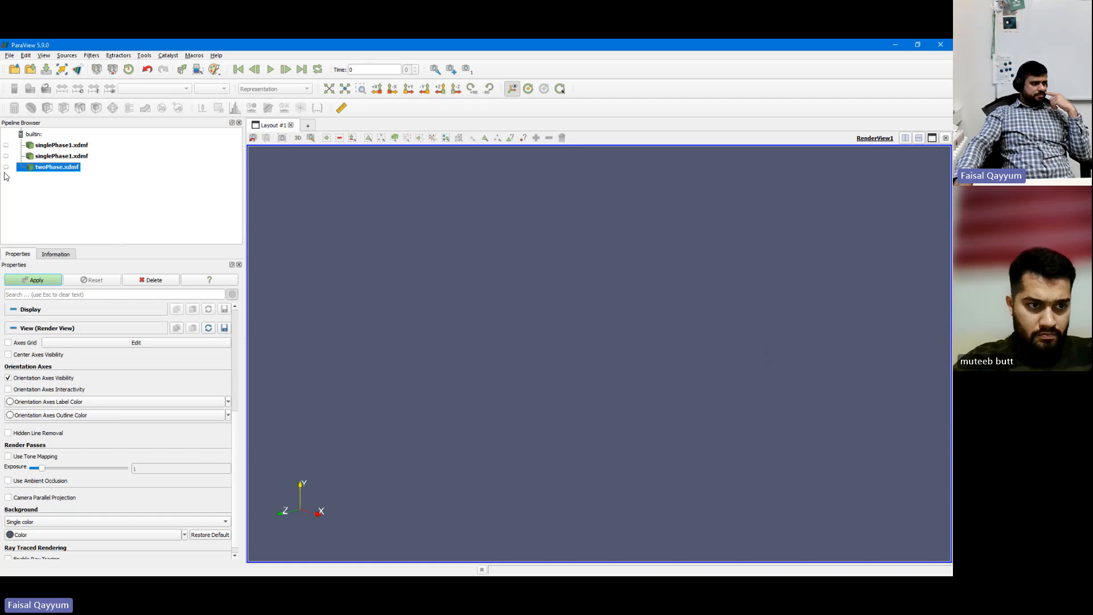
{"action": "left_click", "coordinate": [6, 167]}
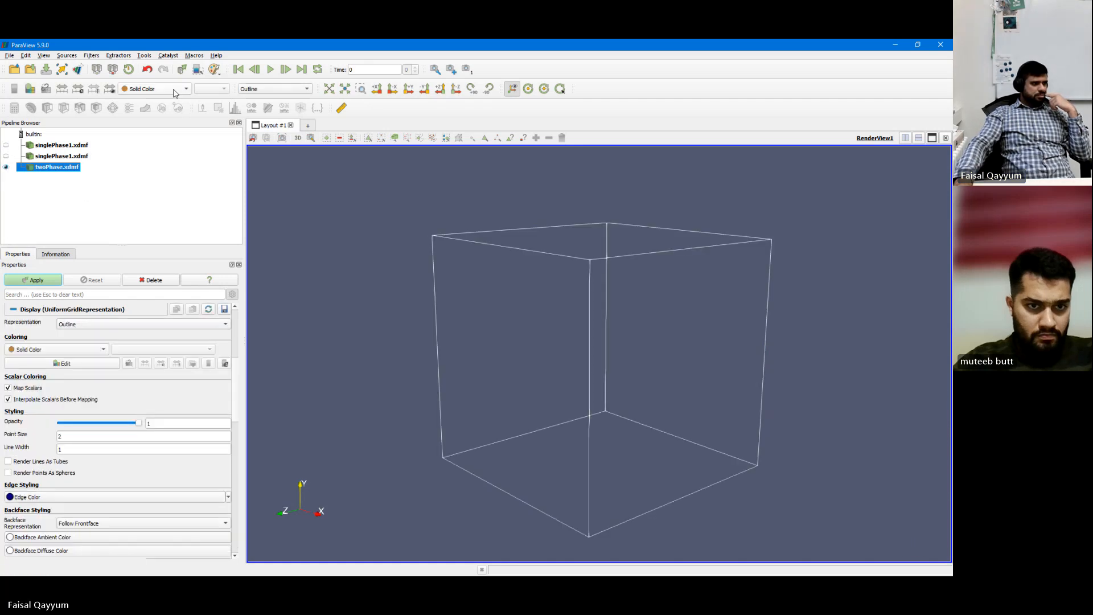
{"action": "left_click", "coordinate": [152, 89]}
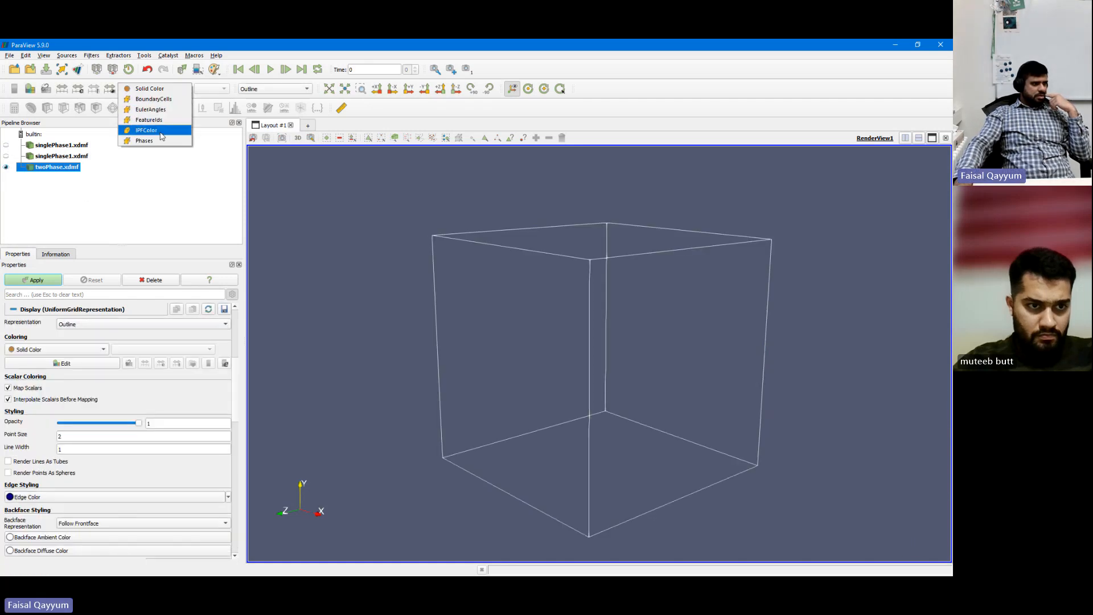
{"action": "left_click", "coordinate": [273, 89]}
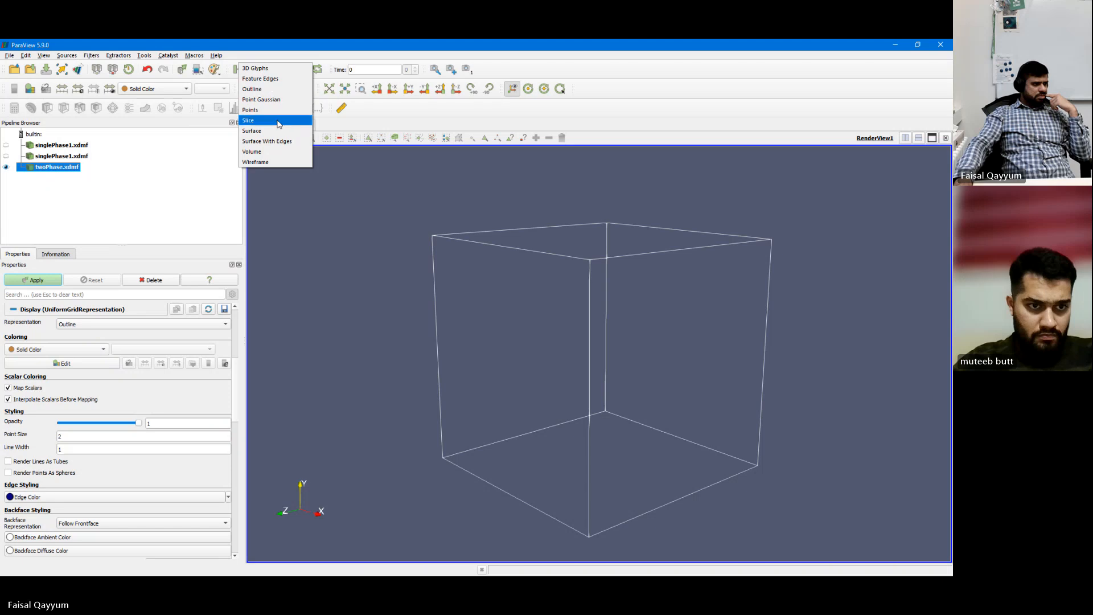
{"action": "left_click", "coordinate": [274, 131]}
{"action": "left_click", "coordinate": [152, 89]}
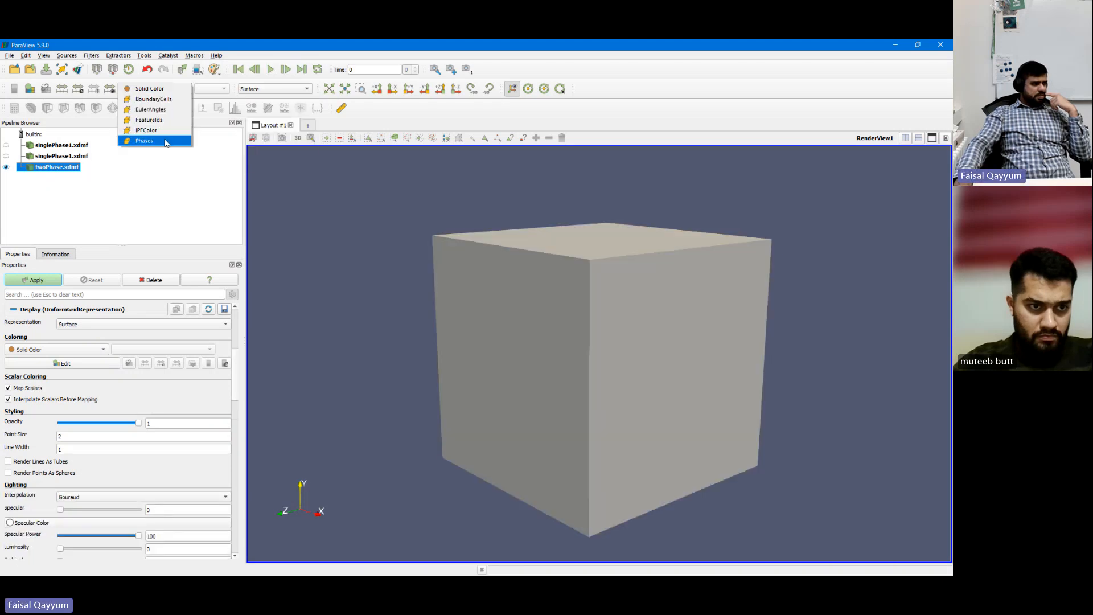
{"action": "left_click", "coordinate": [165, 141]}
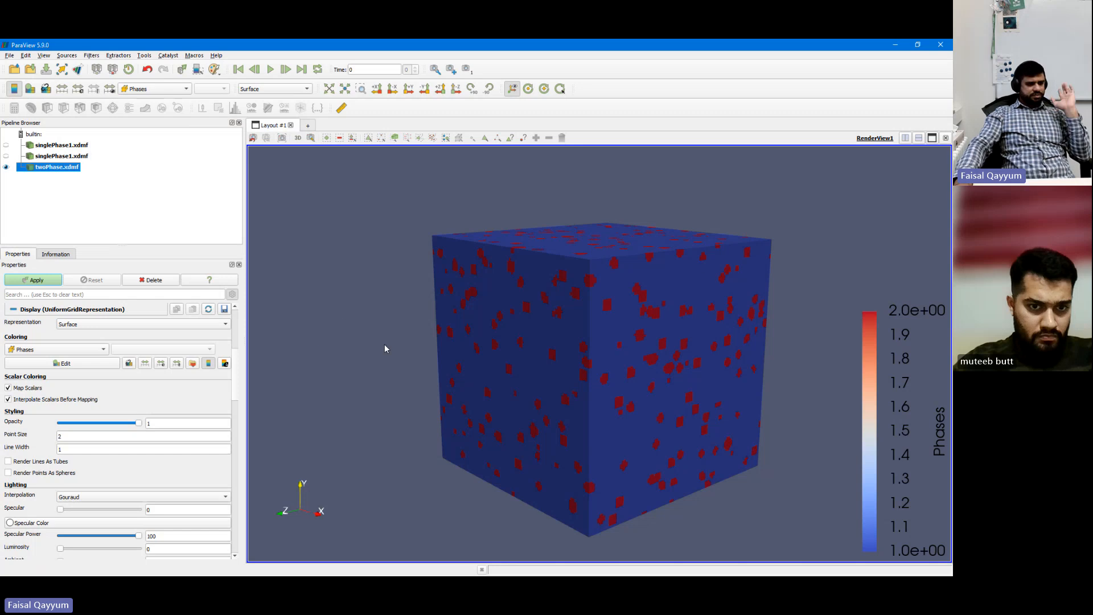
Display only the second singlePhase1.xdmf dataset, colored by Phases with scalar mapping turned on.
{"action": "left_click", "coordinate": [6, 166]}
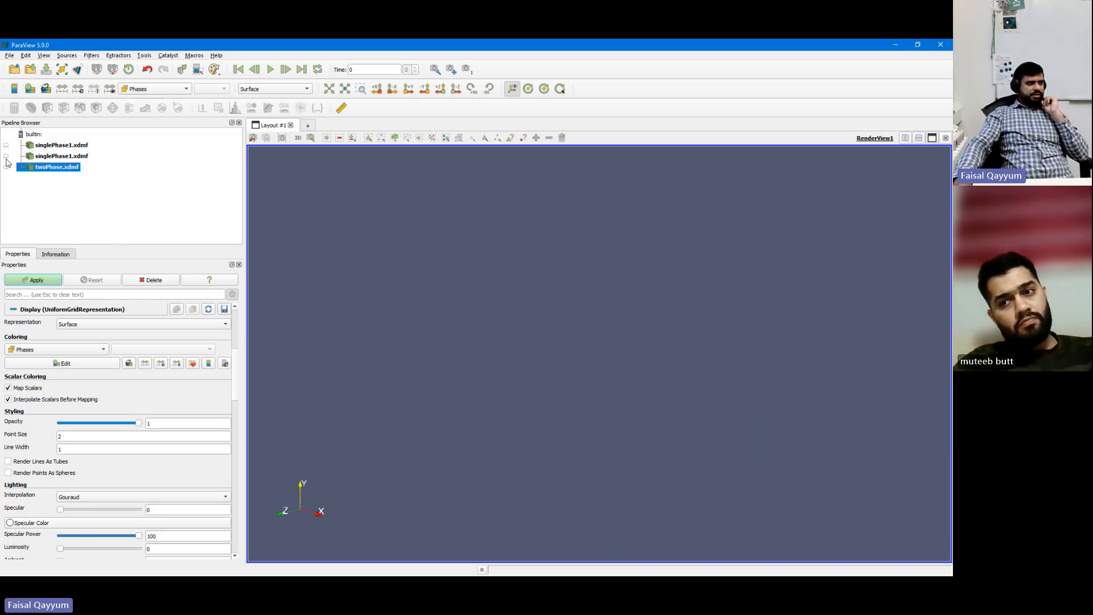
{"action": "left_click", "coordinate": [6, 156]}
{"action": "left_click", "coordinate": [171, 89]}
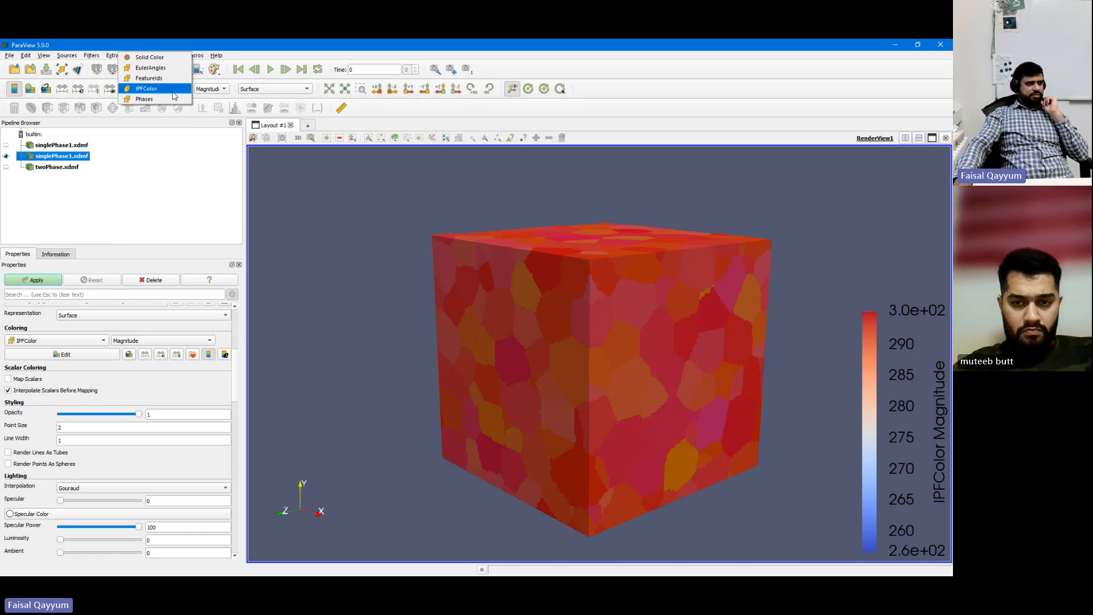
{"action": "left_click", "coordinate": [171, 99]}
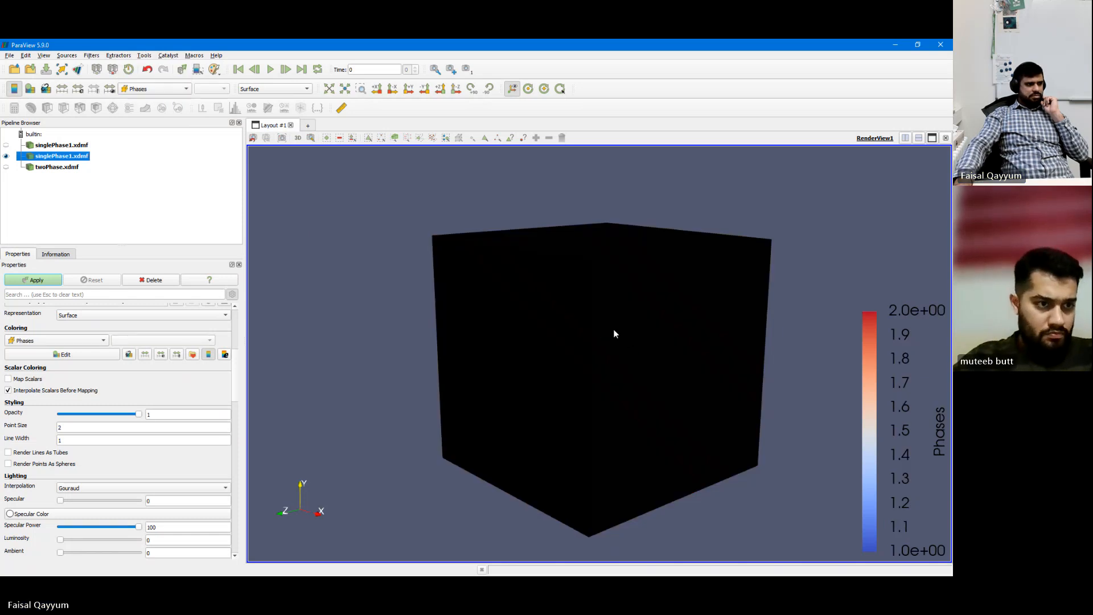
{"action": "scroll", "coordinate": [76, 450], "scroll_direction": "up", "scroll_amount": 5}
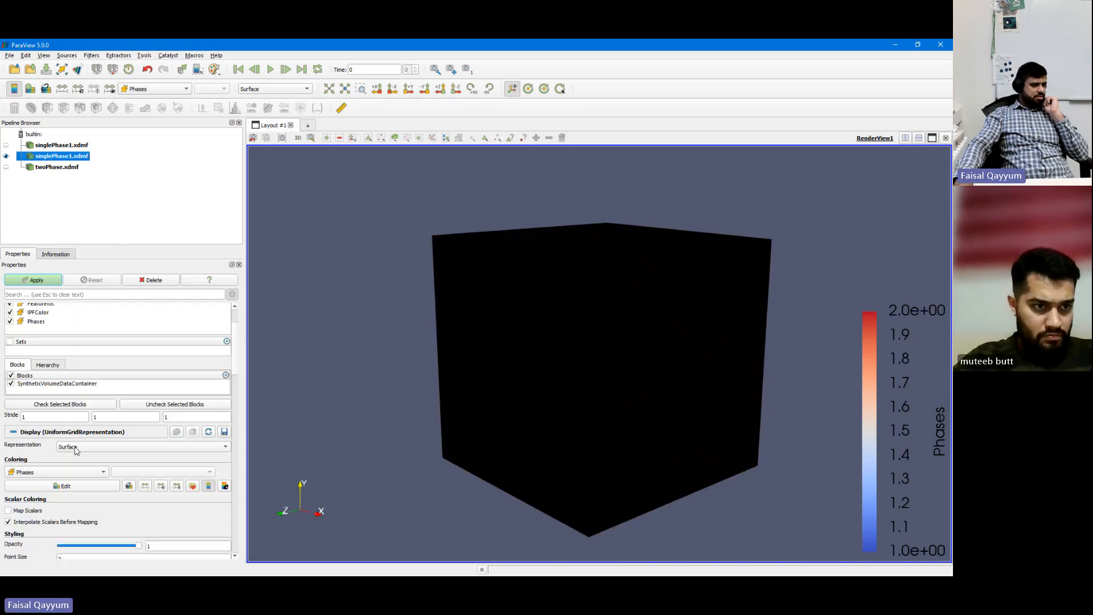
{"action": "scroll", "coordinate": [75, 450], "scroll_direction": "down", "scroll_amount": 1}
{"action": "left_click", "coordinate": [105, 481]}
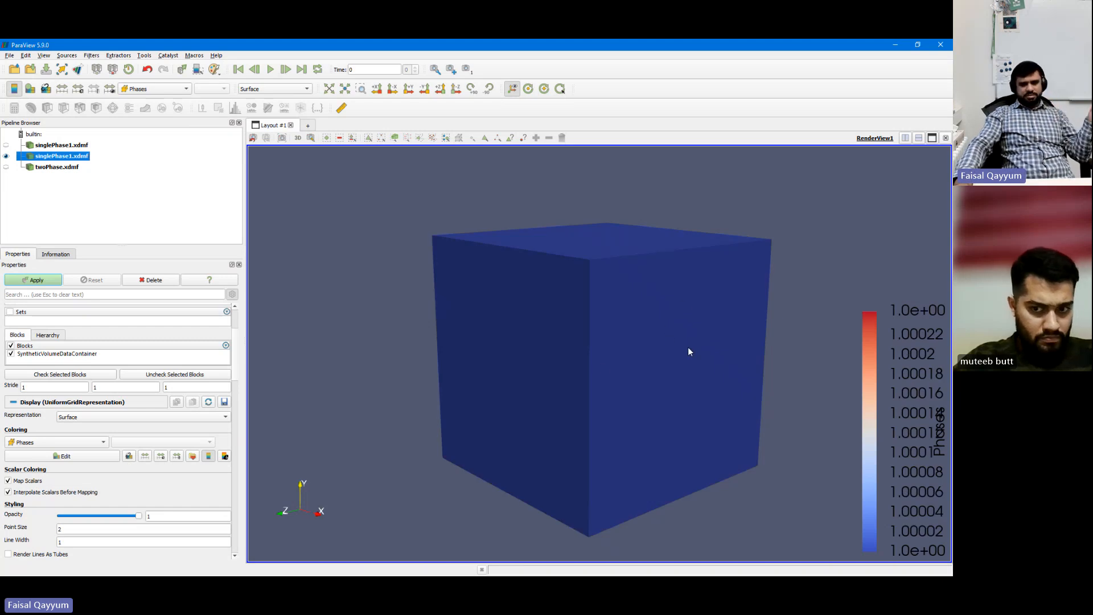
Display only the twoPhase.xdmf dataset, colored by IPFColor with scalar mapping turned off.
{"action": "left_click", "coordinate": [6, 167]}
{"action": "left_click", "coordinate": [6, 156]}
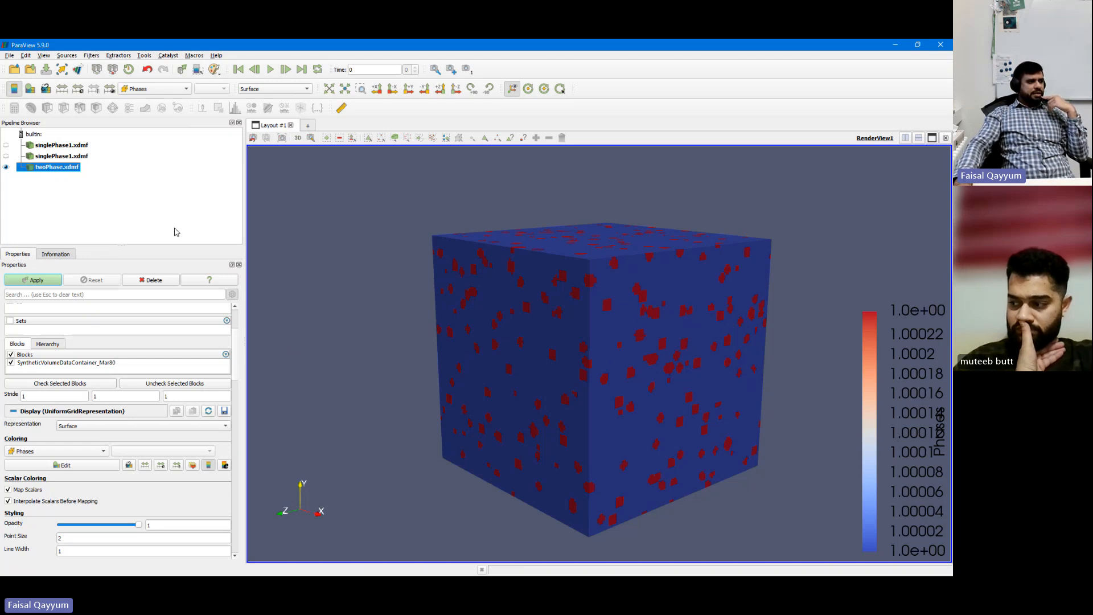
{"action": "left_click", "coordinate": [163, 91]}
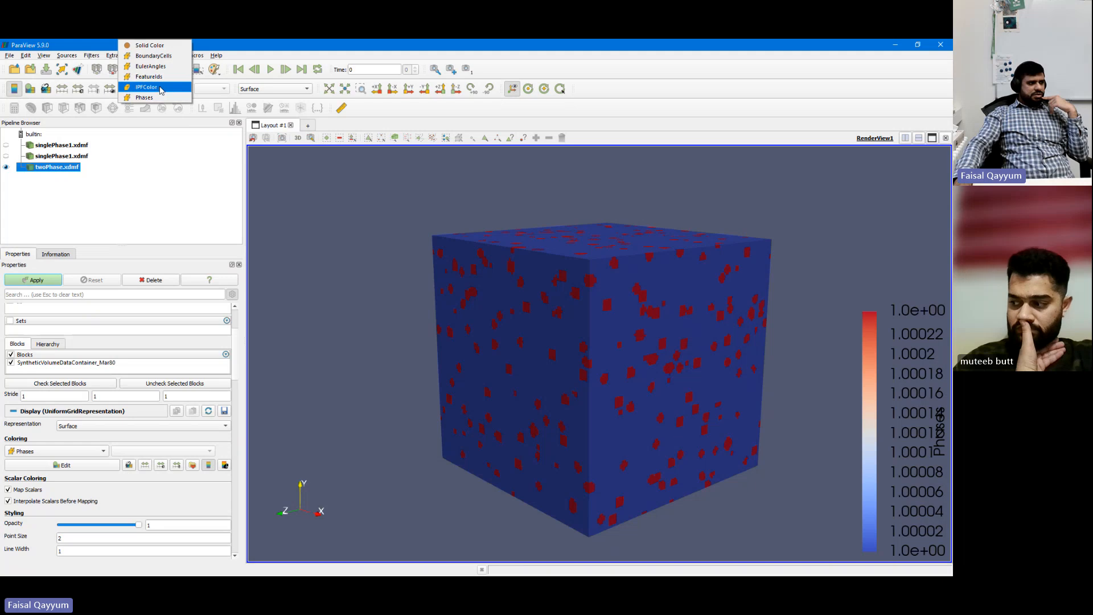
{"action": "left_click", "coordinate": [161, 87]}
{"action": "left_click", "coordinate": [161, 88]}
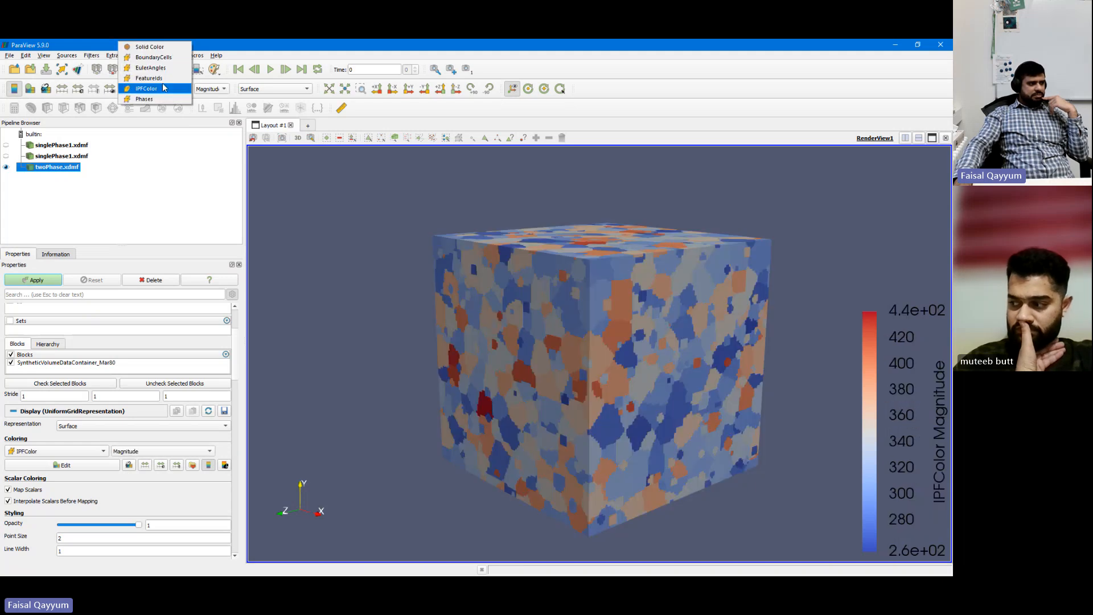
{"action": "left_click", "coordinate": [164, 81]}
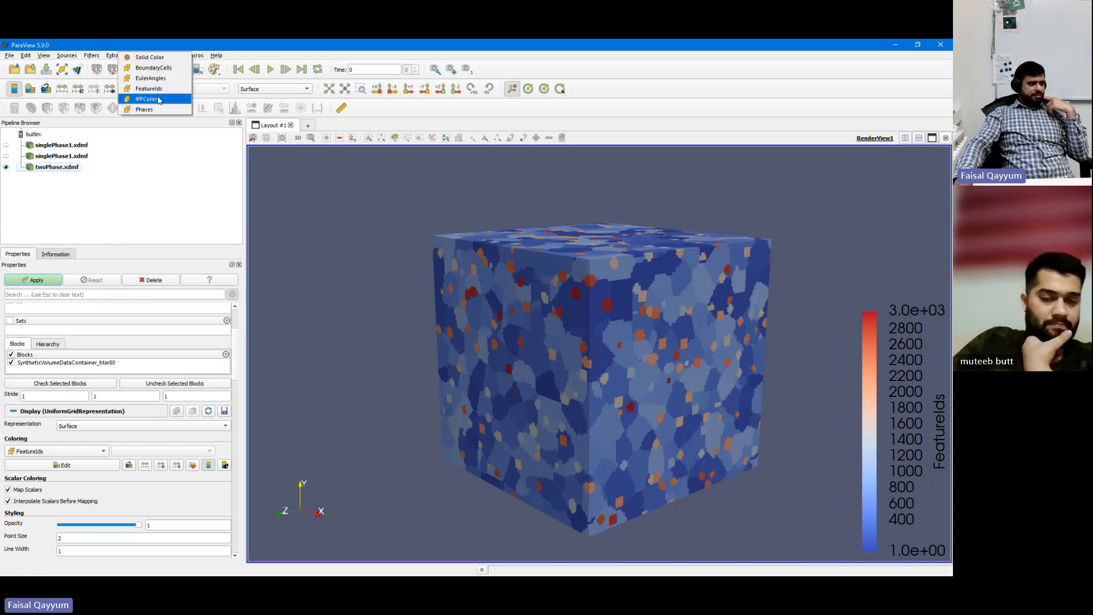
{"action": "left_click", "coordinate": [171, 99]}
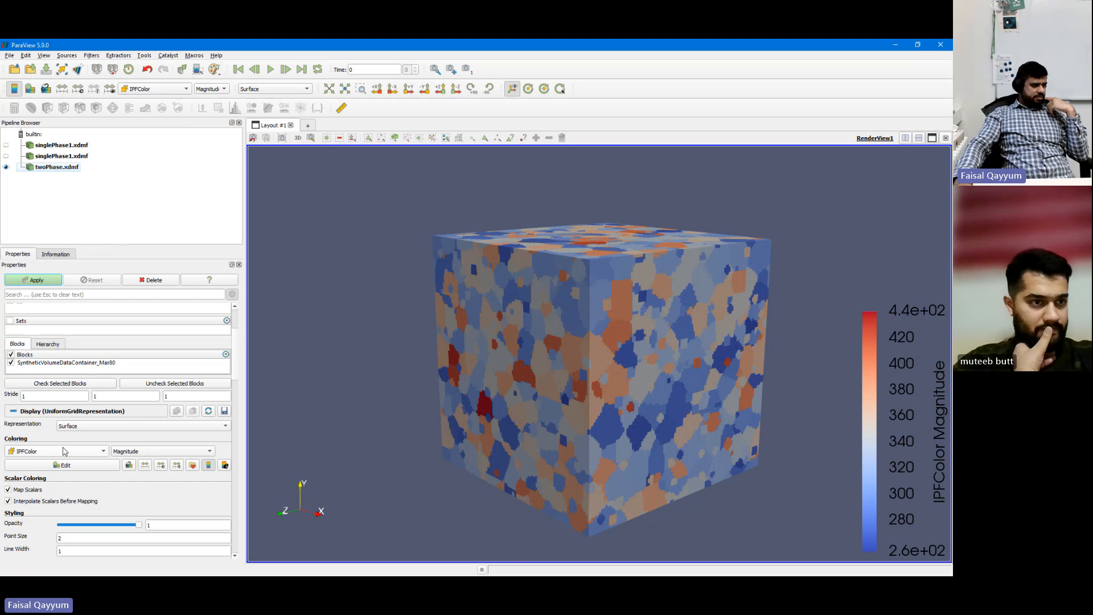
{"action": "left_click", "coordinate": [37, 490]}
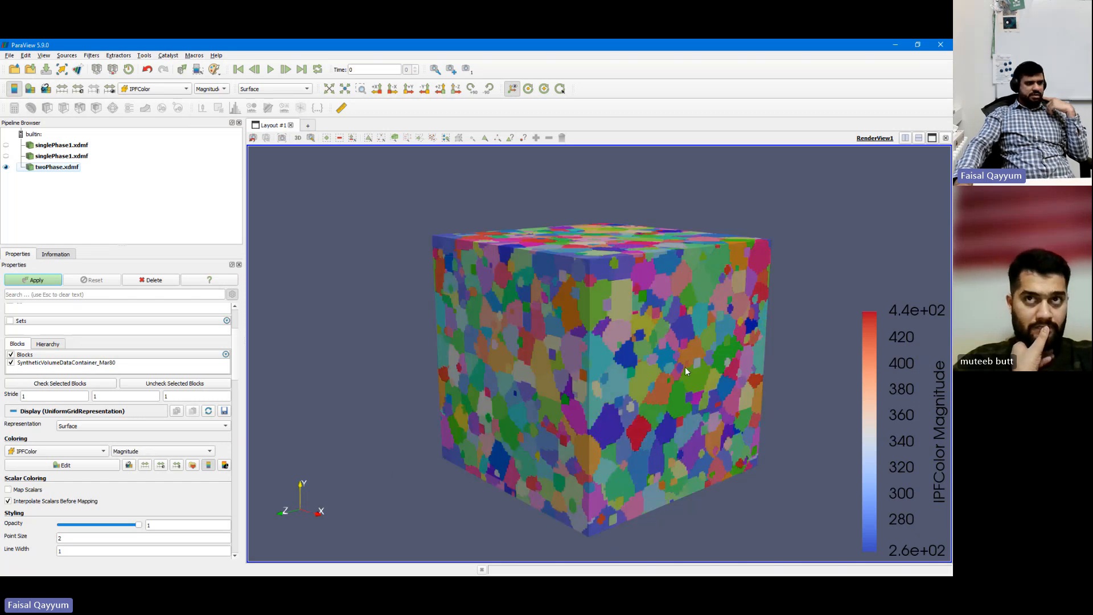
Examine the IPF-colored grains and small precipitates up close on the side and top faces of the two-phase cube.
{"action": "mouse_move", "coordinate": [684, 366]}
{"action": "left_mouse_down"}
{"action": "mouse_move", "coordinate": [672, 370]}
{"action": "mouse_move", "coordinate": [695, 364]}
{"action": "left_mouse_up"}
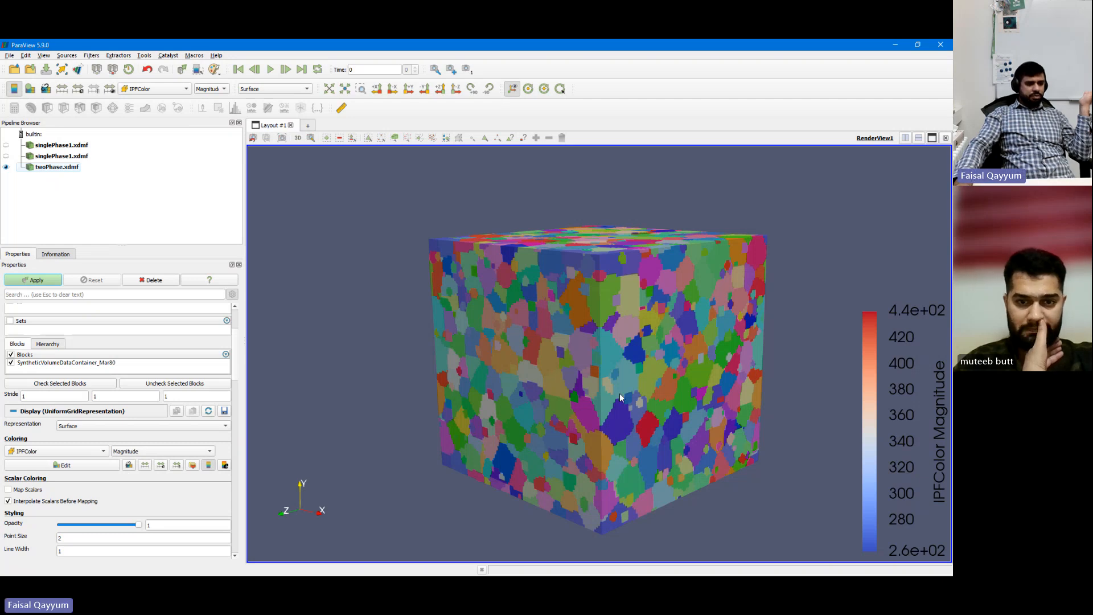
{"action": "scroll", "coordinate": [661, 409], "scroll_direction": "down", "scroll_amount": 5}
{"action": "scroll", "coordinate": [616, 402], "scroll_direction": "up", "scroll_amount": 10}
{"action": "scroll", "coordinate": [616, 402], "scroll_direction": "up", "scroll_amount": 4}
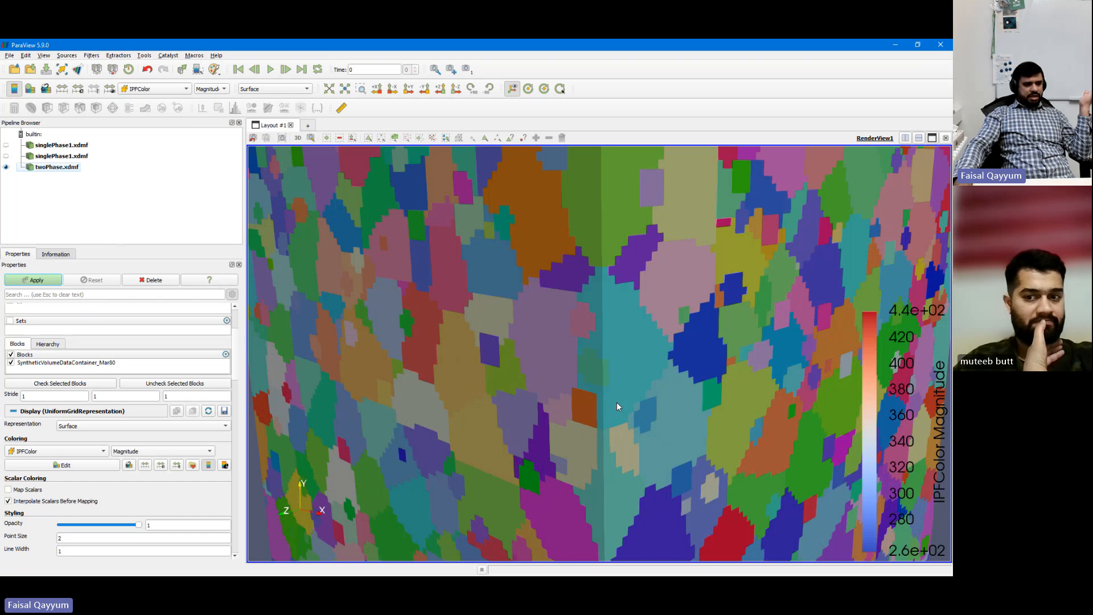
{"action": "scroll", "coordinate": [617, 402], "scroll_direction": "down", "scroll_amount": 10}
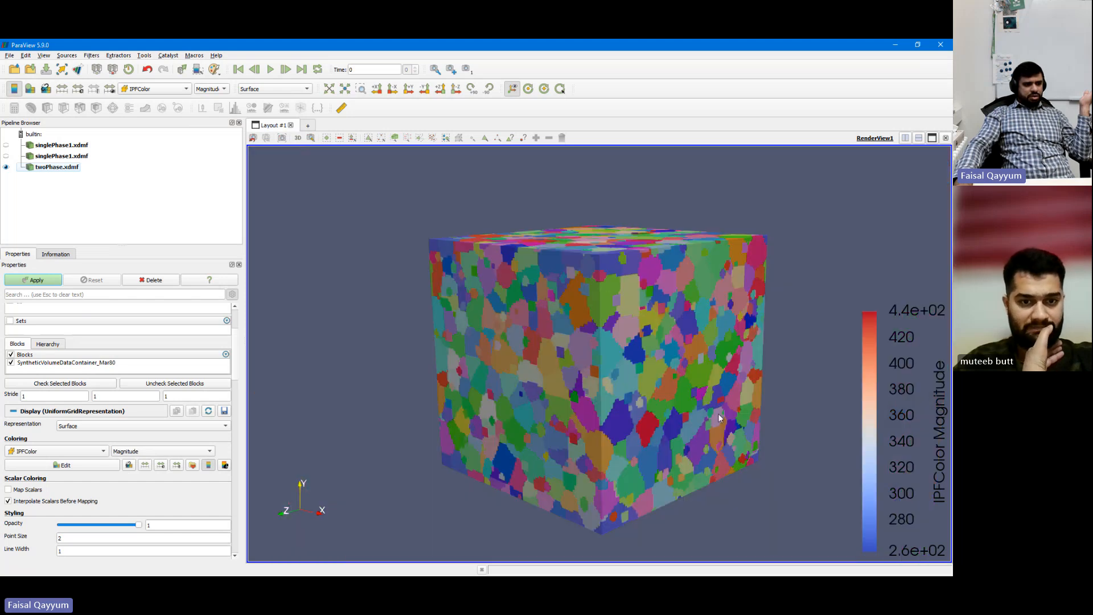
{"action": "scroll", "coordinate": [706, 347], "scroll_direction": "up", "scroll_amount": 6}
{"action": "scroll", "coordinate": [718, 347], "scroll_direction": "down", "scroll_amount": 5}
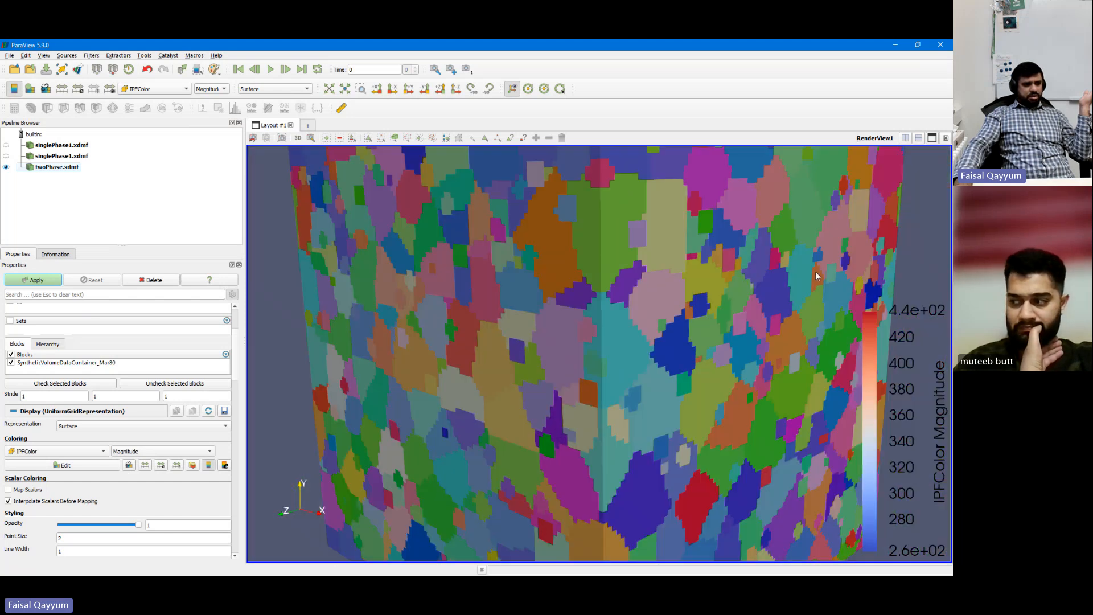
{"action": "scroll", "coordinate": [752, 347], "scroll_direction": "up", "scroll_amount": 3}
{"action": "left_click_drag", "start_coordinate": [766, 285], "coordinate": [829, 362]}
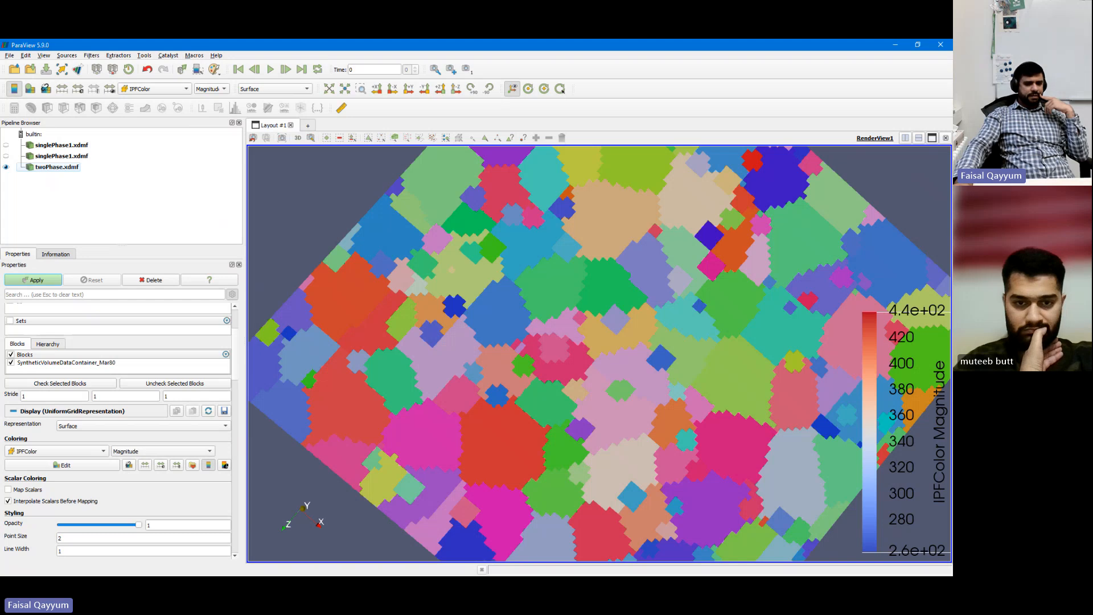
{"action": "left_click_drag", "start_coordinate": [750, 393], "coordinate": [735, 329]}
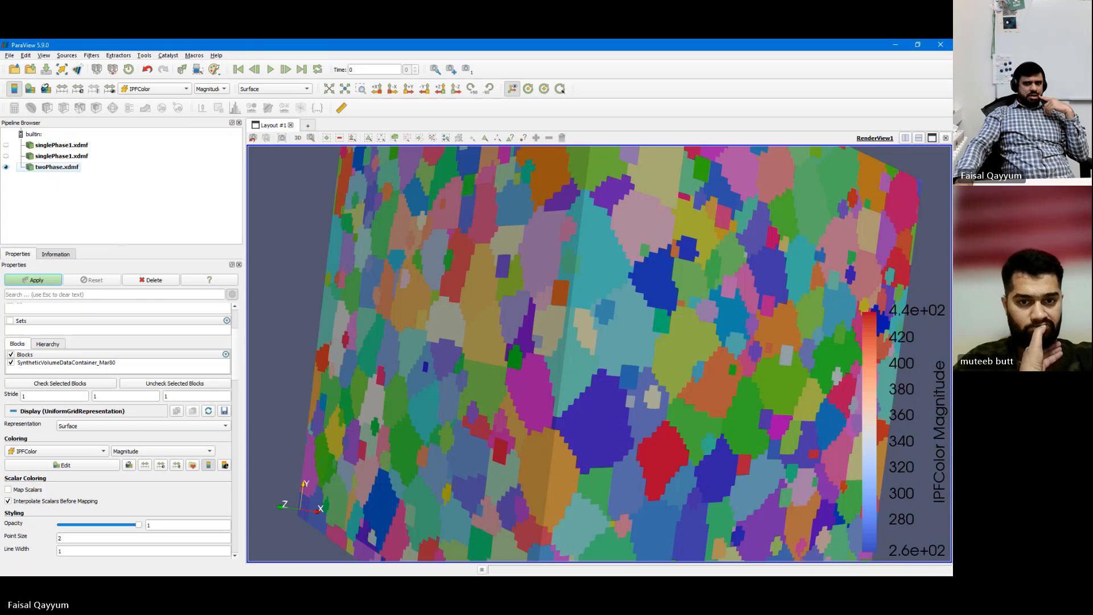
Switch to DREAM3D and generate the radial distribution function for the Cementite phase in StatsGenerator.
{"action": "key", "text": "alt+Tab"}
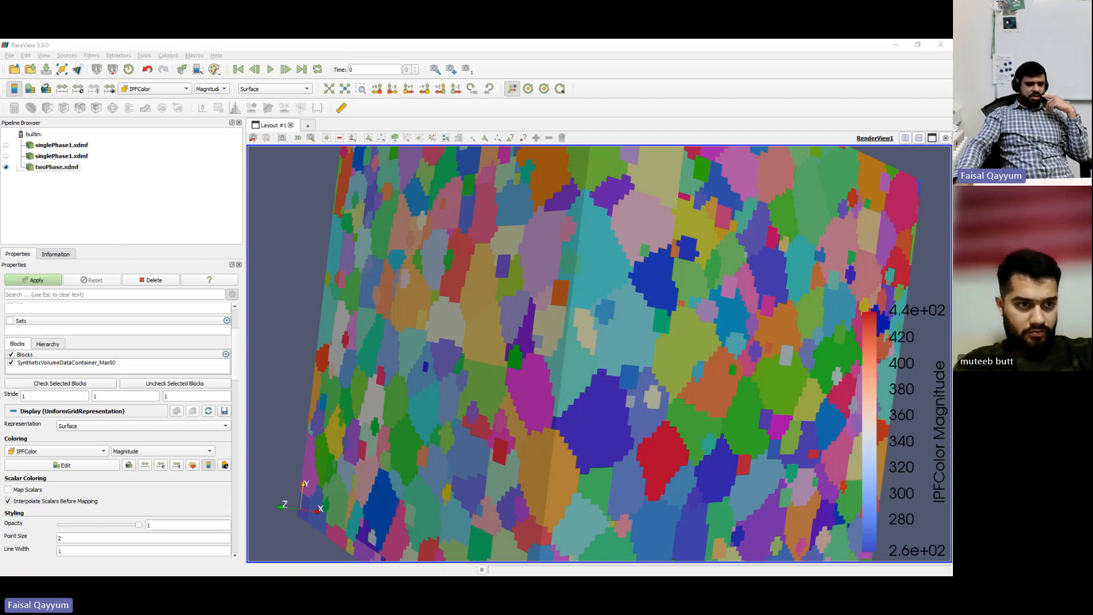
{"action": "key", "text": "alt+Tab"}
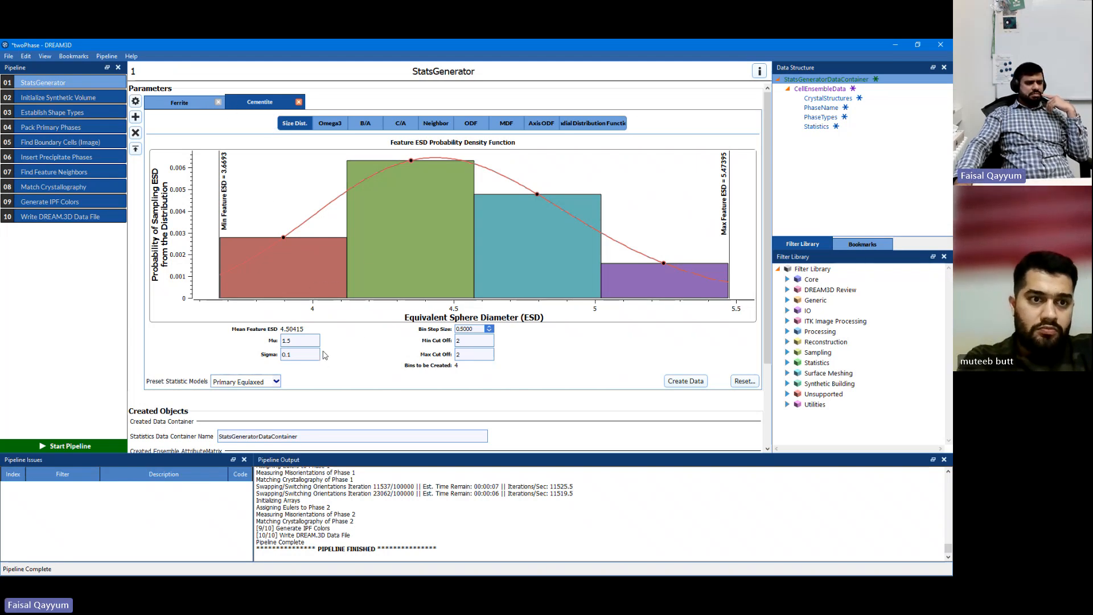
{"action": "left_click", "coordinate": [188, 108]}
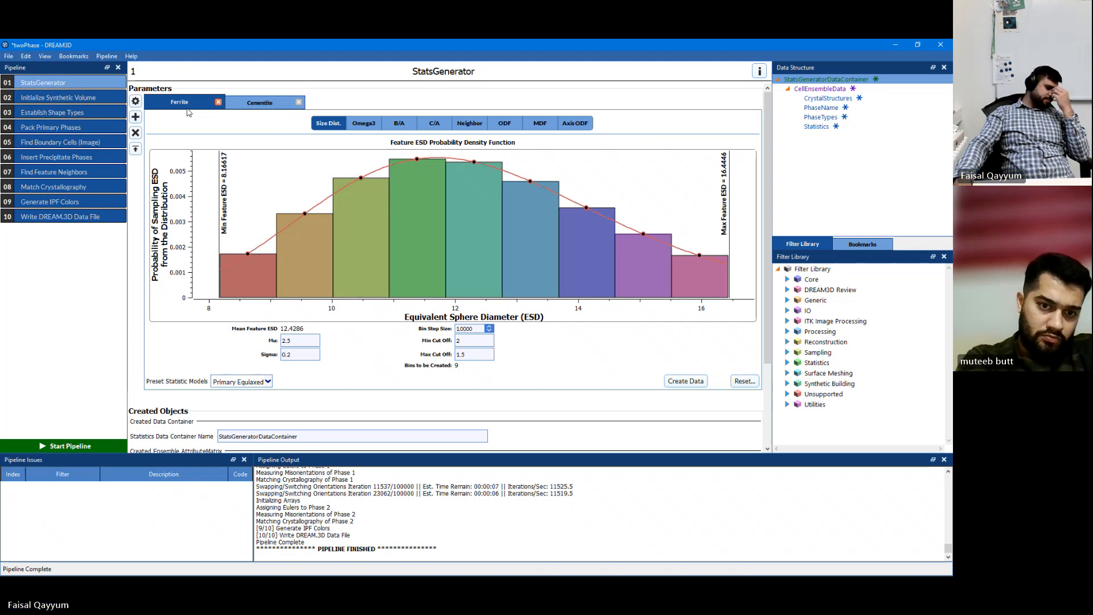
{"action": "left_click", "coordinate": [248, 105]}
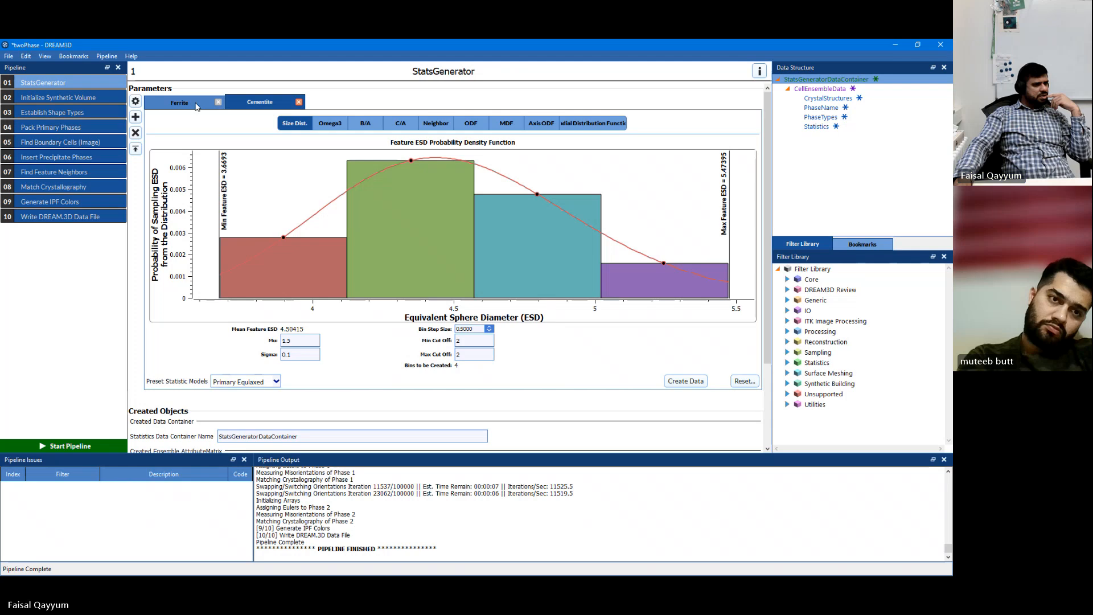
{"action": "left_click", "coordinate": [582, 127]}
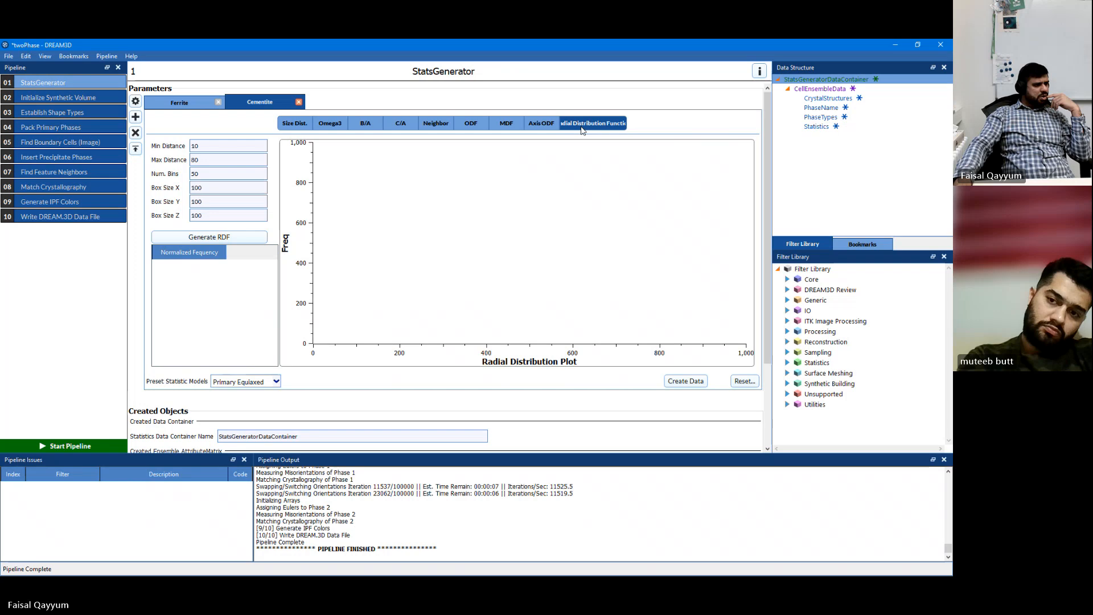
{"action": "left_click", "coordinate": [206, 237]}
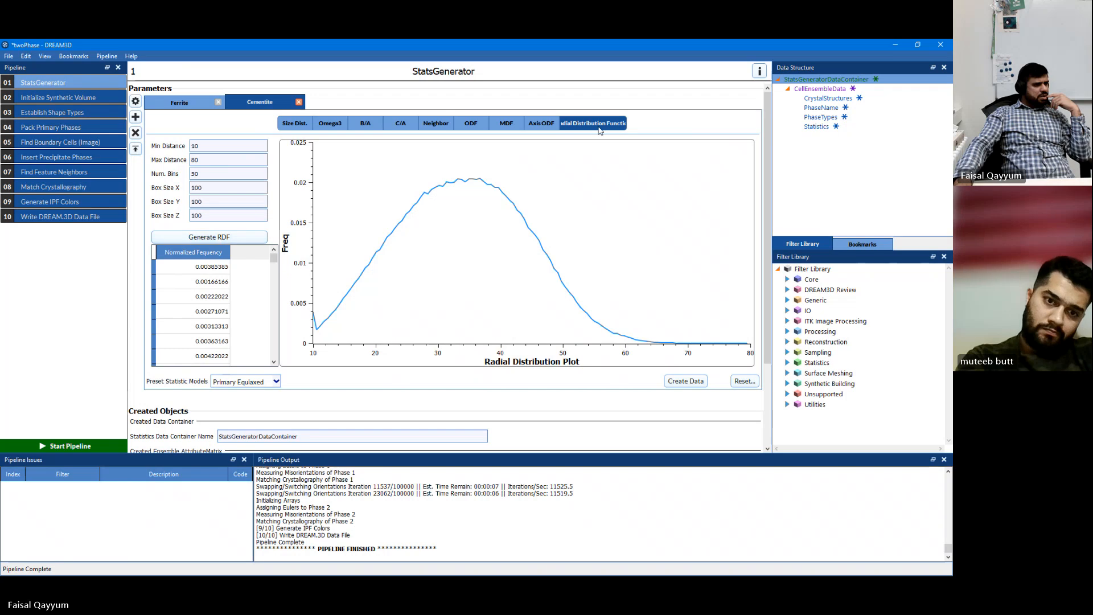
Set Ferrite's size distribution to a Mu of 4 and a bin step size of 5.
{"action": "left_click", "coordinate": [173, 106]}
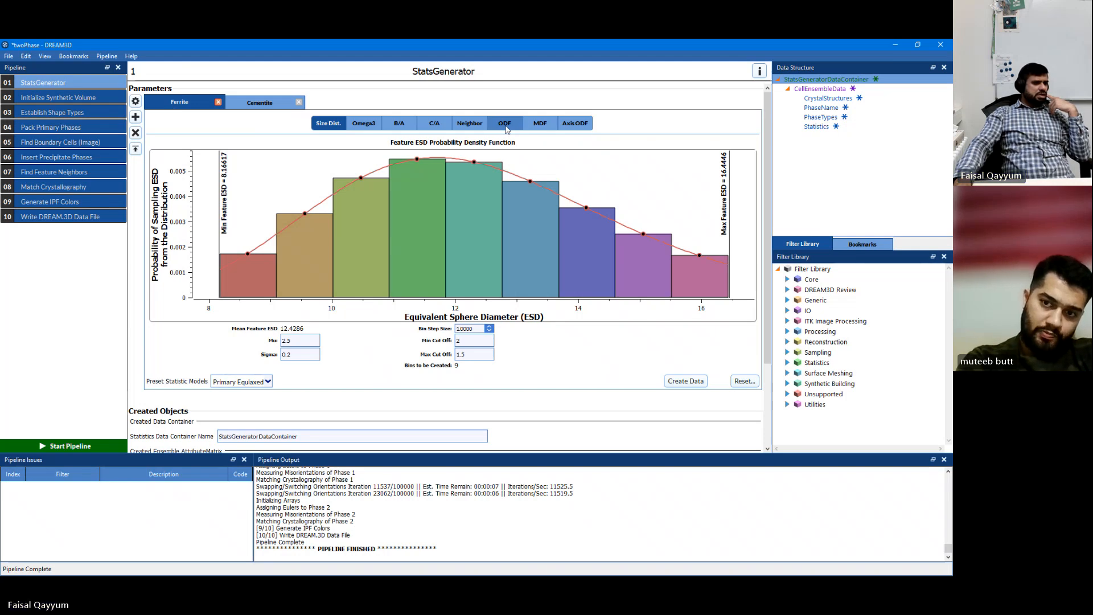
{"action": "double_click", "coordinate": [293, 341]}
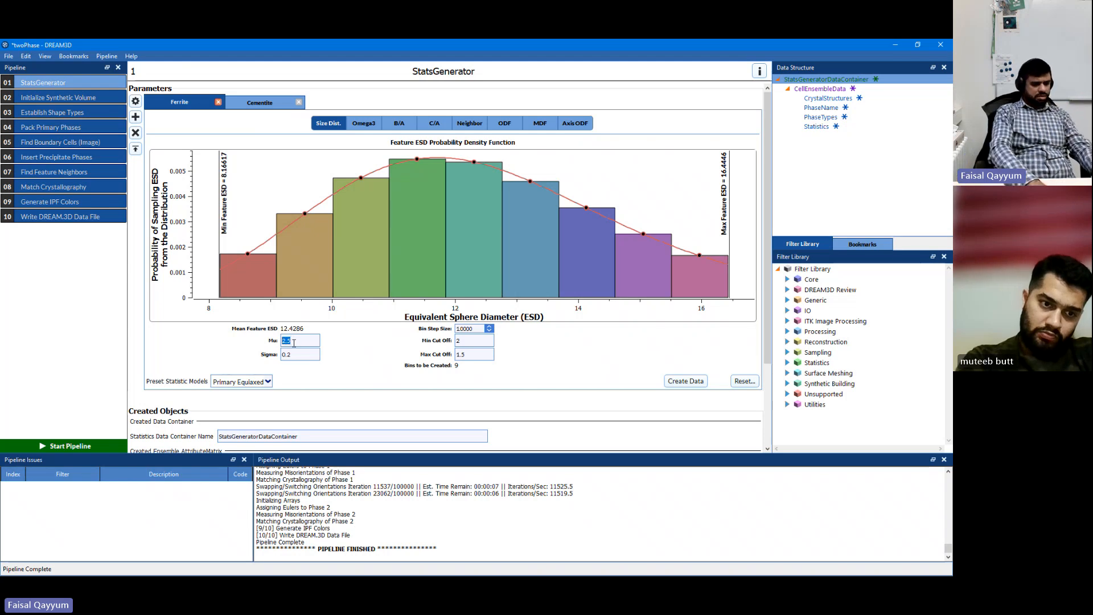
{"action": "type", "text": "4.5"}
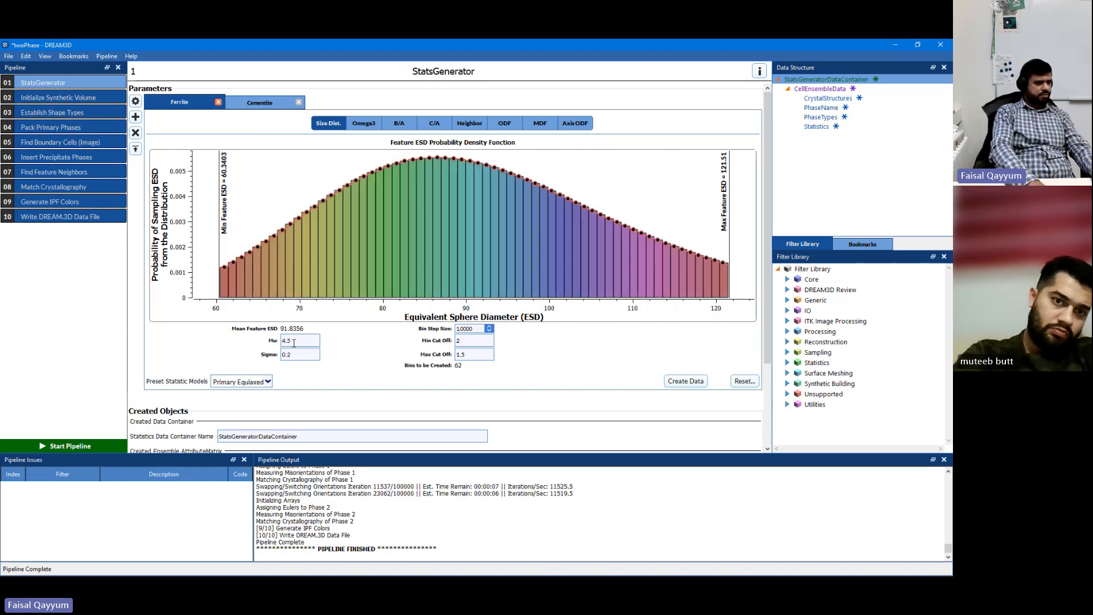
{"action": "key", "text": "BackSpace"}
{"action": "key", "text": "BackSpace"}
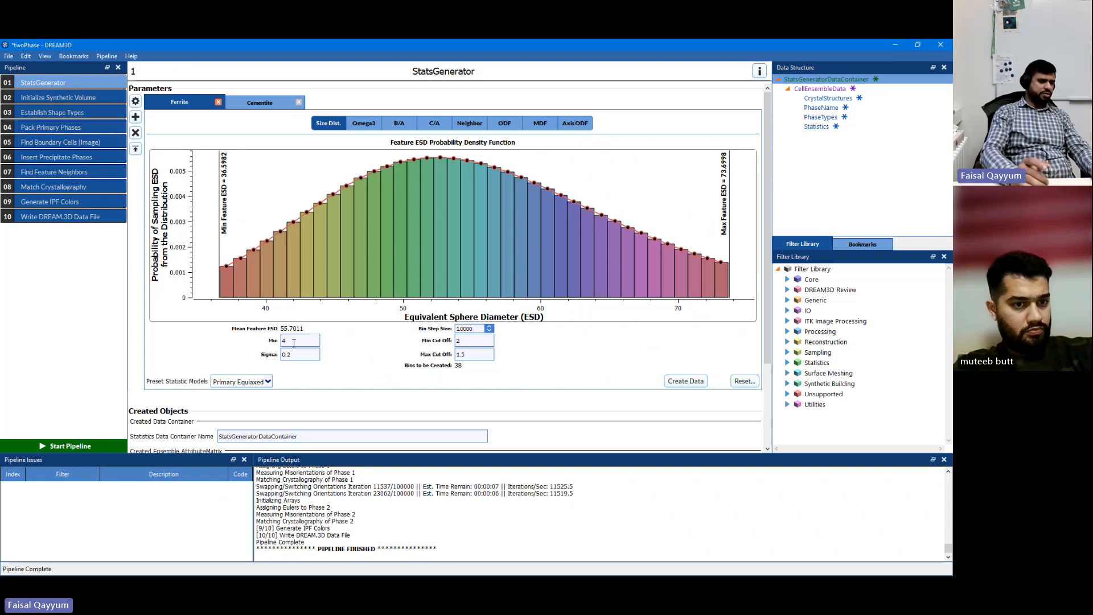
{"action": "left_click", "coordinate": [469, 336]}
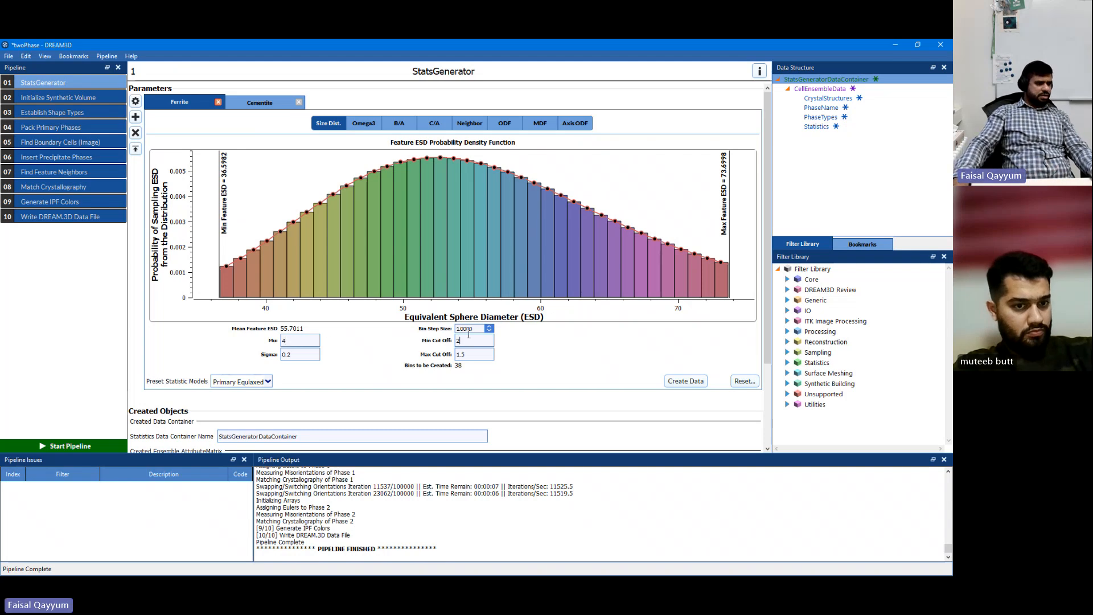
{"action": "double_click", "coordinate": [469, 329]}
{"action": "type", "text": "5"}
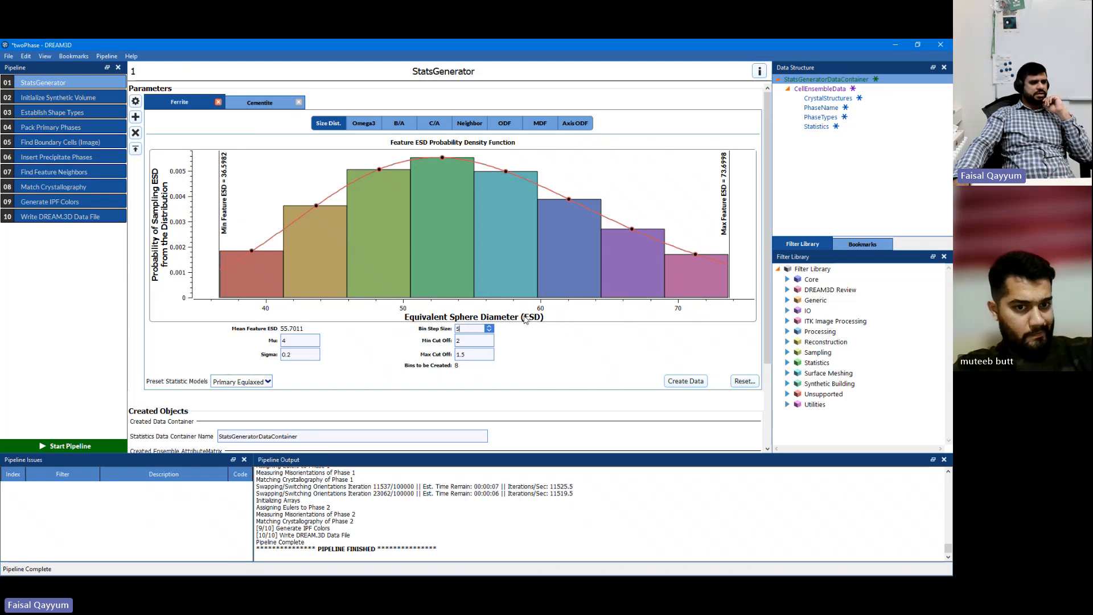
Add the Brass preset texture to Cementite's ODF with Euler angles 35, 45, 0, a weight of 500000 and a sigma of 2.
{"action": "left_click", "coordinate": [264, 102]}
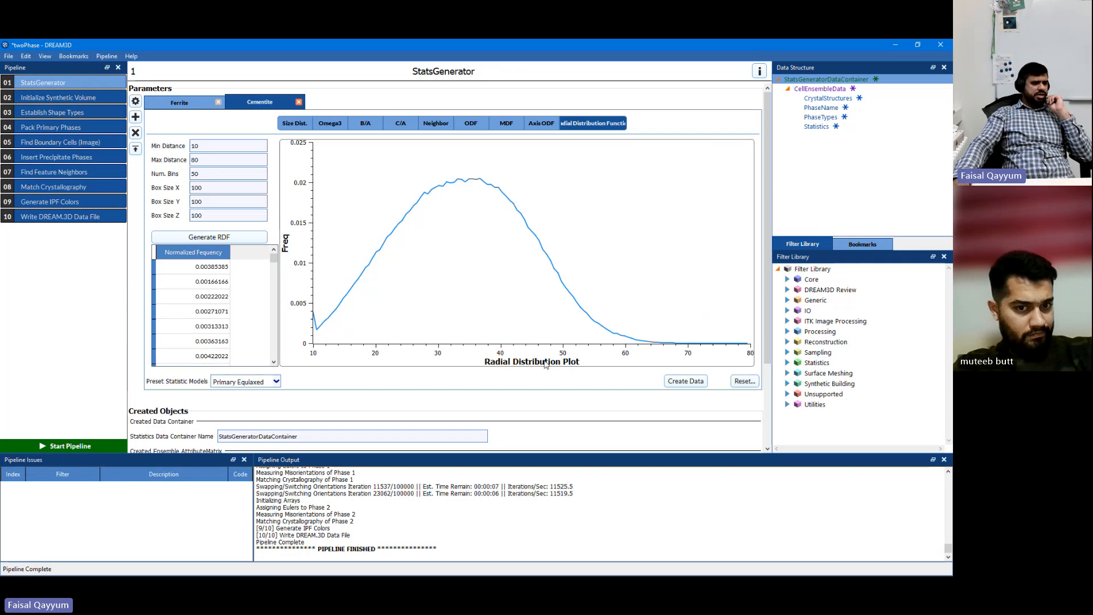
{"action": "left_click", "coordinate": [526, 125]}
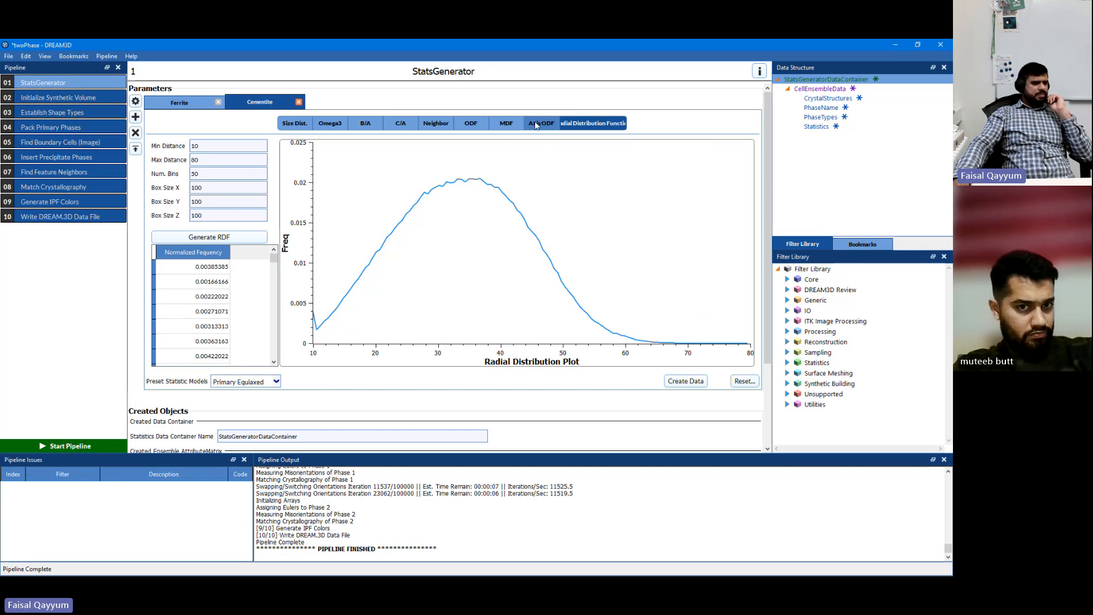
{"action": "left_click", "coordinate": [508, 127]}
{"action": "left_click", "coordinate": [463, 128]}
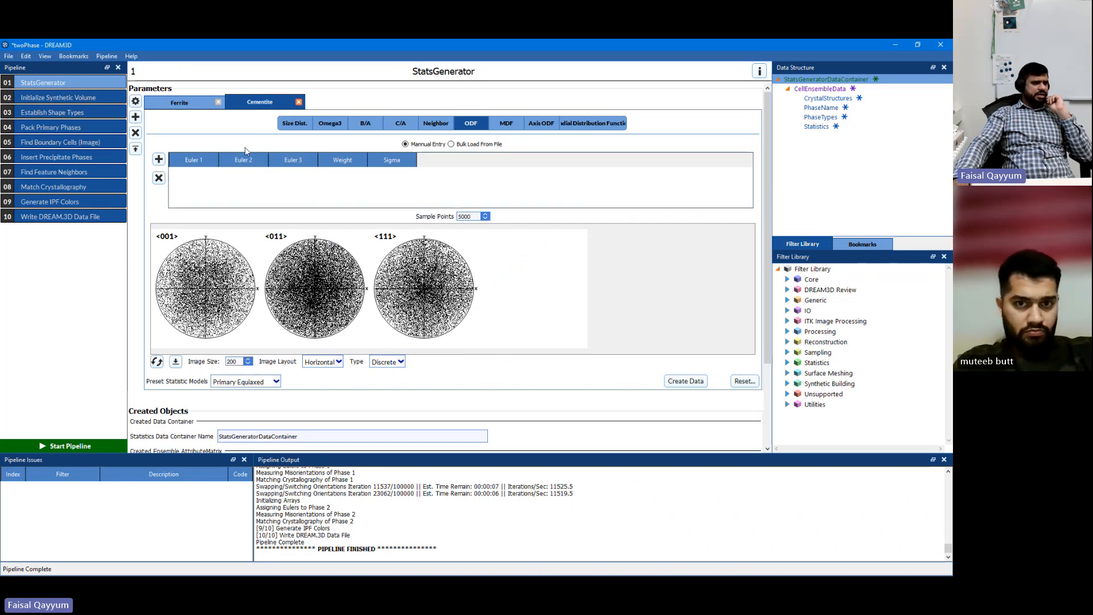
{"action": "left_click", "coordinate": [159, 159]}
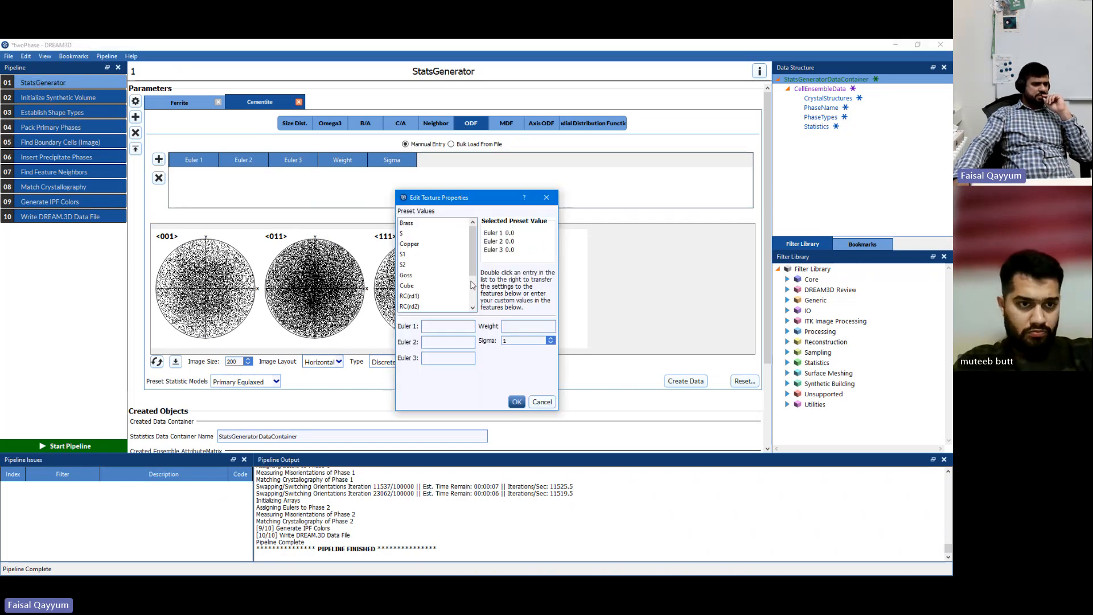
{"action": "left_click_drag", "start_coordinate": [476, 260], "coordinate": [475, 273]}
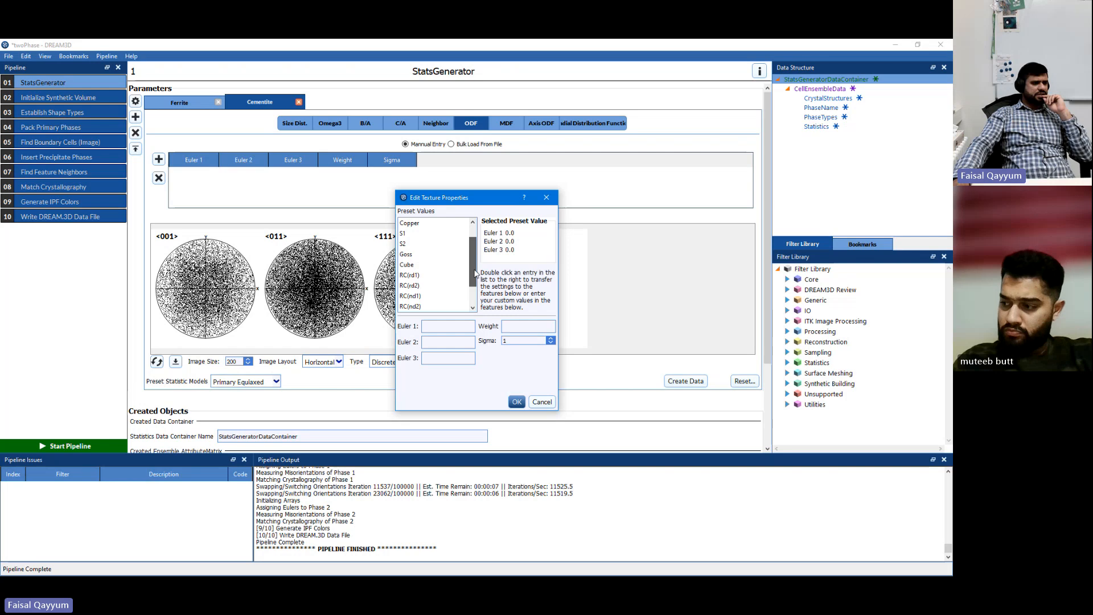
{"action": "scroll", "coordinate": [474, 273], "scroll_direction": "up", "scroll_amount": 1}
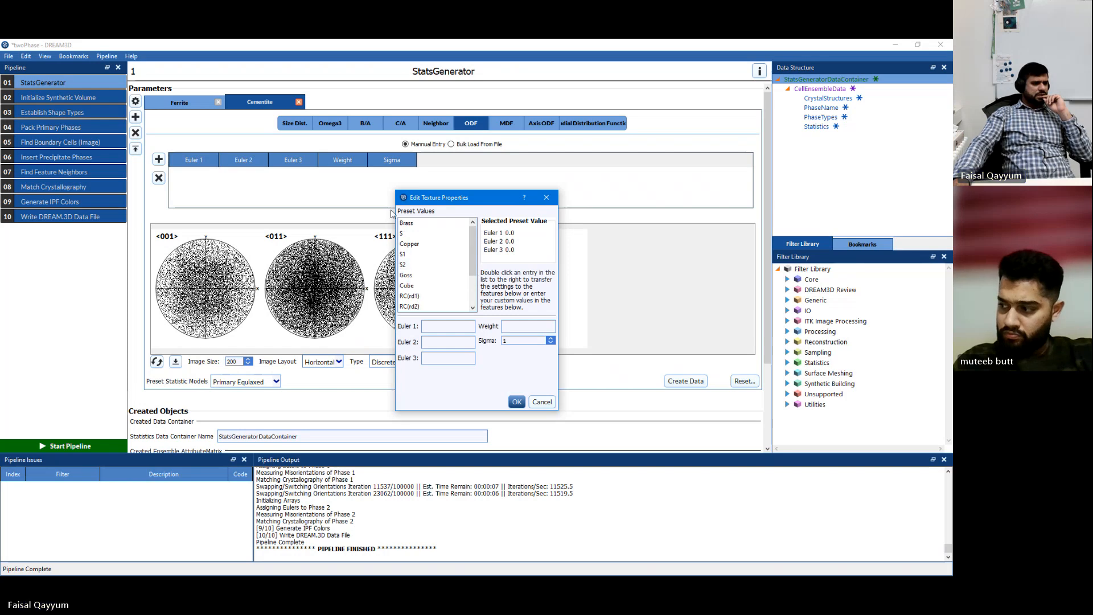
{"action": "left_click", "coordinate": [411, 223]}
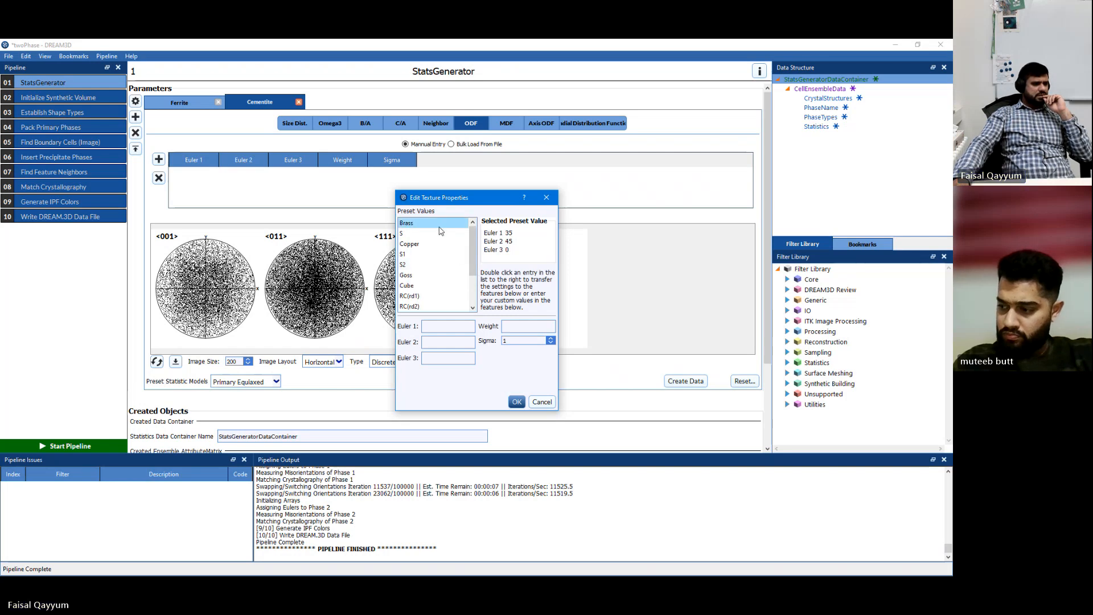
{"action": "left_click", "coordinate": [516, 401]}
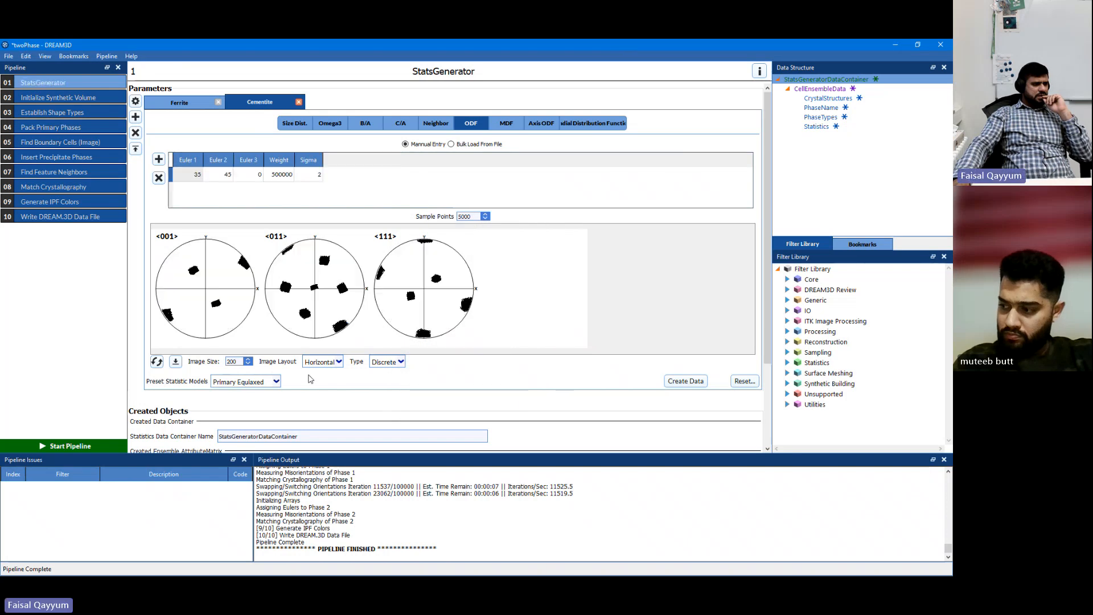
Create the statistics data for both phases and try to run the pipeline, cancelling the run during precipitate packing.
{"action": "left_click", "coordinate": [669, 383]}
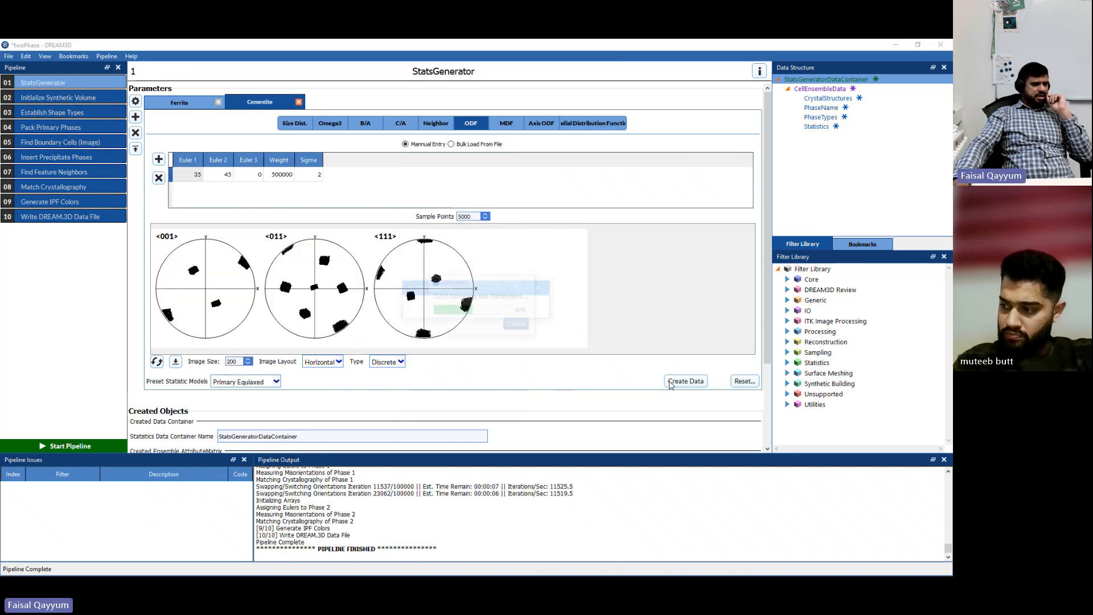
{"action": "left_click", "coordinate": [197, 106]}
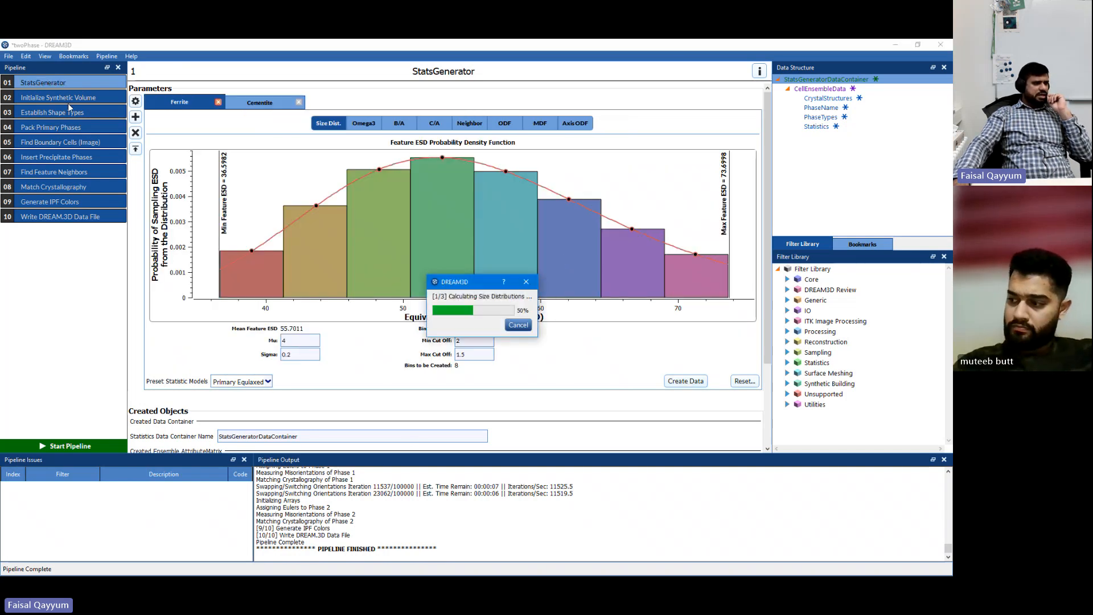
{"action": "left_click", "coordinate": [63, 216]}
{"action": "left_click", "coordinate": [95, 446]}
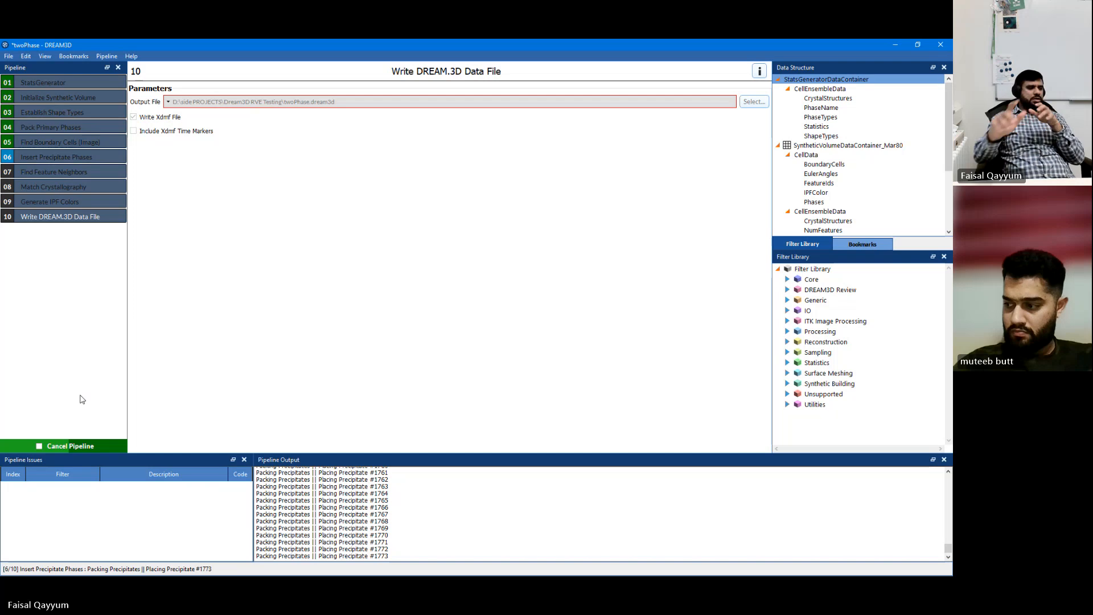
{"action": "left_click", "coordinate": [84, 445]}
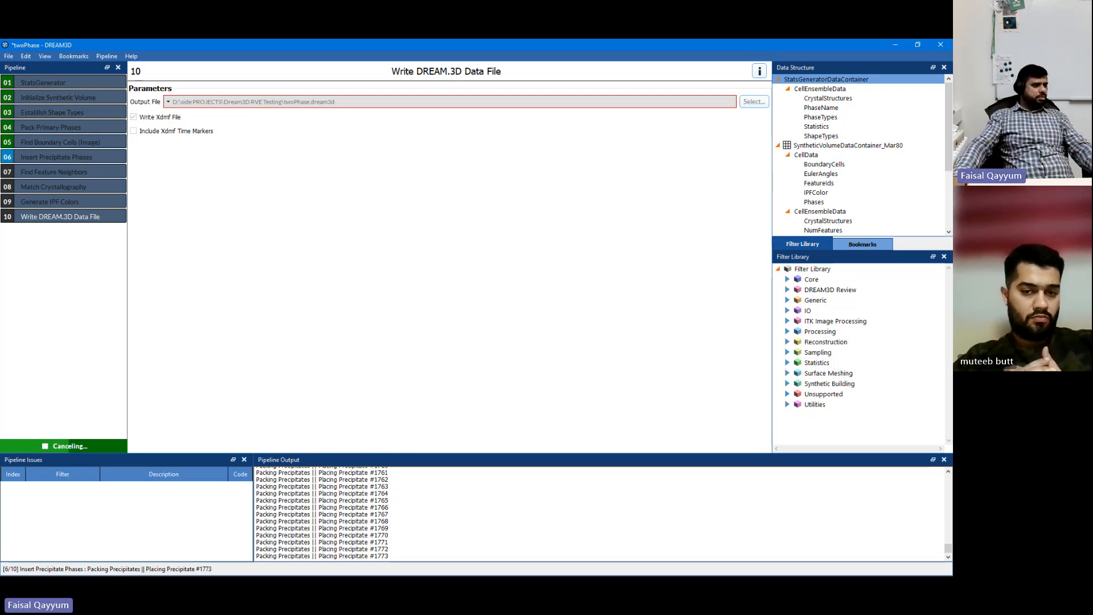
Save the twoPhase pipeline and close the open DREAM3D windows.
{"action": "key", "text": "ctrl+s"}
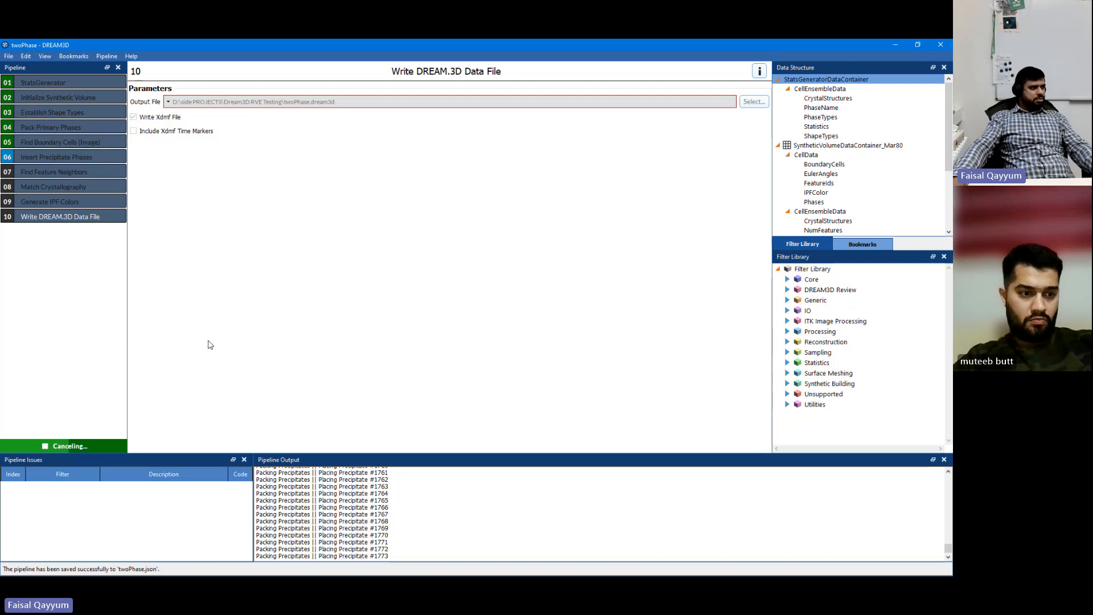
{"action": "left_click", "coordinate": [940, 45]}
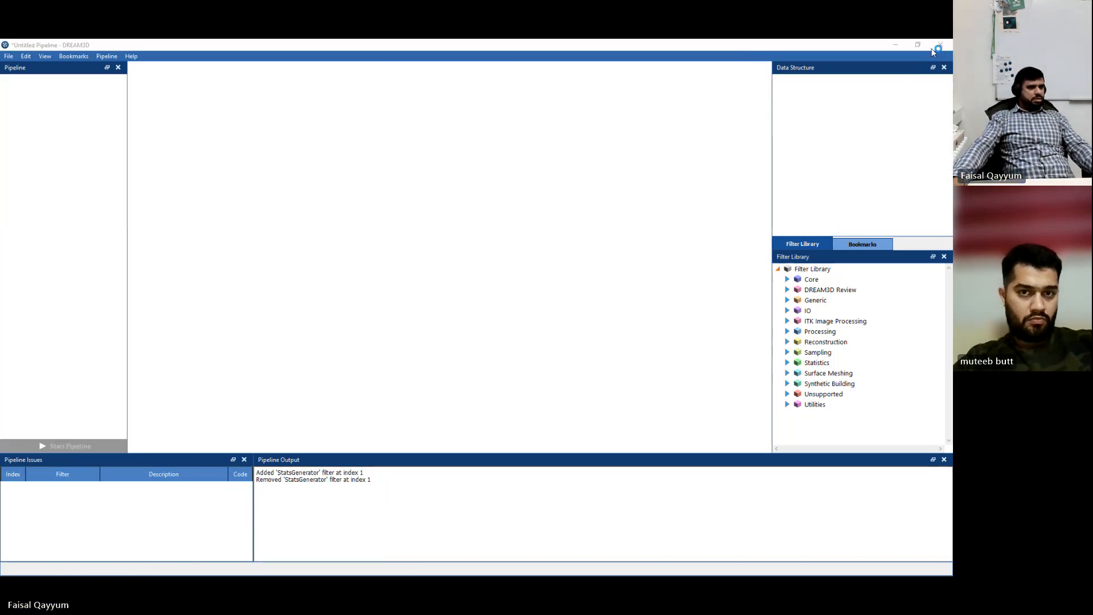
{"action": "left_click", "coordinate": [939, 46]}
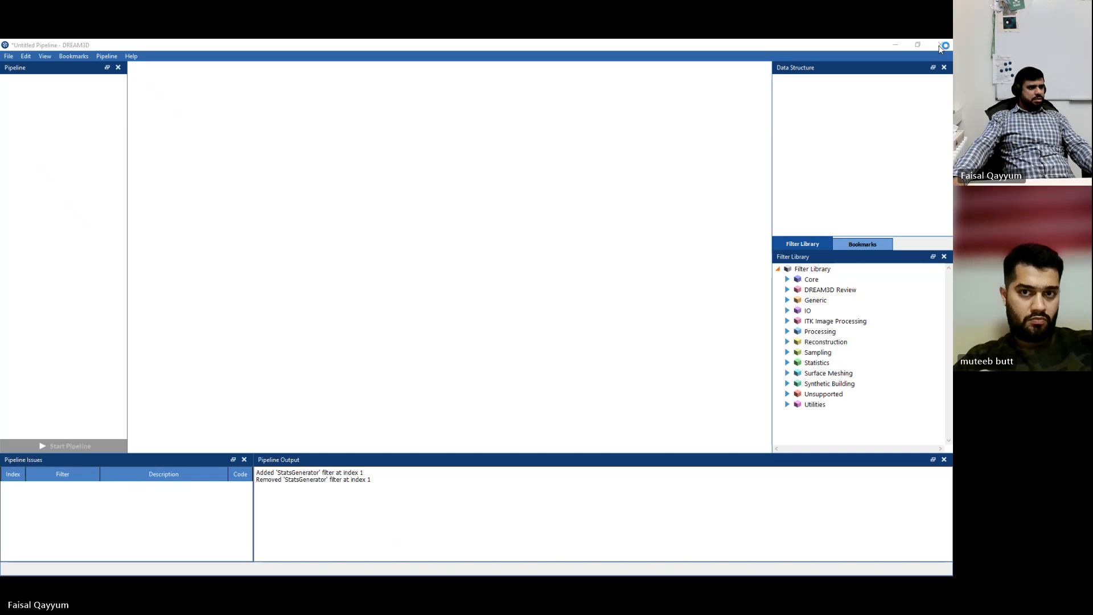
{"action": "left_click", "coordinate": [940, 50]}
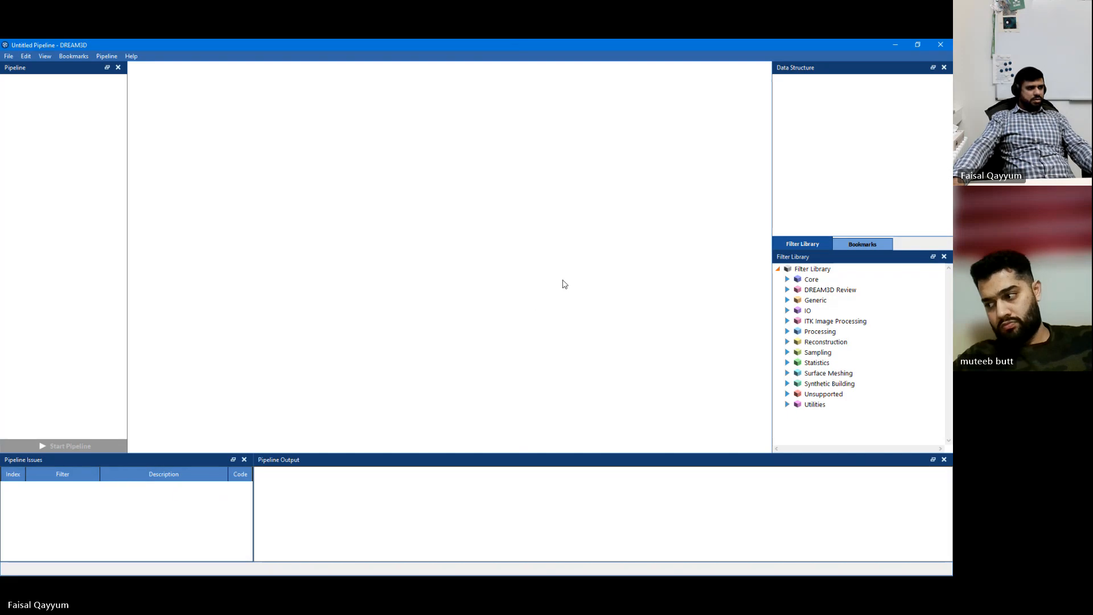
Open the saved twoPhase pipeline from the Dream3D RVE Testing folder in the new untitled session.
{"action": "left_click", "coordinate": [8, 56]}
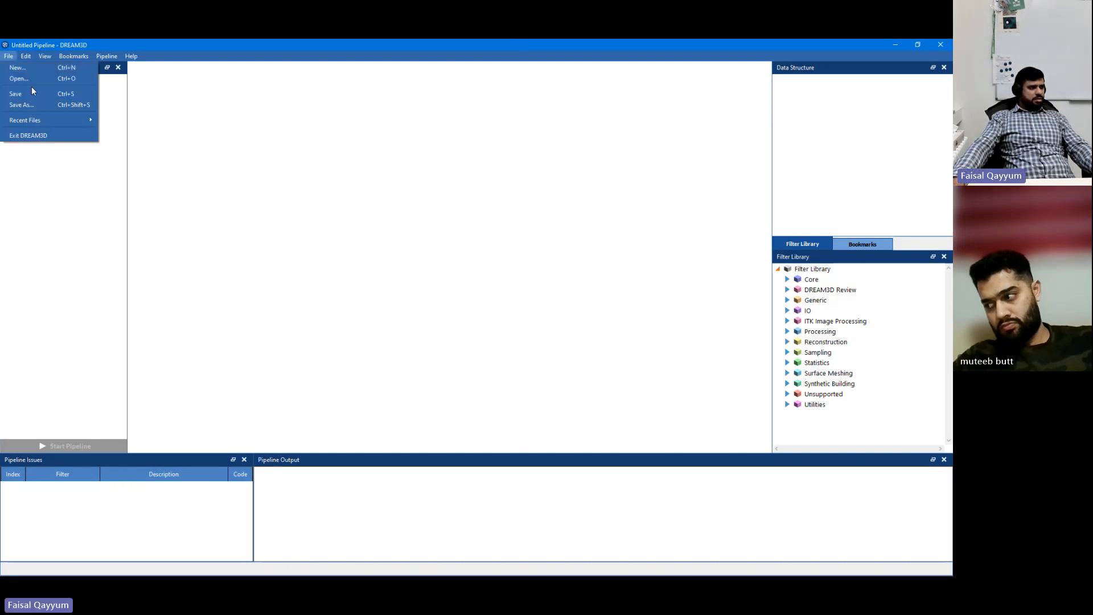
{"action": "left_click", "coordinate": [32, 87]}
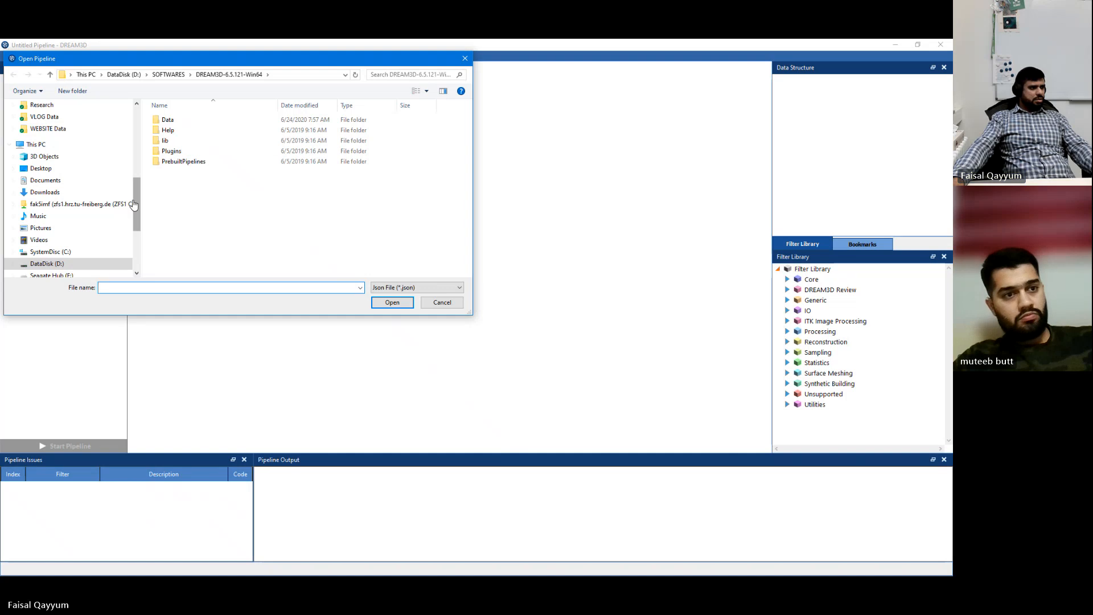
{"action": "scroll", "coordinate": [63, 203], "scroll_direction": "up", "scroll_amount": 6}
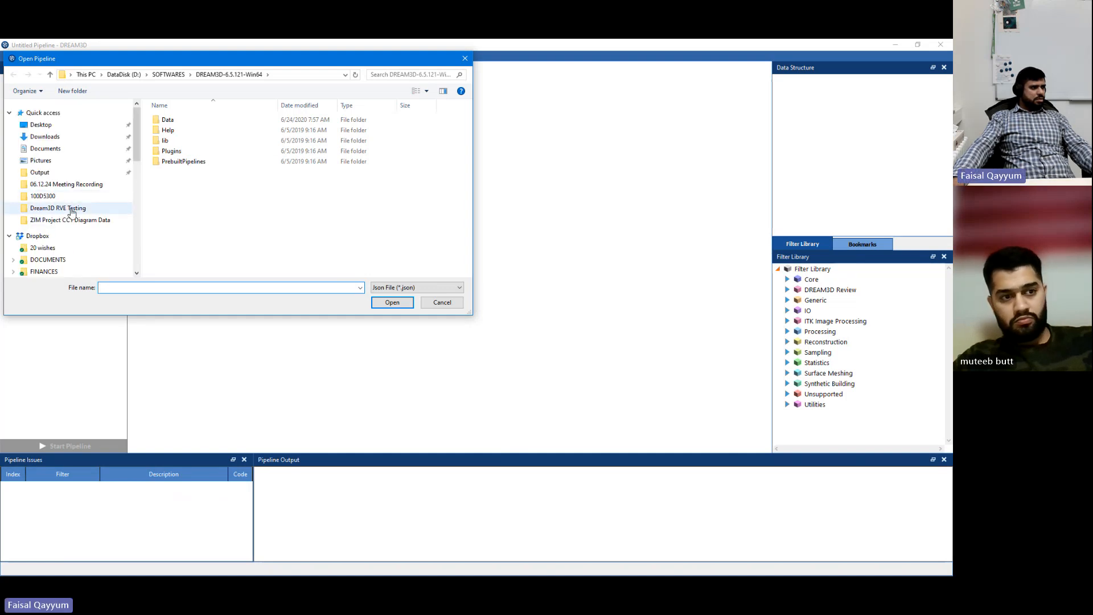
{"action": "left_click", "coordinate": [68, 208]}
{"action": "double_click", "coordinate": [180, 130]}
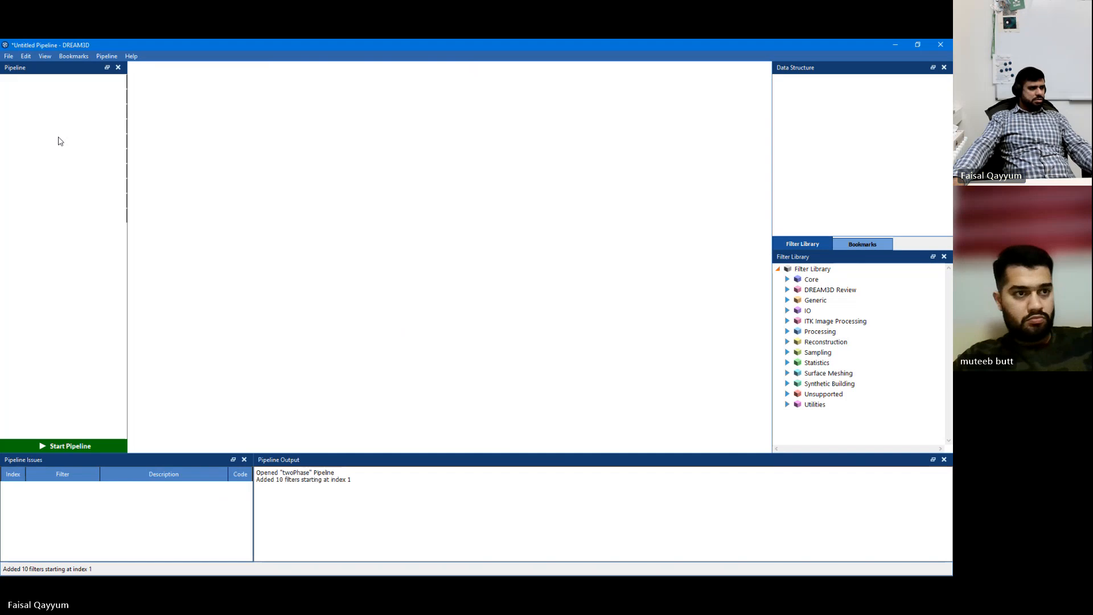
Review the Precipitate phase's radial distribution frequencies and delete that phase from StatsGenerator.
{"action": "left_click", "coordinate": [260, 102]}
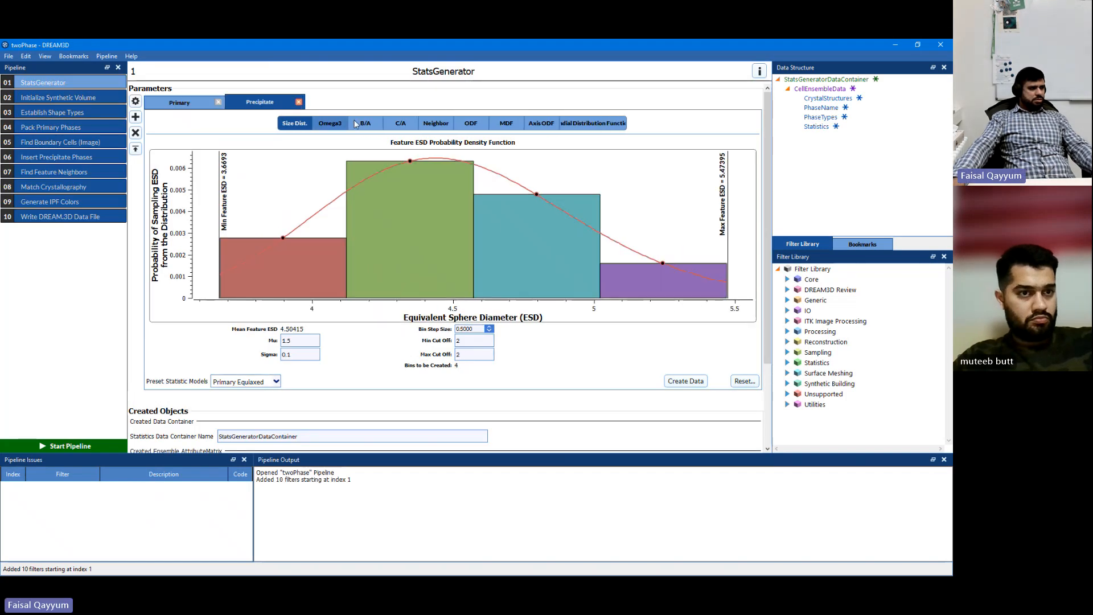
{"action": "left_click", "coordinate": [593, 123]}
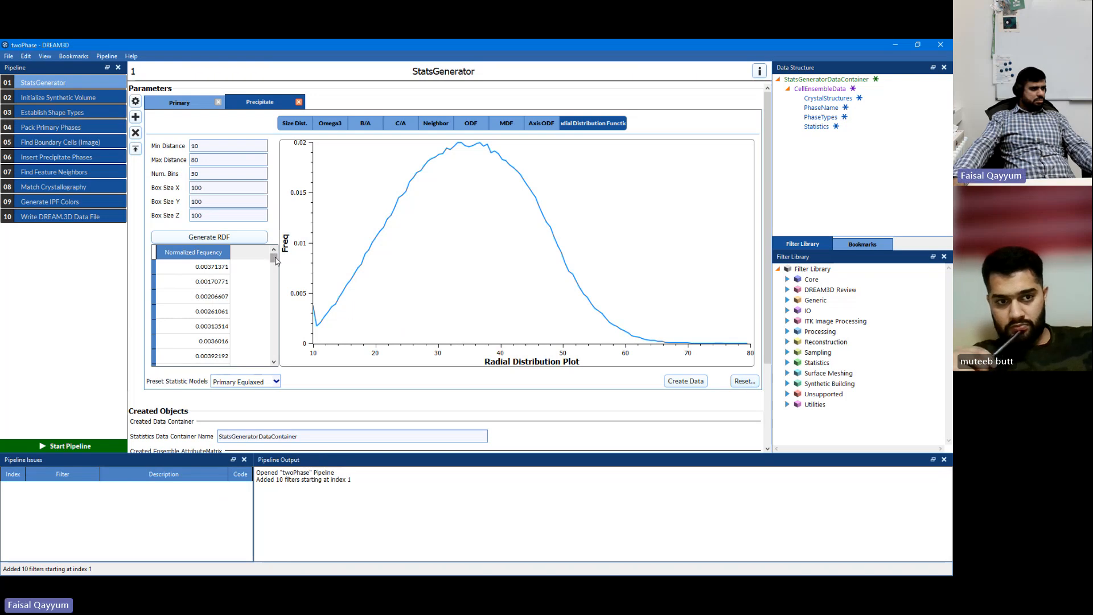
{"action": "mouse_move", "coordinate": [276, 261]}
{"action": "left_mouse_down"}
{"action": "mouse_move", "coordinate": [281, 360]}
{"action": "mouse_move", "coordinate": [283, 249]}
{"action": "mouse_move", "coordinate": [264, 249]}
{"action": "left_mouse_up"}
{"action": "left_click", "coordinate": [218, 266]}
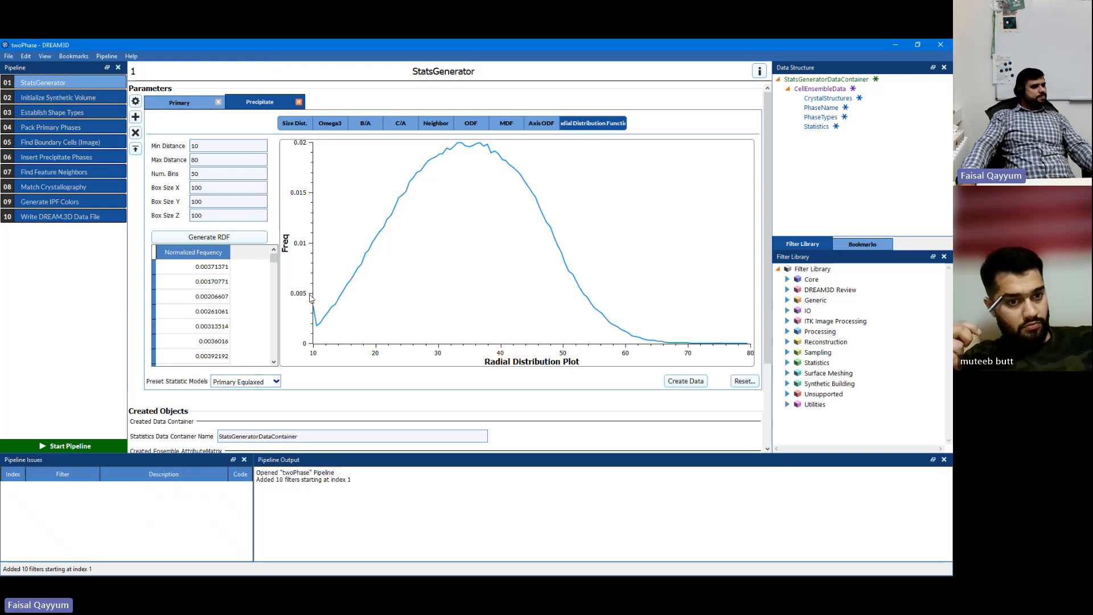
{"action": "left_click", "coordinate": [299, 101]}
Add a Primary phase named cementite with a Cubic crystal structure and a fraction of 0.2.
{"action": "left_click", "coordinate": [136, 117]}
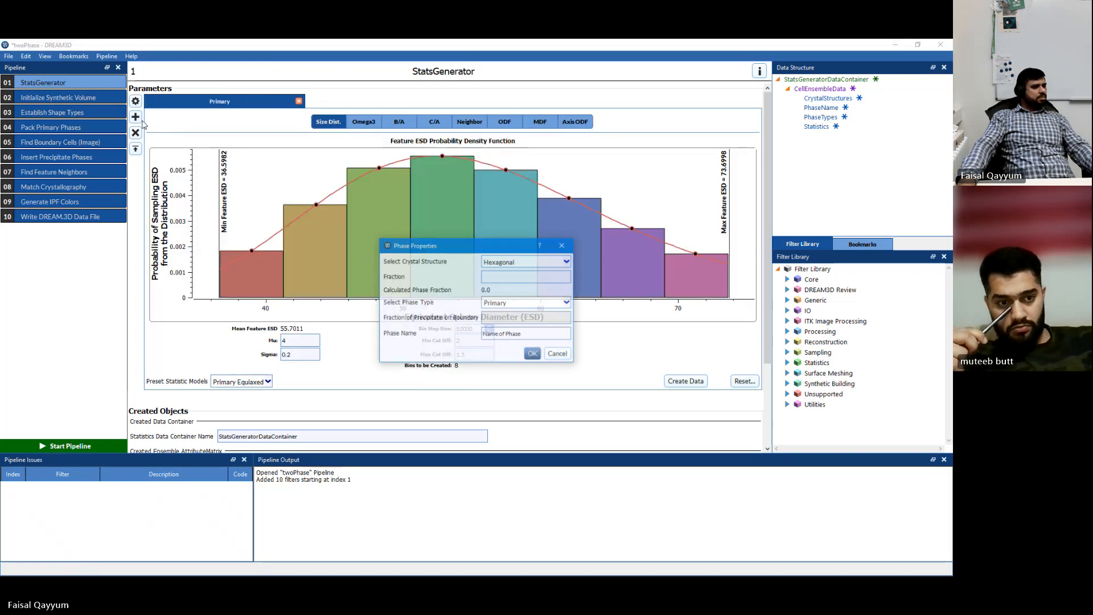
{"action": "left_click", "coordinate": [543, 263]}
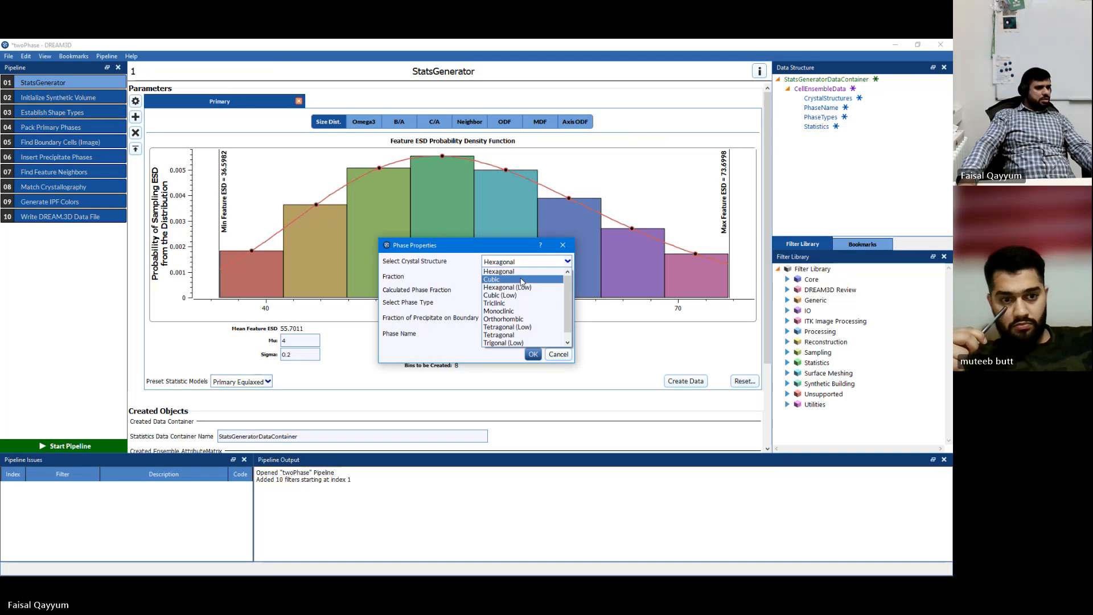
{"action": "left_click", "coordinate": [529, 277]}
{"action": "triple_click", "coordinate": [518, 333]}
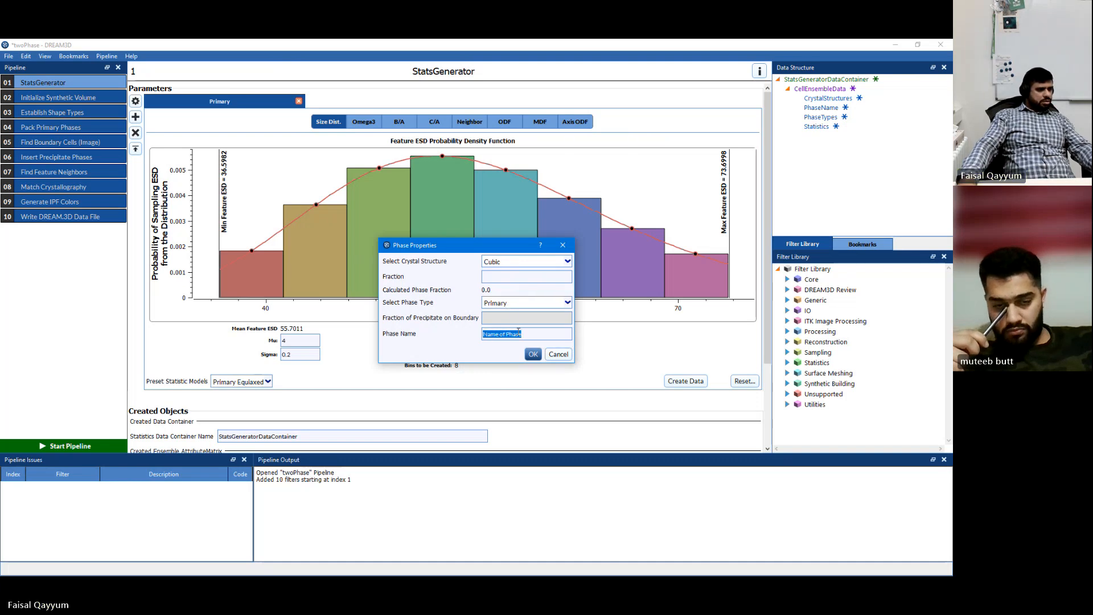
{"action": "type", "text": "cementite"}
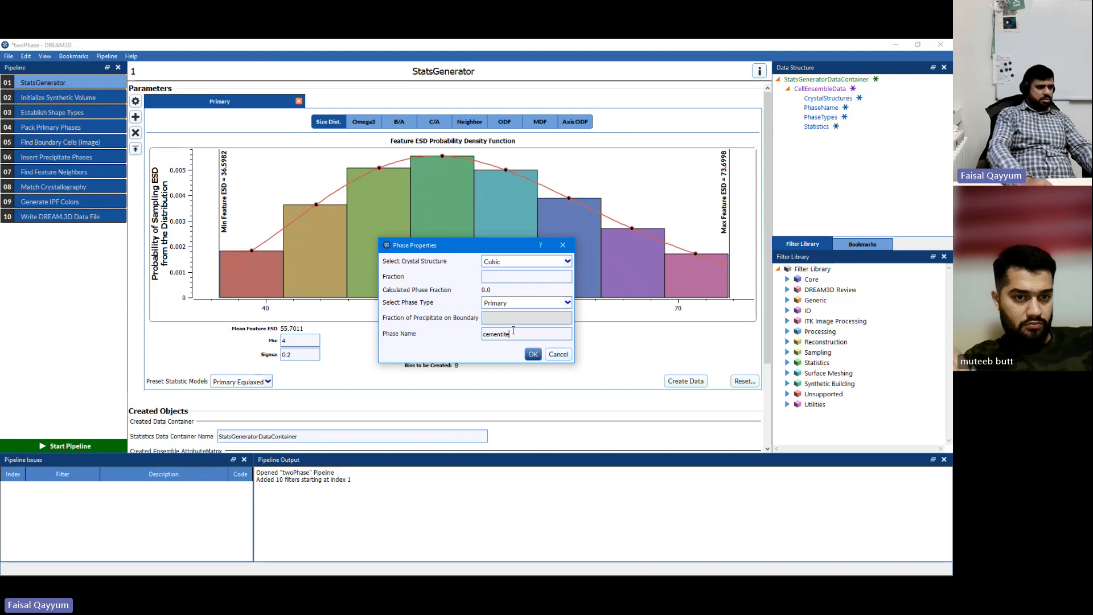
{"action": "type", "text": "0"}
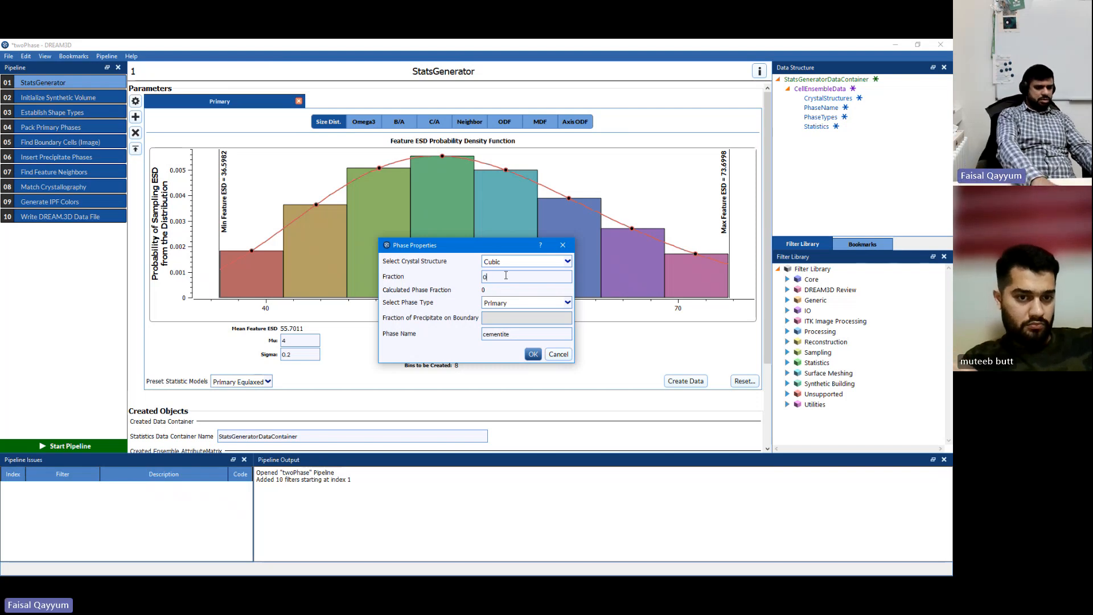
{"action": "type", "text": ".2"}
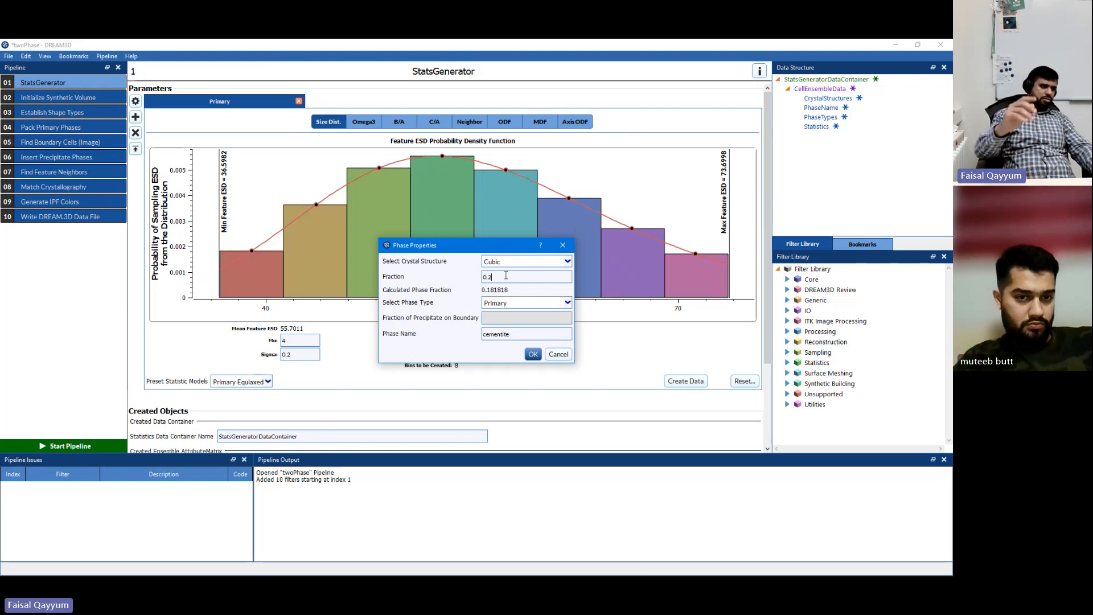
{"action": "left_click", "coordinate": [533, 354]}
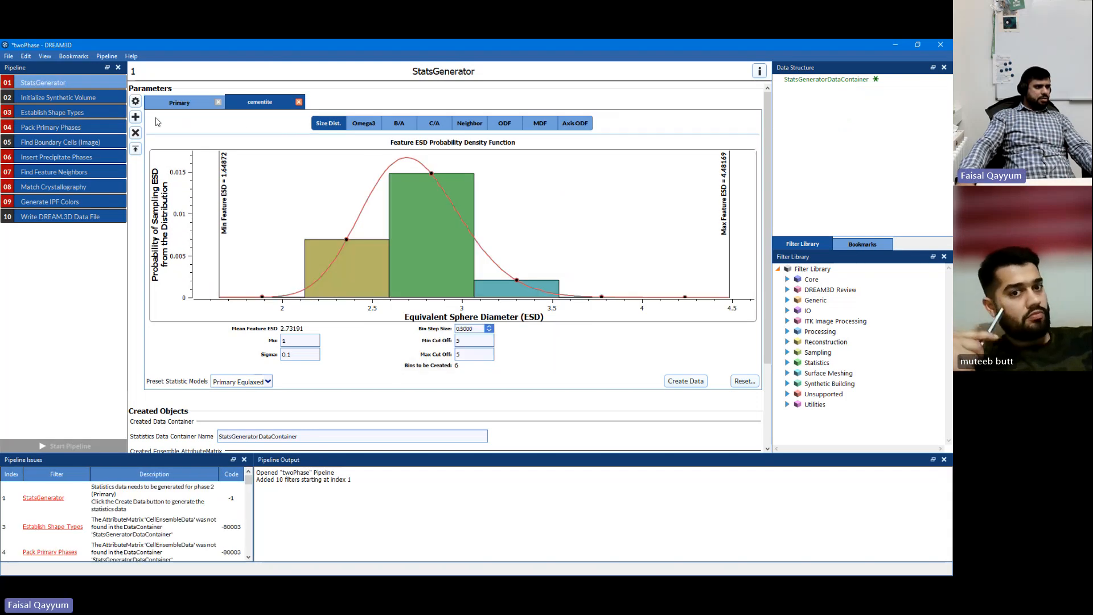
Check whether the cementite phase's type can be edited in its properties, and delete the phase.
{"action": "left_click", "coordinate": [135, 101]}
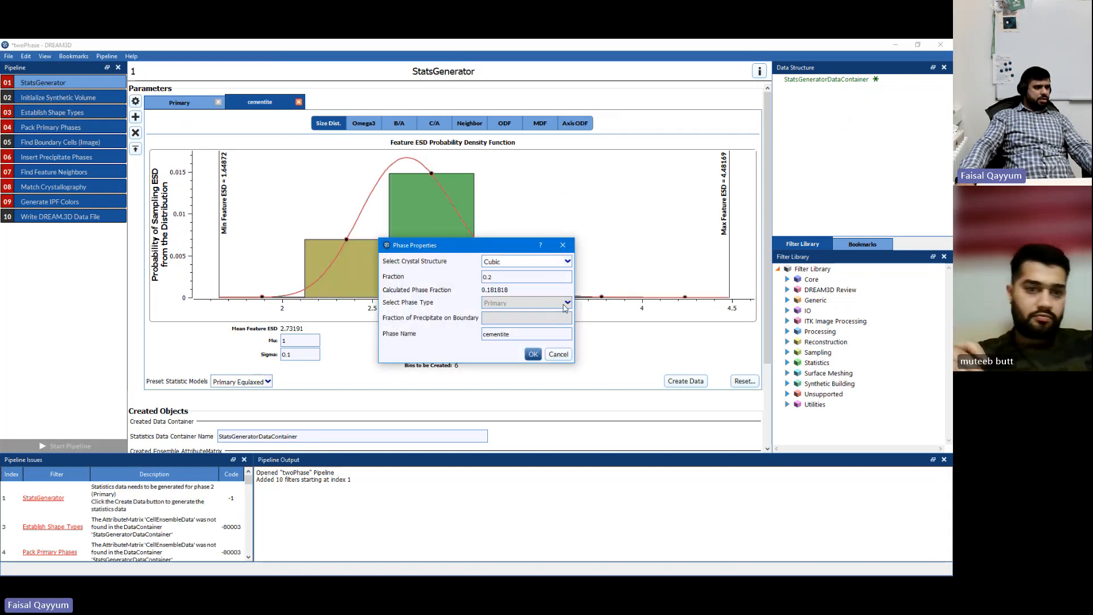
{"action": "left_click", "coordinate": [557, 353]}
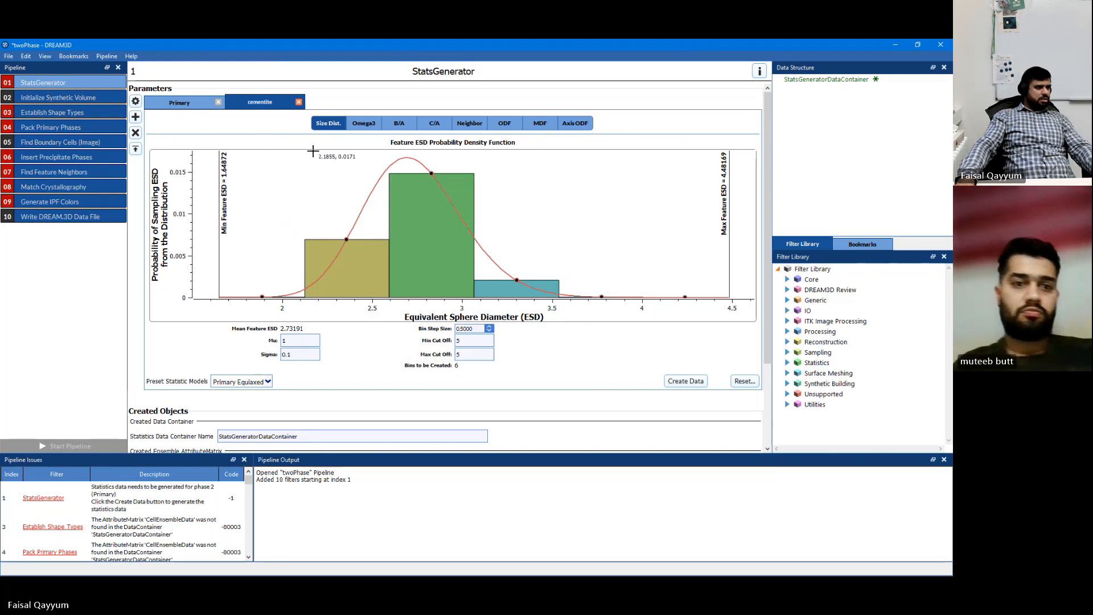
{"action": "left_click", "coordinate": [298, 102]}
Add a Precipitate phase named Cementite with a Cubic crystal structure, a fraction of 0.2 and a fraction of precipitate on boundary.
{"action": "left_click", "coordinate": [141, 118]}
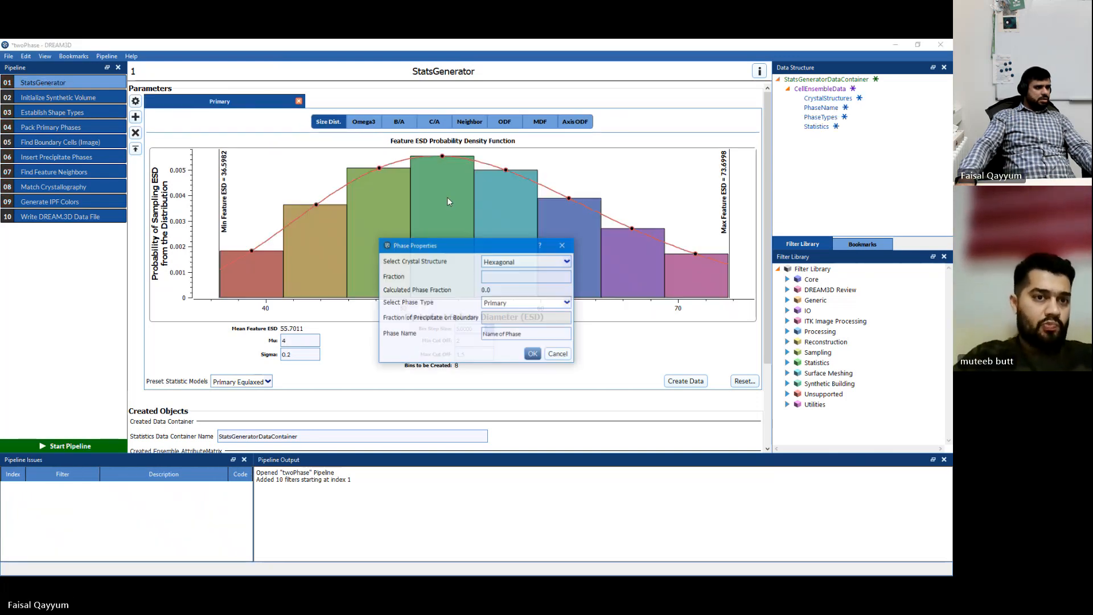
{"action": "left_click", "coordinate": [519, 262]}
{"action": "left_click", "coordinate": [519, 279]}
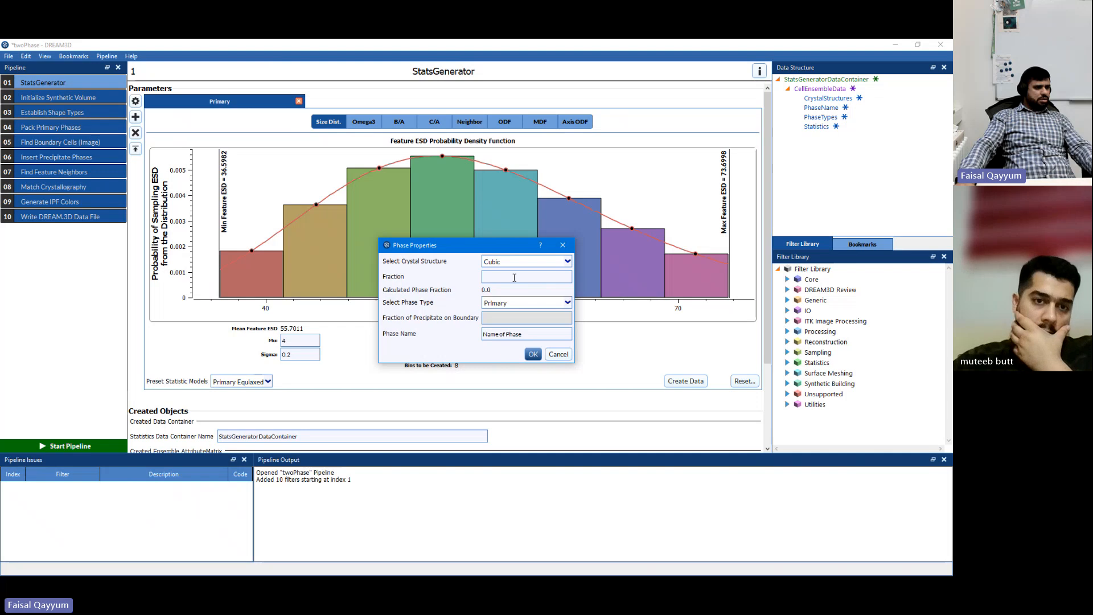
{"action": "left_click", "coordinate": [513, 278]}
{"action": "type", "text": "0.2"}
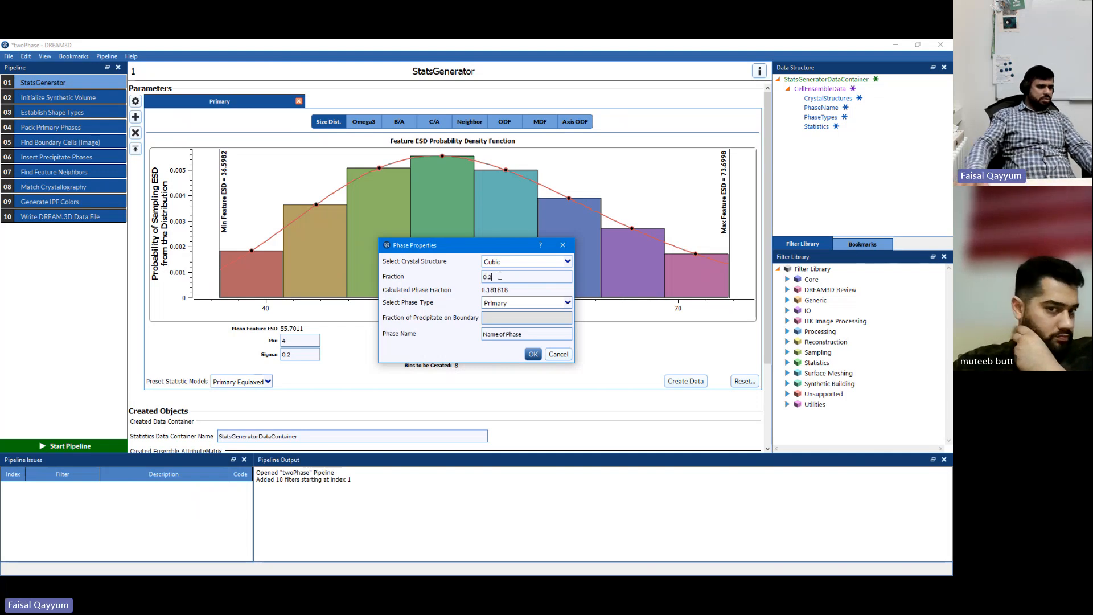
{"action": "left_click", "coordinate": [567, 302]}
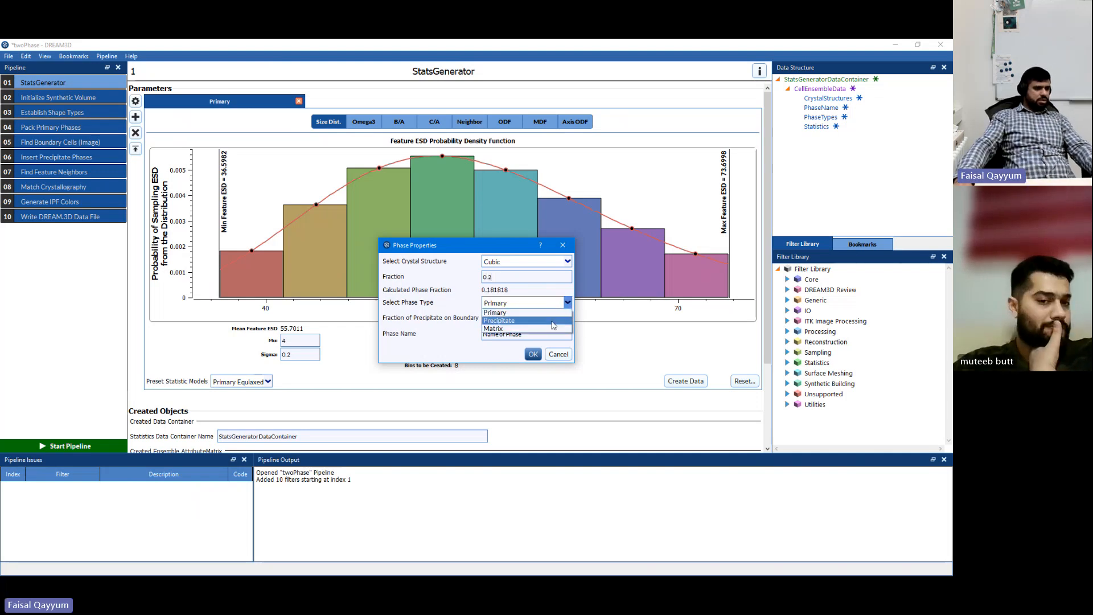
{"action": "left_click", "coordinate": [540, 317]}
{"action": "triple_click", "coordinate": [534, 334]}
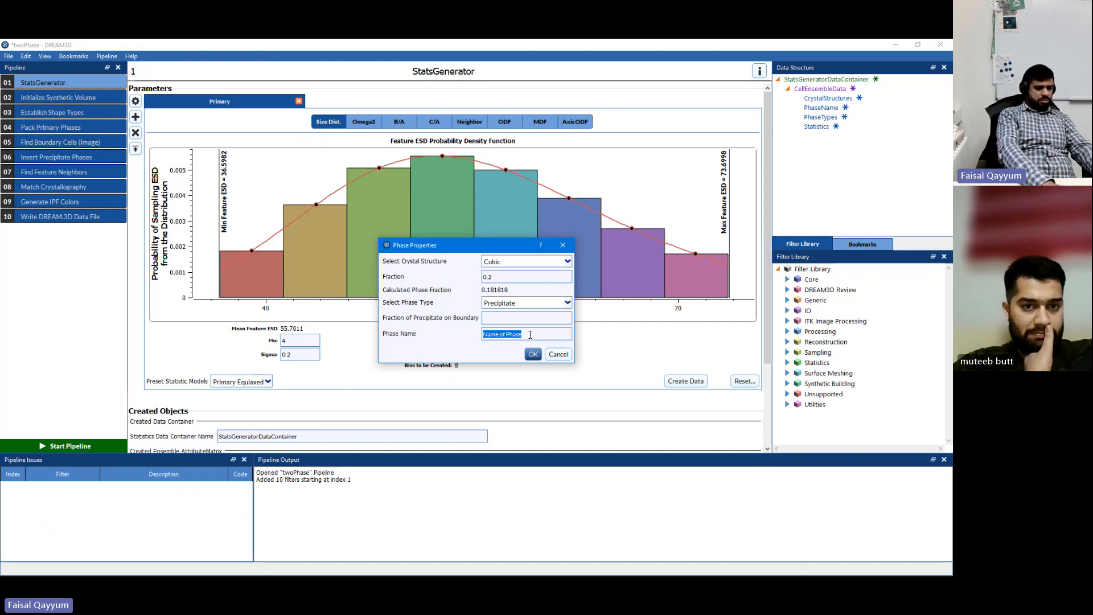
{"action": "type", "text": "c"}
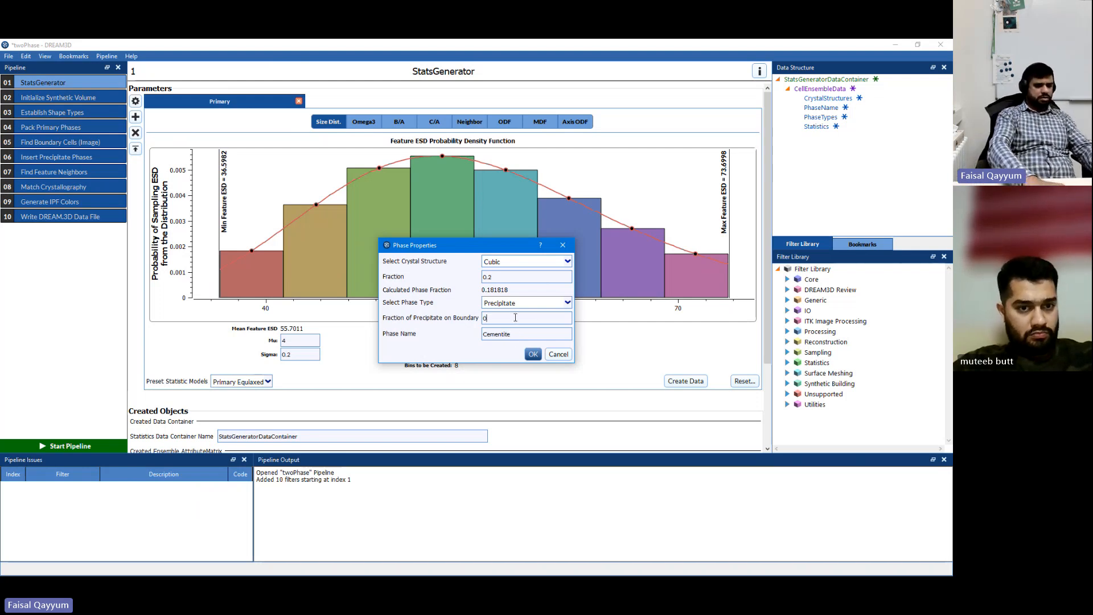
{"action": "left_click", "coordinate": [538, 355]}
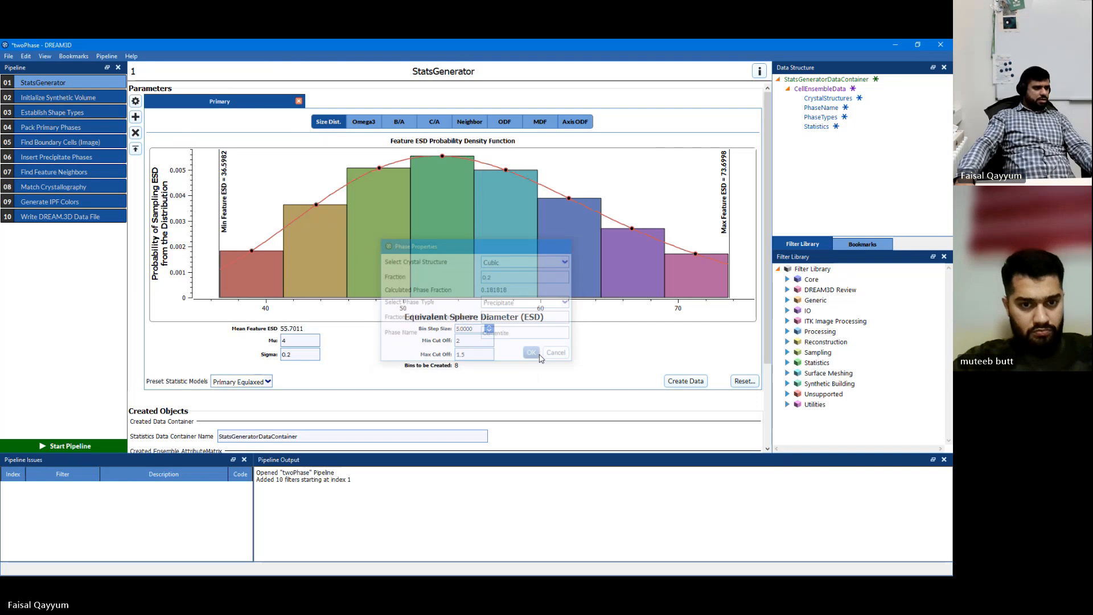
Set the Cementite size distribution to Mu 2, Min Cut Off 3 and Max Cut Off 2, and create its statistics data.
{"action": "left_click", "coordinate": [199, 106]}
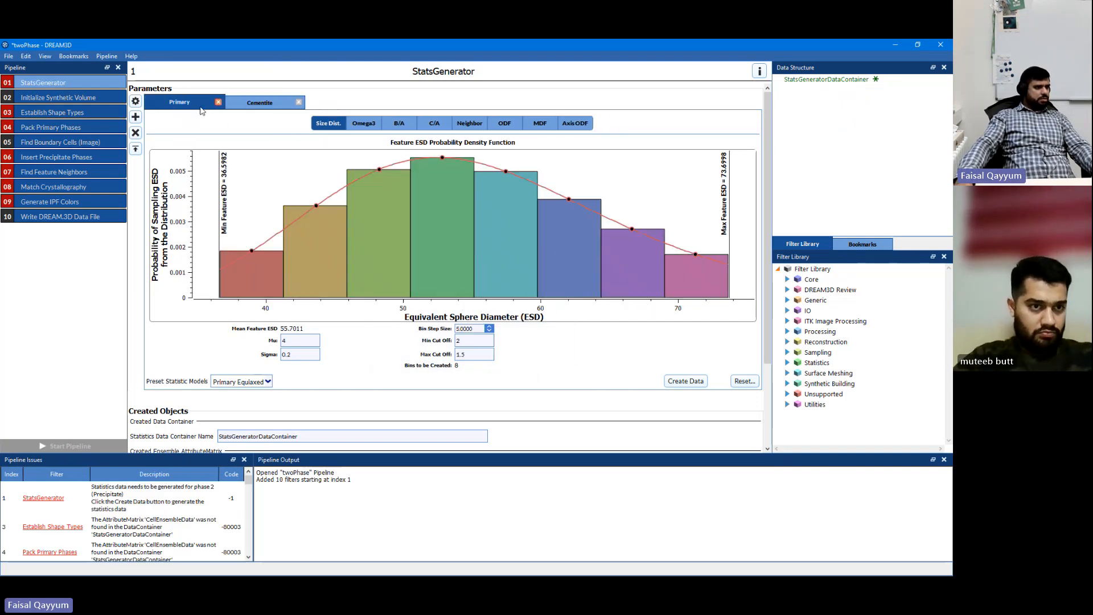
{"action": "left_click", "coordinate": [257, 110]}
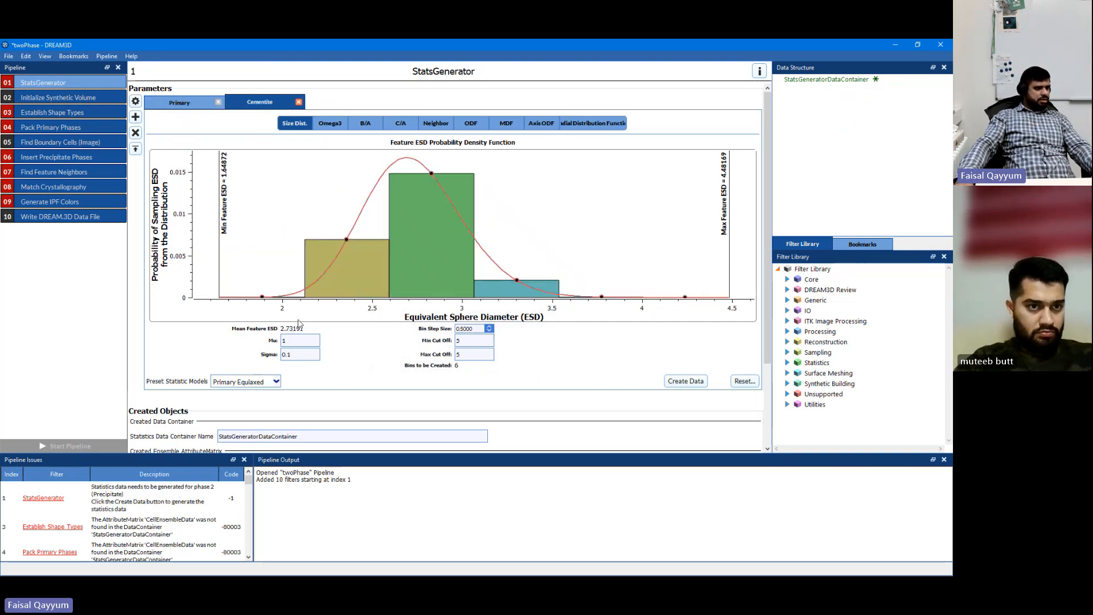
{"action": "double_click", "coordinate": [294, 340]}
{"action": "type", "text": "2"}
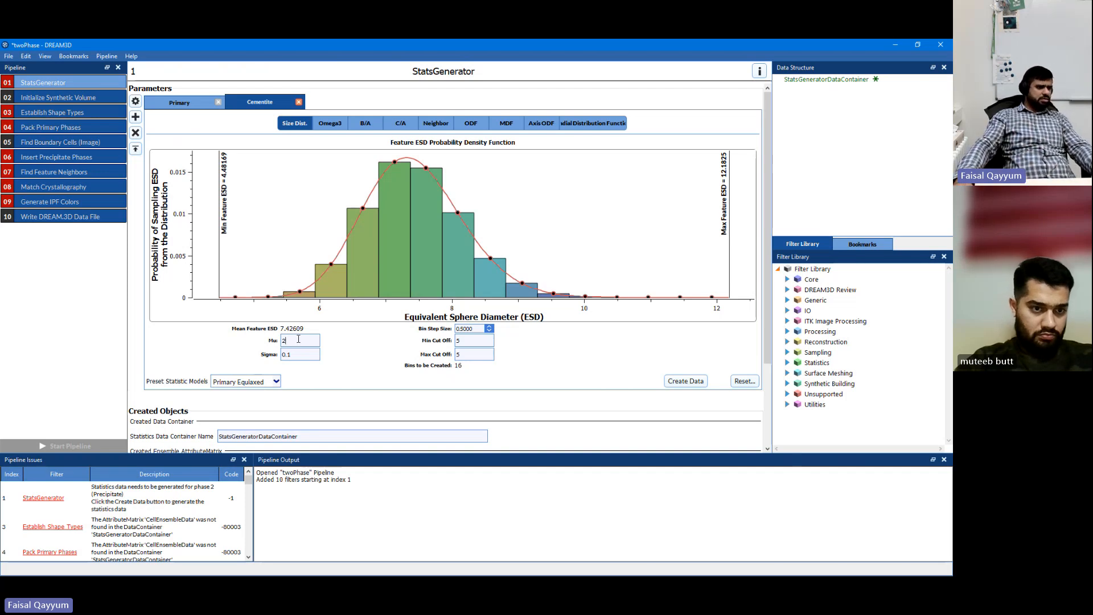
{"action": "key", "text": "BackSpace"}
{"action": "type", "text": "3"}
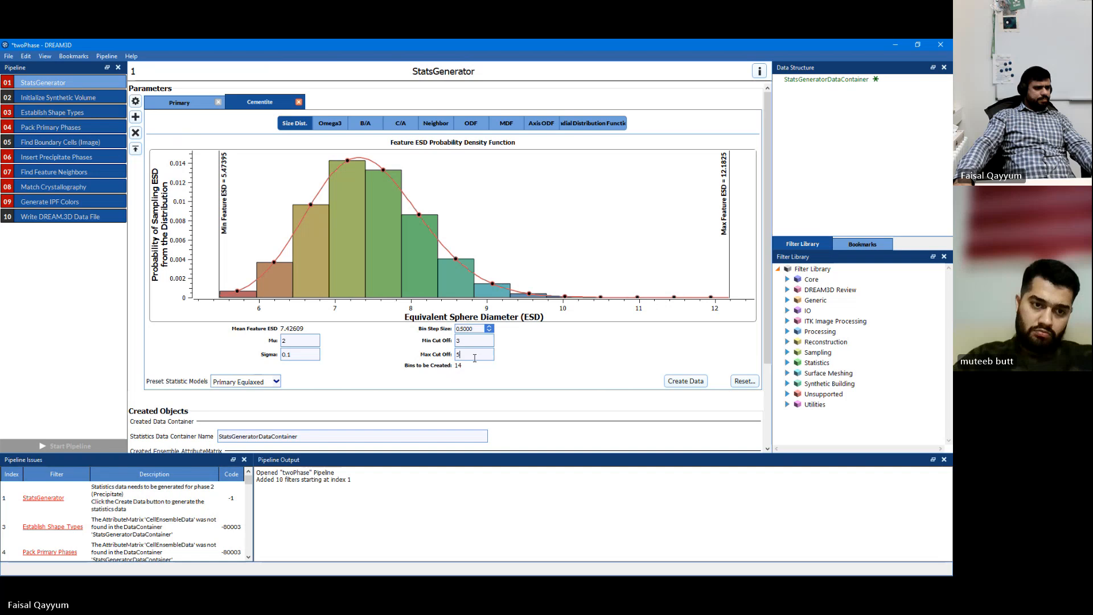
{"action": "double_click", "coordinate": [474, 355]}
{"action": "type", "text": "2"}
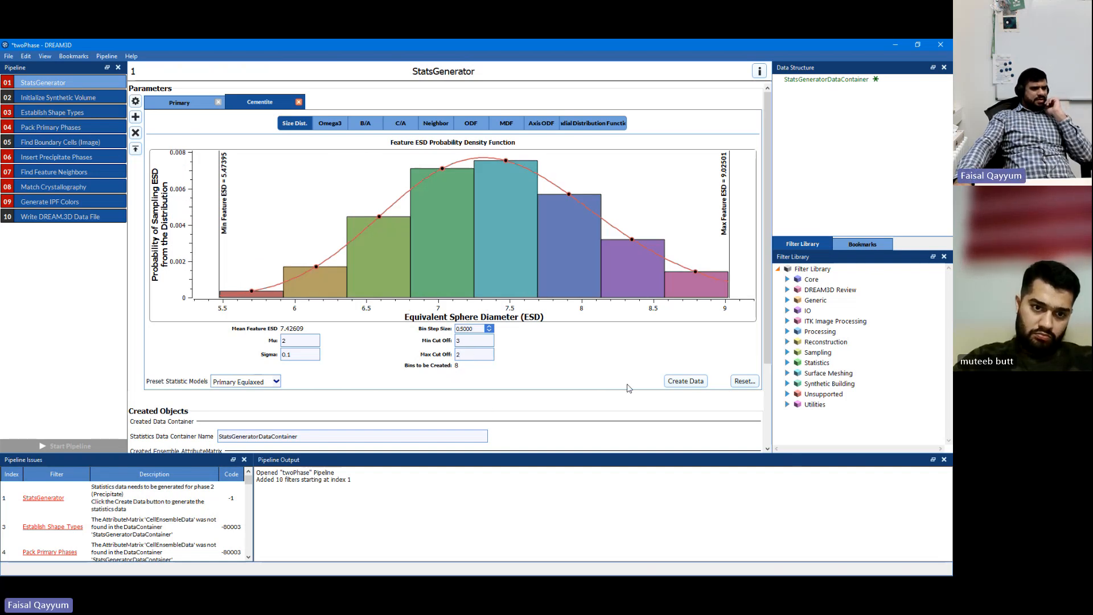
{"action": "left_click", "coordinate": [688, 382]}
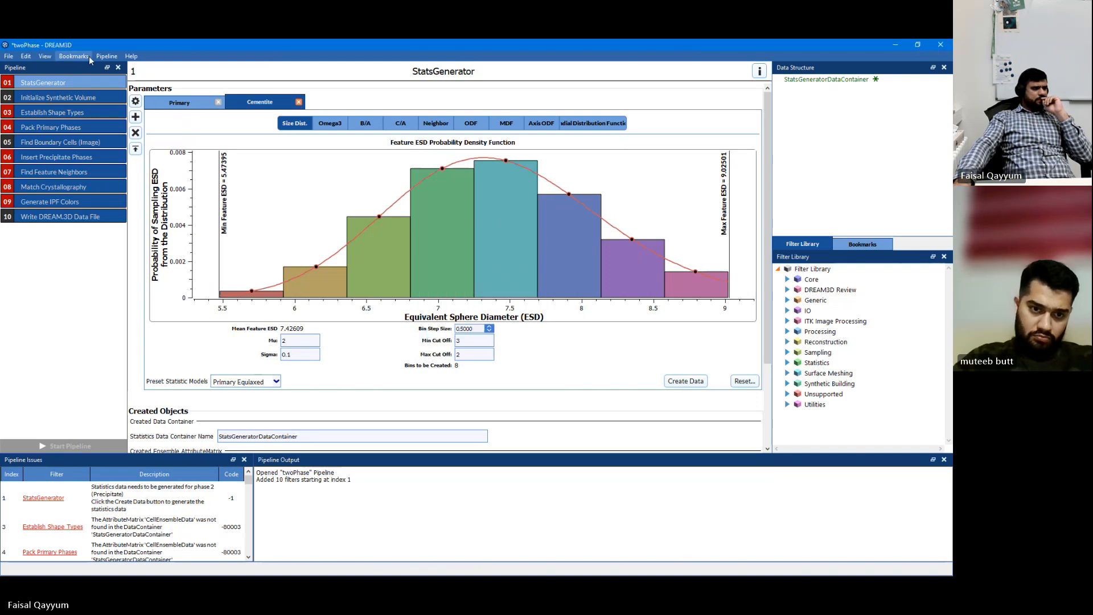
Set the primary Ferrite phase's fraction to 0.8 and create its statistics data.
{"action": "left_click", "coordinate": [162, 106]}
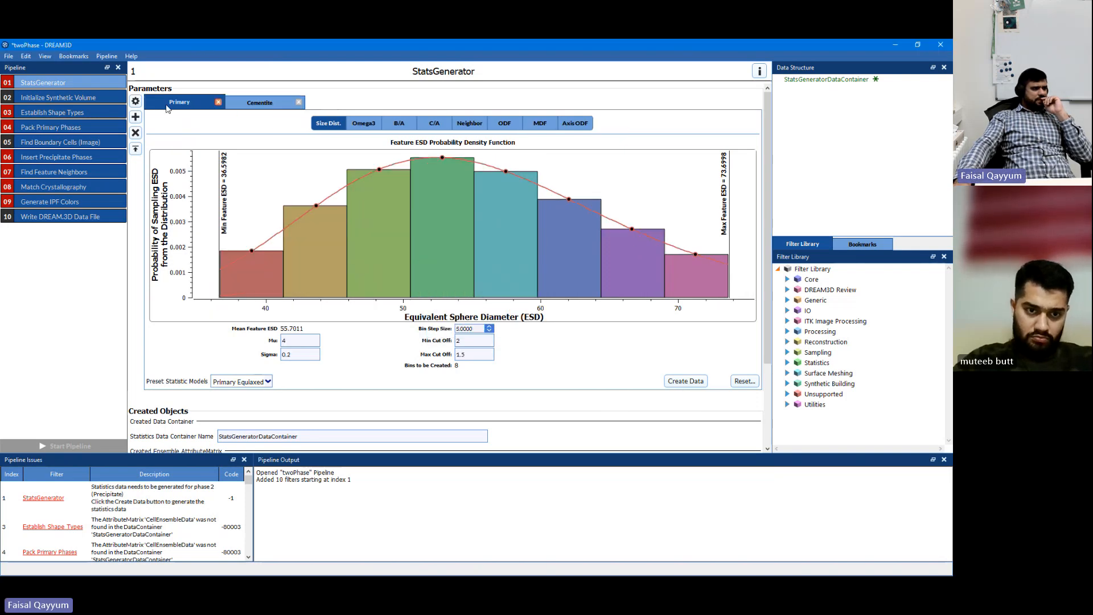
{"action": "left_click", "coordinate": [137, 103]}
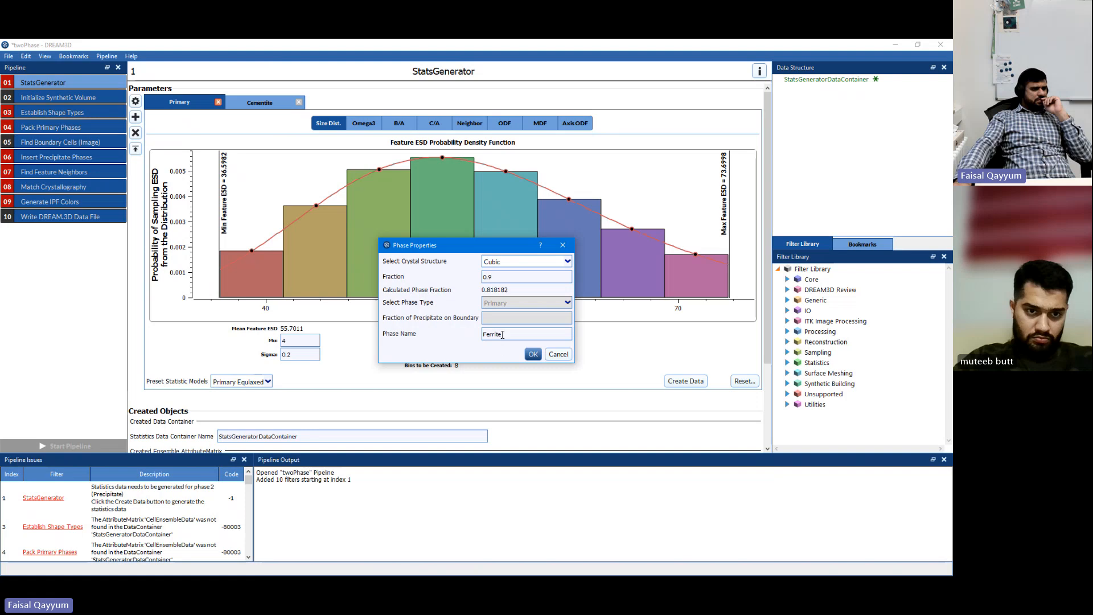
{"action": "key", "text": "BackSpace"}
{"action": "type", "text": "8"}
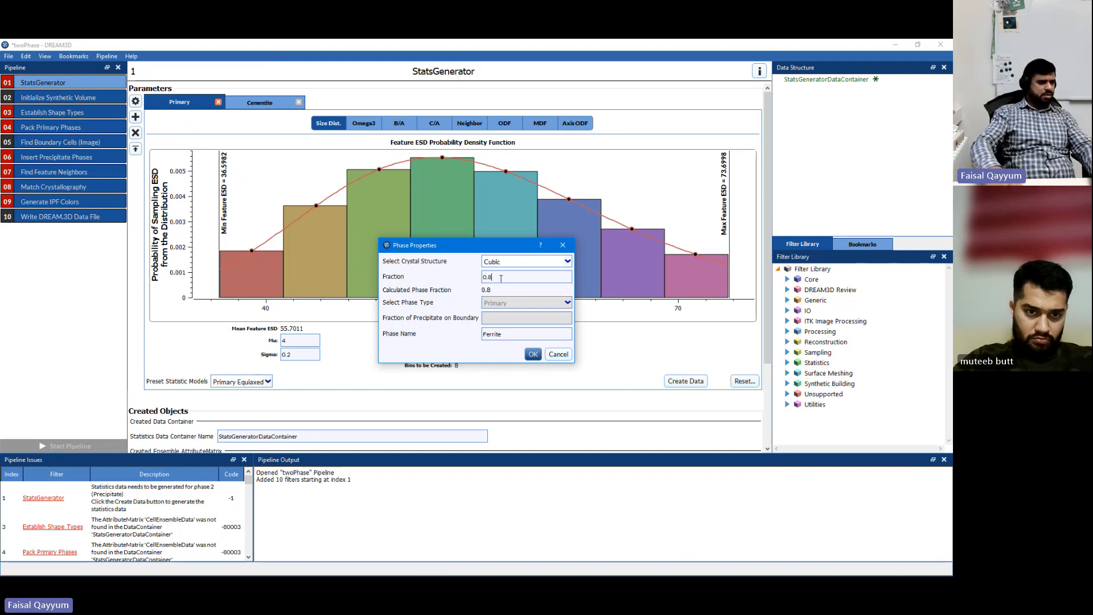
{"action": "left_click", "coordinate": [532, 354]}
{"action": "left_click", "coordinate": [671, 385]}
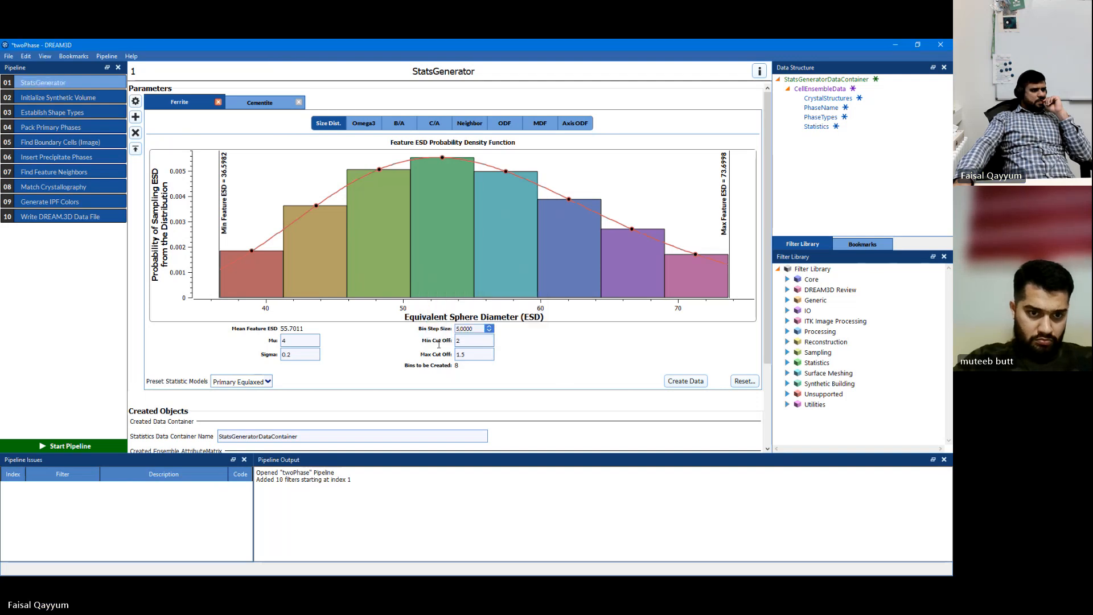
Check the DREAM.3D output file settings, run the pipeline, and open the Dream3D RVE Testing folder in File Explorer.
{"action": "left_click", "coordinate": [77, 217]}
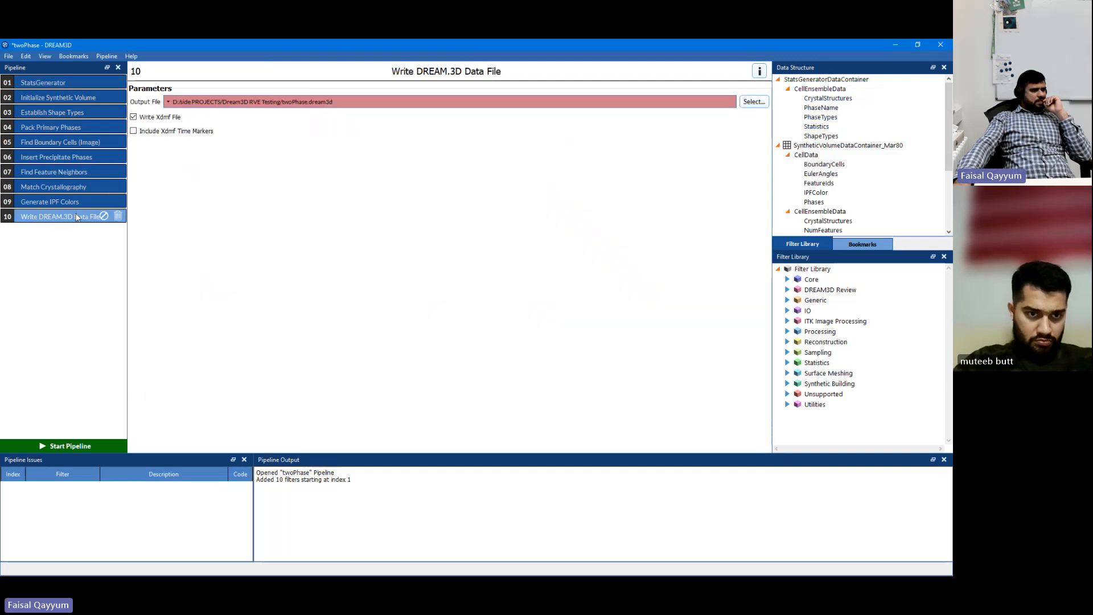
{"action": "left_click", "coordinate": [83, 446]}
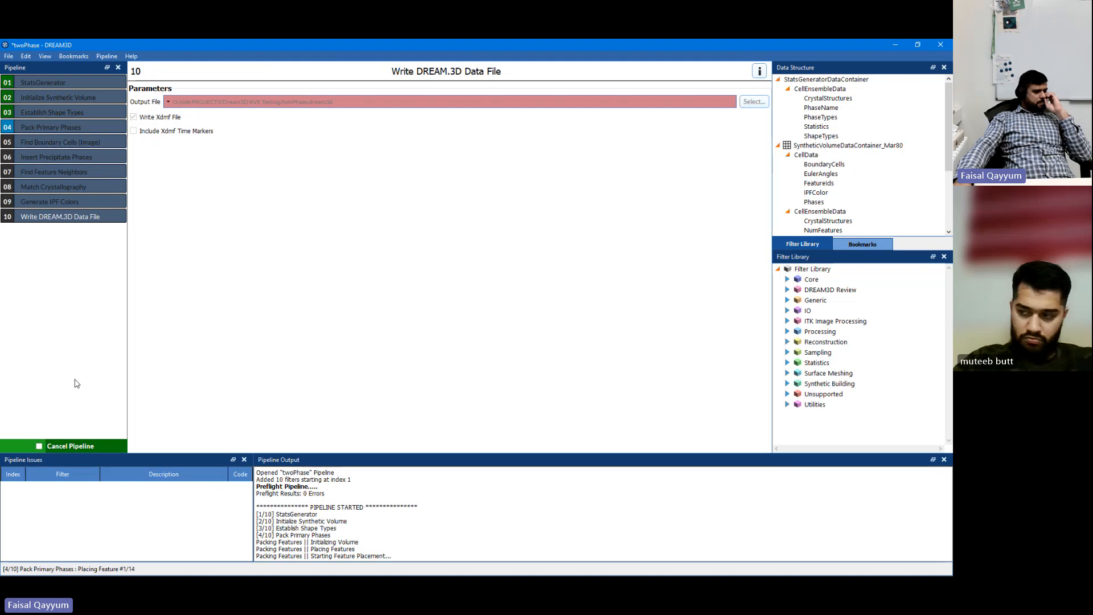
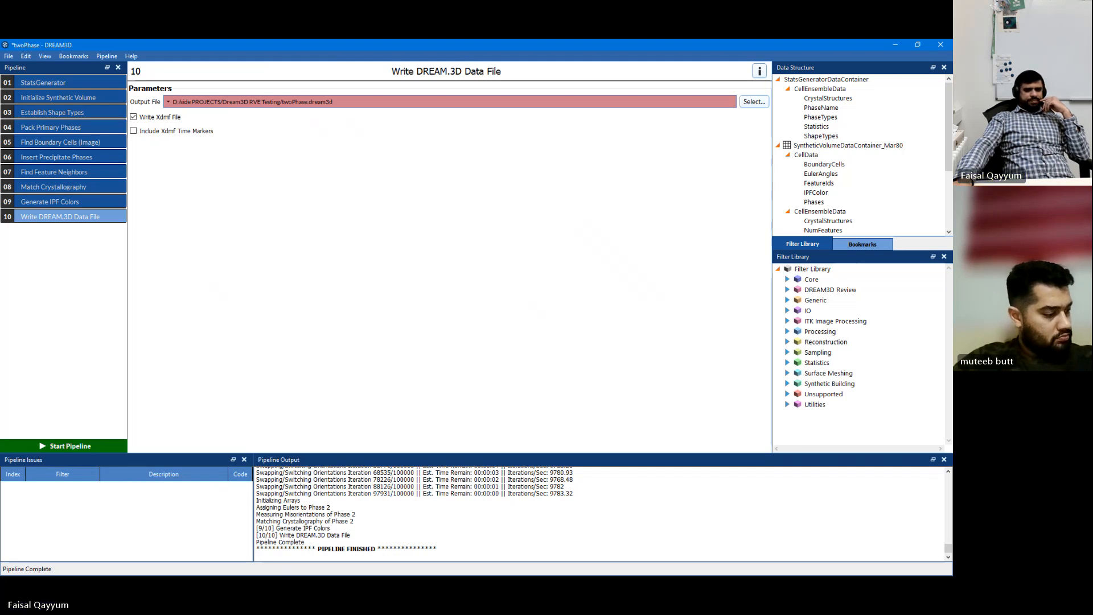
{"action": "key", "text": "alt+Tab"}
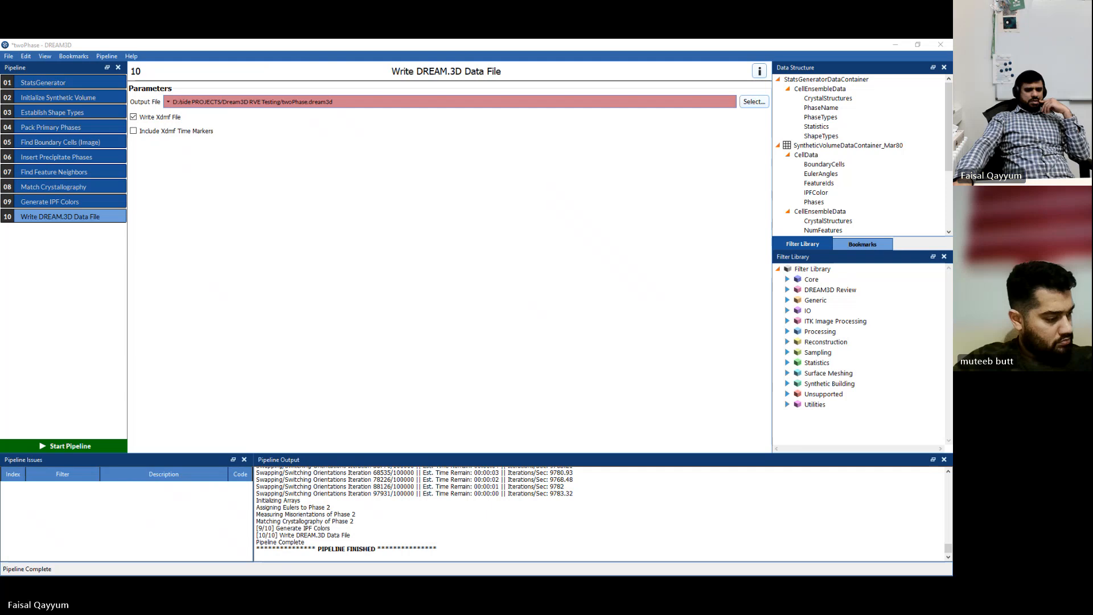
{"action": "key", "text": "super+e"}
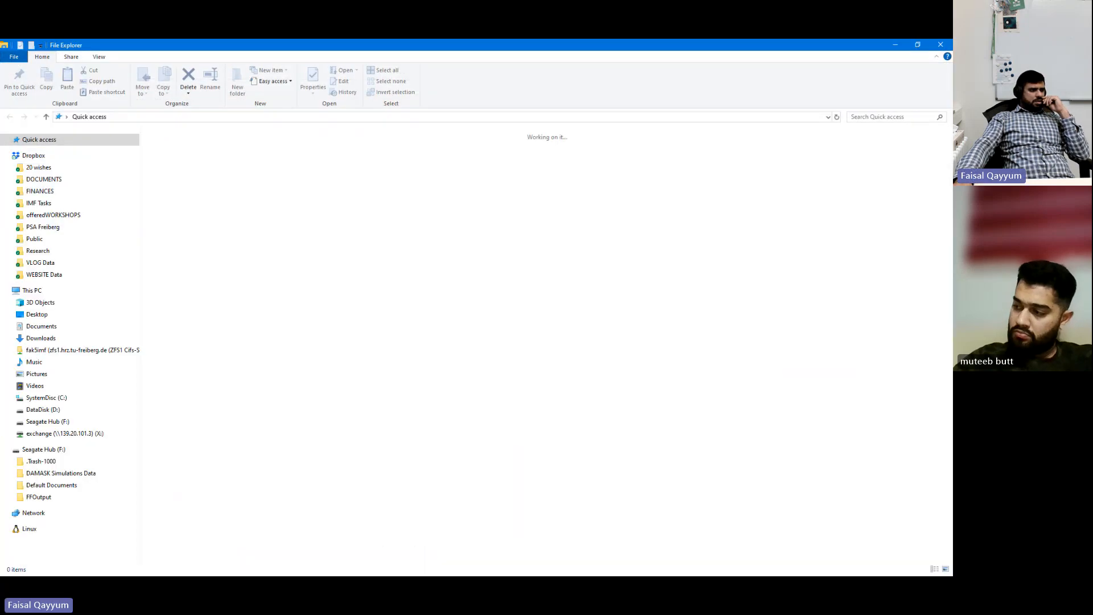
{"action": "left_click", "coordinate": [54, 234]}
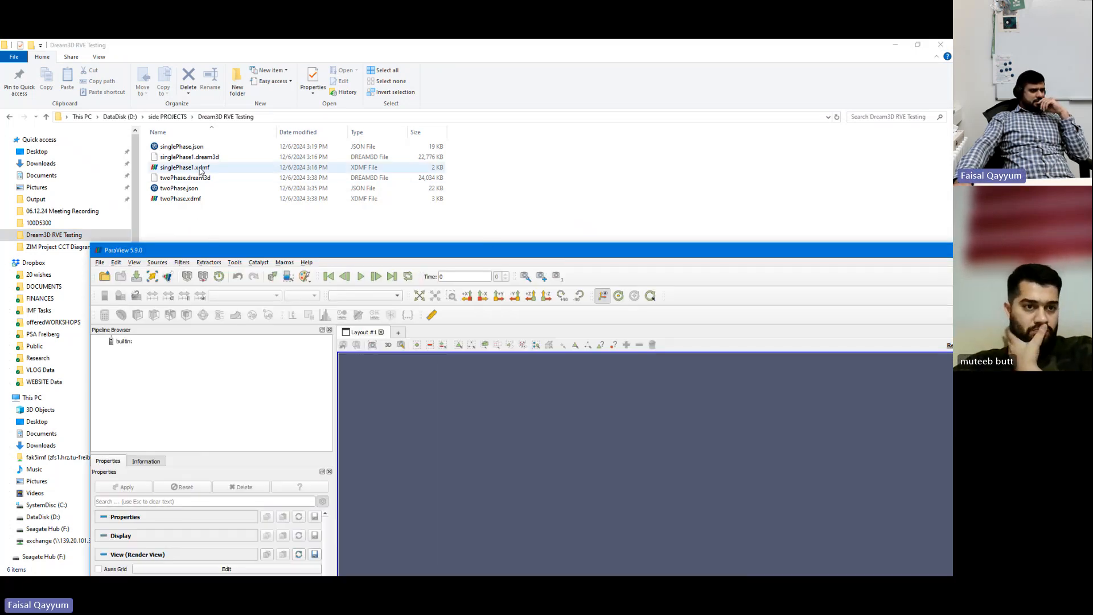
Load twoPhase.xdmf into ParaView with the Xdmf3ReaderS reader and show it in the maximized window.
{"action": "left_click_drag", "start_coordinate": [190, 199], "coordinate": [212, 339]}
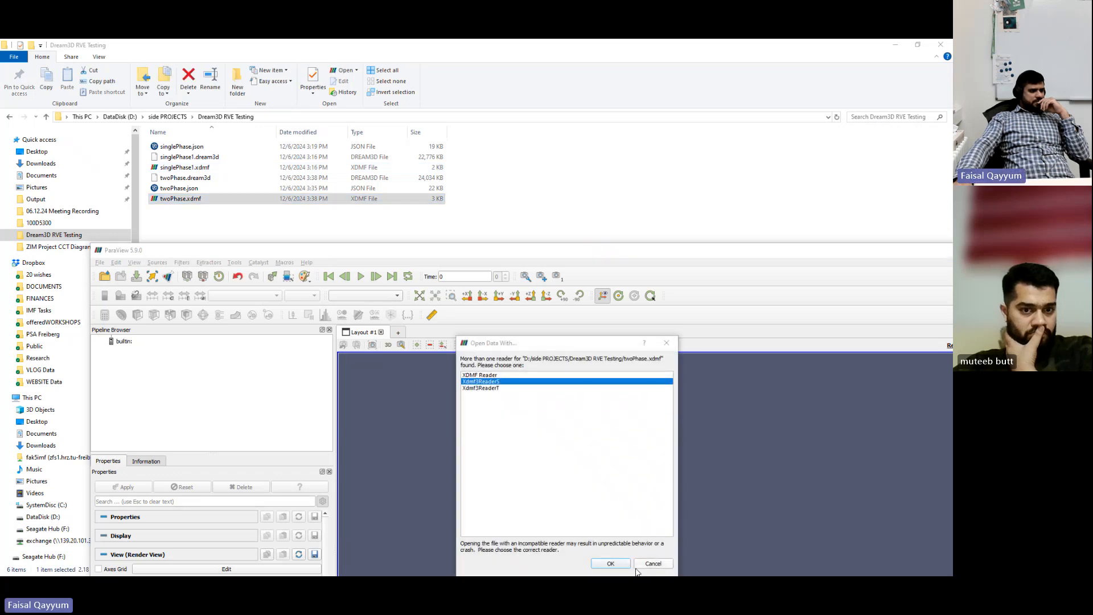
{"action": "left_click", "coordinate": [501, 380]}
{"action": "left_click", "coordinate": [609, 564]}
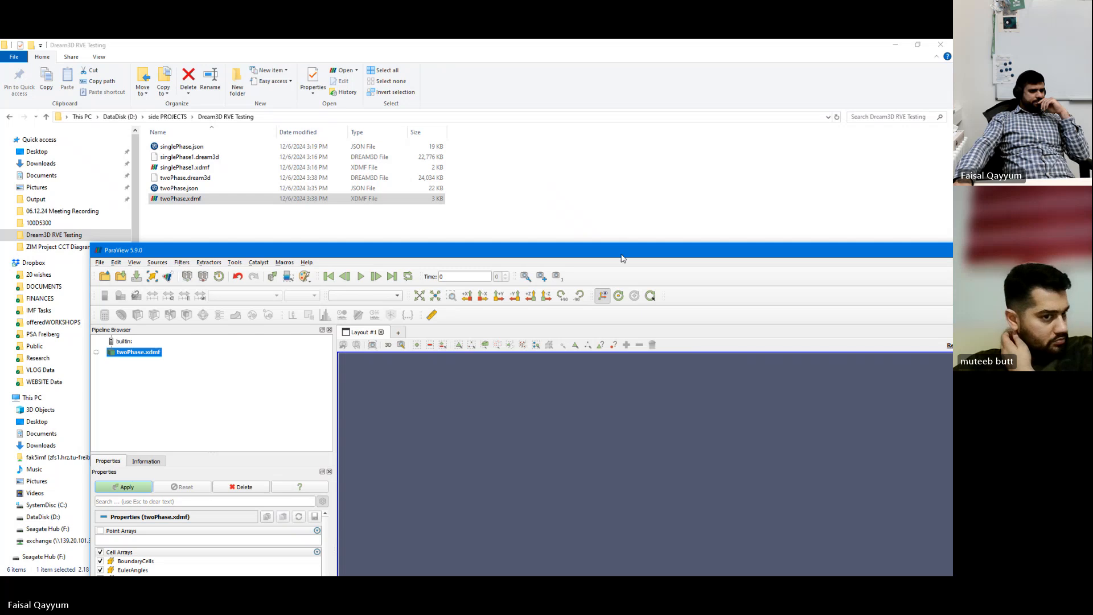
{"action": "double_click", "coordinate": [614, 250]}
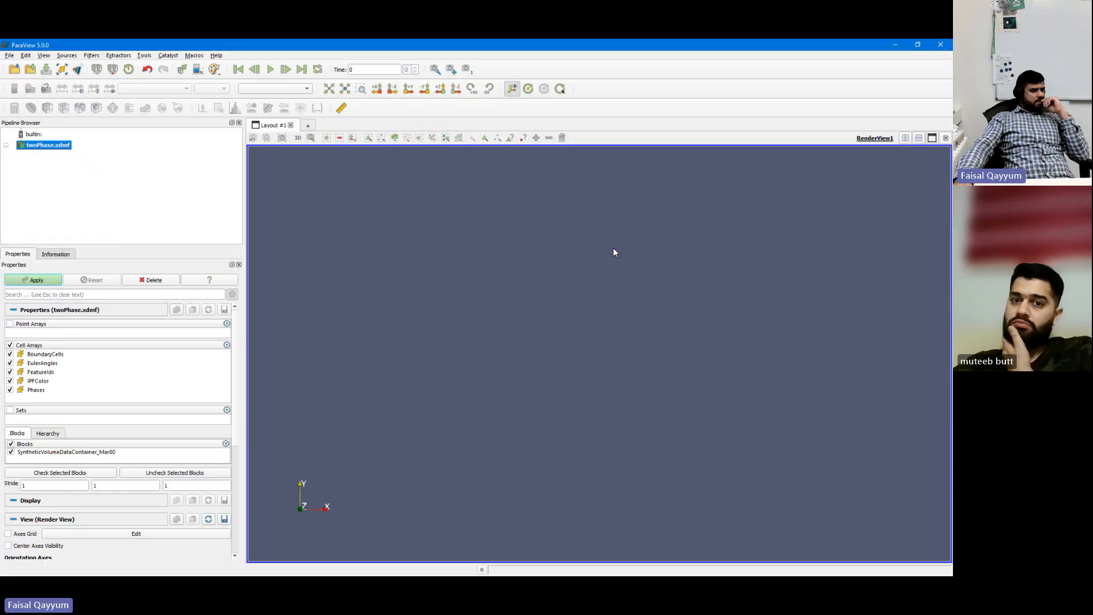
{"action": "left_click", "coordinate": [8, 146]}
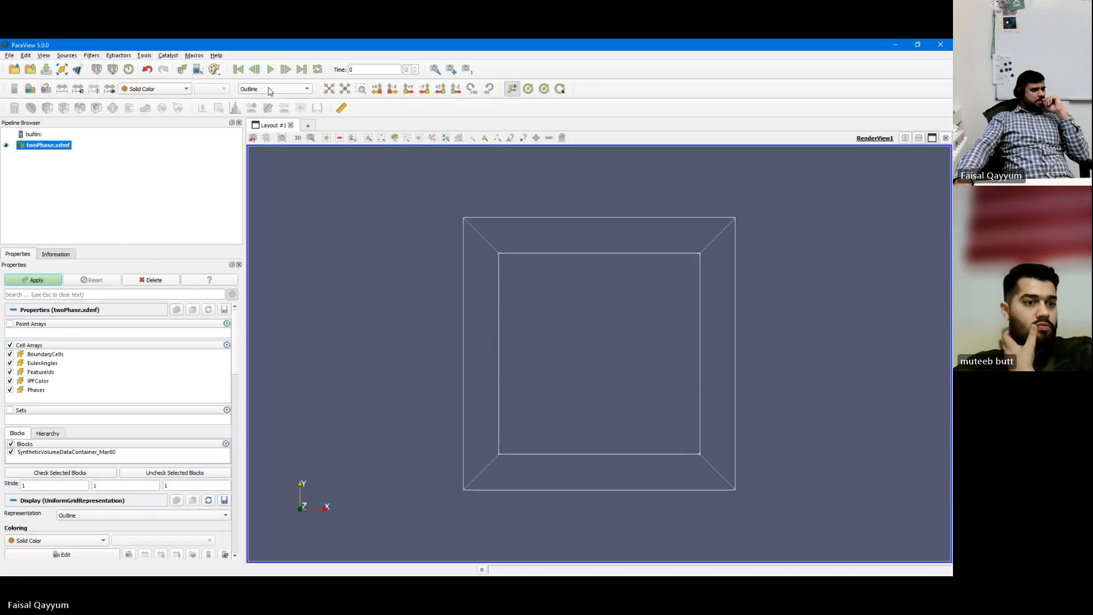
Display the volume as a Surface coloured by IPFColor and examine the grains and precipitates on its faces.
{"action": "left_click", "coordinate": [270, 90]}
{"action": "left_click", "coordinate": [265, 131]}
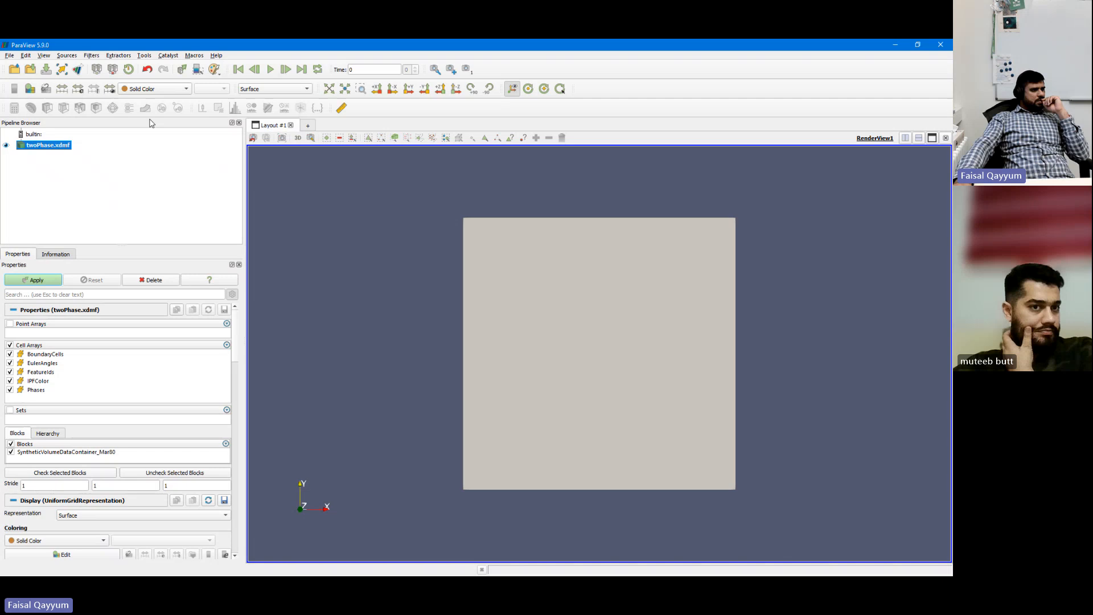
{"action": "left_click", "coordinate": [163, 90]}
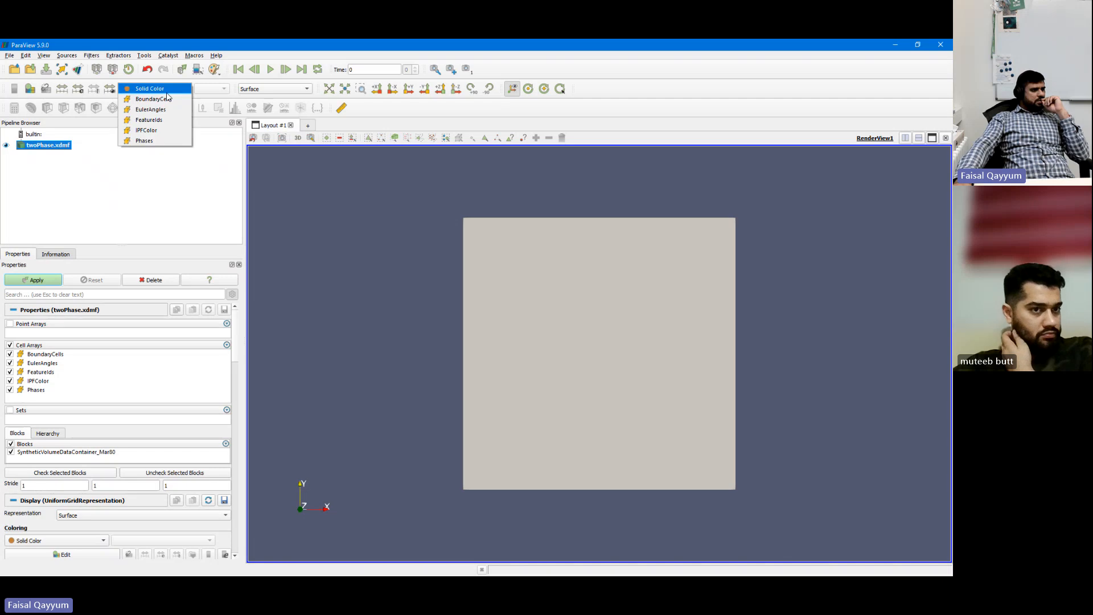
{"action": "left_click", "coordinate": [165, 131]}
{"action": "left_click_drag", "start_coordinate": [633, 489], "coordinate": [623, 406]}
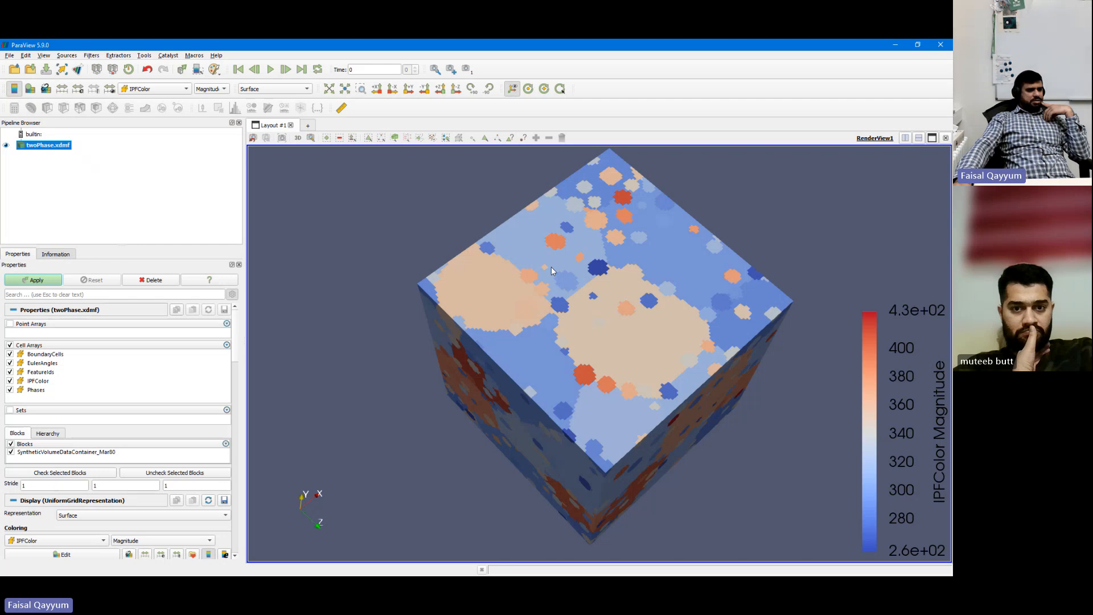
{"action": "left_click_drag", "start_coordinate": [564, 340], "coordinate": [614, 352]}
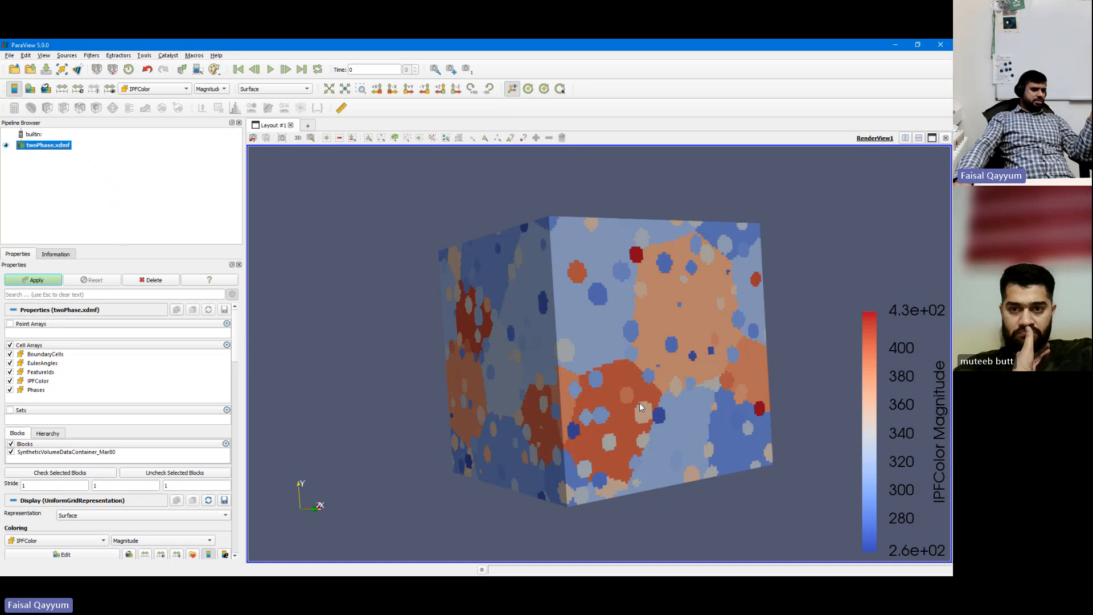
{"action": "left_click_drag", "start_coordinate": [684, 332], "coordinate": [614, 351]}
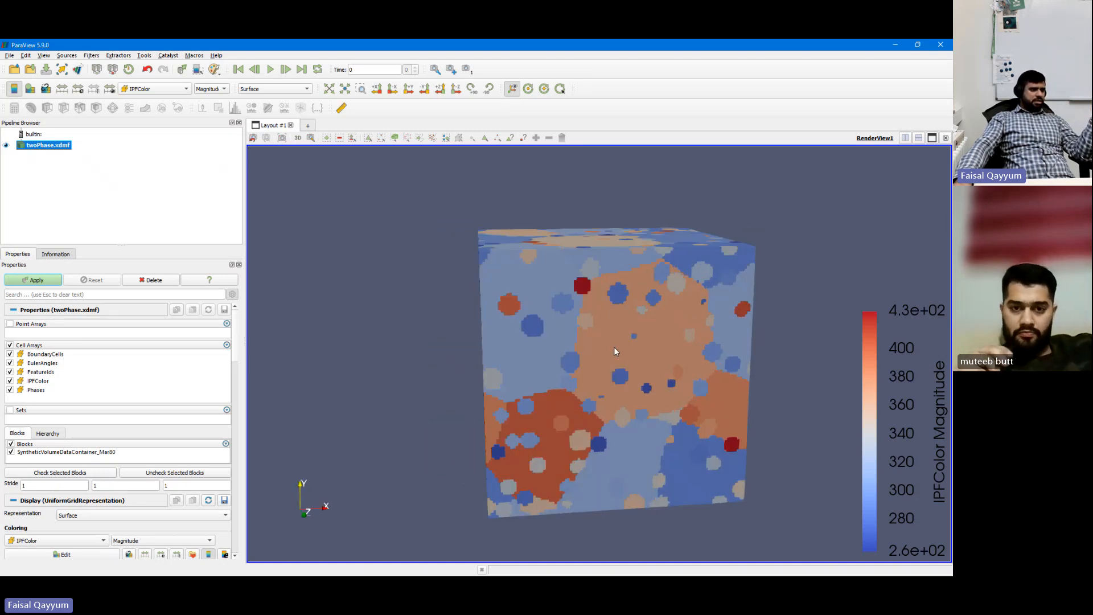
Turn off Map Scalars for the IPFColor display and inspect the microstructure's side faces.
{"action": "left_click", "coordinate": [165, 88]}
{"action": "left_click", "coordinate": [165, 89]}
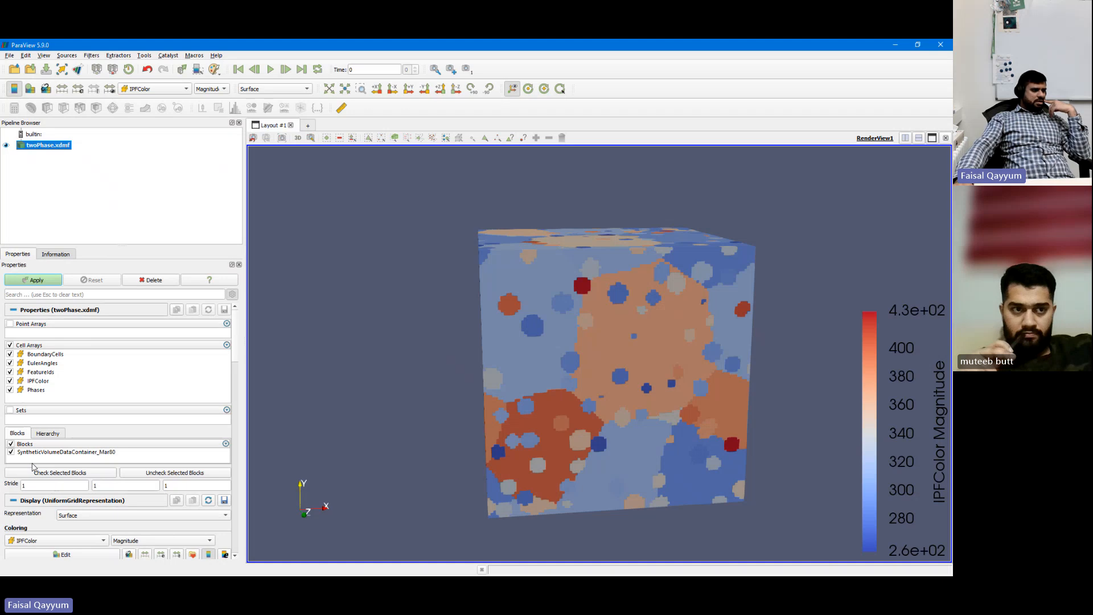
{"action": "scroll", "coordinate": [33, 467], "scroll_direction": "down", "scroll_amount": 3}
{"action": "left_click", "coordinate": [34, 490]}
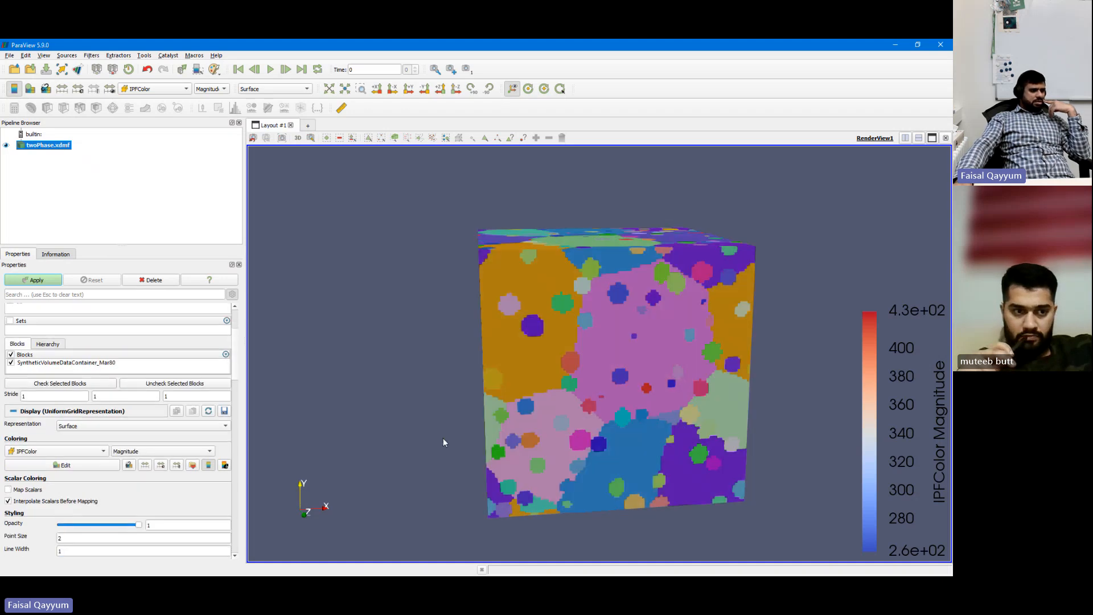
{"action": "left_click_drag", "start_coordinate": [444, 442], "coordinate": [562, 465]}
{"action": "left_click_drag", "start_coordinate": [581, 468], "coordinate": [588, 463]}
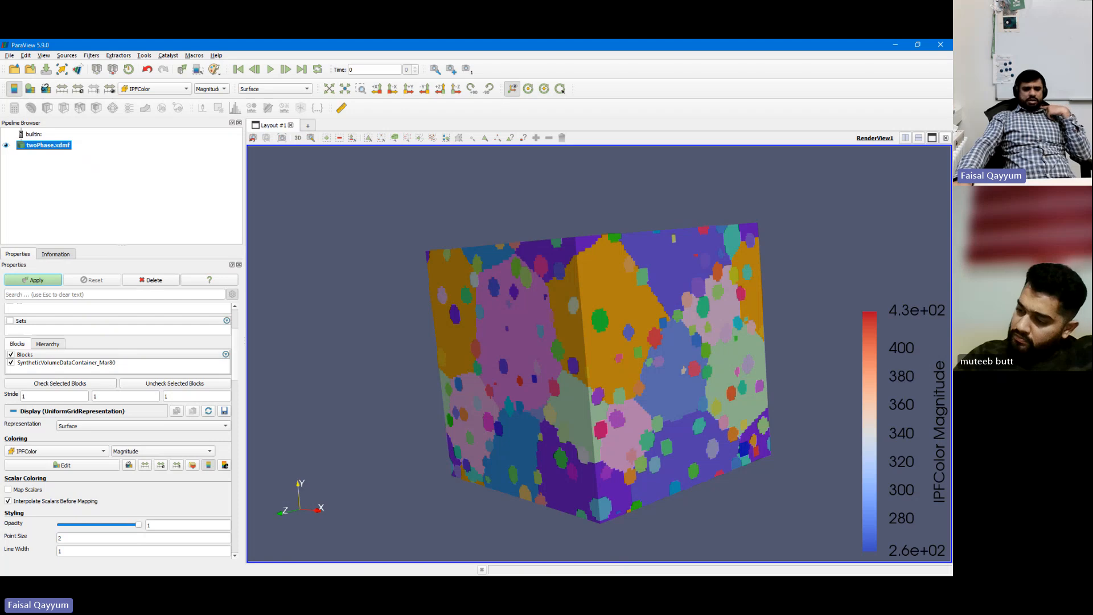
Switch to DREAM3D and look through the Filter Library, the Bookmarks and the StatsGenerator filter's settings.
{"action": "key", "text": "alt+Tab"}
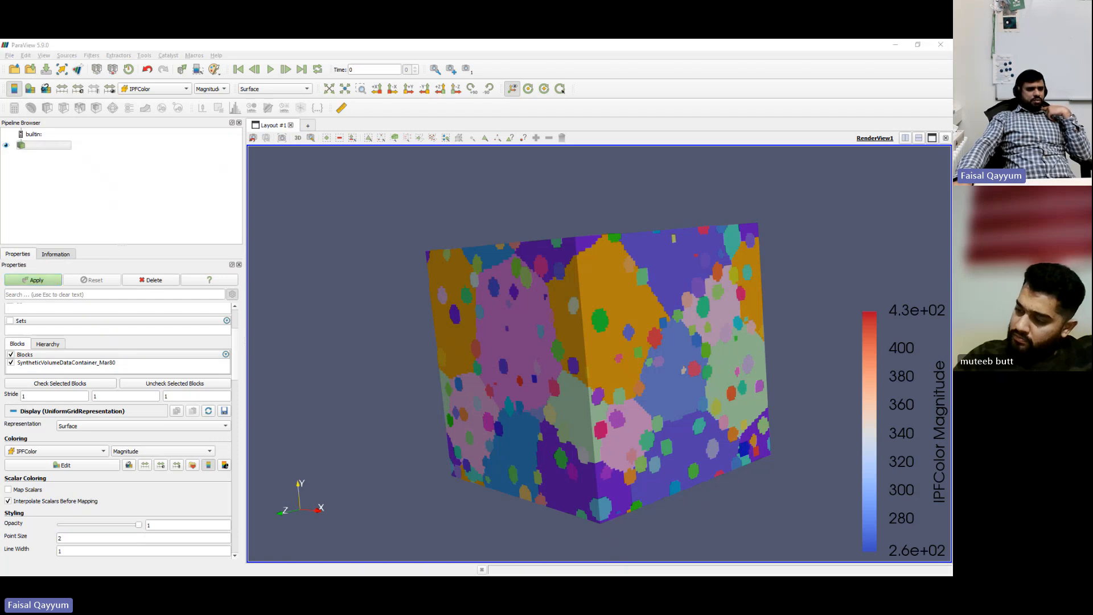
{"action": "key", "text": "alt+Tab"}
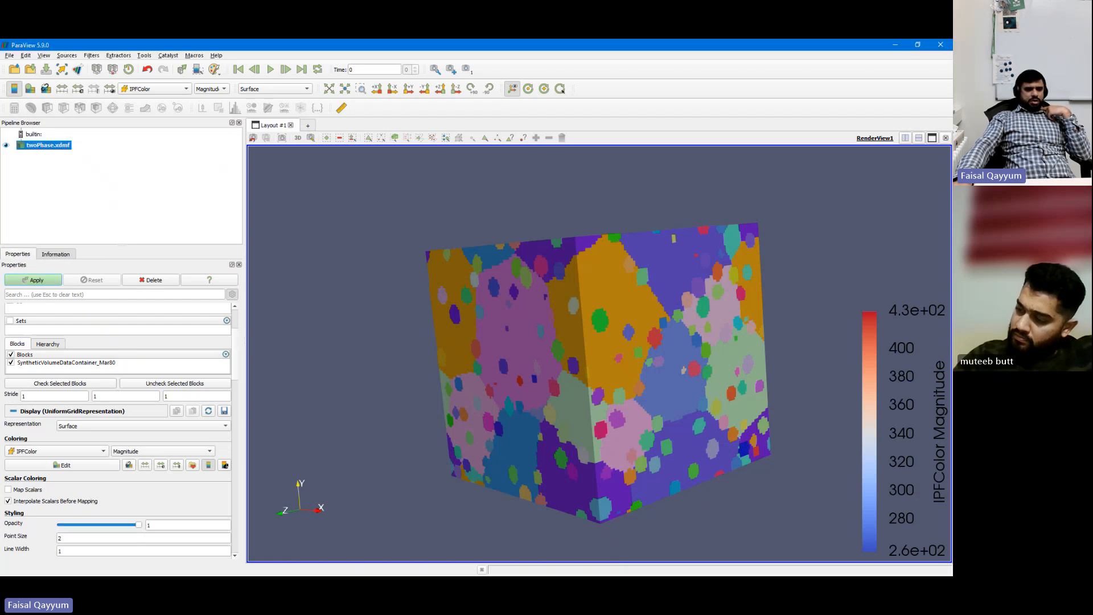
{"action": "key", "text": "alt+Tab"}
{"action": "key", "text": "alt+Tab"}
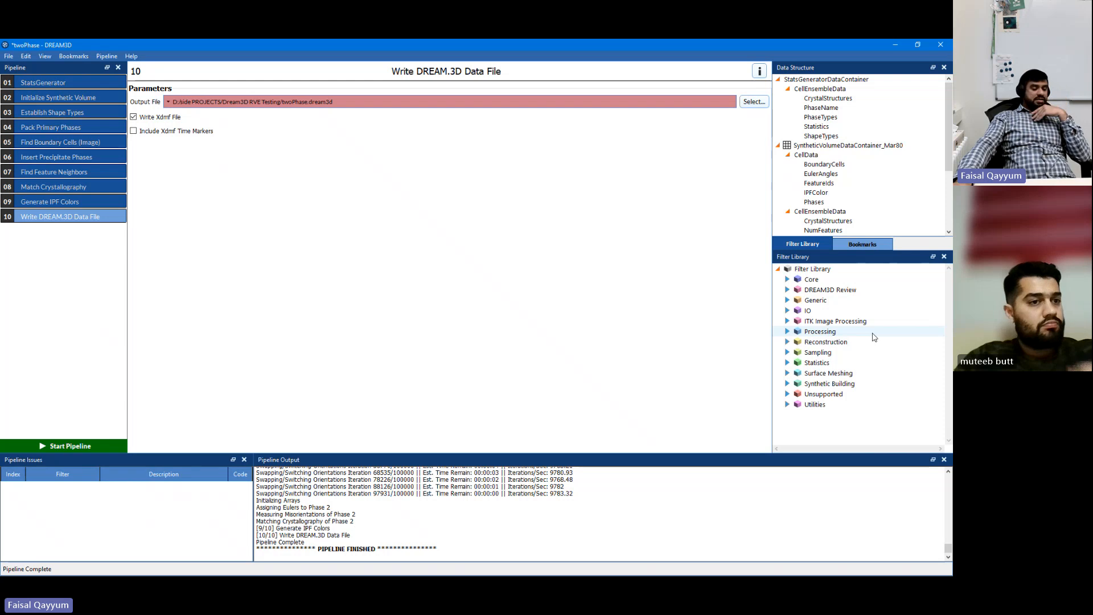
{"action": "left_click", "coordinate": [841, 270]}
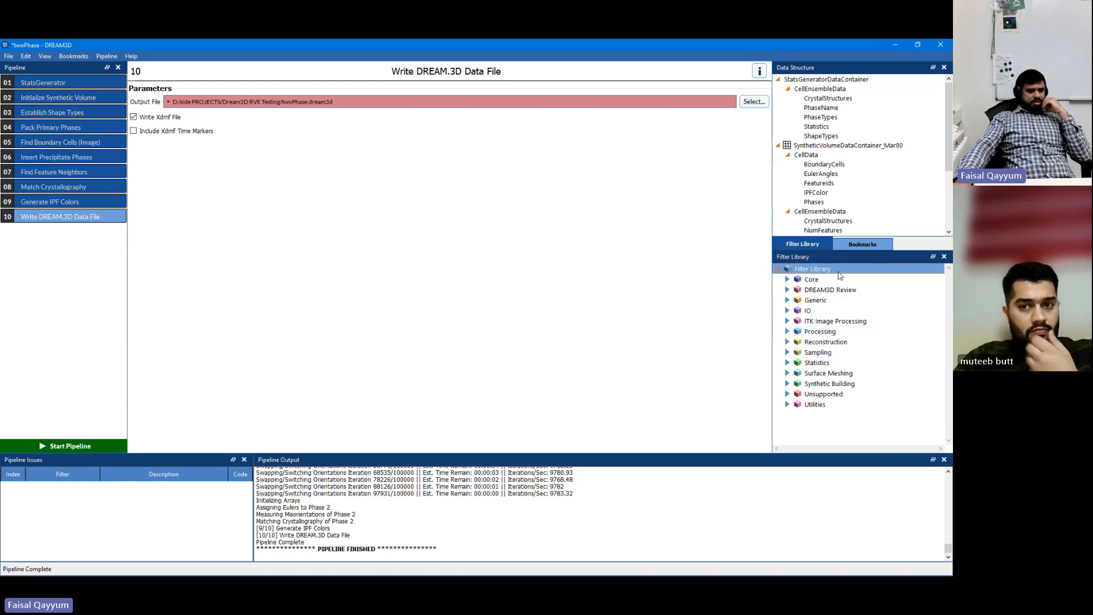
{"action": "left_click", "coordinate": [778, 270]}
{"action": "left_click", "coordinate": [851, 243]}
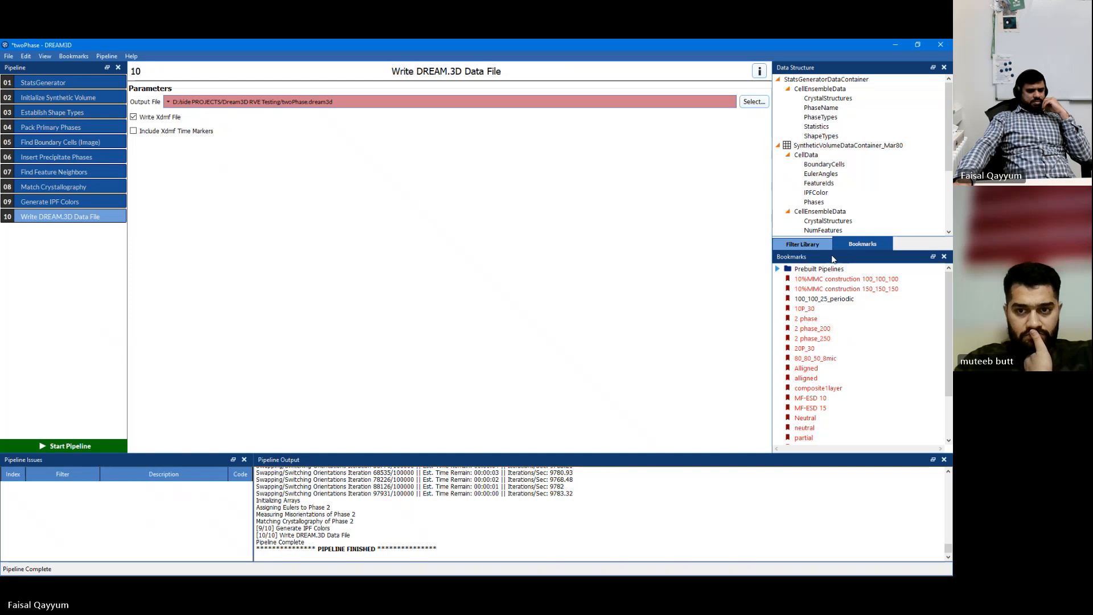
{"action": "left_click", "coordinate": [816, 245]}
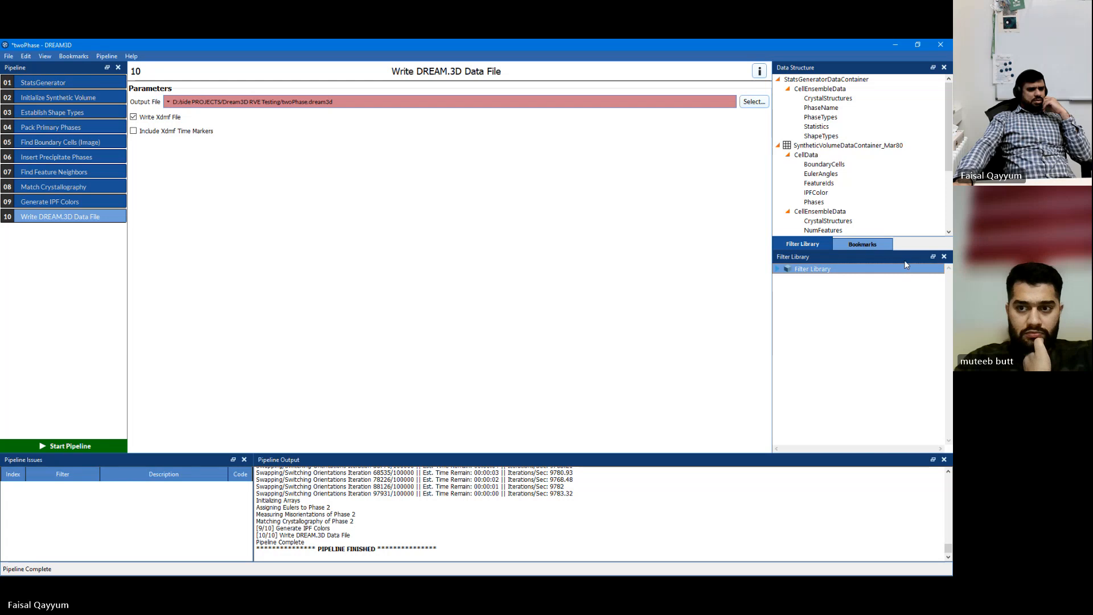
{"action": "left_click", "coordinate": [780, 270]}
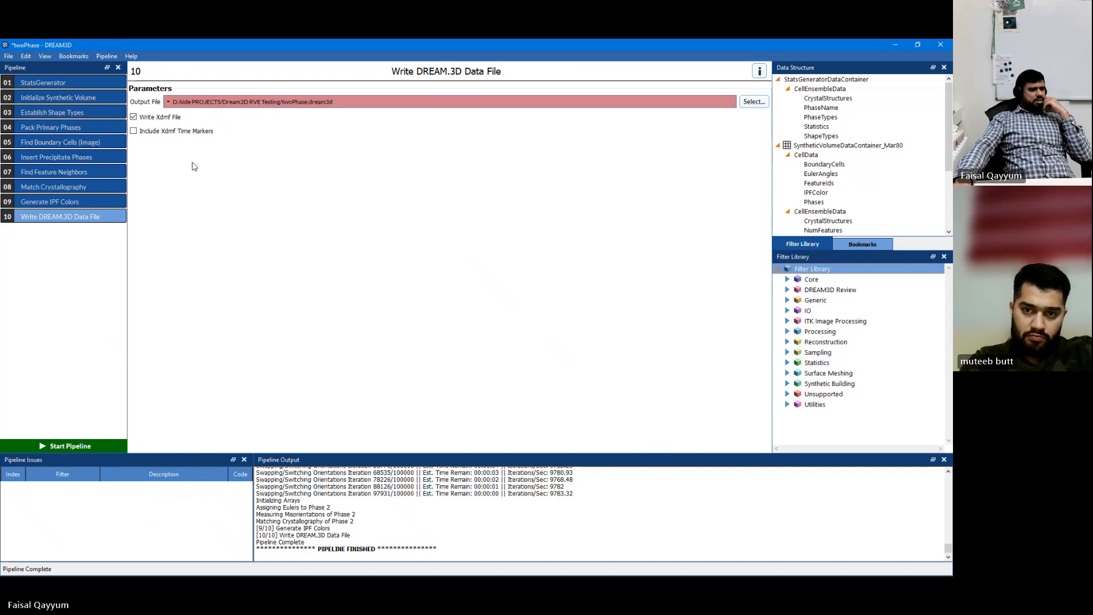
{"action": "left_click", "coordinate": [66, 88]}
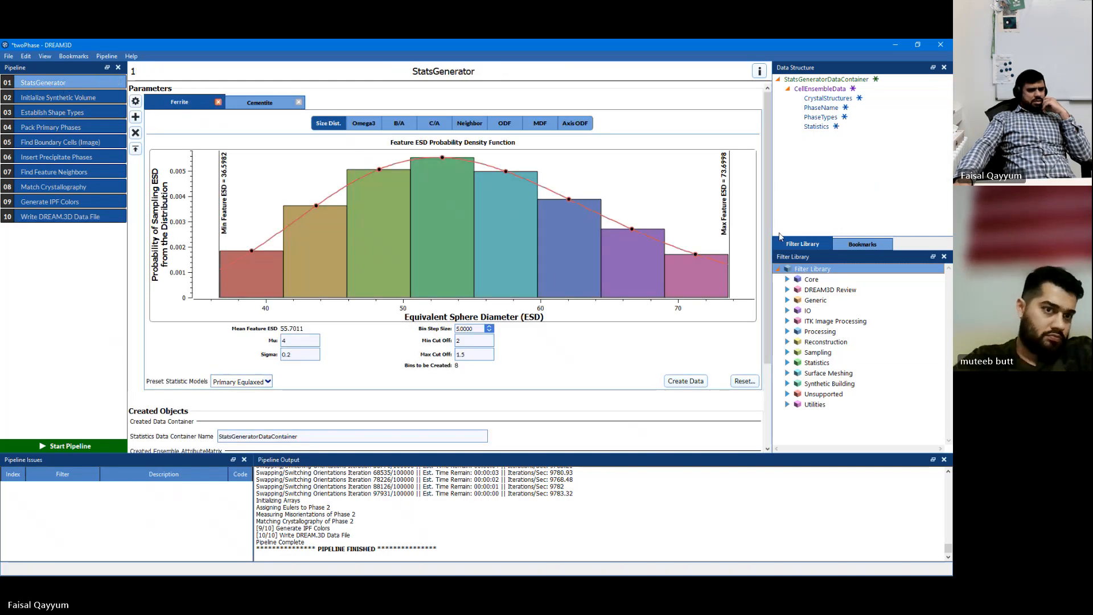
{"action": "left_click", "coordinate": [862, 246]}
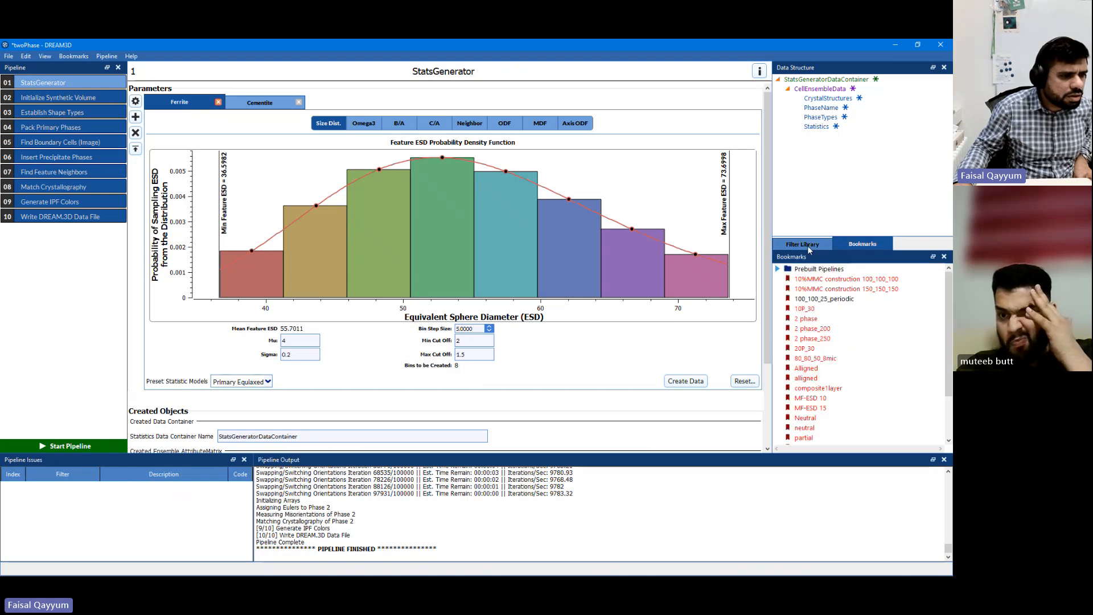
{"action": "left_click", "coordinate": [807, 244]}
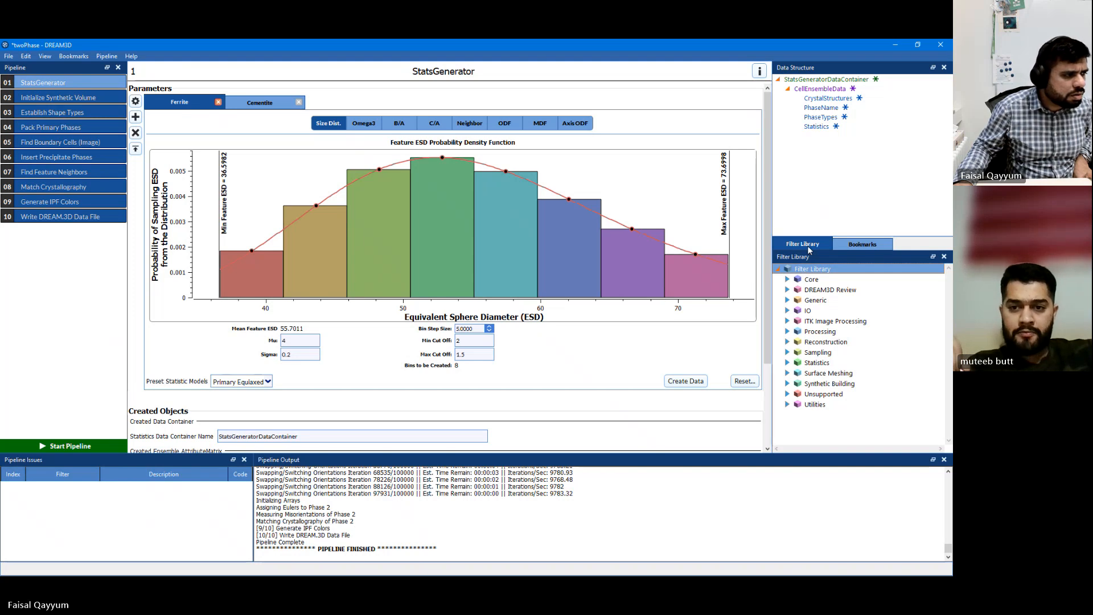
Show the Filter List, find the Export DAMASK Files filter with "damask" and add it to the end of the pipeline.
{"action": "left_click", "coordinate": [47, 57]}
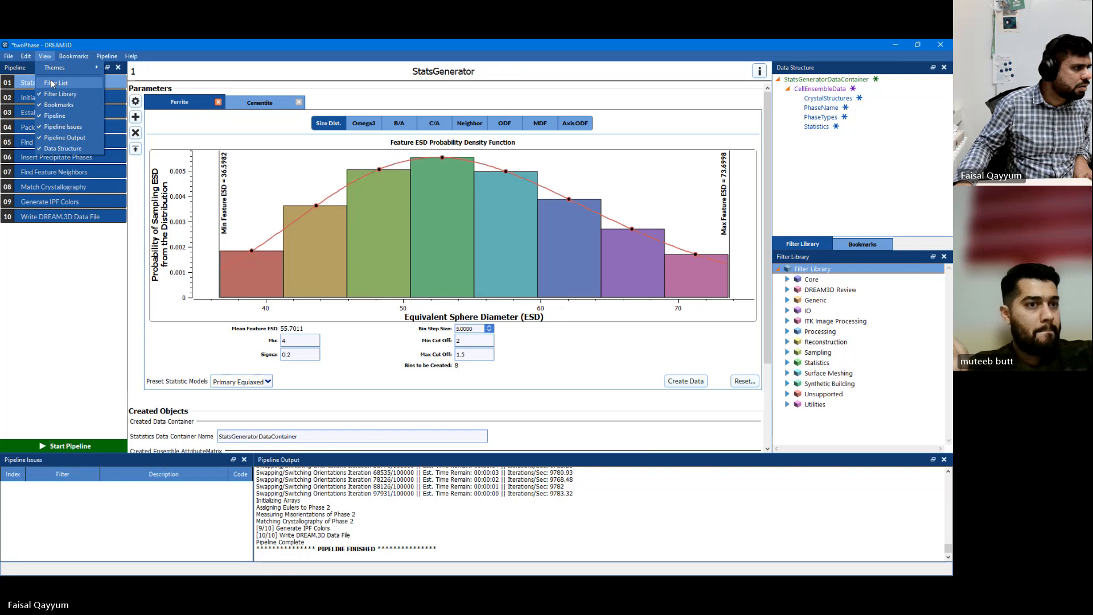
{"action": "left_click", "coordinate": [52, 83]}
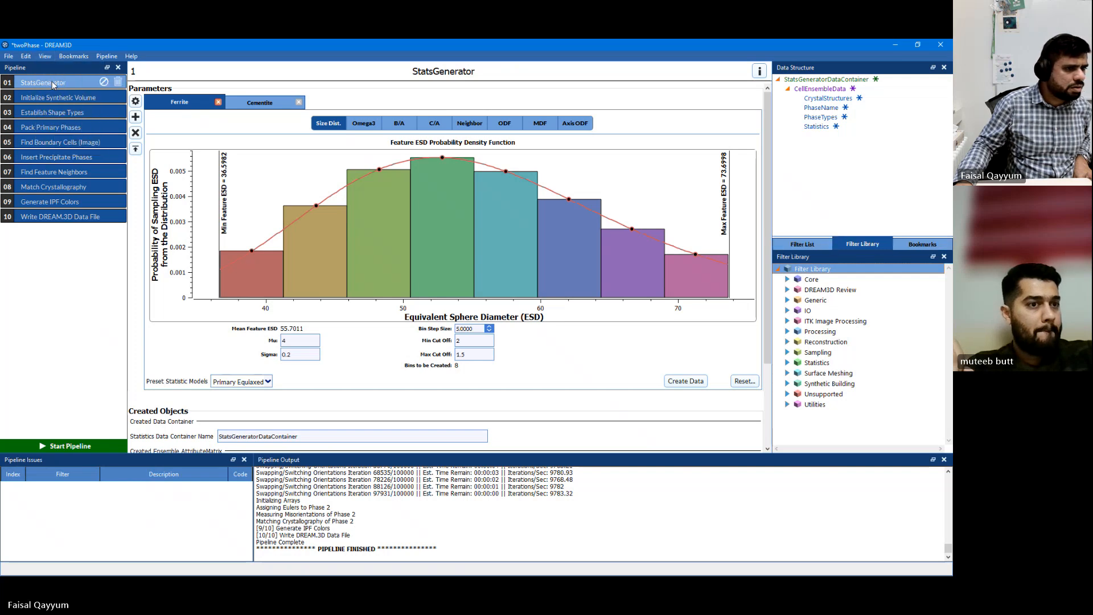
{"action": "left_click", "coordinate": [804, 246]}
{"action": "left_click", "coordinate": [817, 269]}
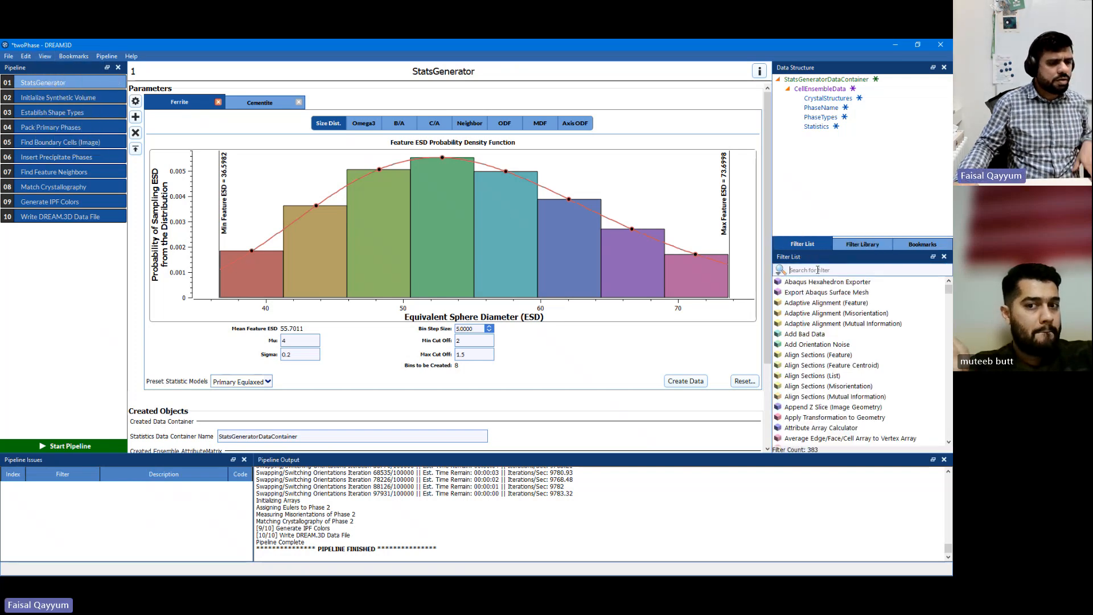
{"action": "type", "text": "damask"}
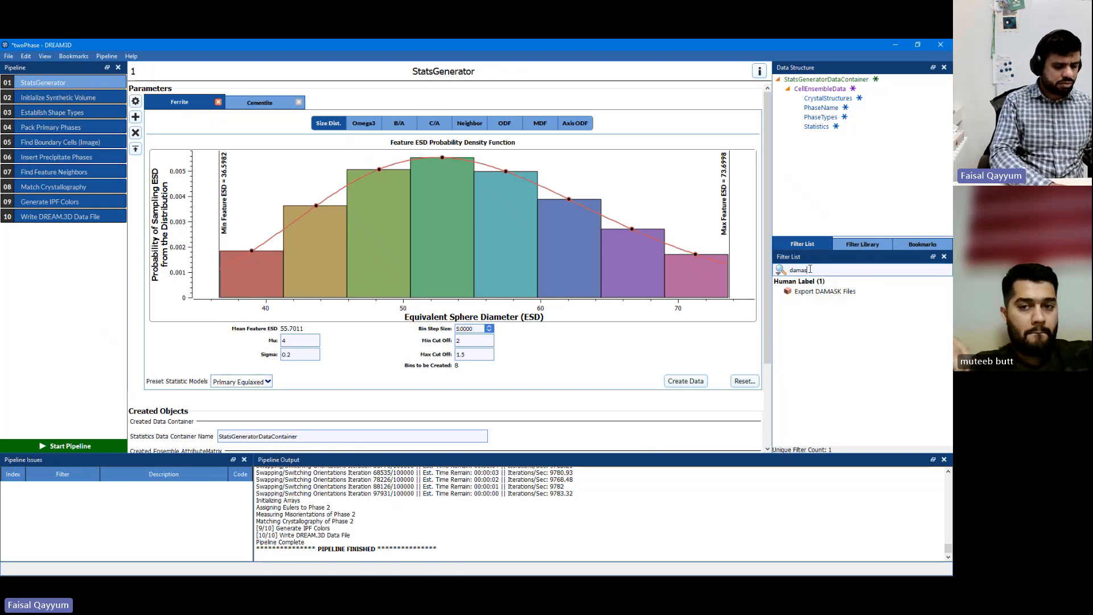
{"action": "double_click", "coordinate": [817, 296]}
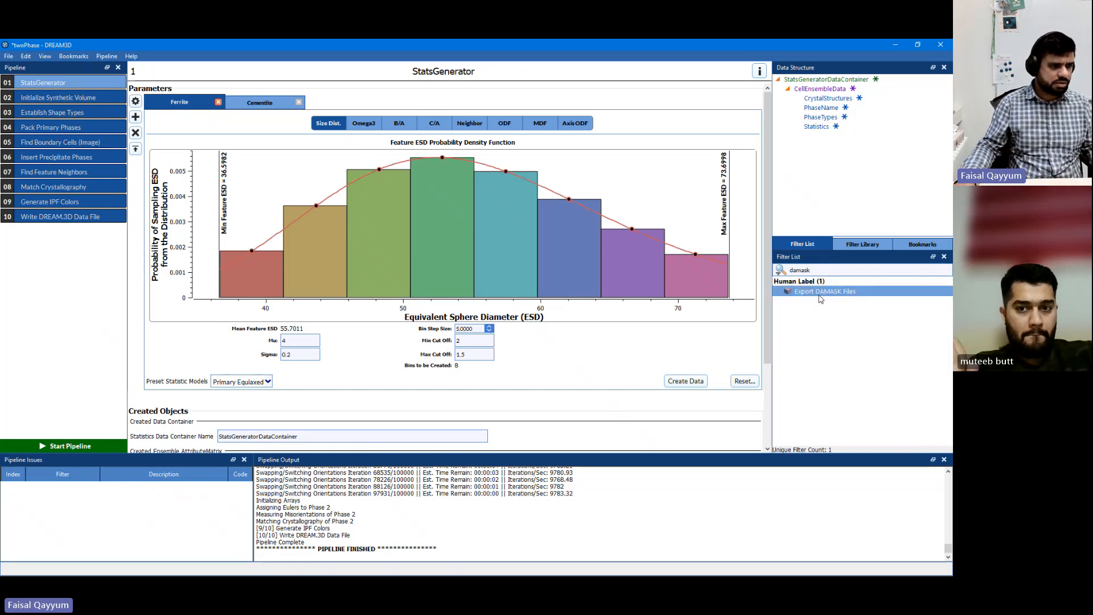
{"action": "left_click", "coordinate": [47, 233]}
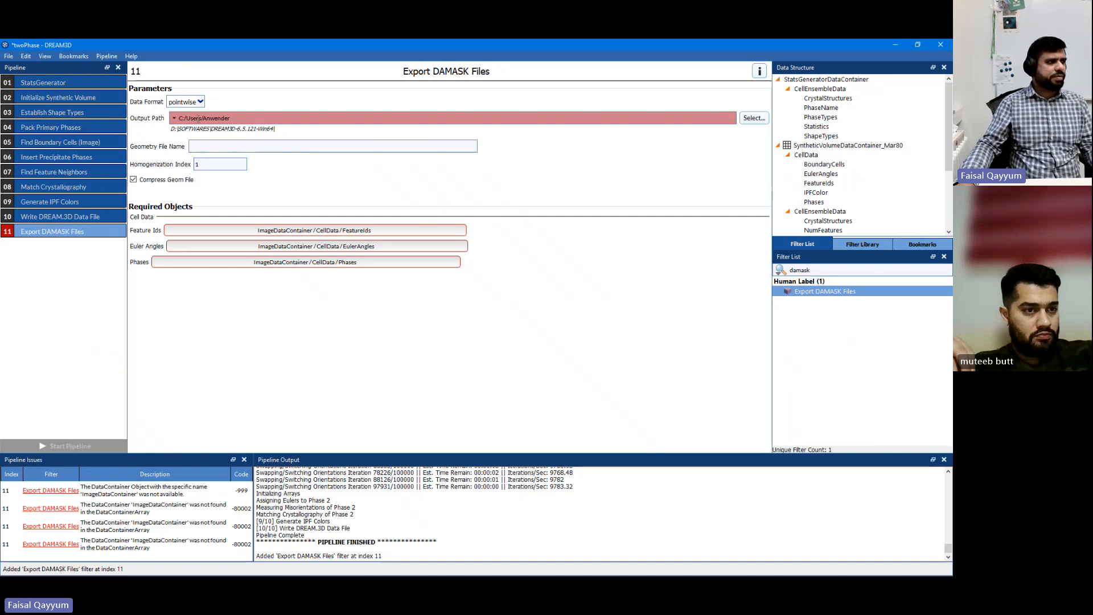
Set the DAMASK export's data format to grainwise and its output path to the Dream3D RVE Testing folder.
{"action": "left_click", "coordinate": [200, 103]}
{"action": "left_click", "coordinate": [188, 120]}
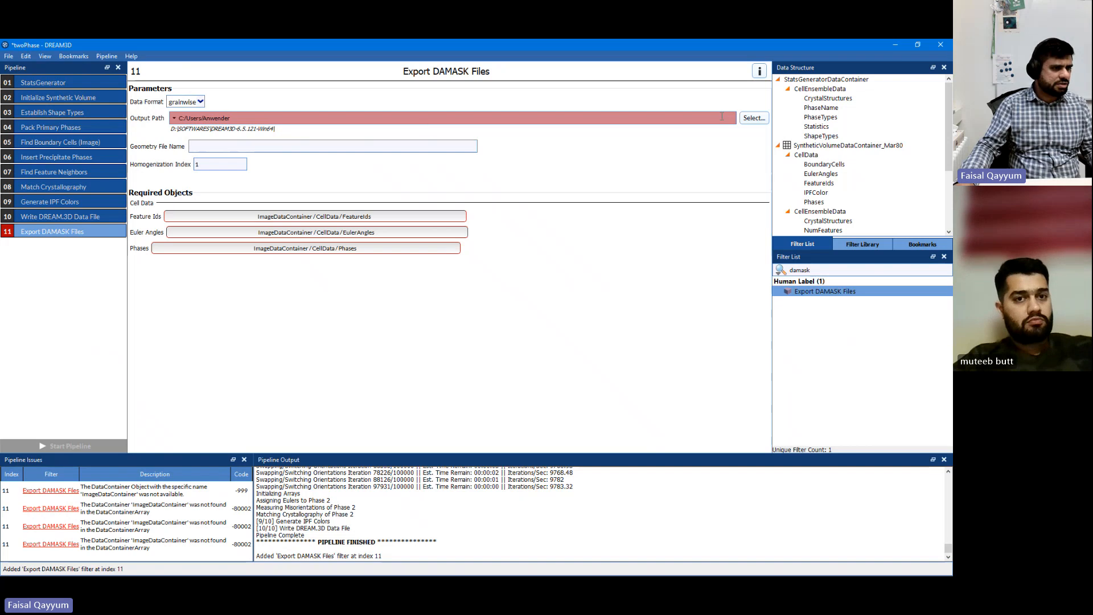
{"action": "left_click", "coordinate": [754, 118]}
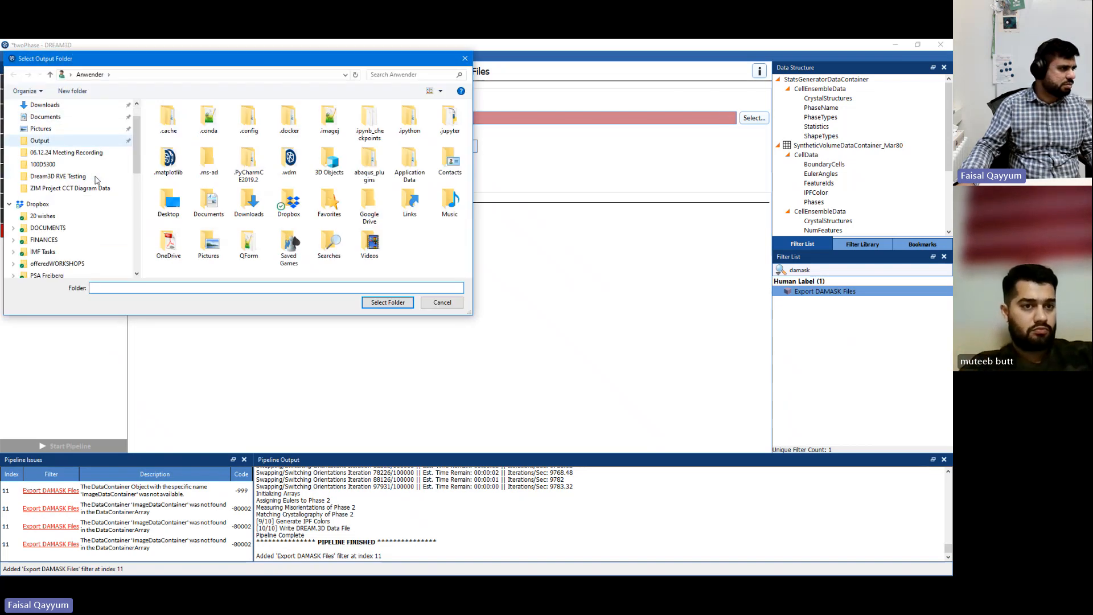
{"action": "left_click", "coordinate": [57, 208]}
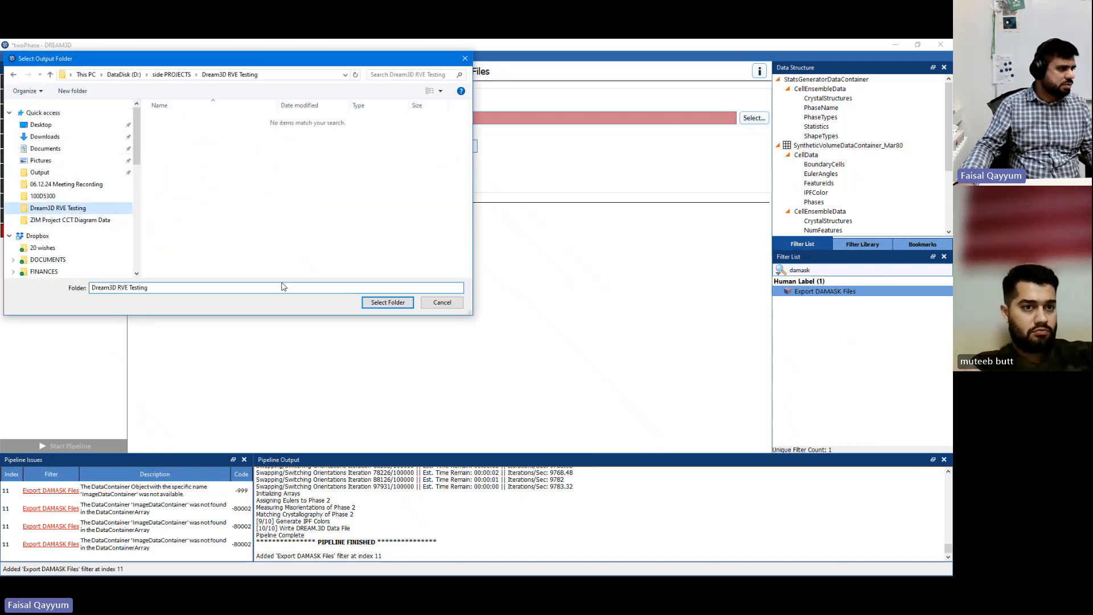
{"action": "left_click", "coordinate": [383, 302]}
Enter thowPhaseExample as the DAMASK export's geometry file name and apply it.
{"action": "left_click", "coordinate": [238, 138]}
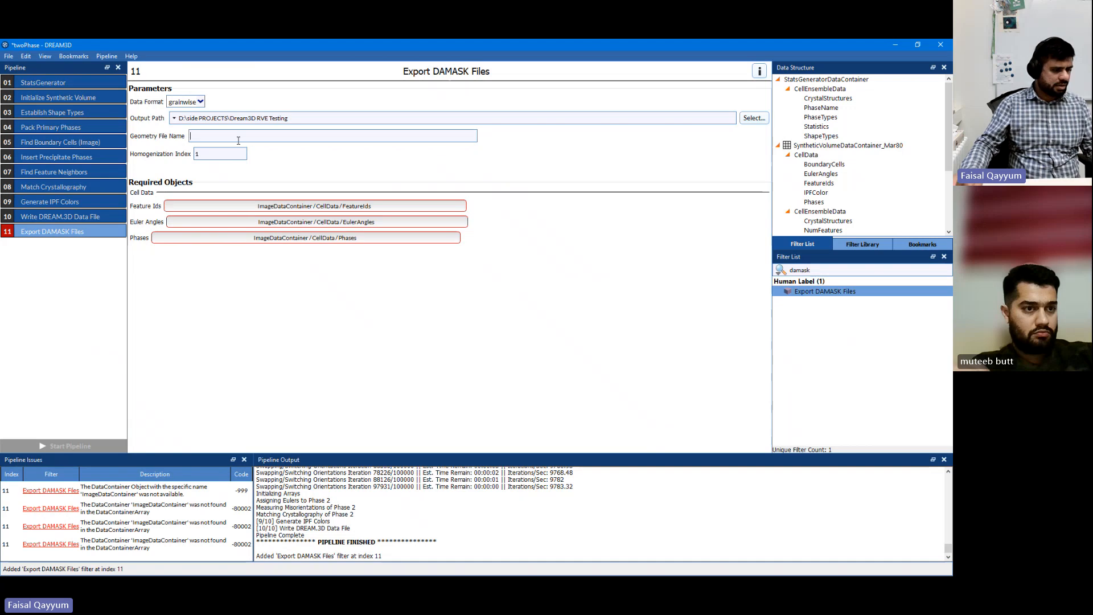
{"action": "type", "text": "thowPhase"}
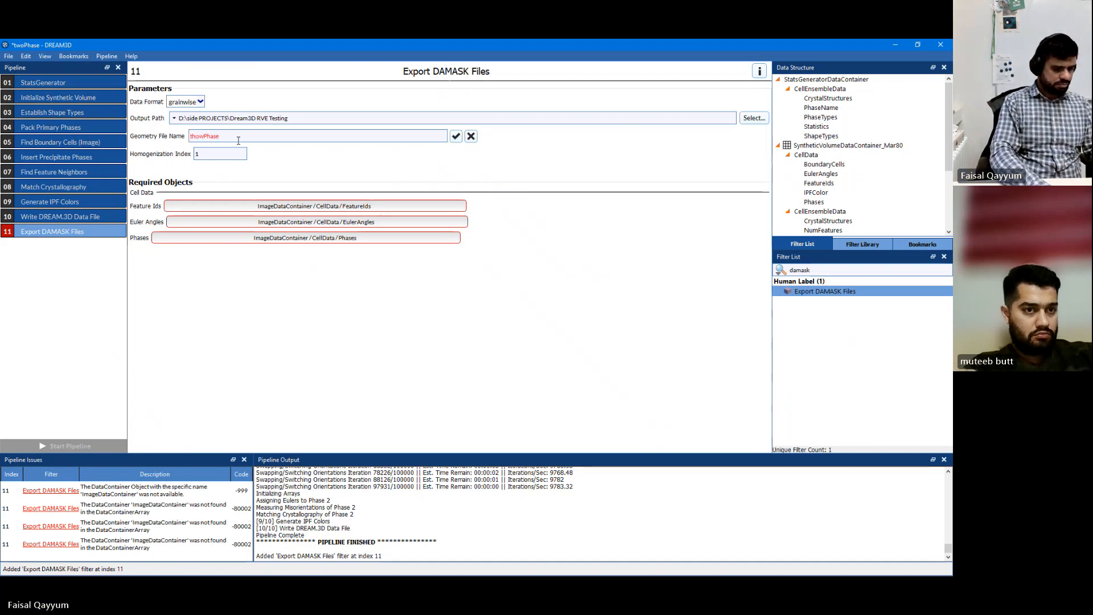
{"action": "type", "text": "Example"}
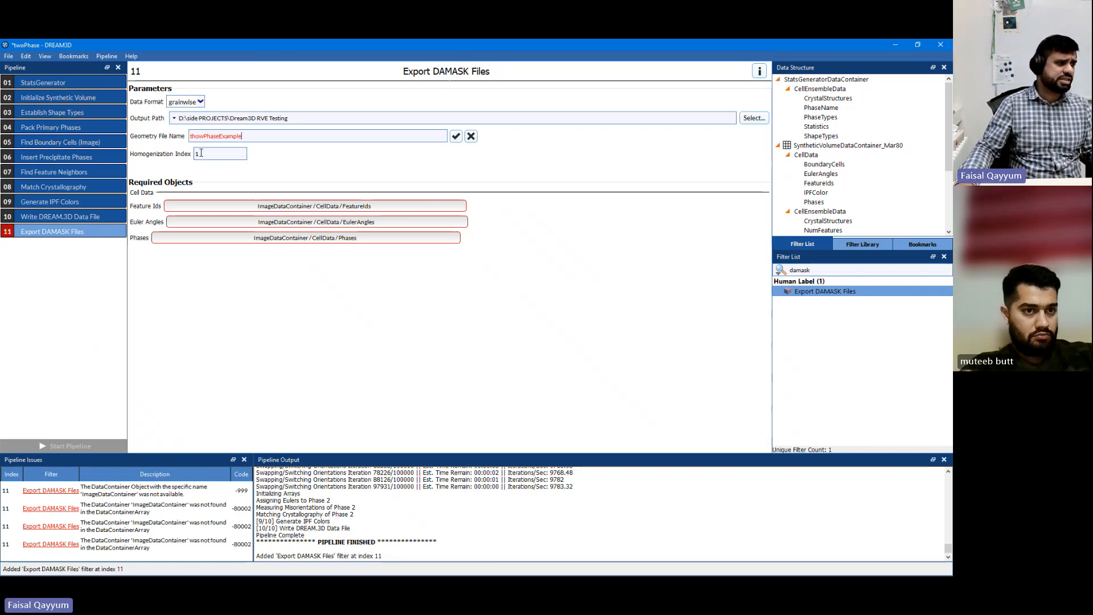
{"action": "left_click", "coordinate": [456, 136]}
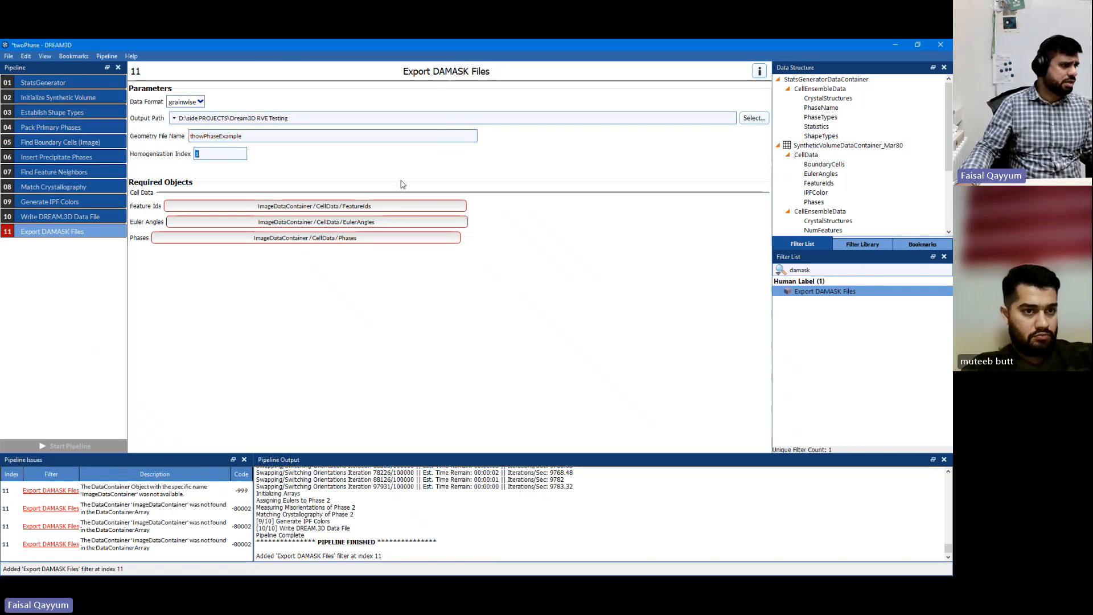
Assign FeatureIds, EulerAngles and Phases from the SyntheticVolumeDataContainer_Mar80 CellData as the export's required Feature Ids, Euler Angles and Phases arrays.
{"action": "left_click", "coordinate": [369, 207]}
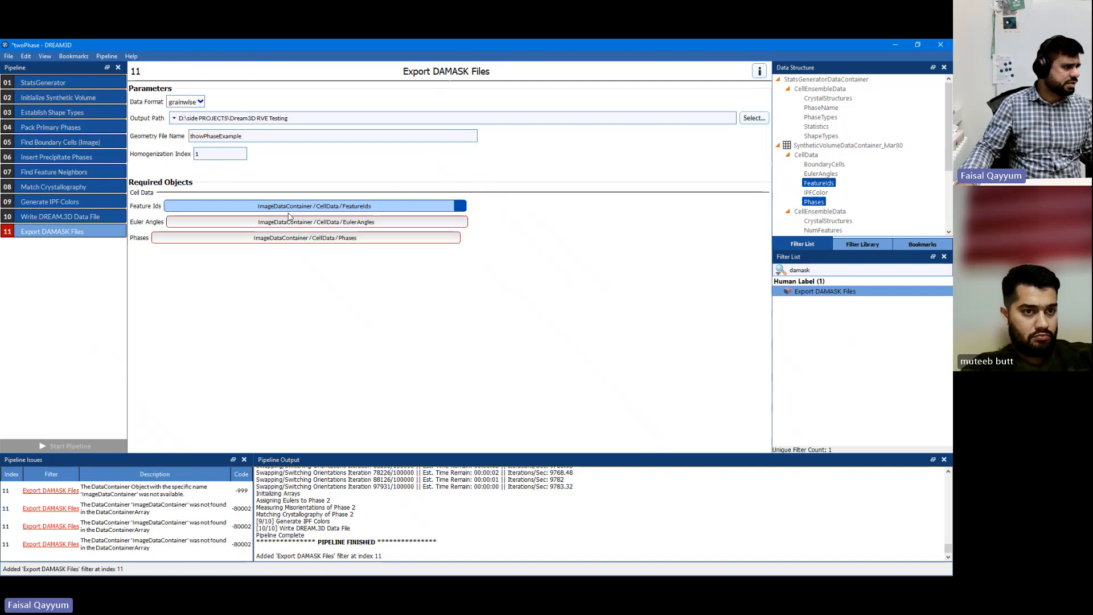
{"action": "left_click", "coordinate": [818, 183]}
{"action": "left_click", "coordinate": [393, 222]}
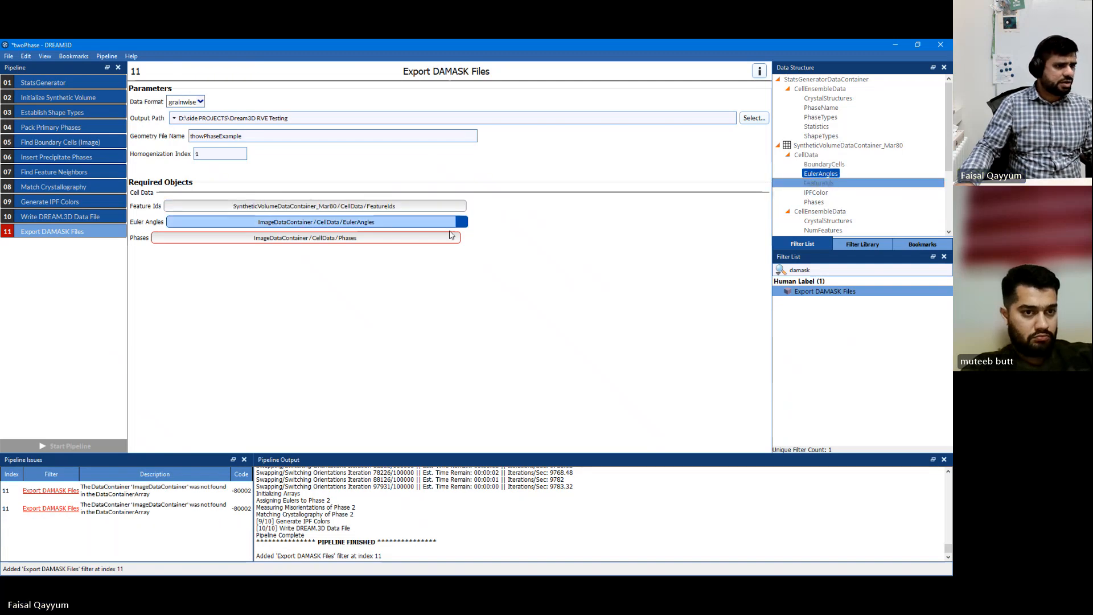
{"action": "left_click", "coordinate": [822, 173]}
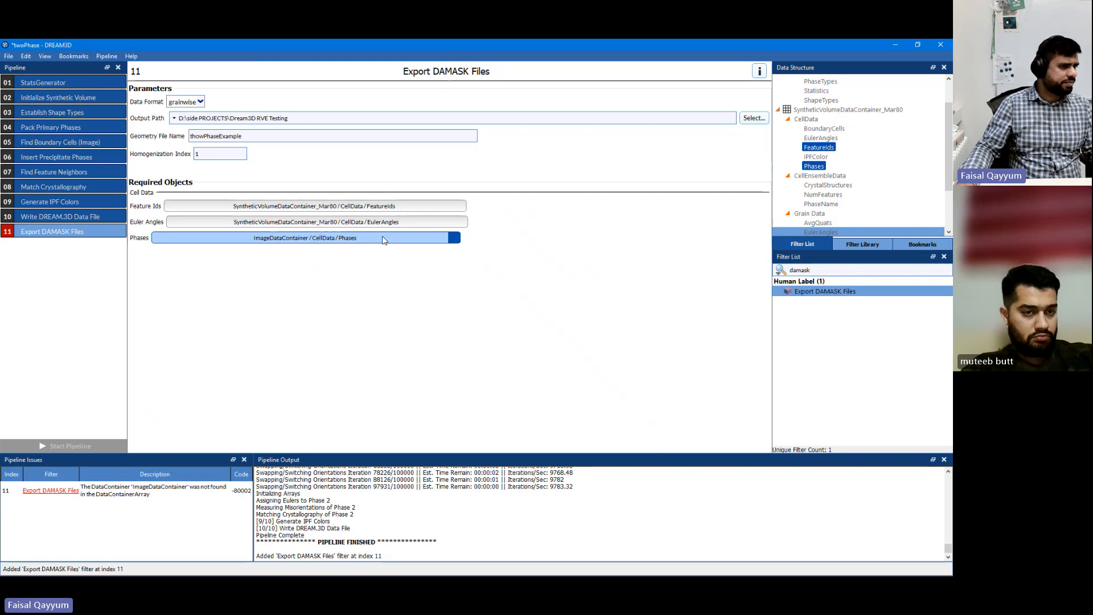
{"action": "left_click", "coordinate": [308, 237]}
{"action": "left_click", "coordinate": [813, 167]}
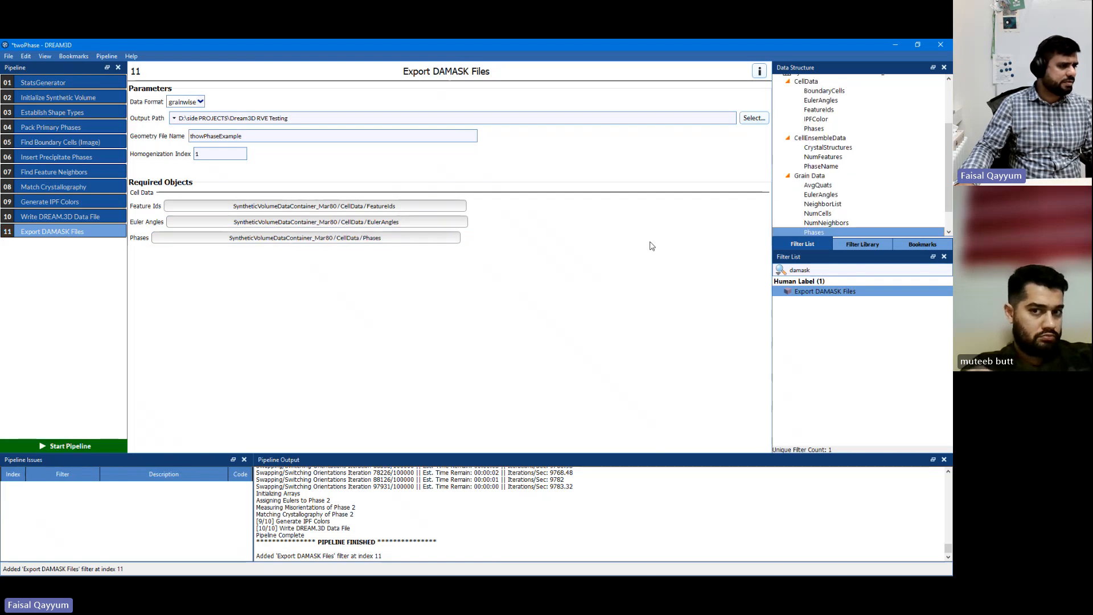
Run the pipeline with the DAMASK export and switch to the Dream3D RVE Testing folder in File Explorer.
{"action": "left_click", "coordinate": [76, 445]}
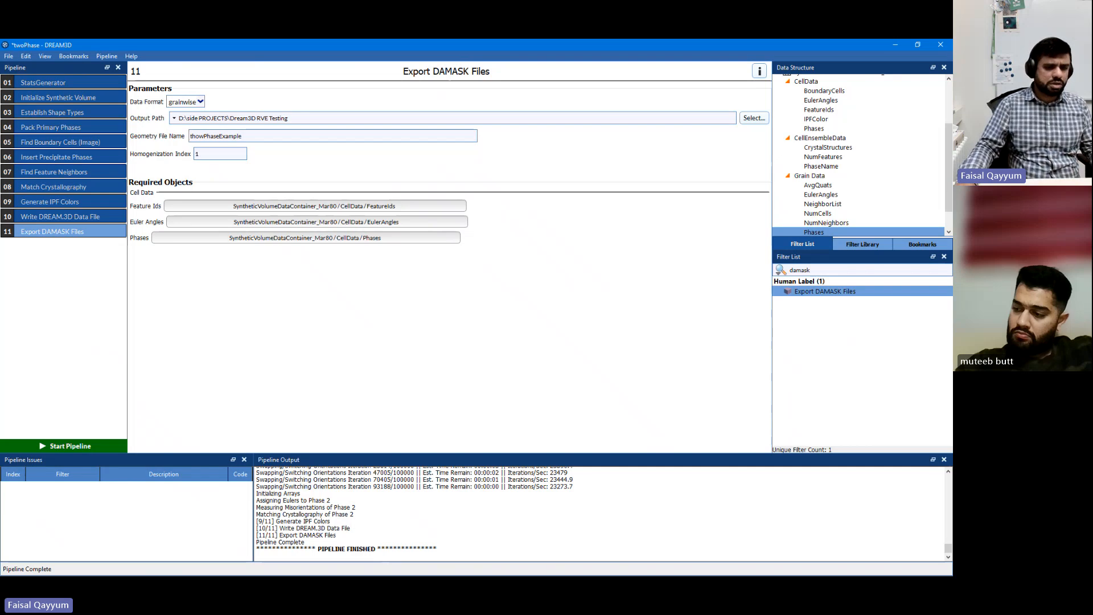
{"action": "key", "text": "alt+Tab"}
{"action": "left_click", "coordinate": [212, 263]}
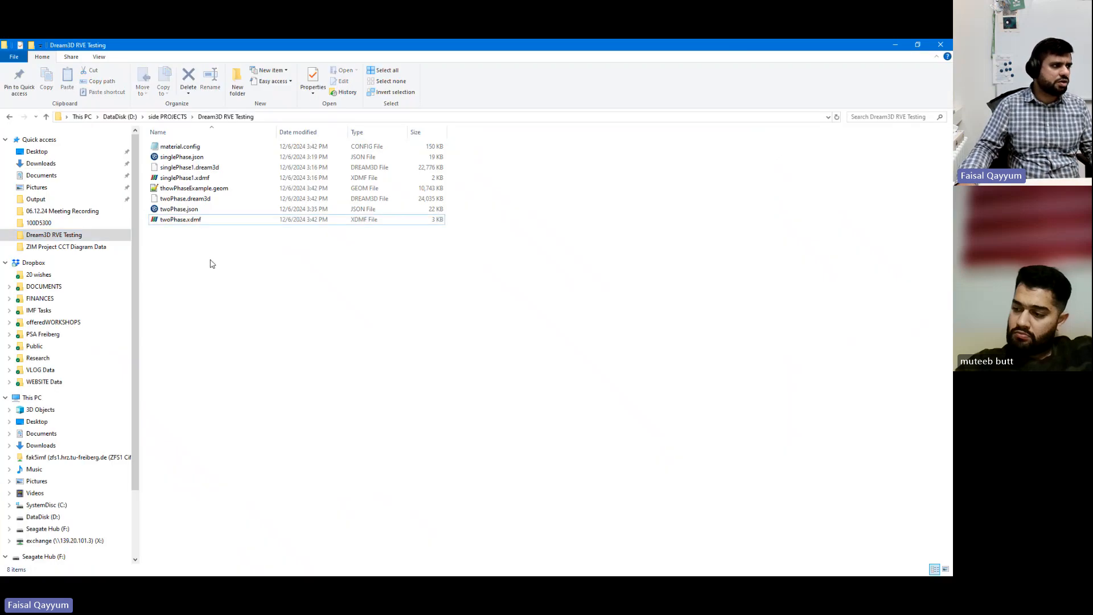
Locate the exported material.config and thowPhaseExample.geom files, and open material.config in a maximized Notepad window.
{"action": "left_click", "coordinate": [220, 147]}
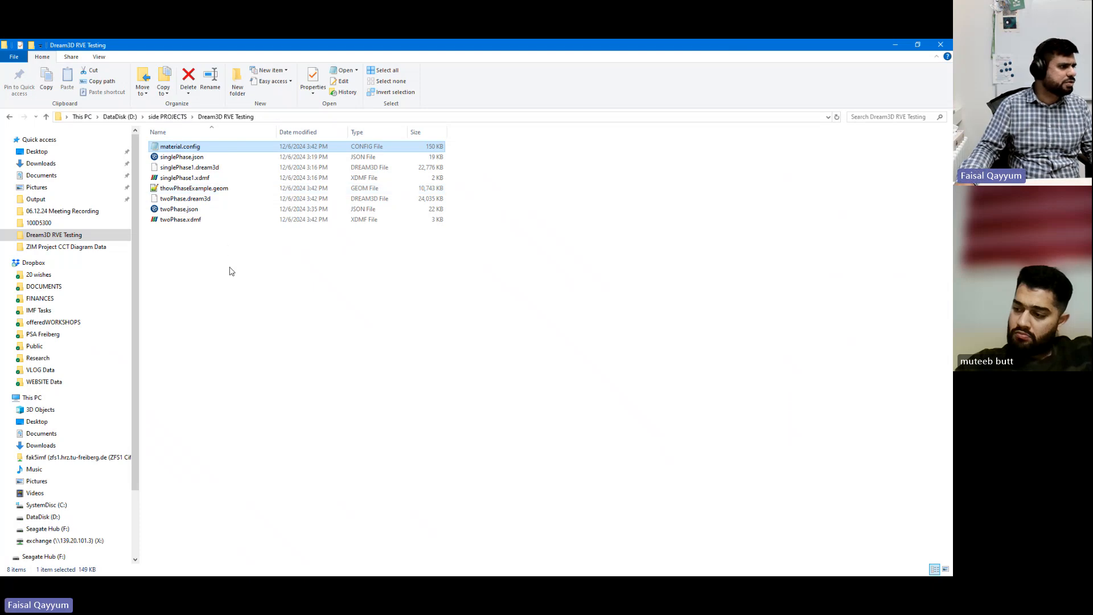
{"action": "left_click", "coordinate": [214, 189]}
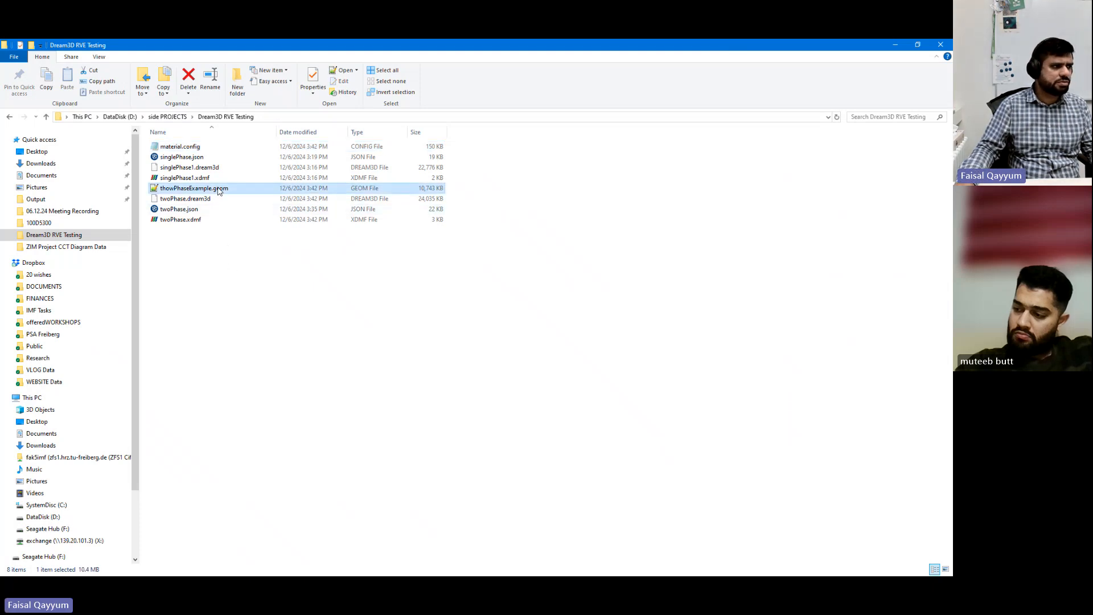
{"action": "left_click", "coordinate": [204, 146]}
{"action": "left_click", "coordinate": [217, 188], "text": "ctrl"}
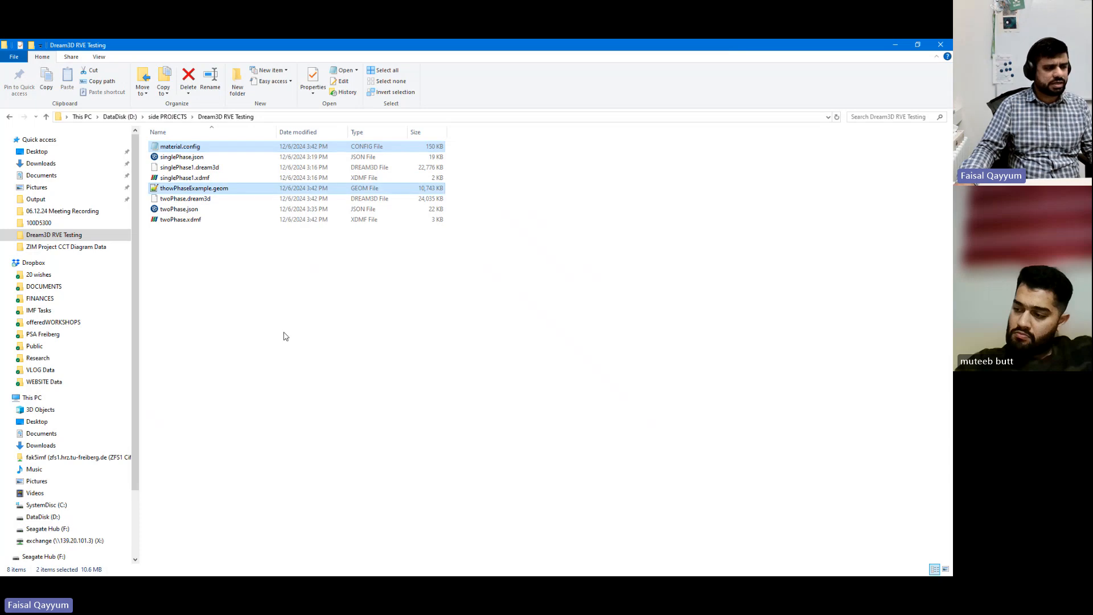
{"action": "left_click", "coordinate": [272, 267]}
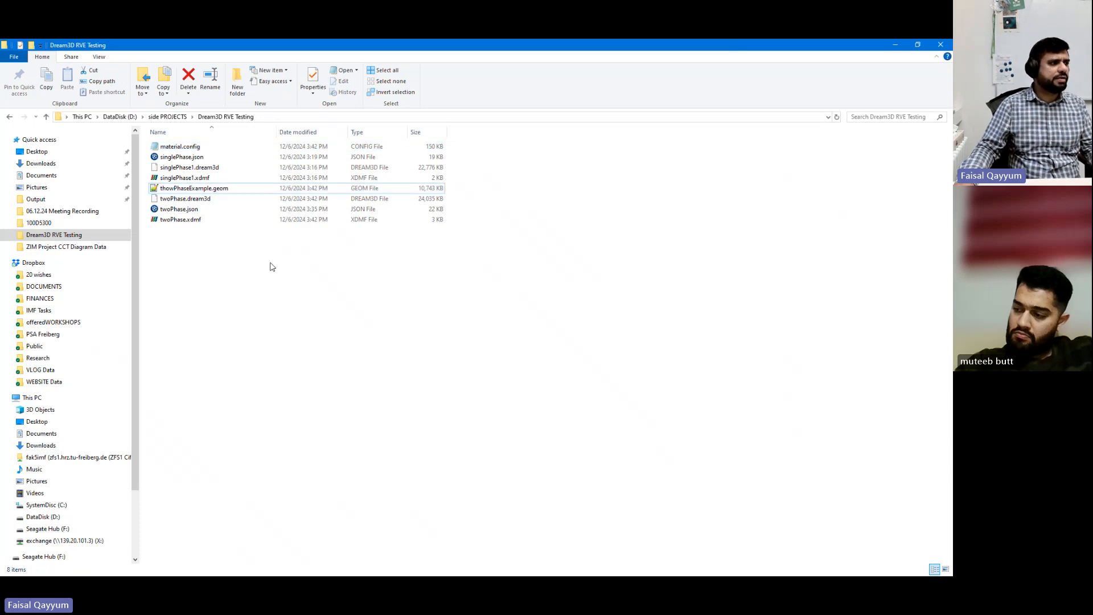
{"action": "left_click", "coordinate": [195, 147]}
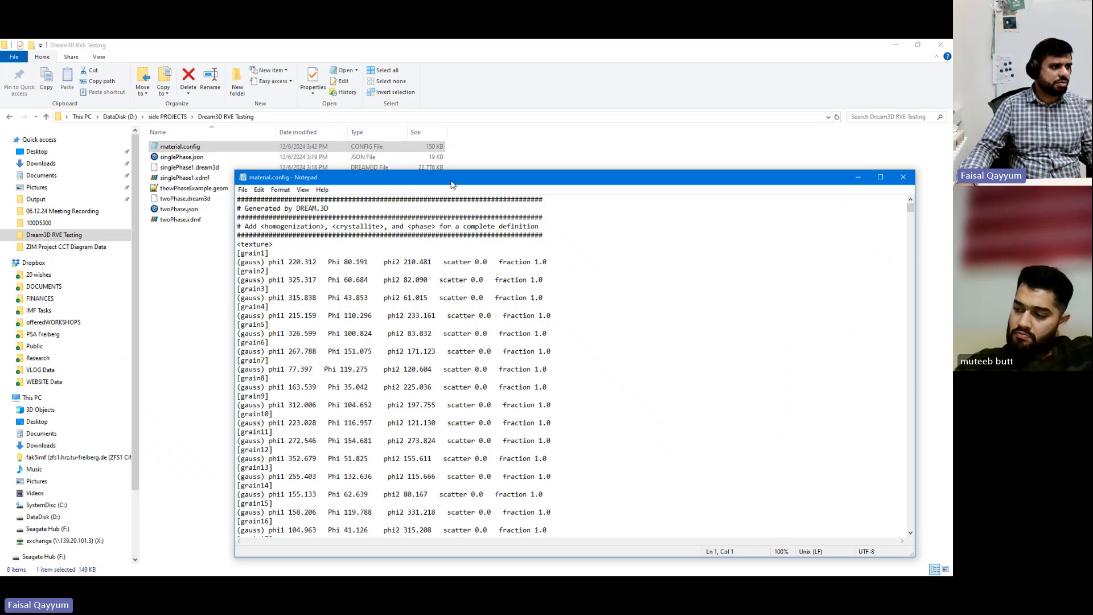
{"action": "double_click", "coordinate": [451, 181]}
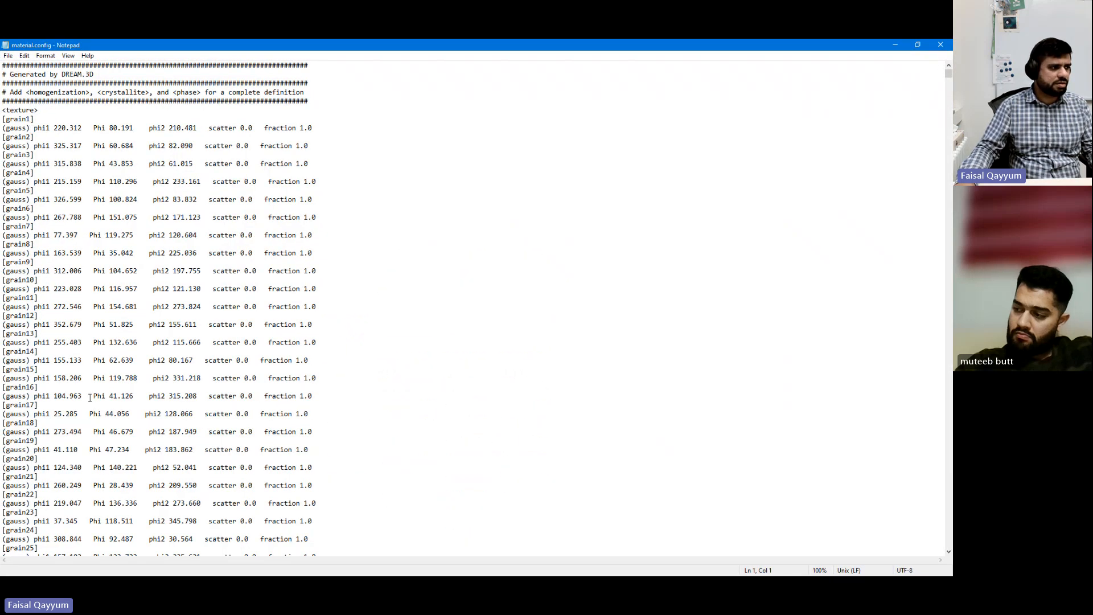
Examine the grain orientation entries and the generated header comments in material.config, and close the file.
{"action": "scroll", "coordinate": [90, 397], "scroll_direction": "down", "scroll_amount": 20}
{"action": "scroll", "coordinate": [93, 402], "scroll_direction": "up", "scroll_amount": 20}
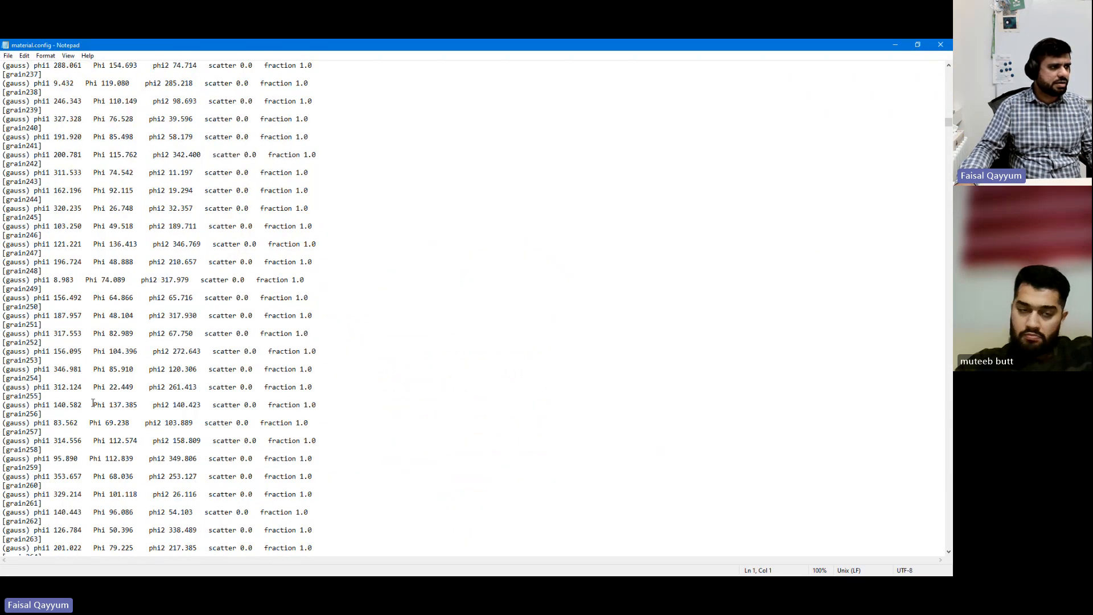
{"action": "scroll", "coordinate": [93, 391], "scroll_direction": "up", "scroll_amount": 16}
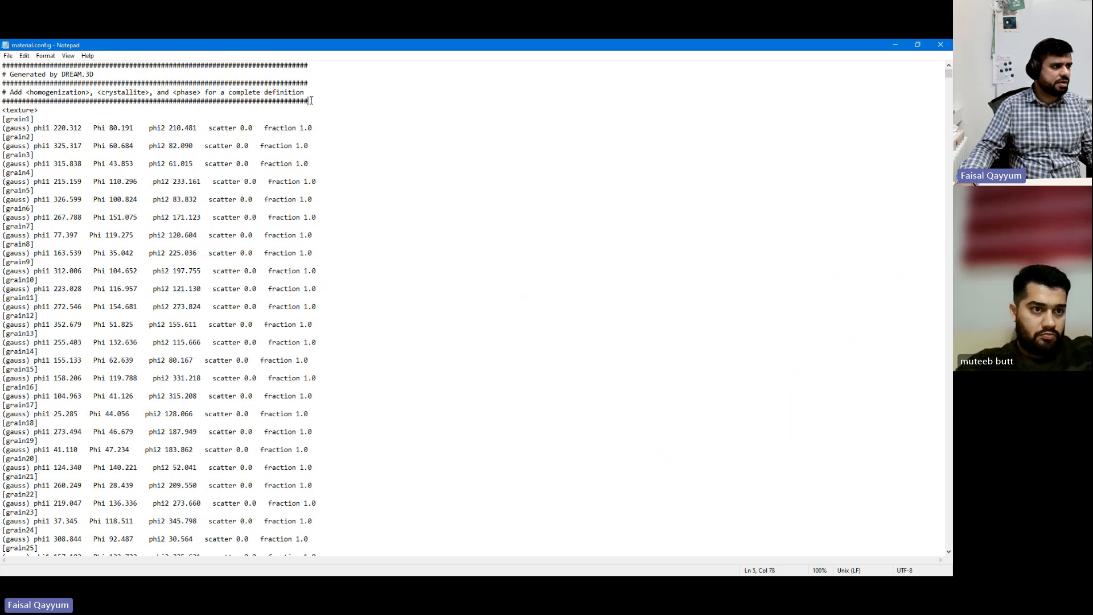
{"action": "left_click_drag", "start_coordinate": [311, 101], "coordinate": [2, 73]}
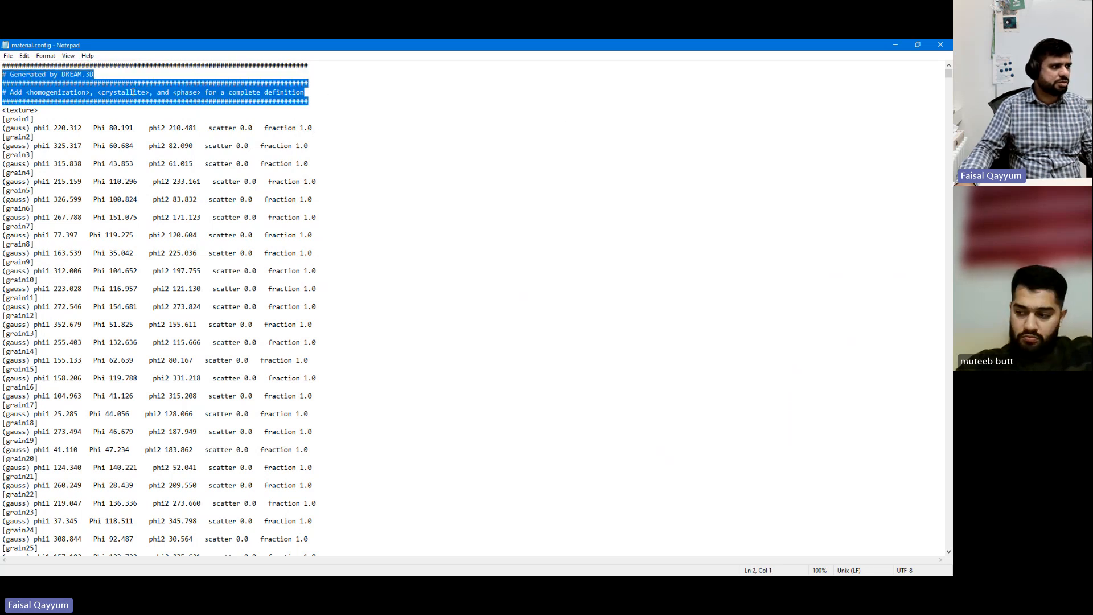
{"action": "left_click", "coordinate": [939, 44]}
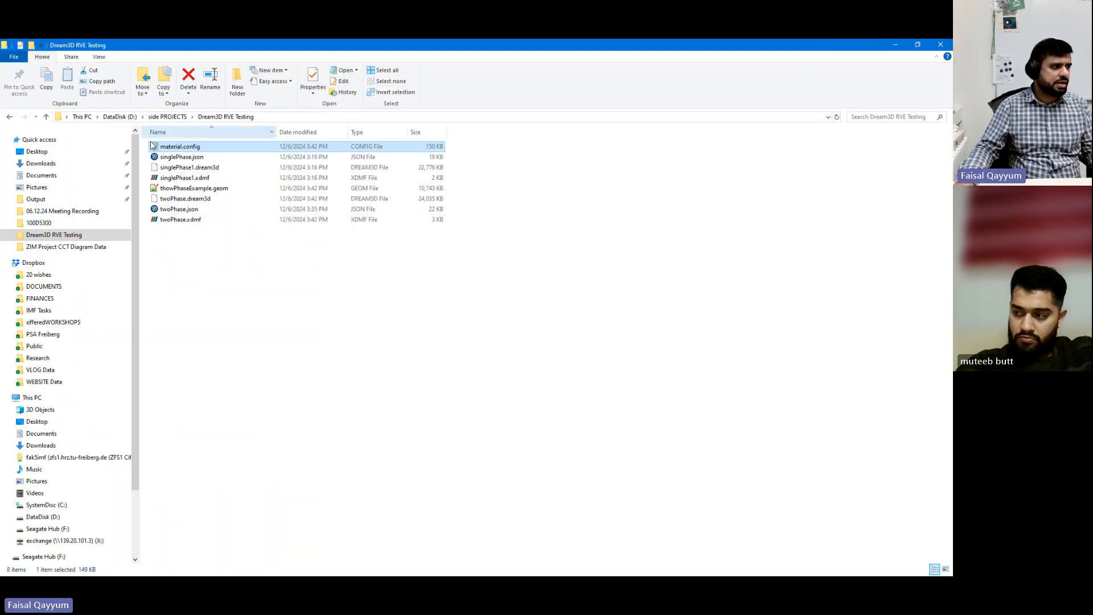
Open thowPhaseExample.geom, examine its header and the grain numbers of the grid, and close it.
{"action": "double_click", "coordinate": [205, 189]}
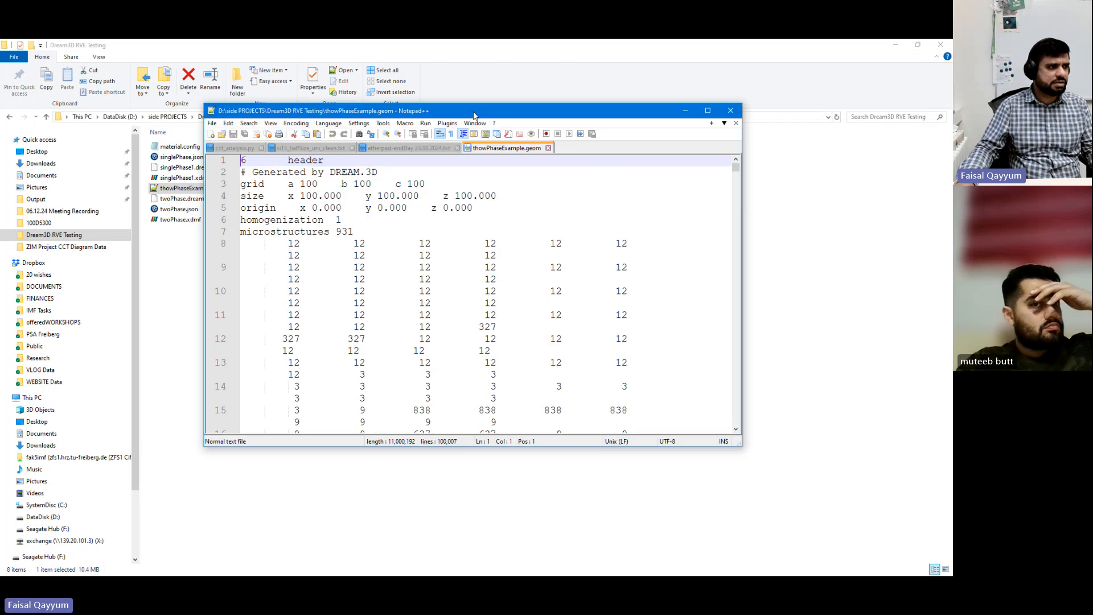
{"action": "scroll", "coordinate": [510, 449], "scroll_direction": "down", "scroll_amount": 20}
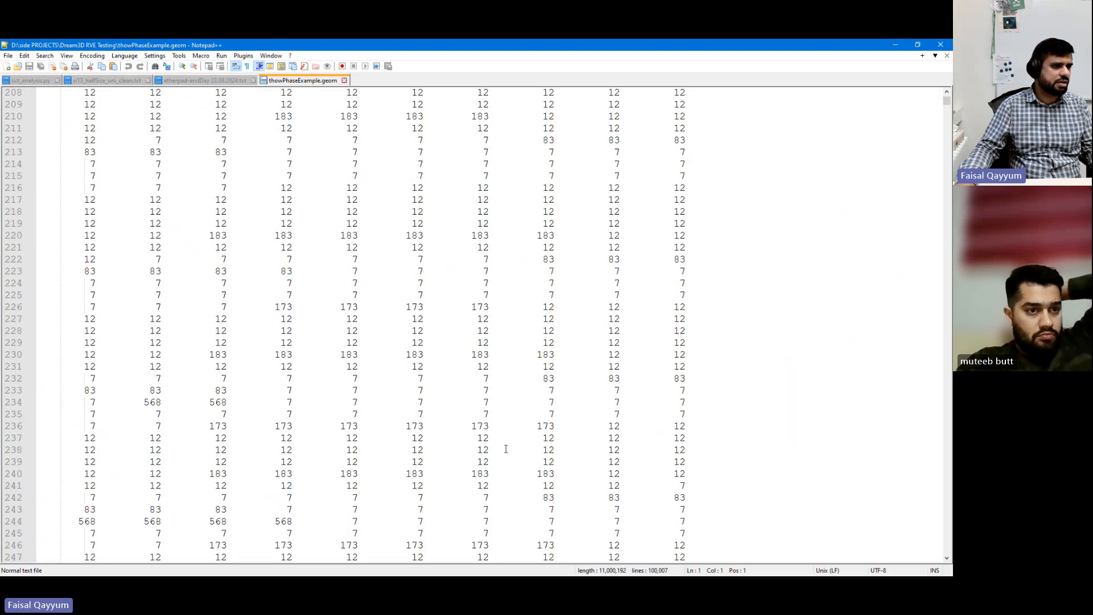
{"action": "scroll", "coordinate": [505, 449], "scroll_direction": "up", "scroll_amount": 20}
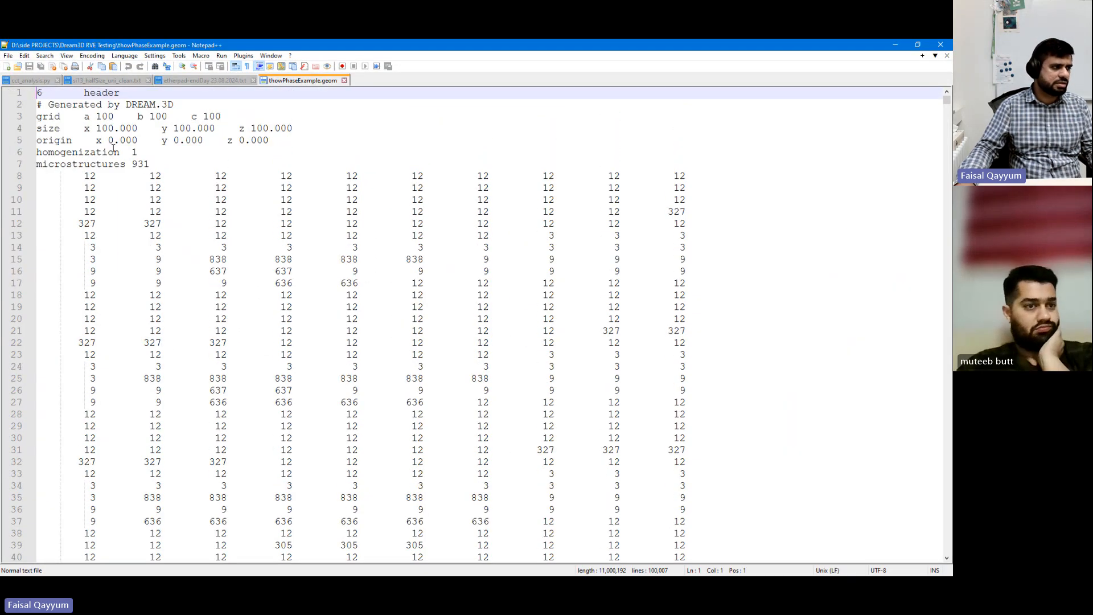
{"action": "left_click", "coordinate": [941, 45]}
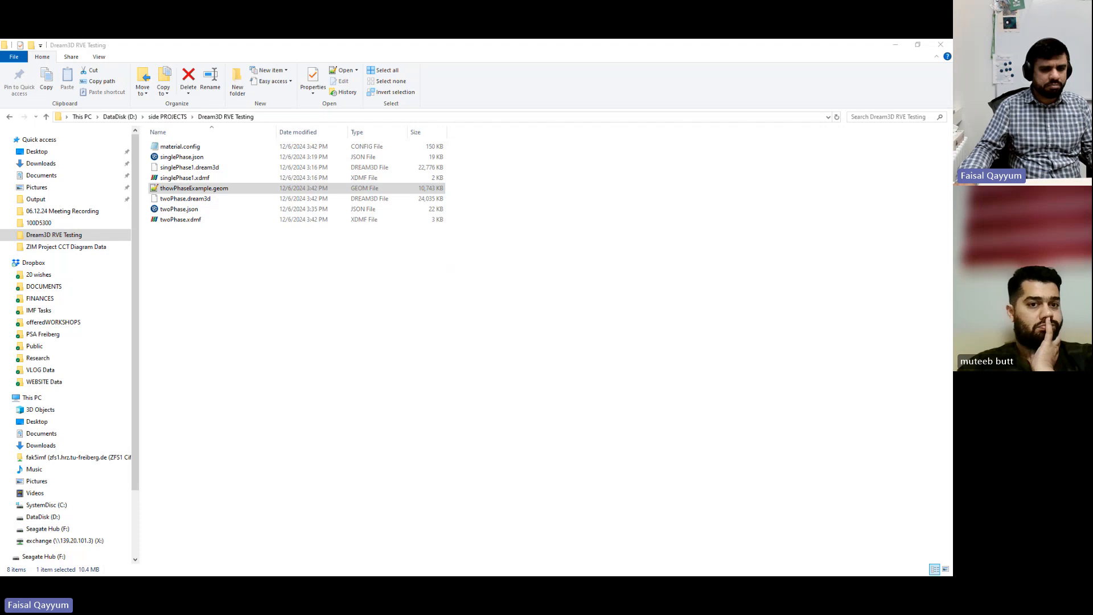
Switch back to DREAM3D, search the filters for "abaq" and add Export Abaqus Surface Mesh at the end of the pipeline.
{"action": "key", "text": "alt+Tab"}
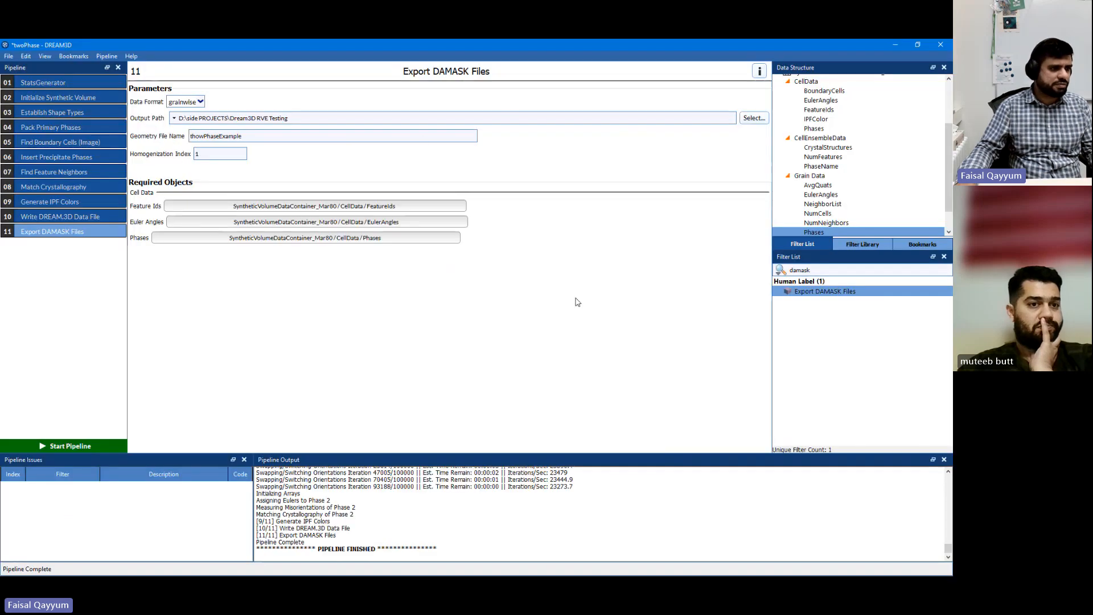
{"action": "double_click", "coordinate": [807, 271]}
{"action": "type", "text": "abaq"}
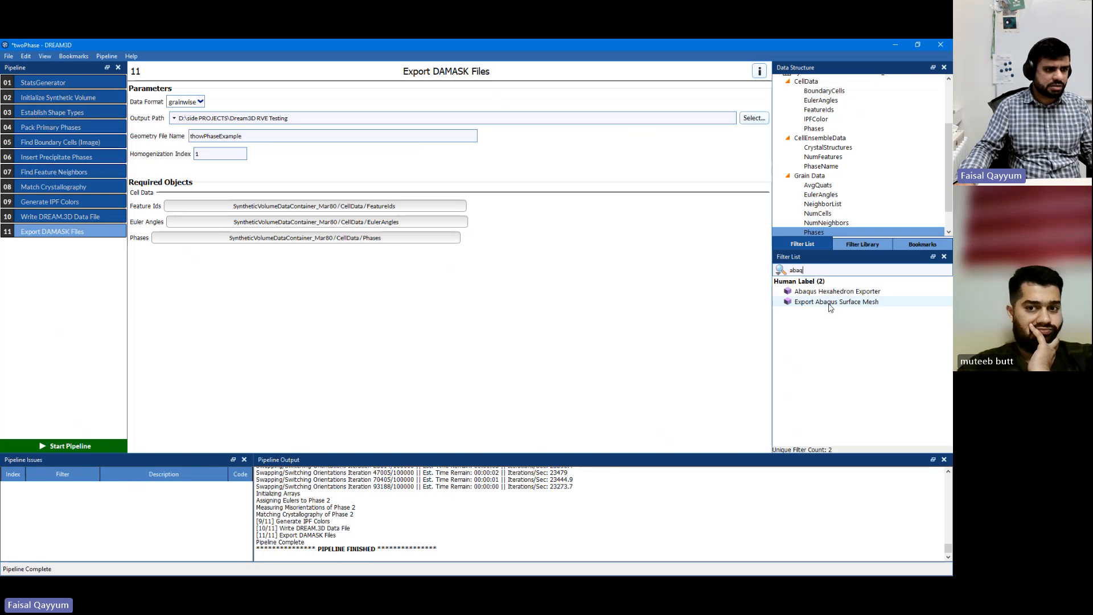
{"action": "mouse_move", "coordinate": [830, 307]}
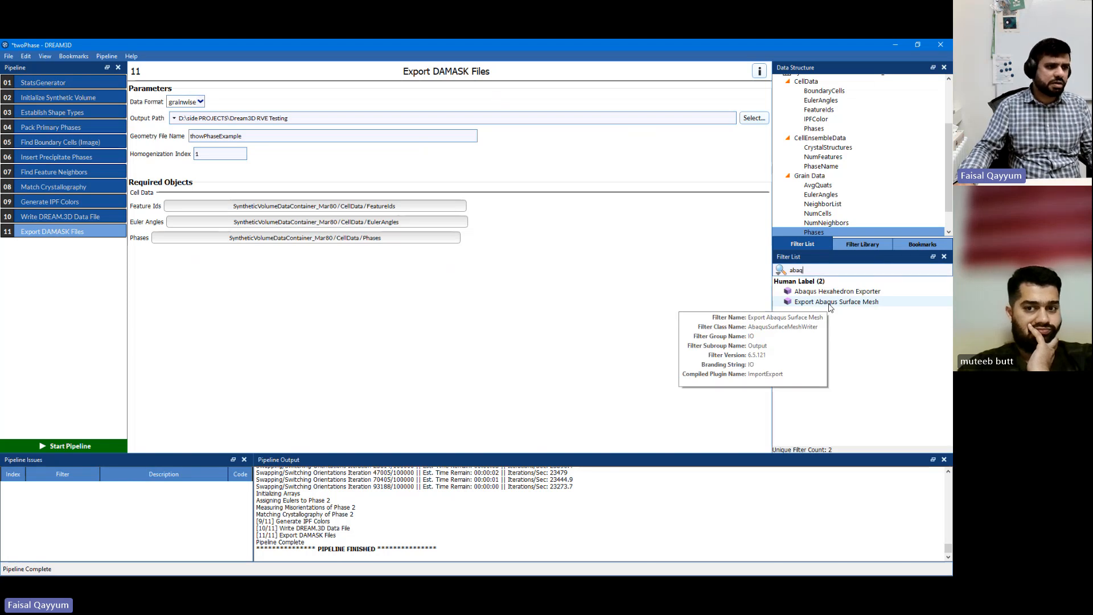
{"action": "left_click_drag", "start_coordinate": [830, 307], "coordinate": [88, 278]}
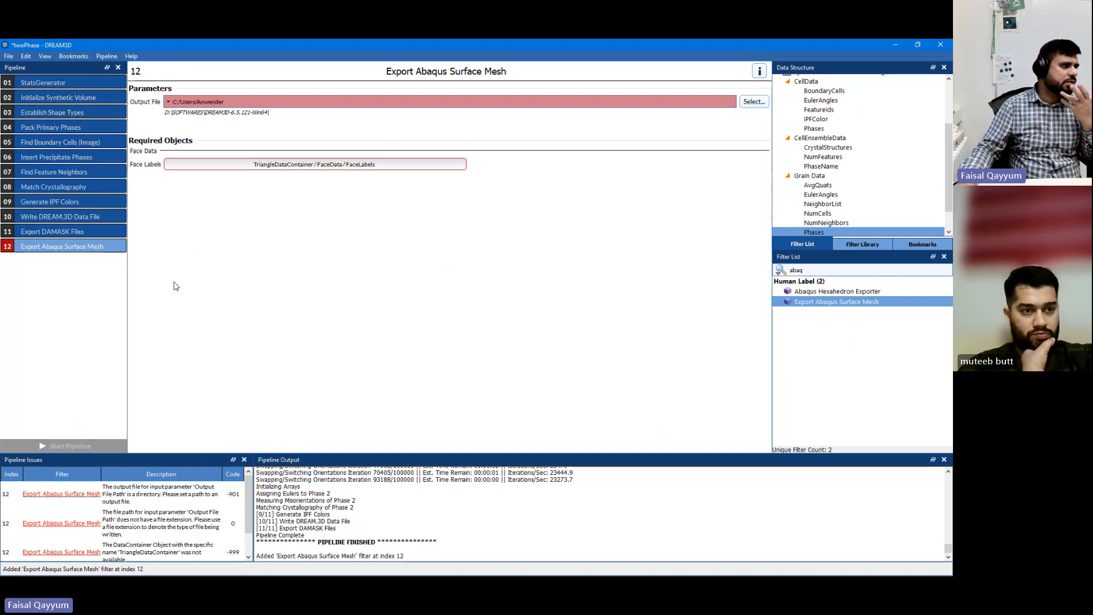
Set the Abaqus surface mesh export's output file to abaqusTest.inp in the Dream3D RVE Testing folder.
{"action": "left_click", "coordinate": [741, 105]}
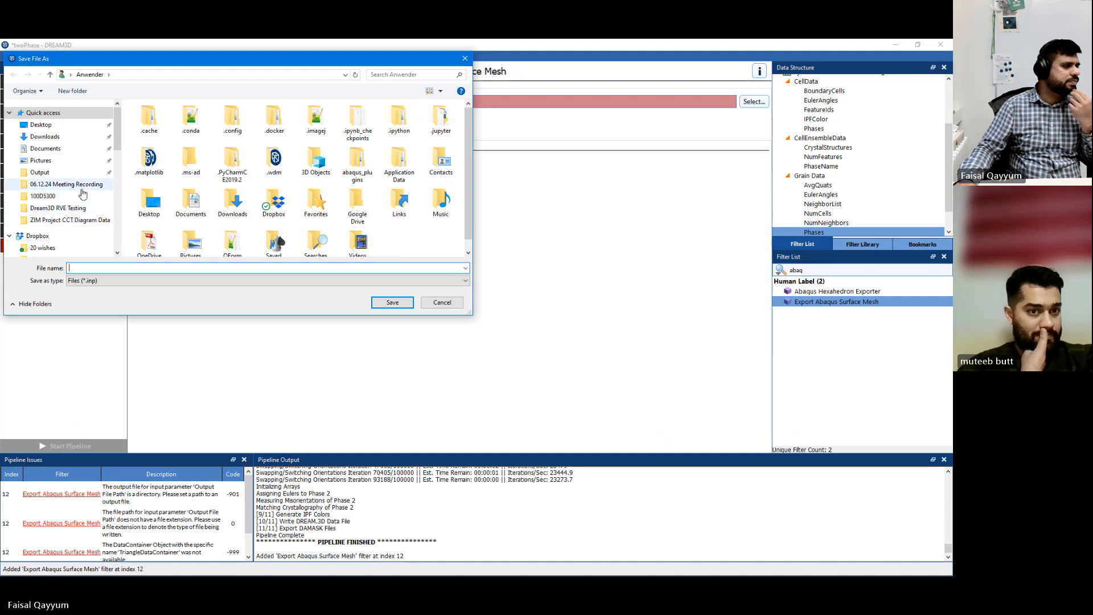
{"action": "left_click", "coordinate": [75, 208]}
{"action": "left_click", "coordinate": [387, 303]}
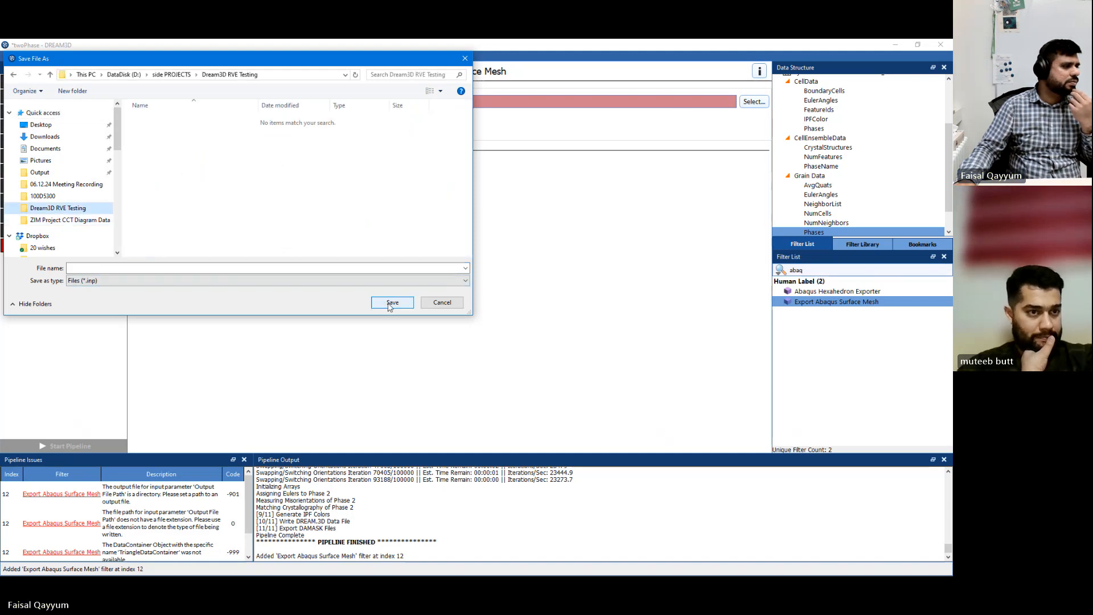
{"action": "left_click", "coordinate": [208, 267]}
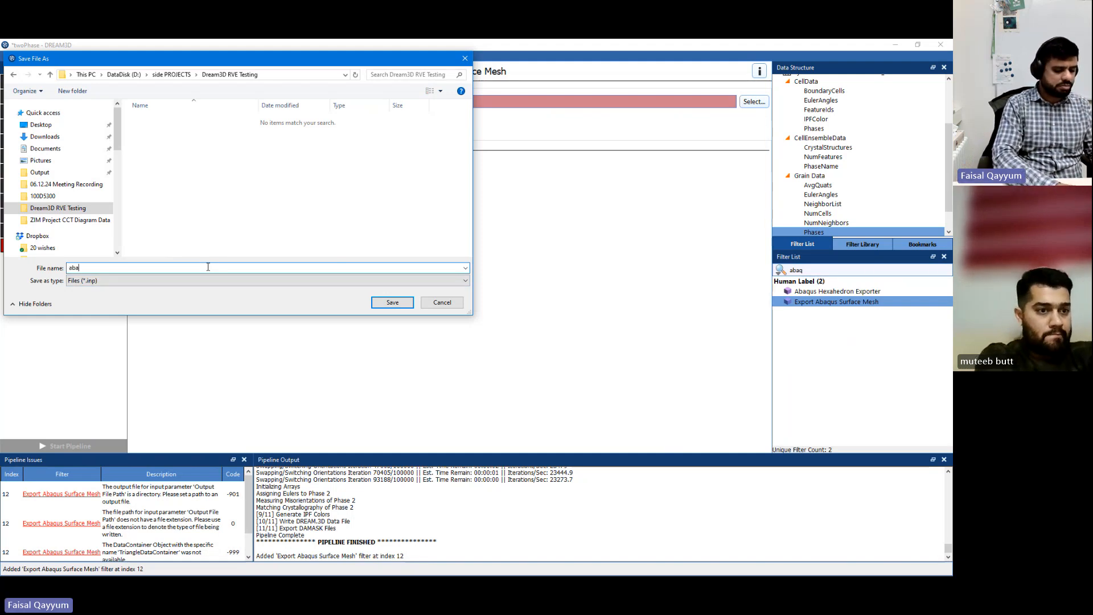
{"action": "type", "text": "est"}
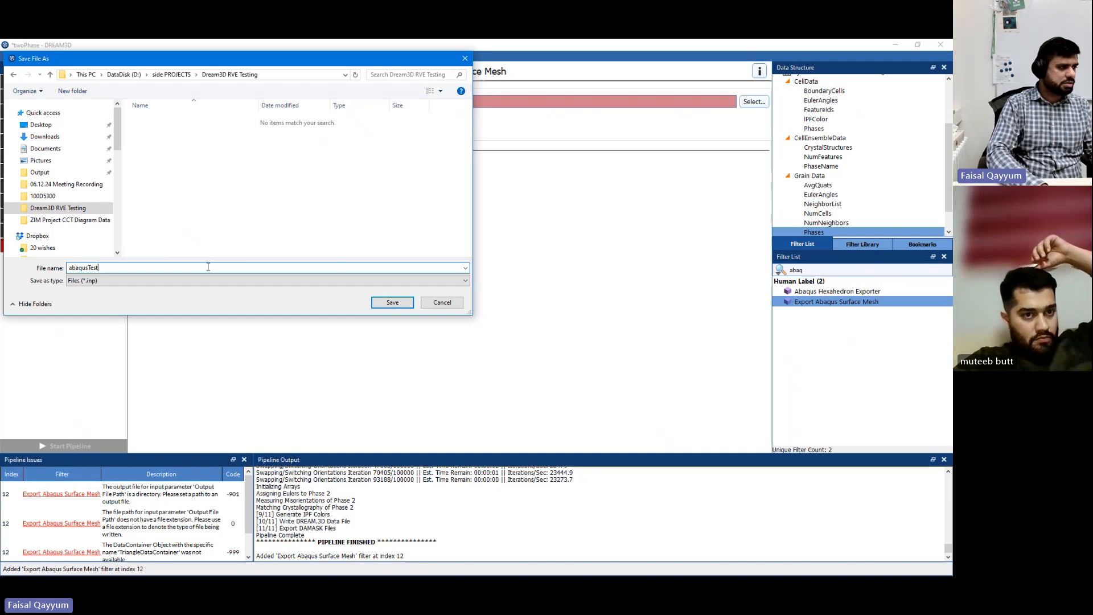
{"action": "key", "text": "Return"}
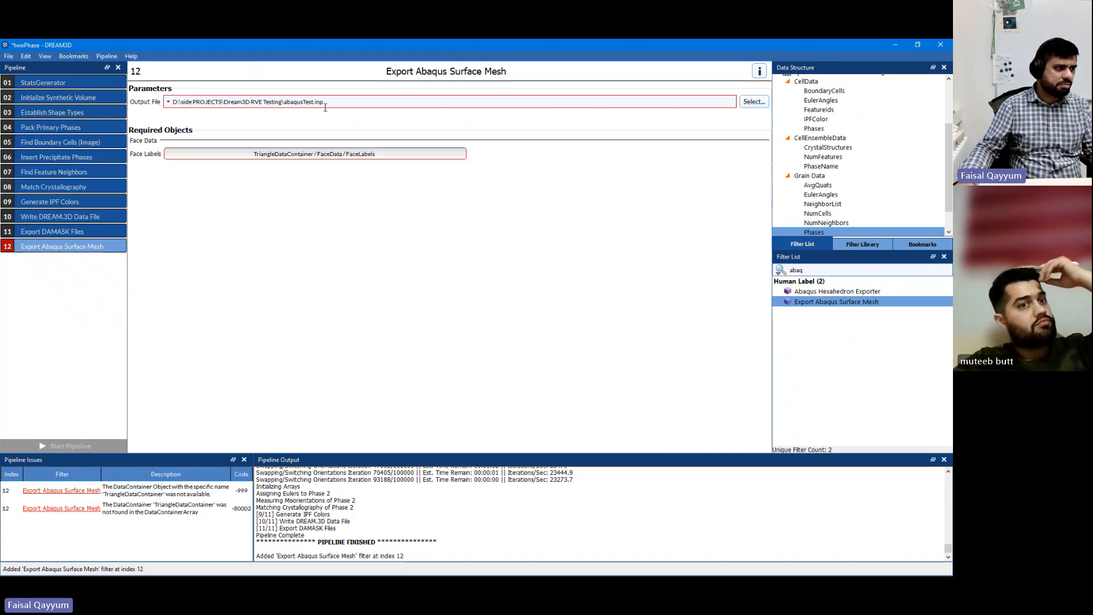
Look through the data structure for matching Face Labels and remove the Export Abaqus Surface Mesh filter from the pipeline.
{"action": "left_click", "coordinate": [339, 154]}
{"action": "scroll", "coordinate": [823, 212], "scroll_direction": "down", "scroll_amount": 1}
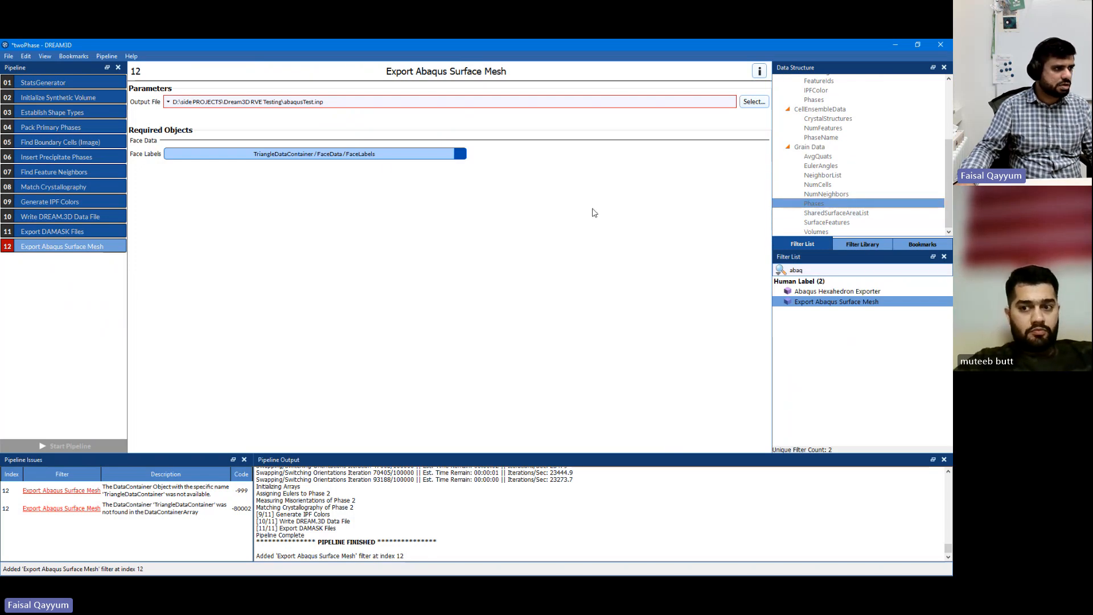
{"action": "scroll", "coordinate": [894, 211], "scroll_direction": "up", "scroll_amount": 4}
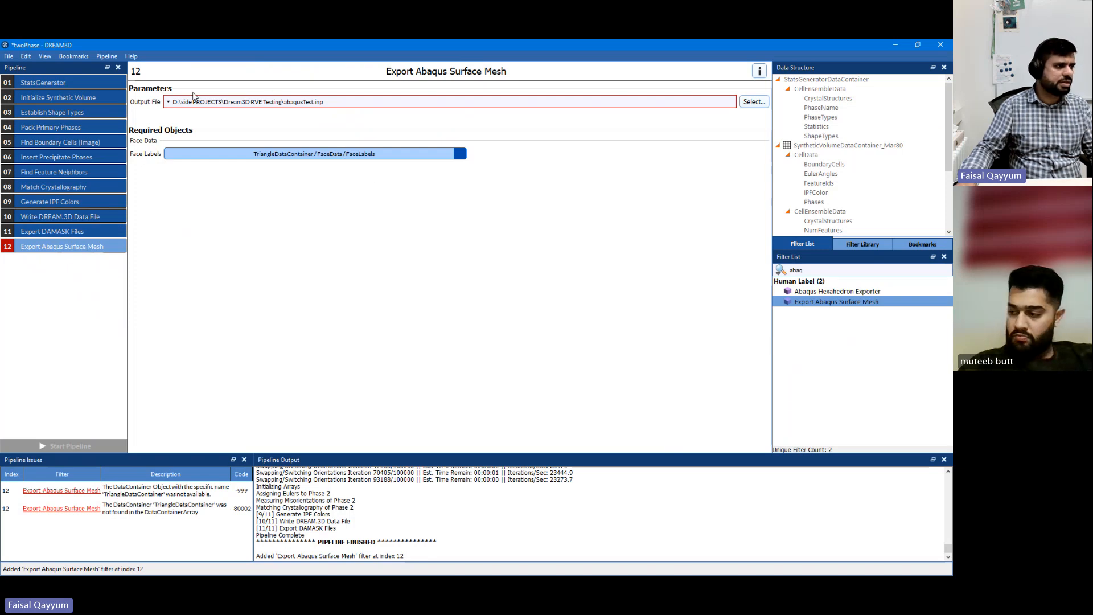
{"action": "left_click", "coordinate": [118, 246]}
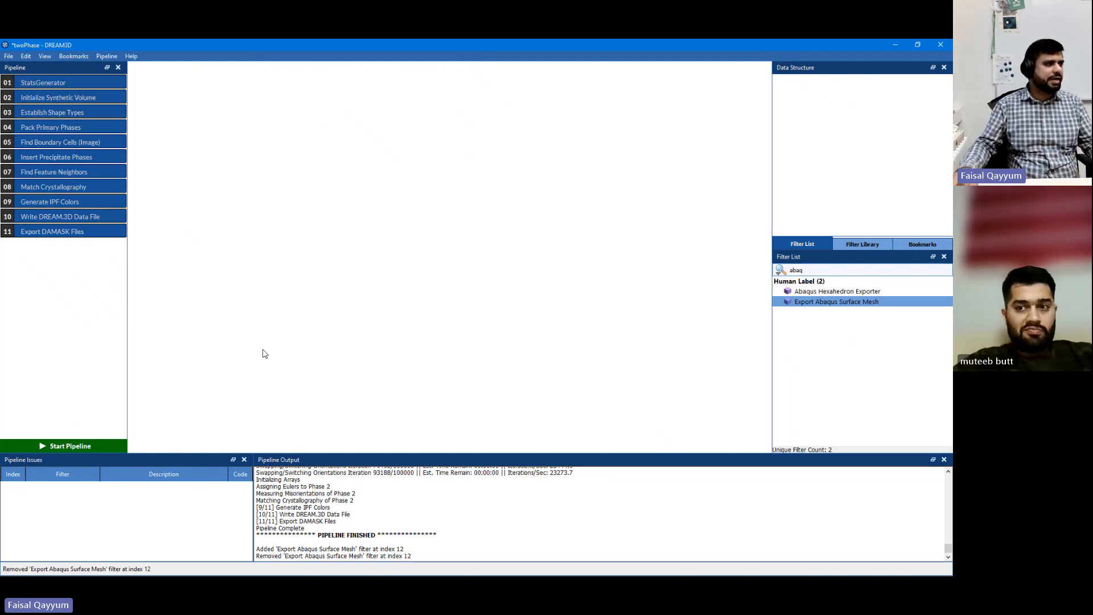
View the Ferrite phase's size distribution and ODF pole figures in the StatsGenerator filter.
{"action": "left_click", "coordinate": [59, 83]}
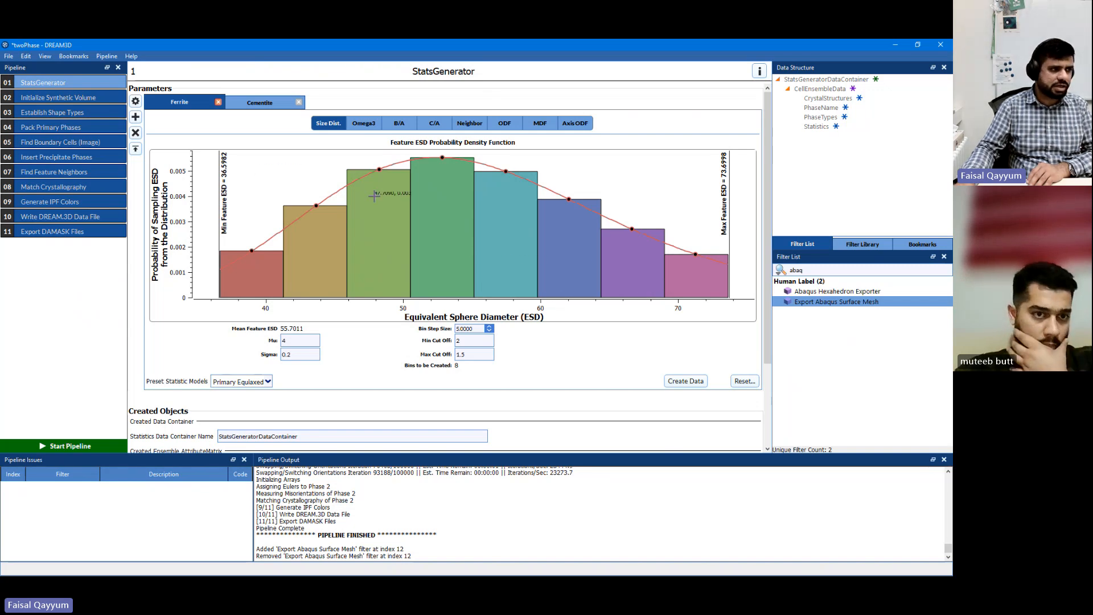
{"action": "left_click", "coordinate": [504, 123]}
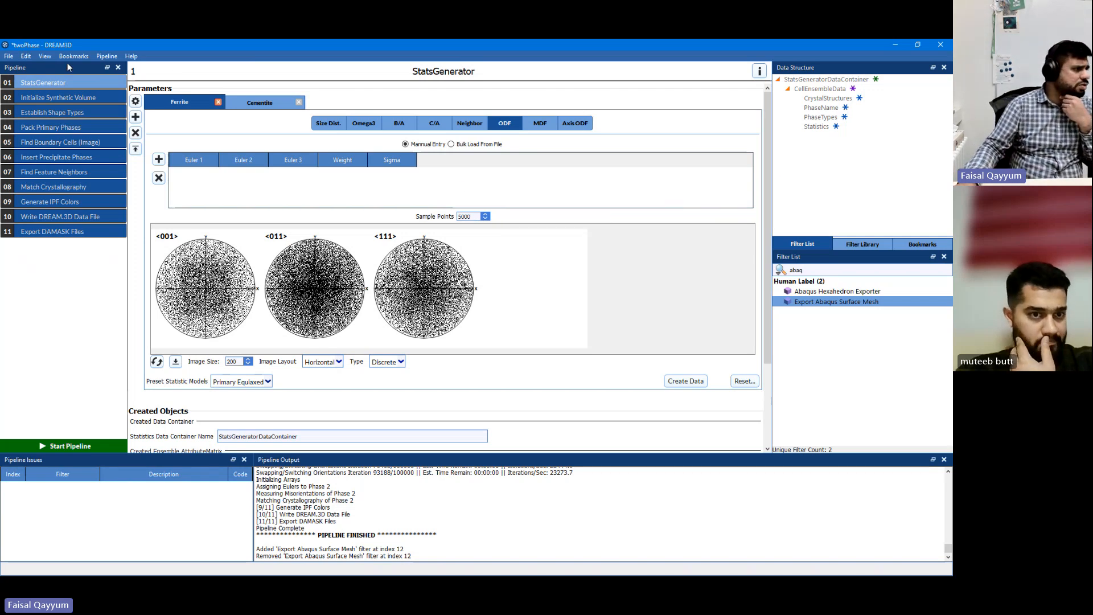
Open the prebuilt pipeline (03) Single Cubic Phase Rolled.json from PrebuiltPipelines/Workshop/Synthetic in the DREAM3D-6.5.121-Win64 folder under D:\SOFTWARES.
{"action": "left_click", "coordinate": [15, 57]}
{"action": "left_click", "coordinate": [25, 77]}
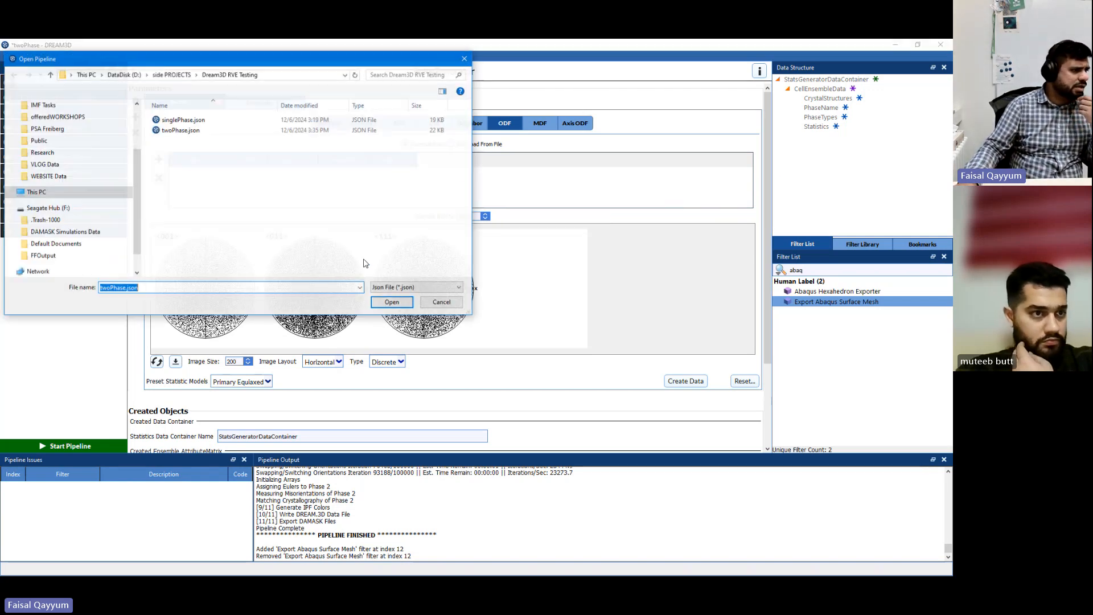
{"action": "scroll", "coordinate": [77, 215], "scroll_direction": "up", "scroll_amount": 5}
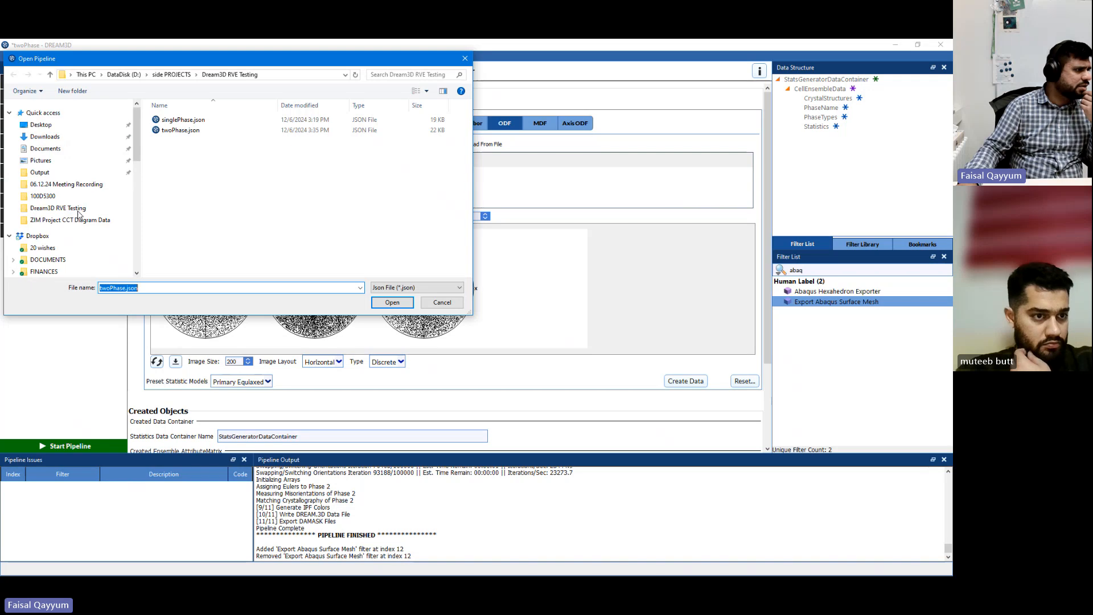
{"action": "scroll", "coordinate": [78, 214], "scroll_direction": "down", "scroll_amount": 10}
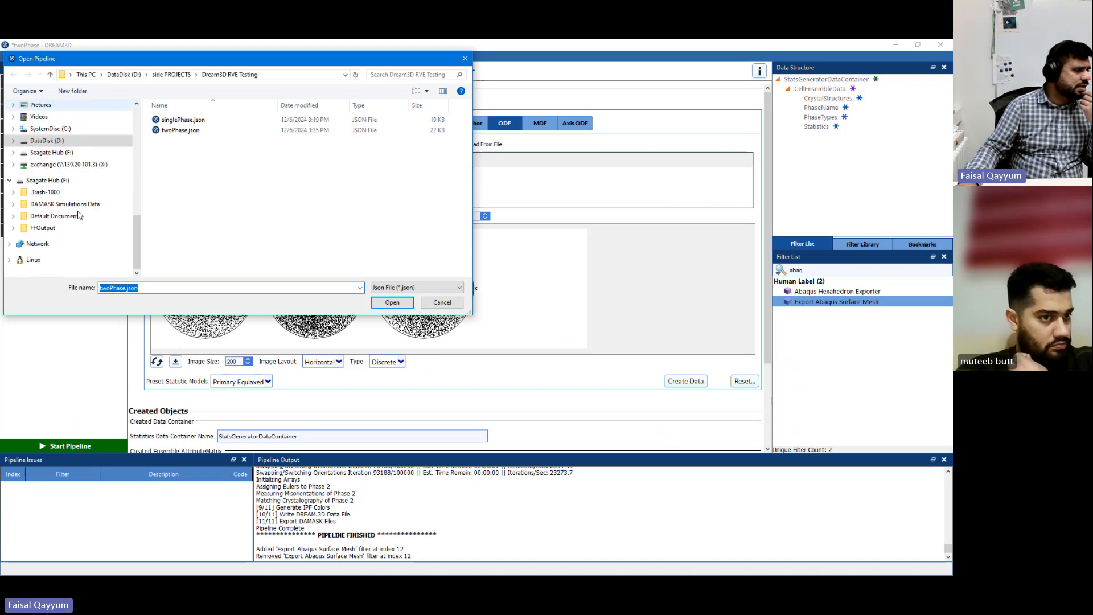
{"action": "left_click", "coordinate": [119, 76]}
{"action": "scroll", "coordinate": [199, 243], "scroll_direction": "down", "scroll_amount": 1}
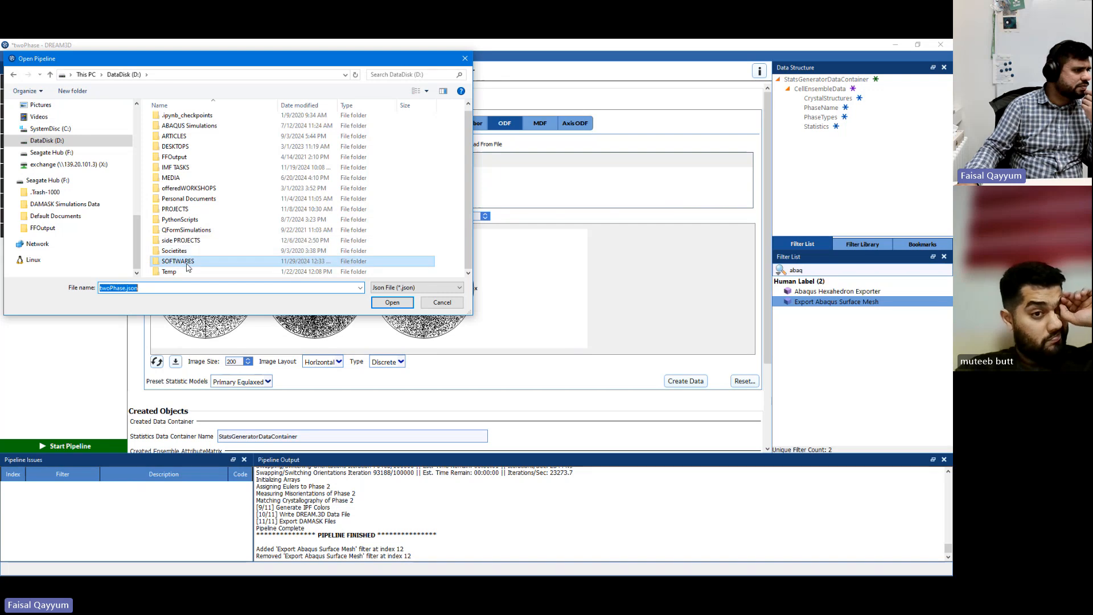
{"action": "double_click", "coordinate": [187, 262]}
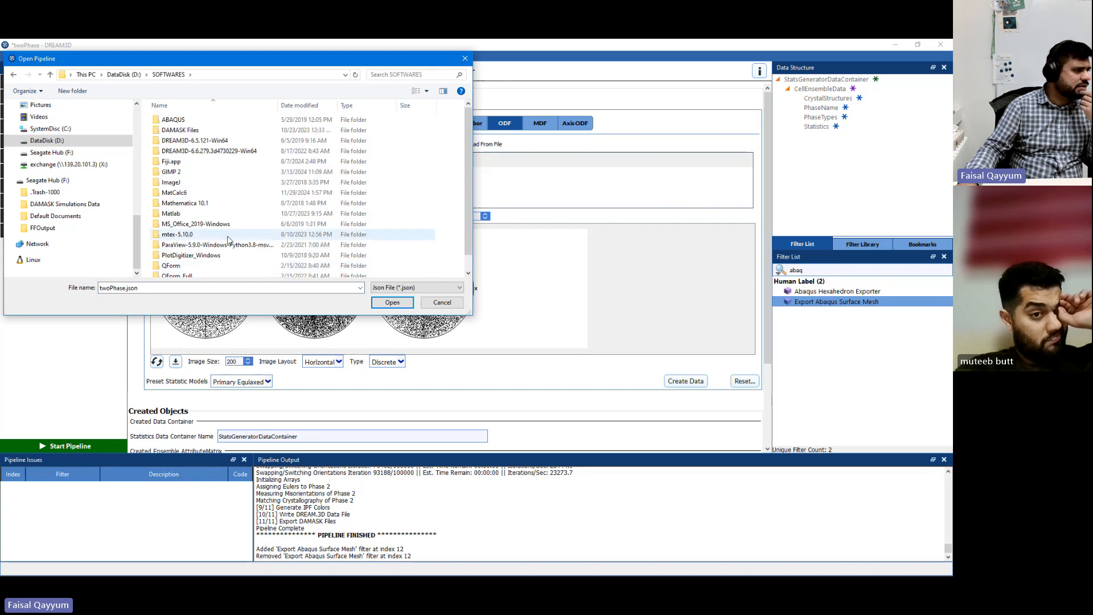
{"action": "left_click", "coordinate": [252, 145]}
{"action": "double_click", "coordinate": [253, 145]}
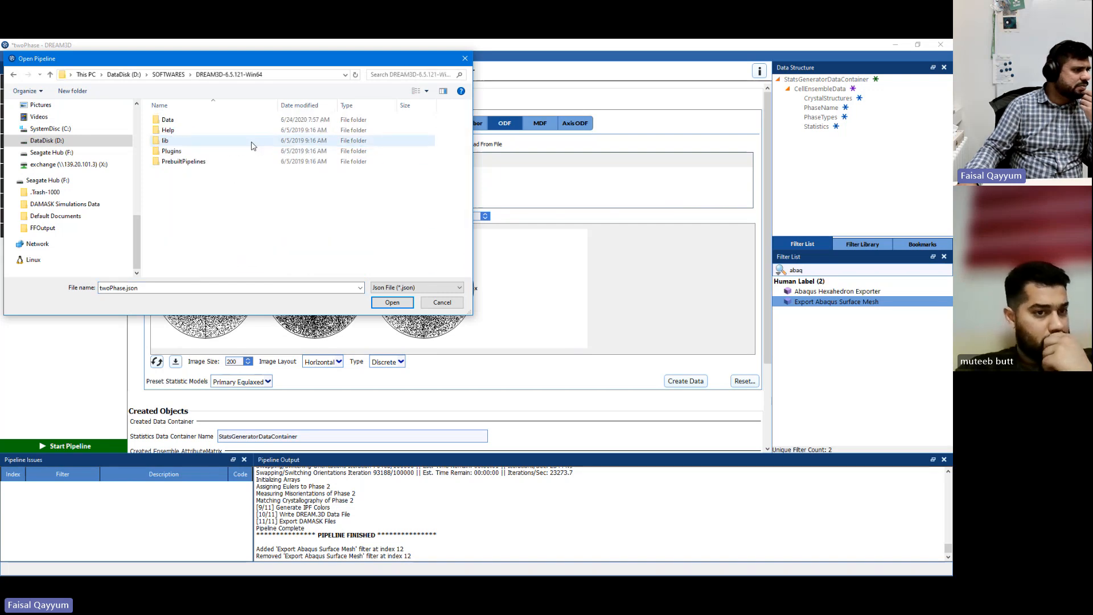
{"action": "double_click", "coordinate": [222, 161]}
{"action": "double_click", "coordinate": [203, 142]}
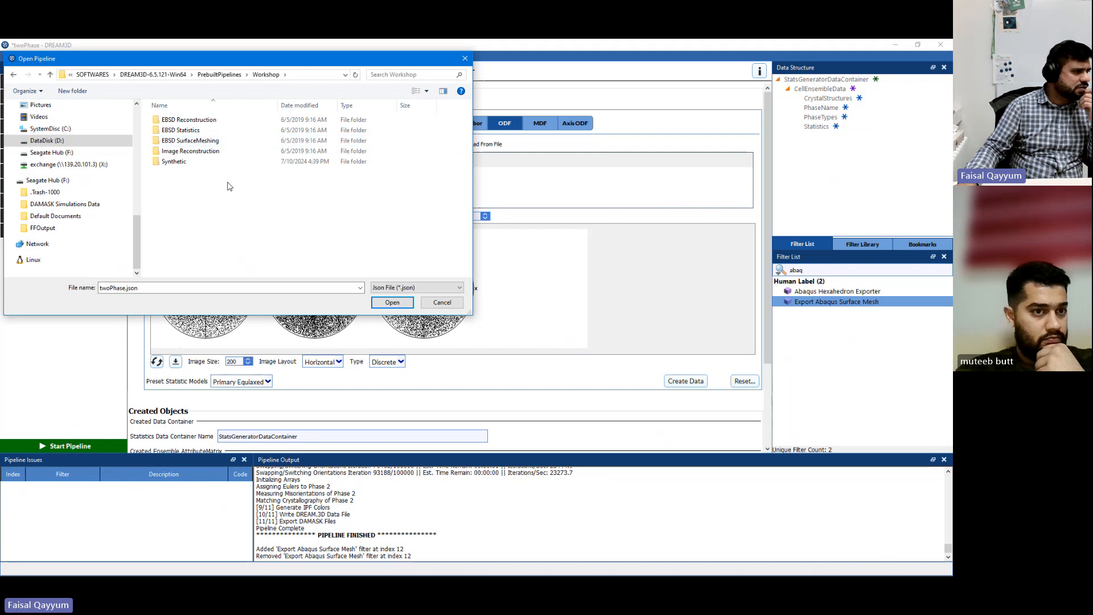
{"action": "double_click", "coordinate": [206, 164]}
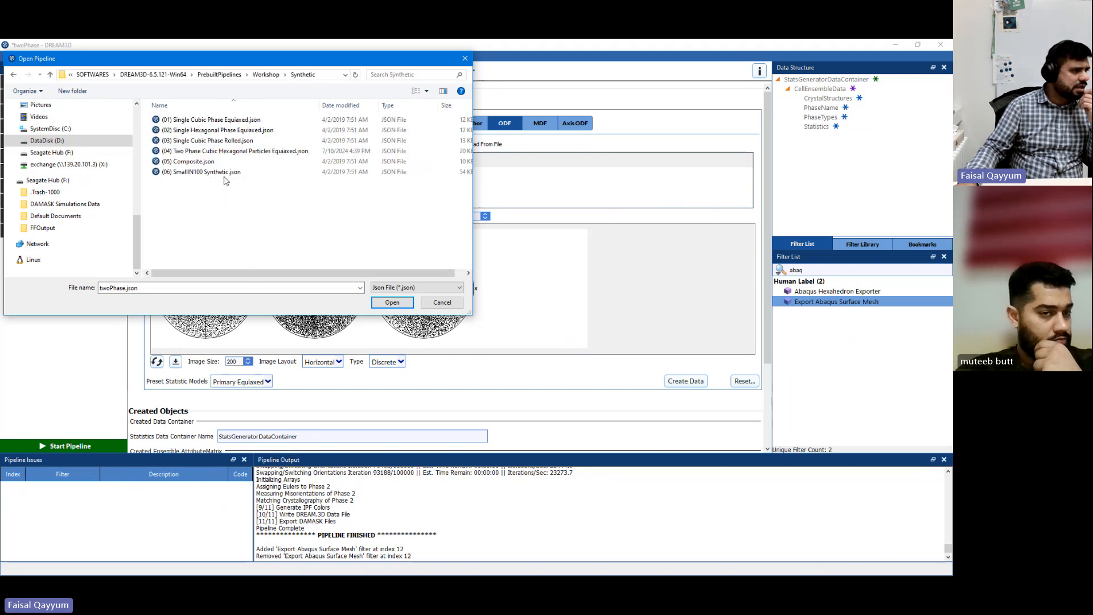
{"action": "double_click", "coordinate": [232, 143]}
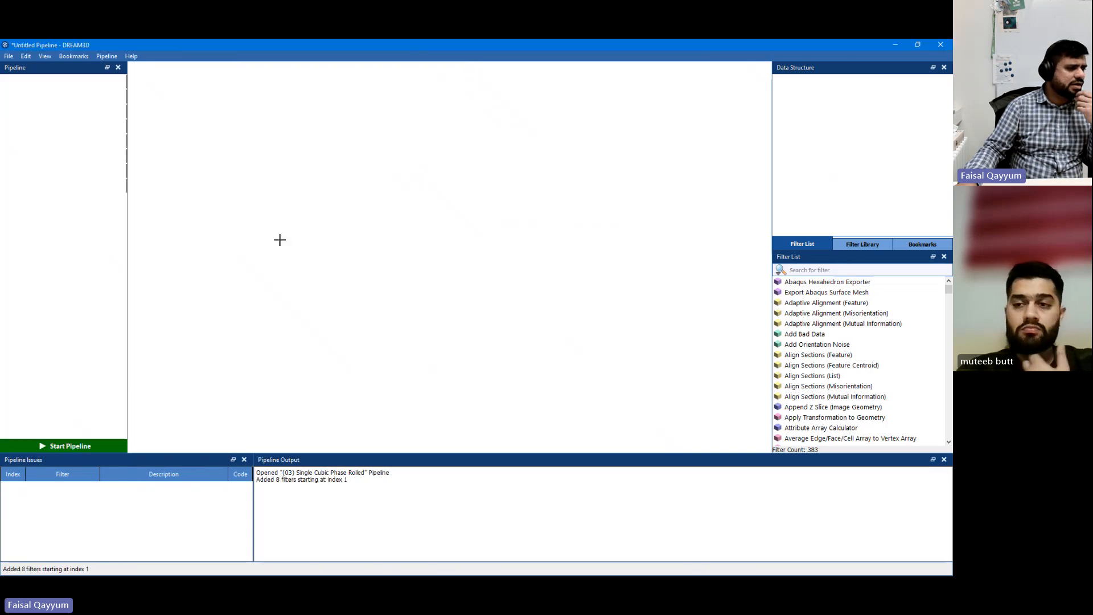
Set the Write DREAM.3D Data File output to 03_CubicSingleRolledOut.dream3d in the Dream3D RVE Testing folder and run the pipeline.
{"action": "left_click", "coordinate": [73, 189]}
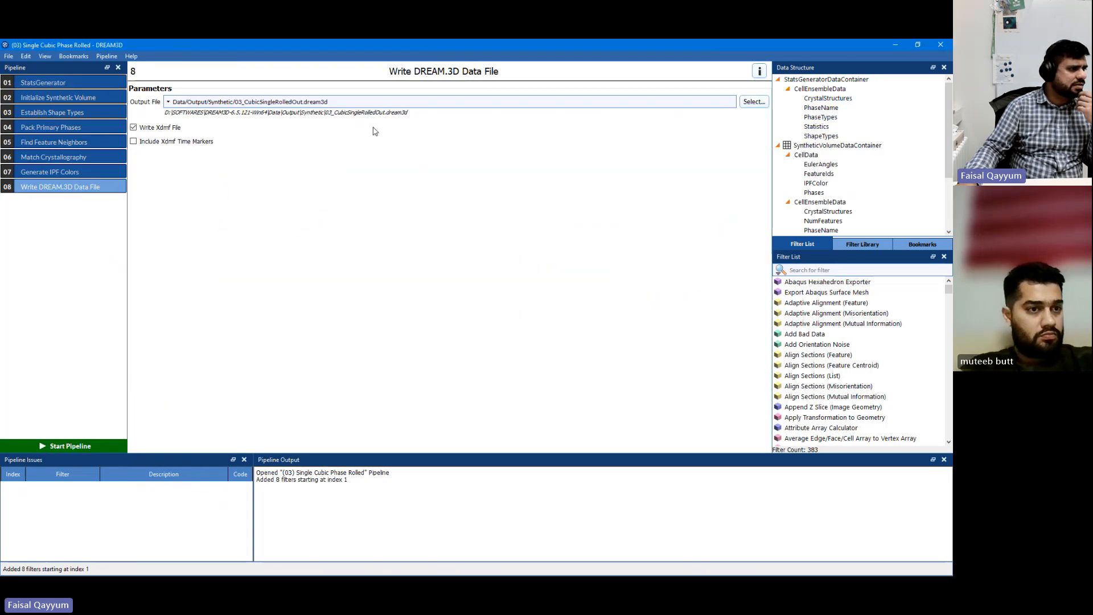
{"action": "left_click", "coordinate": [753, 102]}
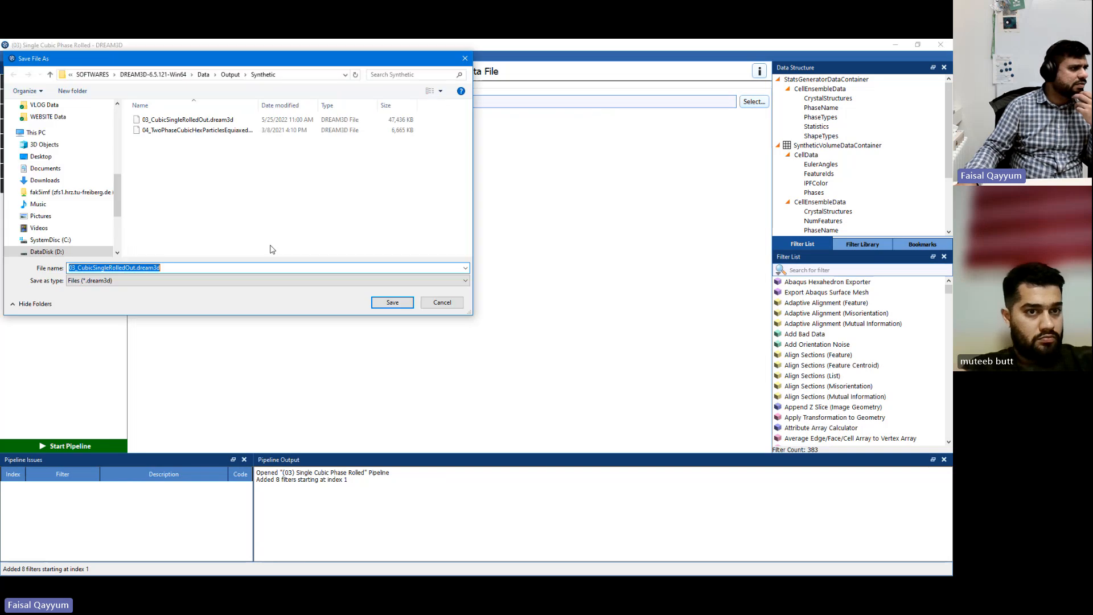
{"action": "scroll", "coordinate": [73, 194], "scroll_direction": "up", "scroll_amount": 5}
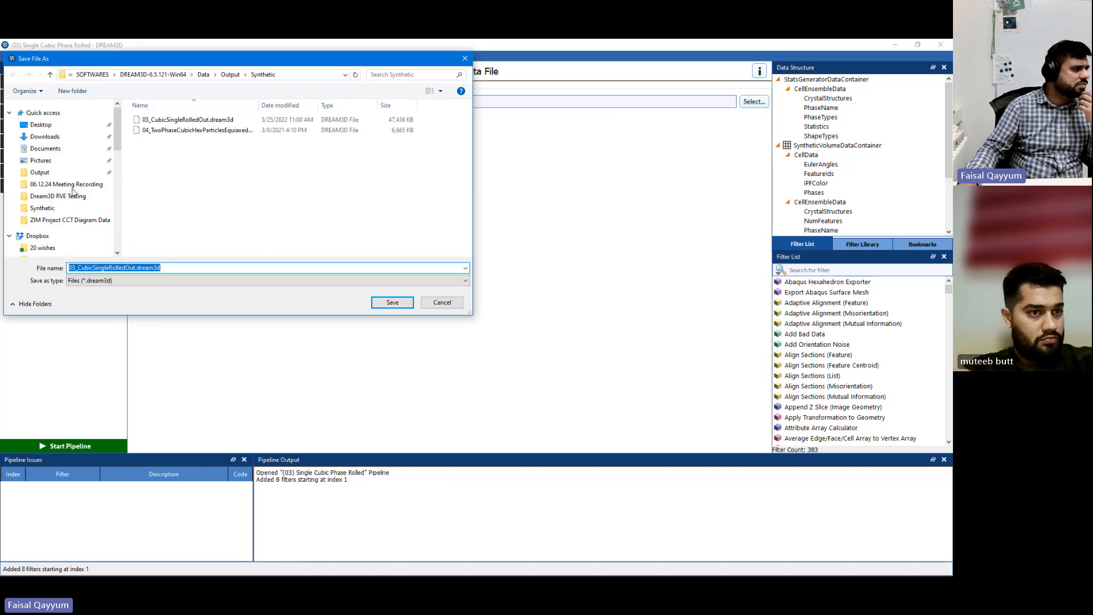
{"action": "left_click", "coordinate": [59, 196]}
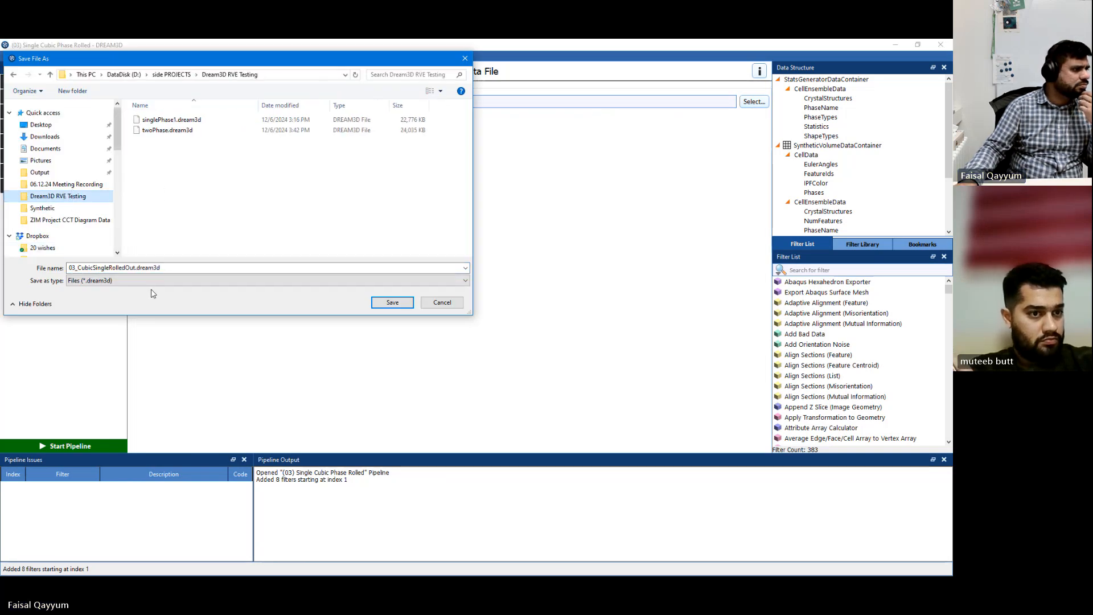
{"action": "left_click", "coordinate": [379, 302]}
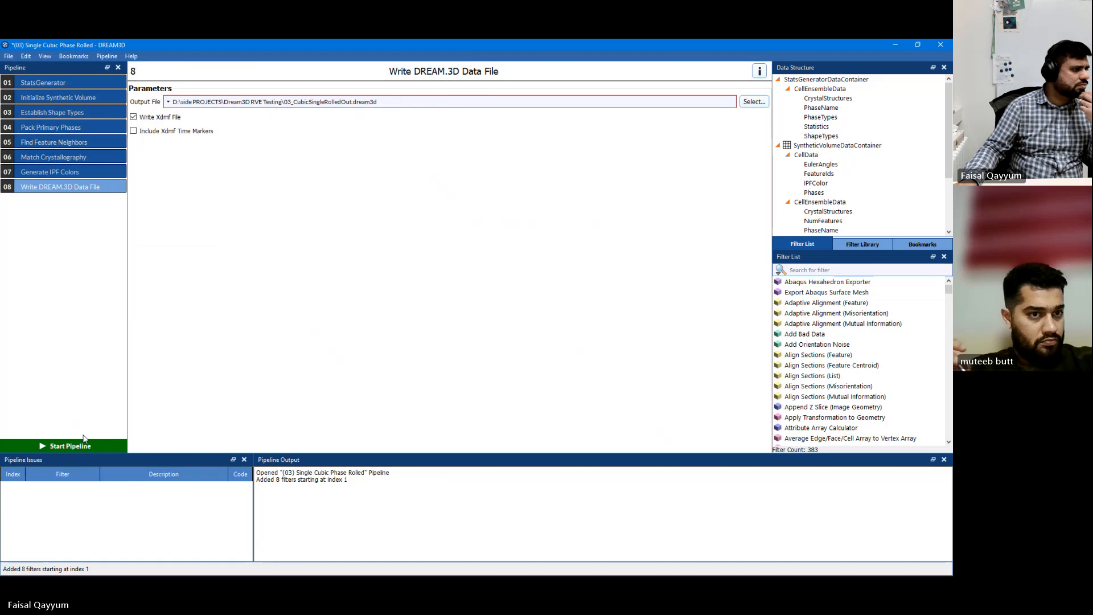
{"action": "left_click", "coordinate": [84, 446]}
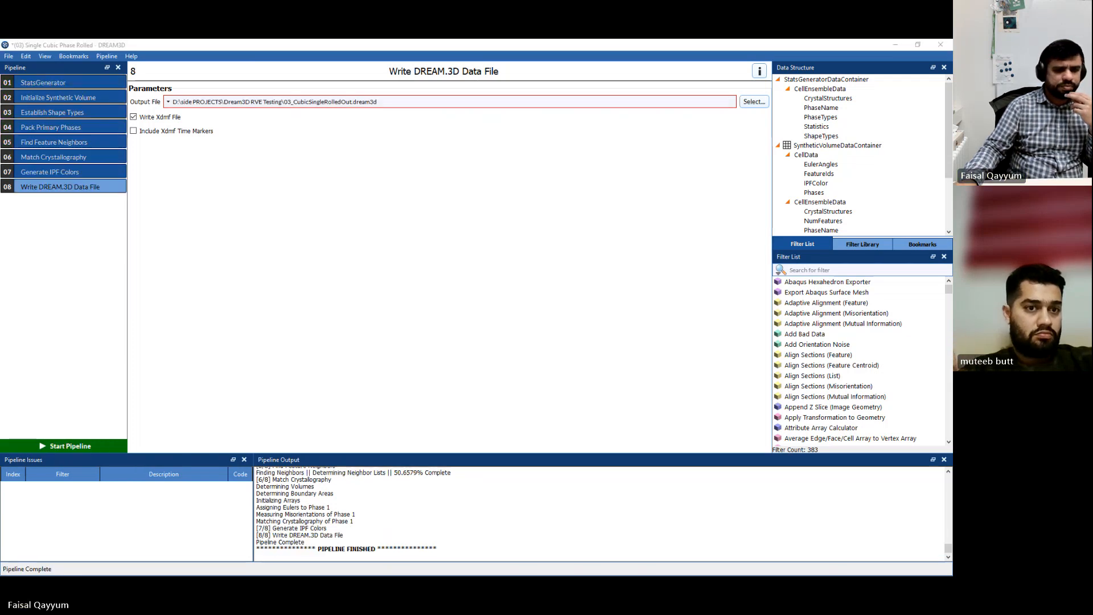
Switch to ParaView and load 03_CubicSingleRolledOut.xdmf from the Dream3D RVE Testing folder using the XDMF Reader.
{"action": "key", "text": "alt+Tab"}
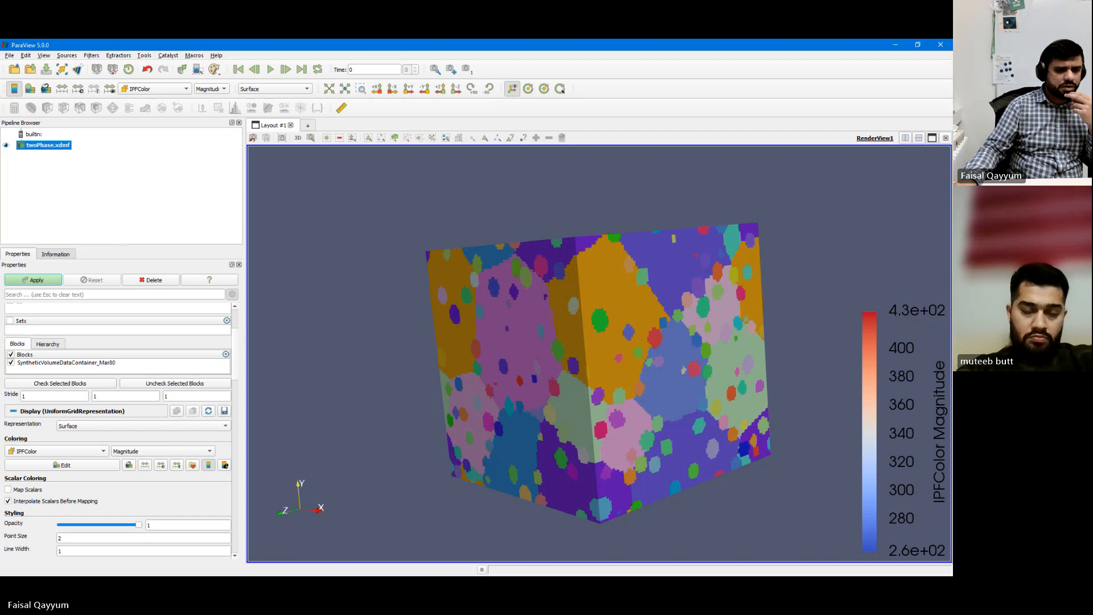
{"action": "key", "text": "alt+Tab"}
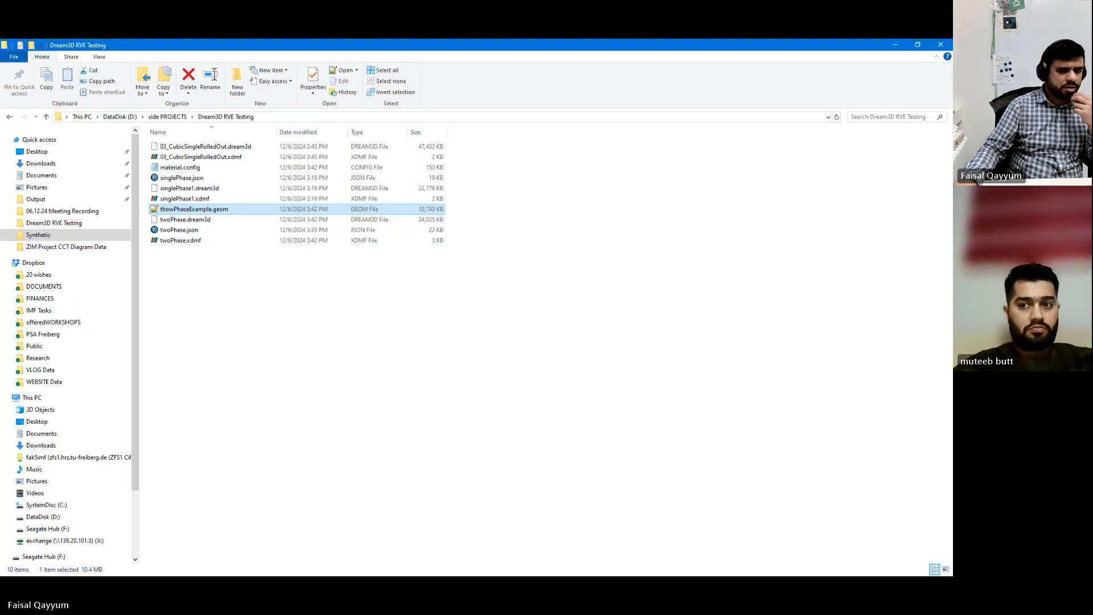
{"action": "key", "text": "alt+Tab"}
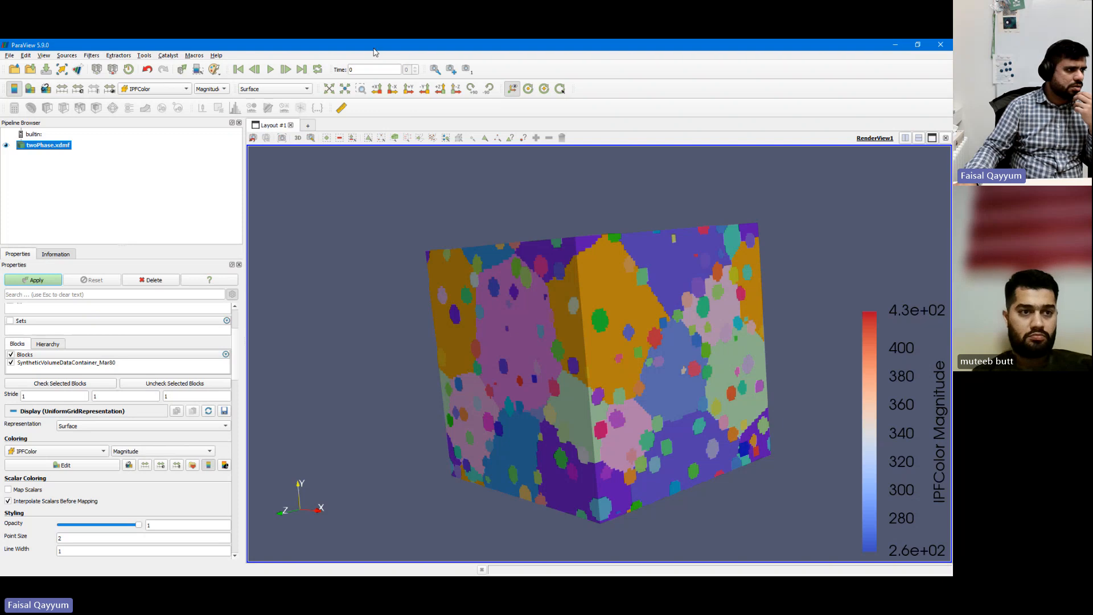
{"action": "left_click_drag", "start_coordinate": [374, 53], "coordinate": [393, 310]}
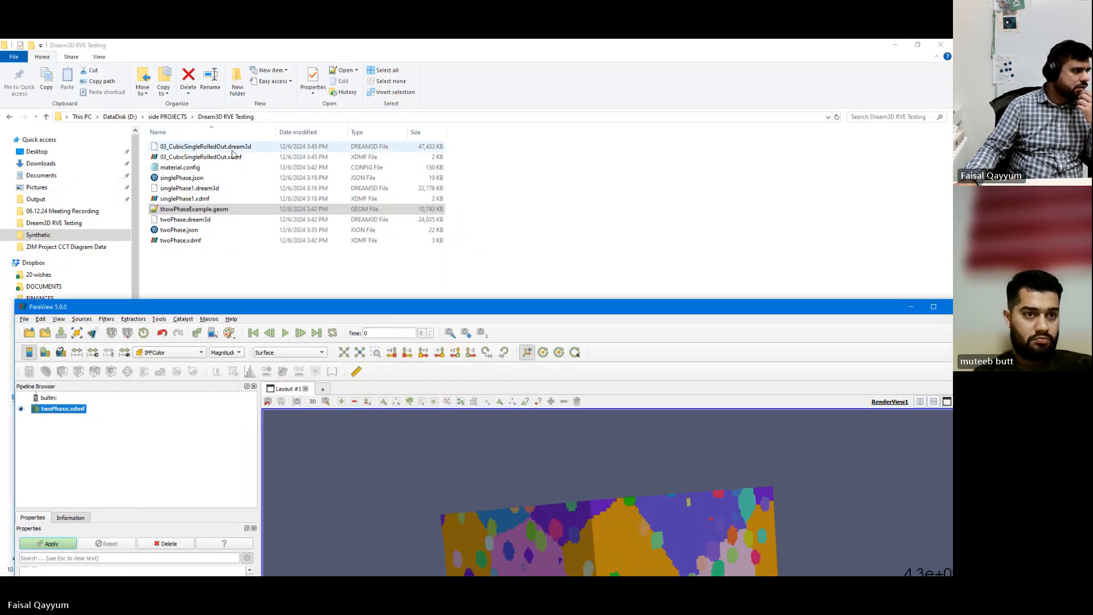
{"action": "left_click_drag", "start_coordinate": [232, 155], "coordinate": [177, 473]}
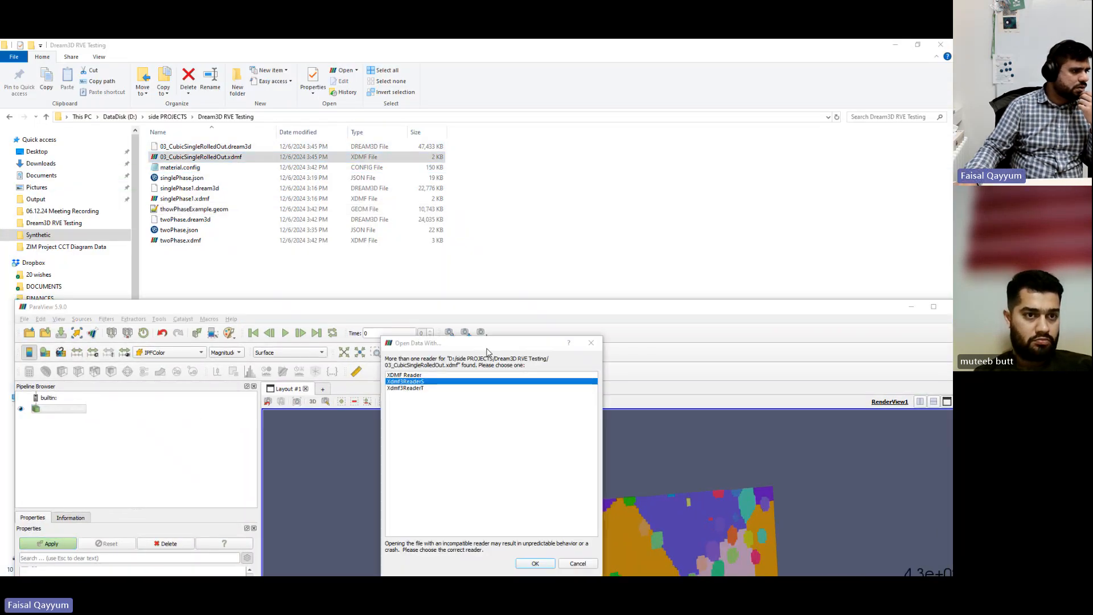
{"action": "left_click", "coordinate": [459, 375]}
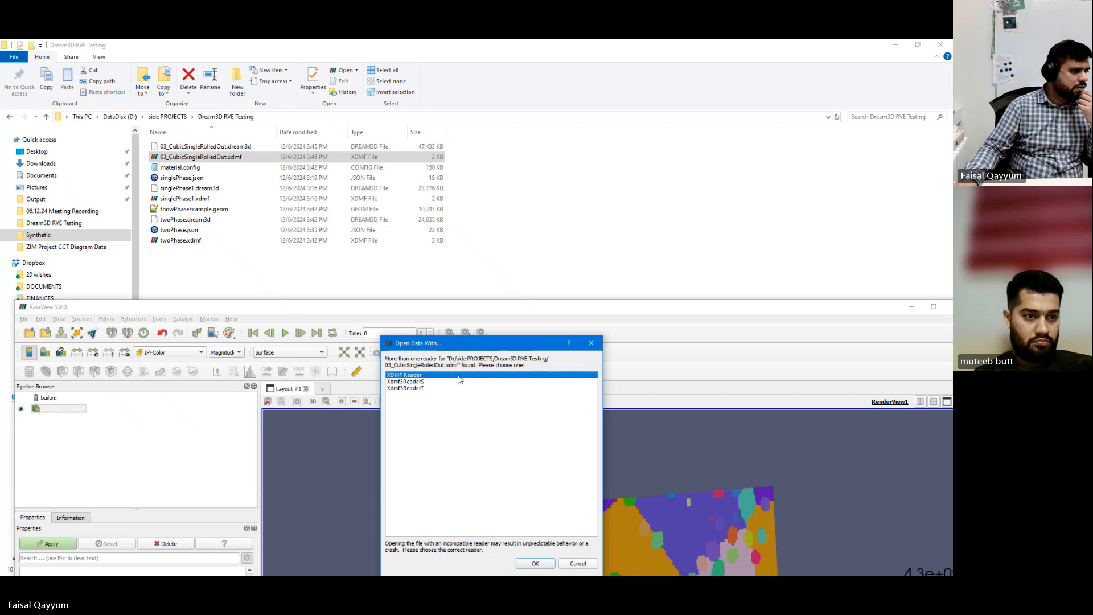
{"action": "left_click", "coordinate": [535, 564]}
{"action": "double_click", "coordinate": [577, 316]}
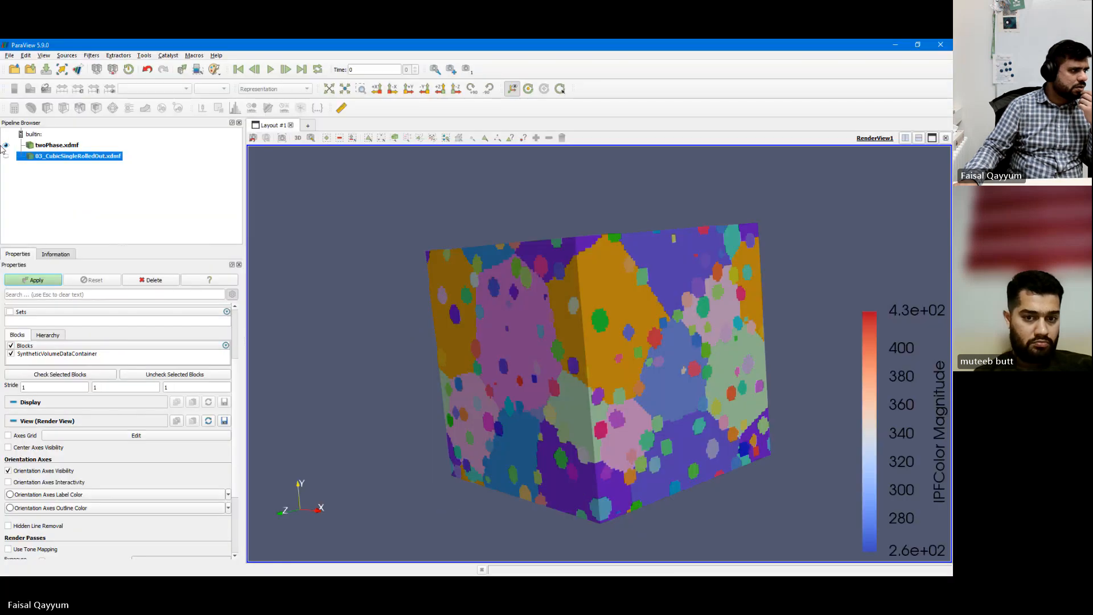
Hide twoPhase.xdmf and show the rolled dataset as a Surface coloured by IPFColor with scalar mapping turned off.
{"action": "left_click", "coordinate": [8, 146]}
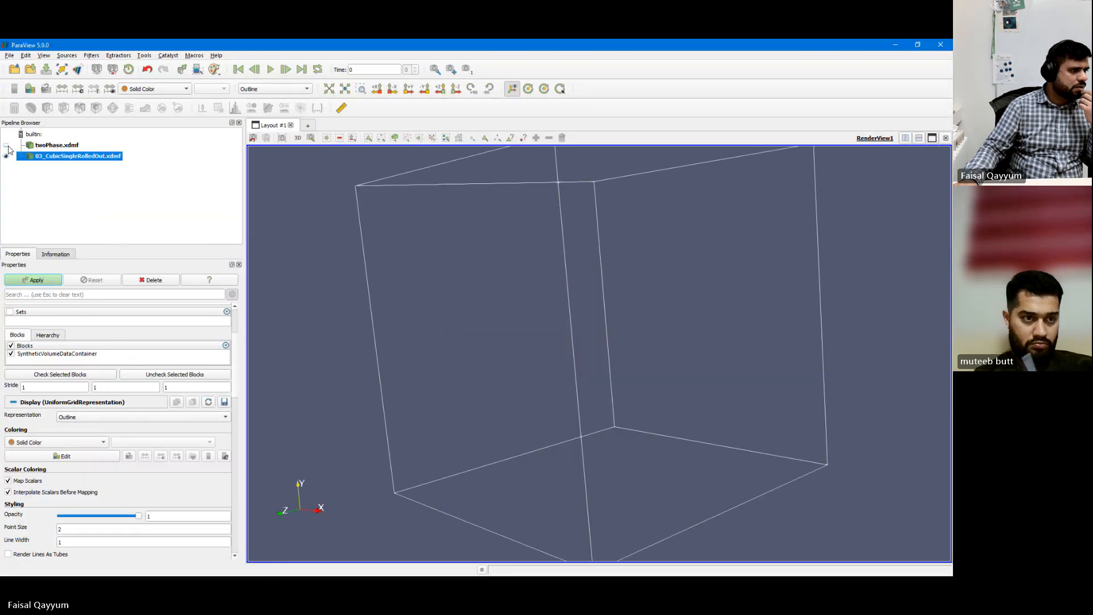
{"action": "left_click", "coordinate": [186, 89]}
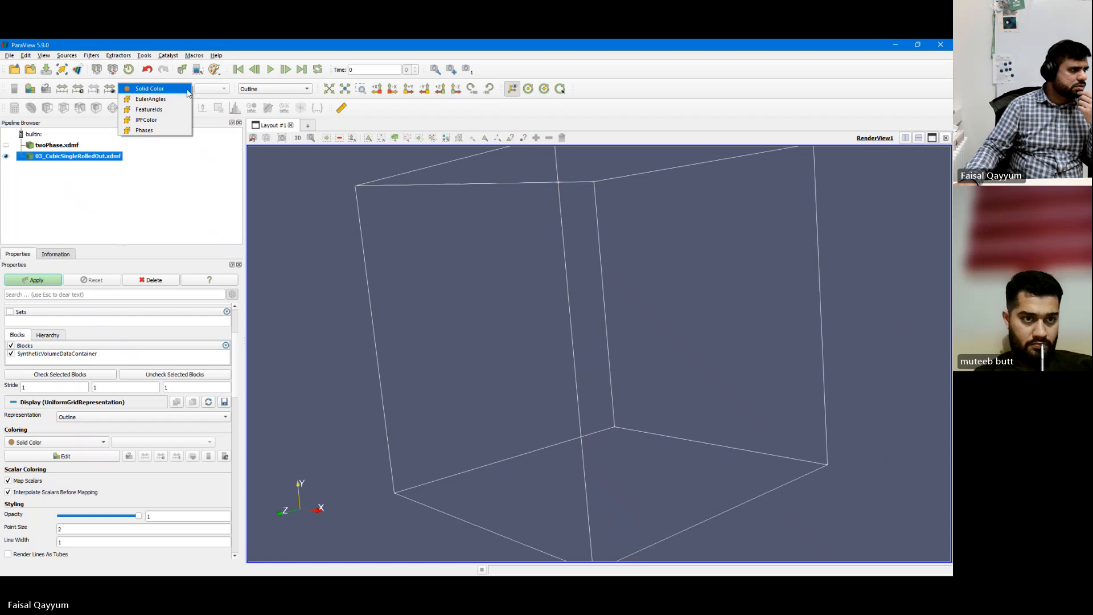
{"action": "left_click", "coordinate": [165, 113]}
{"action": "left_click", "coordinate": [268, 90]}
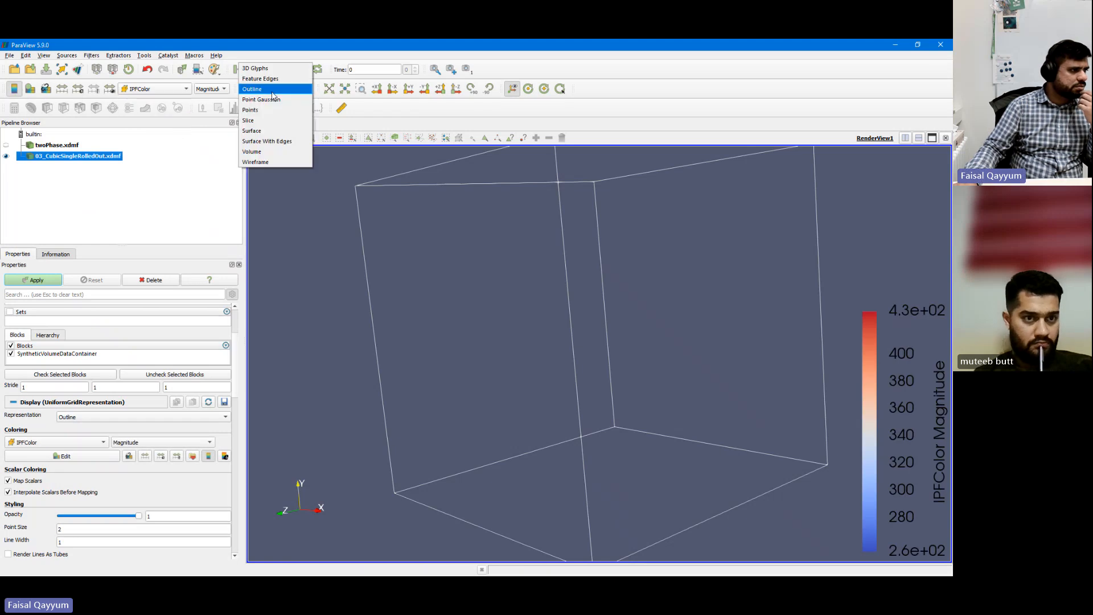
{"action": "left_click", "coordinate": [266, 127]}
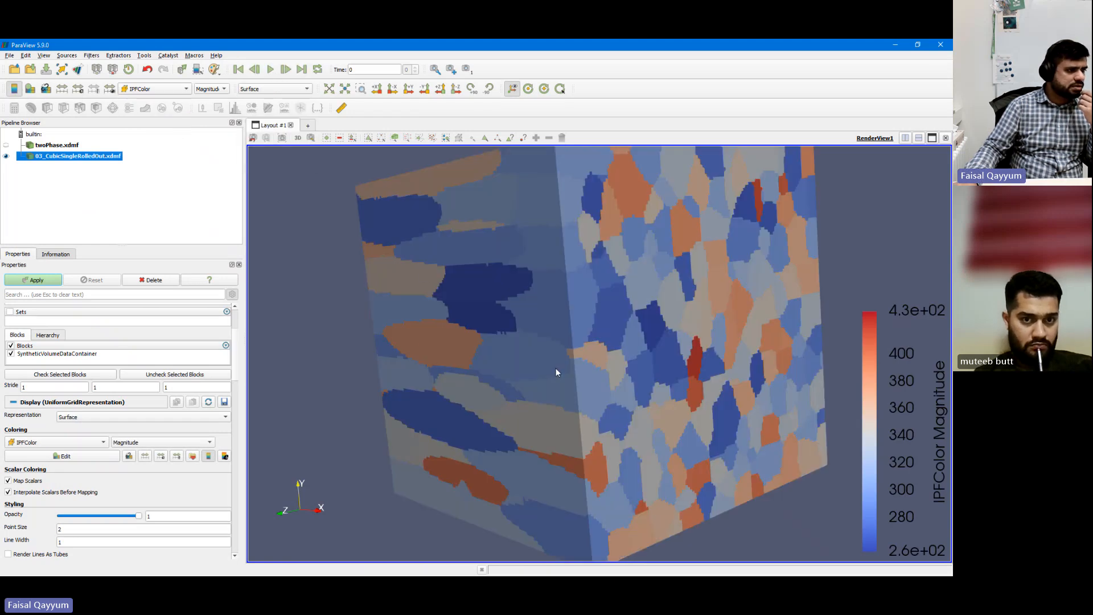
{"action": "left_click_drag", "start_coordinate": [555, 368], "coordinate": [582, 380]}
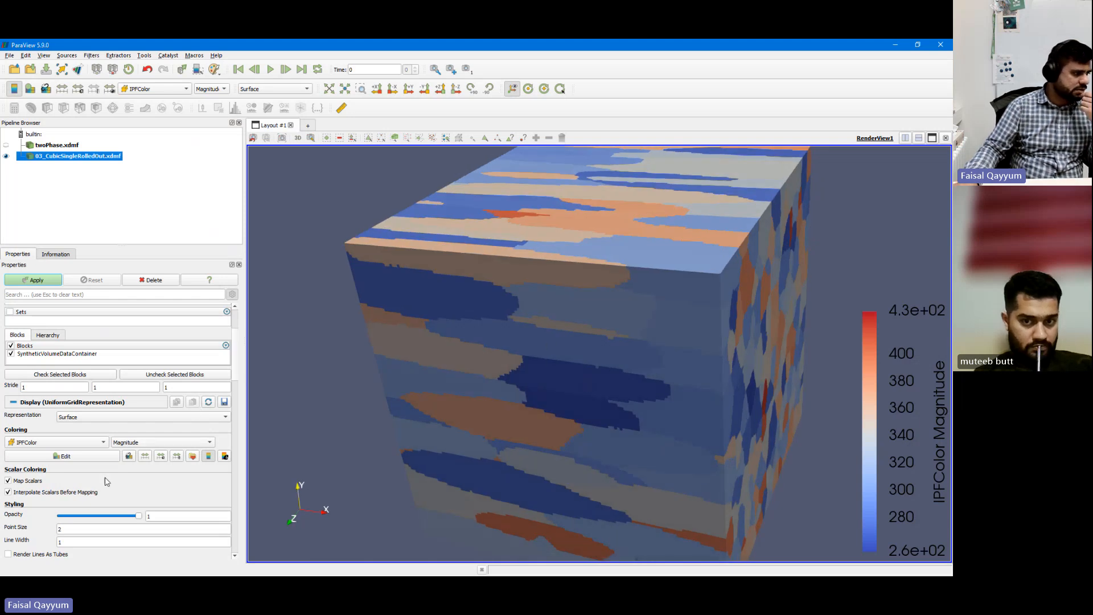
{"action": "left_click", "coordinate": [22, 481]}
Examine the elongated grain shapes on the different faces of the rolled microstructure cube.
{"action": "left_click_drag", "start_coordinate": [649, 408], "coordinate": [613, 453]}
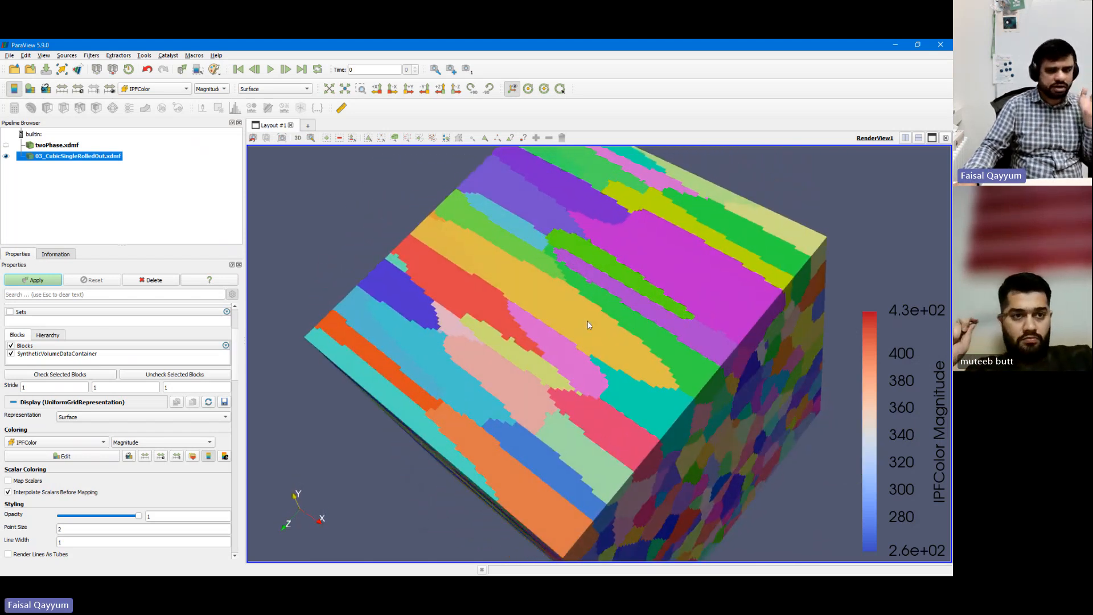
{"action": "left_click_drag", "start_coordinate": [492, 278], "coordinate": [803, 165]}
{"action": "left_click_drag", "start_coordinate": [791, 258], "coordinate": [835, 226]}
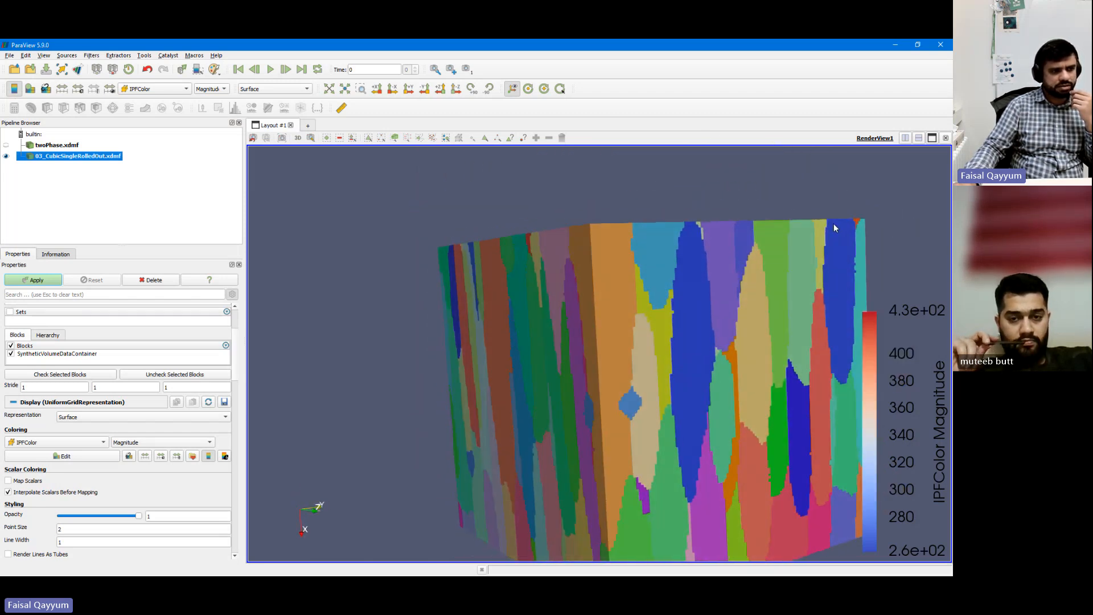
{"action": "scroll", "coordinate": [785, 305], "scroll_direction": "up", "scroll_amount": 3}
{"action": "scroll", "coordinate": [787, 306], "scroll_direction": "down", "scroll_amount": 5}
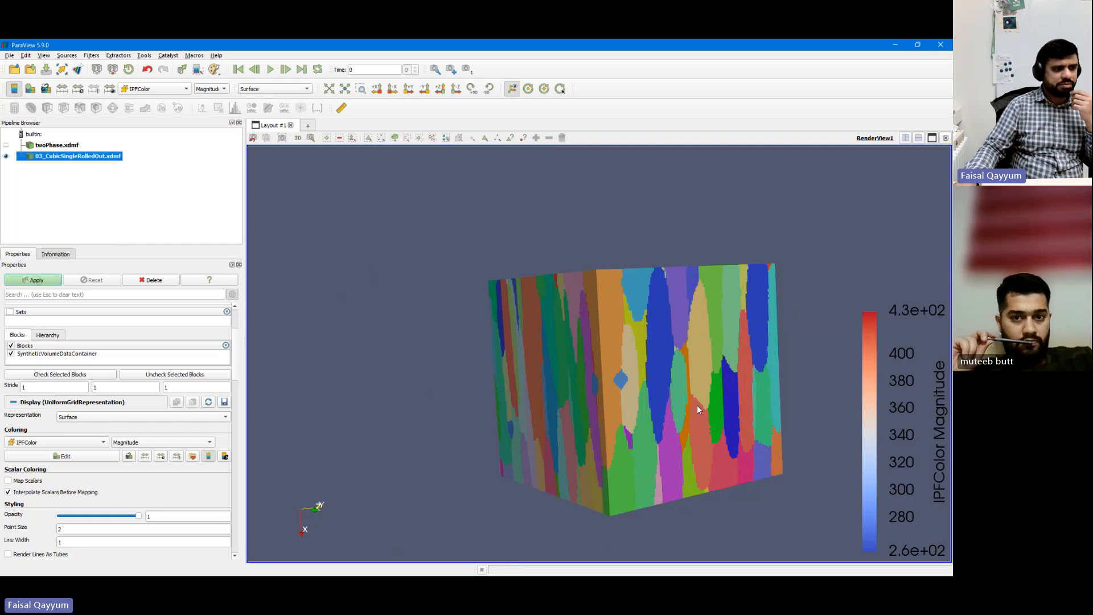
{"action": "left_click_drag", "start_coordinate": [698, 419], "coordinate": [654, 408]}
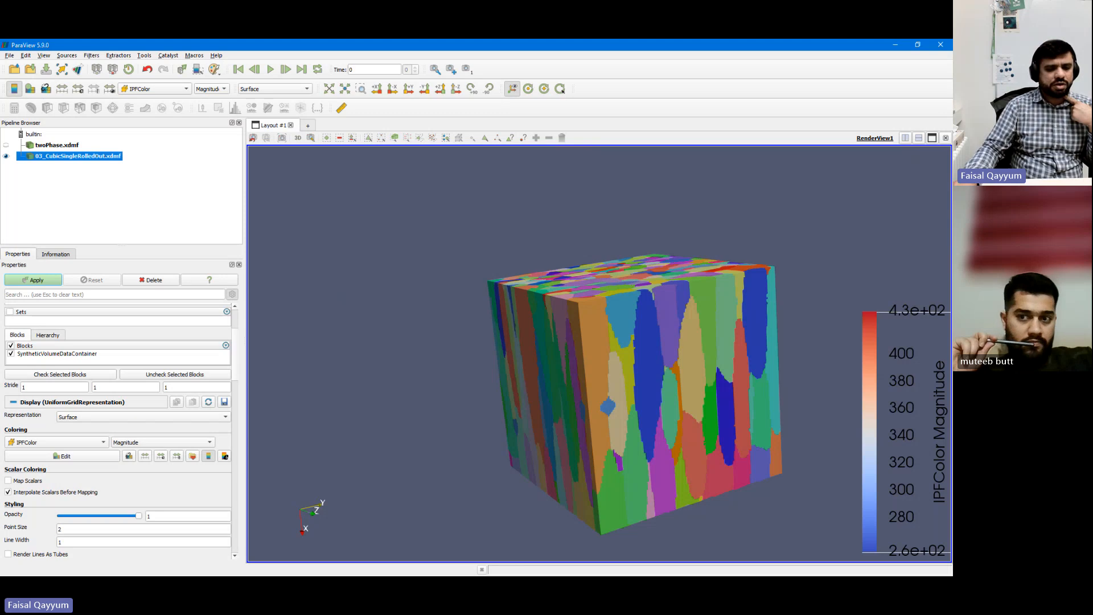
Switch to DREAM3D and review the StatsGenerator's size distribution, ODF, MDF and Axis ODF settings for the primary phase.
{"action": "key", "text": "alt+Tab"}
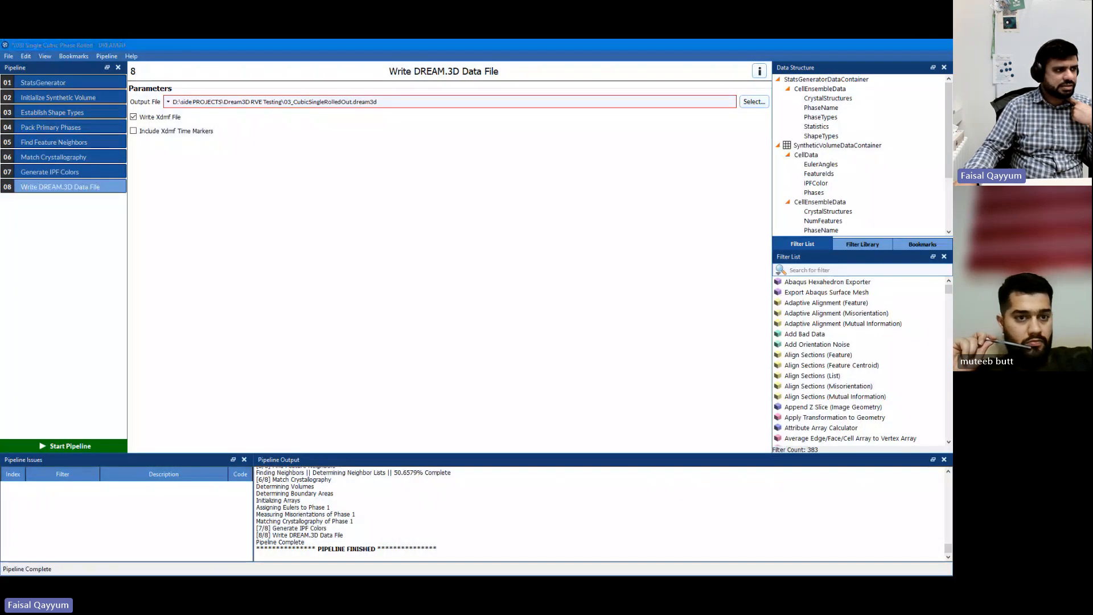
{"action": "left_click", "coordinate": [40, 81]}
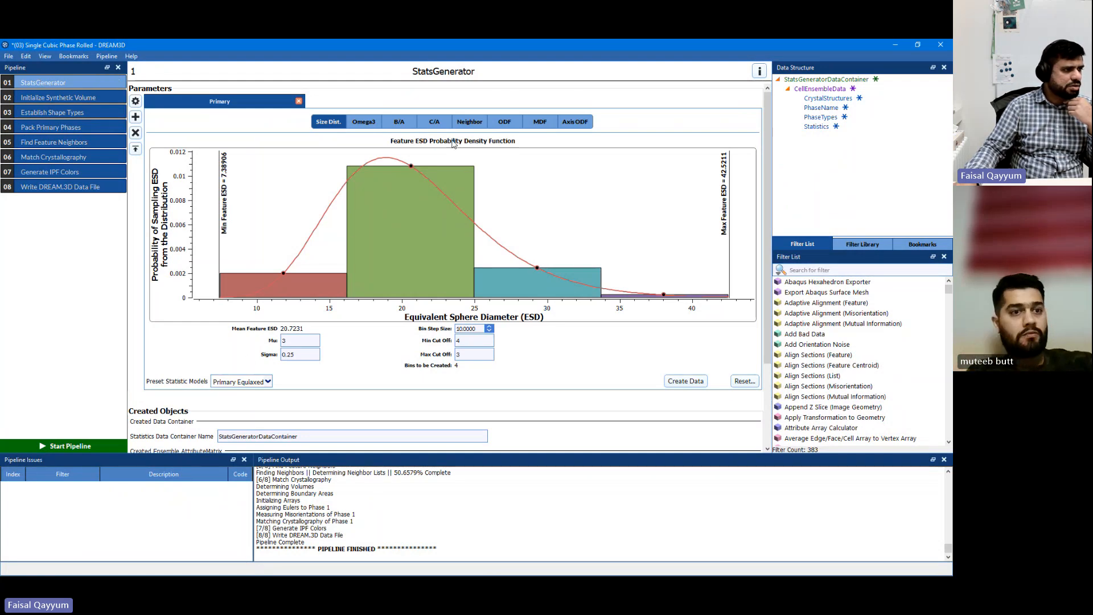
{"action": "left_click", "coordinate": [502, 123]}
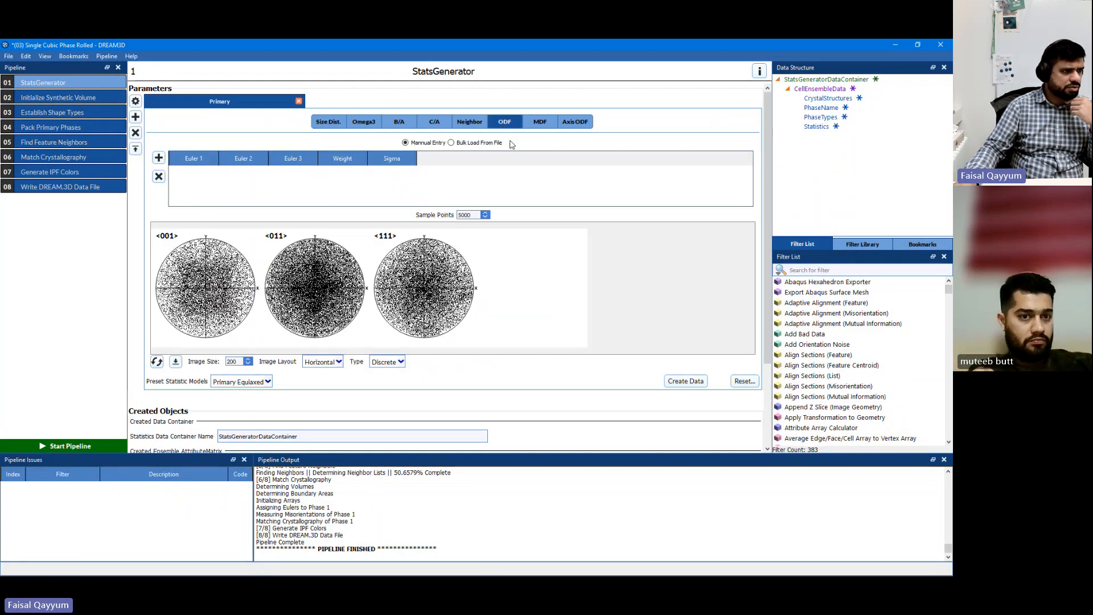
{"action": "left_click", "coordinate": [537, 123]}
{"action": "left_click", "coordinate": [572, 121]}
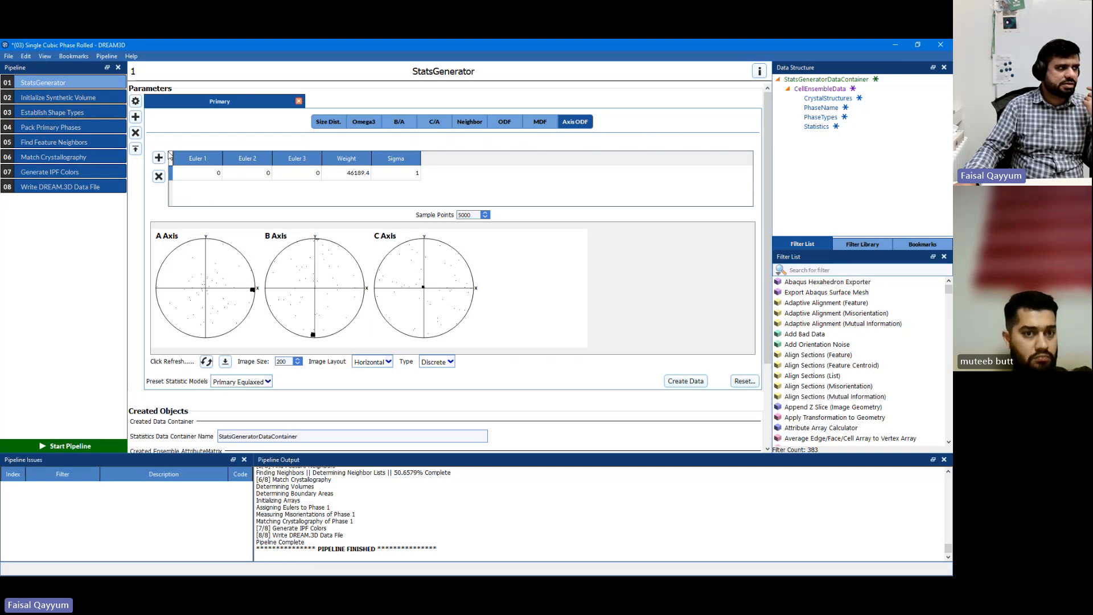
Review the settings of the remaining pipeline filters, from Initialize Synthetic Volume through Write DREAM.3D Data File.
{"action": "left_click", "coordinate": [61, 98]}
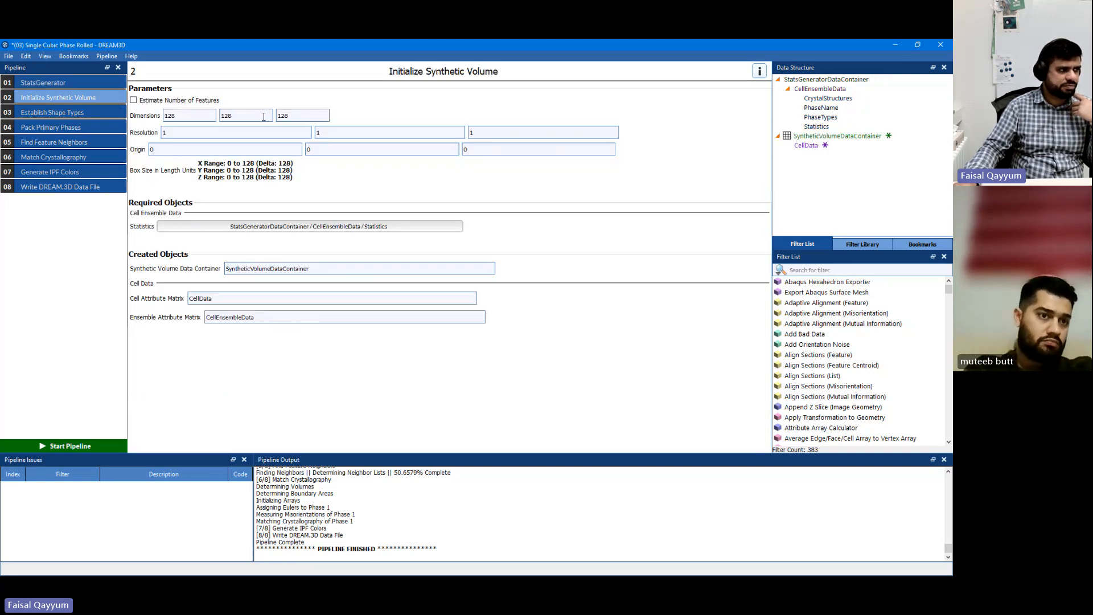
{"action": "left_click", "coordinate": [46, 116]}
{"action": "left_click", "coordinate": [52, 126]}
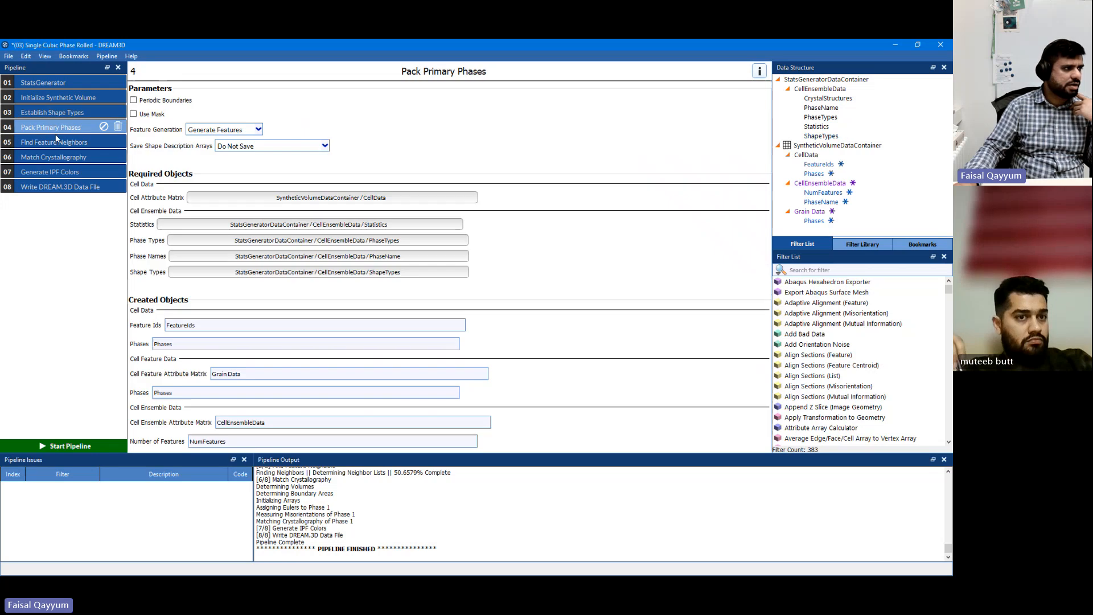
{"action": "left_click", "coordinate": [59, 143]}
{"action": "left_click", "coordinate": [63, 157]}
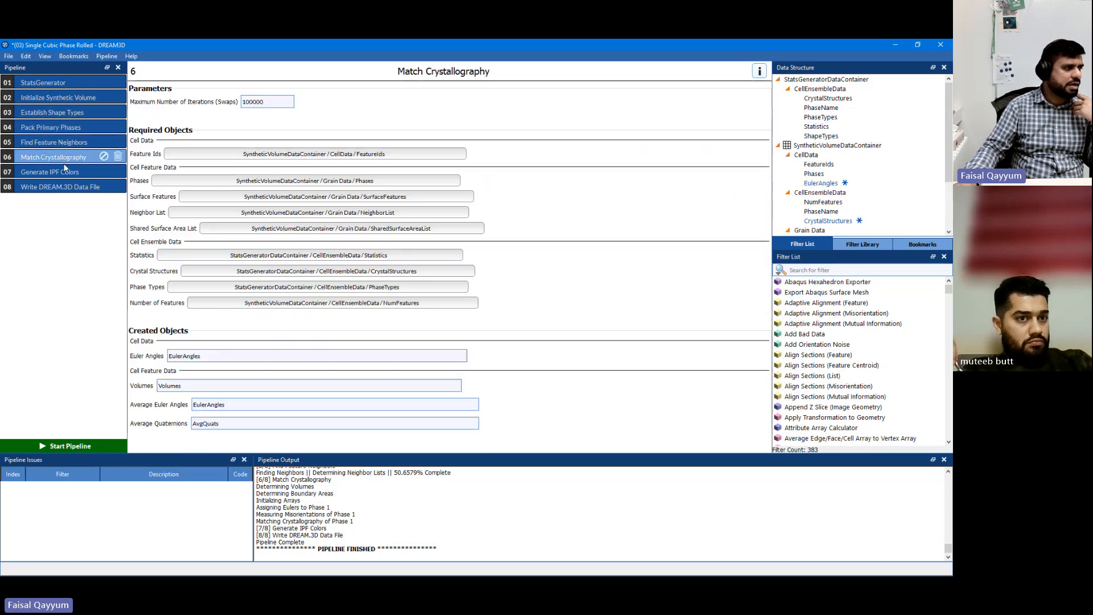
{"action": "left_click", "coordinate": [68, 173]}
{"action": "left_click", "coordinate": [63, 187]}
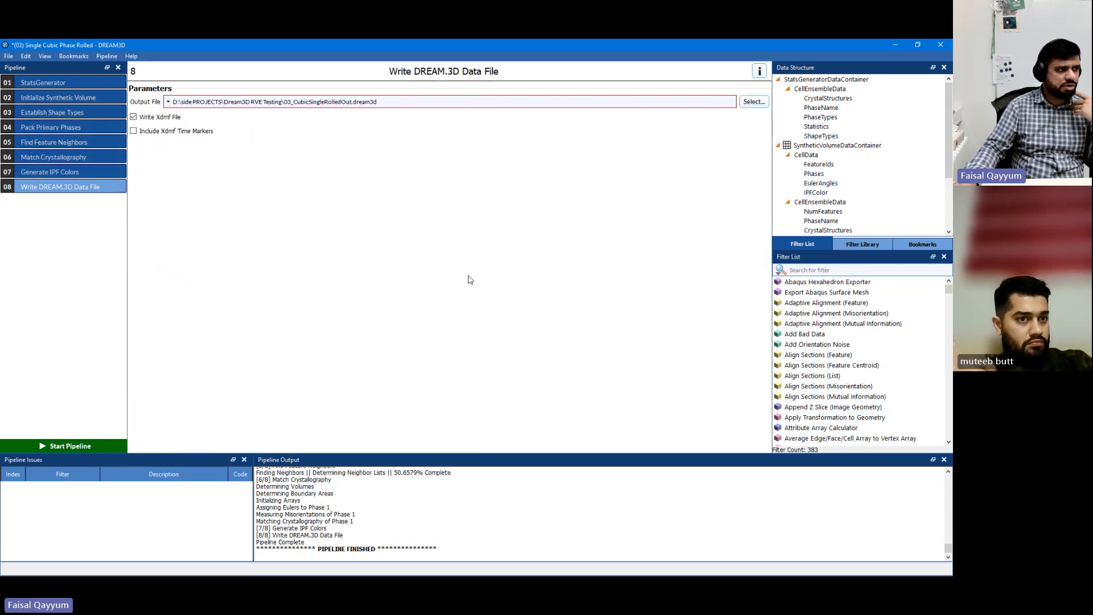
Switch back to ParaView and inspect the rolled microstructure cube from a slightly different angle.
{"action": "key", "text": "alt+Tab"}
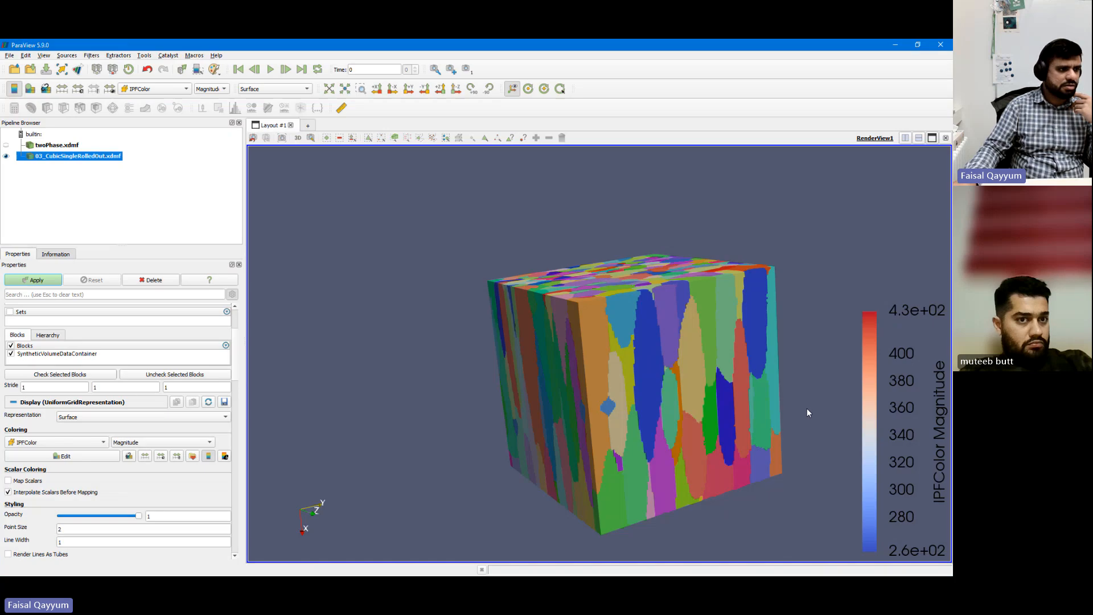
{"action": "left_click_drag", "start_coordinate": [752, 418], "coordinate": [728, 397]}
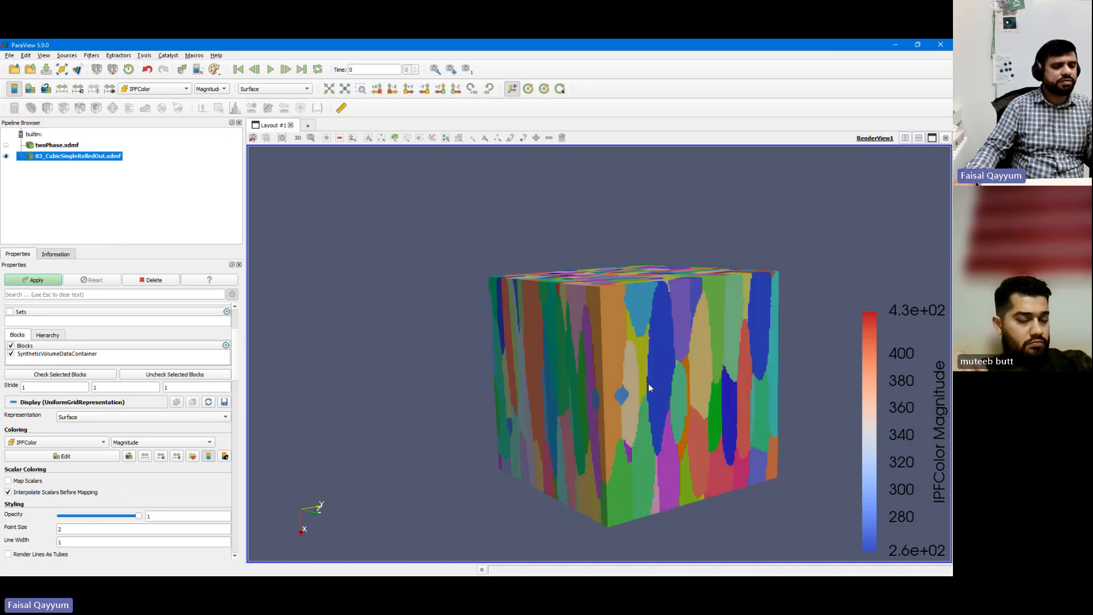